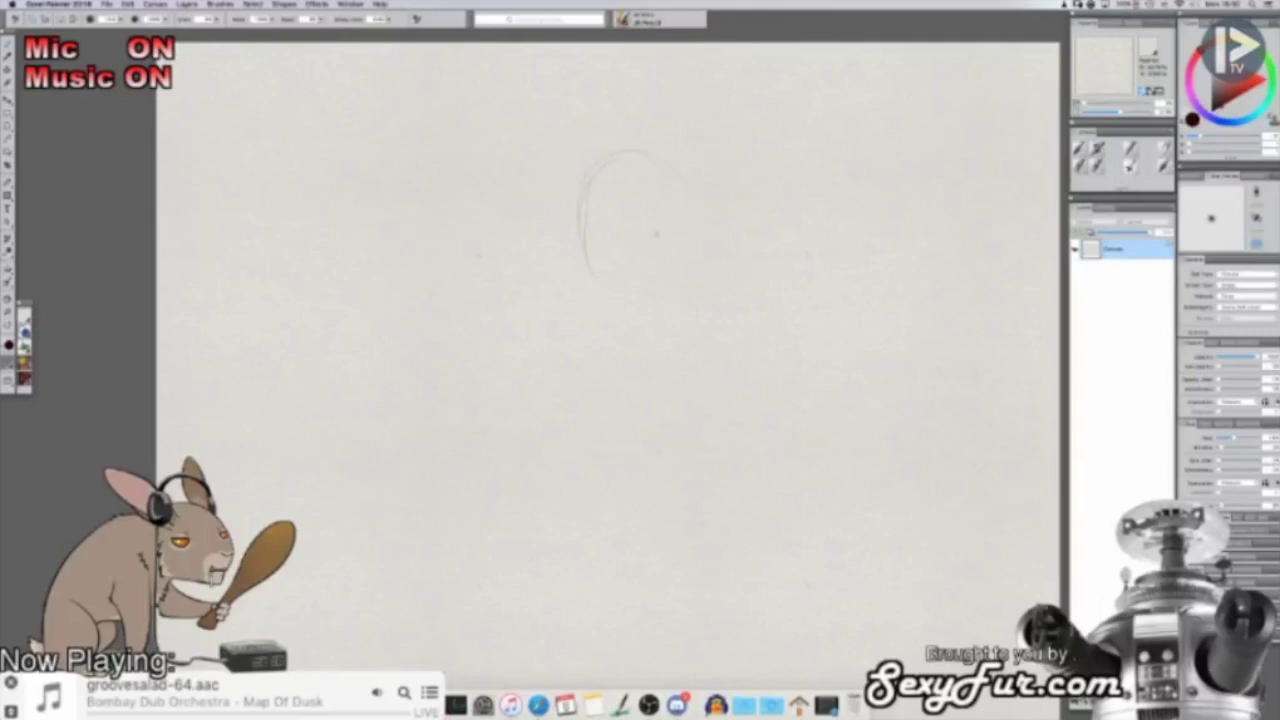
Step: Sketch a front-view head from a circle and tapered jaw, with a vertical centre line and a horizontal eye line
mouse_move(589, 262)
left_mouse_down()
mouse_move(605, 311)
mouse_move(669, 305)
left_mouse_up()
mouse_move(687, 187)
left_mouse_down()
mouse_move(646, 325)
mouse_move(662, 309)
left_mouse_up()
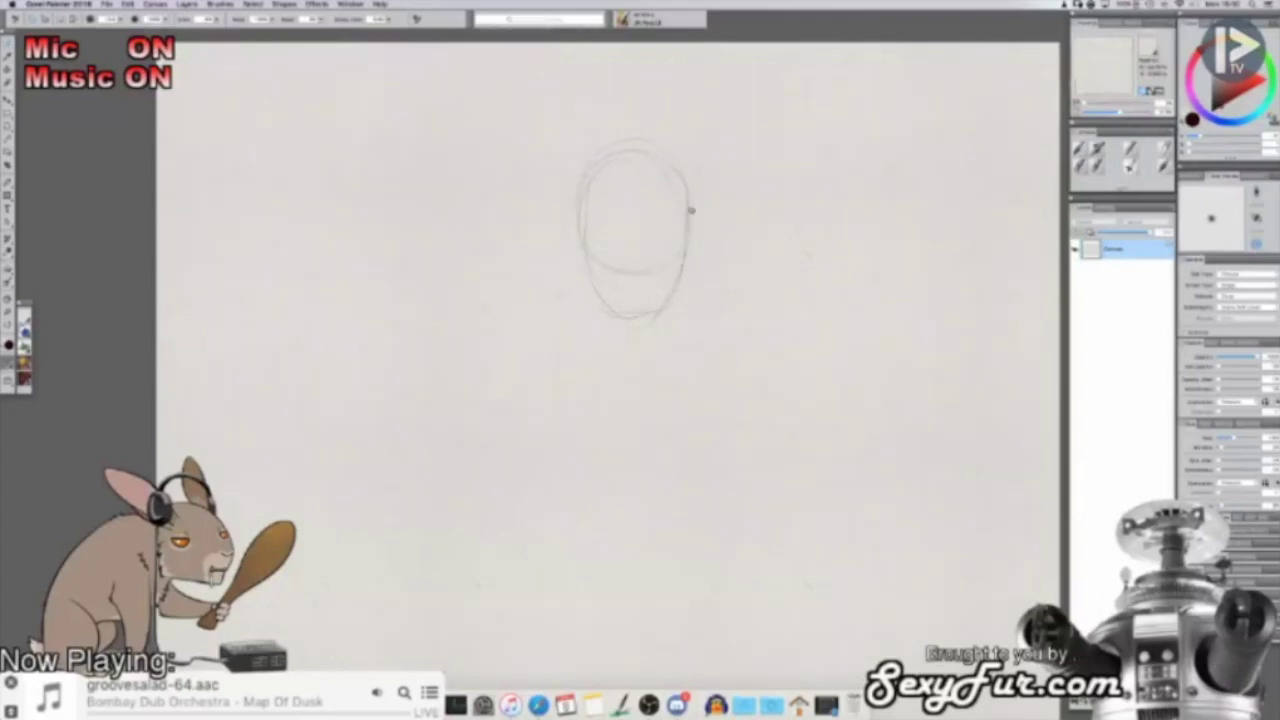
left_click_drag(656, 273, 678, 212)
left_click_drag(580, 236, 689, 236)
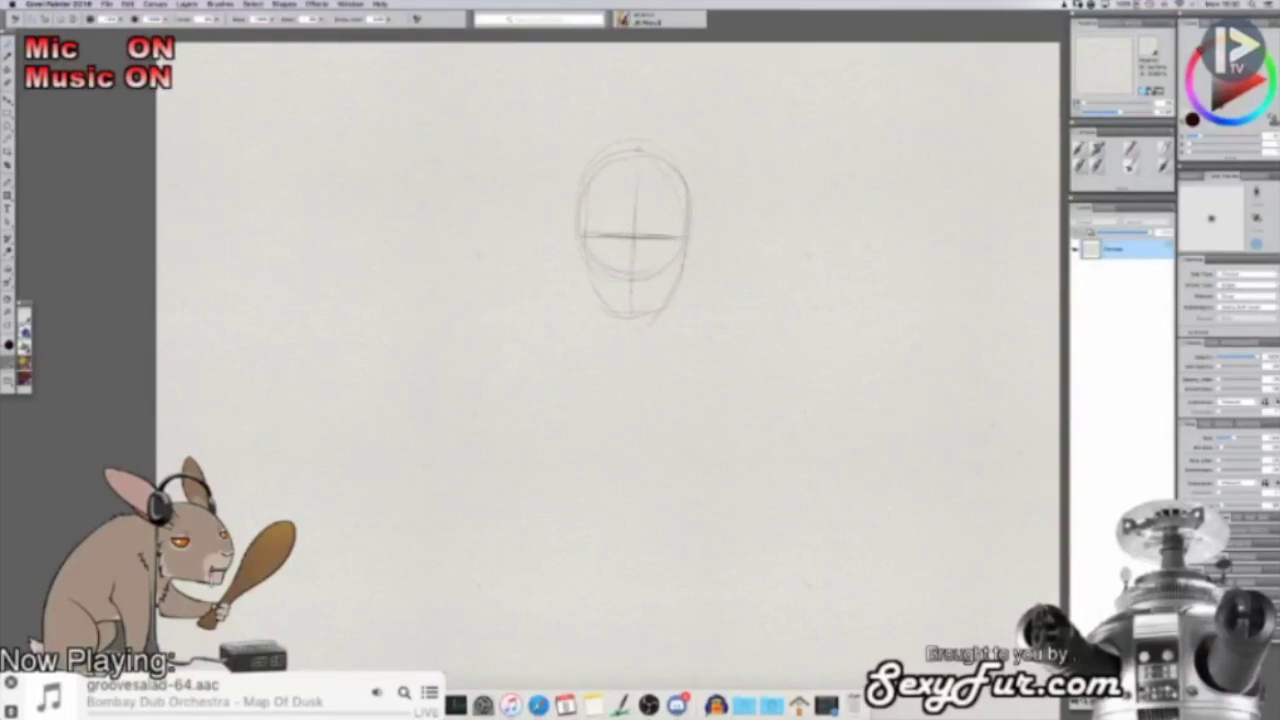
left_click_drag(635, 152, 633, 318)
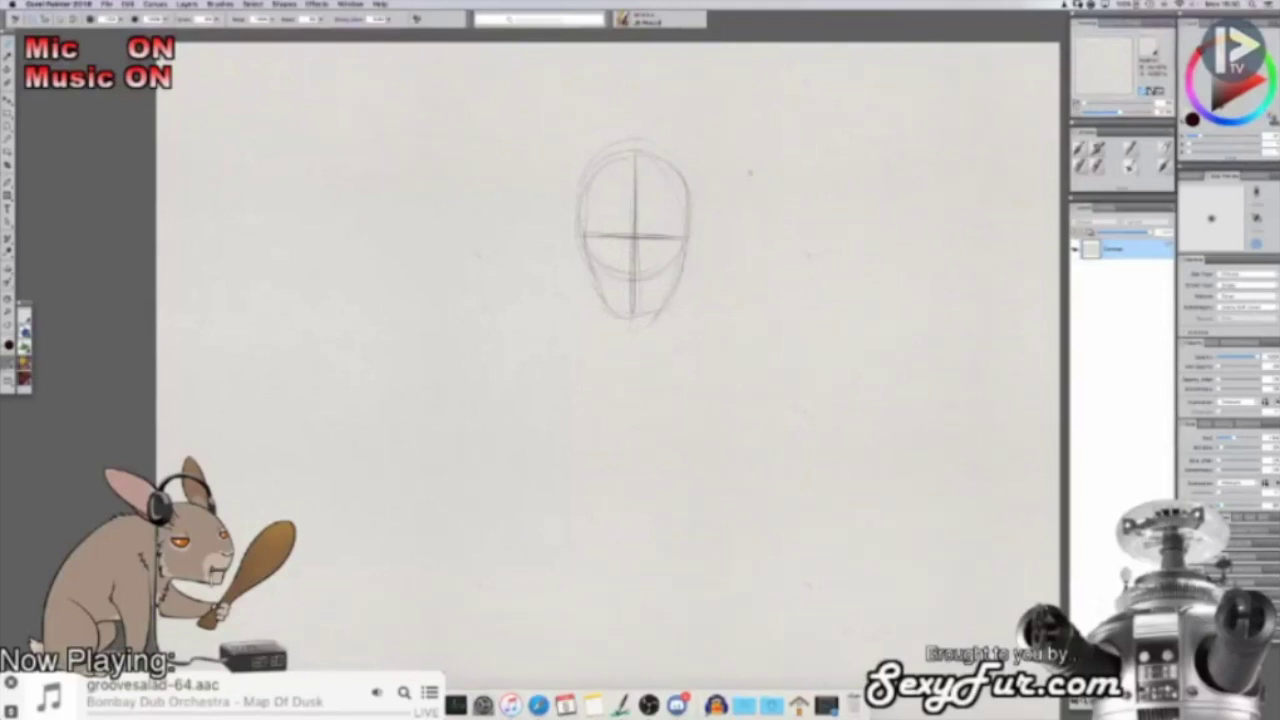
Step: Sketch a side-view head beside the front view, using a circle, an angled jaw and a level eye line
mouse_move(722, 225)
left_mouse_down()
mouse_move(817, 226)
mouse_move(768, 148)
mouse_move(755, 241)
mouse_move(745, 168)
left_mouse_up()
mouse_move(809, 257)
left_mouse_down()
mouse_move(831, 186)
mouse_move(805, 262)
mouse_move(797, 171)
left_mouse_up()
left_click_drag(833, 205, 826, 264)
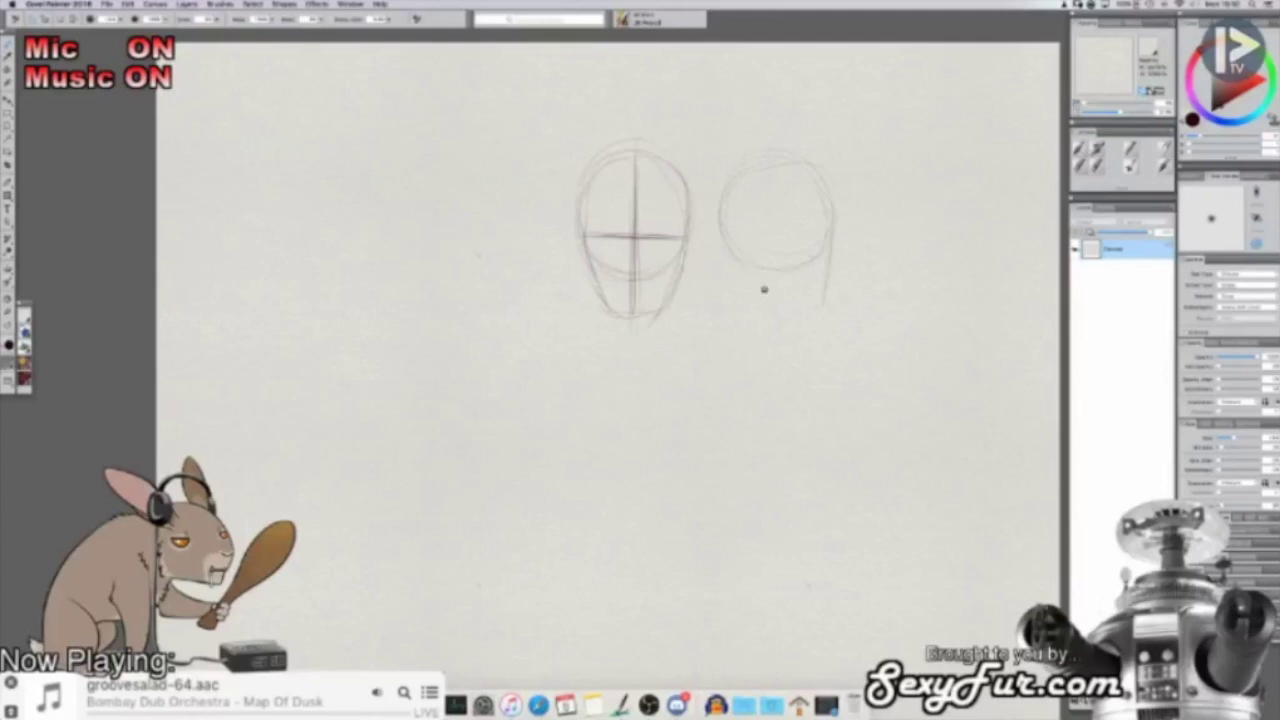
mouse_move(745, 168)
left_mouse_down()
mouse_move(781, 301)
mouse_move(808, 302)
left_mouse_up()
left_click_drag(728, 235, 832, 237)
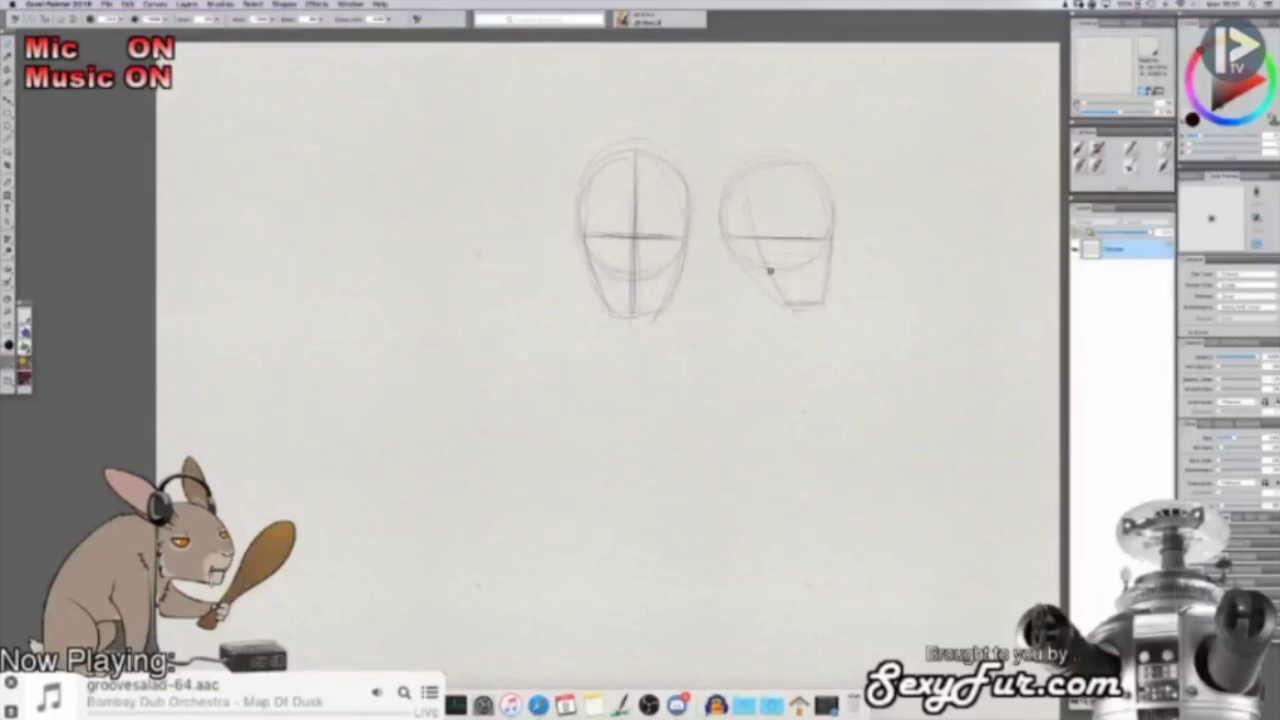
Step: Letter the labels "FRONT" and "SIDE" above the matching head sketches
left_click_drag(873, 279, 829, 254)
mouse_move(555, 74)
left_mouse_down()
mouse_move(548, 94)
mouse_move(604, 79)
left_mouse_up()
left_click_drag(597, 81, 597, 100)
mouse_move(700, 88)
left_mouse_down()
mouse_move(690, 106)
mouse_move(716, 102)
left_mouse_up()
mouse_move(716, 87)
left_mouse_down()
mouse_move(718, 102)
mouse_move(747, 102)
left_mouse_up()
left_click_drag(737, 95, 749, 86)
mouse_move(691, 361)
left_mouse_down()
mouse_move(645, 392)
mouse_move(680, 373)
mouse_move(709, 307)
mouse_move(846, 338)
mouse_move(896, 380)
left_mouse_up()
left_click_drag(737, 331, 683, 287)
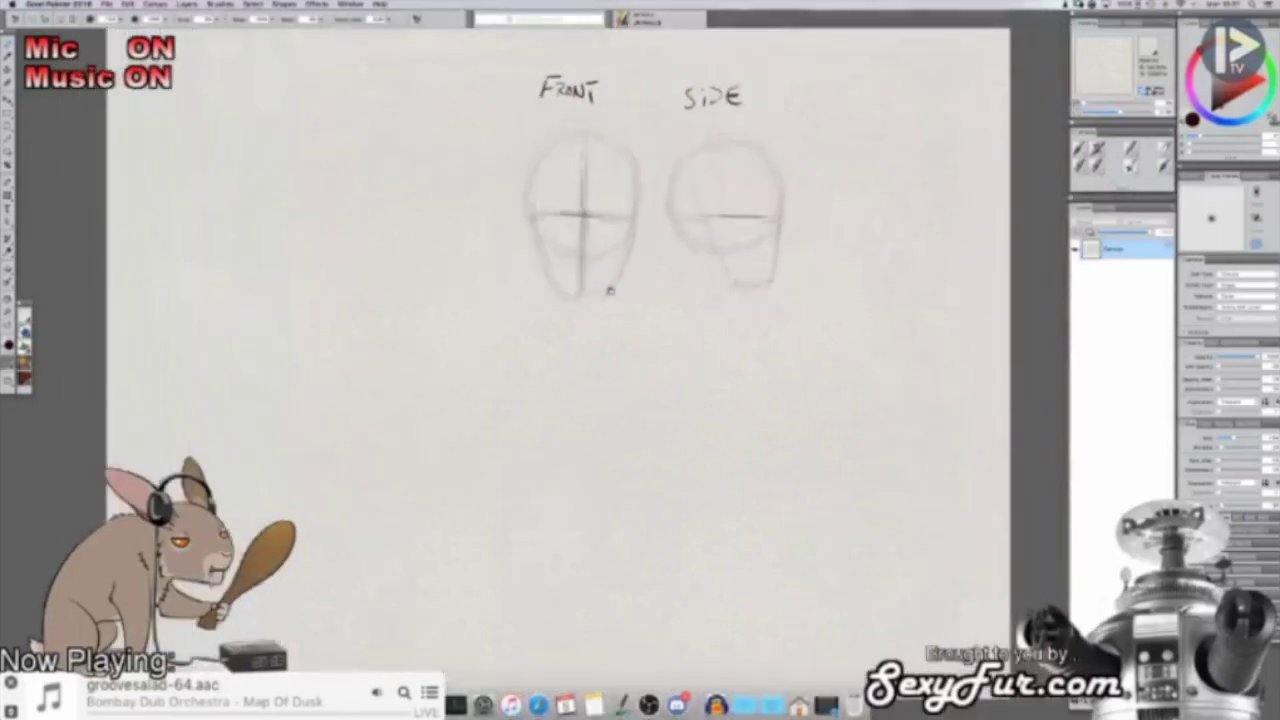
Step: Add a new layer and sketch flared cheeks on the front head and a slanted cheek contour on the side head
key("super+shift+n")
left_click_drag(583, 360, 659, 440)
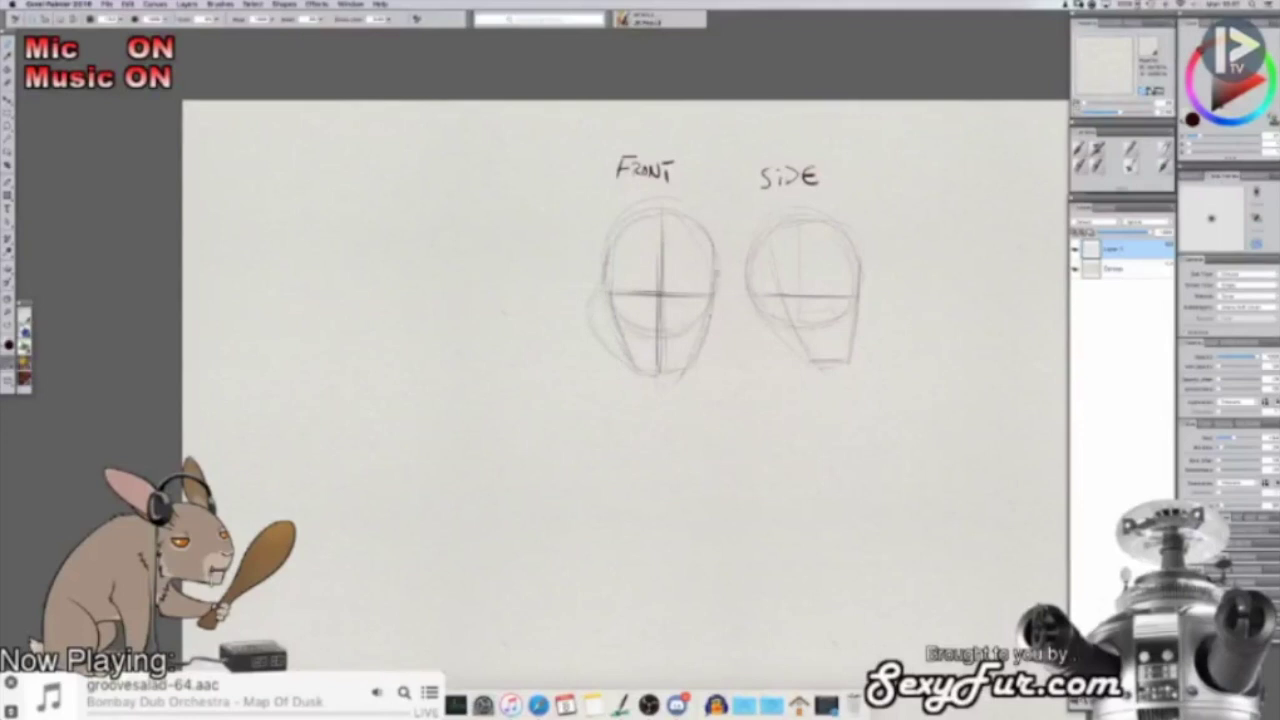
left_click_drag(727, 292, 718, 340)
left_click_drag(777, 292, 787, 280)
mouse_move(790, 279)
left_mouse_down()
mouse_move(849, 294)
mouse_move(770, 287)
left_mouse_up()
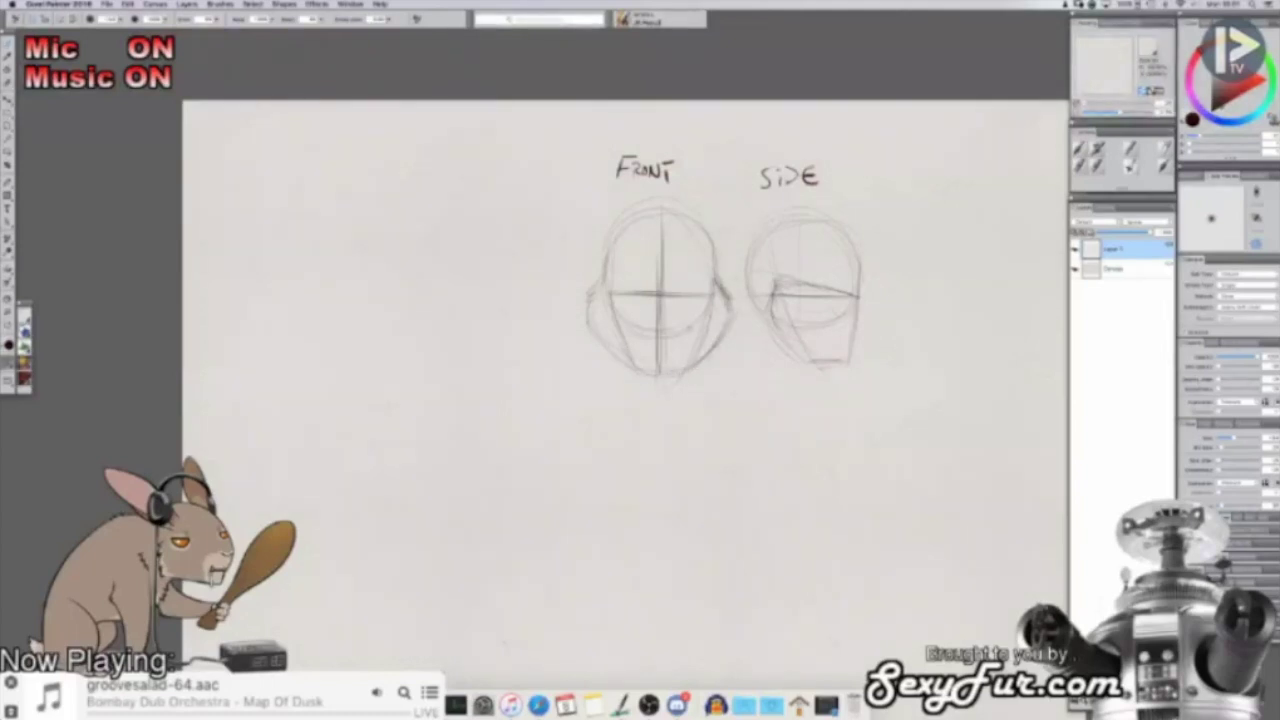
Step: Sketch the nose bridge and tapered muzzle on the front head, and the projecting snout and jawline on the side head
left_click_drag(869, 302, 863, 297)
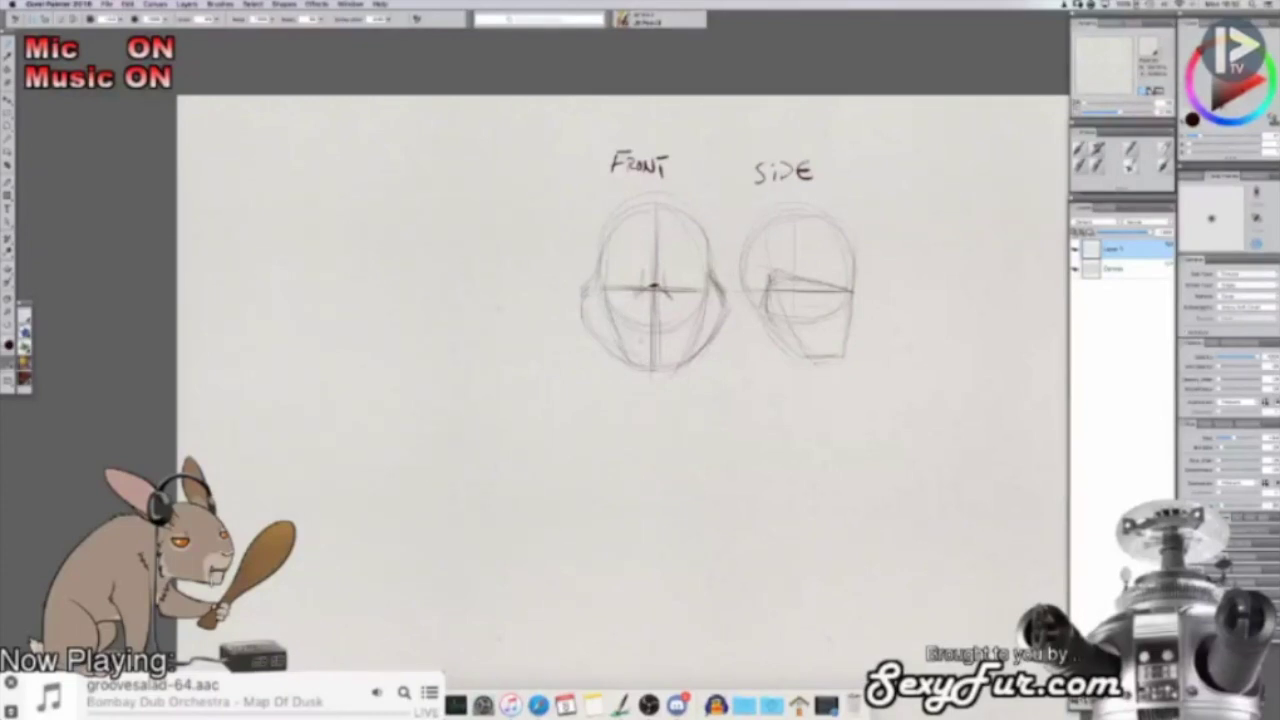
left_click_drag(683, 314, 674, 302)
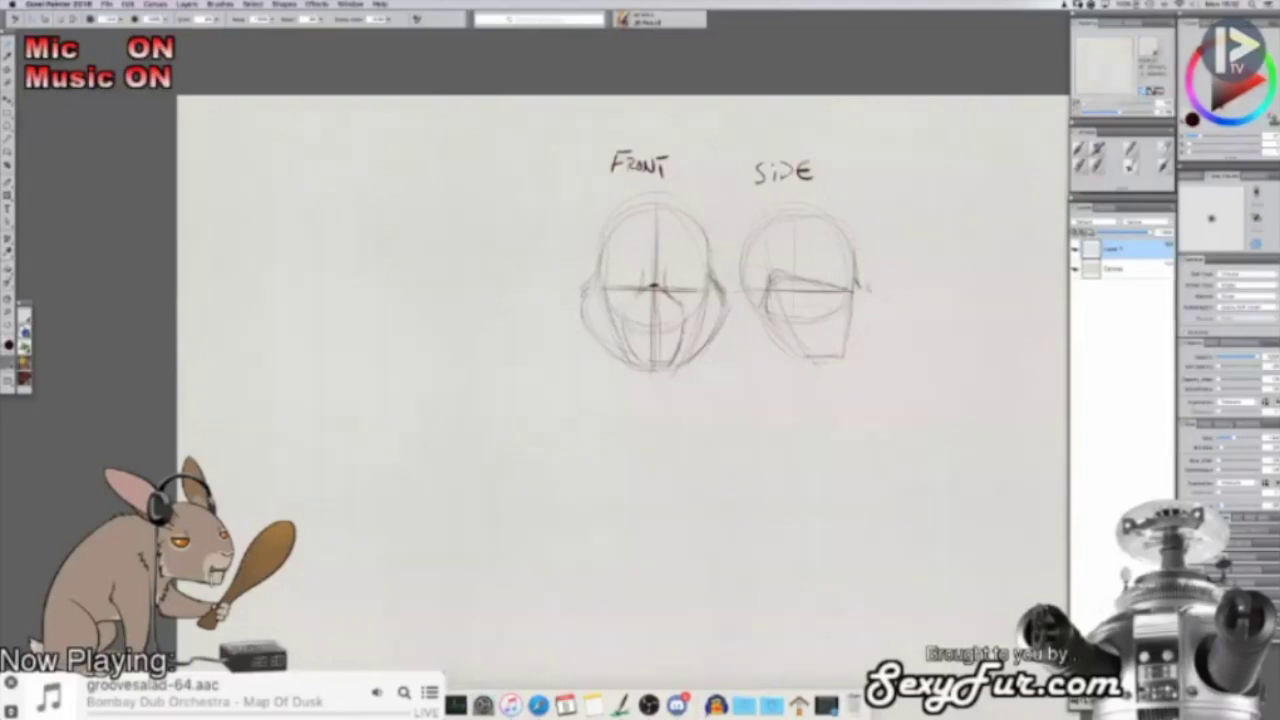
mouse_move(860, 285)
left_mouse_down()
mouse_move(895, 301)
mouse_move(868, 354)
mouse_move(895, 311)
mouse_move(862, 355)
mouse_move(806, 355)
left_mouse_up()
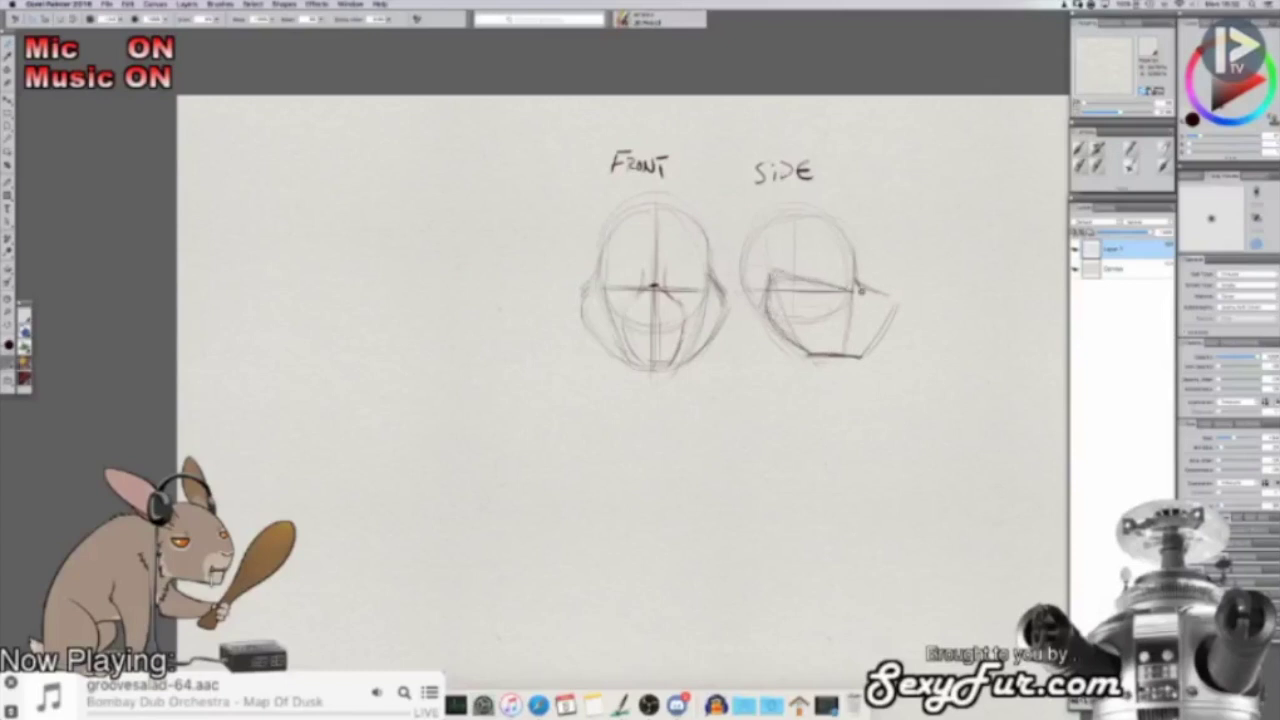
left_click_drag(668, 292, 684, 320)
left_click_drag(857, 311, 835, 340)
left_click_drag(690, 291, 712, 285)
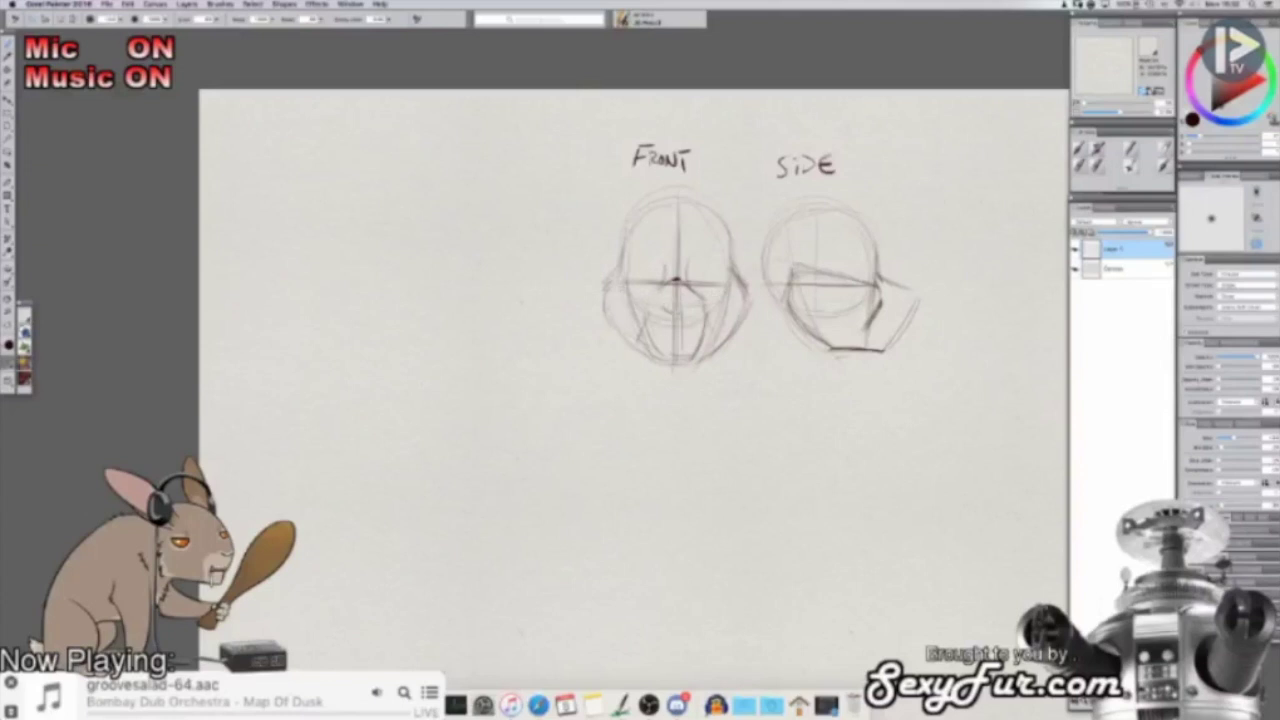
Step: Draw a dark nose on both heads and strengthen the side view's snout bridge running up into the brow
left_click_drag(678, 314, 688, 306)
left_click_drag(918, 299, 910, 298)
key("super+equal")
key("super+equal")
key("super+equal")
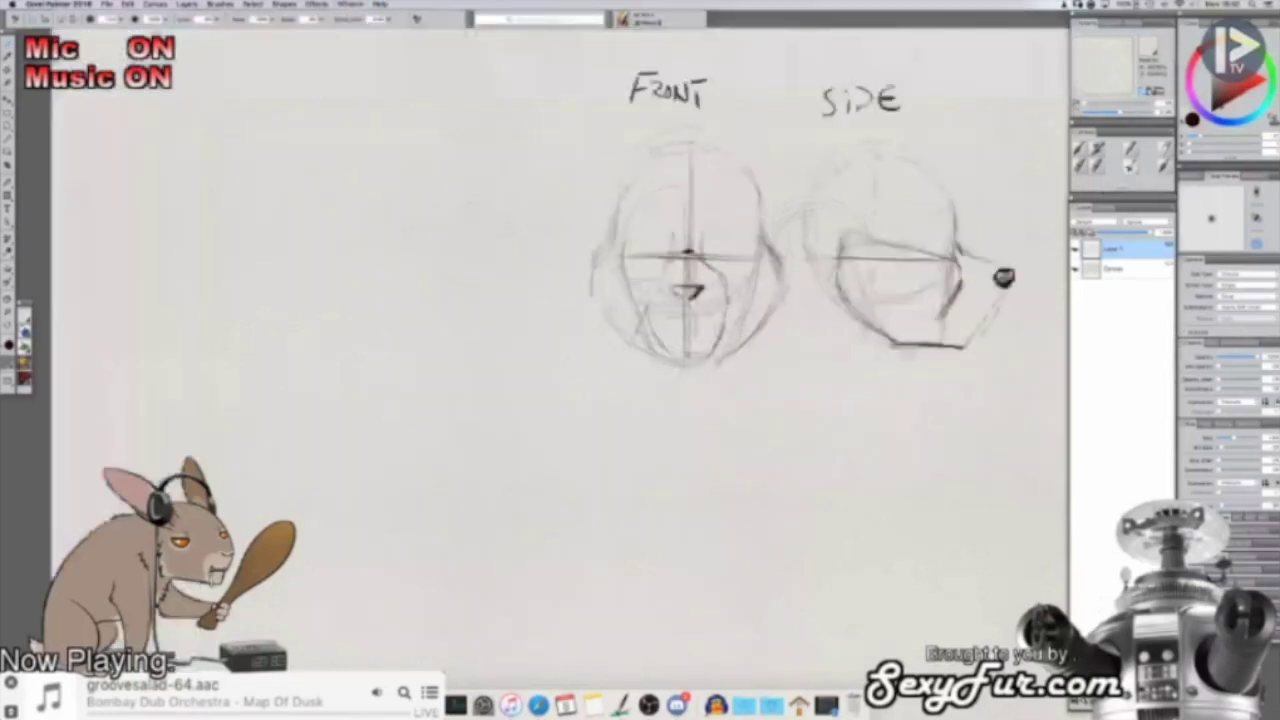
mouse_move(544, 336)
left_mouse_down()
mouse_move(572, 366)
mouse_move(598, 354)
mouse_move(556, 352)
mouse_move(598, 347)
mouse_move(547, 340)
mouse_move(543, 312)
mouse_move(611, 316)
left_mouse_up()
left_click_drag(711, 277, 582, 237)
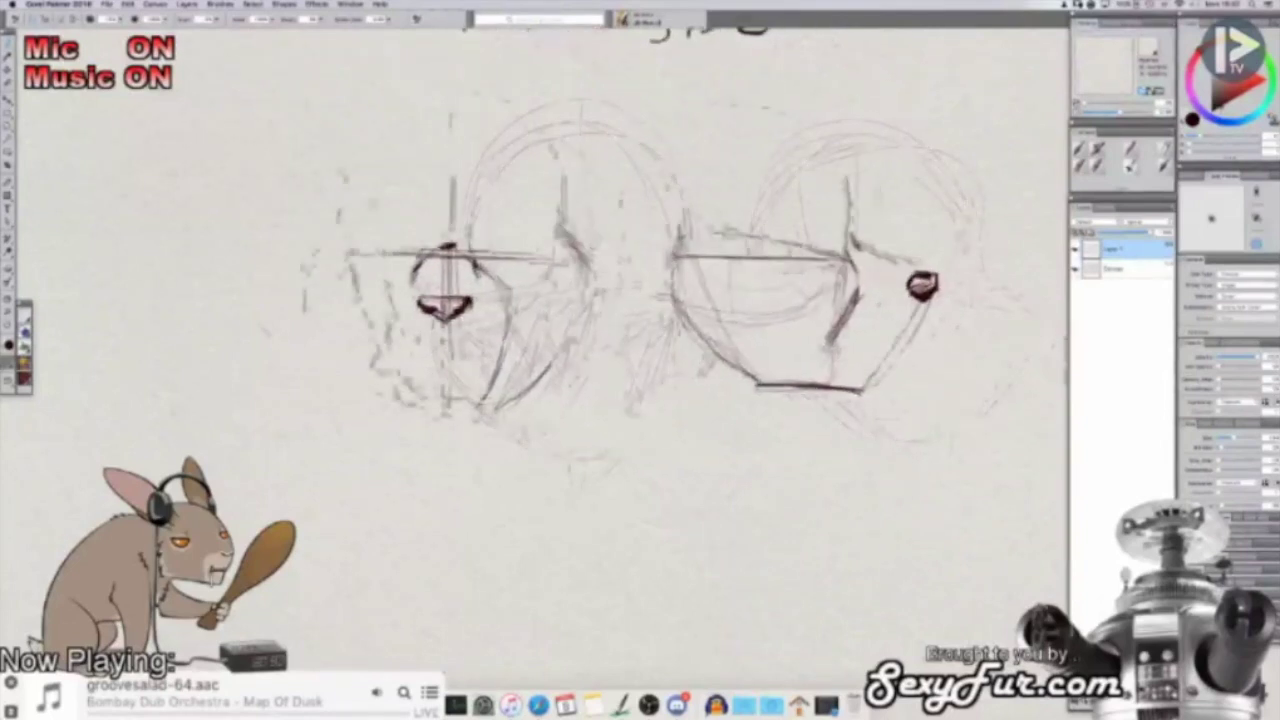
left_click_drag(857, 257, 909, 275)
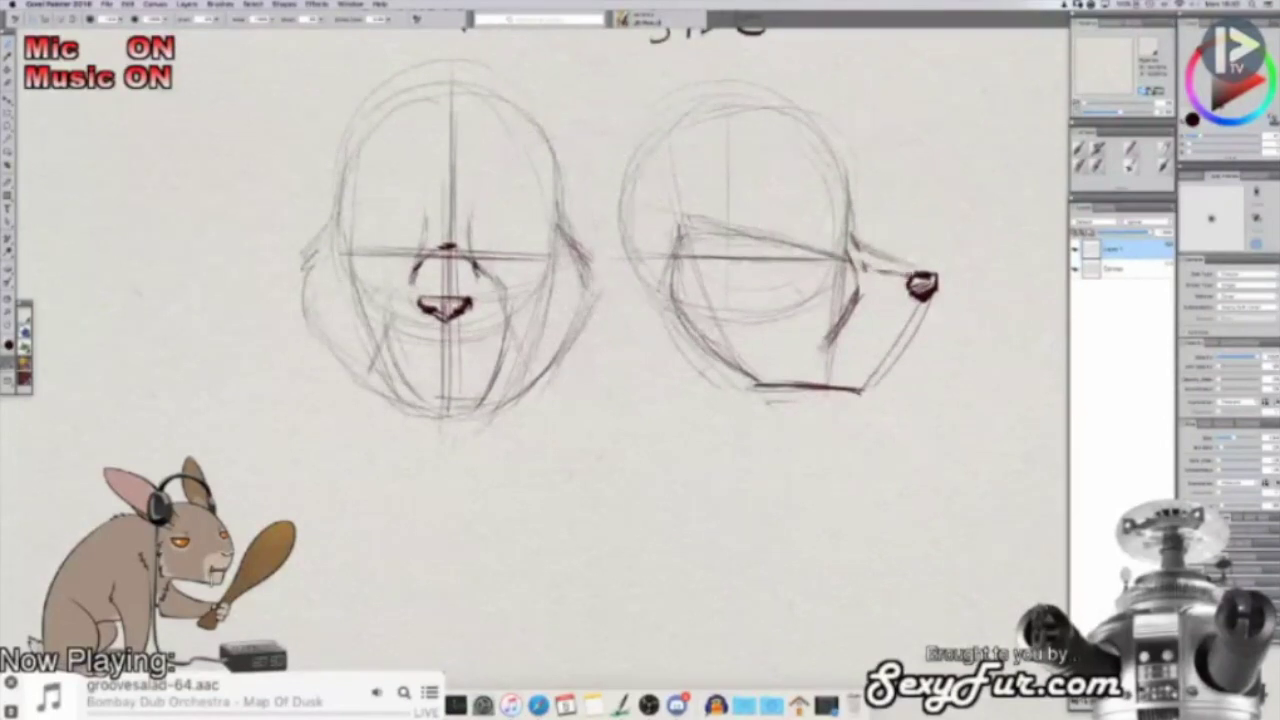
mouse_move(851, 228)
left_mouse_down()
mouse_move(911, 262)
mouse_move(857, 239)
mouse_move(852, 212)
mouse_move(852, 246)
left_mouse_up()
Step: Darken the short eye lines along the horizontal guide on both heads
mouse_move(574, 268)
left_mouse_down()
mouse_move(537, 286)
mouse_move(586, 260)
mouse_move(702, 268)
left_mouse_up()
mouse_move(498, 266)
left_mouse_down()
mouse_move(698, 269)
mouse_move(552, 265)
left_mouse_up()
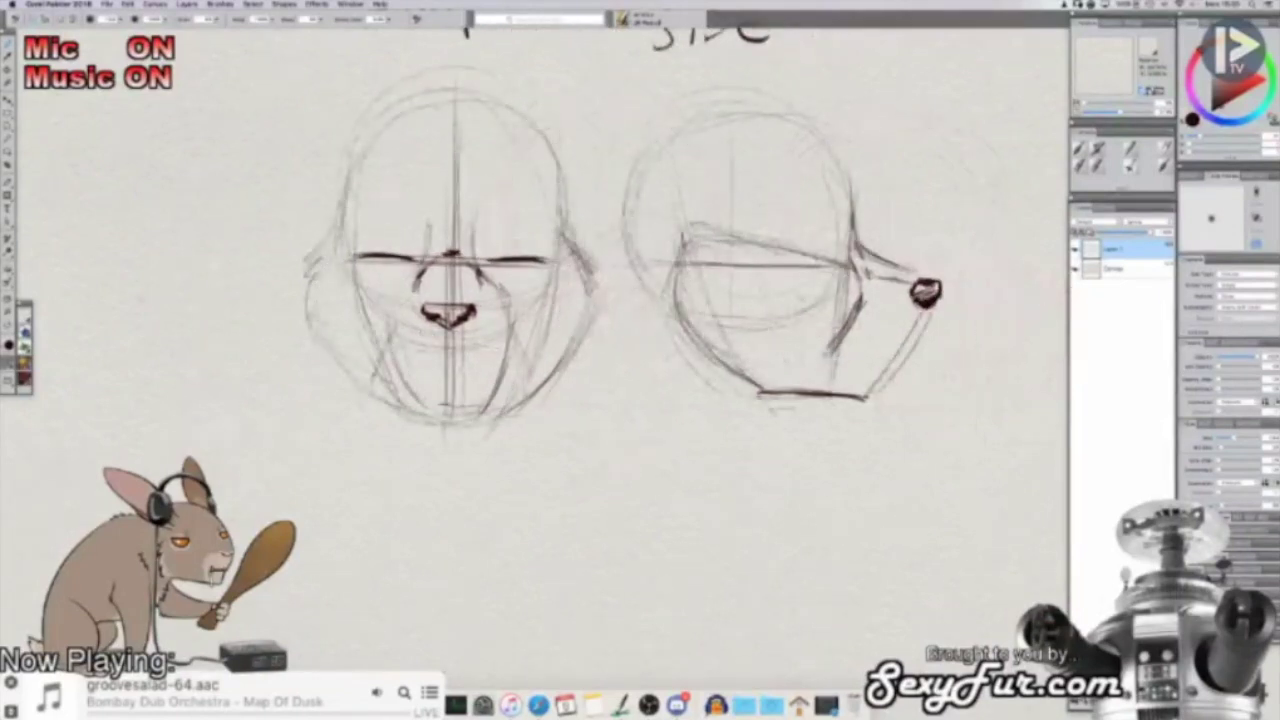
mouse_move(806, 250)
left_mouse_down()
mouse_move(860, 256)
mouse_move(798, 250)
mouse_move(748, 294)
mouse_move(859, 298)
left_mouse_up()
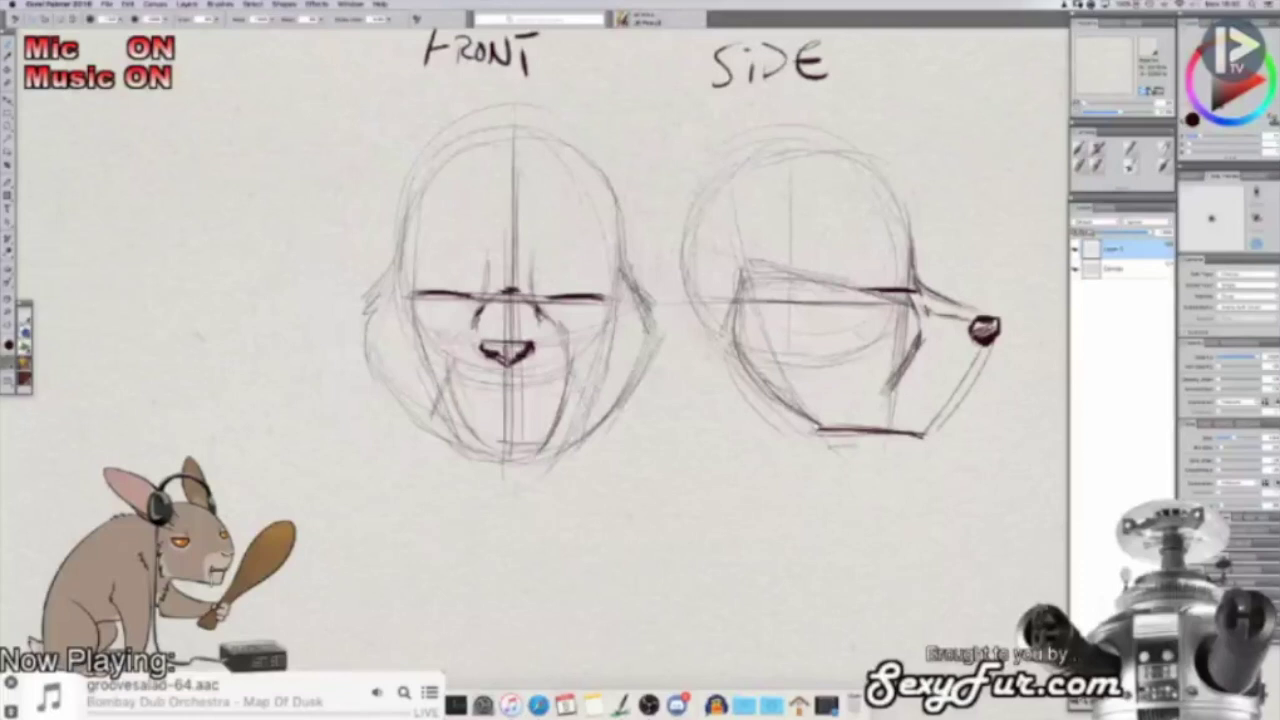
Step: Draw thick arched eyebrows on both heads, with the front view's inner brow lines curving down to the nose bridge
left_click_drag(532, 282, 551, 239)
left_click_drag(565, 238, 628, 272)
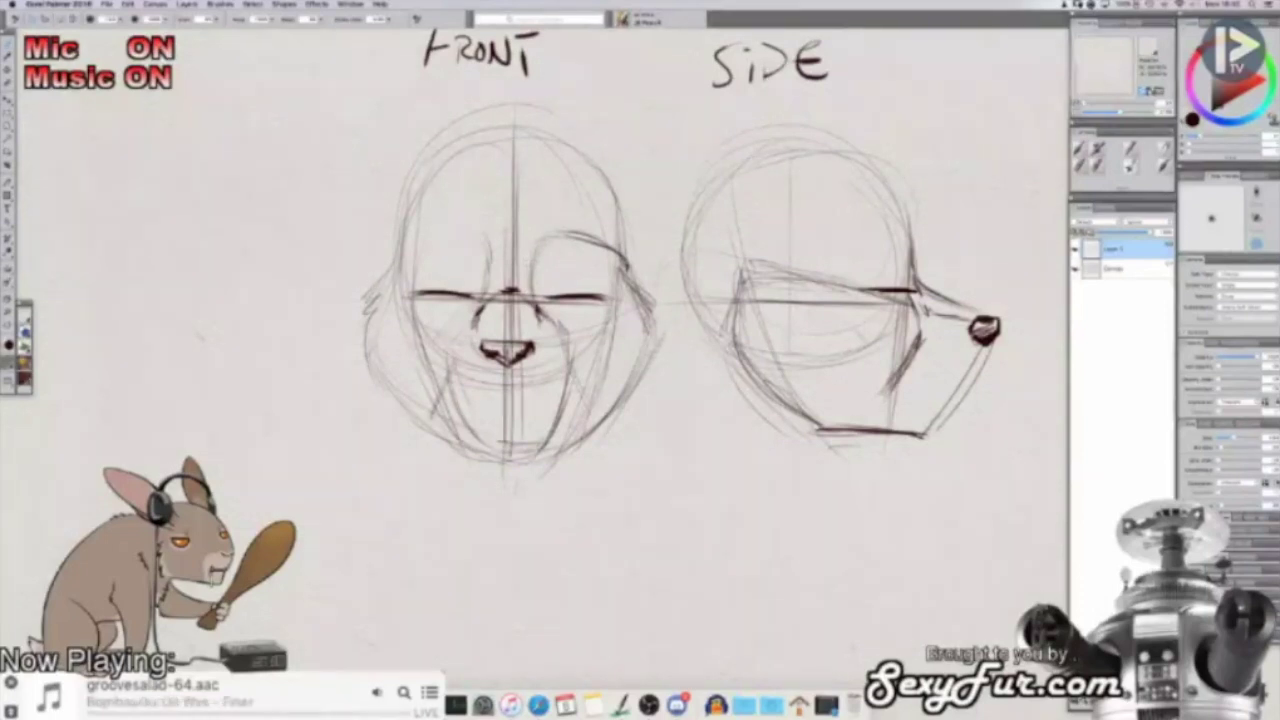
left_click_drag(402, 254, 492, 246)
mouse_move(414, 247)
left_mouse_down()
mouse_move(580, 236)
mouse_move(624, 258)
left_mouse_up()
mouse_move(466, 250)
left_mouse_down()
mouse_move(476, 240)
mouse_move(386, 258)
left_mouse_up()
mouse_move(416, 242)
left_mouse_down()
mouse_move(386, 262)
mouse_move(400, 248)
left_mouse_up()
left_click_drag(416, 240, 398, 262)
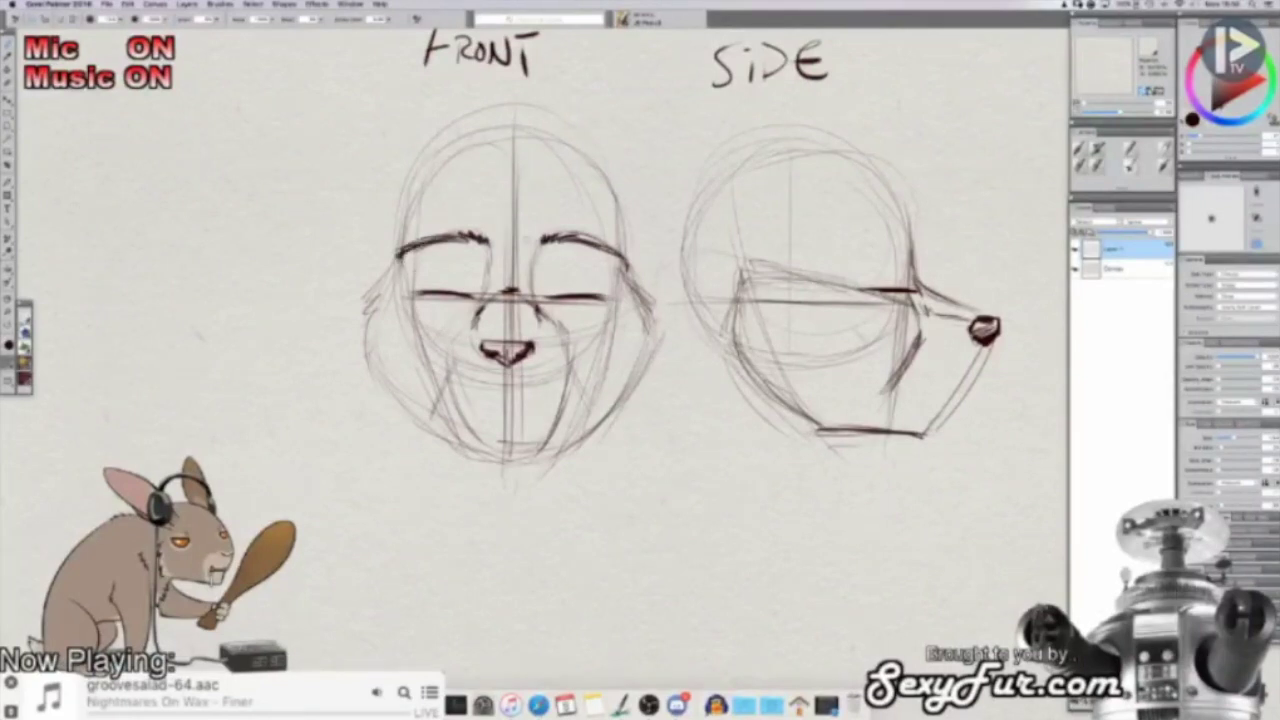
left_click_drag(566, 240, 602, 246)
left_click_drag(486, 242, 483, 290)
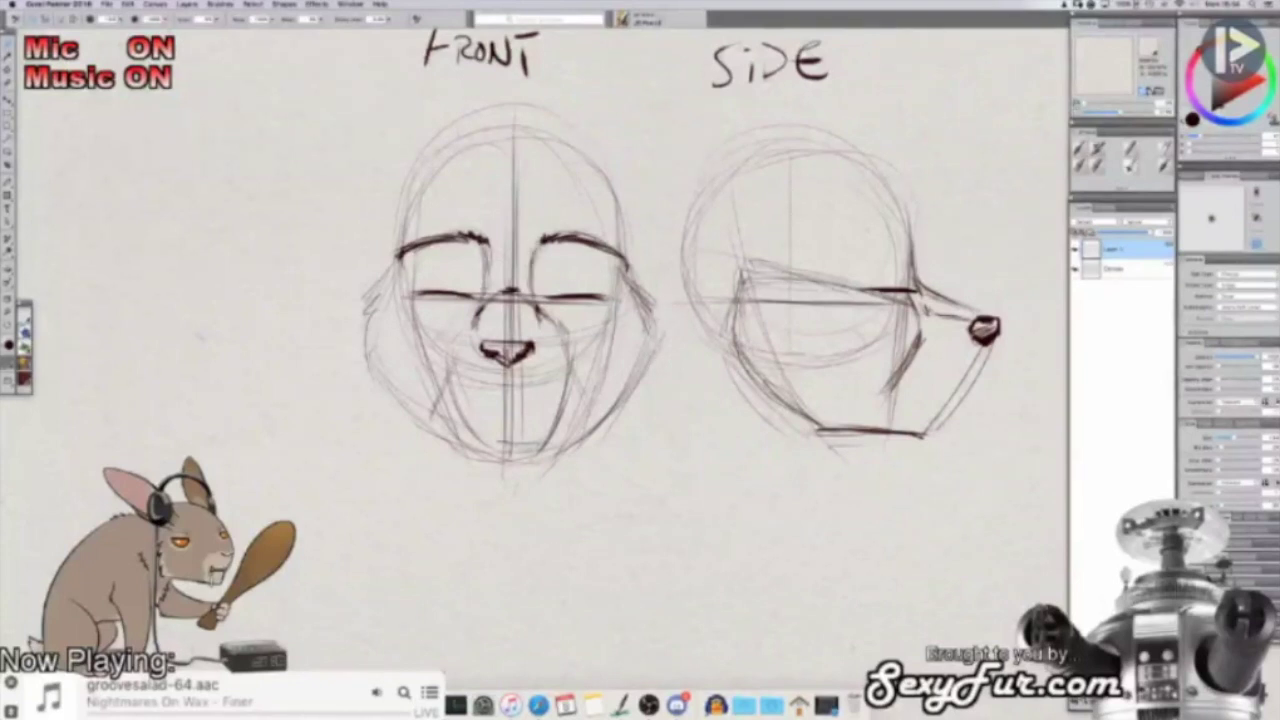
mouse_move(909, 232)
left_mouse_down()
mouse_move(908, 255)
mouse_move(913, 222)
mouse_move(900, 216)
mouse_move(896, 229)
mouse_move(912, 234)
mouse_move(870, 234)
mouse_move(836, 262)
mouse_move(849, 252)
left_mouse_up()
left_click_drag(751, 267, 882, 238)
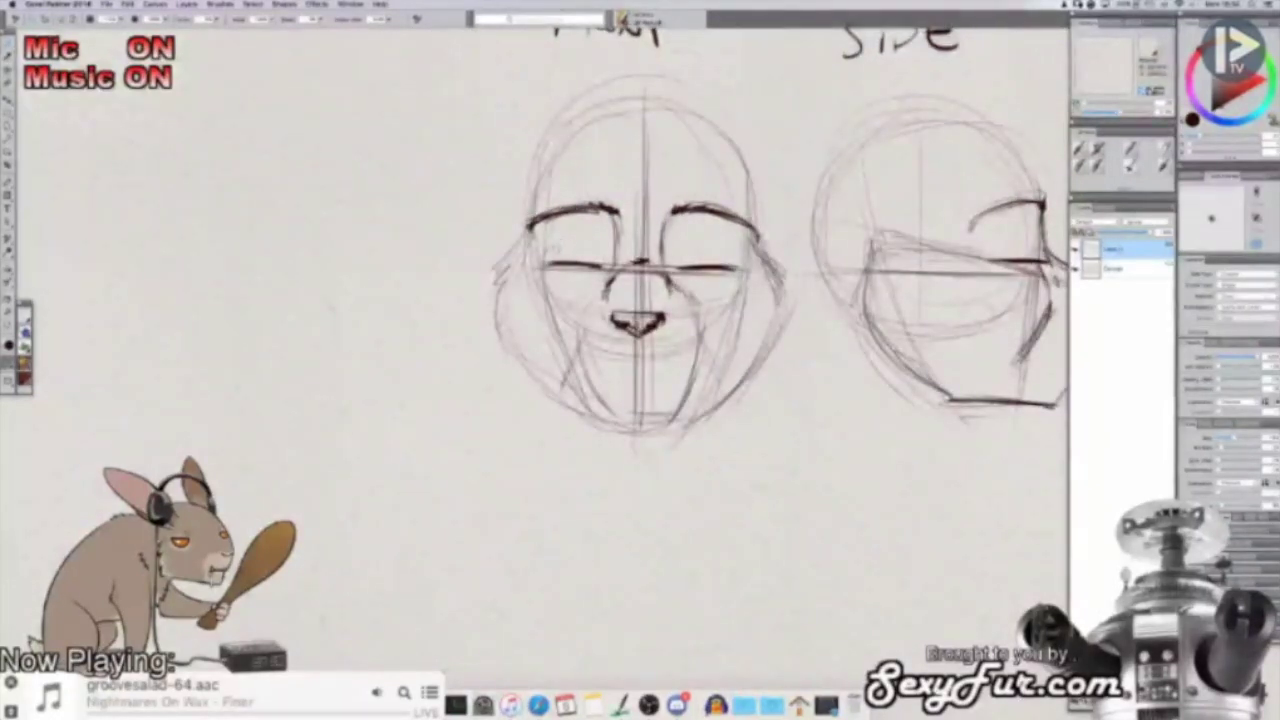
Step: Sketch thin curved eyelid arcs above the eye lines on the front and side heads
mouse_move(582, 243)
left_mouse_down()
mouse_move(599, 254)
mouse_move(576, 240)
left_mouse_up()
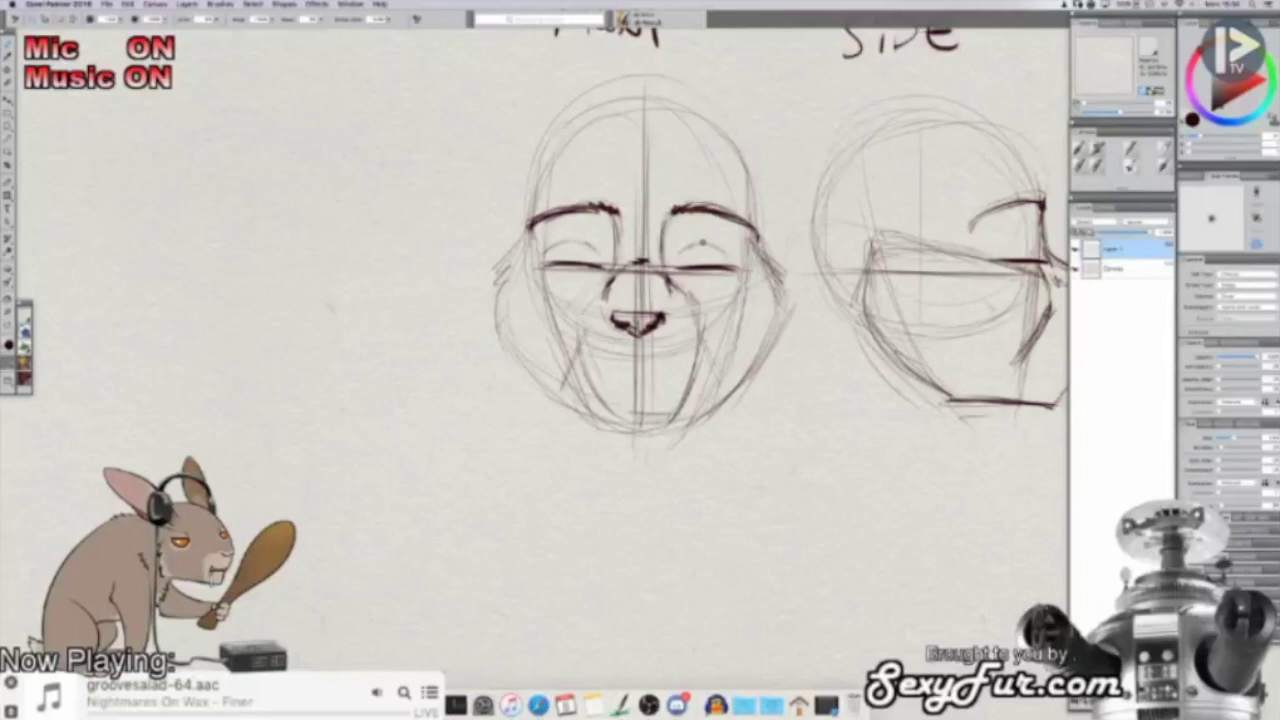
left_click_drag(731, 253, 560, 242)
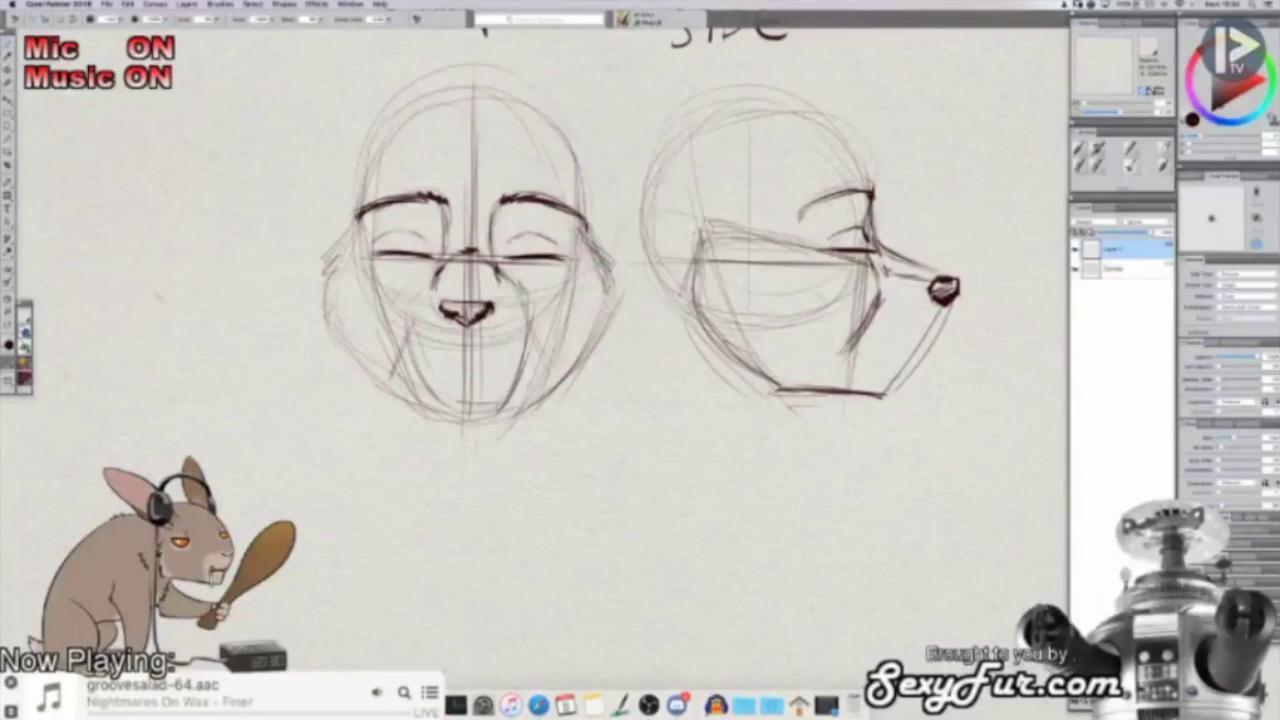
mouse_move(752, 220)
left_mouse_down()
mouse_move(962, 229)
mouse_move(842, 238)
left_mouse_up()
left_click_drag(649, 264, 609, 290)
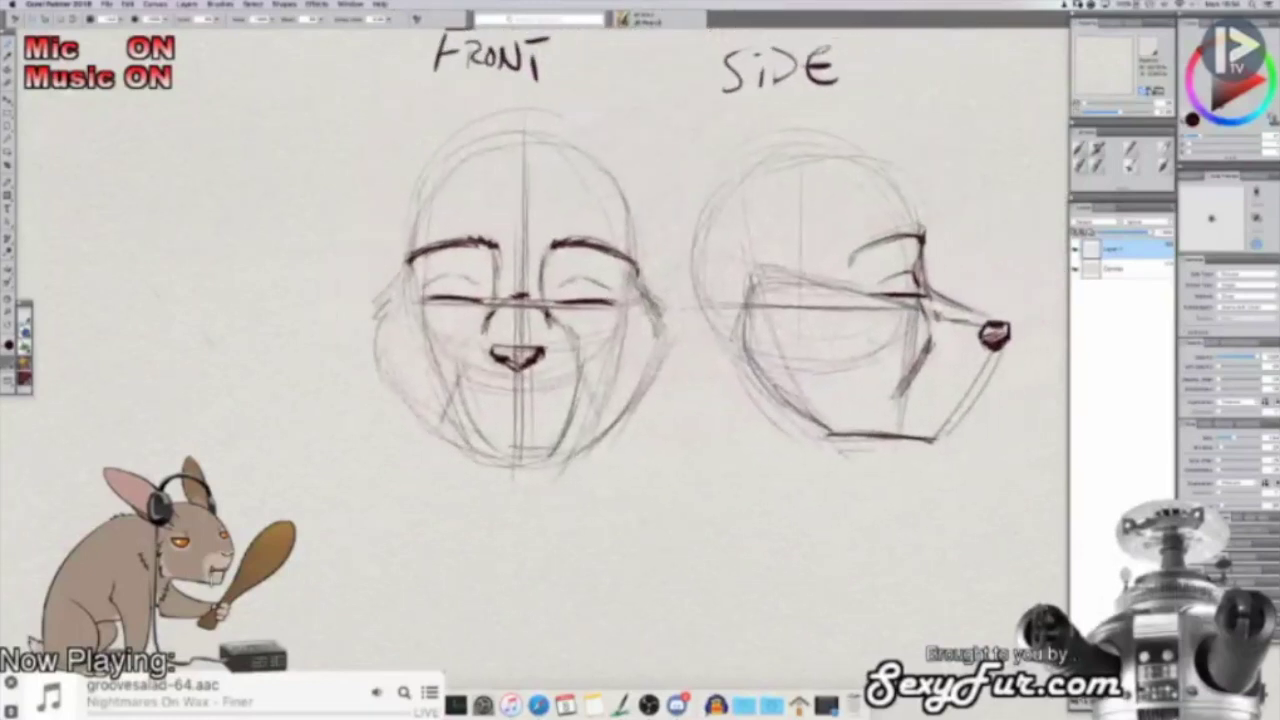
left_click_drag(513, 325, 550, 317)
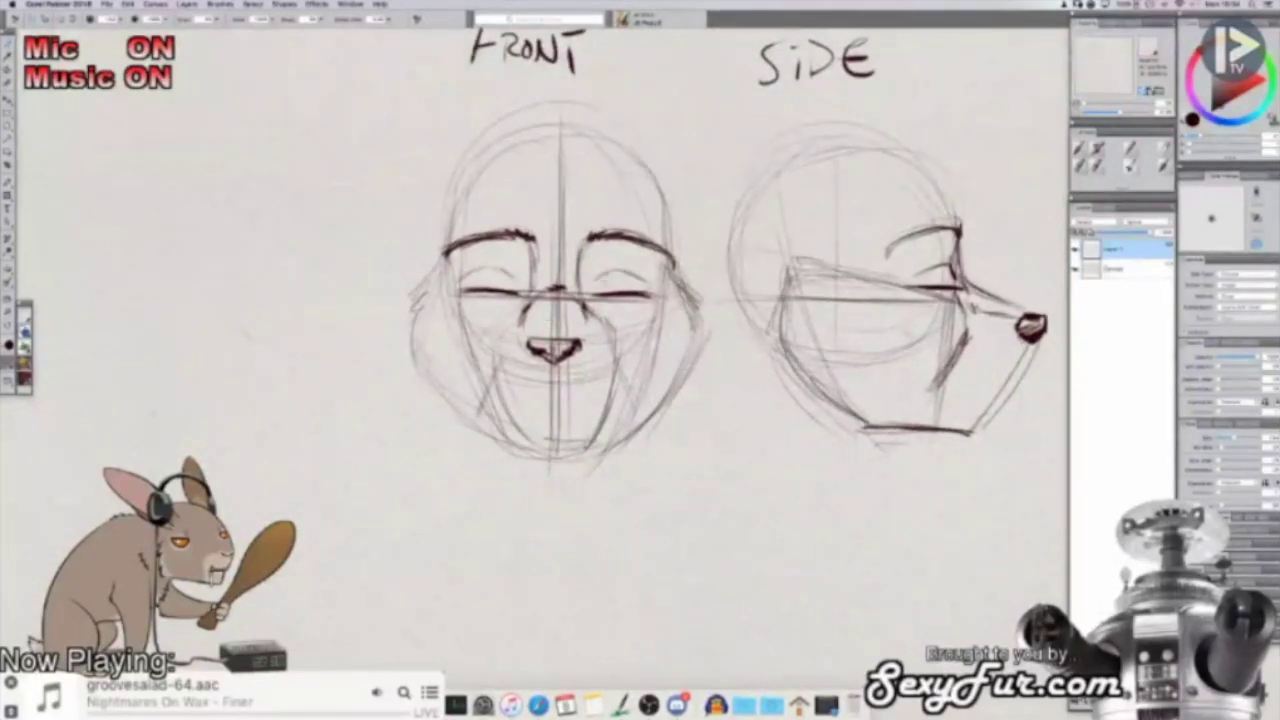
left_click_drag(596, 307, 605, 306)
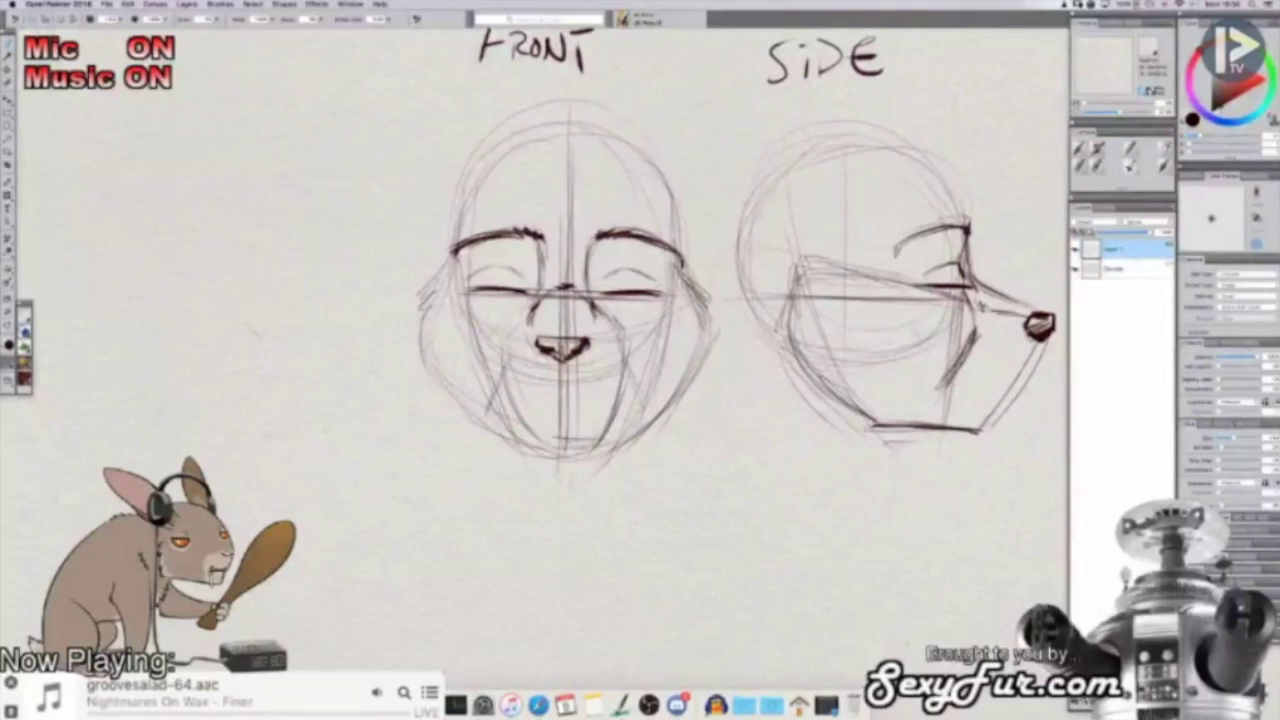
Step: Draw the front head's first open eye below the right-hand eyebrow, with a light interior and a dark outer lash
key("shift+x")
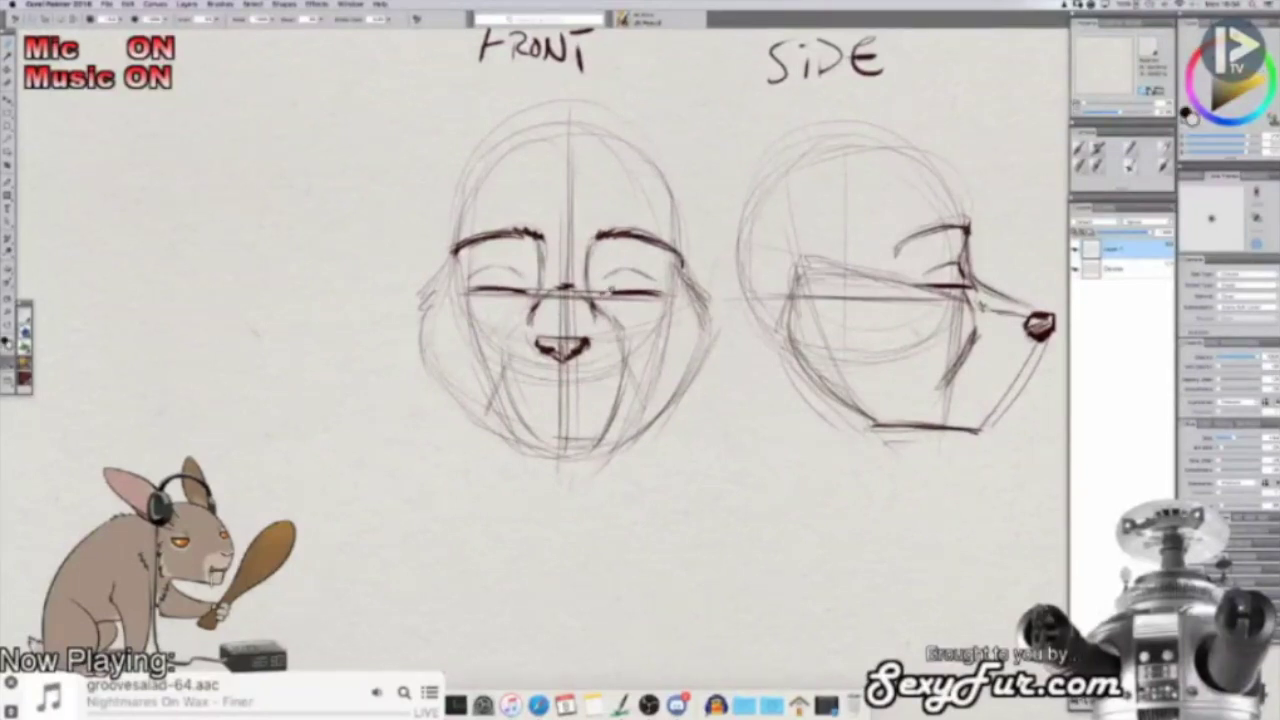
left_click(612, 292, "alt")
mouse_move(602, 292)
left_mouse_down()
mouse_move(640, 276)
mouse_move(670, 288)
mouse_move(643, 279)
mouse_move(668, 286)
mouse_move(684, 266)
mouse_move(630, 276)
mouse_move(610, 297)
mouse_move(637, 293)
mouse_move(605, 289)
mouse_move(659, 285)
mouse_move(616, 301)
mouse_move(628, 303)
mouse_move(662, 291)
left_mouse_up()
key("super+z")
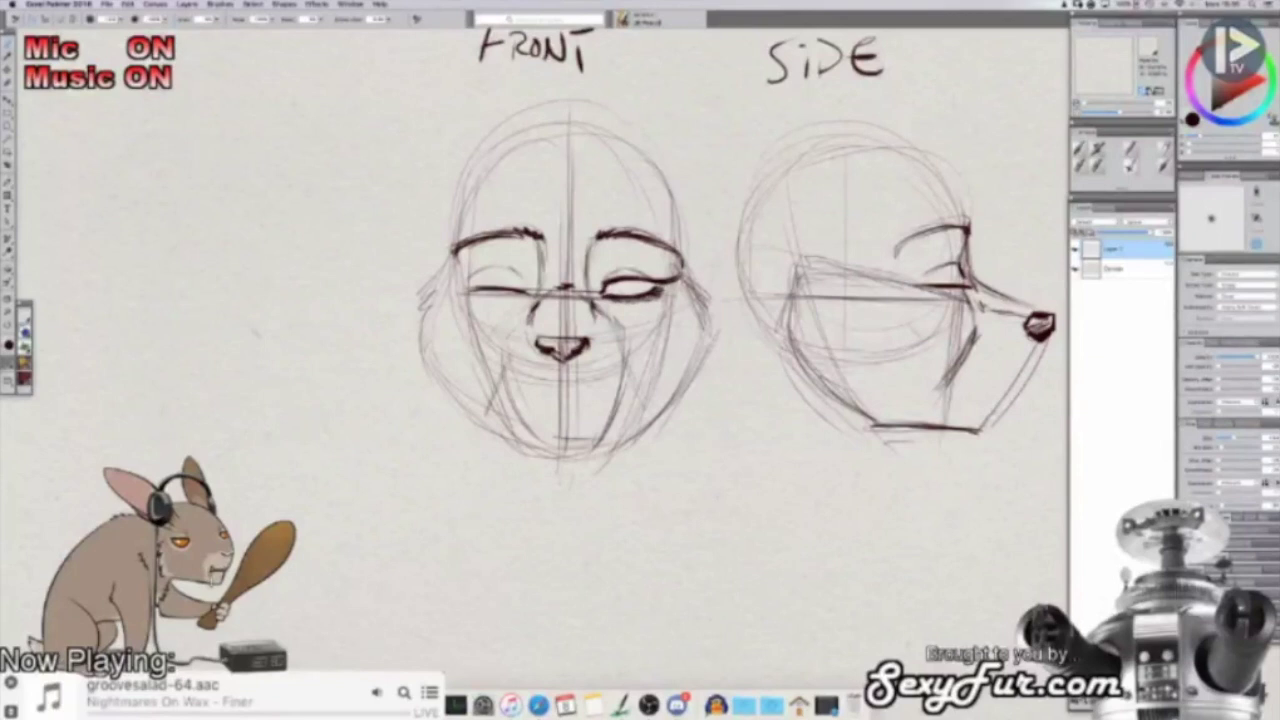
Step: Draw the matching open eye with a light interior and dark lashes under the front head's other eyebrow
left_click_drag(528, 298, 526, 281)
mouse_move(519, 284)
left_mouse_down()
mouse_move(484, 290)
mouse_move(529, 288)
mouse_move(480, 278)
mouse_move(510, 275)
mouse_move(446, 278)
mouse_move(446, 264)
mouse_move(532, 278)
mouse_move(484, 288)
mouse_move(526, 292)
mouse_move(512, 296)
left_mouse_up()
key("shift+x")
key("shift+x")
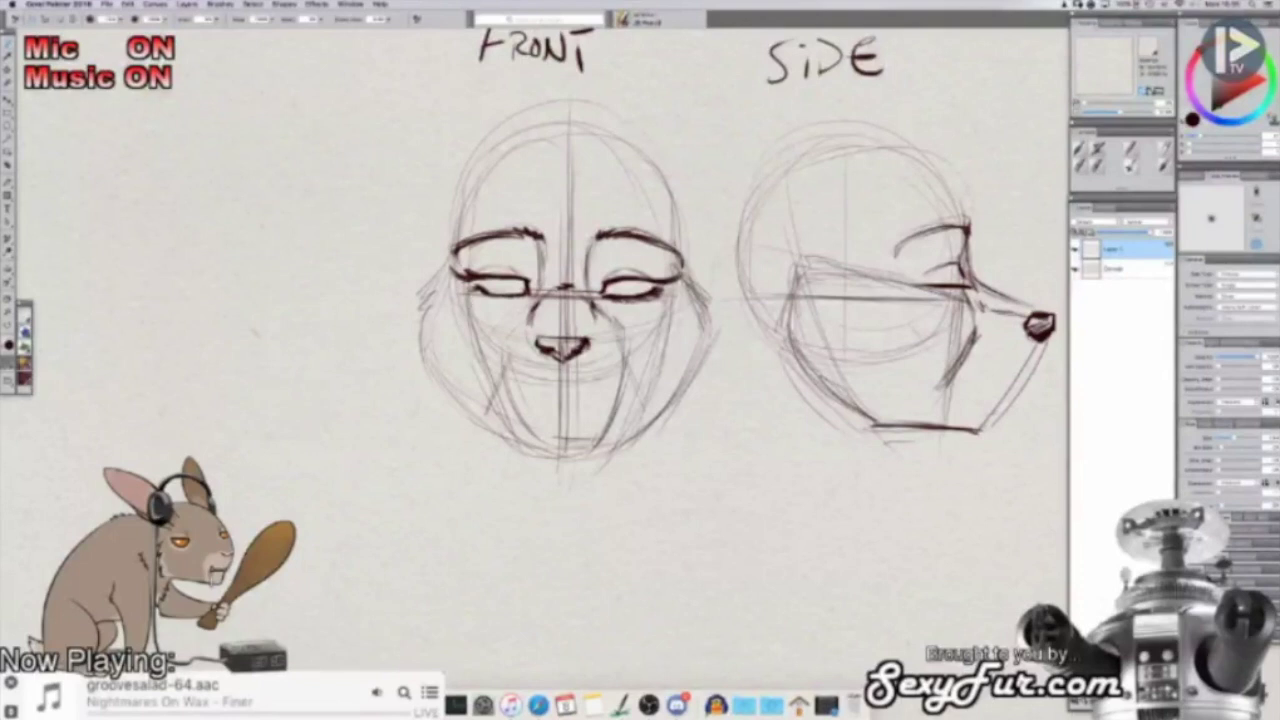
key("shift+x")
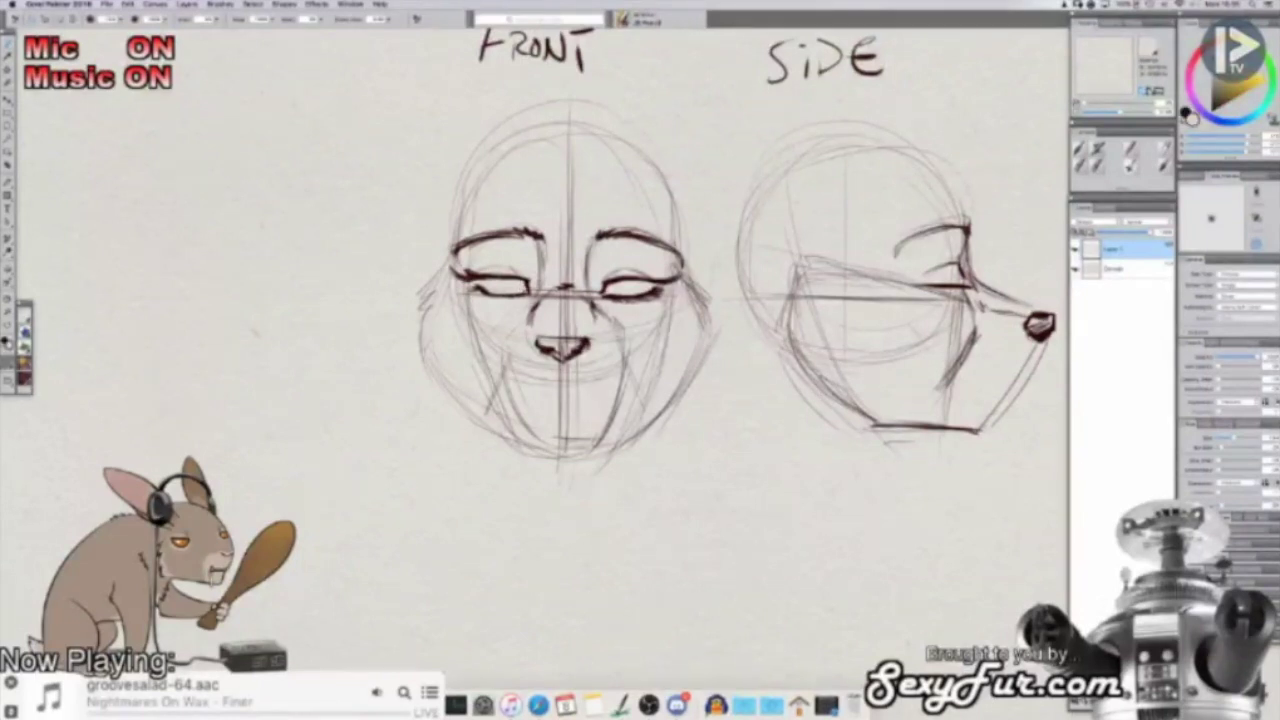
key("shift+x")
mouse_move(534, 288)
left_mouse_down()
mouse_move(532, 299)
mouse_move(462, 290)
mouse_move(526, 298)
mouse_move(504, 279)
mouse_move(527, 279)
left_mouse_up()
left_click_drag(600, 310, 551, 291)
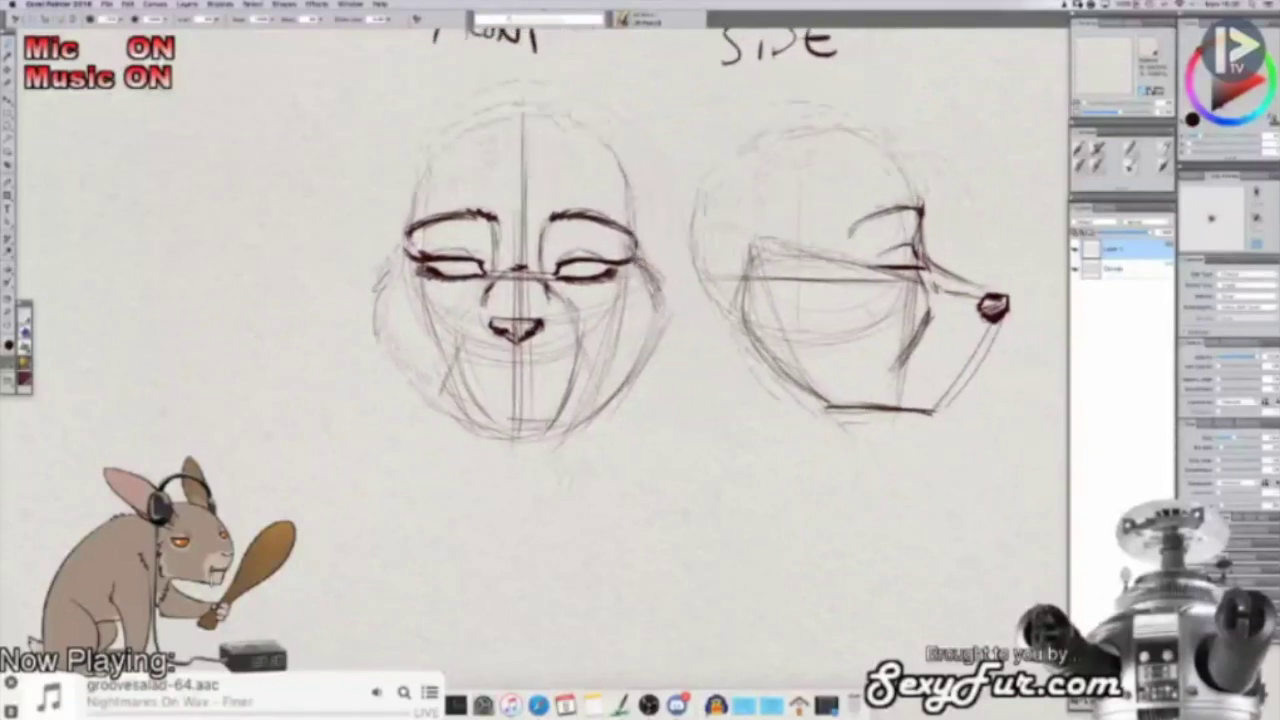
Step: Rework the side head's eye into a narrow open shape with a light interior and a dark projecting lash
key("n")
mouse_move(880, 266)
left_mouse_down()
mouse_move(919, 268)
mouse_move(868, 265)
mouse_move(946, 234)
mouse_move(876, 274)
mouse_move(912, 264)
left_mouse_up()
key("b")
key("shift+x")
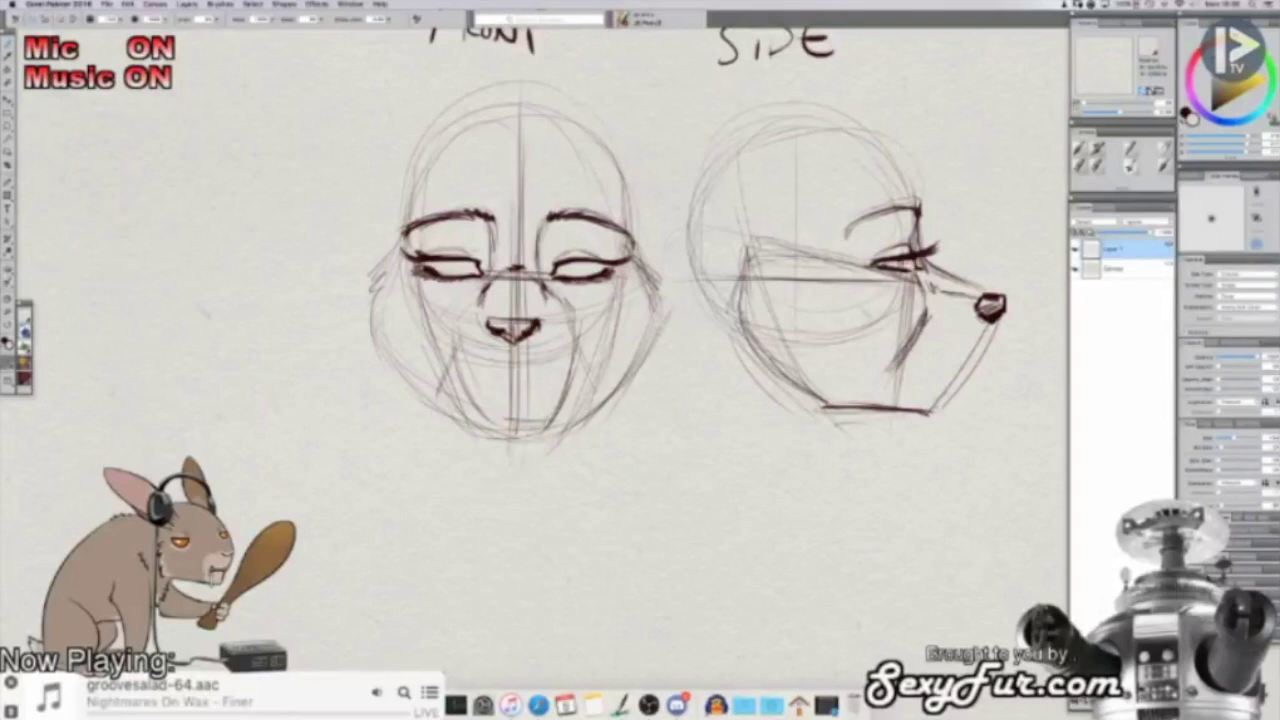
key("shift+x")
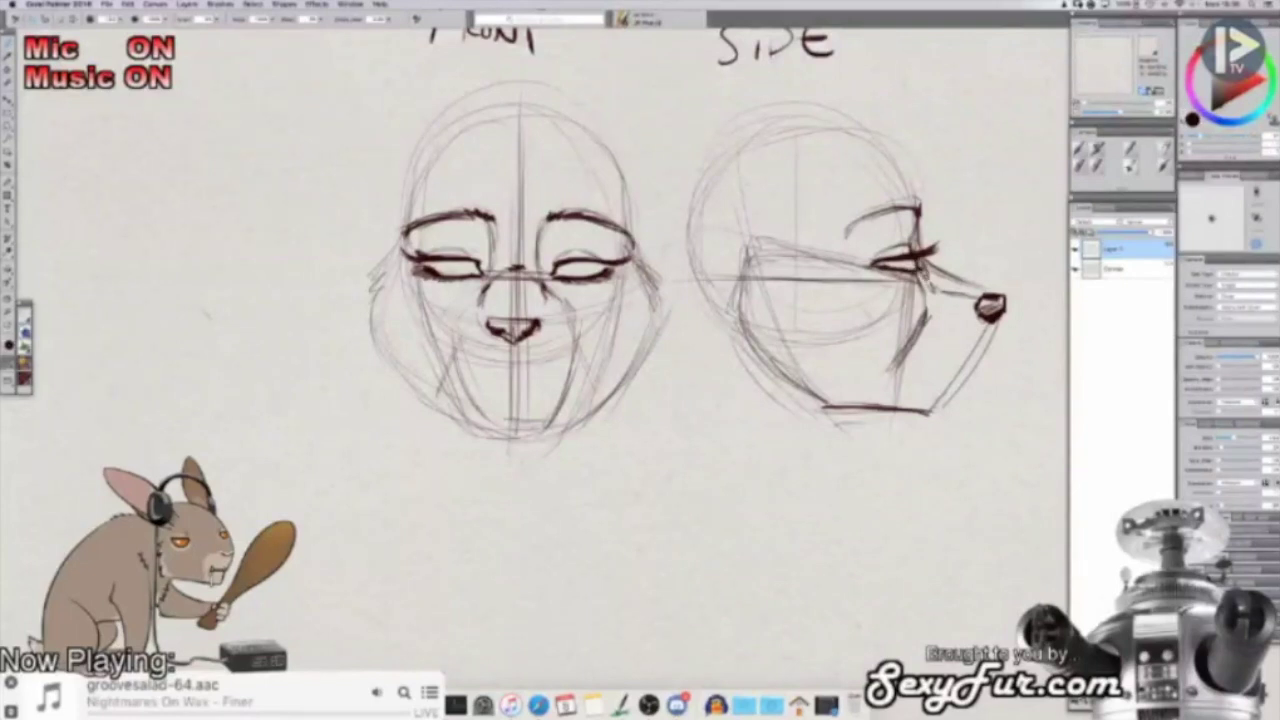
Step: Draw a short vertical line below the front head's nose and a gently curved mouth line across the muzzle
mouse_move(793, 275)
left_mouse_down()
mouse_move(748, 278)
mouse_move(728, 331)
mouse_move(700, 328)
left_mouse_up()
left_click_drag(463, 298, 514, 295)
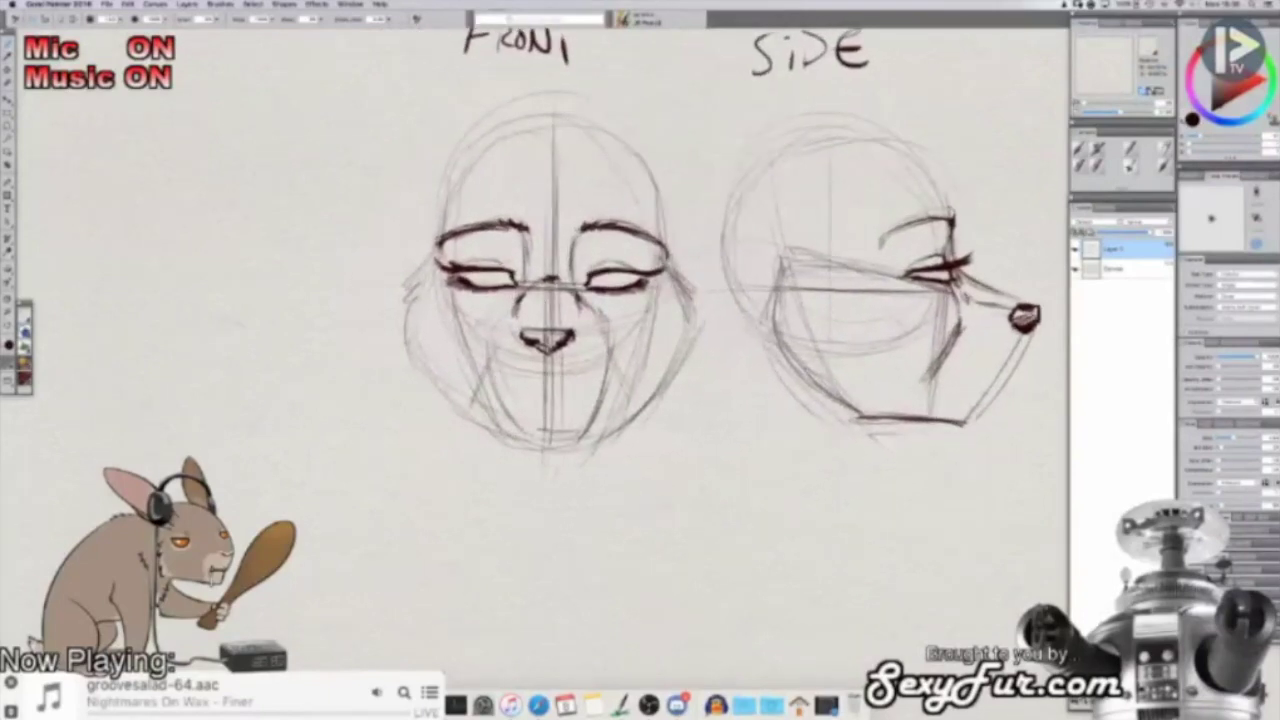
key("super+plus")
left_click_drag(578, 326, 623, 283)
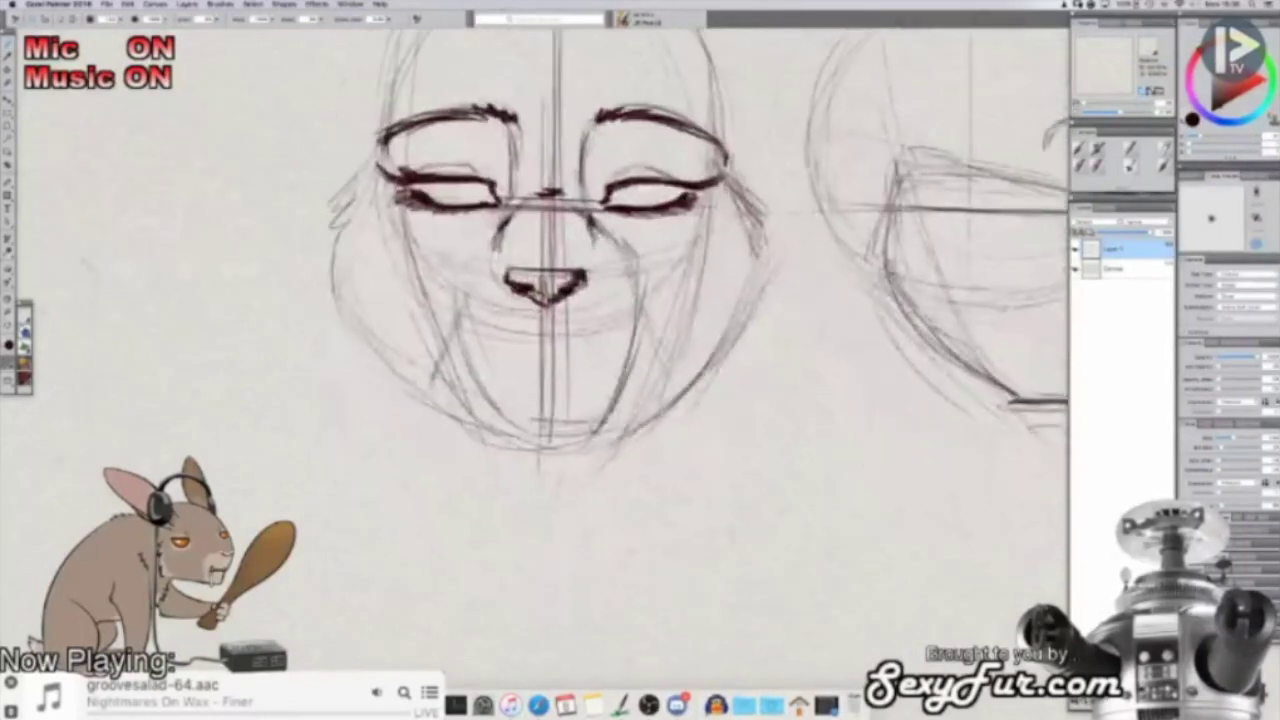
left_click_drag(547, 304, 547, 344)
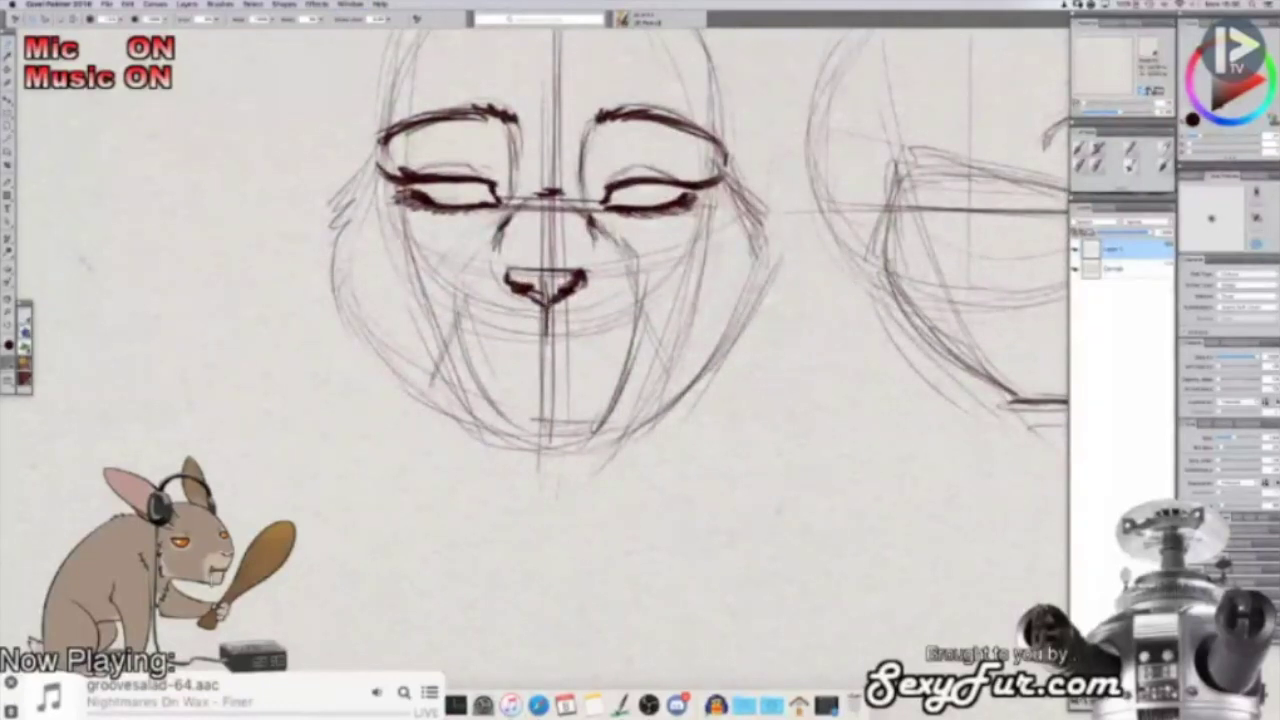
scroll(560, 300, "down", 5)
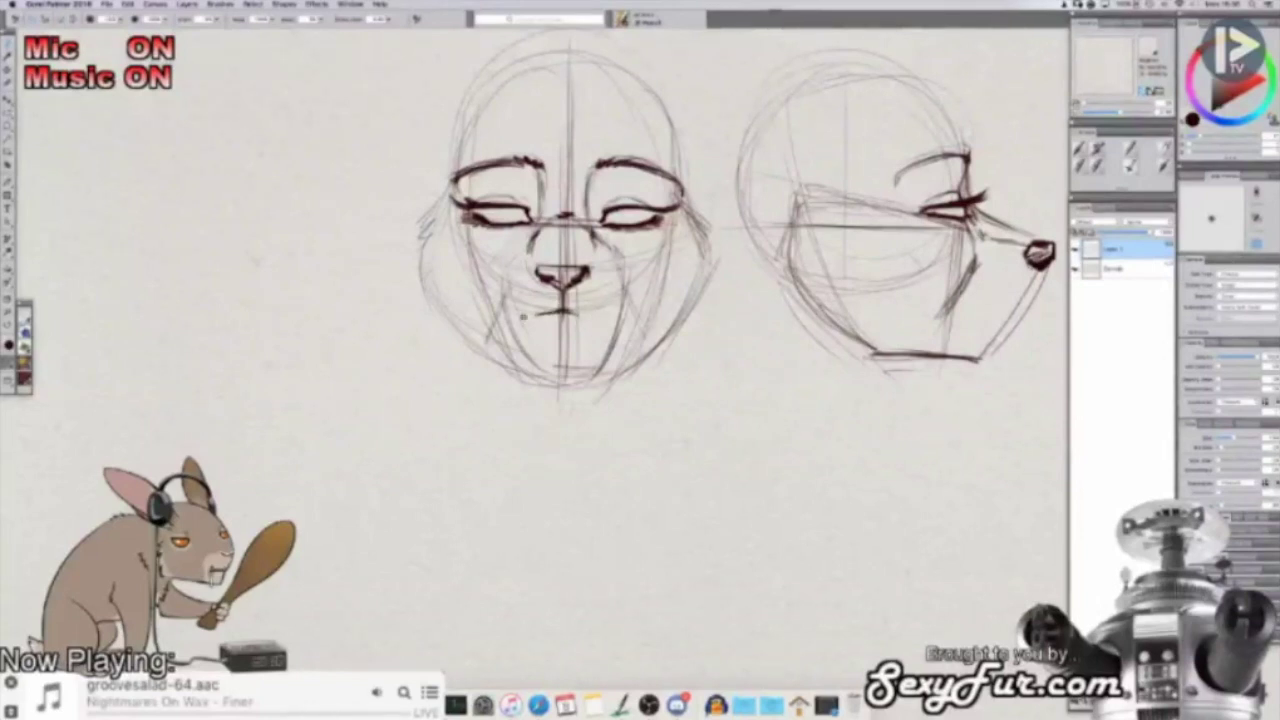
left_click_drag(575, 313, 614, 309)
mouse_move(528, 314)
left_mouse_down()
mouse_move(506, 298)
mouse_move(538, 315)
mouse_move(624, 296)
mouse_move(612, 307)
mouse_move(625, 292)
left_mouse_up()
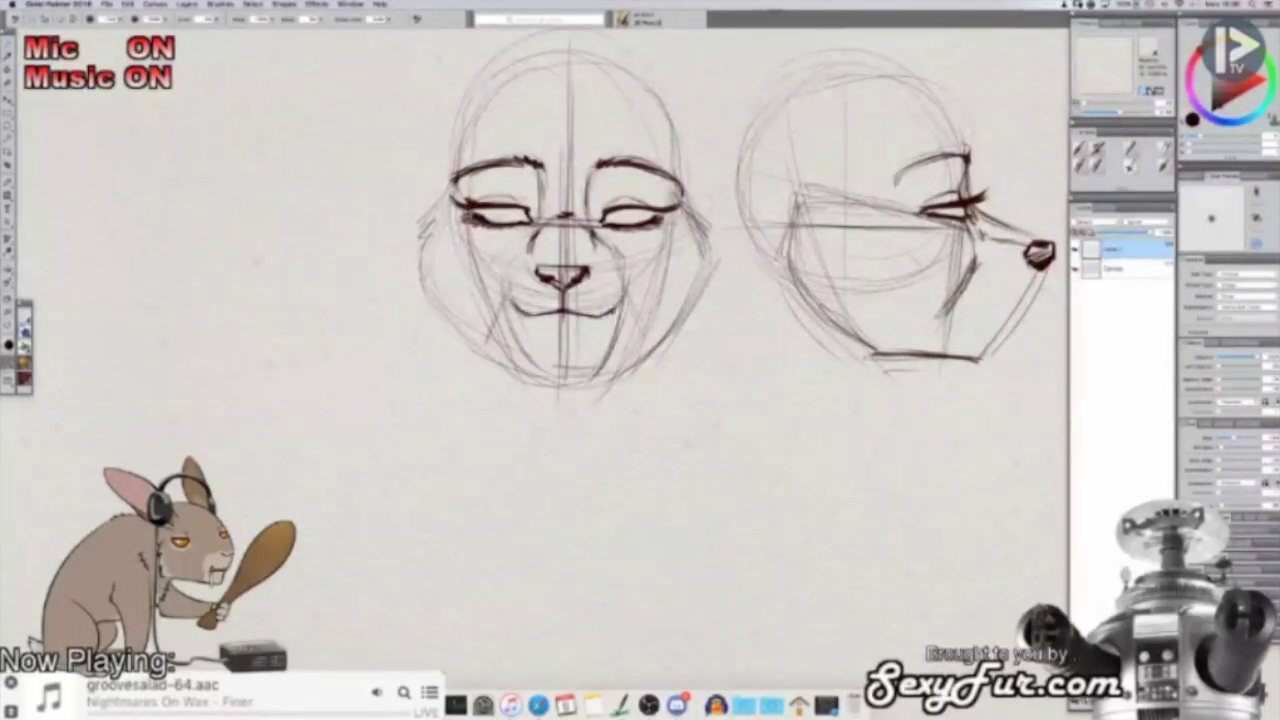
Step: Extend the front head's mouth into a smile with upturned ends and short crease marks at both corners
mouse_move(519, 309)
left_mouse_down()
mouse_move(507, 298)
mouse_move(537, 314)
left_mouse_up()
left_click_drag(510, 302, 502, 300)
left_click_drag(622, 304, 631, 300)
left_click_drag(506, 291, 497, 302)
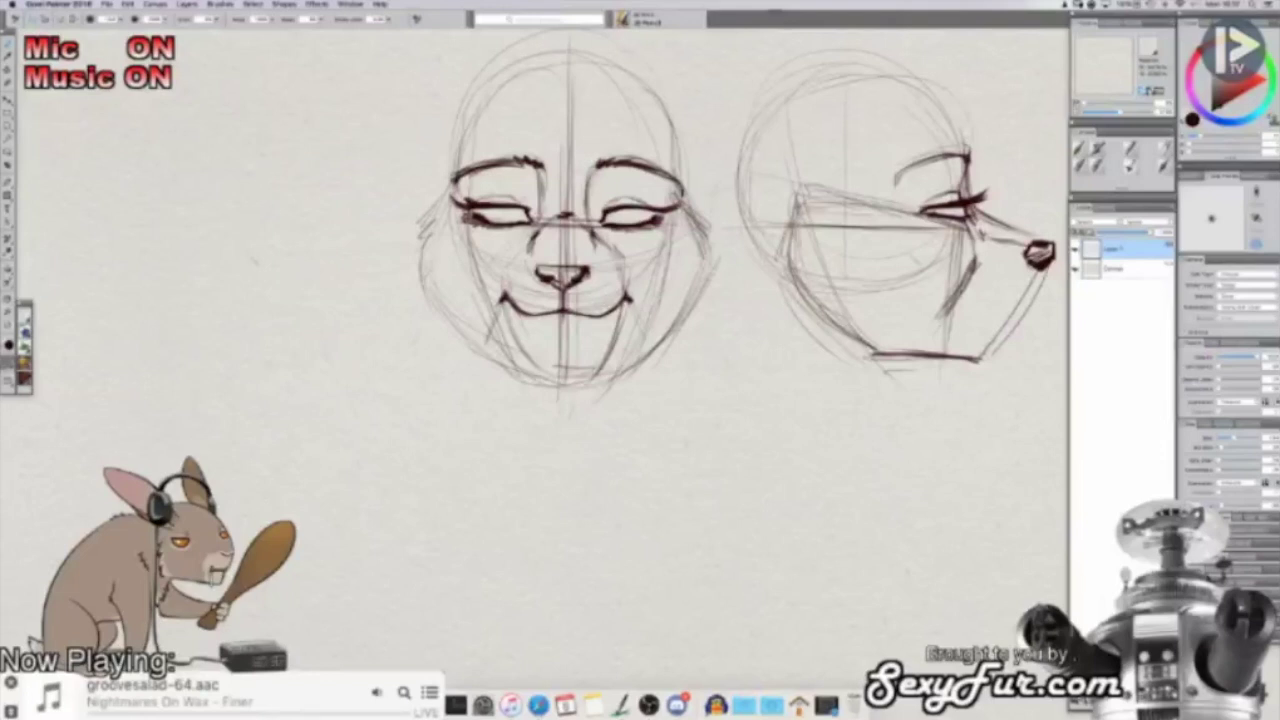
Step: Draw the side head's curved mouth line from below the nose back to the rear of the muzzle
mouse_move(703, 276)
left_mouse_down()
mouse_move(687, 256)
mouse_move(668, 276)
mouse_move(624, 273)
left_mouse_up()
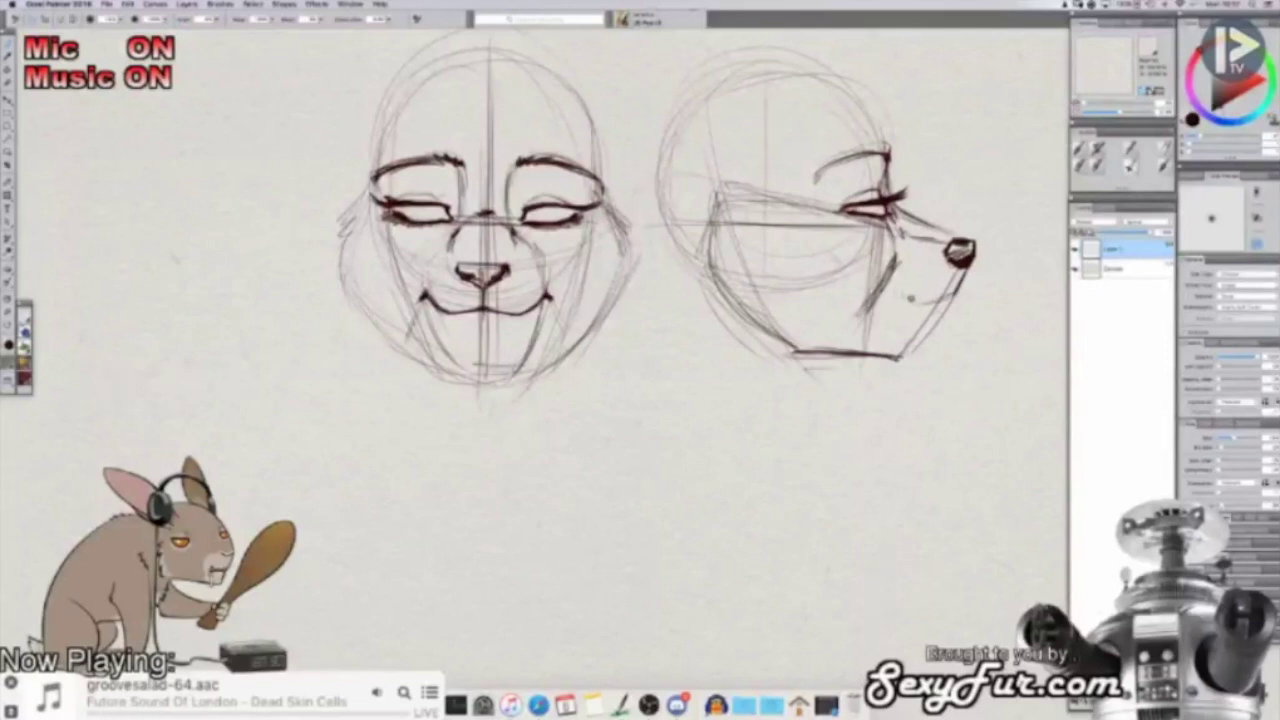
mouse_move(884, 288)
left_mouse_down()
mouse_move(922, 304)
mouse_move(958, 294)
left_mouse_up()
left_click_drag(876, 338, 915, 329)
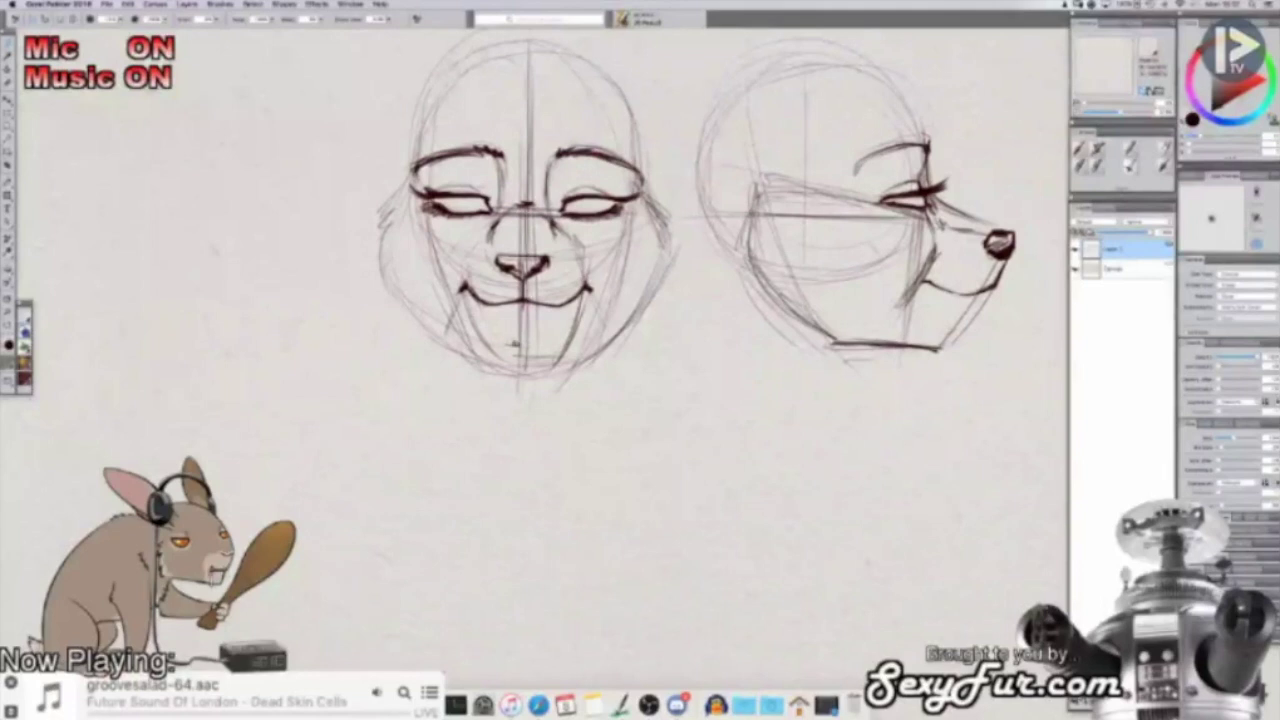
Step: Mark the front head's chin with a short horizontal line and outline the side head's rounded lower lip and chin
mouse_move(507, 346)
left_mouse_down()
mouse_move(545, 343)
mouse_move(536, 349)
left_mouse_up()
left_click_drag(993, 289, 984, 318)
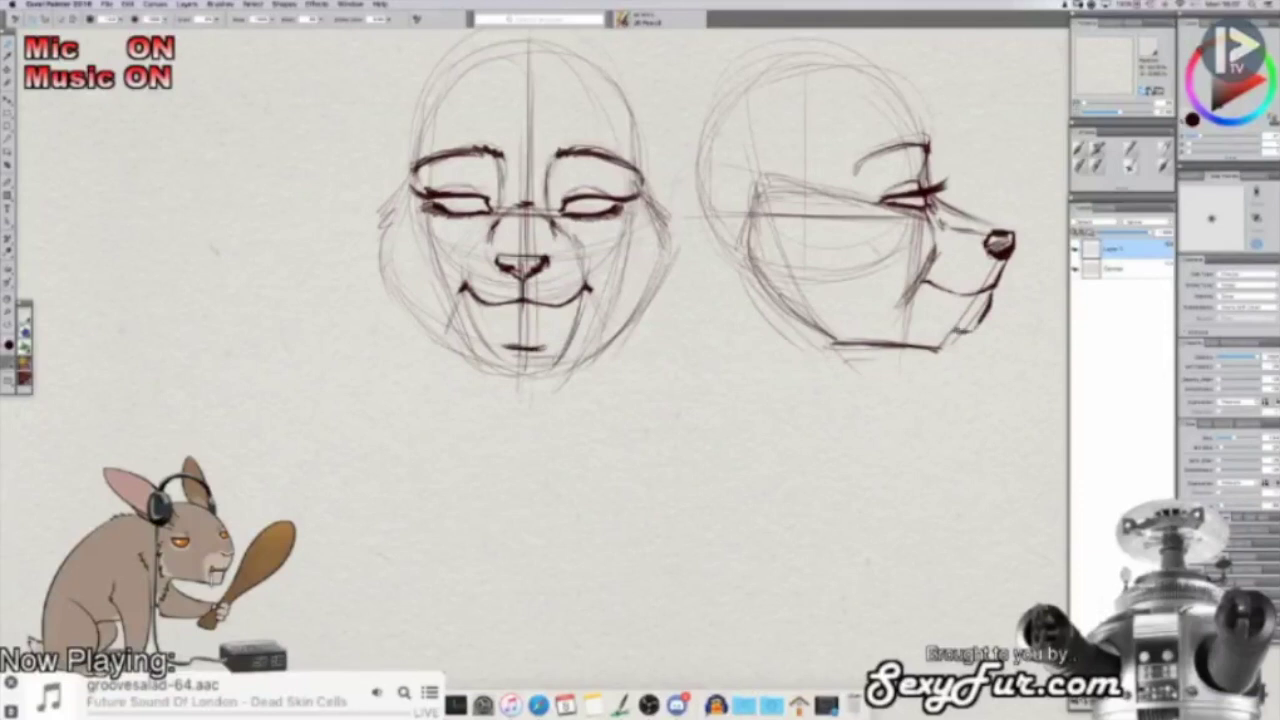
left_click_drag(979, 323, 957, 333)
key("shift+s")
left_click_drag(994, 292, 966, 332)
key("shift+s")
mouse_move(948, 329)
left_mouse_down()
mouse_move(905, 337)
mouse_move(976, 328)
left_mouse_up()
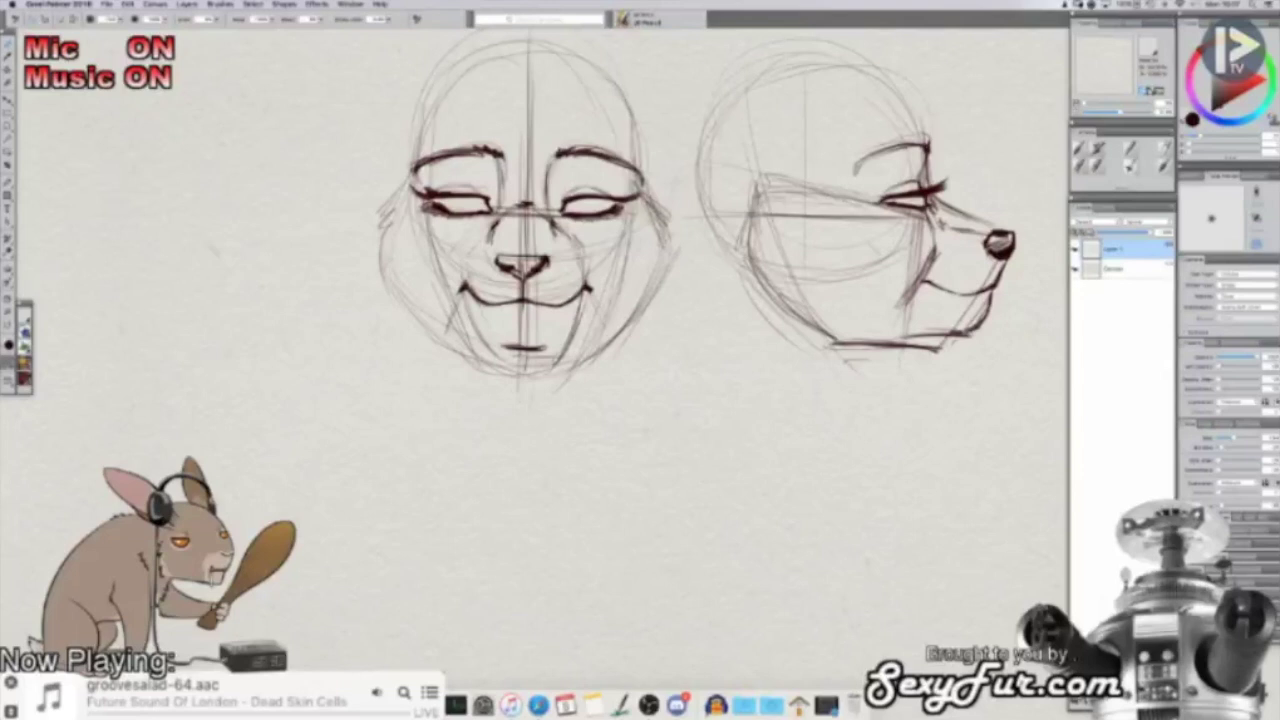
Step: Darken the front head's right-hand jaw and cheek contour, and add spiky fur tufts beside both eyes
mouse_move(577, 347)
left_mouse_down()
mouse_move(617, 325)
mouse_move(574, 346)
left_mouse_up()
left_click_drag(632, 310, 572, 350)
left_click_drag(660, 284, 608, 322)
left_click_drag(660, 258, 646, 294)
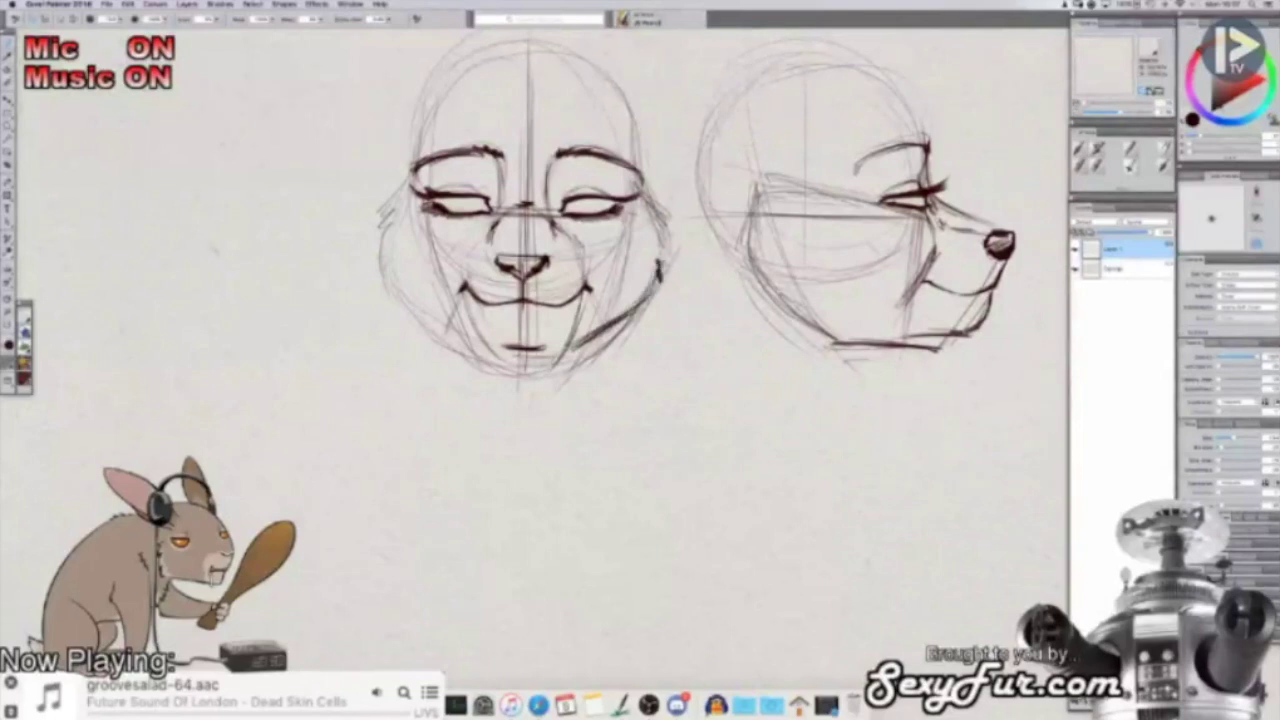
mouse_move(648, 195)
left_mouse_down()
mouse_move(675, 218)
mouse_move(661, 216)
mouse_move(654, 288)
left_mouse_up()
left_click_drag(408, 188, 366, 240)
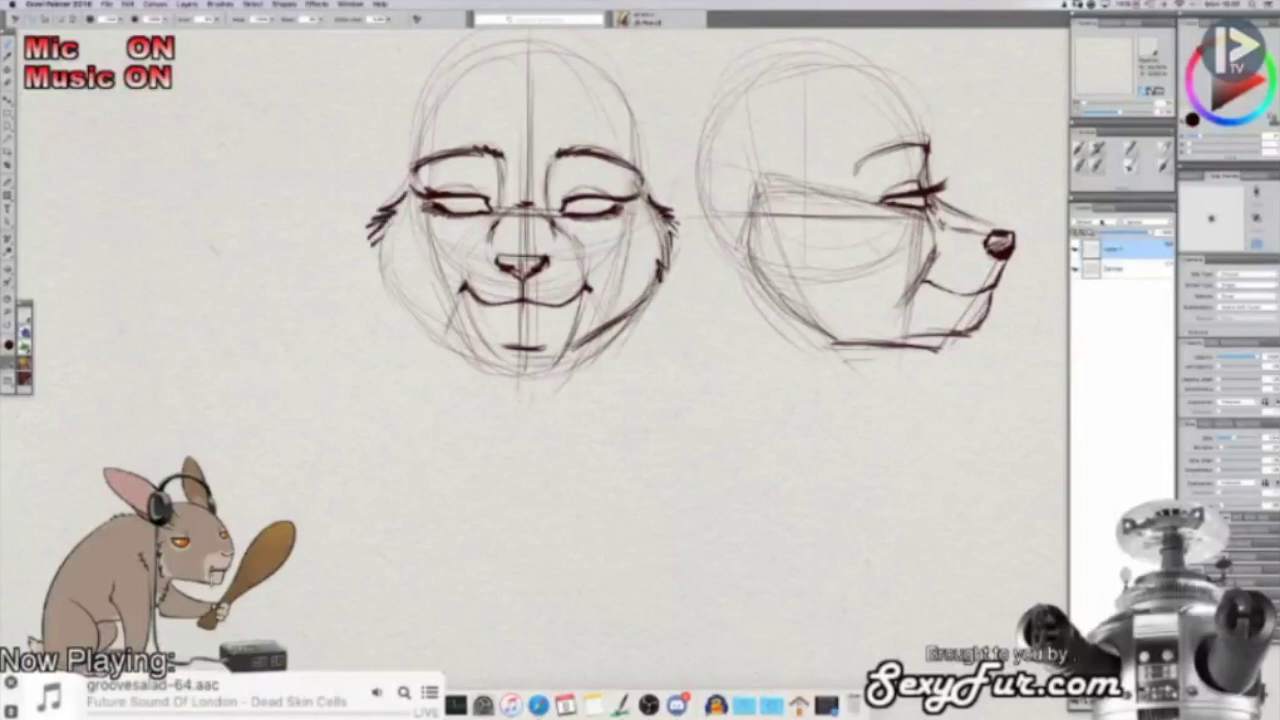
Step: Erase the front head's right-hand cheek and jaw contour below the fur tuft and lighten the opposite cheek's guidelines
left_click(1099, 169)
left_click_drag(652, 256, 672, 220)
mouse_move(660, 280)
left_mouse_down()
mouse_move(598, 334)
mouse_move(555, 320)
mouse_move(534, 352)
left_mouse_up()
left_click_drag(404, 260, 378, 246)
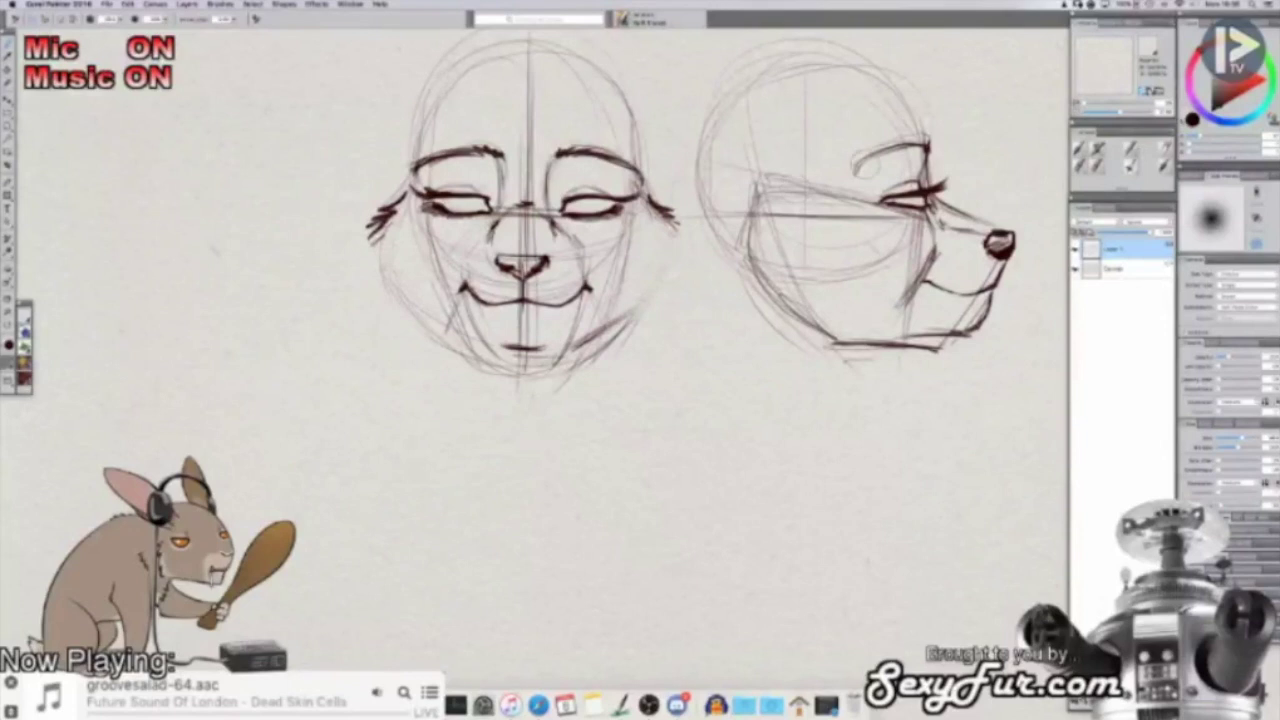
Step: Draw wider angular cheeks tapering to the chin on both sides of the front head, with fur points at the cheek corners
left_click(1132, 150)
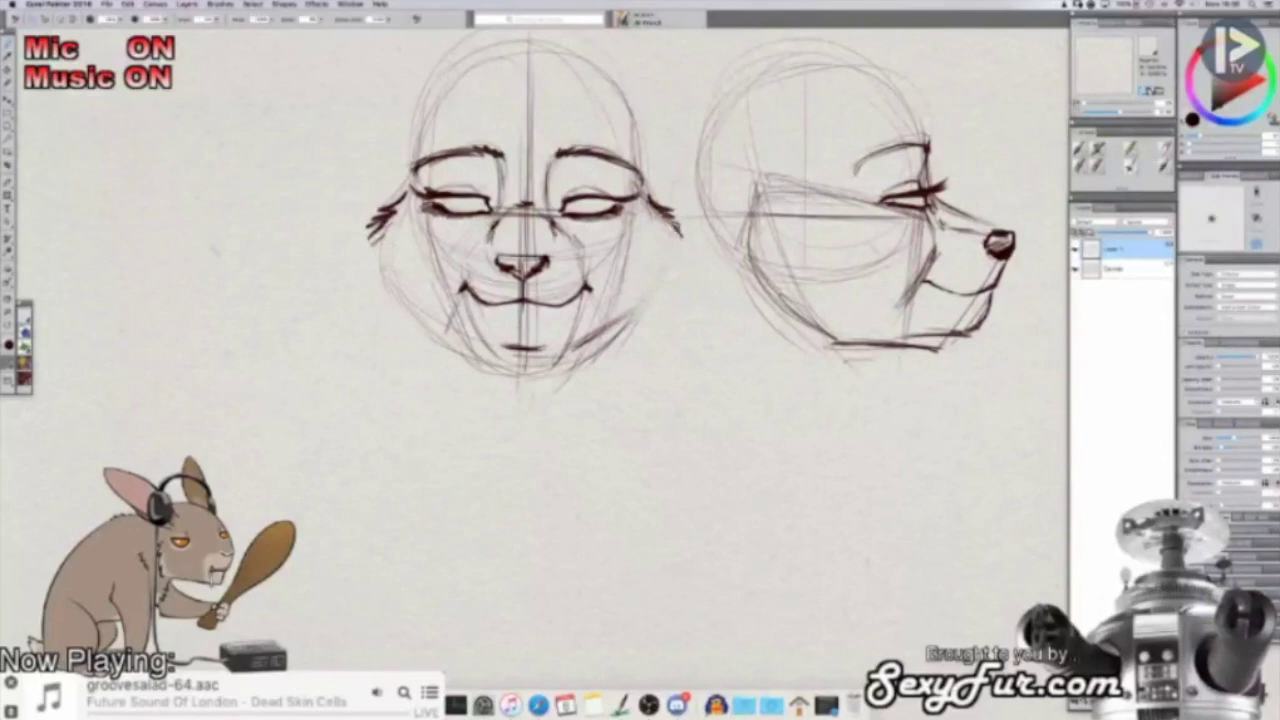
mouse_move(676, 236)
left_mouse_down()
mouse_move(632, 318)
mouse_move(556, 356)
left_mouse_up()
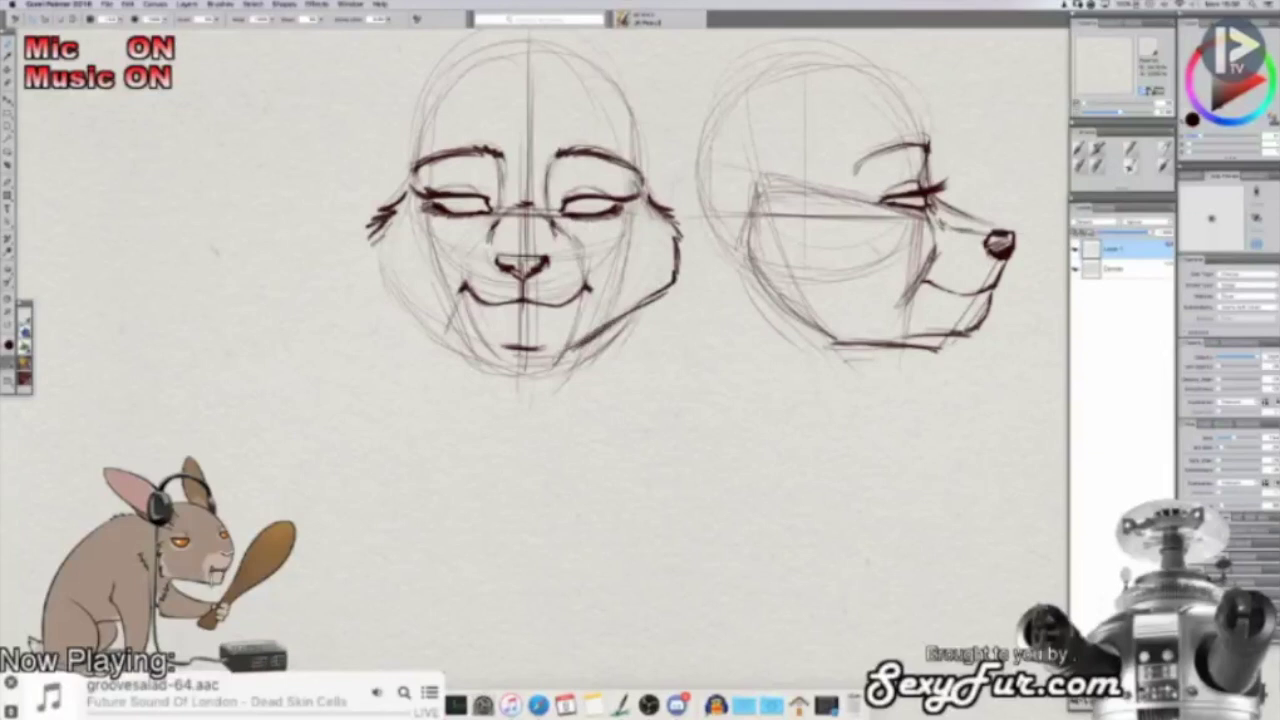
mouse_move(378, 226)
left_mouse_down()
mouse_move(358, 280)
mouse_move(492, 352)
left_mouse_up()
left_click_drag(368, 275, 361, 289)
left_click_drag(678, 278, 672, 303)
left_click_drag(679, 254, 679, 282)
Step: Paint out stray construction lines by the front head's left-hand cheek with the light colour, and restore the dark drawing colour
key("shift+x")
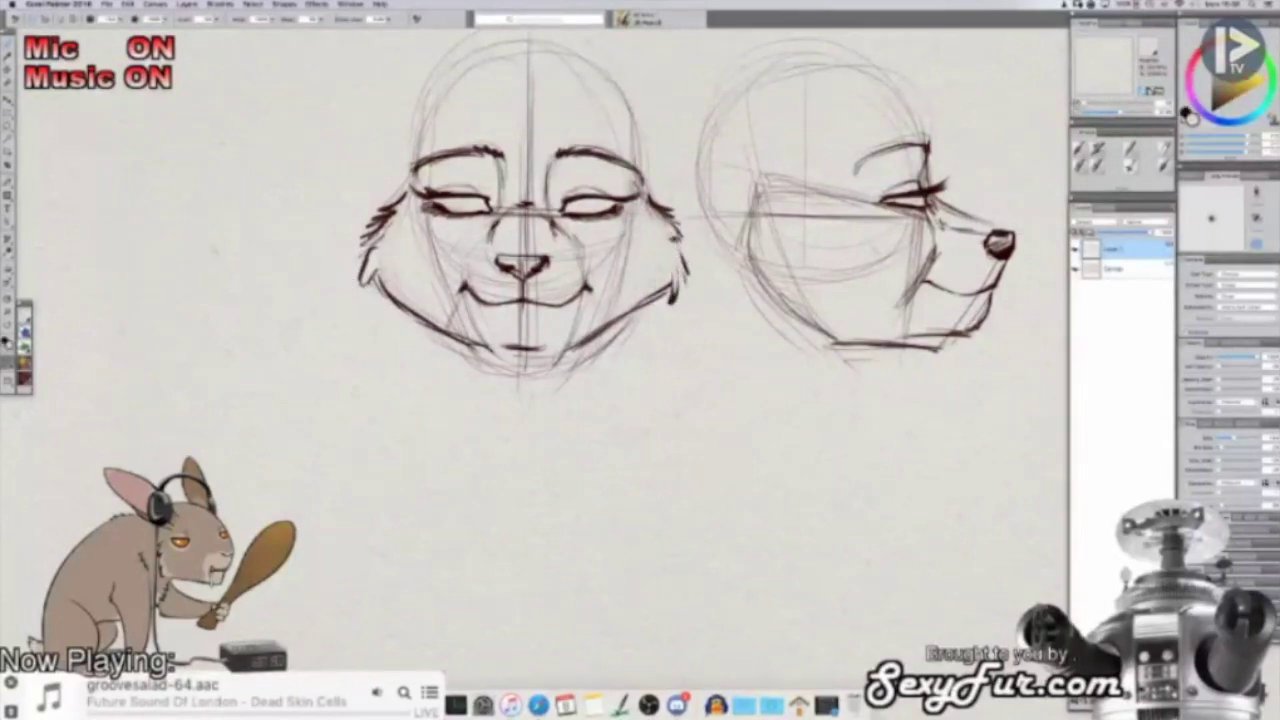
left_click_drag(385, 255, 376, 286)
key("shift+x")
left_click_drag(703, 297, 745, 312)
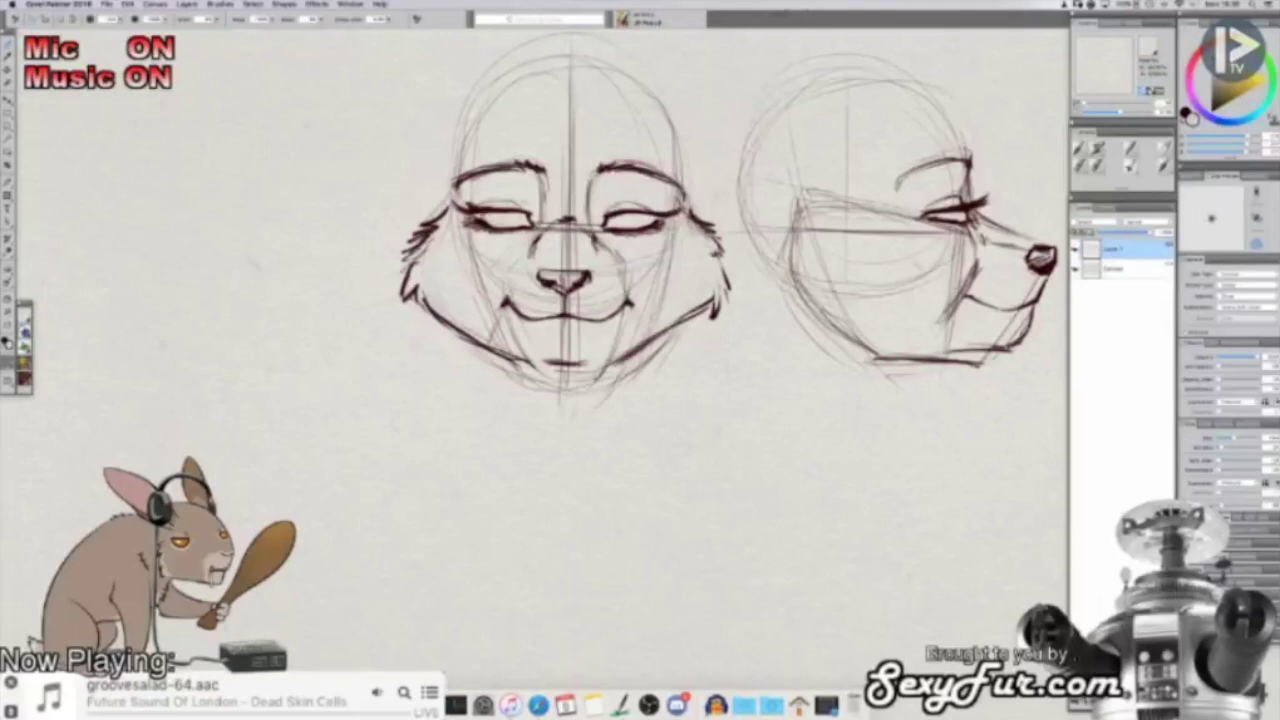
key("shift+x")
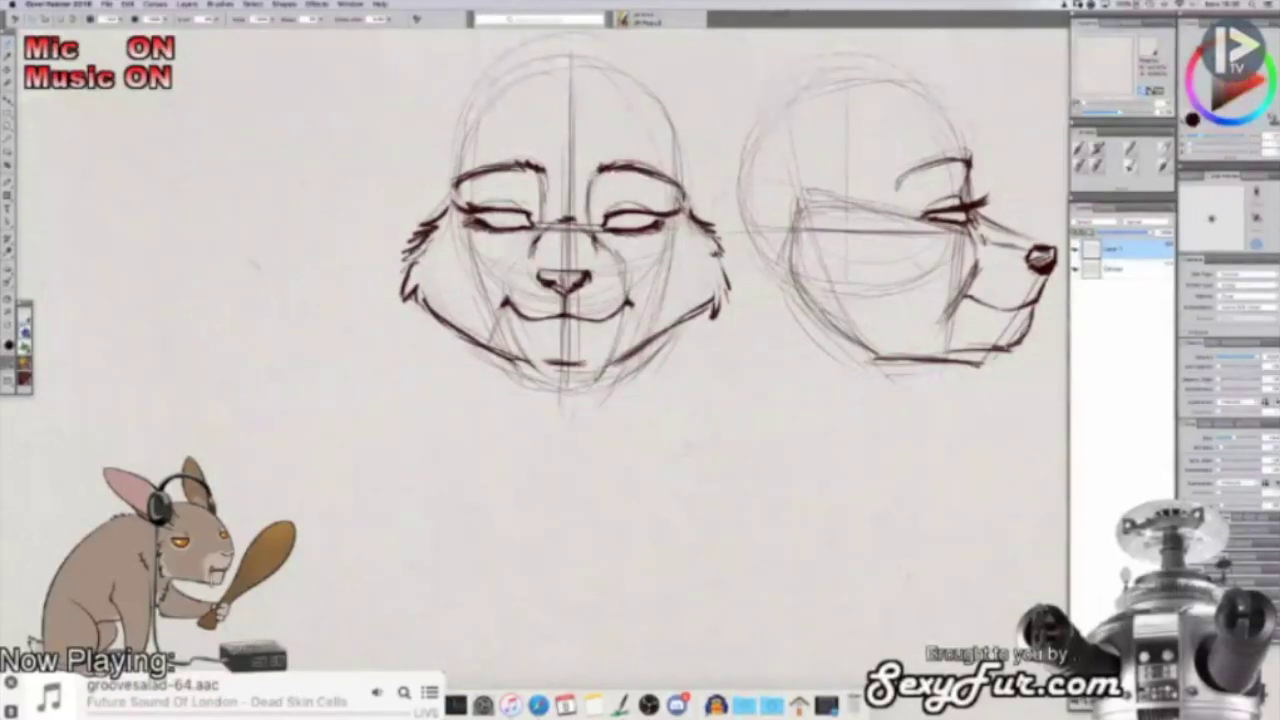
Step: Outline the top of the front head's skull with a darker, lower arc running from brow to brow
left_click_drag(254, 265, 227, 222)
mouse_move(433, 261)
left_mouse_down()
mouse_move(408, 323)
mouse_move(415, 355)
left_mouse_up()
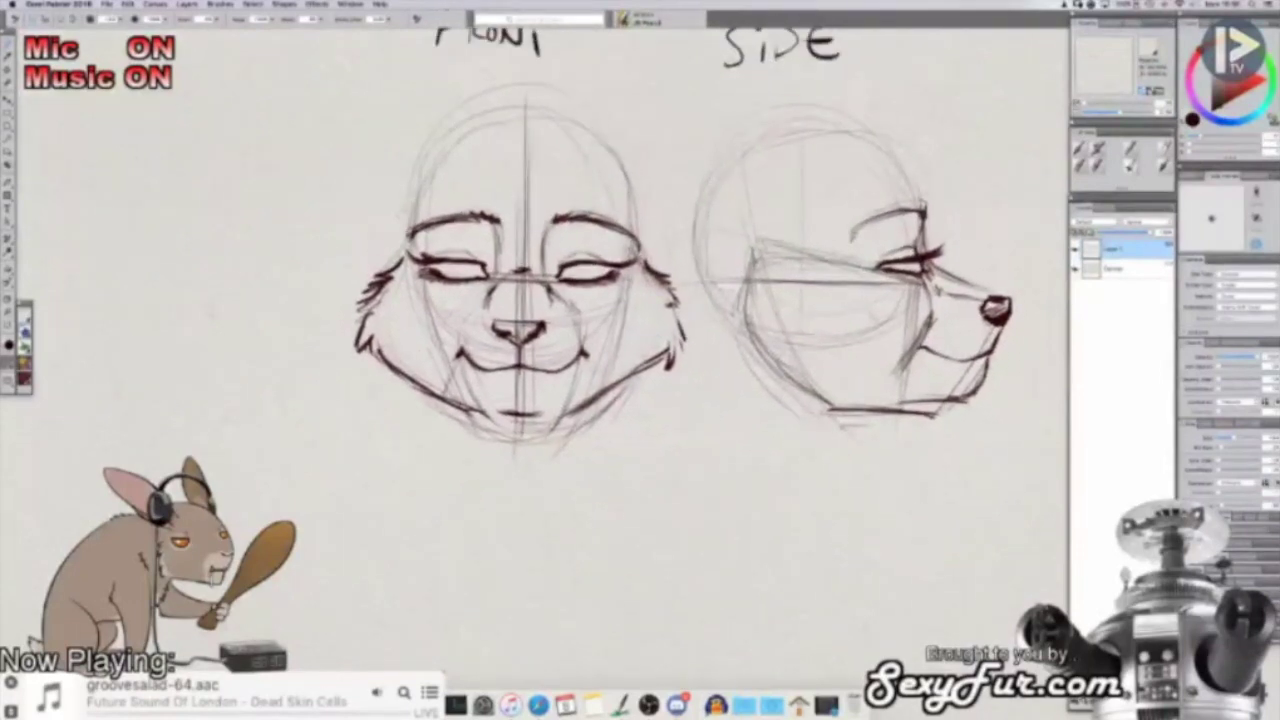
mouse_move(413, 210)
left_mouse_down()
mouse_move(490, 134)
mouse_move(520, 129)
left_mouse_up()
left_click_drag(430, 162, 606, 162)
left_click_drag(474, 138, 620, 181)
left_click_drag(550, 130, 634, 222)
left_click_drag(594, 146, 642, 238)
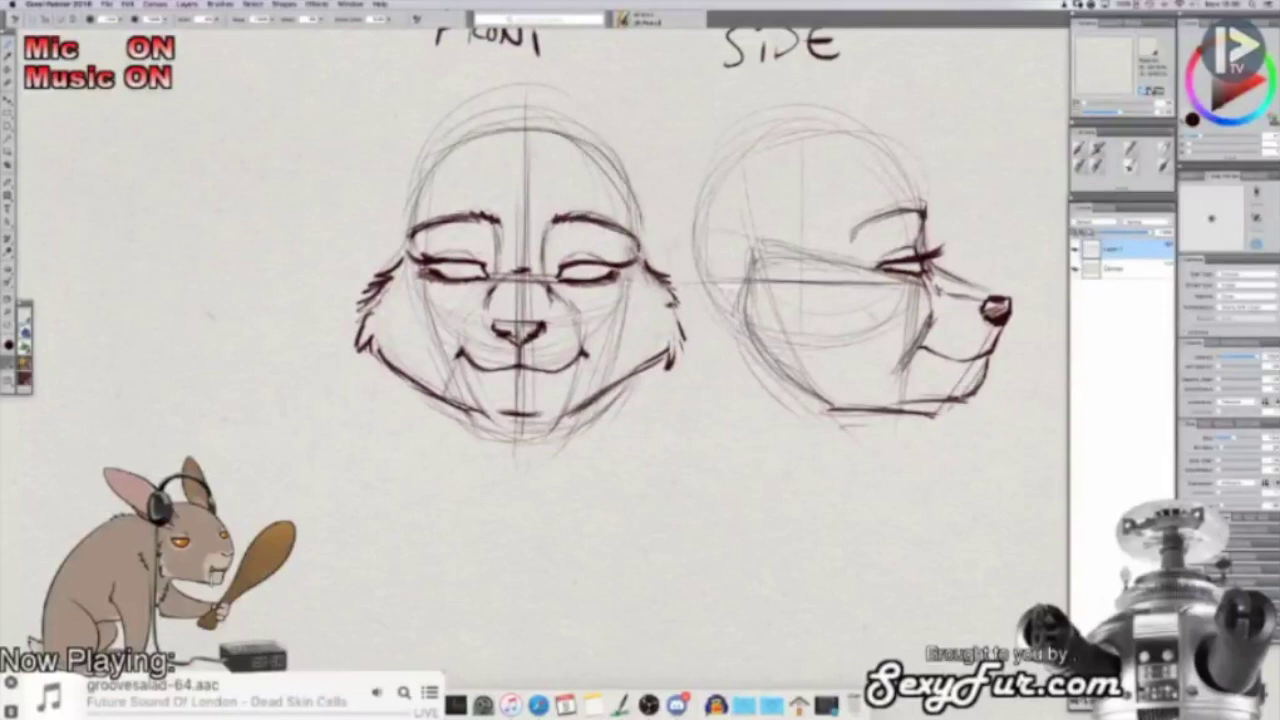
Step: Outline the side head's skull with darker strokes from the brow over the crown and down the back of the head
mouse_move(924, 203)
left_mouse_down()
mouse_move(845, 130)
mouse_move(784, 126)
left_mouse_up()
left_click_drag(905, 167, 778, 131)
left_click_drag(860, 138, 710, 174)
left_click_drag(786, 134, 694, 226)
left_click_drag(744, 146, 706, 290)
mouse_move(710, 186)
left_mouse_down()
mouse_move(728, 318)
mouse_move(754, 330)
mouse_move(759, 372)
left_mouse_up()
mouse_move(740, 360)
left_mouse_down()
mouse_move(677, 247)
mouse_move(682, 316)
left_mouse_up()
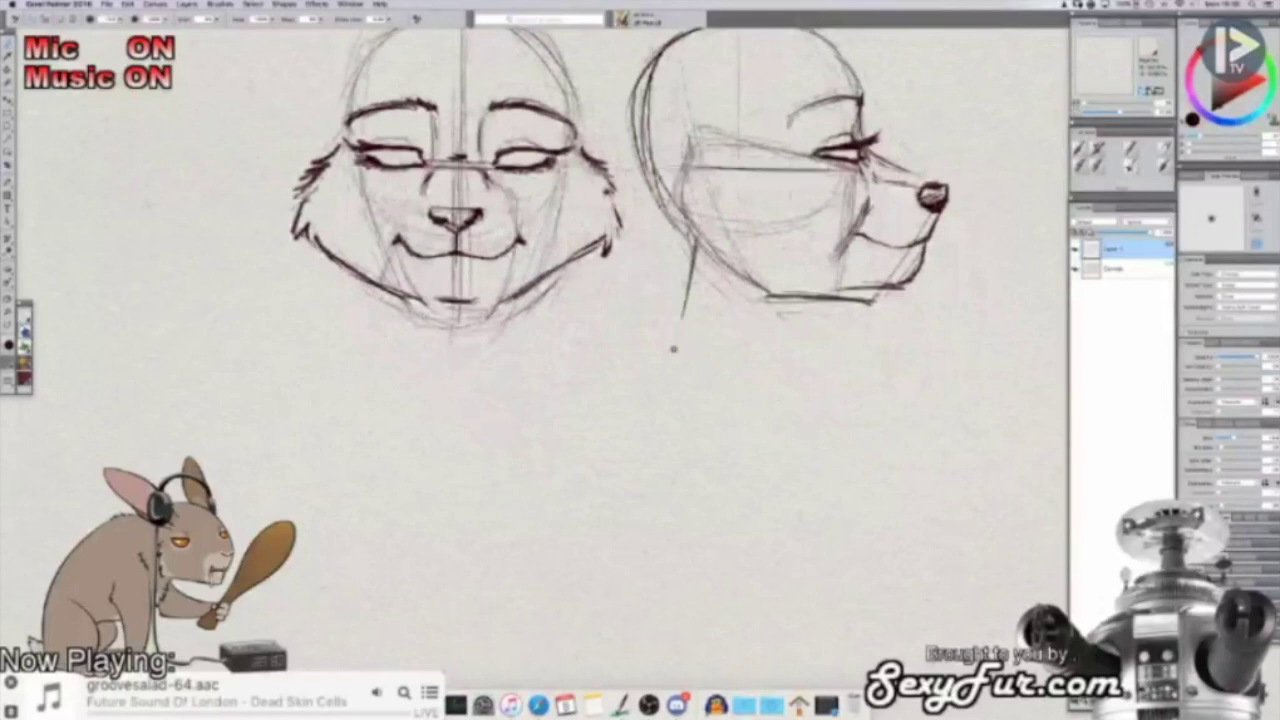
Step: Draw the side head's neck with a back line, a short throat line and a slanted muscle line behind the jaw
left_click_drag(696, 228, 678, 348)
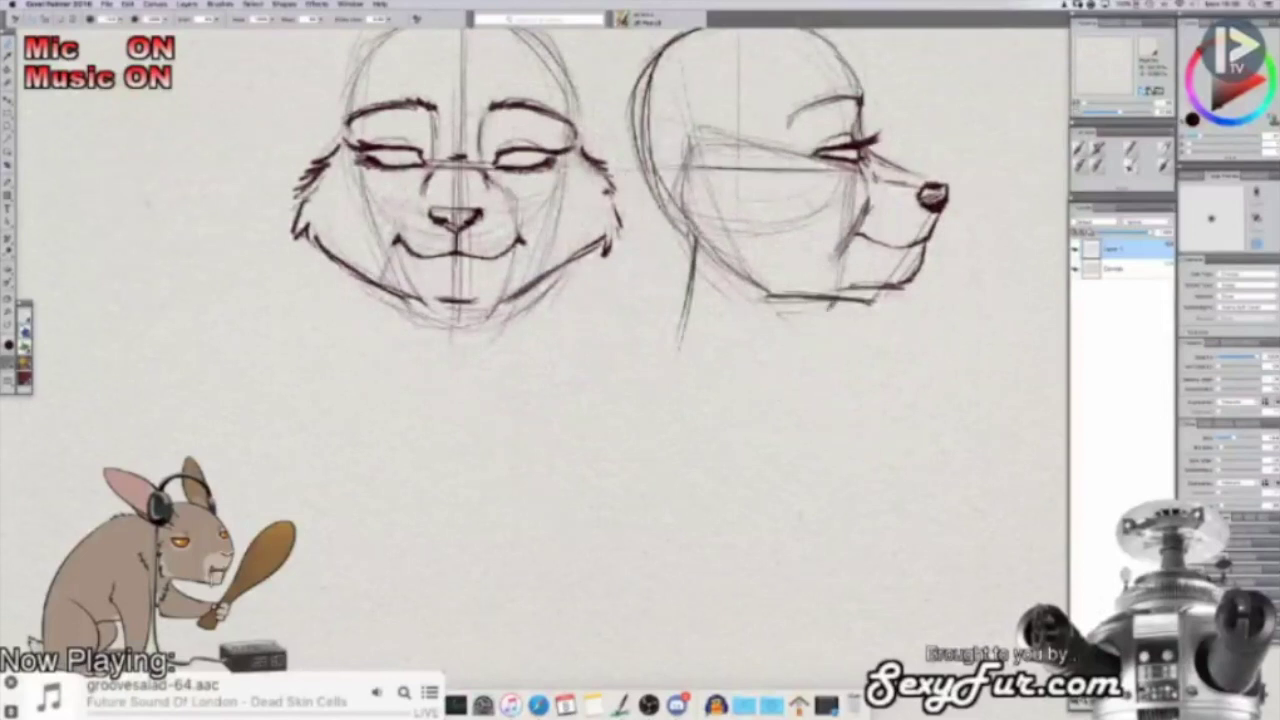
left_click_drag(836, 308, 834, 368)
mouse_move(740, 284)
left_mouse_down()
mouse_move(790, 376)
mouse_move(758, 368)
left_mouse_up()
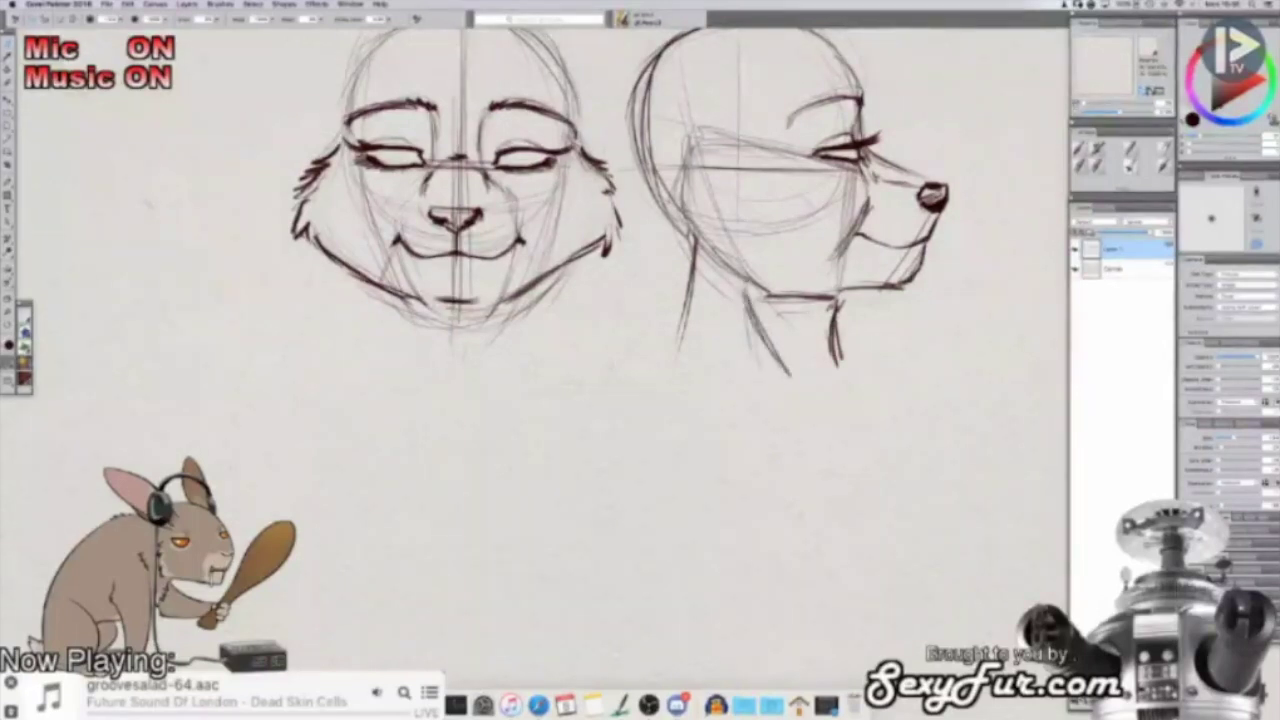
Step: Draw the front head's neck with two outer contours and two inner lines converging toward the base of the throat
left_click_drag(524, 290, 543, 382)
left_click_drag(398, 290, 383, 375)
mouse_move(418, 310)
left_mouse_down()
mouse_move(447, 410)
mouse_move(492, 378)
mouse_move(520, 310)
mouse_move(602, 506)
left_mouse_up()
key("super+minus")
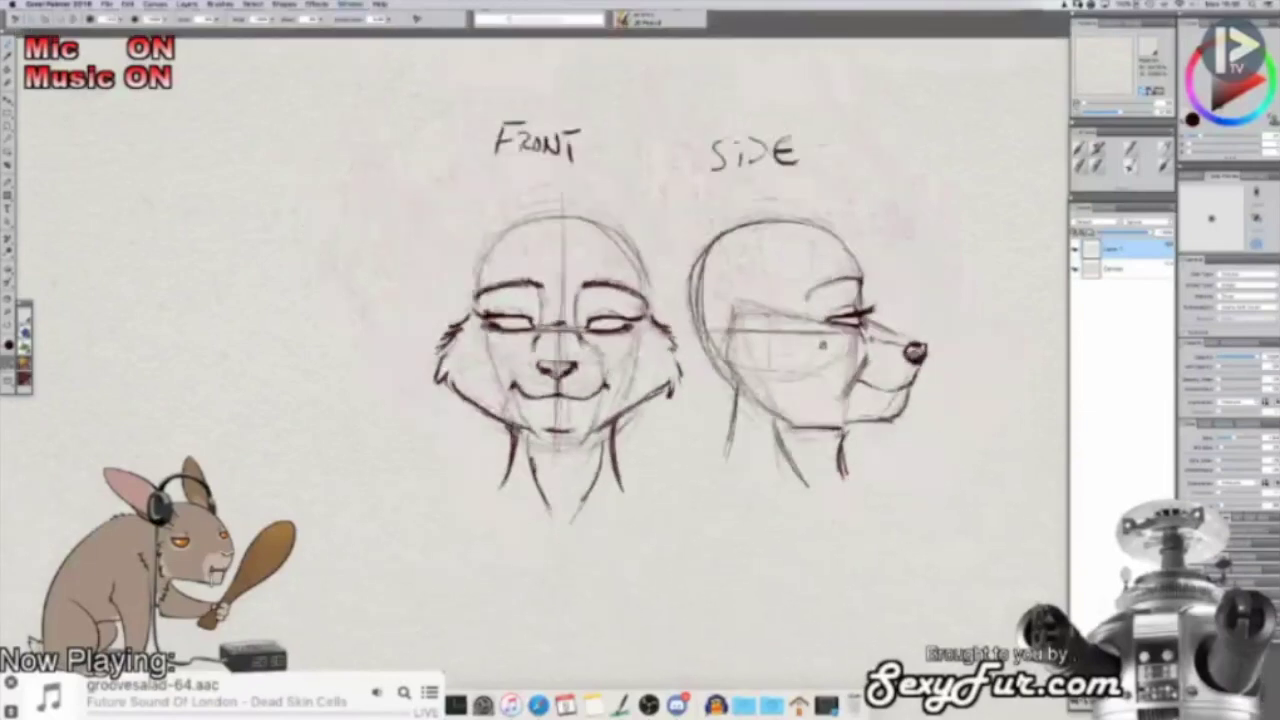
Step: Darken the side head's upper cheek line and add spiky fur along the back edge of the cheek and jaw
left_click_drag(823, 345, 811, 331)
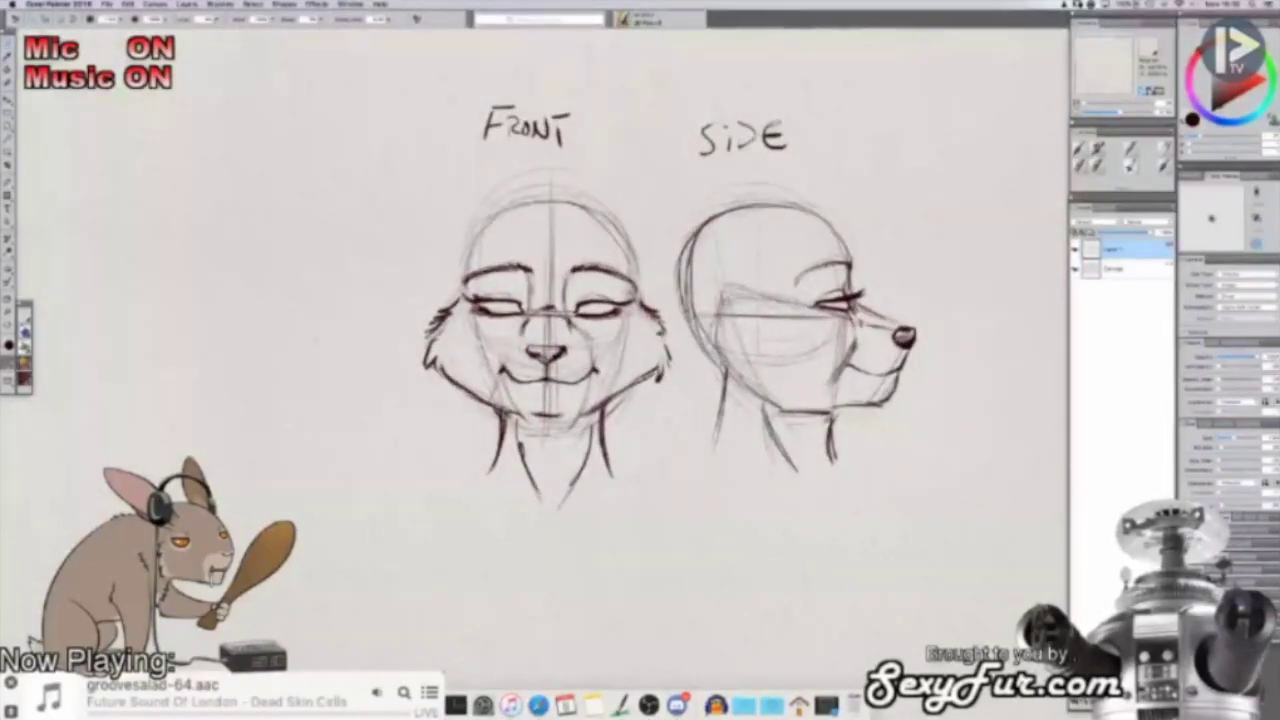
mouse_move(810, 310)
left_mouse_down()
mouse_move(750, 290)
mouse_move(724, 307)
left_mouse_up()
mouse_move(750, 302)
left_mouse_down()
mouse_move(725, 315)
mouse_move(713, 378)
mouse_move(732, 389)
left_mouse_up()
mouse_move(734, 361)
left_mouse_down()
mouse_move(757, 404)
mouse_move(798, 416)
mouse_move(736, 354)
left_mouse_up()
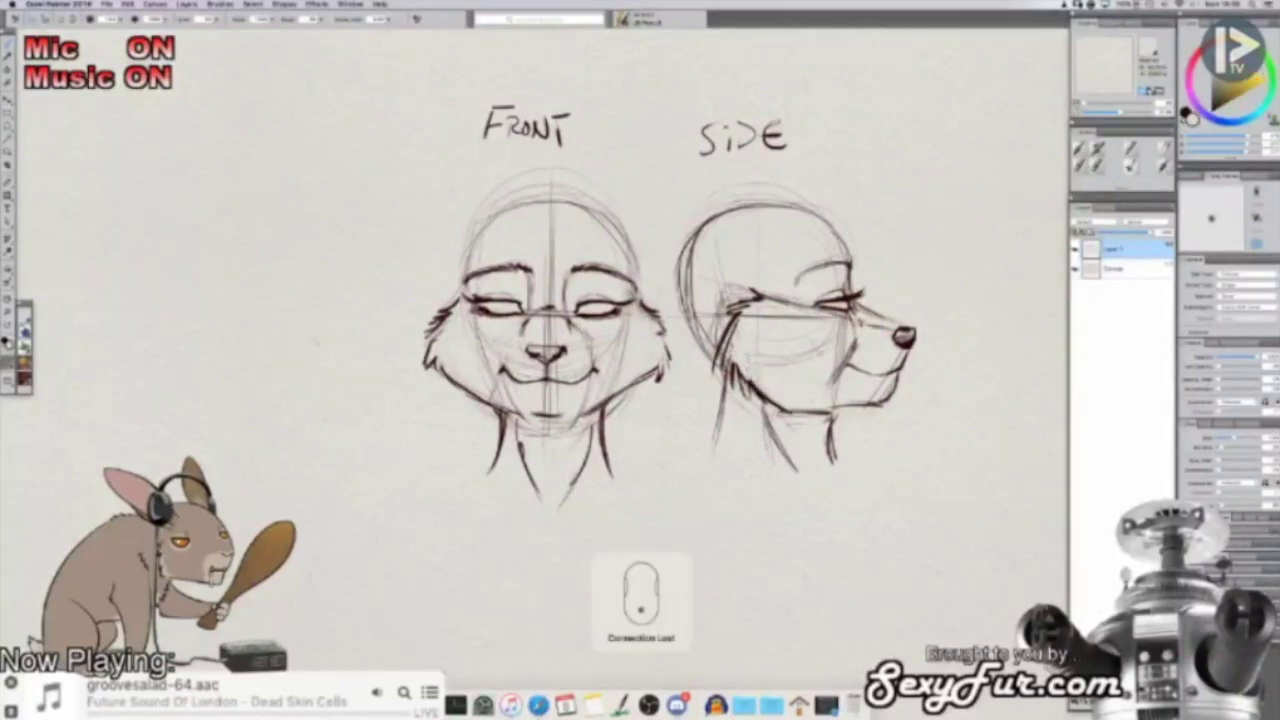
left_click_drag(686, 337, 718, 335)
key("super+plus")
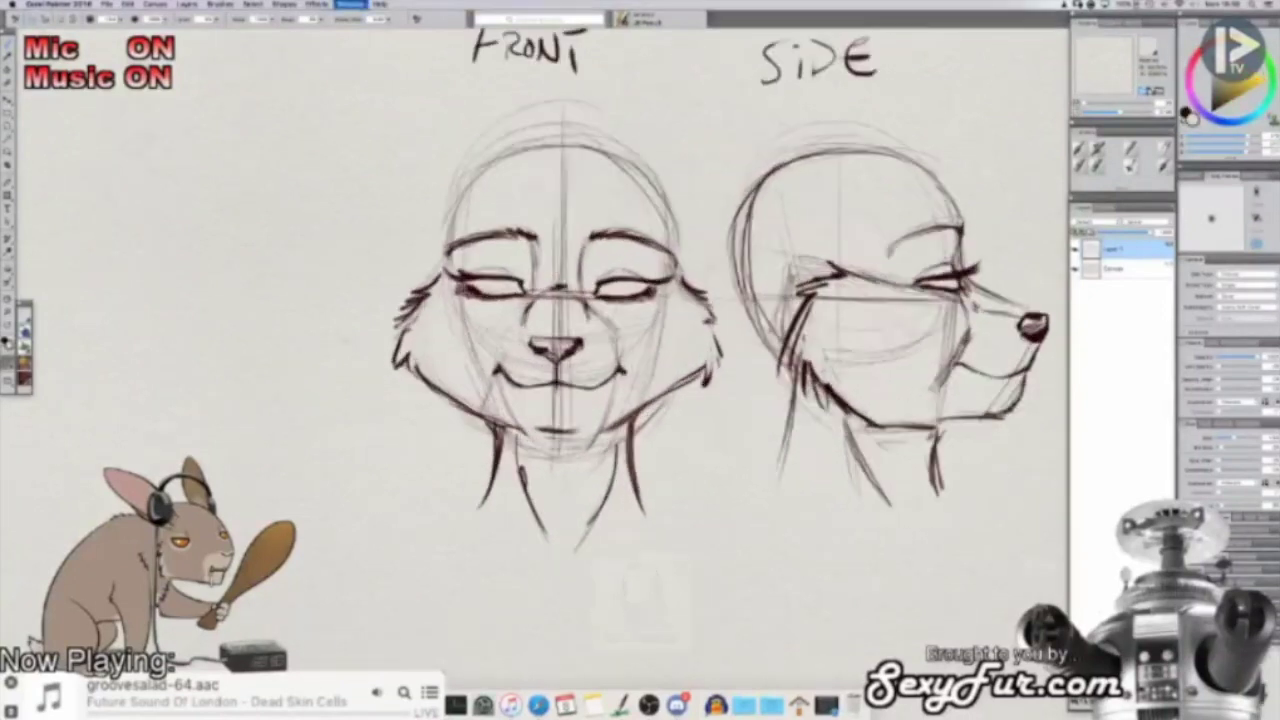
left_click_drag(640, 345, 670, 354)
scroll(680, 300, "right", 5)
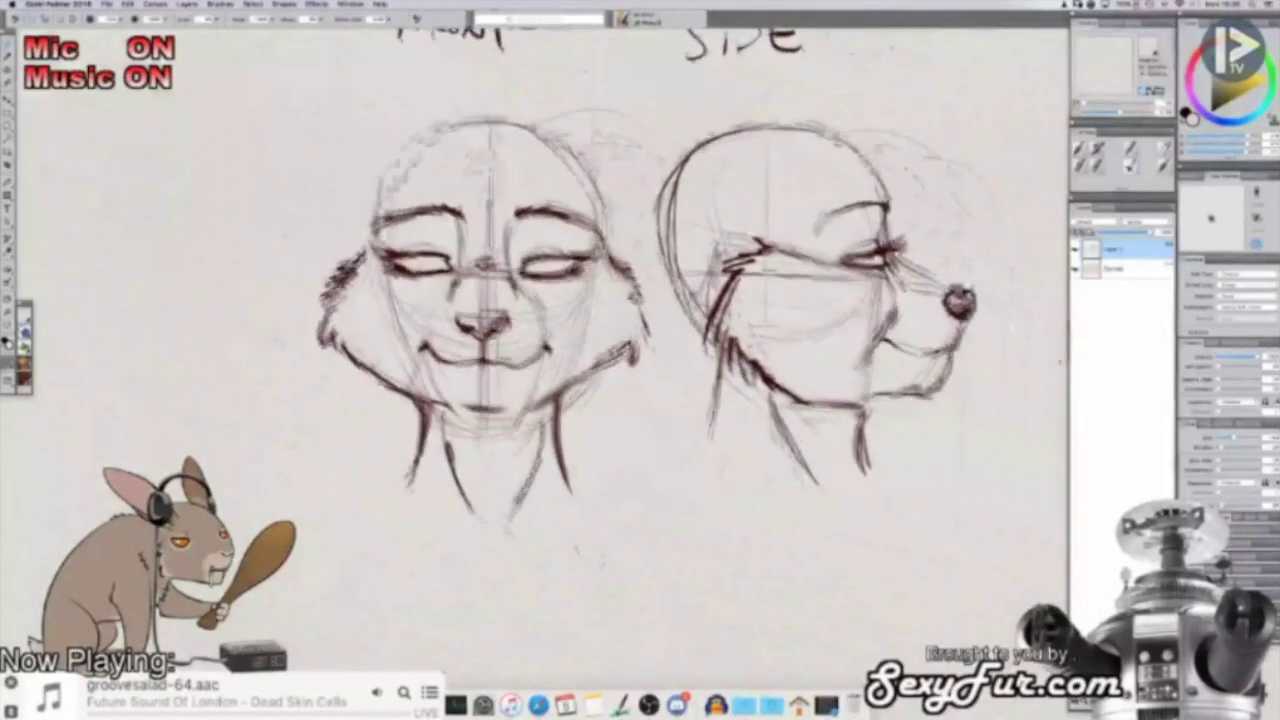
scroll(680, 300, "down", 2)
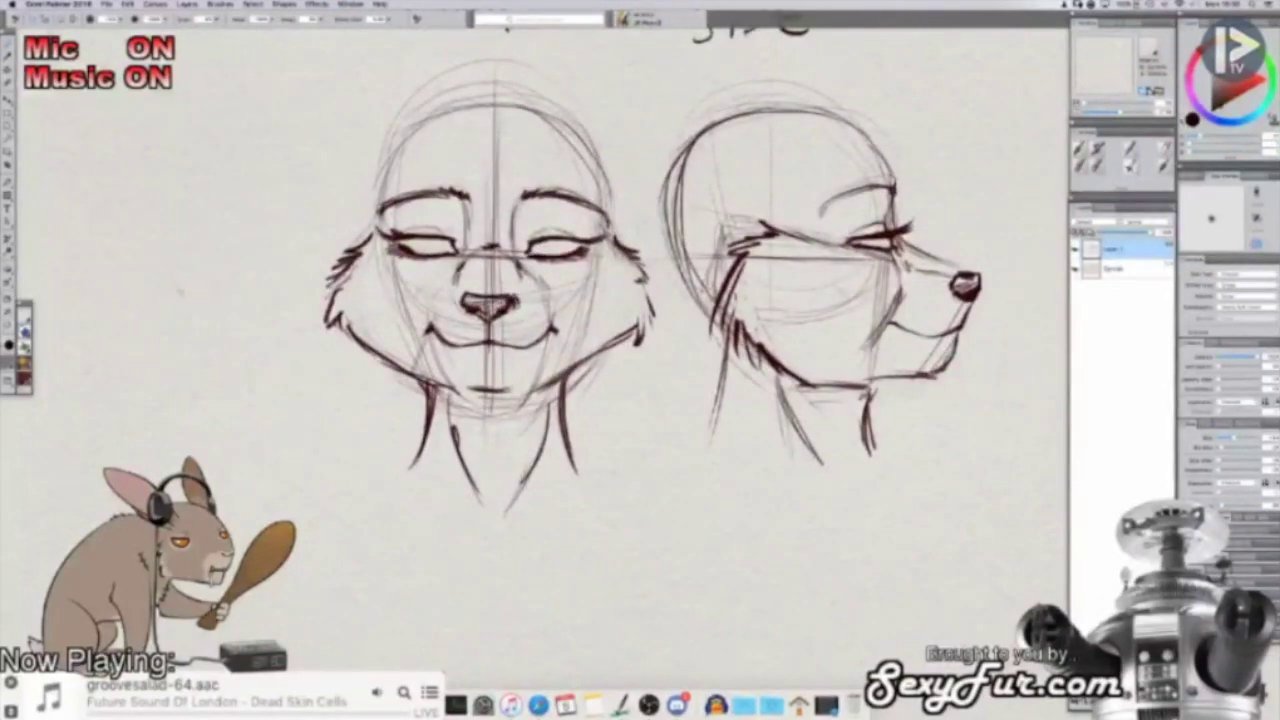
scroll(680, 300, "left", 3)
scroll(680, 300, "up", 2)
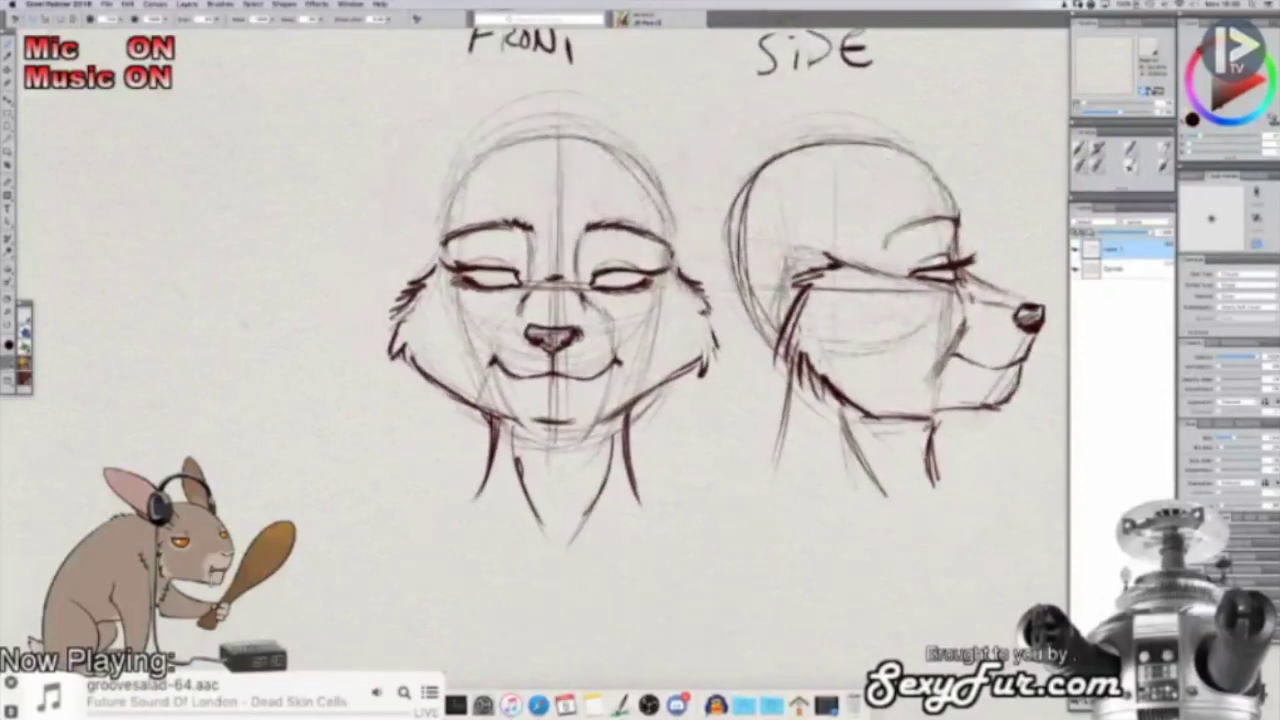
Step: Sketch curved ear-base marks on both upper sides of the front head's skull
scroll(680, 300, "right", 3)
scroll(680, 300, "up", 3)
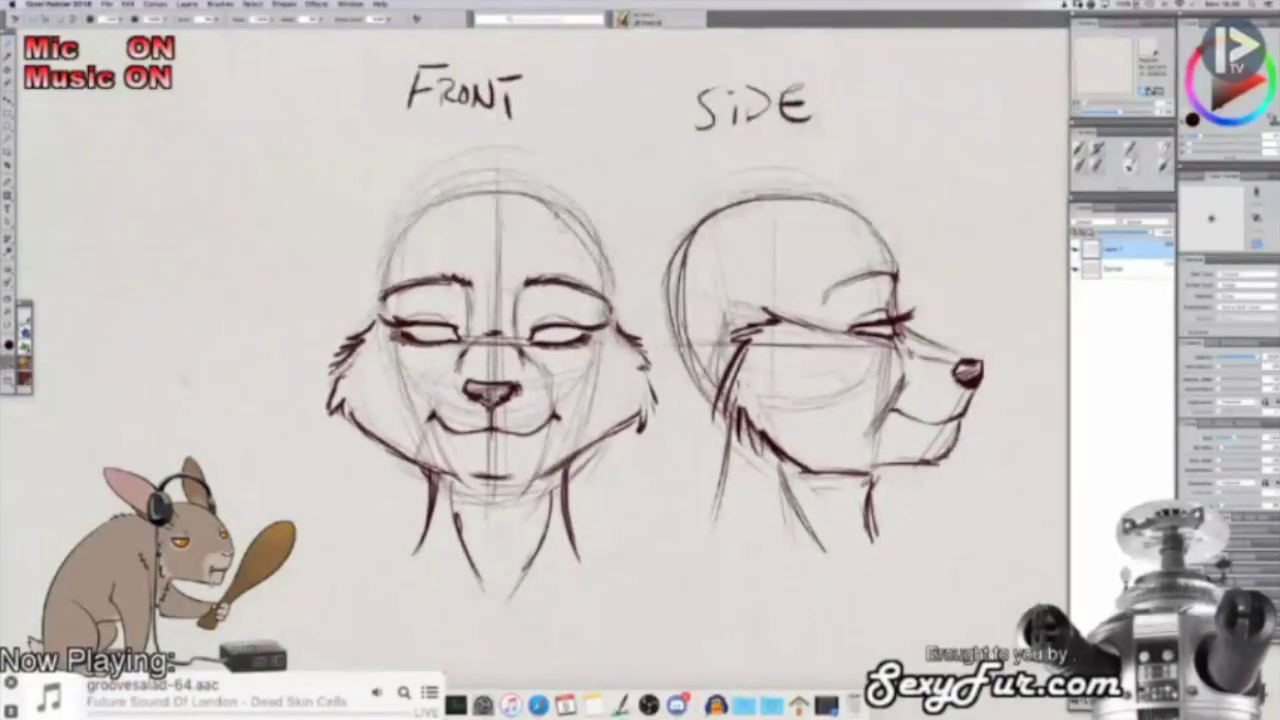
left_click_drag(556, 212, 588, 270)
mouse_move(580, 206)
left_mouse_down()
mouse_move(611, 256)
mouse_move(597, 237)
left_mouse_up()
mouse_move(424, 214)
left_mouse_down()
mouse_move(390, 270)
mouse_move(382, 262)
left_mouse_up()
left_click_drag(438, 192, 384, 256)
Step: Draw a tall pointed ear on the front head's right-hand side, with fur ticks on its outer edge and an inner-ear line
scroll(648, 341, "right", 1)
scroll(648, 341, "up", 1)
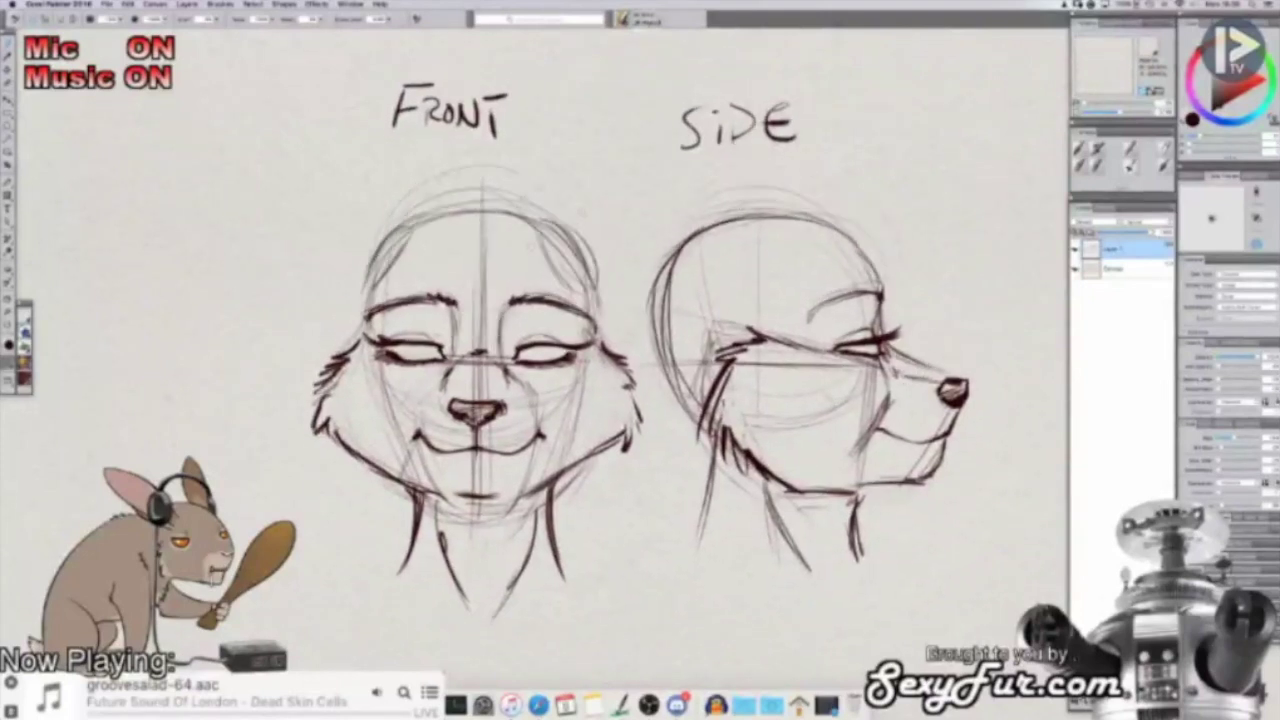
mouse_move(530, 212)
left_mouse_down()
mouse_move(551, 95)
mouse_move(645, 214)
left_mouse_up()
mouse_move(573, 93)
left_mouse_down()
mouse_move(616, 341)
mouse_move(660, 300)
left_mouse_up()
mouse_move(661, 242)
left_mouse_down()
mouse_move(641, 166)
mouse_move(568, 88)
mouse_move(535, 190)
left_mouse_up()
mouse_move(558, 136)
left_mouse_down()
mouse_move(532, 198)
mouse_move(568, 114)
mouse_move(610, 130)
mouse_move(656, 220)
mouse_move(664, 272)
mouse_move(628, 330)
mouse_move(604, 282)
mouse_move(622, 256)
mouse_move(598, 160)
left_mouse_up()
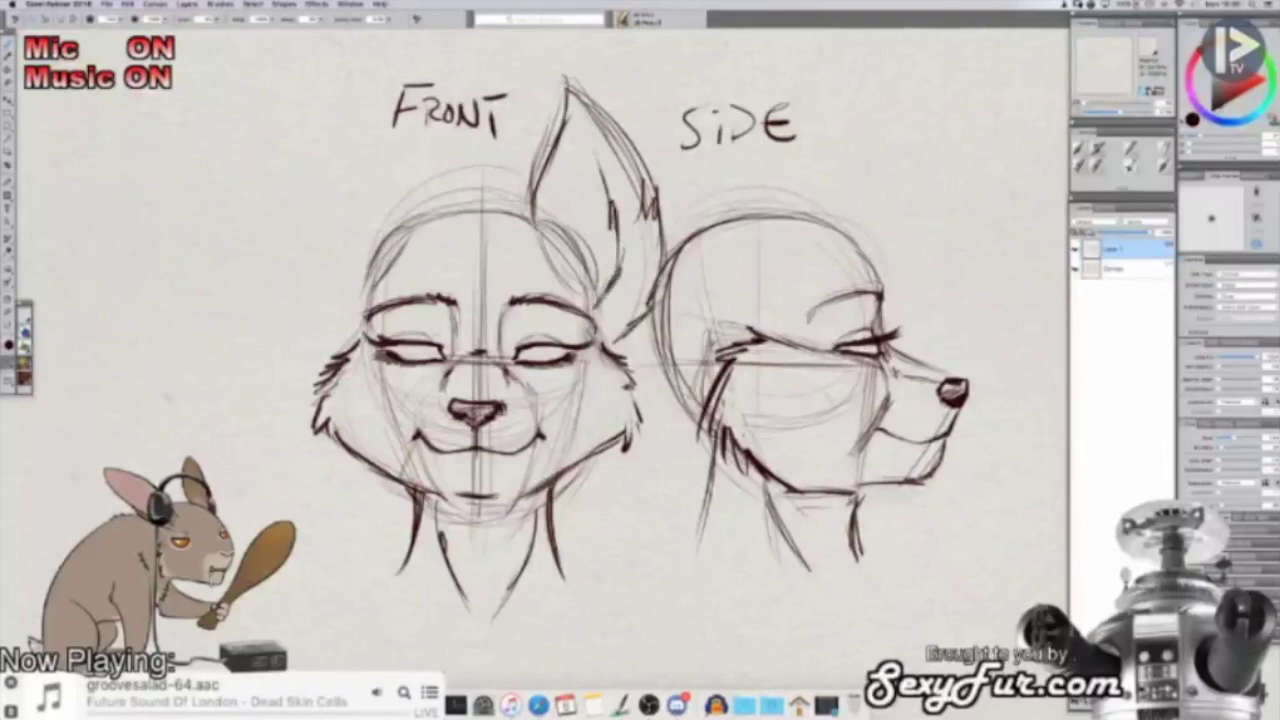
left_click_drag(616, 210, 606, 300)
mouse_move(620, 234)
left_mouse_down()
mouse_move(602, 302)
mouse_move(598, 136)
left_mouse_up()
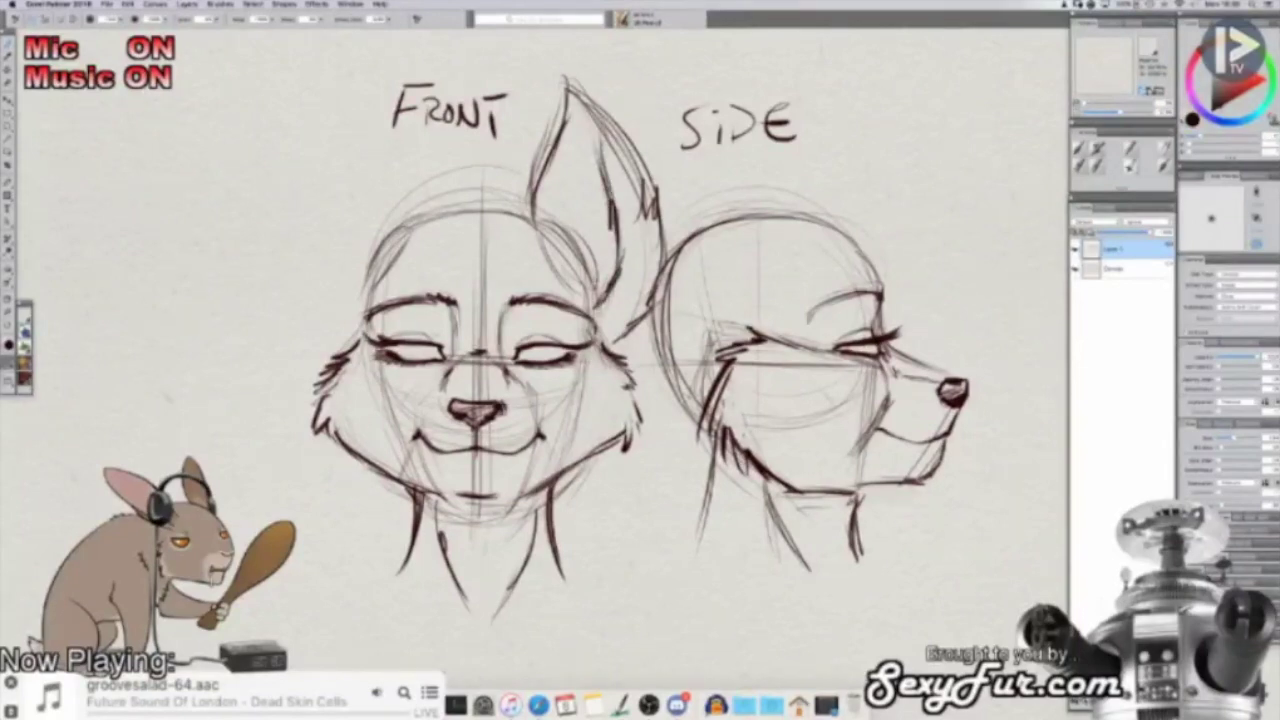
left_click_drag(606, 290, 664, 268)
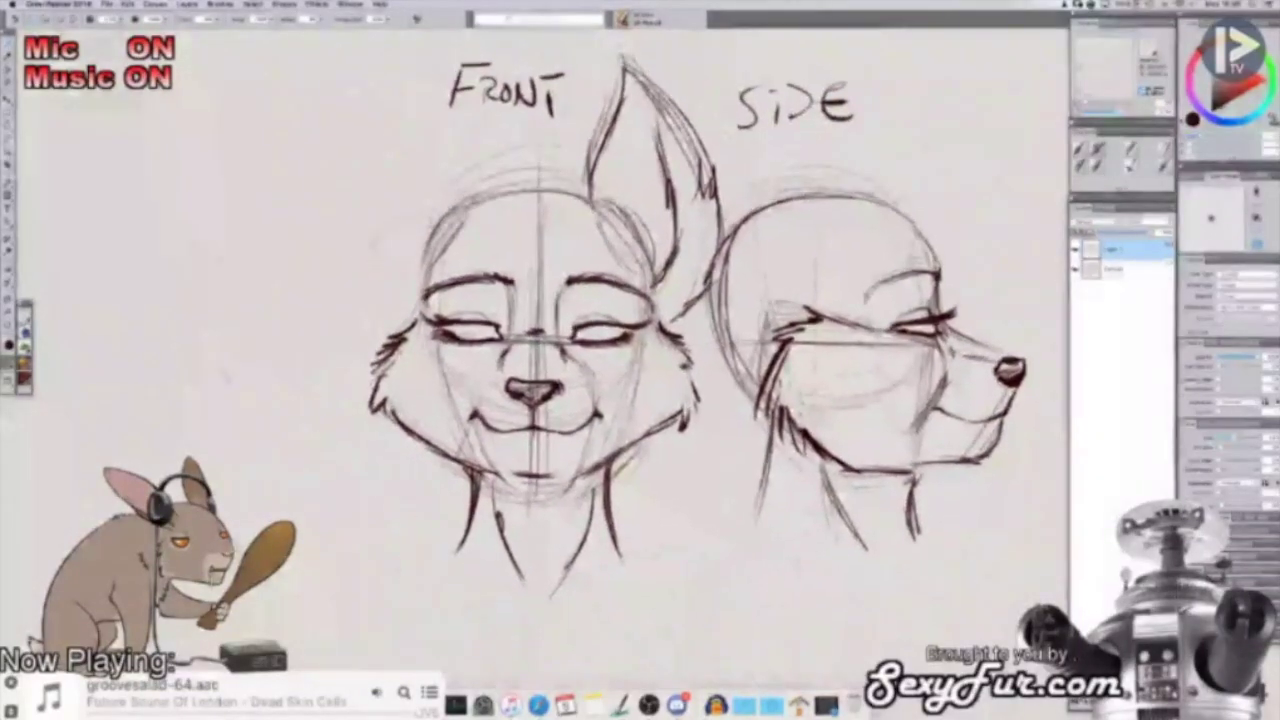
Step: Draw a matching tall pointed ear on the front head's left-hand side, with an inner-ear line and fur ticks near its base
mouse_move(498, 200)
left_mouse_down()
mouse_move(497, 104)
mouse_move(390, 188)
left_mouse_up()
left_click_drag(446, 82, 364, 200)
mouse_move(405, 135)
left_mouse_down()
mouse_move(352, 245)
mouse_move(400, 298)
left_mouse_up()
mouse_move(385, 240)
left_mouse_down()
mouse_move(408, 296)
mouse_move(382, 268)
mouse_move(374, 228)
mouse_move(380, 150)
mouse_move(450, 76)
left_mouse_up()
mouse_move(398, 128)
left_mouse_down()
mouse_move(458, 56)
mouse_move(508, 188)
left_mouse_up()
left_click_drag(476, 80, 498, 178)
left_click_drag(598, 140, 620, 47)
left_click_drag(612, 98, 620, 44)
left_click_drag(622, 46, 652, 88)
left_click_drag(490, 122, 501, 196)
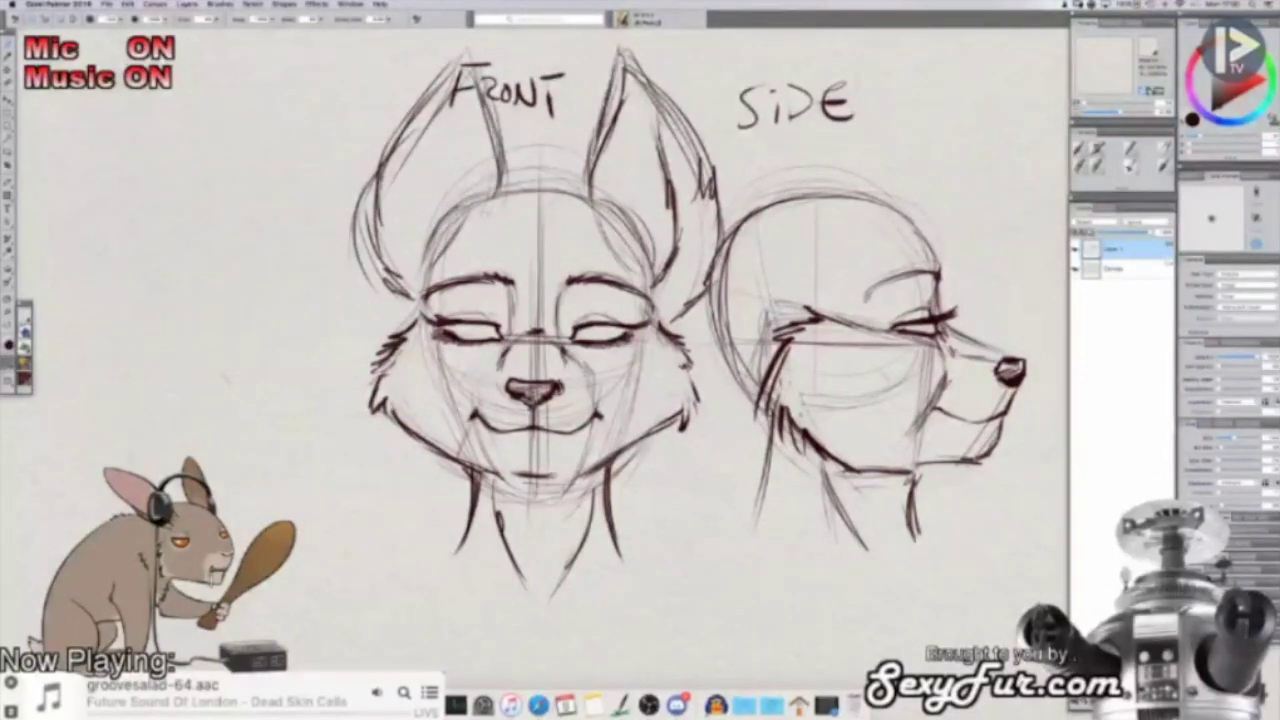
mouse_move(430, 274)
left_mouse_down()
mouse_move(412, 224)
mouse_move(432, 120)
mouse_move(406, 248)
left_mouse_up()
mouse_move(428, 144)
left_mouse_down()
mouse_move(406, 258)
mouse_move(410, 236)
mouse_move(428, 254)
mouse_move(420, 164)
mouse_move(422, 229)
mouse_move(419, 210)
left_mouse_up()
Step: Darken and reshape the outer edges and tips of both ears on the front head
key("shift+s")
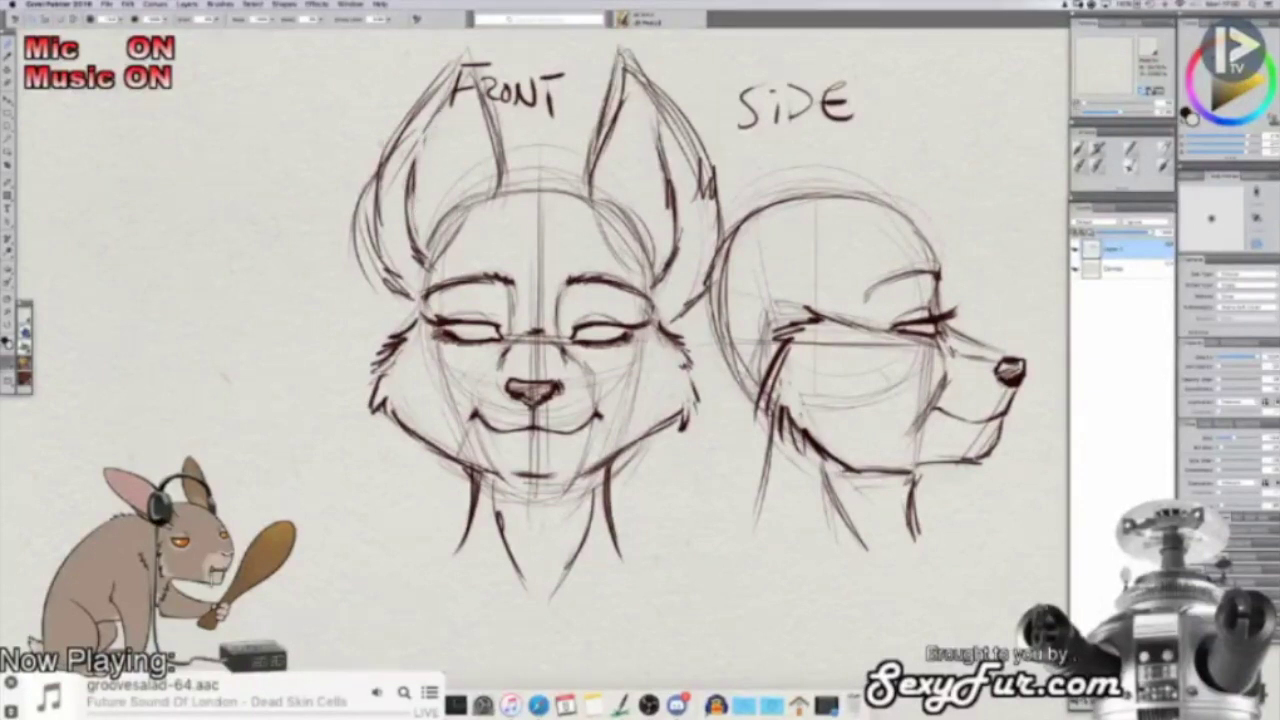
key("shift+s")
mouse_move(420, 78)
left_mouse_down()
mouse_move(370, 188)
mouse_move(376, 162)
left_mouse_up()
left_click_drag(444, 52, 506, 176)
mouse_move(632, 56)
left_mouse_down()
mouse_move(584, 158)
mouse_move(612, 95)
left_mouse_up()
left_click_drag(632, 50, 696, 139)
left_click_drag(662, 88, 700, 160)
left_click_drag(442, 39, 438, 60)
mouse_move(430, 62)
left_mouse_down()
mouse_move(334, 232)
mouse_move(384, 262)
left_mouse_up()
Step: Add a new layer and draw an iris with a pupil inside each of the front head's eyes
mouse_move(531, 213)
left_mouse_down()
mouse_move(570, 236)
mouse_move(626, 202)
mouse_move(645, 228)
mouse_move(690, 242)
mouse_move(744, 214)
mouse_move(733, 203)
left_mouse_up()
key("super+plus")
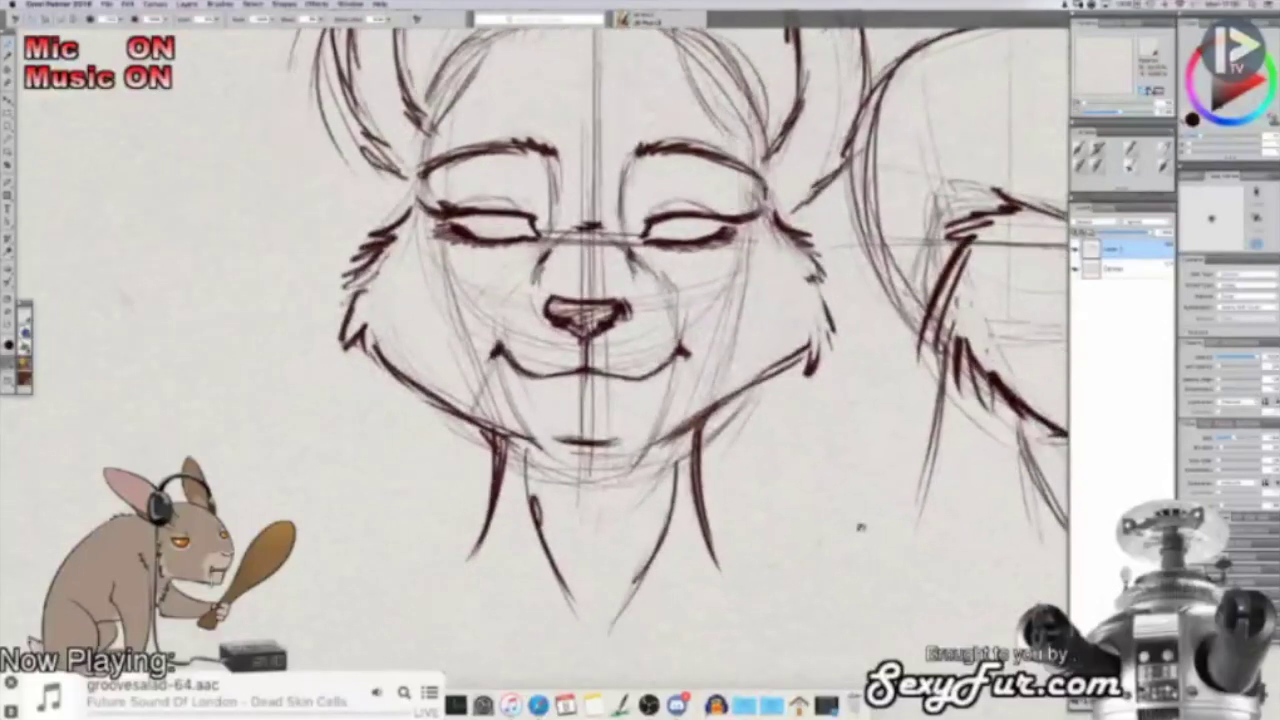
mouse_move(955, 449)
left_mouse_down()
mouse_move(866, 410)
mouse_move(855, 439)
mouse_move(866, 448)
left_mouse_up()
key("super+minus")
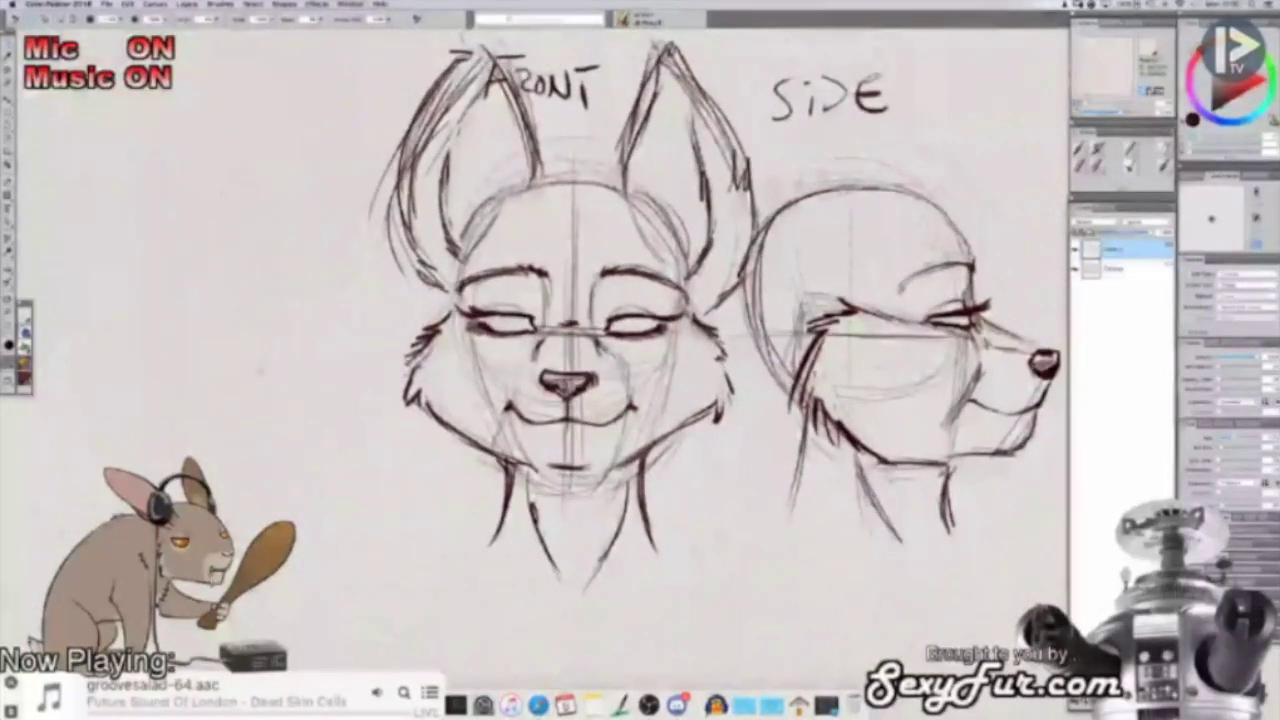
key("super+shift+n")
left_click_drag(780, 360, 789, 408)
scroll(529, 452, "up", 1)
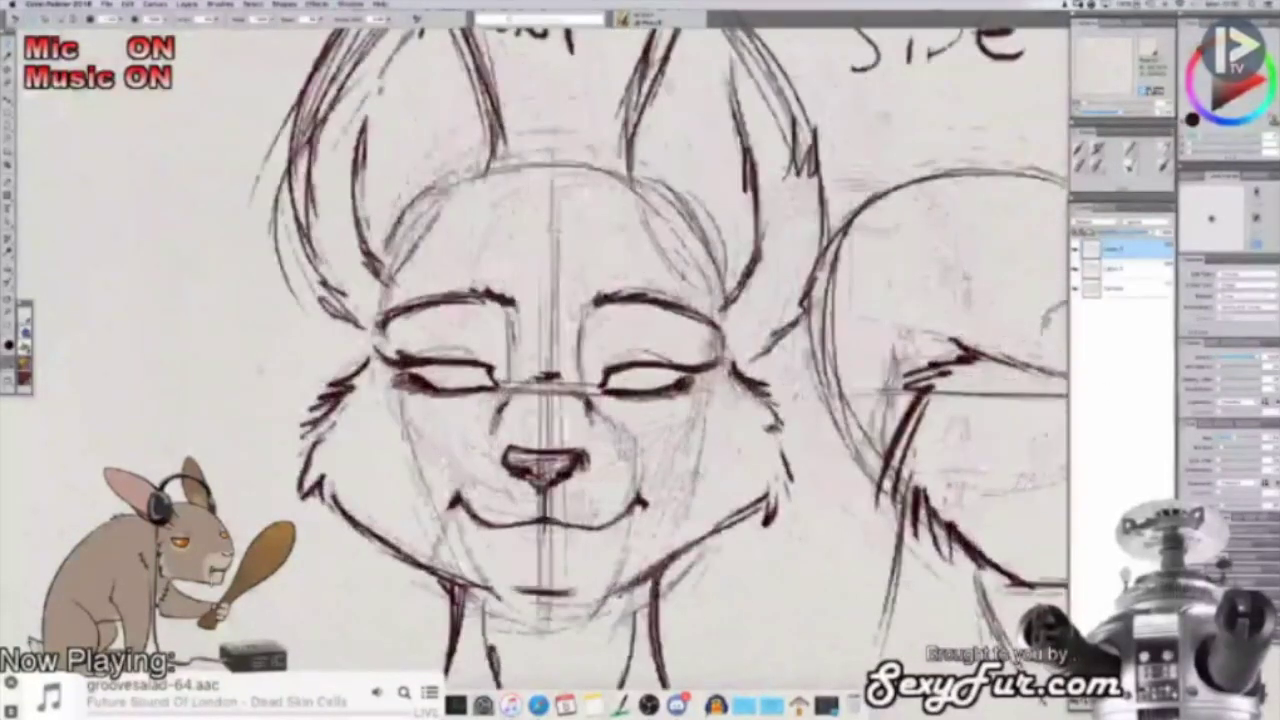
scroll(529, 452, "up", 2)
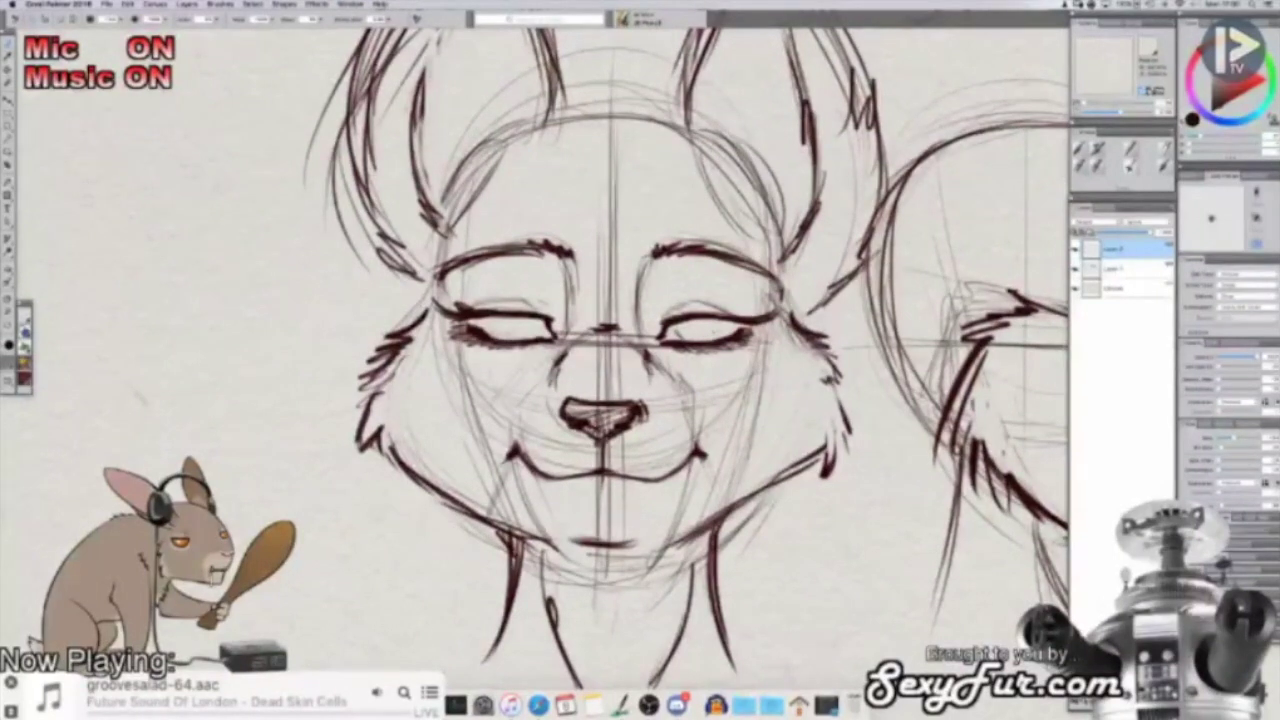
left_click_drag(717, 319, 710, 341)
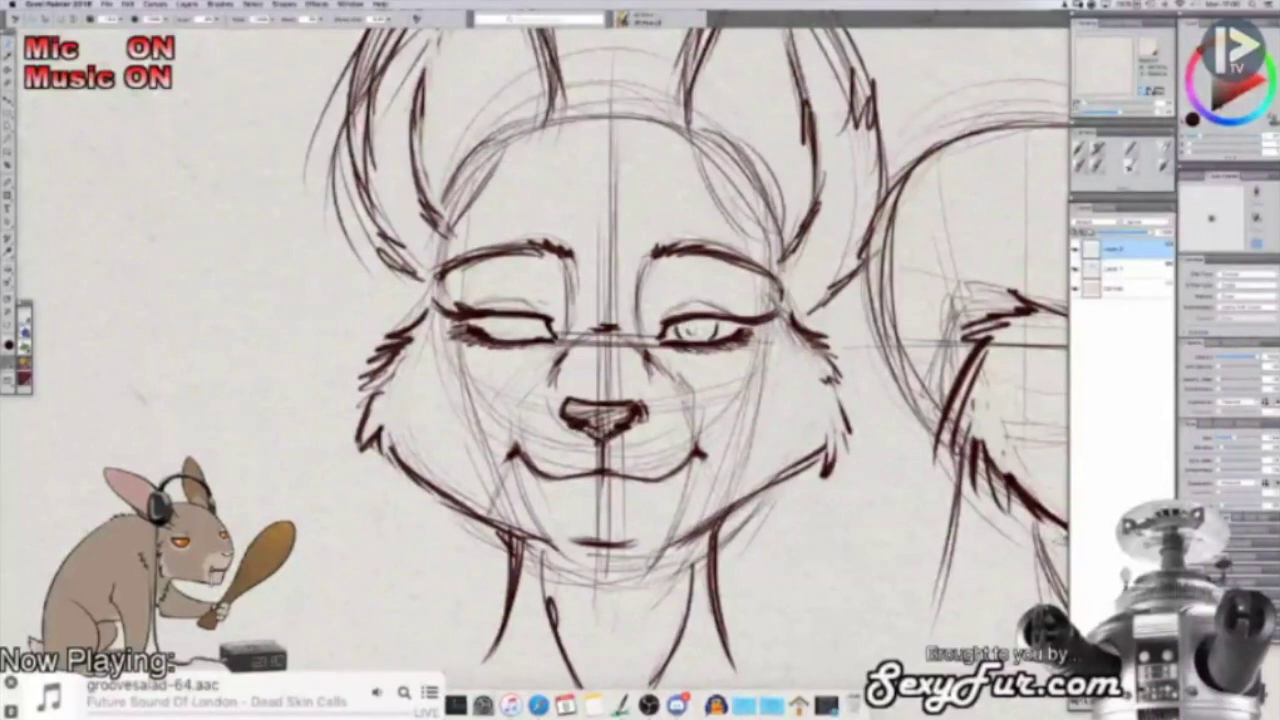
mouse_move(708, 323)
left_mouse_down()
mouse_move(688, 338)
mouse_move(700, 334)
mouse_move(672, 330)
mouse_move(708, 334)
mouse_move(731, 303)
mouse_move(693, 270)
left_mouse_up()
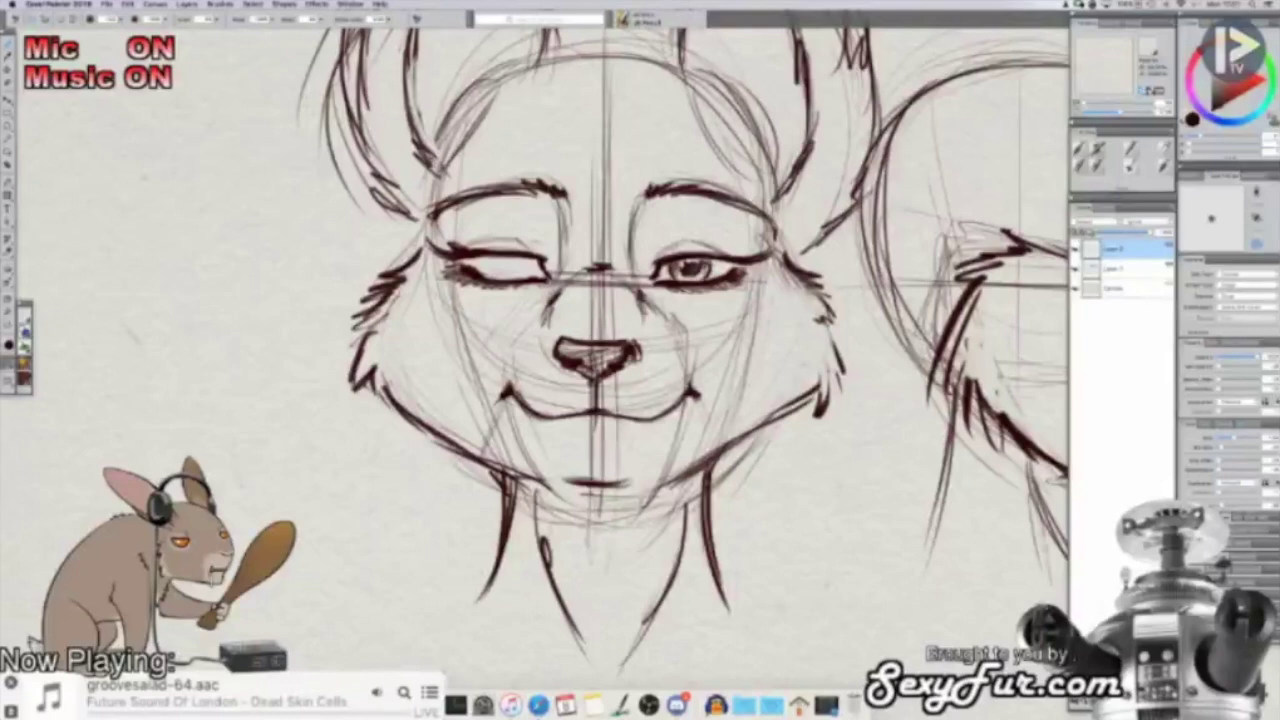
left_click_drag(619, 268, 659, 268)
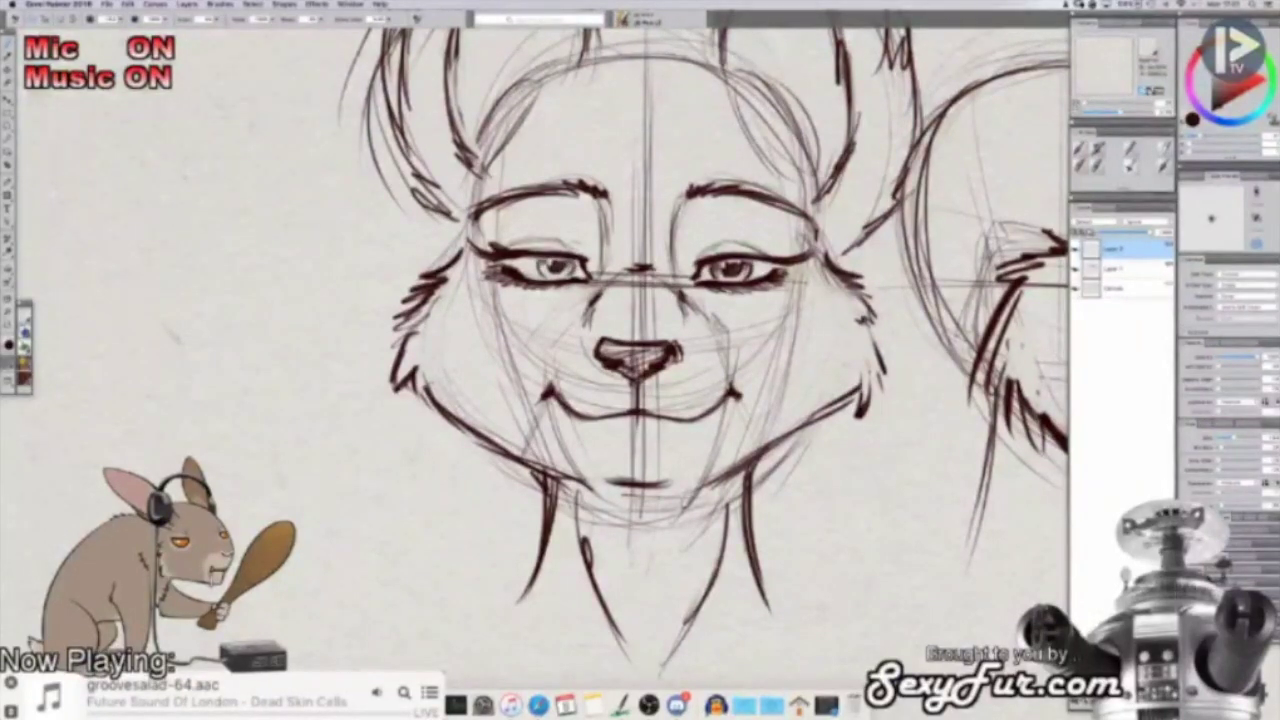
Step: Refine the shading of the front head's irises and the lines of the upper eyelids
left_click_drag(594, 326, 568, 337)
mouse_move(515, 269)
left_mouse_down()
mouse_move(512, 286)
mouse_move(528, 284)
left_mouse_up()
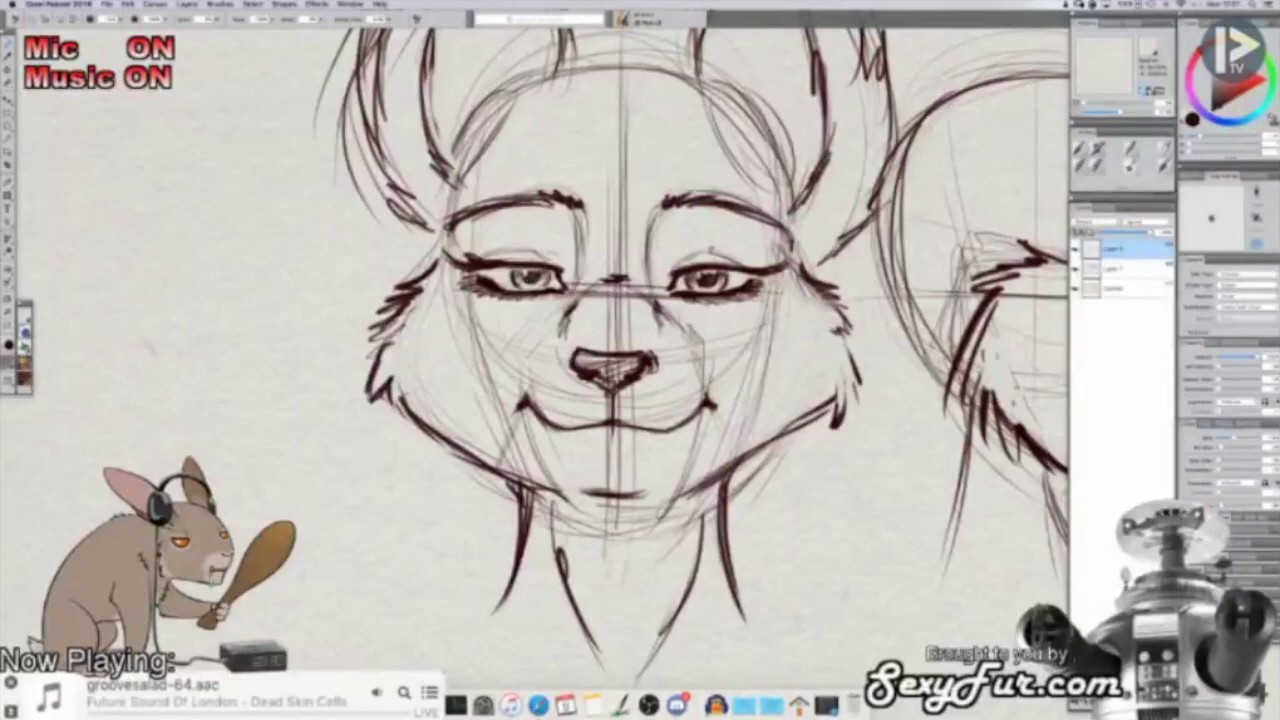
left_click_drag(713, 256, 675, 314)
key("super+minus")
left_click_drag(809, 472, 814, 420)
key("super+plus")
key("super+plus")
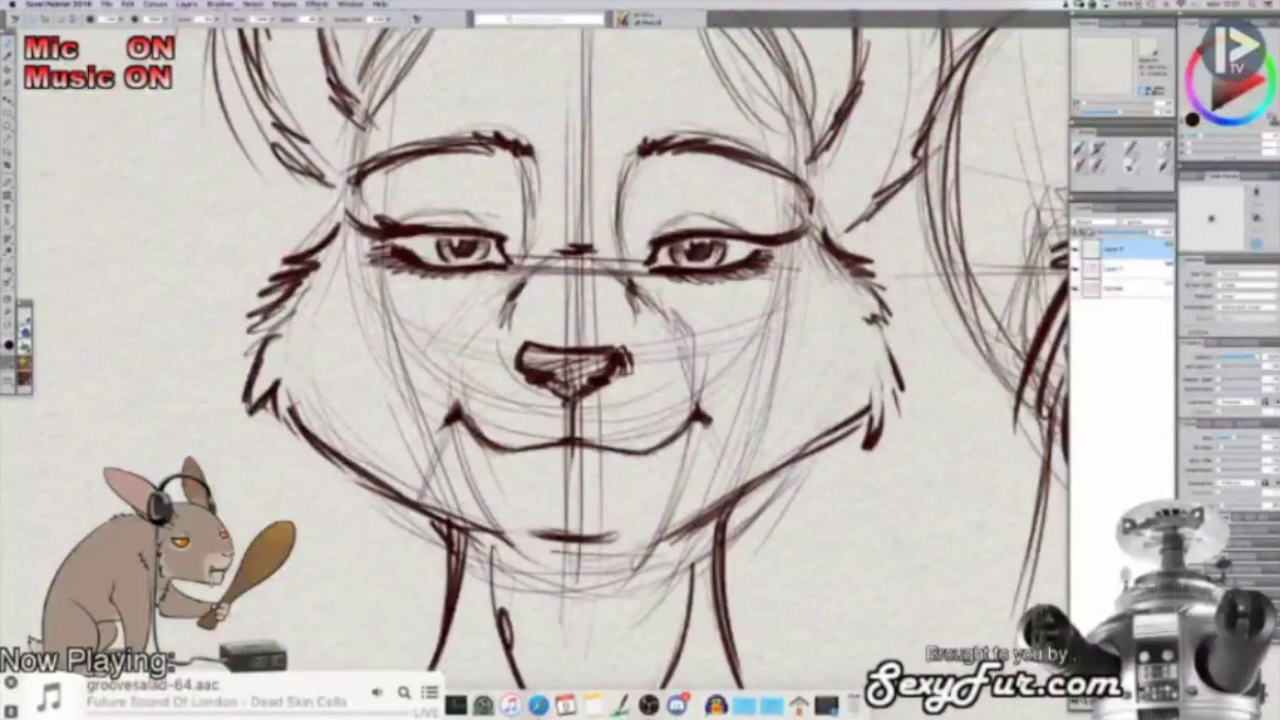
Step: Clean up the front head's left-hand ear, adding fur ticks along its lower outer edge and redrawing its inner line
key("super+minus")
mouse_move(590, 368)
left_mouse_down()
mouse_move(654, 390)
mouse_move(567, 433)
left_mouse_up()
key("super+minus")
key("super+minus")
key("super+minus")
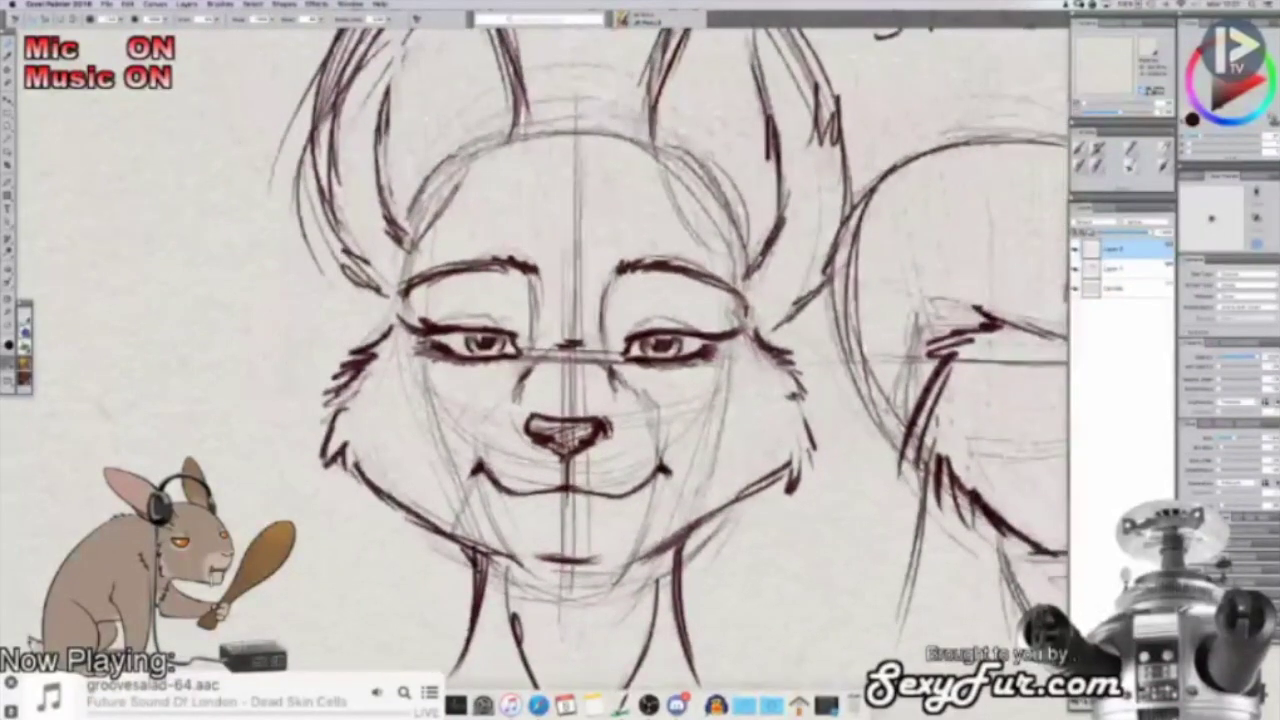
left_click_drag(595, 307, 563, 315)
mouse_move(436, 296)
left_mouse_down()
mouse_move(466, 338)
mouse_move(434, 281)
mouse_move(470, 330)
mouse_move(442, 238)
mouse_move(495, 174)
left_mouse_up()
key("shift+x")
left_click_drag(454, 219, 446, 252)
mouse_move(478, 234)
left_mouse_down()
mouse_move(479, 277)
mouse_move(507, 165)
mouse_move(515, 184)
mouse_move(475, 184)
mouse_move(444, 232)
left_mouse_up()
left_click_drag(448, 303, 473, 351)
key("shift+x")
mouse_move(438, 322)
left_mouse_down()
mouse_move(460, 346)
mouse_move(426, 266)
mouse_move(442, 212)
left_mouse_up()
mouse_move(432, 260)
left_mouse_down()
mouse_move(488, 162)
mouse_move(536, 222)
left_mouse_up()
mouse_move(498, 165)
left_mouse_down()
mouse_move(530, 236)
mouse_move(524, 180)
left_mouse_up()
Step: Erase the lettering around the left-hand ear's tip and trim the inner edge of the right-hand ear
key("shift+x")
mouse_move(549, 248)
left_mouse_down()
mouse_move(506, 154)
mouse_move(556, 222)
left_mouse_up()
mouse_move(516, 170)
left_mouse_down()
mouse_move(542, 242)
mouse_move(636, 187)
left_mouse_up()
mouse_move(618, 230)
left_mouse_down()
mouse_move(643, 175)
mouse_move(617, 252)
left_mouse_up()
mouse_move(628, 178)
left_mouse_down()
mouse_move(613, 248)
mouse_move(648, 172)
left_mouse_up()
Step: Replace the smooth inner line of the front head's left-hand ear with short, broken tufts of fur
key("shift+s")
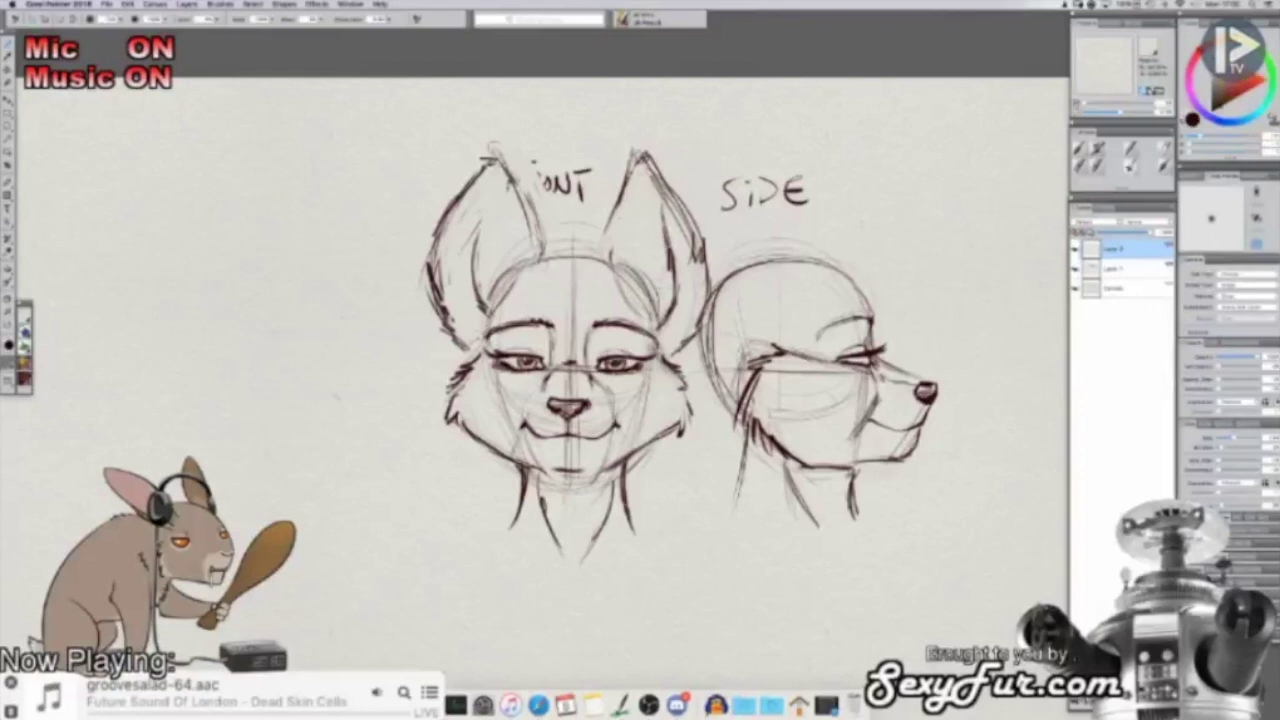
left_click_drag(660, 226, 648, 202)
mouse_move(479, 240)
left_mouse_down()
mouse_move(483, 314)
mouse_move(458, 242)
mouse_move(486, 188)
left_mouse_up()
left_click_drag(474, 298, 476, 216)
key("shift+s")
mouse_move(480, 310)
left_mouse_down()
mouse_move(478, 250)
mouse_move(484, 314)
left_mouse_up()
key("shift+s")
left_click_drag(464, 278, 478, 306)
key("shift+s")
mouse_move(468, 254)
left_mouse_down()
mouse_move(474, 296)
mouse_move(464, 248)
mouse_move(476, 214)
left_mouse_up()
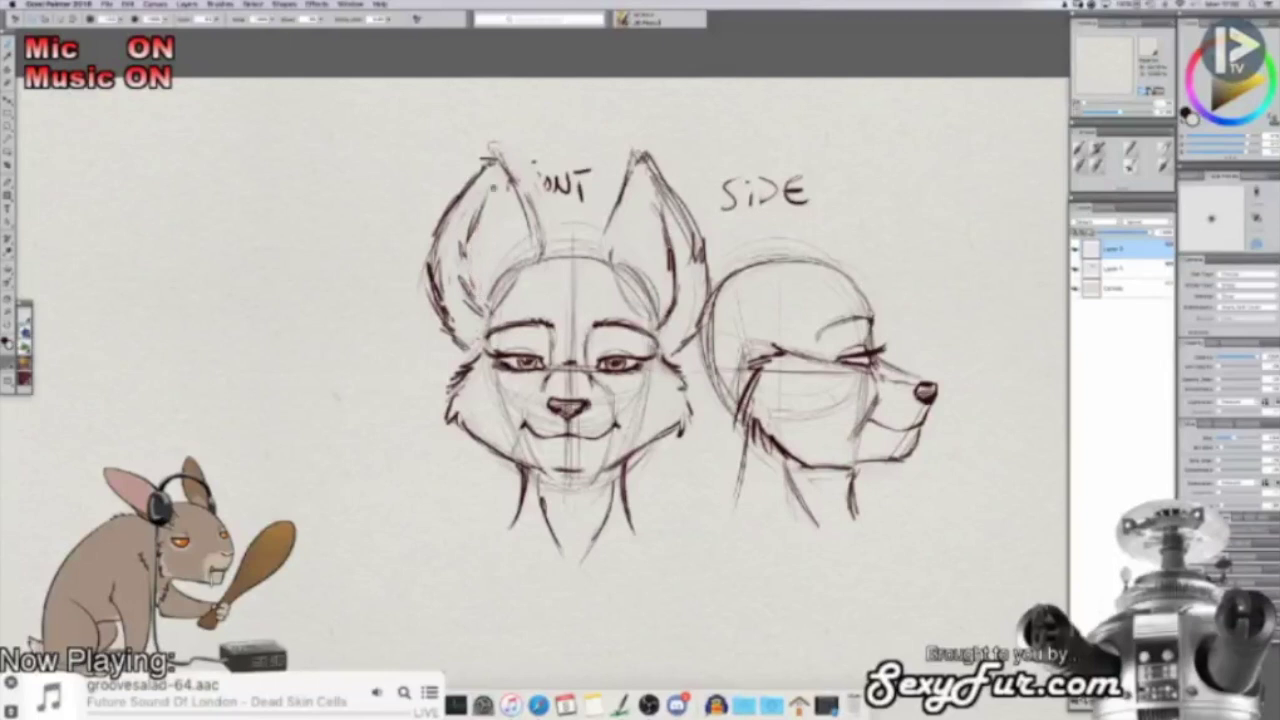
key("shift+s")
left_click_drag(464, 268, 484, 188)
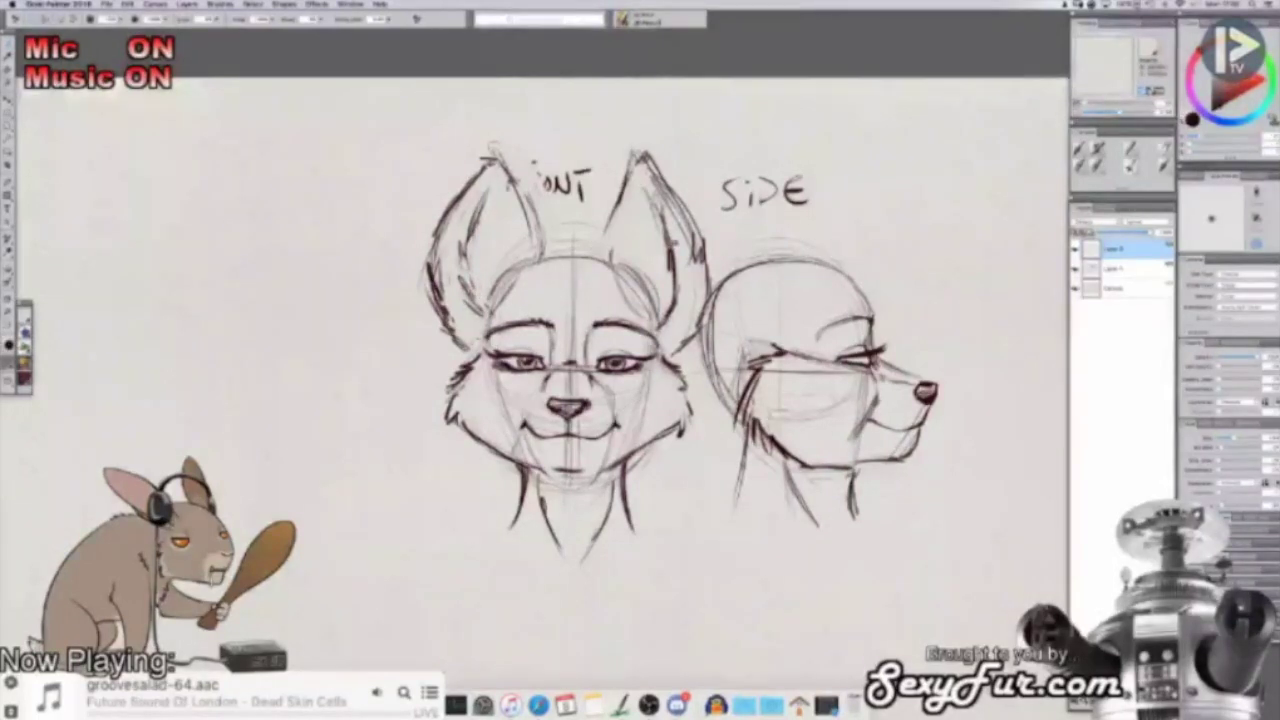
Step: Add fur strokes inside the front head's right-hand ear and redraw its inner edge down to the skull
key("shift+s")
left_click_drag(676, 290, 666, 234)
key("shift+s")
mouse_move(670, 310)
left_mouse_down()
mouse_move(682, 278)
mouse_move(670, 240)
mouse_move(620, 172)
left_mouse_up()
mouse_move(604, 244)
left_mouse_down()
mouse_move(612, 196)
mouse_move(603, 234)
mouse_move(622, 304)
left_mouse_up()
Step: Touch up the outer corner of the front head's left-hand eye
left_click_drag(824, 332, 820, 308)
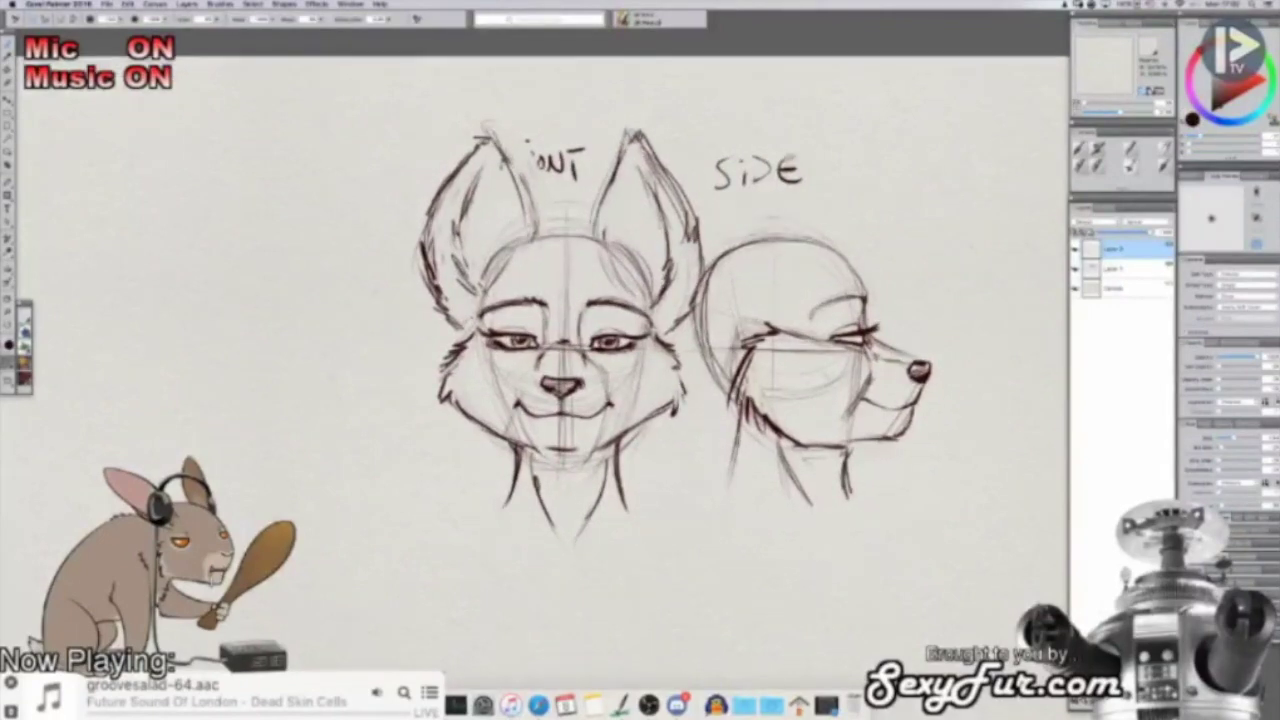
key("super+equal")
key("super+equal")
left_click_drag(640, 312, 697, 302)
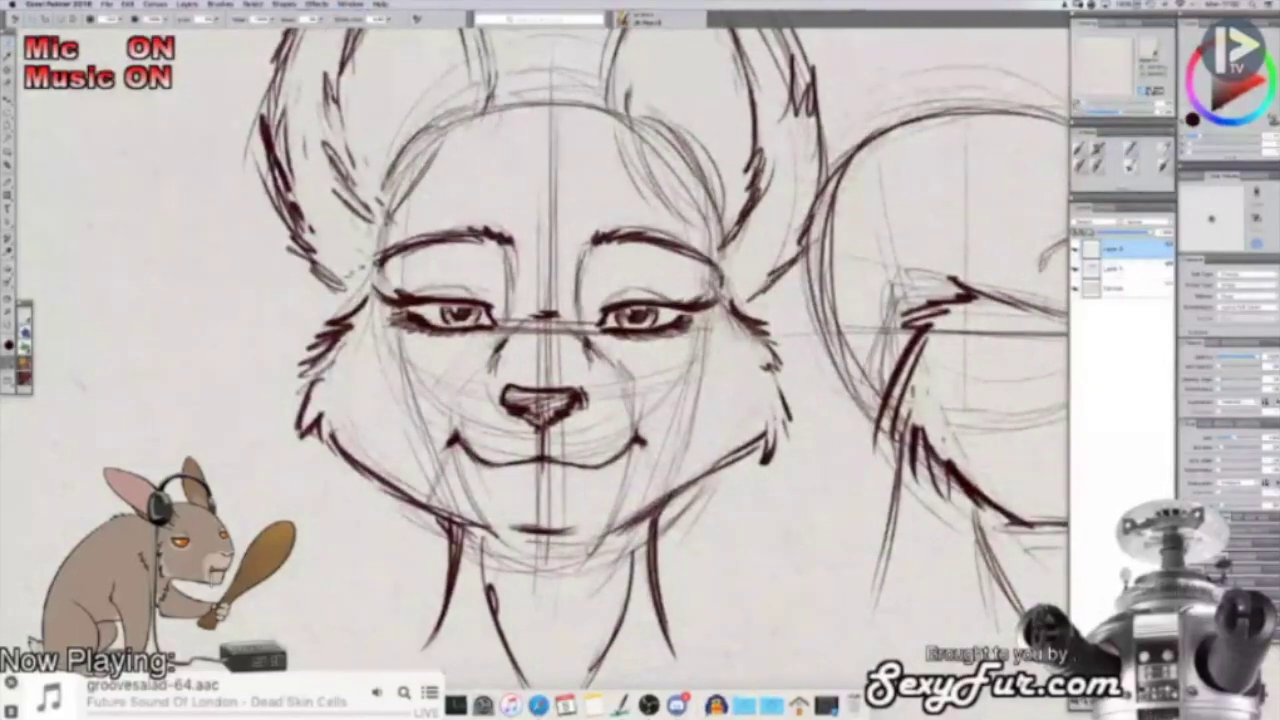
left_click_drag(380, 287, 405, 298)
left_click_drag(664, 425, 719, 414)
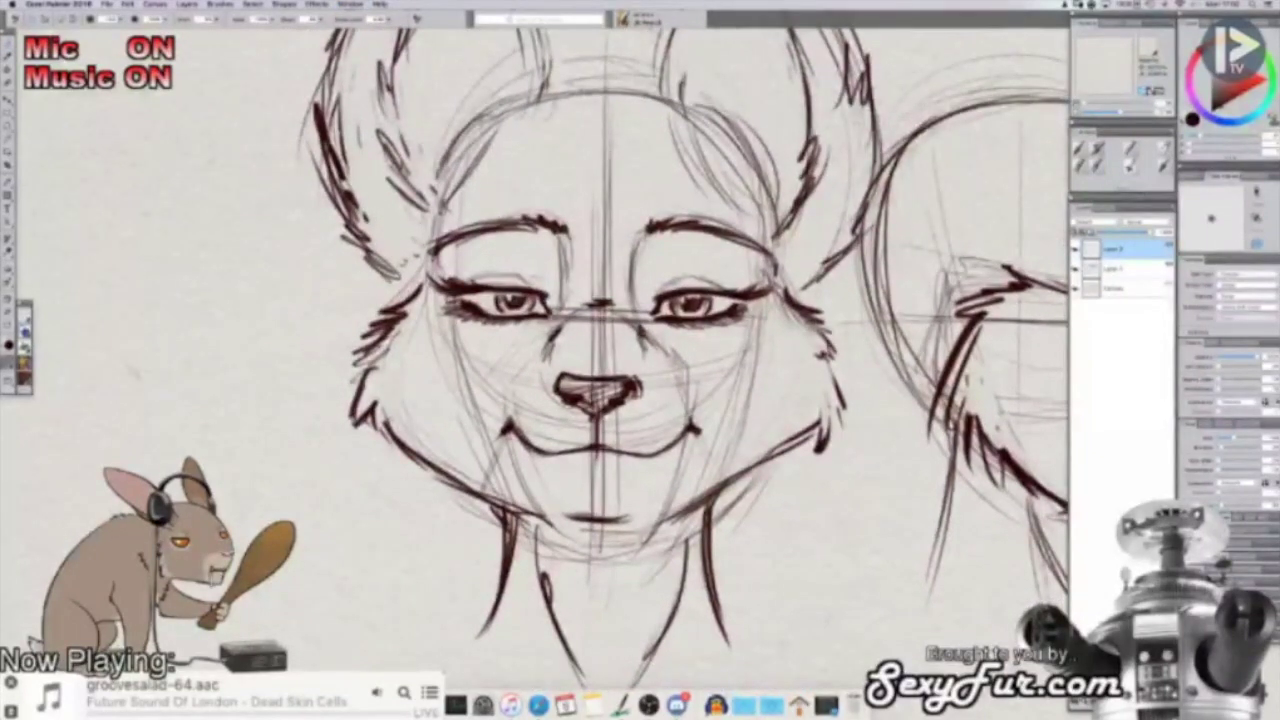
key("super+minus")
mouse_move(772, 325)
left_mouse_down()
mouse_move(782, 369)
mouse_move(798, 373)
left_mouse_up()
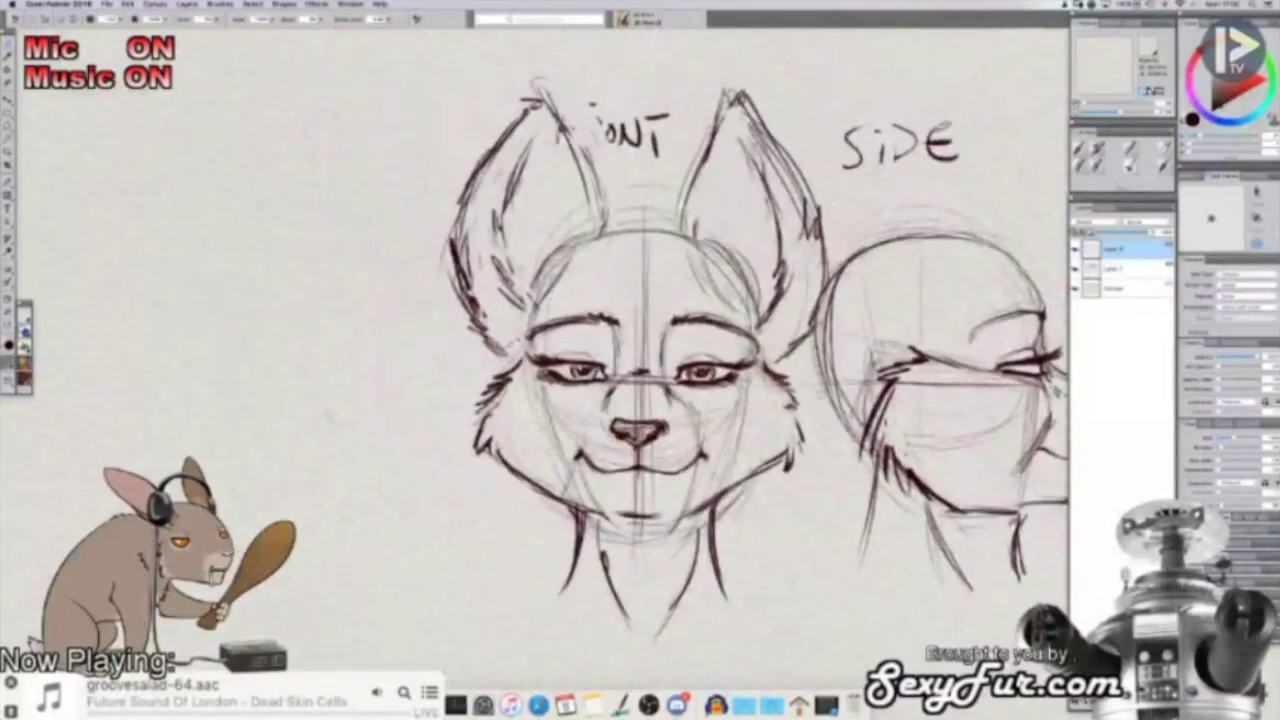
Step: Select the front head's eyes, cut and paste them onto their own layer, and name that layer "eyes"
key("l")
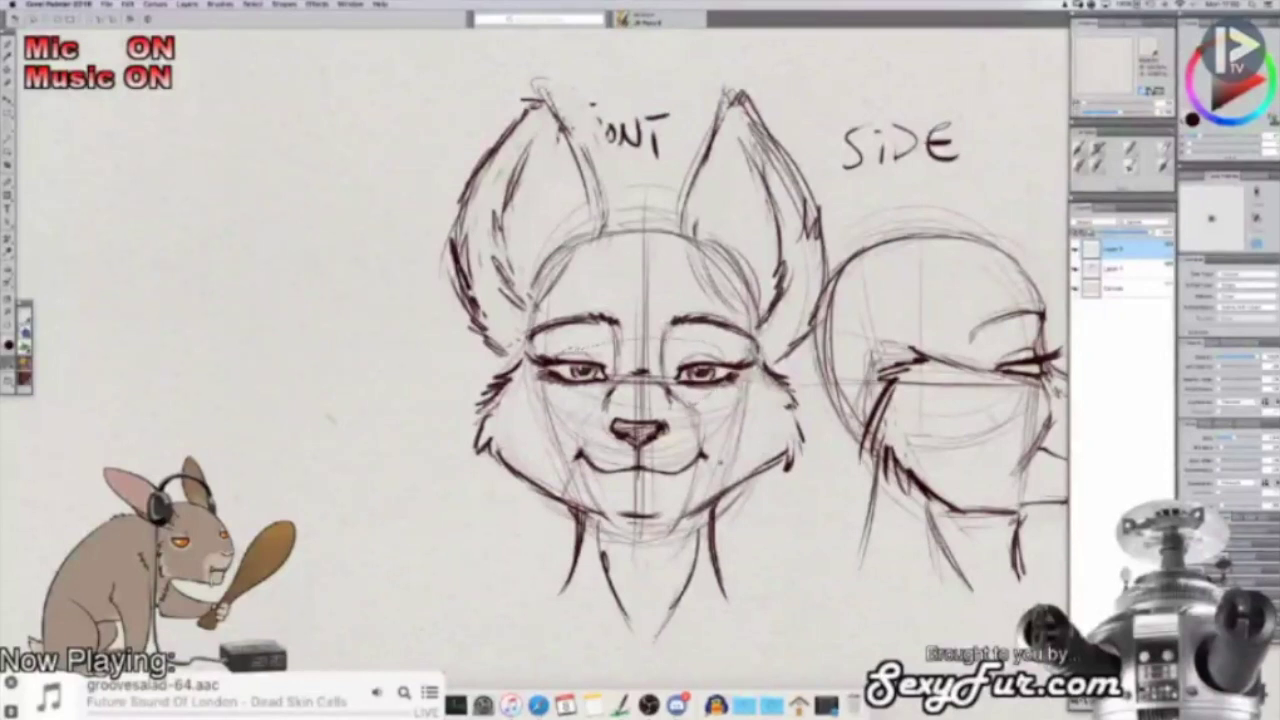
key("super+x")
key("ctrl+y")
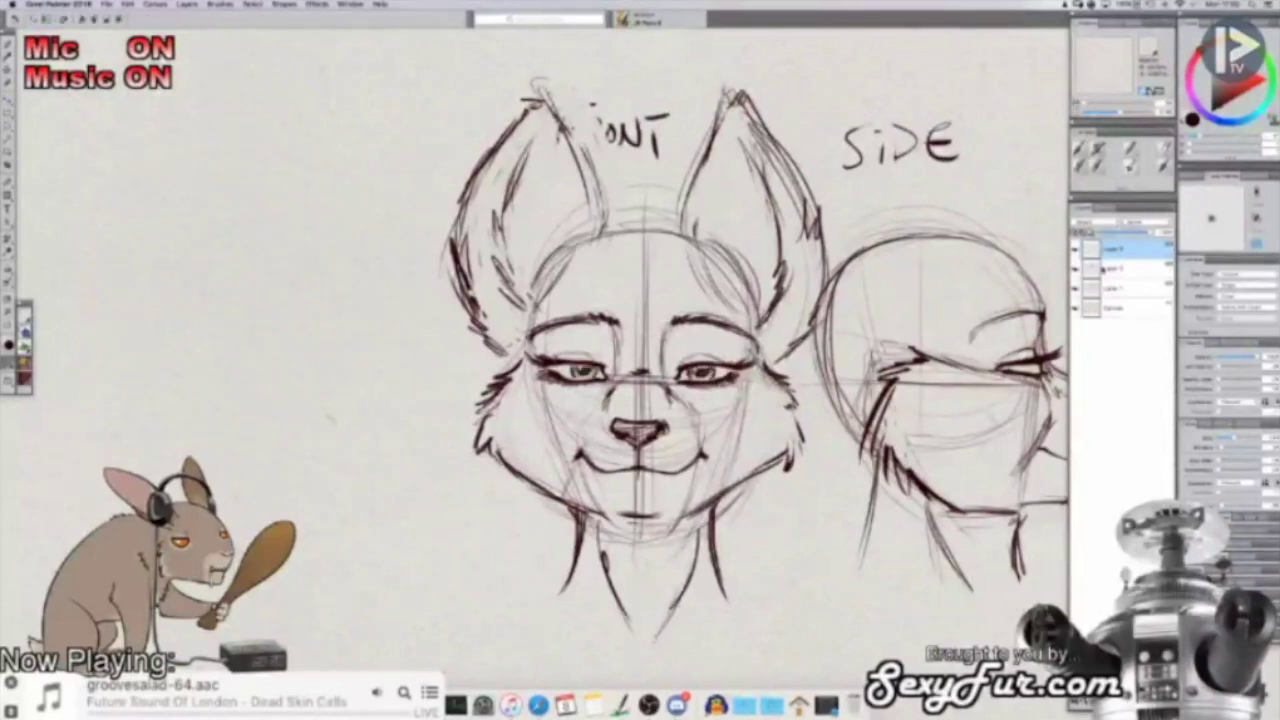
double_click(1118, 252)
type("eyes")
key("Return")
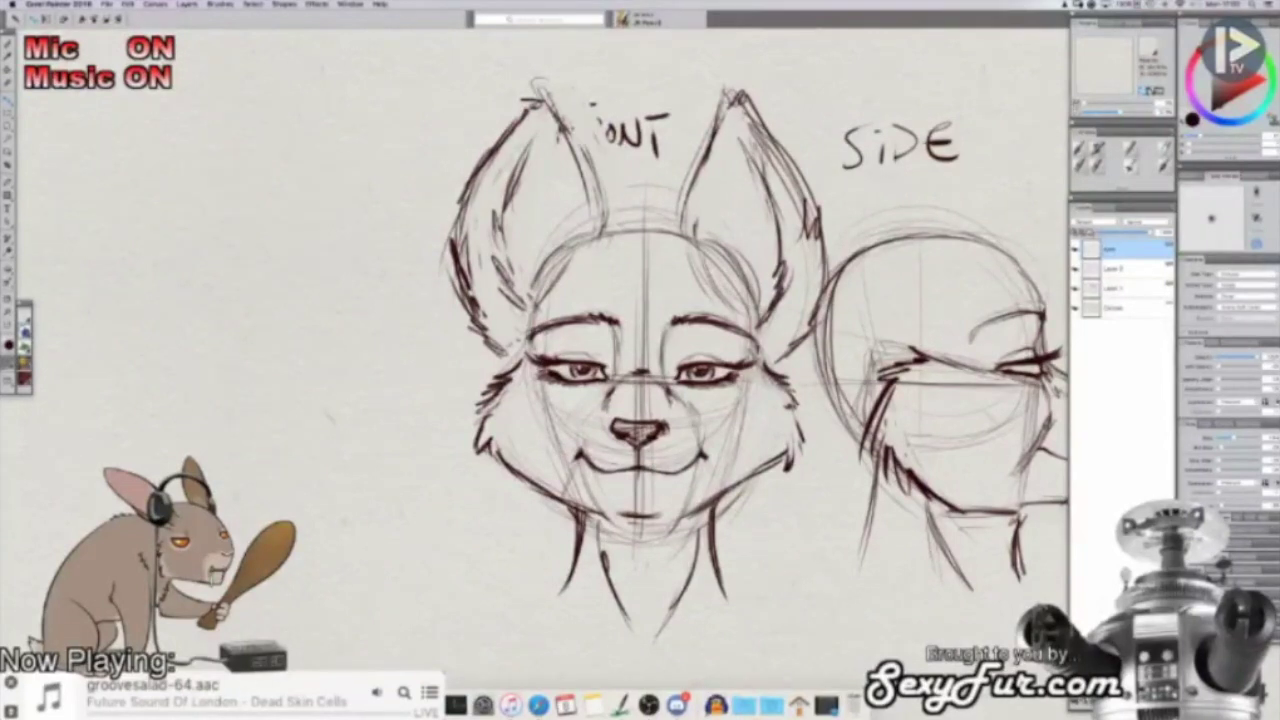
Step: Erase the construction guidelines running through the front head's face
mouse_move(749, 385)
left_mouse_down()
mouse_move(623, 367)
mouse_move(618, 298)
mouse_move(557, 330)
mouse_move(549, 316)
mouse_move(590, 390)
mouse_move(648, 393)
left_mouse_up()
key("super+minus")
scroll(640, 350, "up", 4)
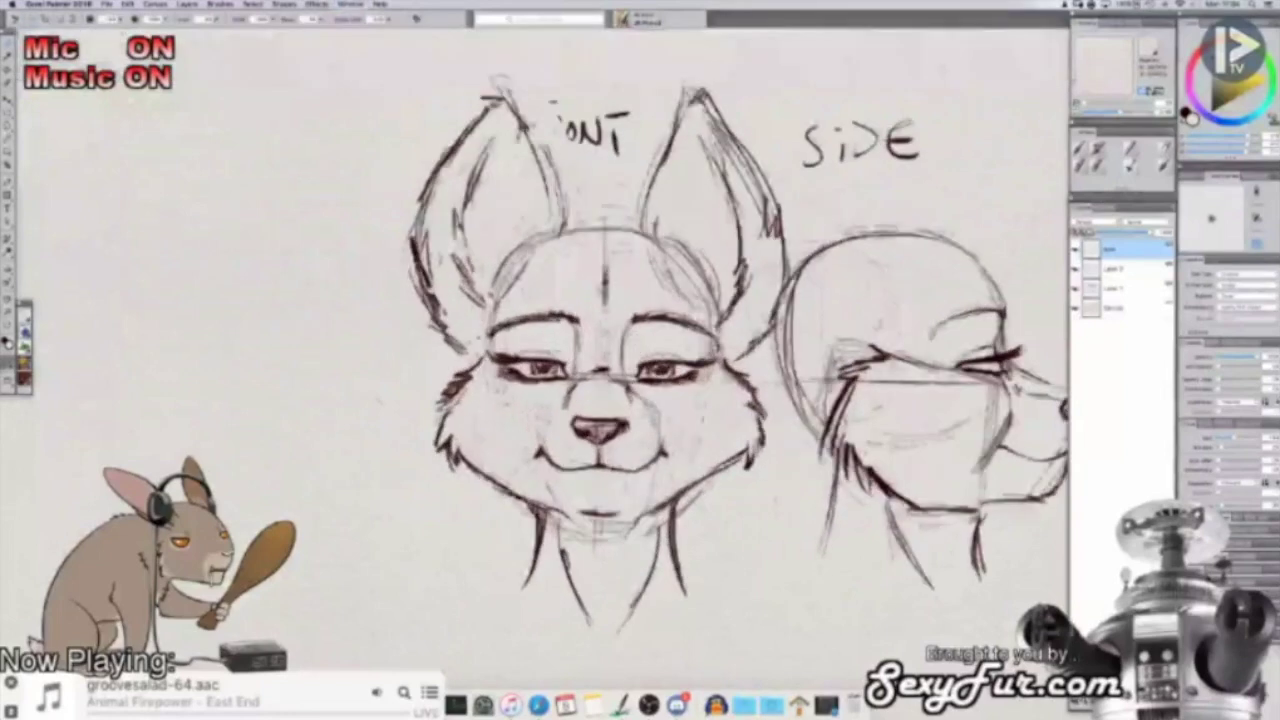
Step: On a new layer, draw a red hairline across the front head's forehead, curving from each side to a central dip
left_click(1100, 702)
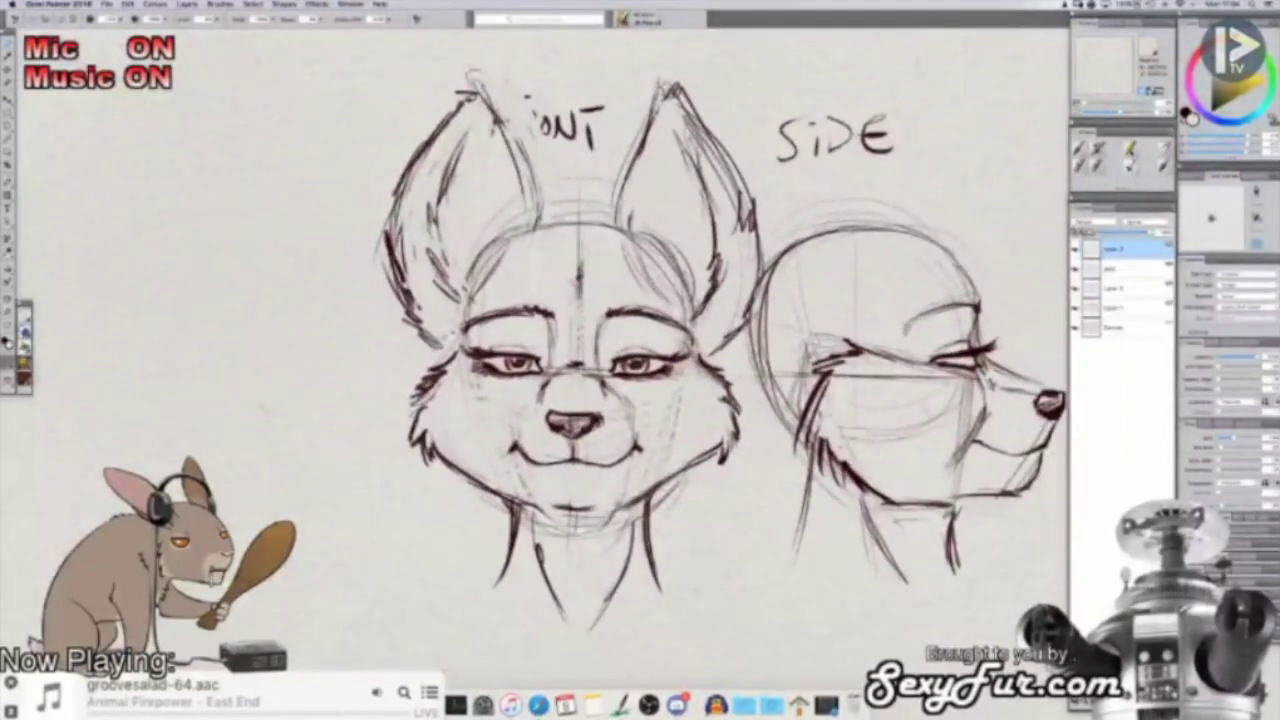
left_click(1198, 51)
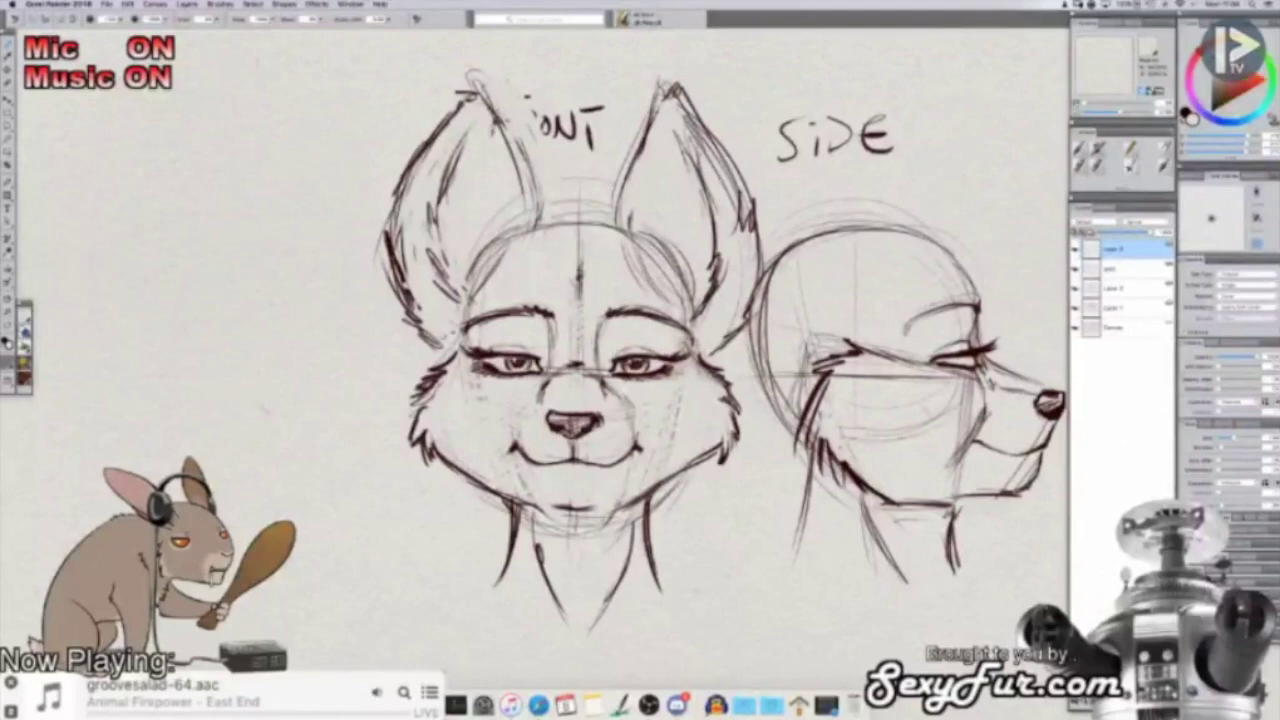
left_click(1245, 96)
left_click_drag(857, 253, 842, 246)
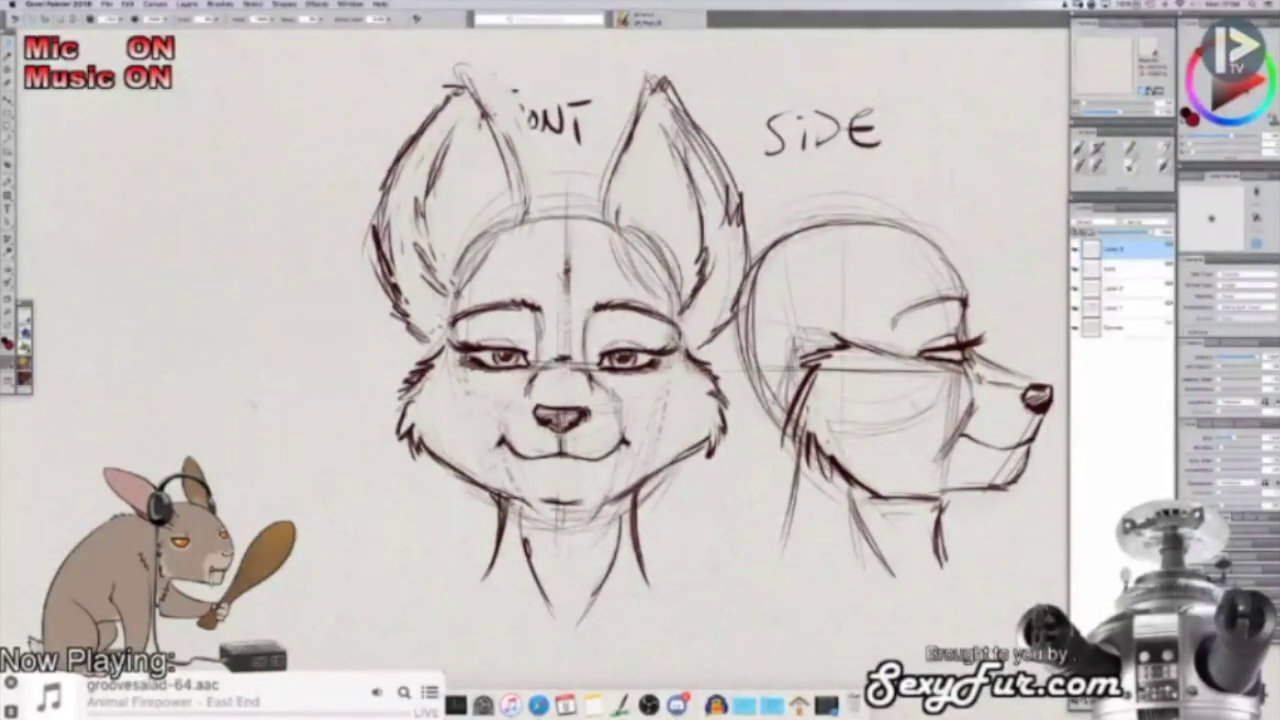
left_click_drag(490, 257, 466, 286)
mouse_move(540, 245)
left_mouse_down()
mouse_move(645, 255)
mouse_move(680, 300)
left_mouse_up()
mouse_move(566, 246)
left_mouse_down()
mouse_move(488, 256)
mouse_move(455, 290)
left_mouse_up()
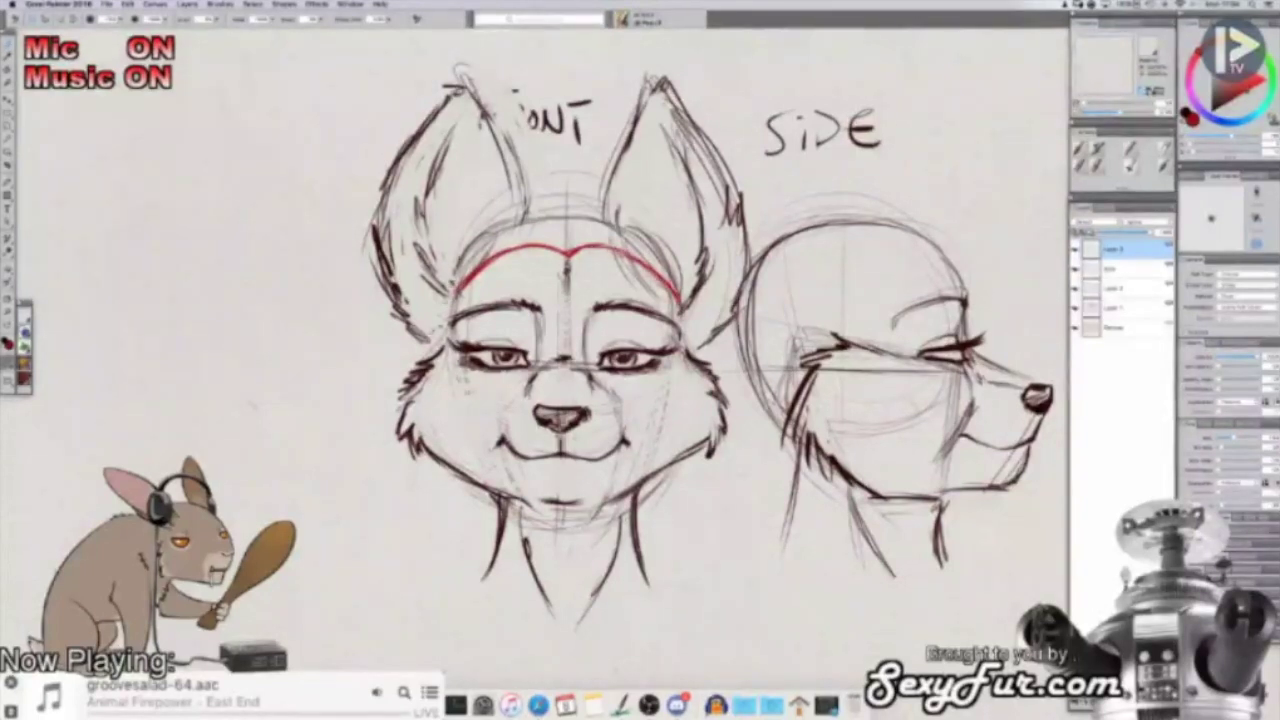
Step: Outline the top of the front head's skull in red and hatch the area above the hairline
mouse_move(458, 278)
left_mouse_down()
mouse_move(522, 210)
mouse_move(592, 205)
mouse_move(655, 240)
left_mouse_up()
mouse_move(590, 207)
left_mouse_down()
mouse_move(671, 264)
mouse_move(677, 285)
left_mouse_up()
mouse_move(456, 282)
left_mouse_down()
mouse_move(505, 218)
mouse_move(625, 240)
mouse_move(674, 286)
left_mouse_up()
Step: Toggle the visibility of Layer 1 to compare the drawing with and without it
mouse_move(835, 298)
left_mouse_down()
mouse_move(705, 226)
mouse_move(714, 246)
left_mouse_up()
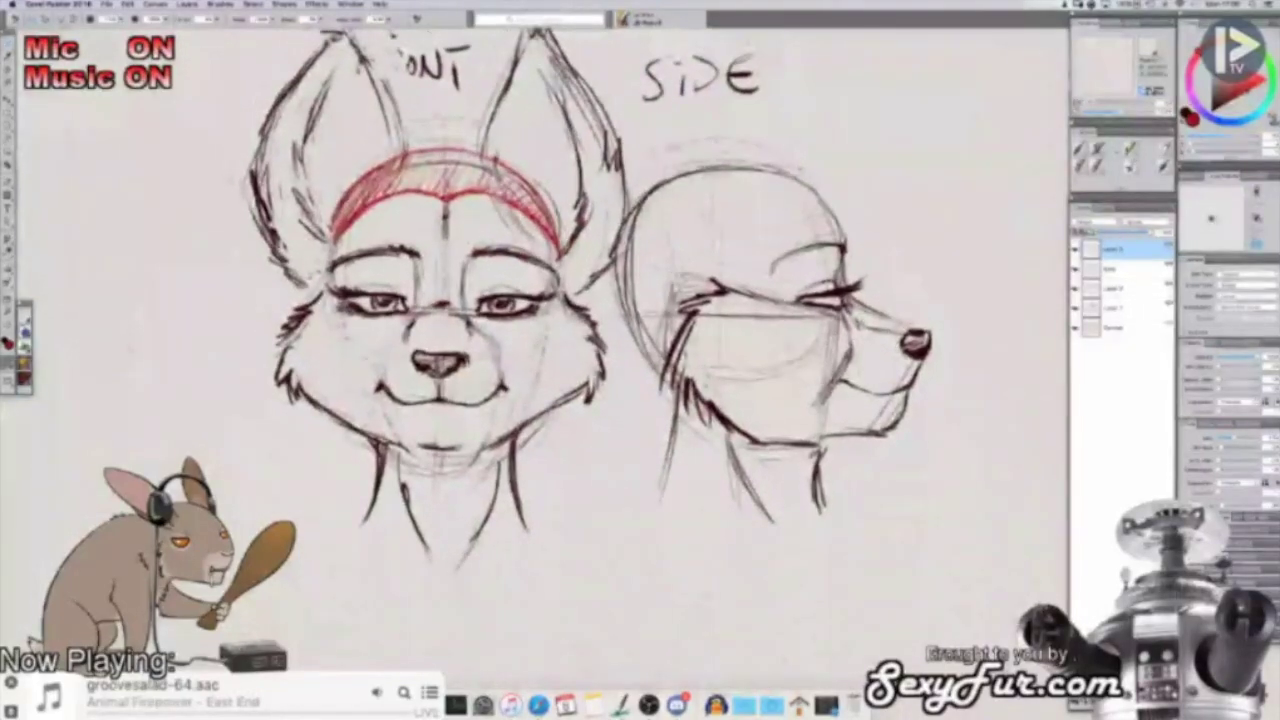
left_click_drag(933, 206, 903, 196)
left_click(1076, 308)
left_click(1076, 308)
left_click(1076, 308)
left_click(1076, 308)
left_click_drag(960, 262, 913, 300)
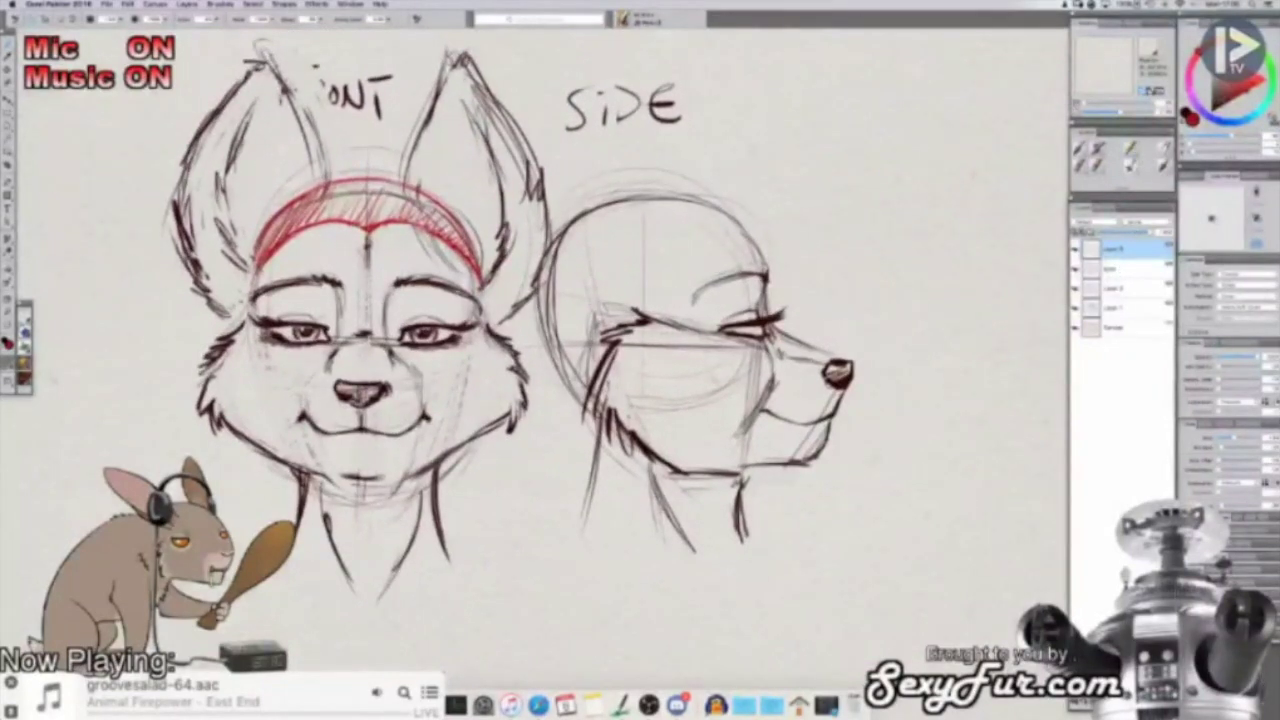
Step: On Layer 2, sketch blue curved guide marks for the ear's base on the side head's skull
left_click(1131, 289)
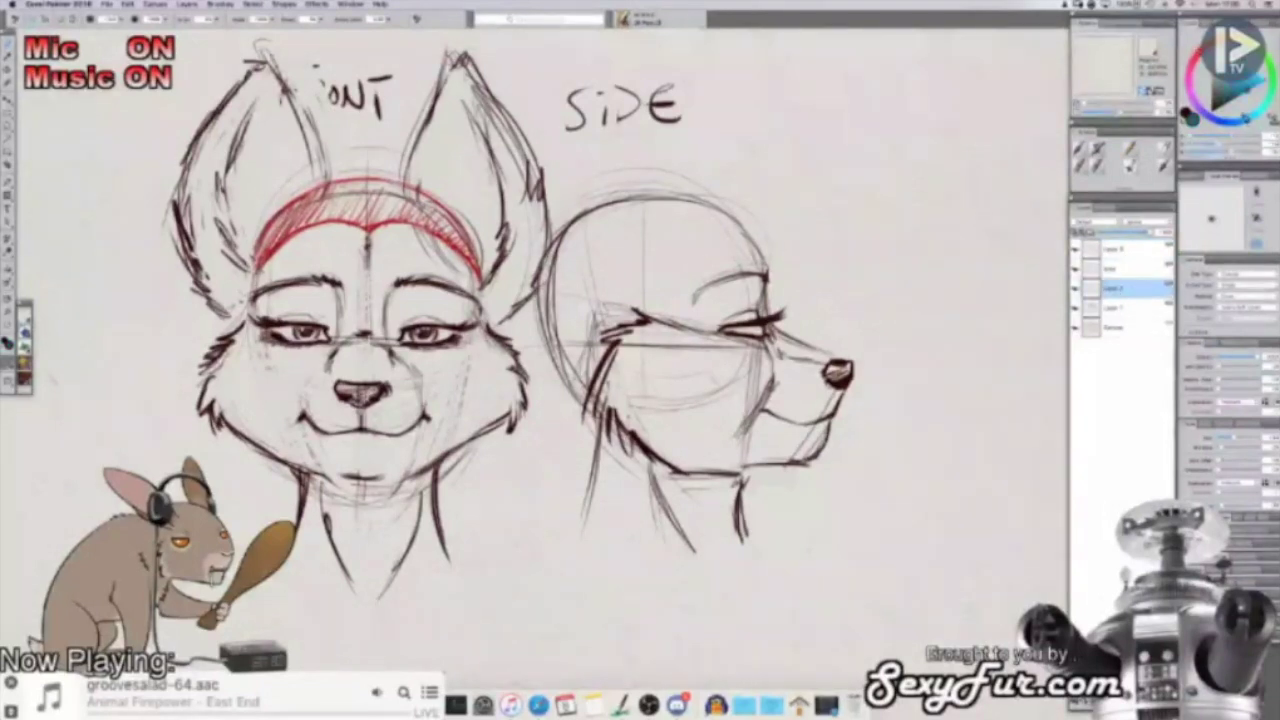
left_click_drag(646, 280, 681, 252)
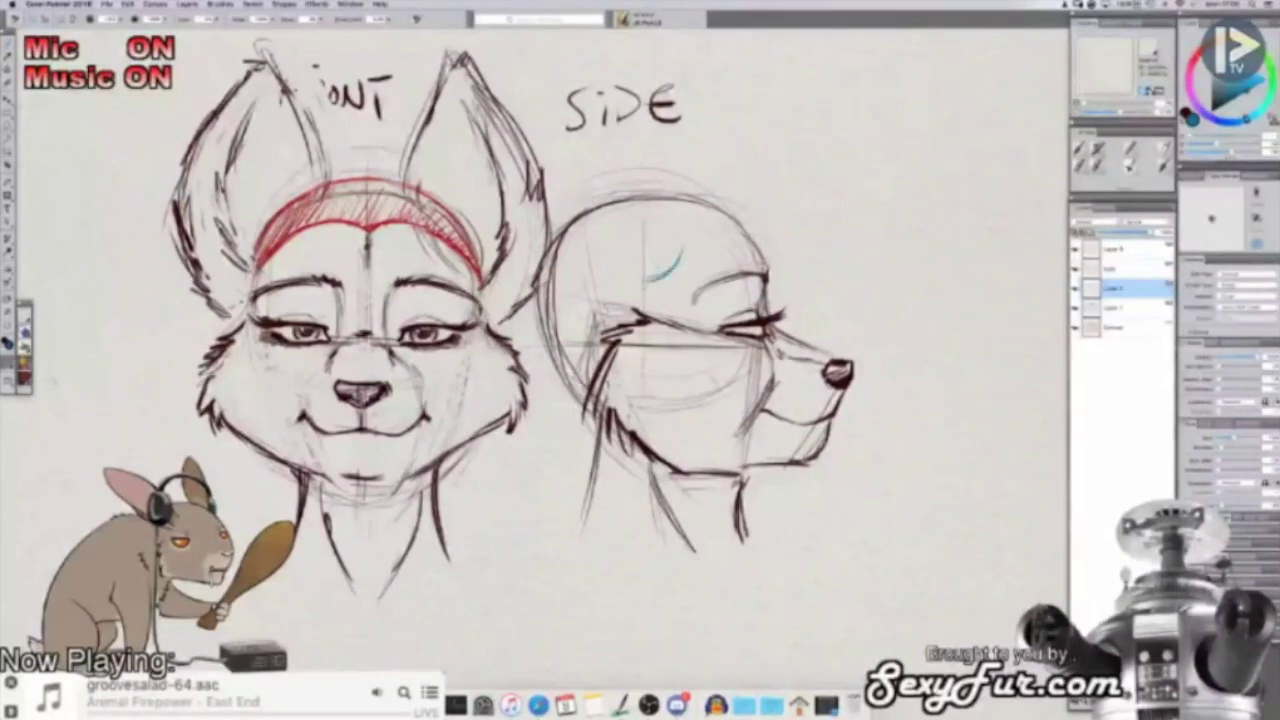
mouse_move(636, 293)
left_mouse_down()
mouse_move(677, 258)
mouse_move(632, 228)
mouse_move(681, 252)
left_mouse_up()
mouse_move(680, 250)
left_mouse_down()
mouse_move(609, 229)
mouse_move(636, 296)
mouse_move(660, 272)
mouse_move(714, 257)
mouse_move(752, 268)
mouse_move(746, 204)
left_mouse_up()
mouse_move(754, 266)
left_mouse_down()
mouse_move(733, 145)
mouse_move(650, 265)
left_mouse_up()
Step: Draw a tall, pointed blue ear with a rounded base on the side head, with a circular guide inside its base
left_click_drag(712, 82, 640, 240)
left_click_drag(695, 115, 635, 300)
mouse_move(640, 255)
left_mouse_down()
mouse_move(705, 340)
mouse_move(650, 205)
mouse_move(688, 126)
left_mouse_up()
mouse_move(668, 170)
left_mouse_down()
mouse_move(704, 80)
mouse_move(738, 210)
left_mouse_up()
mouse_move(705, 92)
left_mouse_down()
mouse_move(744, 194)
mouse_move(700, 338)
left_mouse_up()
left_click_drag(703, 88, 741, 244)
mouse_move(690, 130)
left_mouse_down()
mouse_move(650, 265)
mouse_move(710, 322)
left_mouse_up()
mouse_move(752, 216)
left_mouse_down()
mouse_move(760, 262)
mouse_move(712, 298)
left_mouse_up()
mouse_move(702, 232)
left_mouse_down()
mouse_move(710, 304)
mouse_move(728, 268)
left_mouse_up()
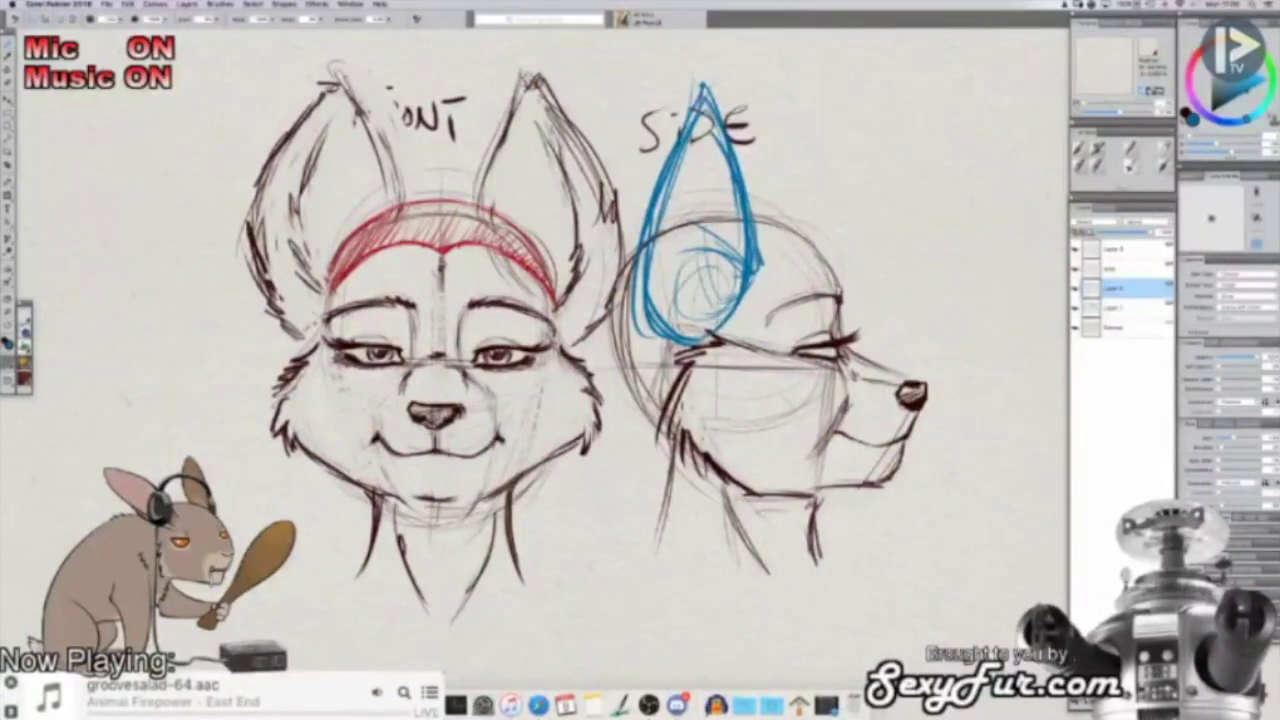
left_click_drag(738, 200, 748, 250)
Step: On Layer 3, draw the side head's hairline in red from the top of the forehead down to the front of the ear
left_click(1134, 250)
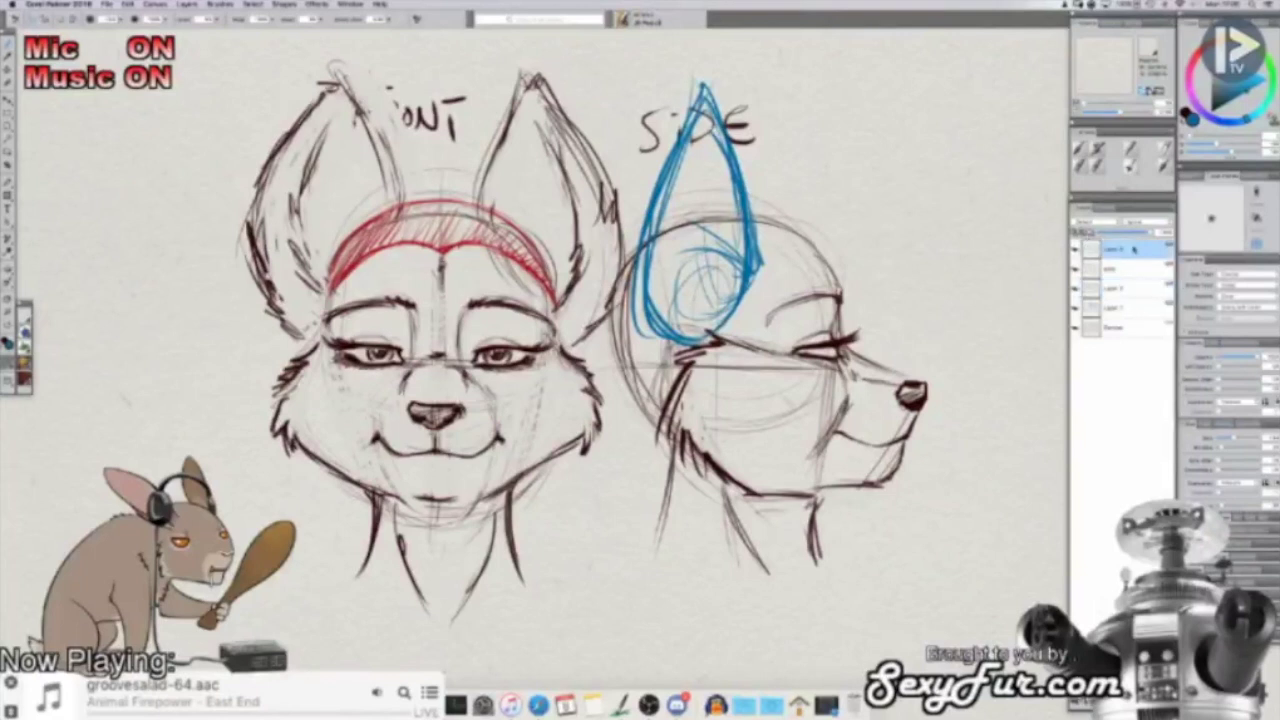
left_click(1191, 65)
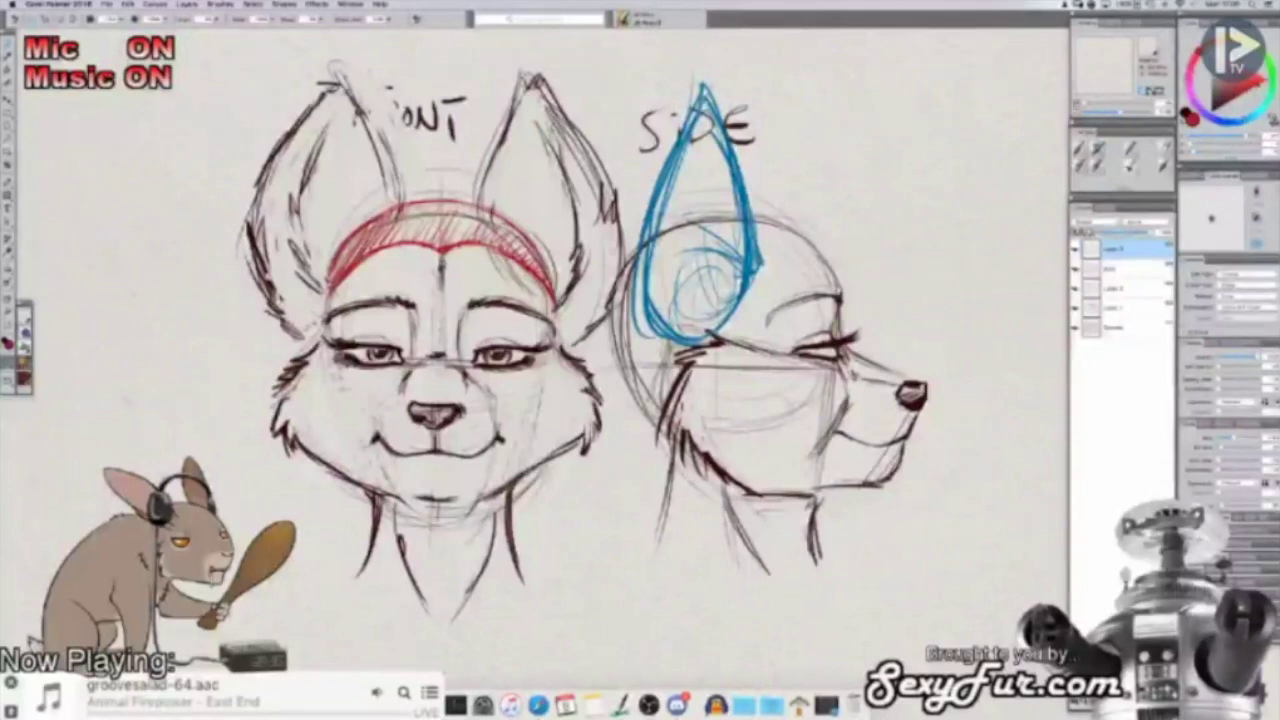
mouse_move(742, 300)
left_mouse_down()
mouse_move(745, 302)
mouse_move(756, 316)
mouse_move(778, 263)
mouse_move(816, 244)
mouse_move(757, 243)
left_mouse_up()
left_click_drag(803, 235, 760, 267)
mouse_move(790, 254)
left_mouse_down()
mouse_move(750, 281)
mouse_move(746, 302)
left_mouse_up()
Step: Outline the back of the side head's skull in red down to the nape and hatch the area behind the ear
left_click_drag(628, 266, 612, 390)
mouse_move(616, 344)
left_mouse_down()
mouse_move(621, 411)
mouse_move(670, 478)
left_mouse_up()
left_click_drag(640, 418, 674, 464)
mouse_move(672, 366)
left_mouse_down()
mouse_move(668, 458)
mouse_move(666, 414)
left_mouse_up()
mouse_move(644, 290)
left_mouse_down()
mouse_move(620, 312)
mouse_move(620, 334)
left_mouse_up()
mouse_move(668, 322)
left_mouse_down()
mouse_move(620, 368)
mouse_move(636, 378)
left_mouse_up()
mouse_move(680, 358)
left_mouse_down()
mouse_move(632, 418)
mouse_move(656, 452)
mouse_move(609, 340)
mouse_move(612, 364)
left_mouse_up()
mouse_move(660, 460)
left_mouse_down()
mouse_move(702, 400)
mouse_move(653, 441)
left_mouse_up()
mouse_move(697, 396)
left_mouse_down()
mouse_move(625, 446)
mouse_move(626, 418)
left_mouse_up()
left_click_drag(670, 374, 641, 482)
Step: Add loose red hair strands sweeping outward from the side head's forehead hairline
left_click_drag(832, 294, 881, 250)
mouse_move(836, 294)
left_mouse_down()
mouse_move(936, 264)
mouse_move(855, 244)
mouse_move(864, 195)
left_mouse_up()
left_click_drag(789, 256, 802, 190)
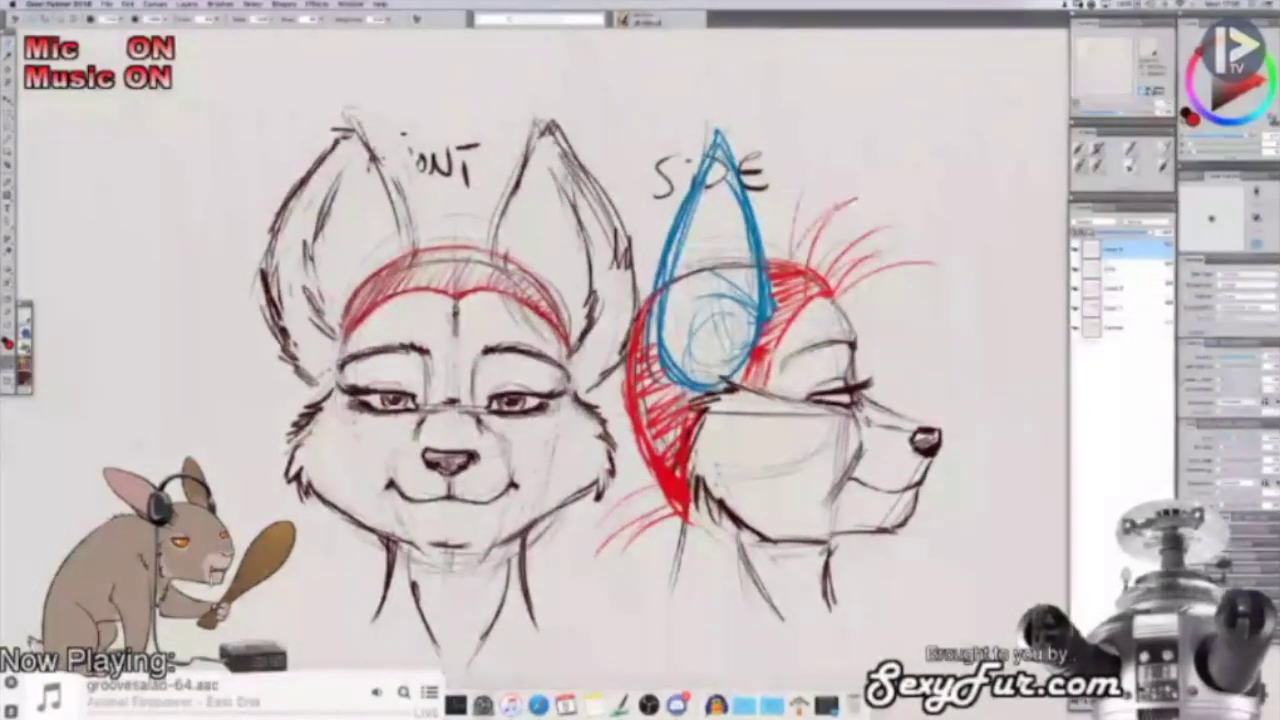
Step: Save the drawing
left_click_drag(690, 268, 792, 235)
left_click_drag(700, 470, 613, 405)
key("super+minus")
left_click_drag(614, 458, 673, 474)
key("super+s")
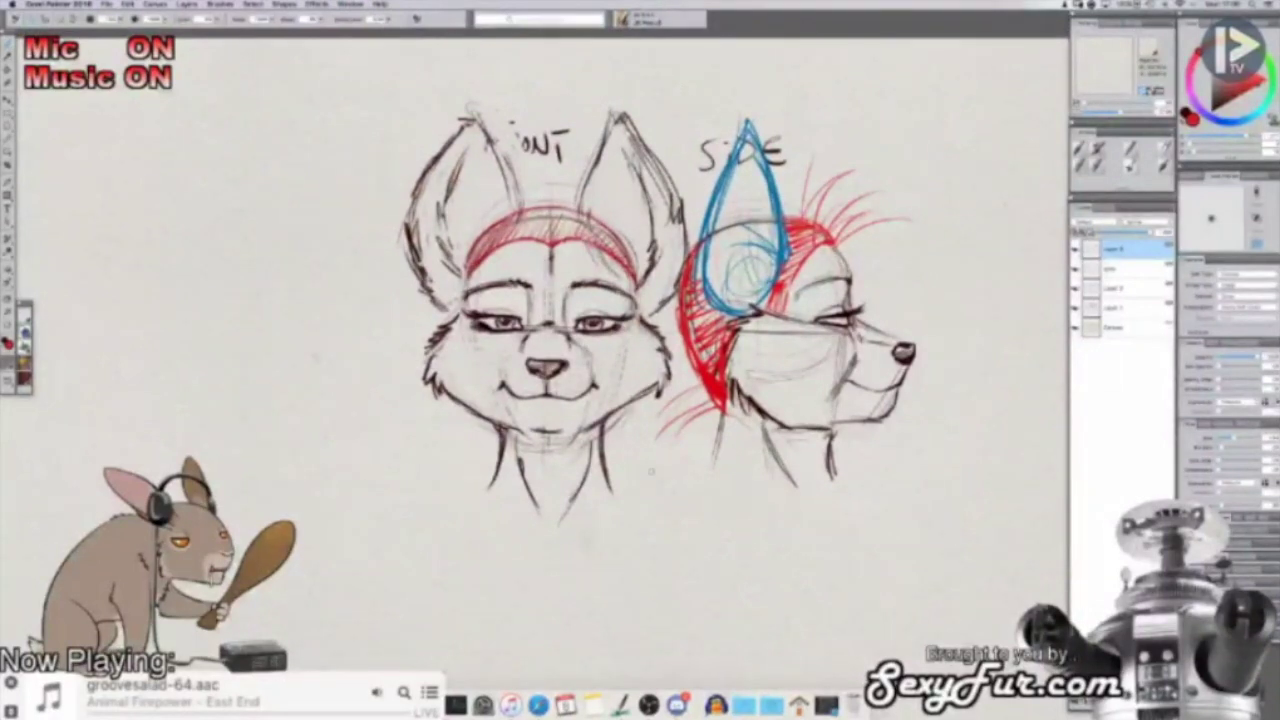
Step: Draw a green C-shaped curve with a small loop at the base of the side head's ear
scroll(664, 407, "up", 2)
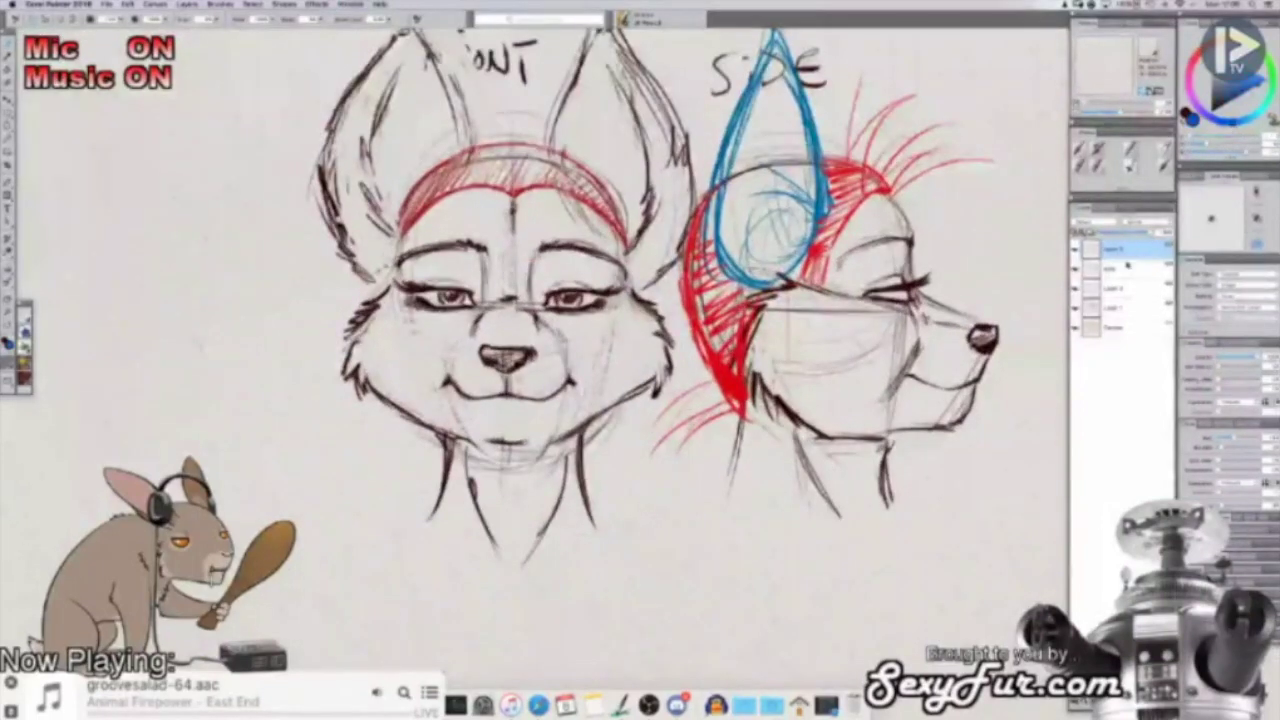
left_click(1270, 71)
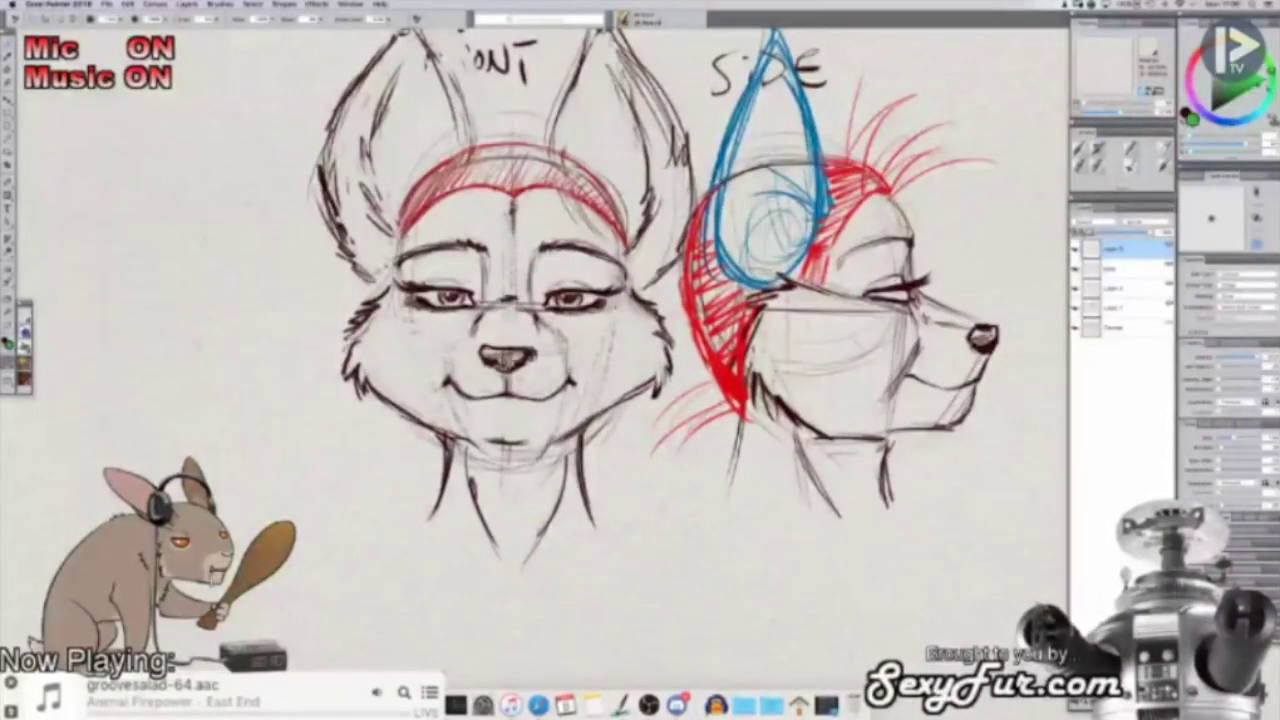
mouse_move(802, 279)
left_mouse_down()
mouse_move(787, 254)
mouse_move(754, 249)
mouse_move(742, 266)
mouse_move(757, 342)
mouse_move(779, 353)
mouse_move(796, 343)
mouse_move(753, 335)
mouse_move(742, 284)
mouse_move(770, 246)
mouse_move(799, 276)
left_mouse_up()
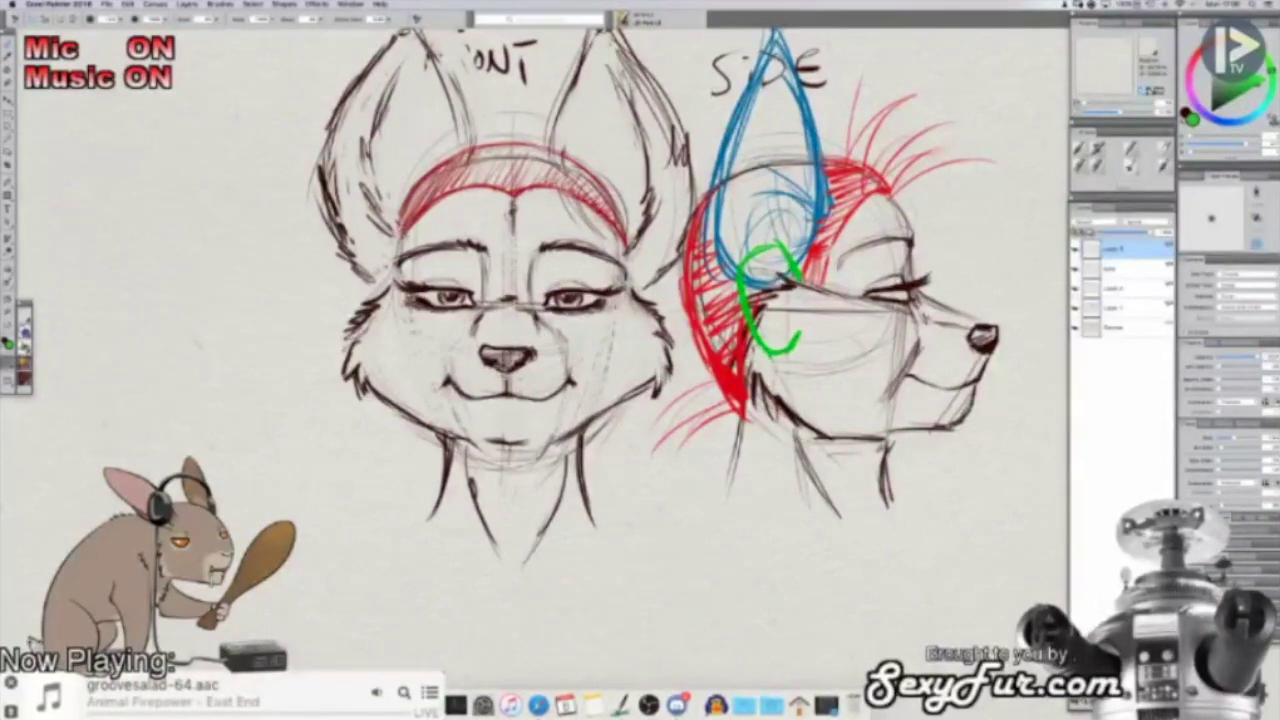
mouse_move(770, 297)
left_mouse_down()
mouse_move(783, 308)
mouse_move(757, 278)
mouse_move(775, 279)
left_mouse_up()
left_click_drag(900, 411, 822, 461)
key("super+minus")
left_click_drag(953, 420, 945, 394)
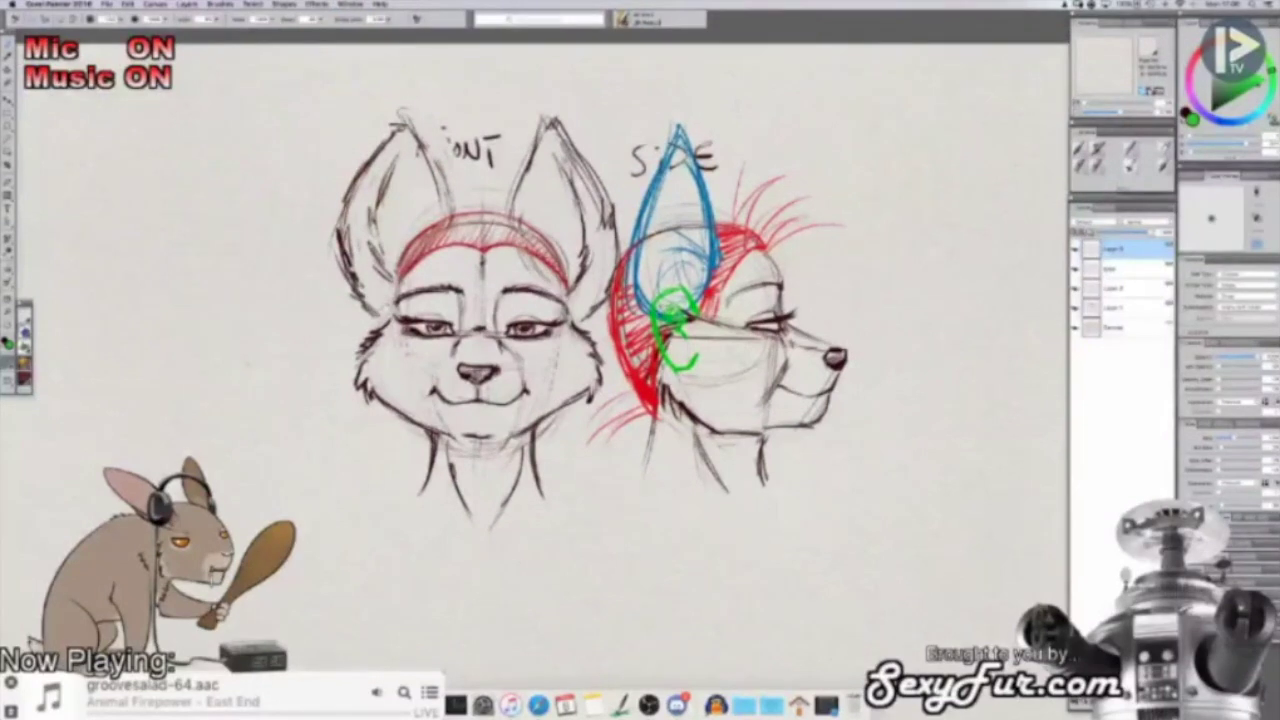
left_click_drag(879, 327, 899, 341)
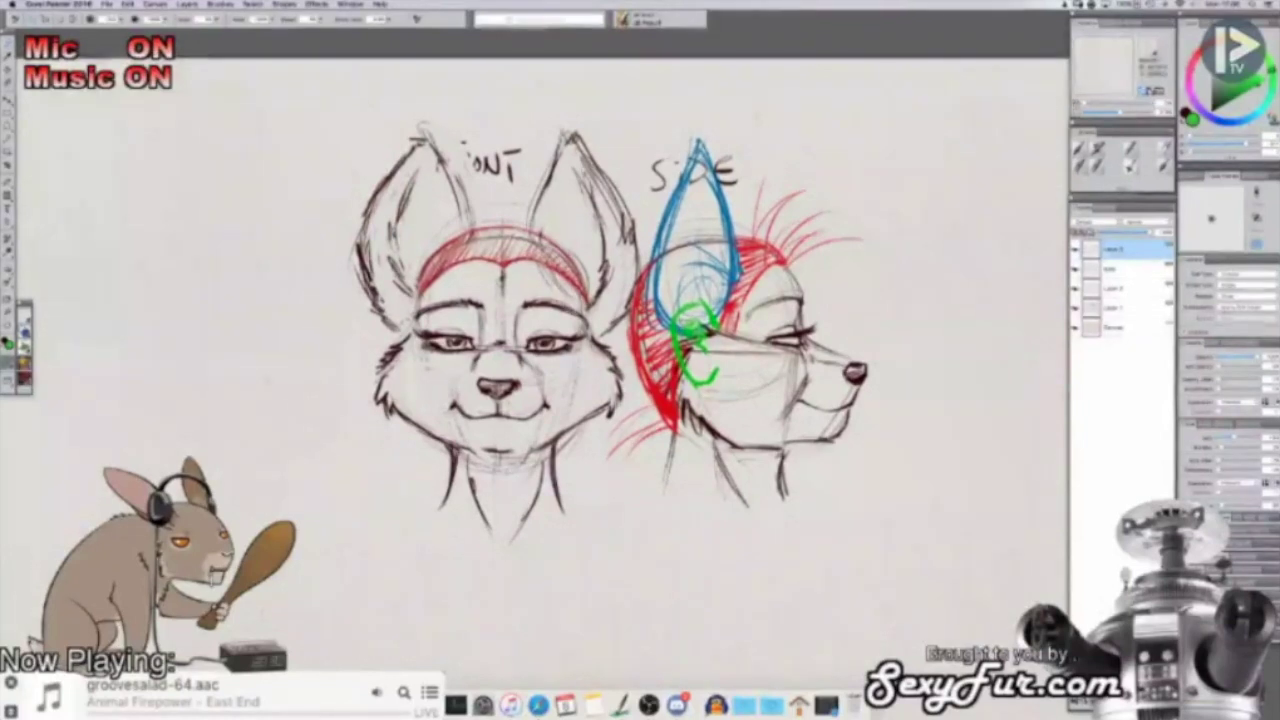
mouse_move(881, 293)
left_mouse_down()
mouse_move(894, 237)
mouse_move(911, 229)
mouse_move(908, 249)
left_mouse_up()
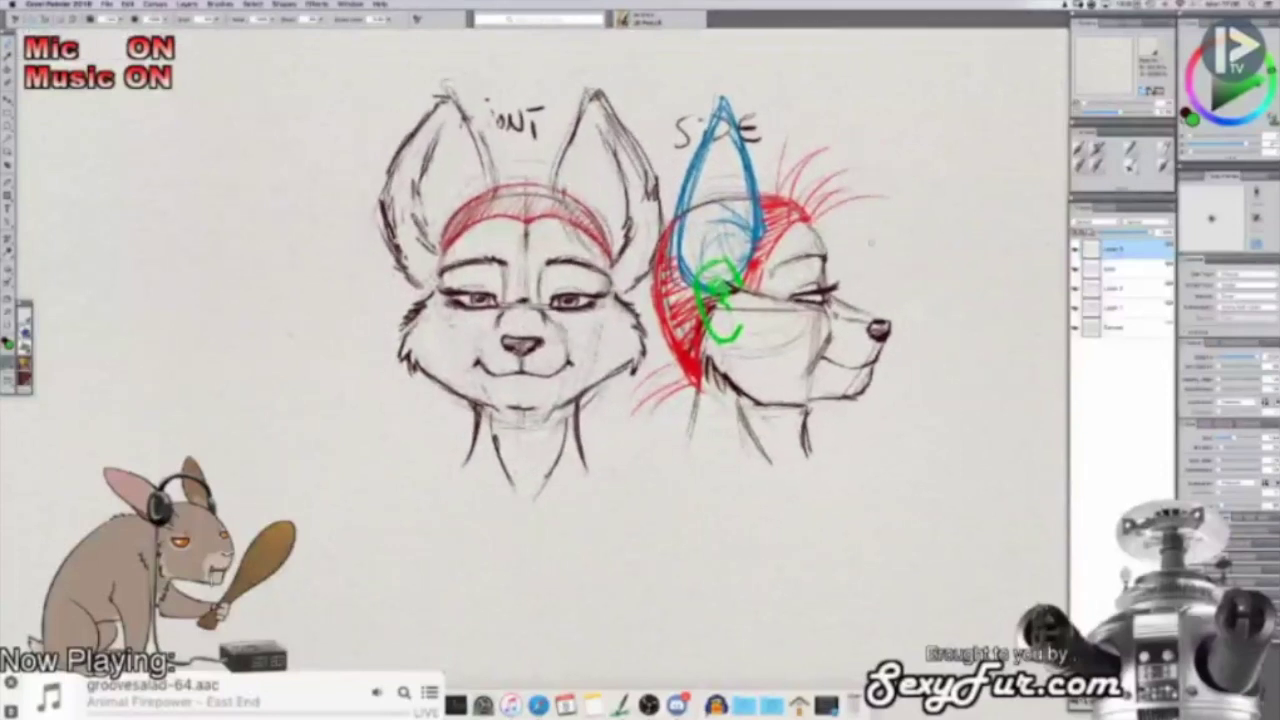
left_click_drag(852, 249, 881, 254)
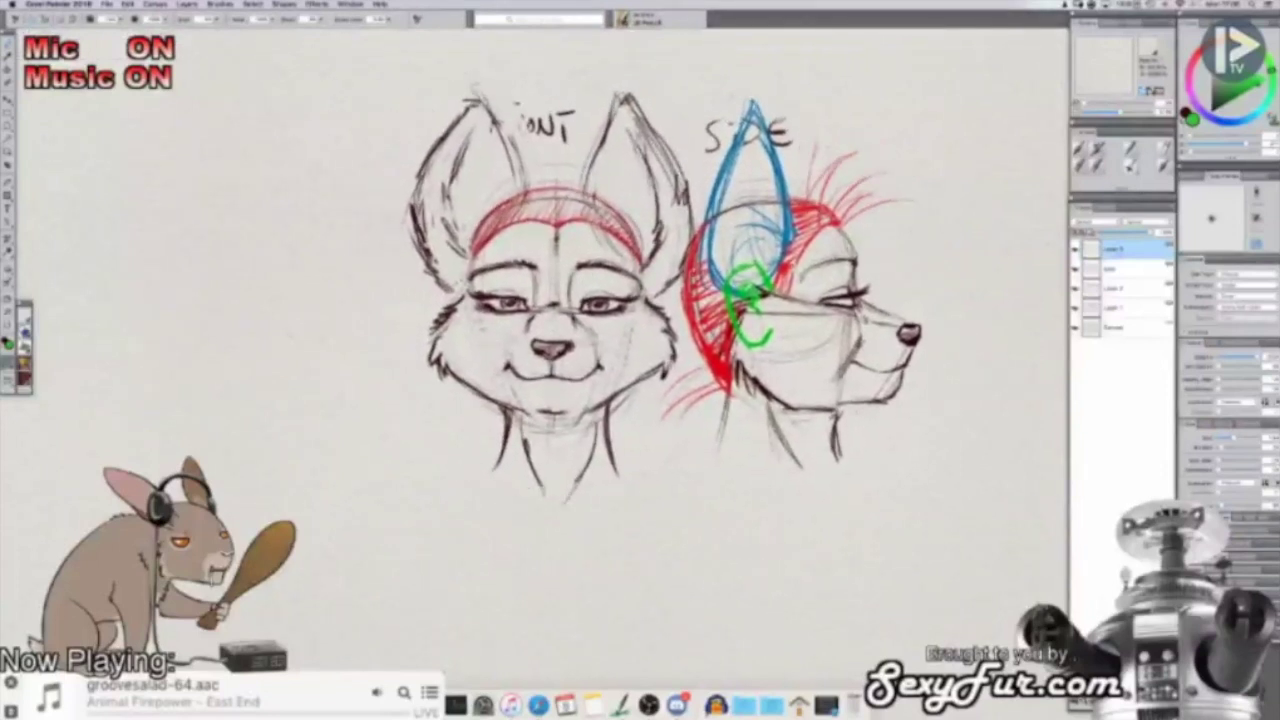
left_click_drag(990, 265, 951, 269)
Step: Sketch a light round cranium in a near-black colour for a third head in the blank area below the front and side heads
left_click(1185, 119)
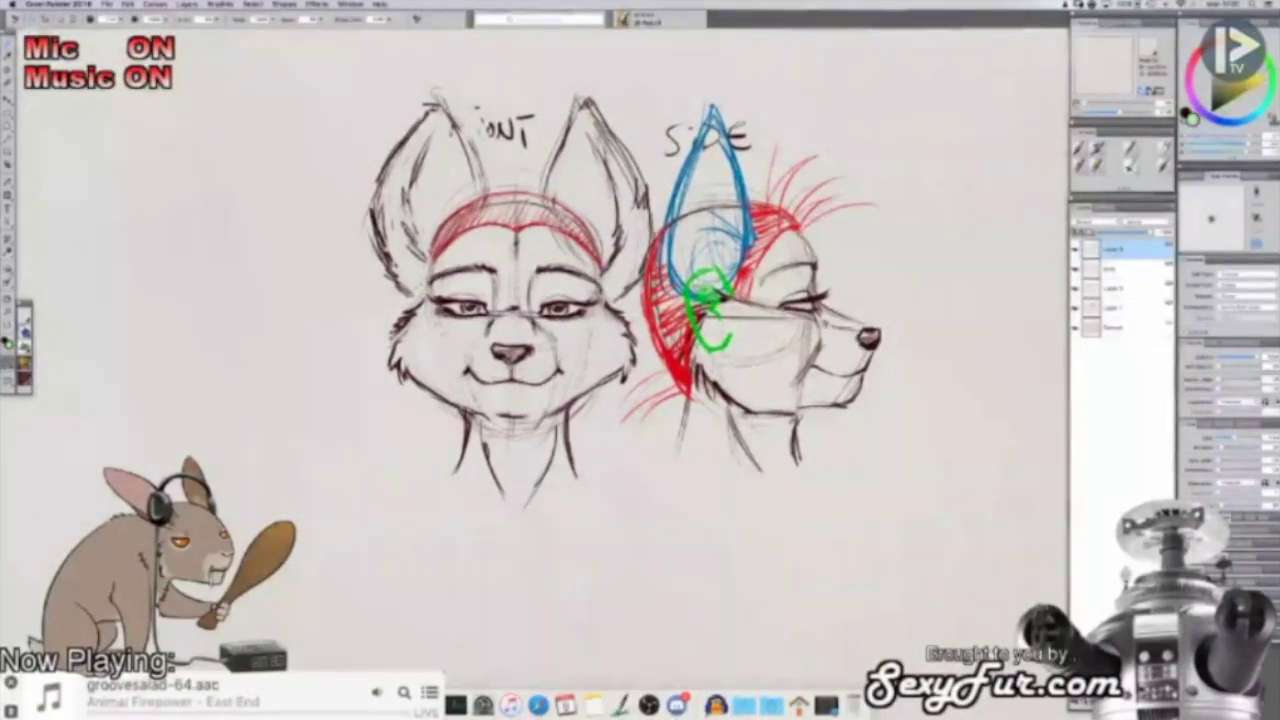
left_click_drag(934, 207, 991, 196)
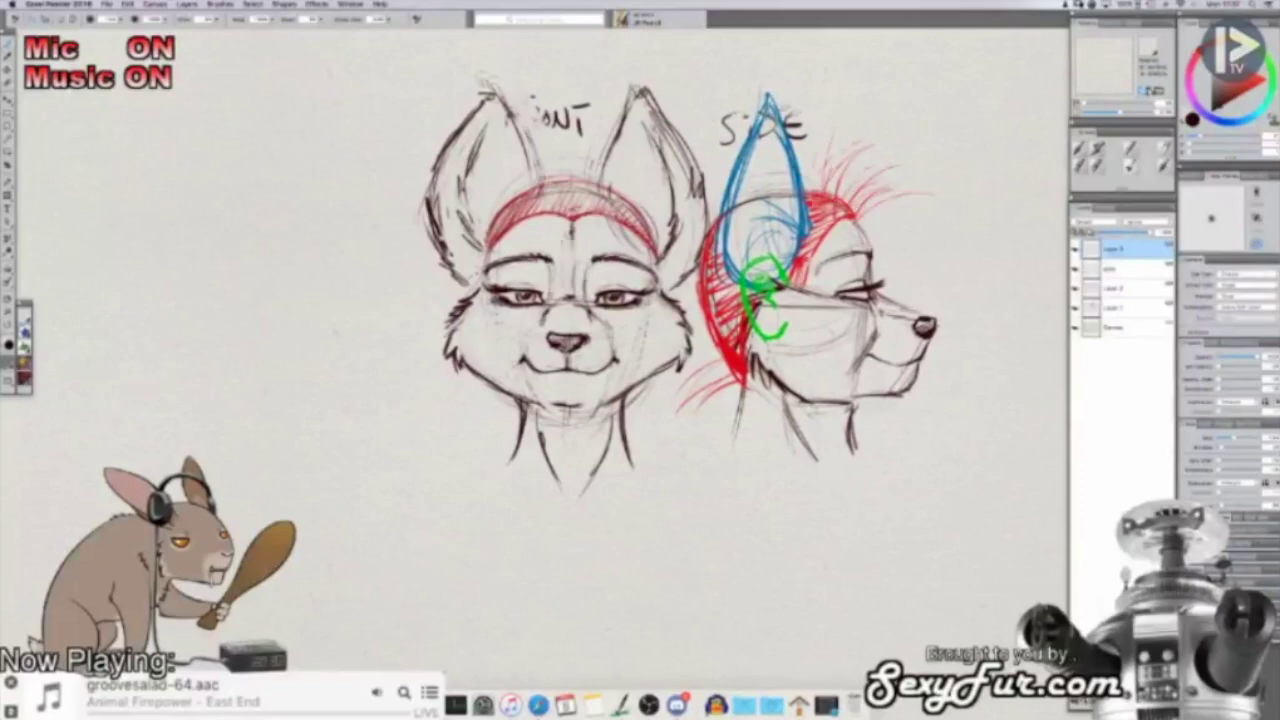
scroll(940, 355, "right", 5)
scroll(843, 409, "right", 6)
scroll(638, 328, "down", 5)
scroll(680, 325, "left", 5)
left_click_drag(695, 324, 691, 322)
mouse_move(598, 317)
left_mouse_down()
mouse_move(608, 417)
mouse_move(648, 432)
left_mouse_up()
mouse_move(710, 315)
left_mouse_down()
mouse_move(640, 302)
mouse_move(586, 395)
mouse_move(711, 432)
mouse_move(658, 338)
left_mouse_up()
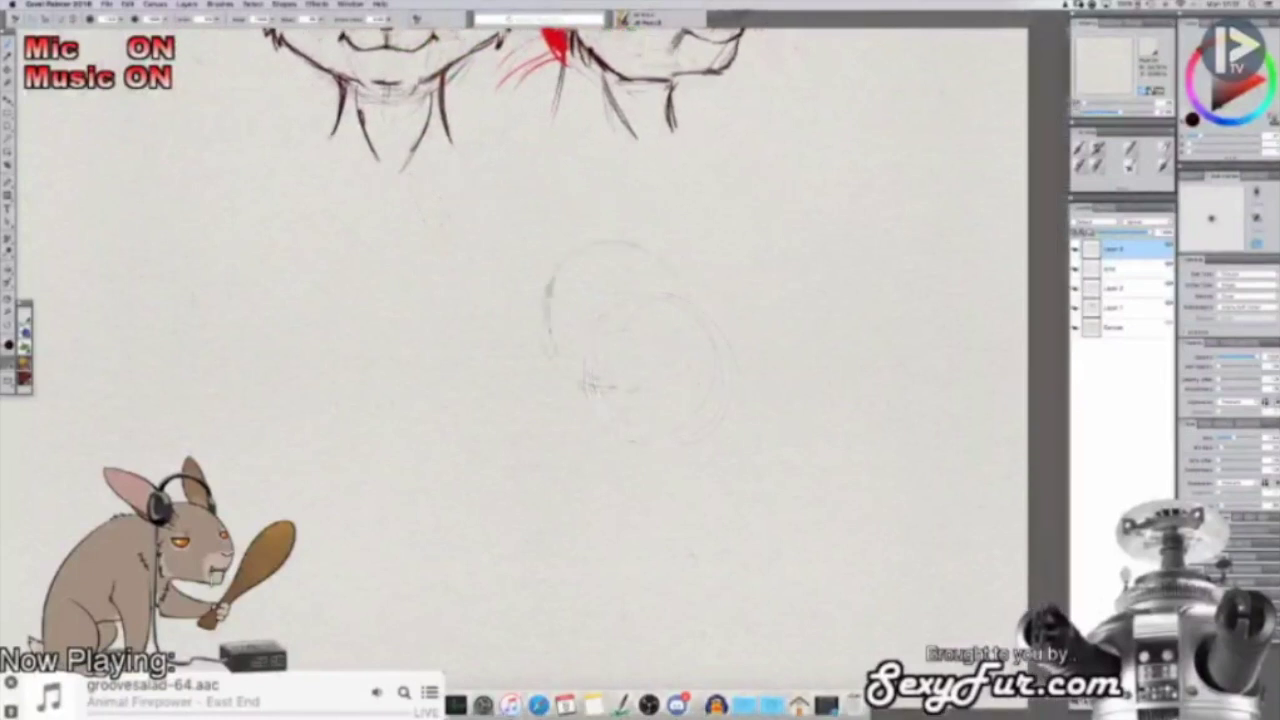
Step: Add the third head's tapering jaw sides, flat chin, vertical centre line and curved horizontal eye line
left_click_drag(554, 287, 573, 436)
left_click_drag(559, 330, 563, 420)
left_click_drag(548, 307, 554, 390)
mouse_move(549, 345)
left_mouse_down()
mouse_move(620, 437)
mouse_move(638, 440)
mouse_move(670, 372)
left_mouse_up()
left_click_drag(628, 438, 687, 300)
mouse_move(656, 388)
left_mouse_down()
mouse_move(652, 264)
mouse_move(587, 330)
mouse_move(592, 436)
left_mouse_up()
left_click_drag(560, 348, 684, 348)
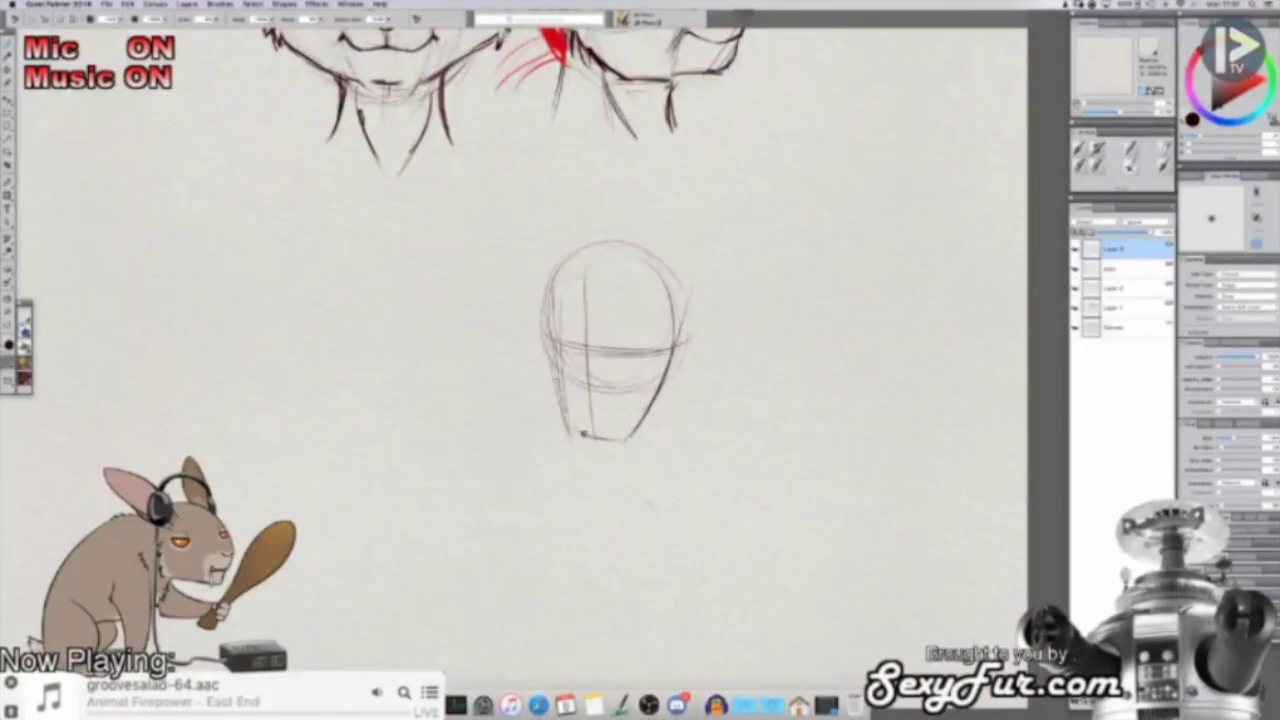
Step: Sketch the back edge of the third head's skull and short lines for the neck
left_click_drag(680, 366, 690, 316)
left_click_drag(672, 412, 679, 440)
mouse_move(596, 442)
left_mouse_down()
mouse_move(585, 487)
mouse_move(659, 455)
left_mouse_up()
left_click_drag(673, 394, 683, 432)
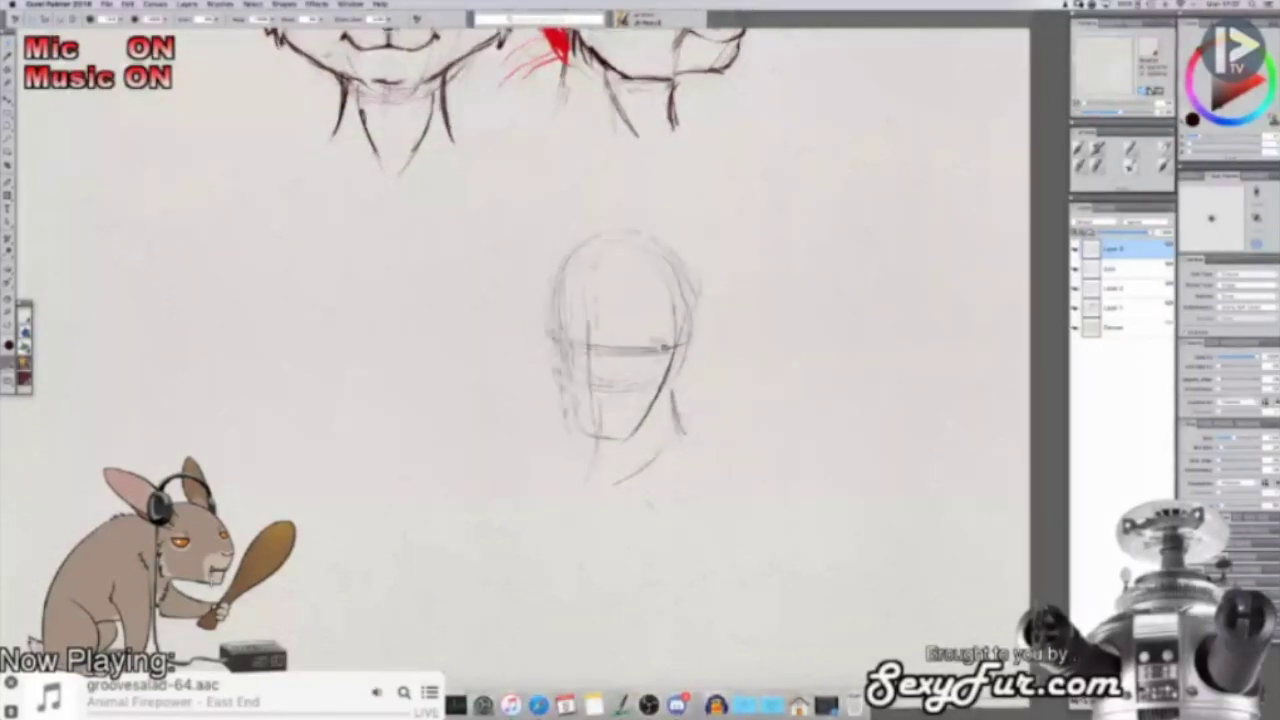
Step: Draw the third head's far cheek as an angled bulge outside the jaw, curving down into the chin
scroll(676, 288, "down", 3)
scroll(676, 288, "left", 3)
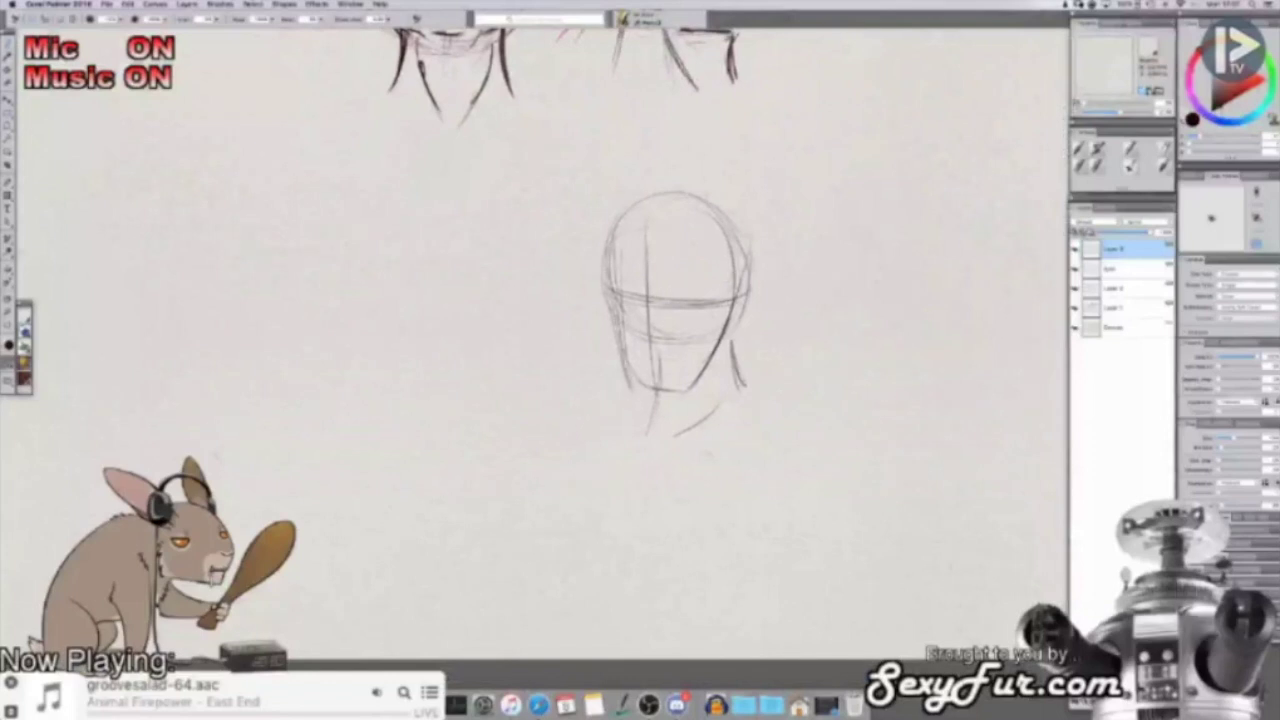
scroll(614, 345, "left", 2)
scroll(614, 345, "down", 1)
left_click_drag(618, 289, 500, 312)
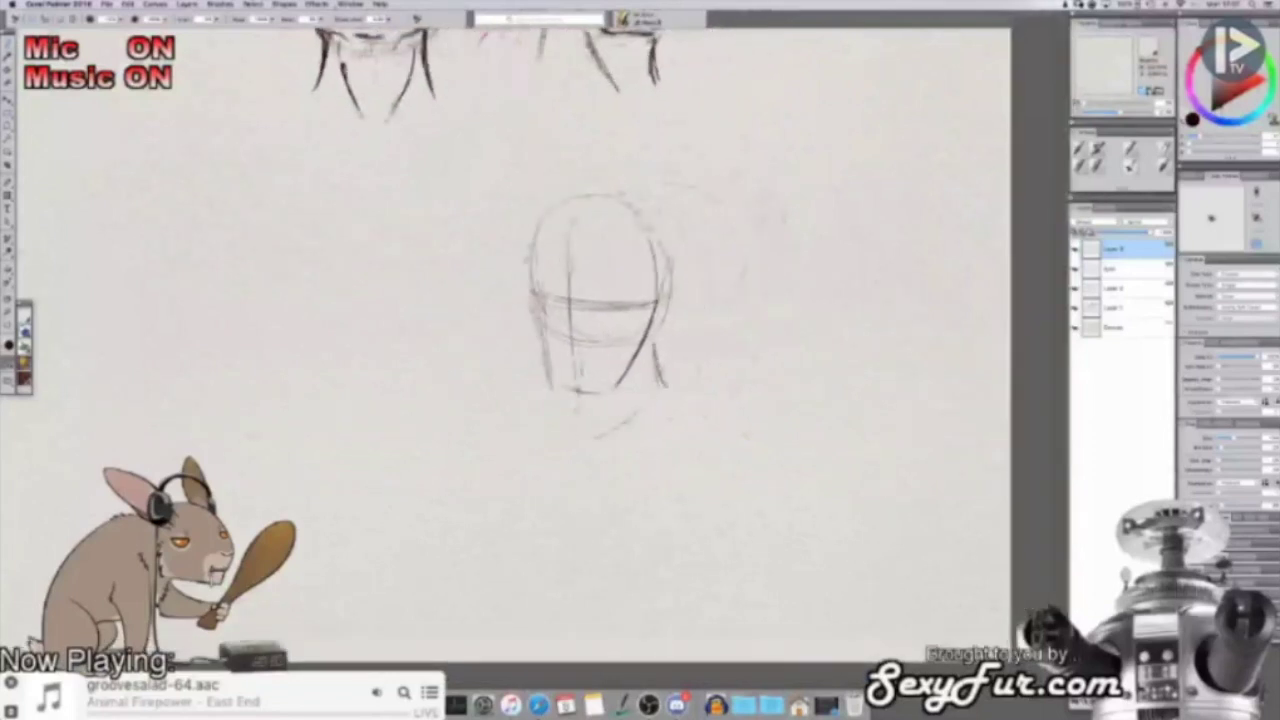
key("super+plus")
left_click_drag(541, 258, 553, 258)
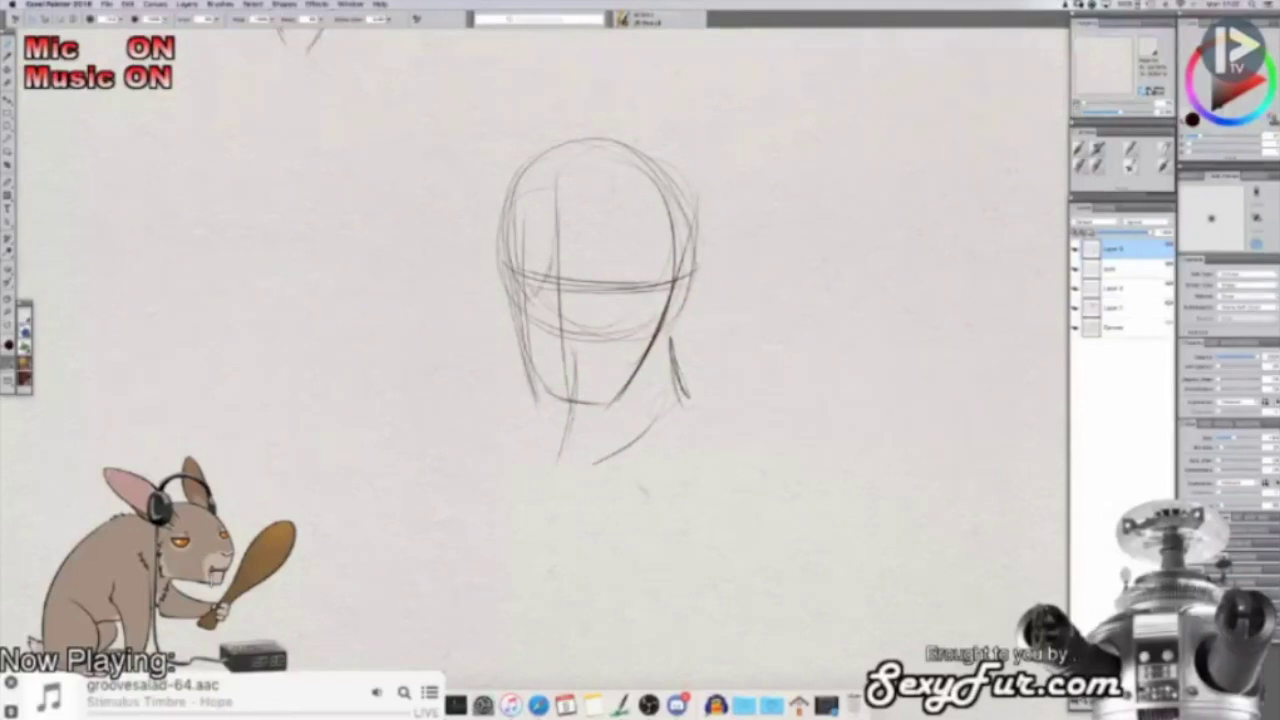
mouse_move(492, 330)
left_mouse_down()
mouse_move(530, 400)
mouse_move(552, 394)
mouse_move(505, 364)
mouse_move(555, 396)
mouse_move(606, 386)
left_mouse_up()
mouse_move(522, 294)
left_mouse_down()
mouse_move(492, 318)
mouse_move(508, 355)
left_mouse_up()
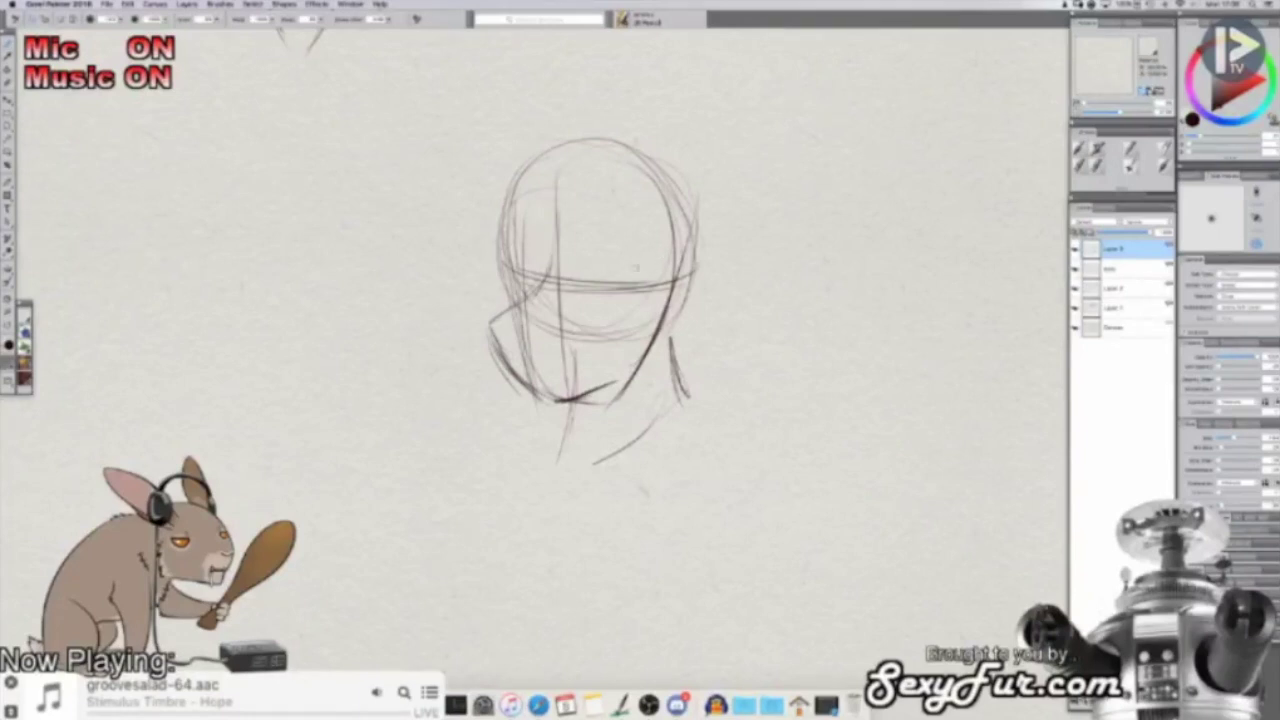
Step: Outline the third head's near cheek with a pointed tip and add a small spike at the far temple
mouse_move(664, 262)
left_mouse_down()
mouse_move(700, 276)
mouse_move(715, 342)
mouse_move(662, 372)
left_mouse_up()
left_click_drag(634, 382, 686, 356)
mouse_move(504, 214)
left_mouse_down()
mouse_move(506, 254)
mouse_move(486, 284)
mouse_move(496, 306)
left_mouse_up()
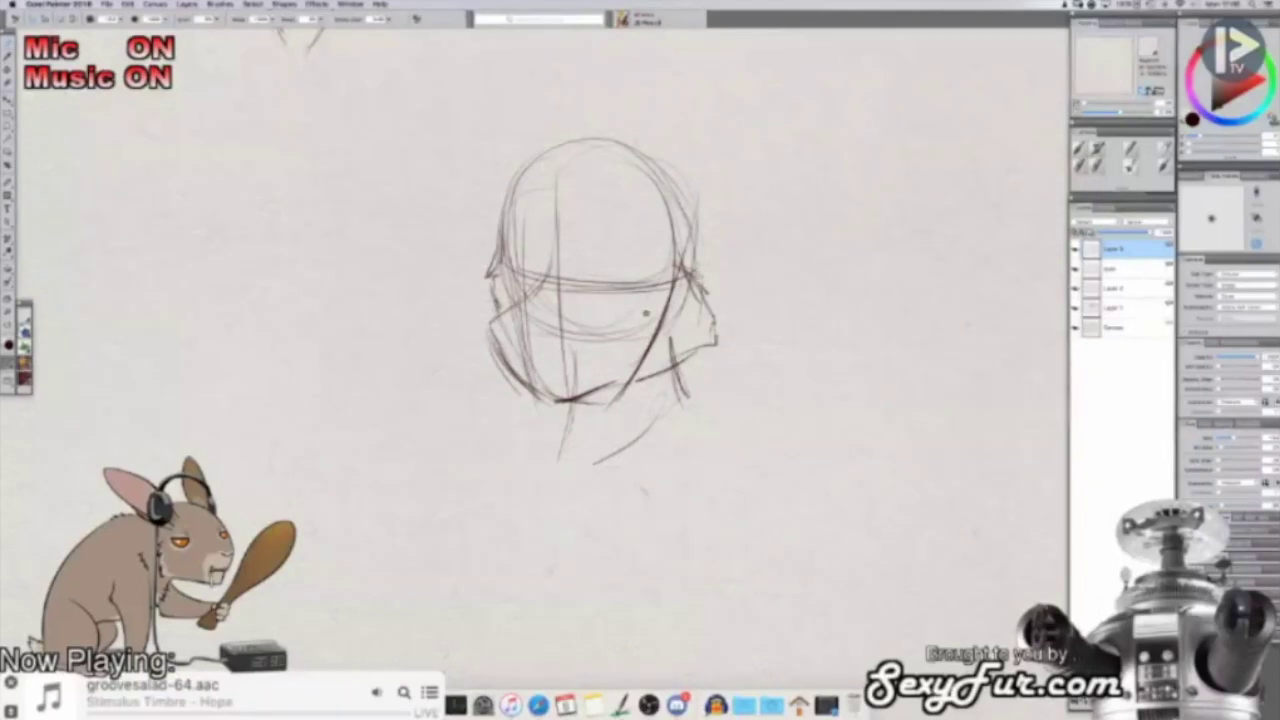
Step: Darken two short segments on the third head's eye line and arch a brow socket above each one
left_click_drag(595, 214, 609, 195)
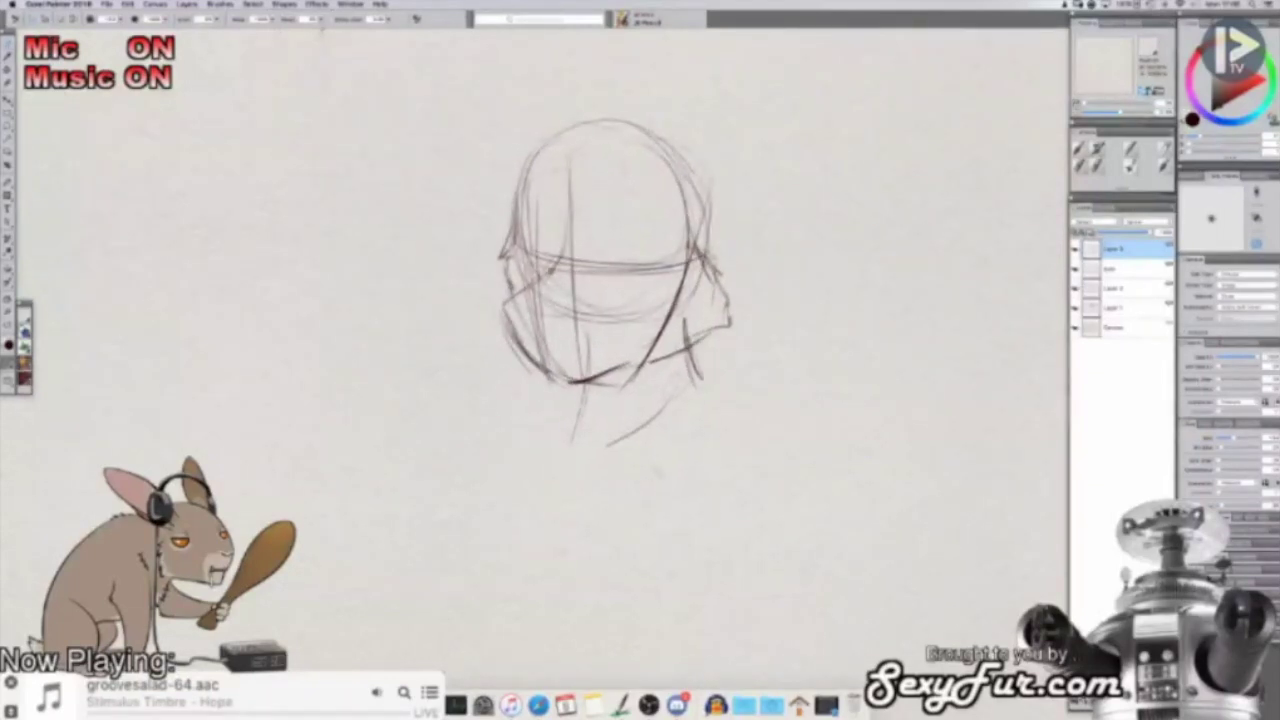
left_click_drag(584, 265, 646, 266)
left_click_drag(522, 253, 548, 262)
left_click_drag(647, 253, 642, 230)
left_click_drag(549, 244, 560, 206)
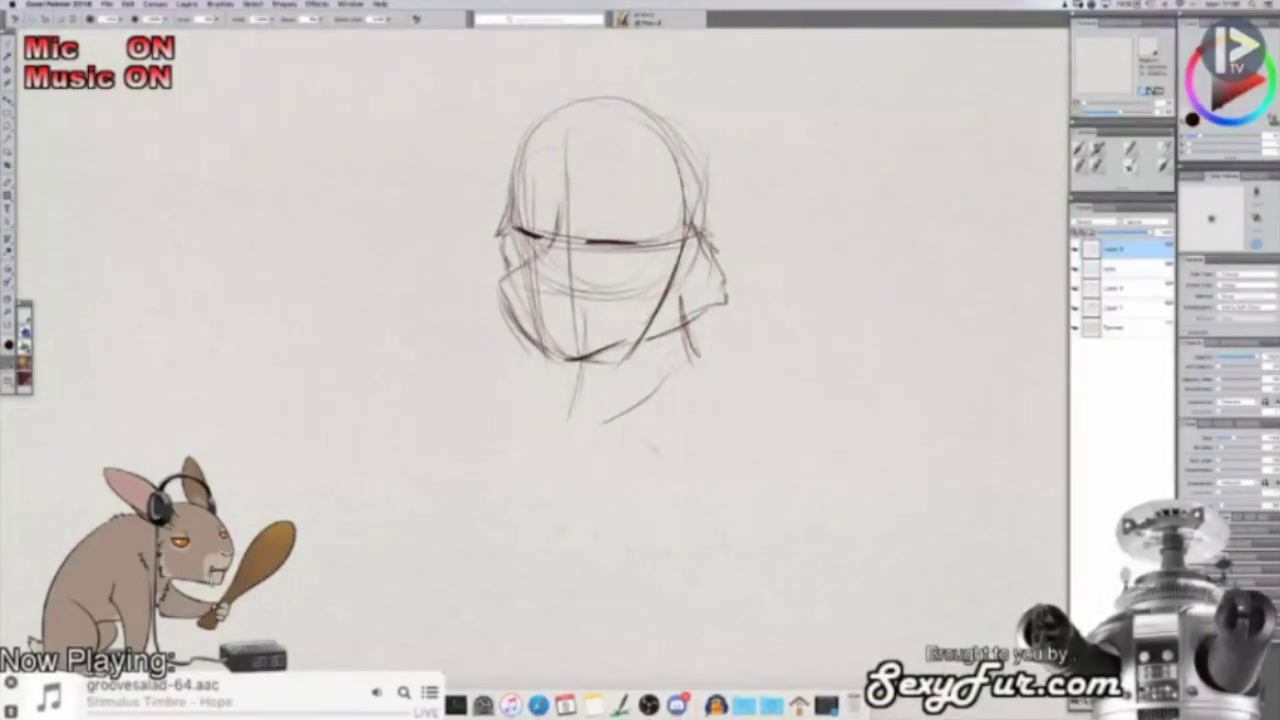
mouse_move(578, 236)
left_mouse_down()
mouse_move(599, 192)
mouse_move(656, 221)
mouse_move(592, 195)
mouse_move(582, 214)
mouse_move(596, 190)
mouse_move(658, 226)
left_mouse_up()
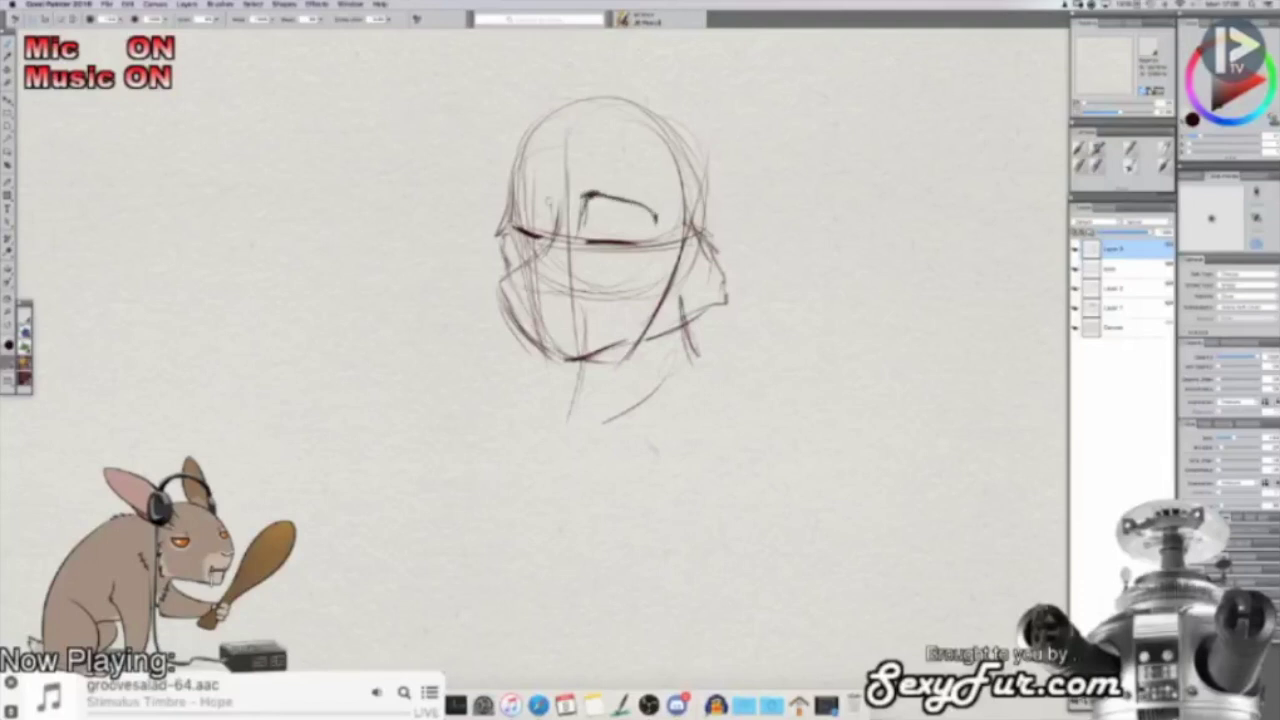
mouse_move(546, 191)
left_mouse_down()
mouse_move(555, 232)
mouse_move(526, 188)
mouse_move(510, 192)
left_mouse_up()
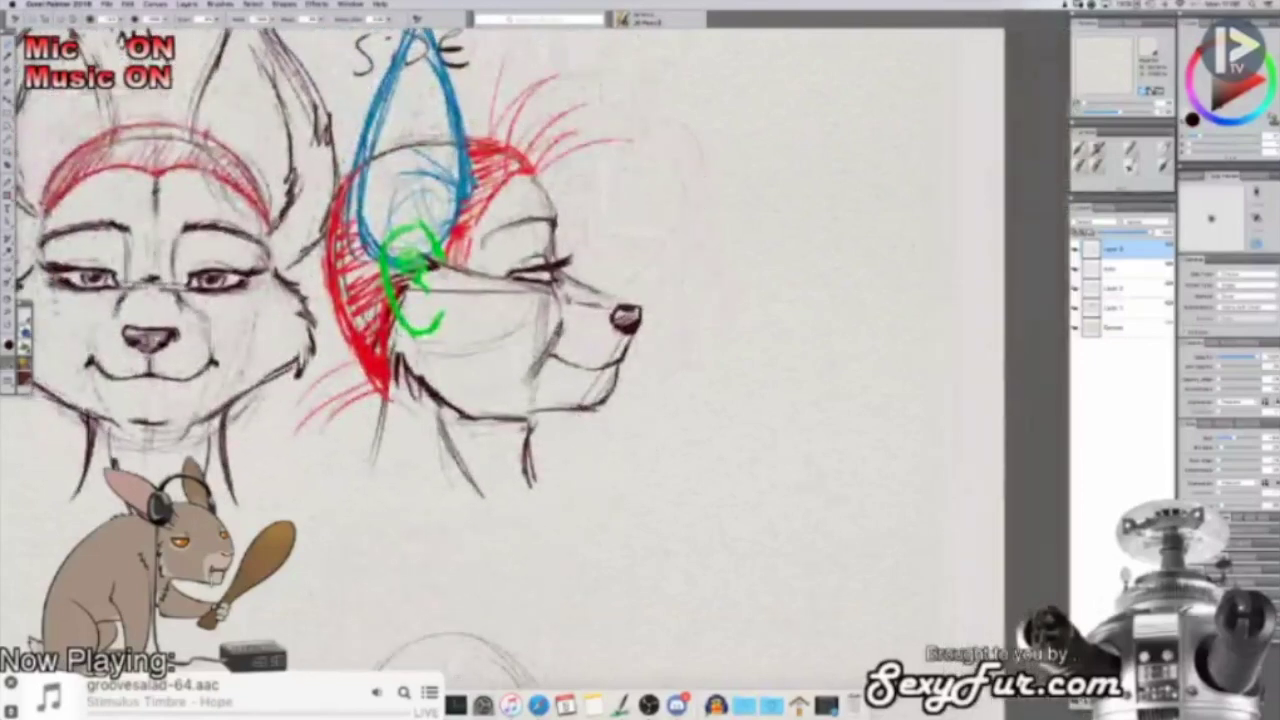
Step: Add a small curved arrow at the side head's nose bridge, and darken the third head's far brow contour
mouse_move(567, 184)
left_mouse_down()
mouse_move(583, 218)
mouse_move(562, 248)
mouse_move(578, 237)
left_mouse_up()
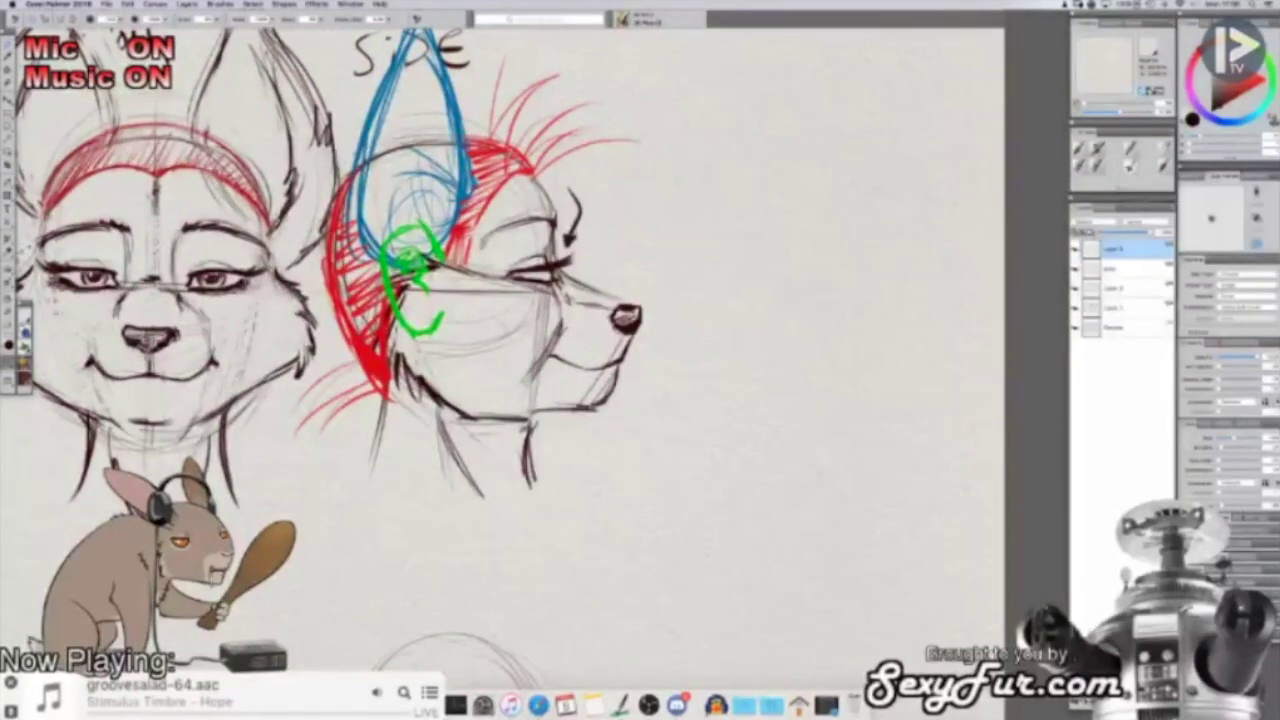
mouse_move(449, 647)
left_mouse_down()
mouse_move(496, 437)
mouse_move(573, 218)
left_mouse_up()
key("super+plus")
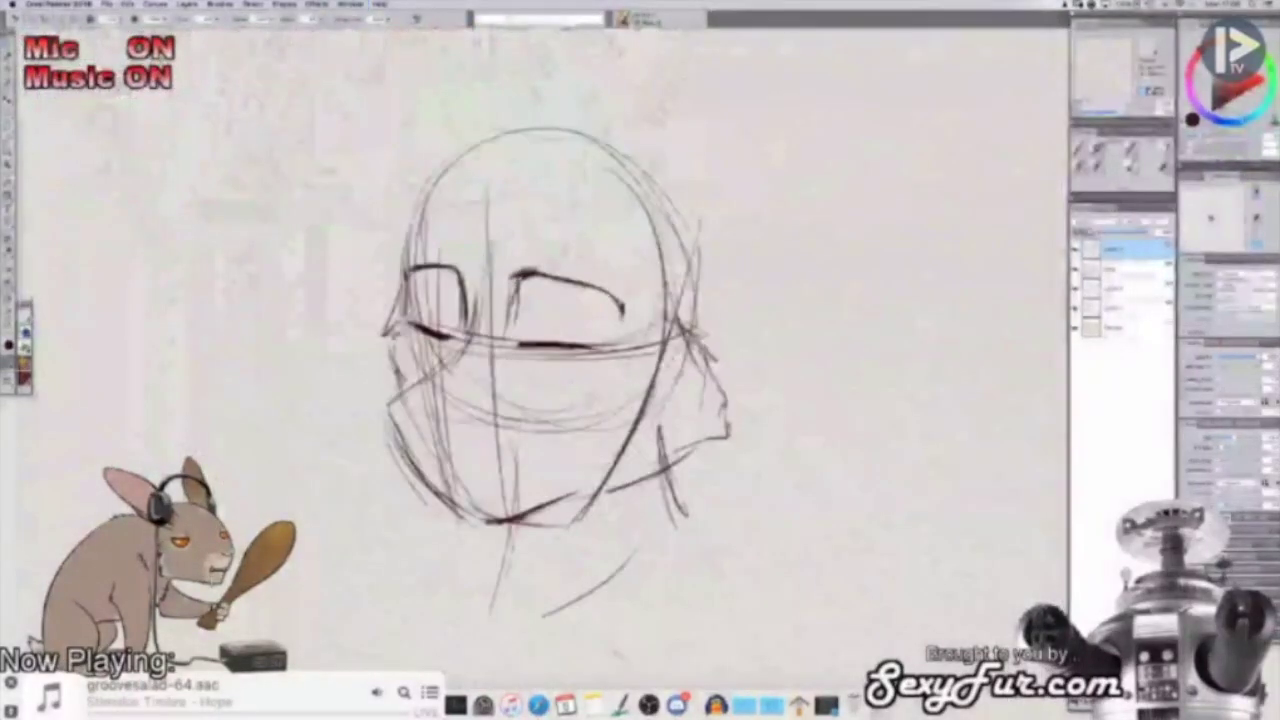
left_click_drag(402, 262, 404, 320)
mouse_move(404, 268)
left_mouse_down()
mouse_move(423, 195)
mouse_move(402, 285)
mouse_move(419, 226)
left_mouse_up()
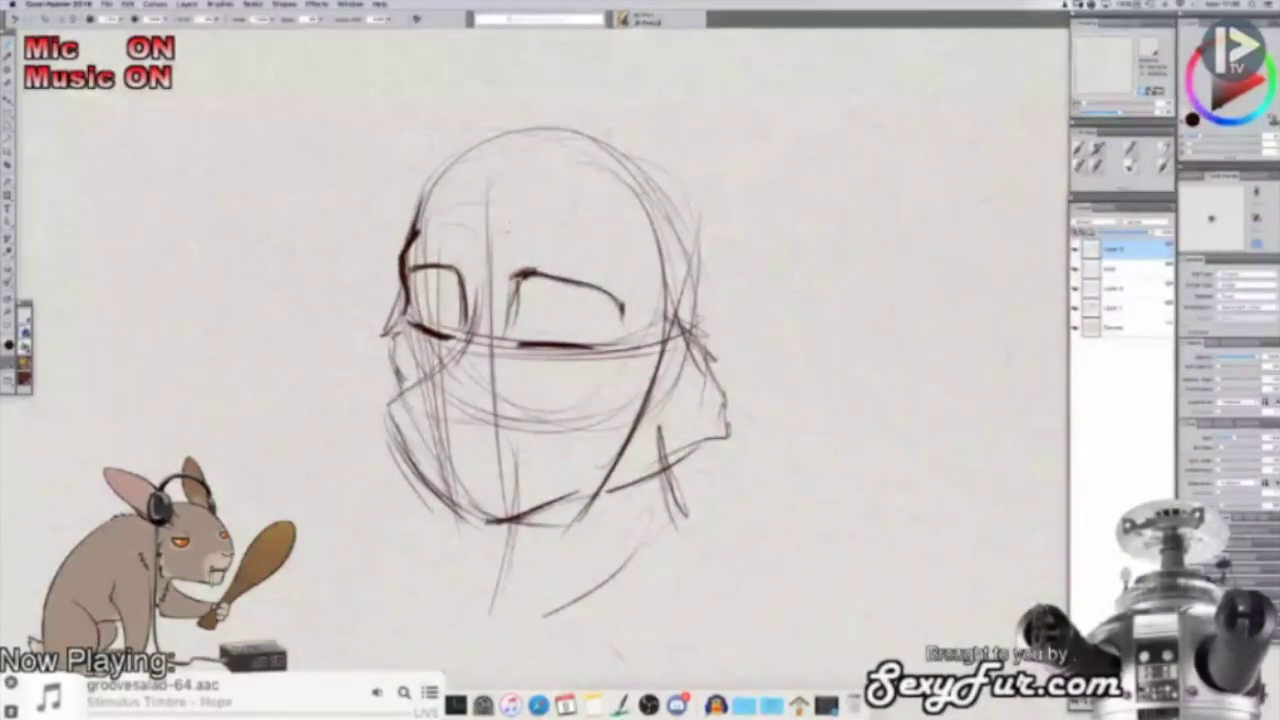
Step: Mark the third head's nose bridge between the eyes and clean up the far eye's inner corner with the paper colour
left_click_drag(484, 264, 485, 226)
mouse_move(619, 652)
left_mouse_down()
mouse_move(655, 575)
mouse_move(677, 563)
left_mouse_up()
left_click(677, 563, "alt")
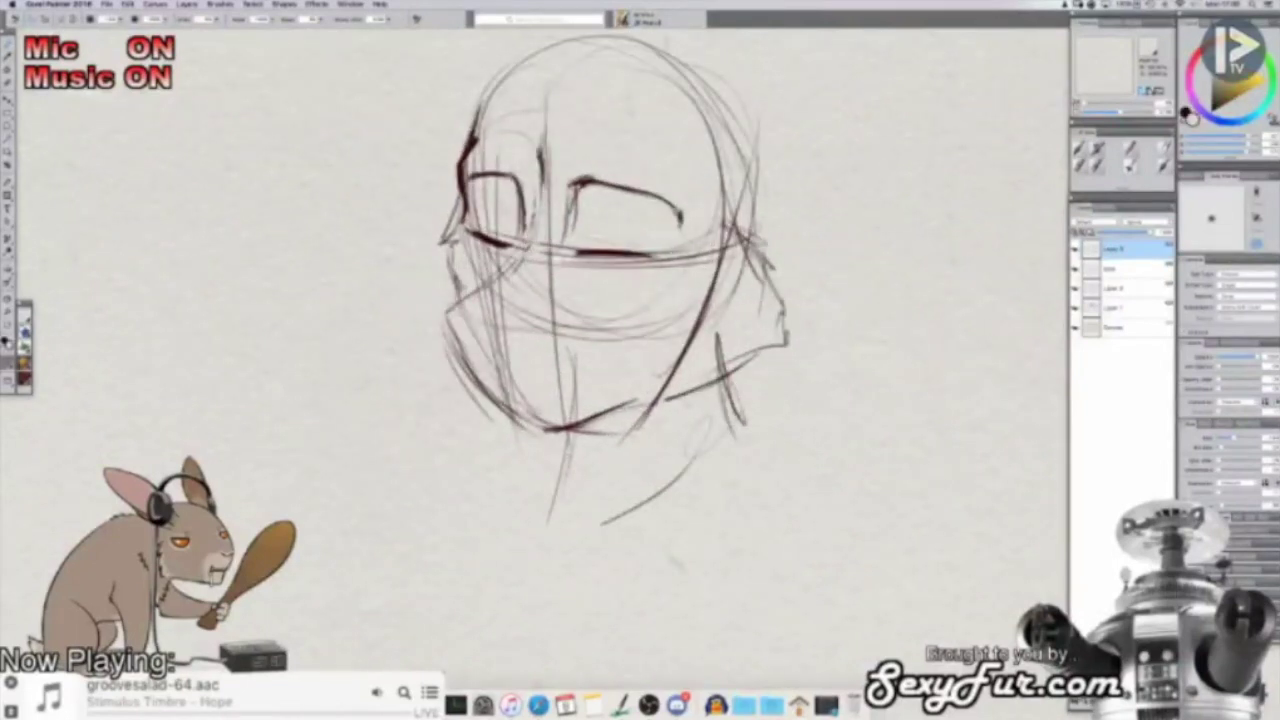
key("shift+x")
mouse_move(516, 254)
left_mouse_down()
mouse_move(526, 211)
mouse_move(519, 252)
left_mouse_up()
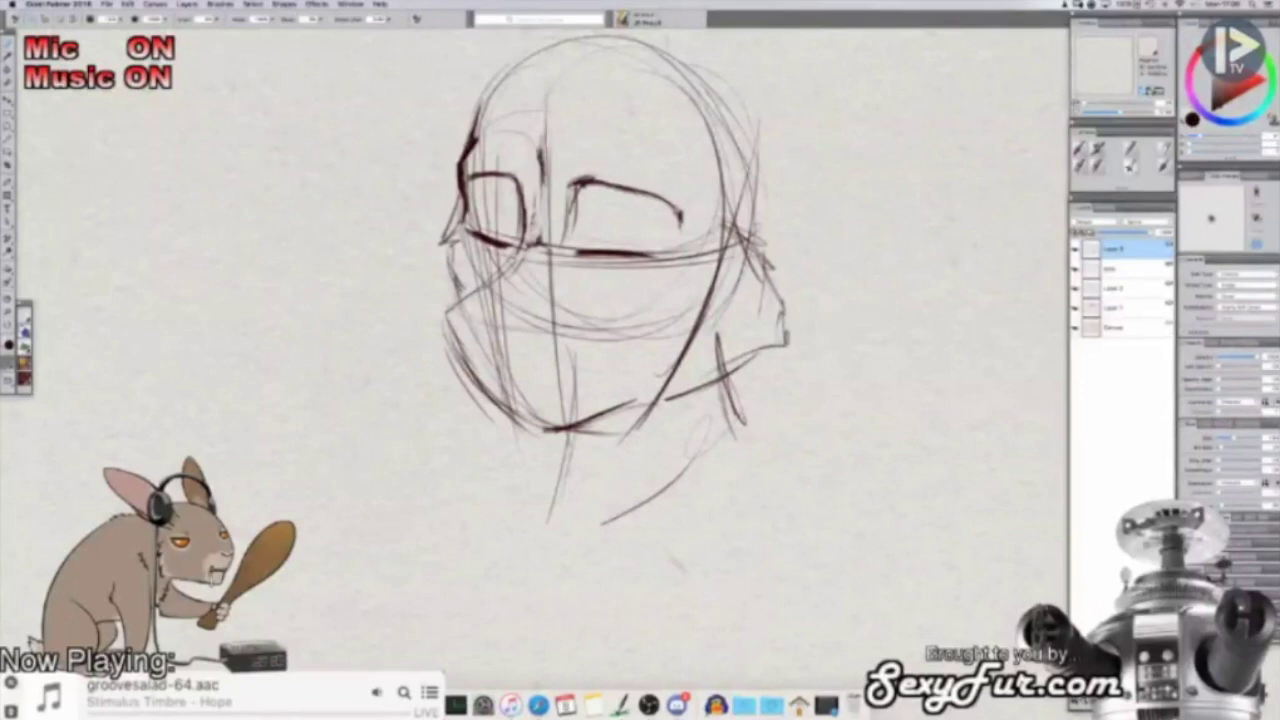
key("shift+x")
left_click_drag(524, 254, 543, 250)
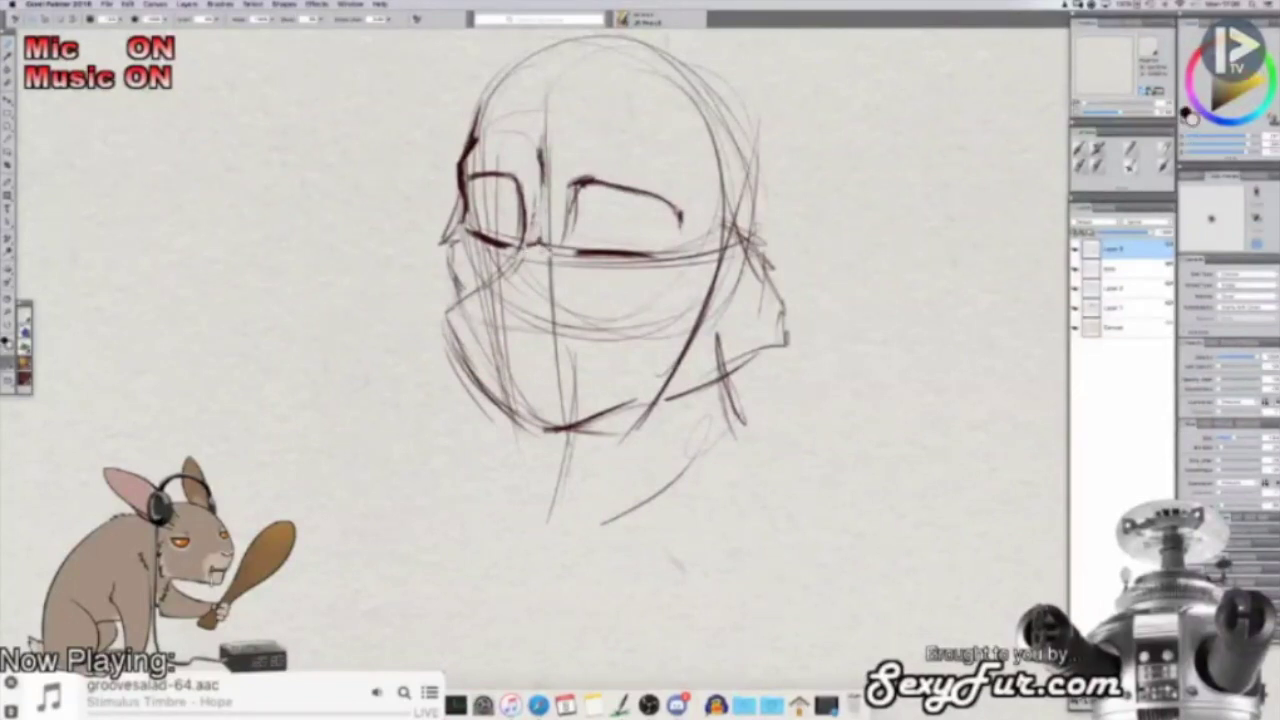
left_click(538, 247, "alt")
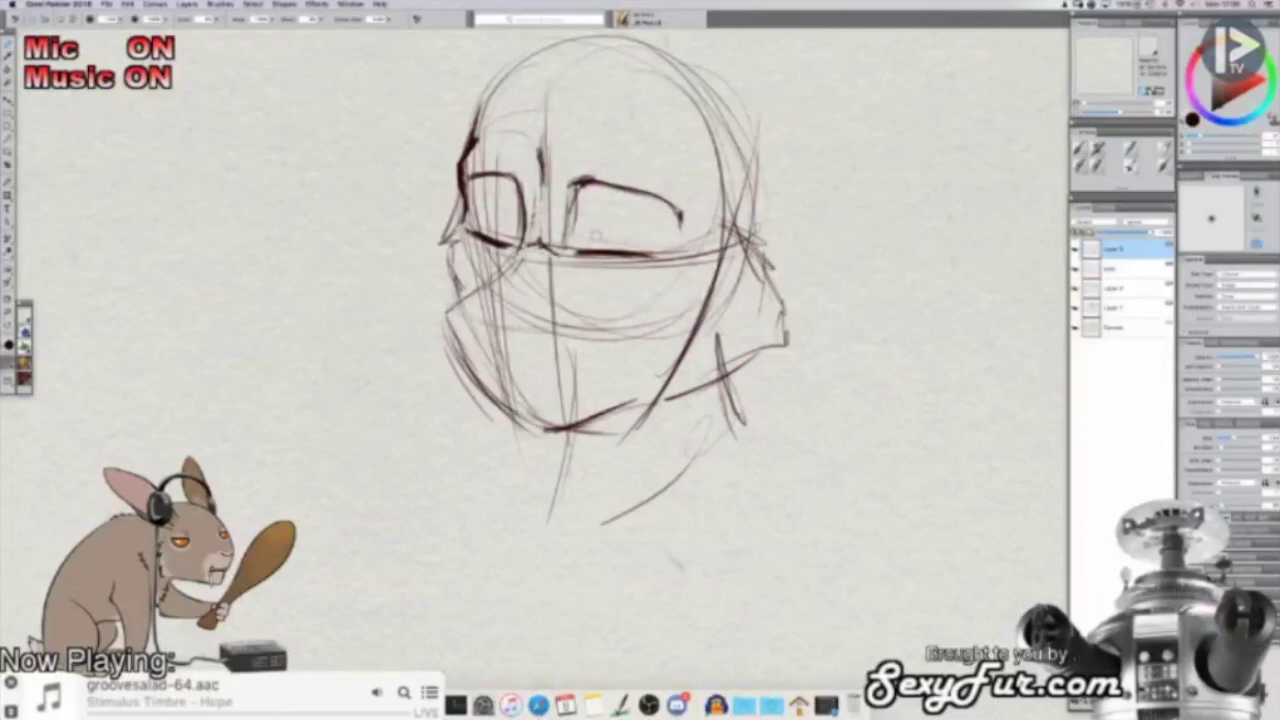
Step: Draw a curved arc inside each of the third head's eye sockets and a small arrow beside the far eye
left_click_drag(582, 234, 608, 222)
left_click_drag(596, 222, 656, 232)
left_click_drag(478, 221, 506, 230)
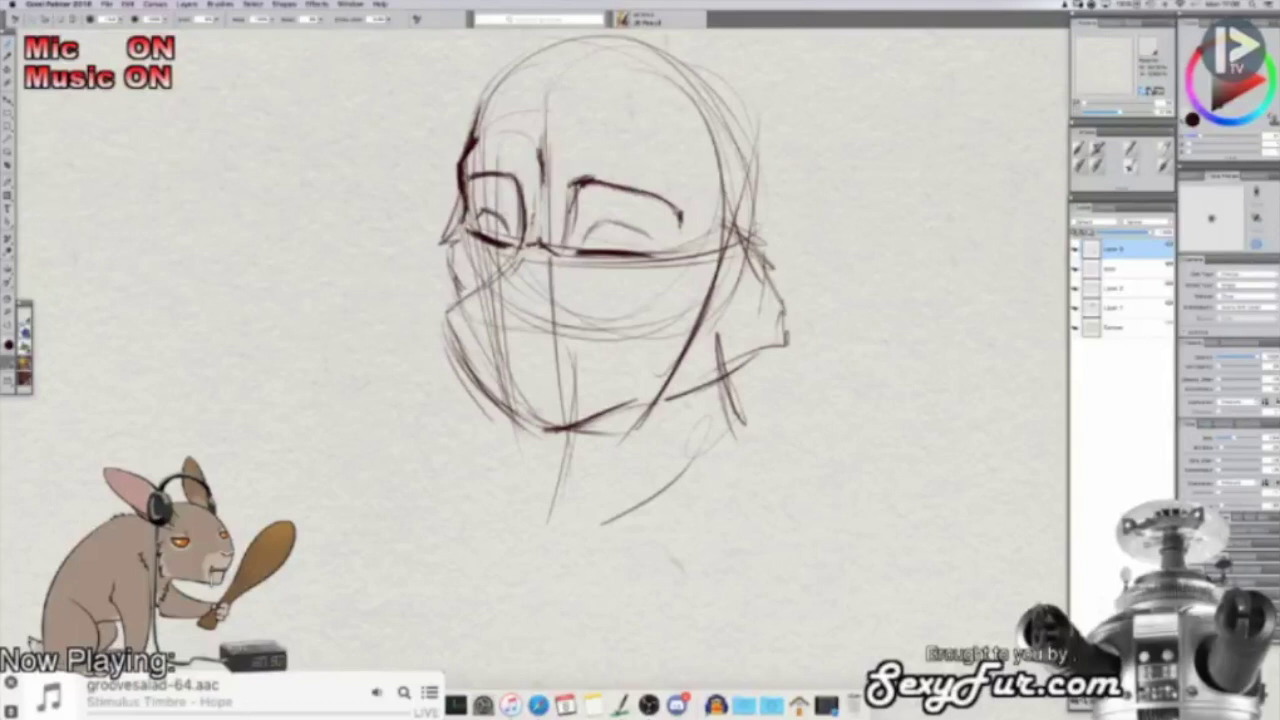
mouse_move(437, 204)
left_mouse_down()
mouse_move(394, 190)
mouse_move(400, 202)
left_mouse_up()
key("shift+x")
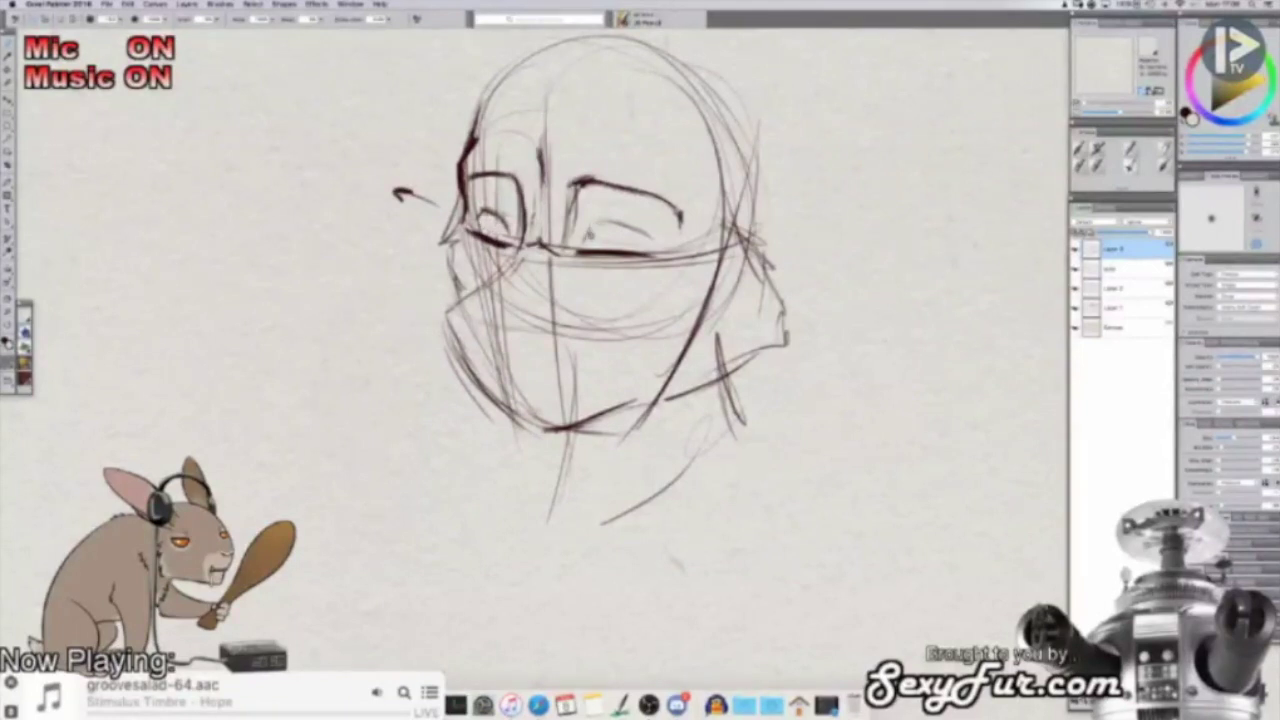
left_click(590, 232, "alt")
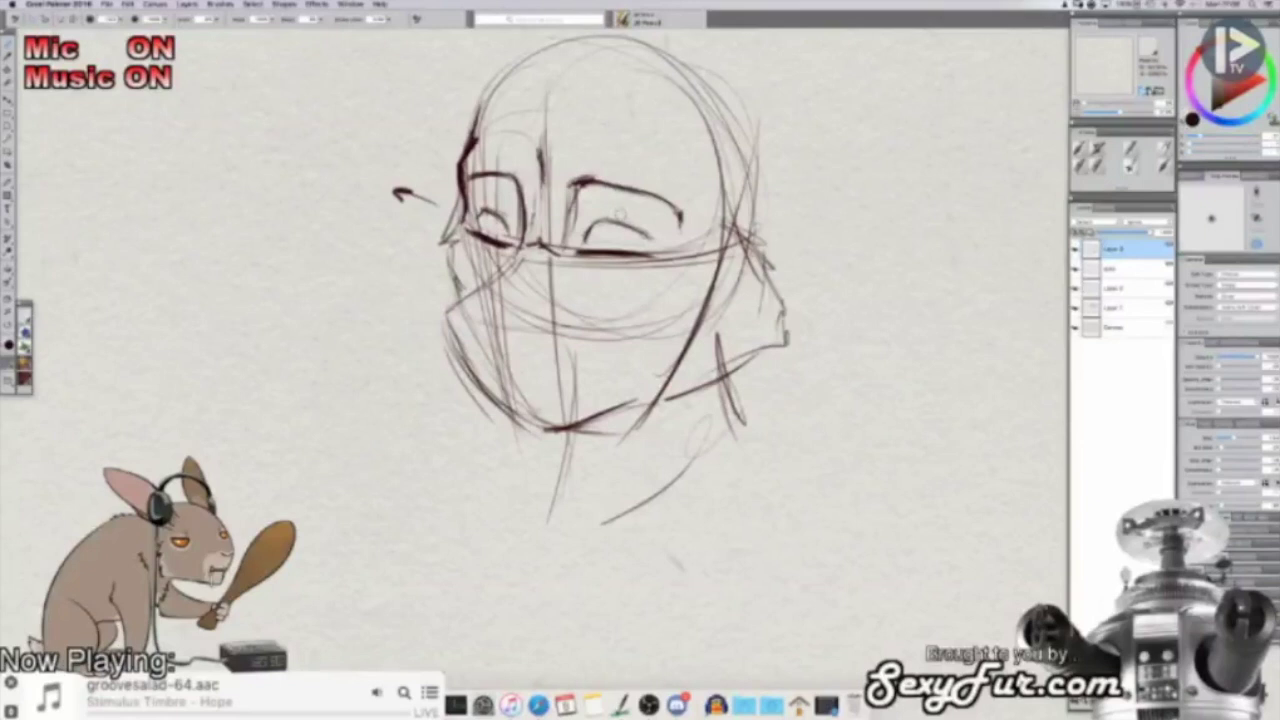
Step: Sketch a small side-view eye with lashes in the blank space beside the third head's far eye
left_click_drag(568, 194, 563, 158)
left_click(590, 168, "alt")
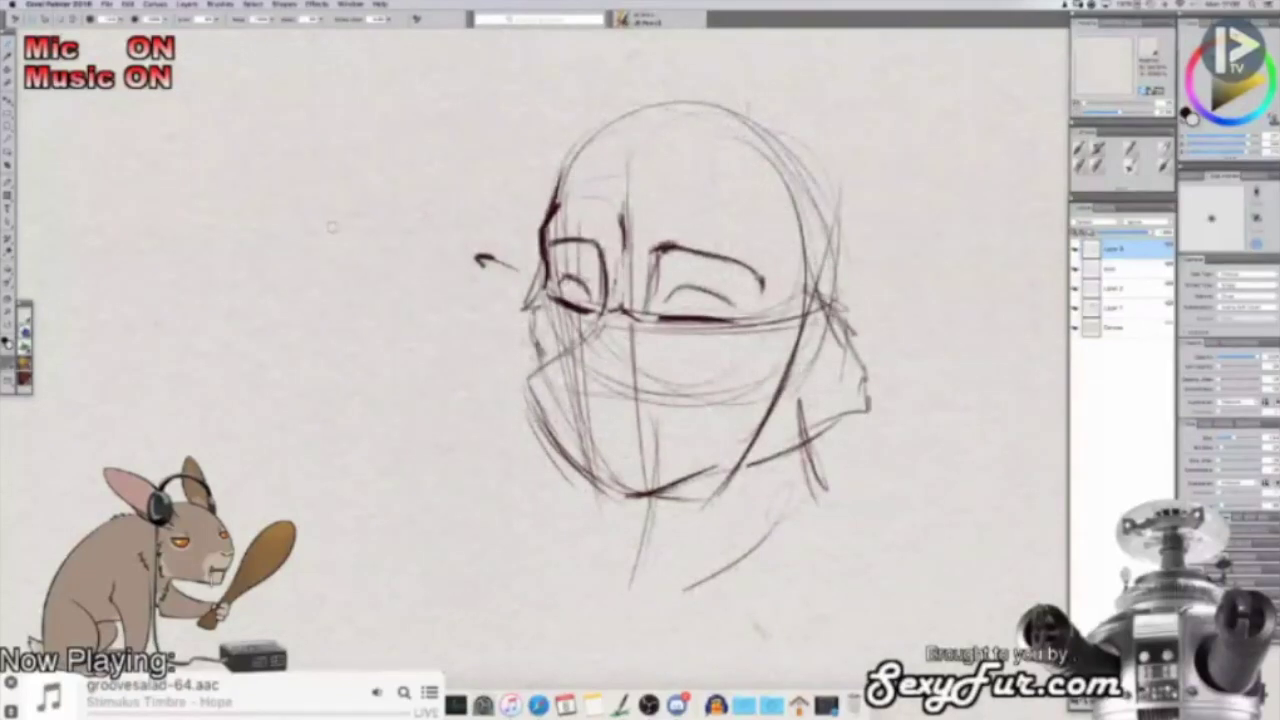
key("shift+x")
mouse_move(349, 200)
left_mouse_down()
mouse_move(333, 224)
mouse_move(363, 201)
mouse_move(334, 224)
mouse_move(391, 229)
left_mouse_up()
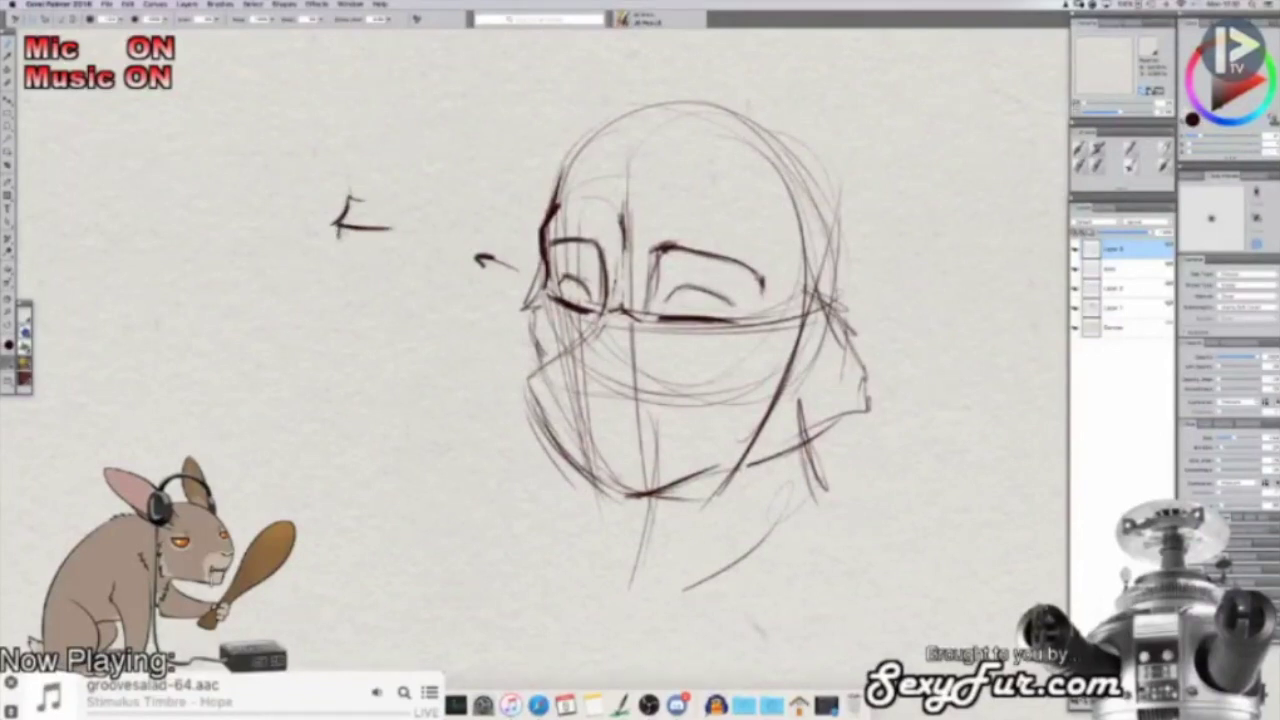
mouse_move(335, 243)
left_mouse_down()
mouse_move(391, 232)
mouse_move(316, 208)
mouse_move(345, 241)
left_mouse_up()
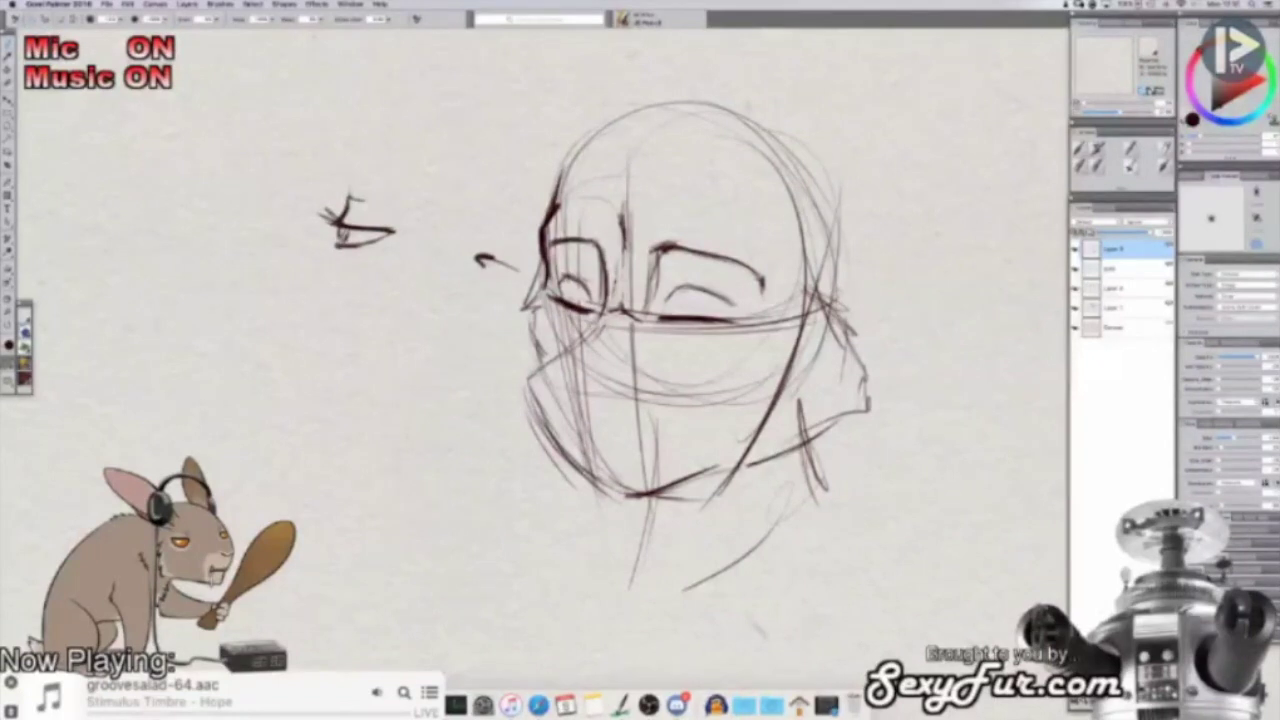
Step: Add a pupil and faint curved forehead and socket contours around the small side-view eye sketch
left_click_drag(347, 230, 343, 244)
mouse_move(343, 166)
left_mouse_down()
mouse_move(346, 196)
mouse_move(408, 233)
left_mouse_up()
mouse_move(385, 172)
left_mouse_down()
mouse_move(421, 240)
mouse_move(390, 260)
left_mouse_up()
left_click_drag(311, 247, 311, 280)
mouse_move(401, 283)
left_mouse_down()
mouse_move(361, 268)
mouse_move(403, 240)
left_mouse_up()
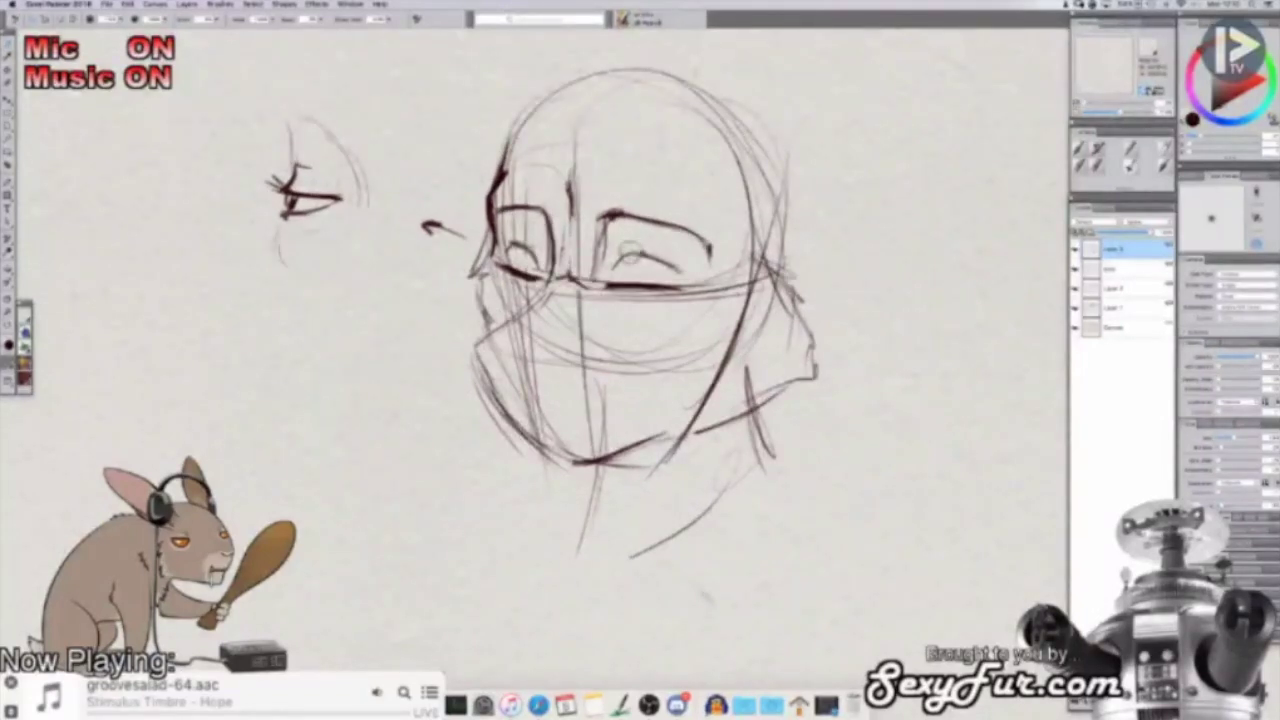
Step: Clean up the stray marks inside the third head's near eye arc with the paper colour
key("shift+x")
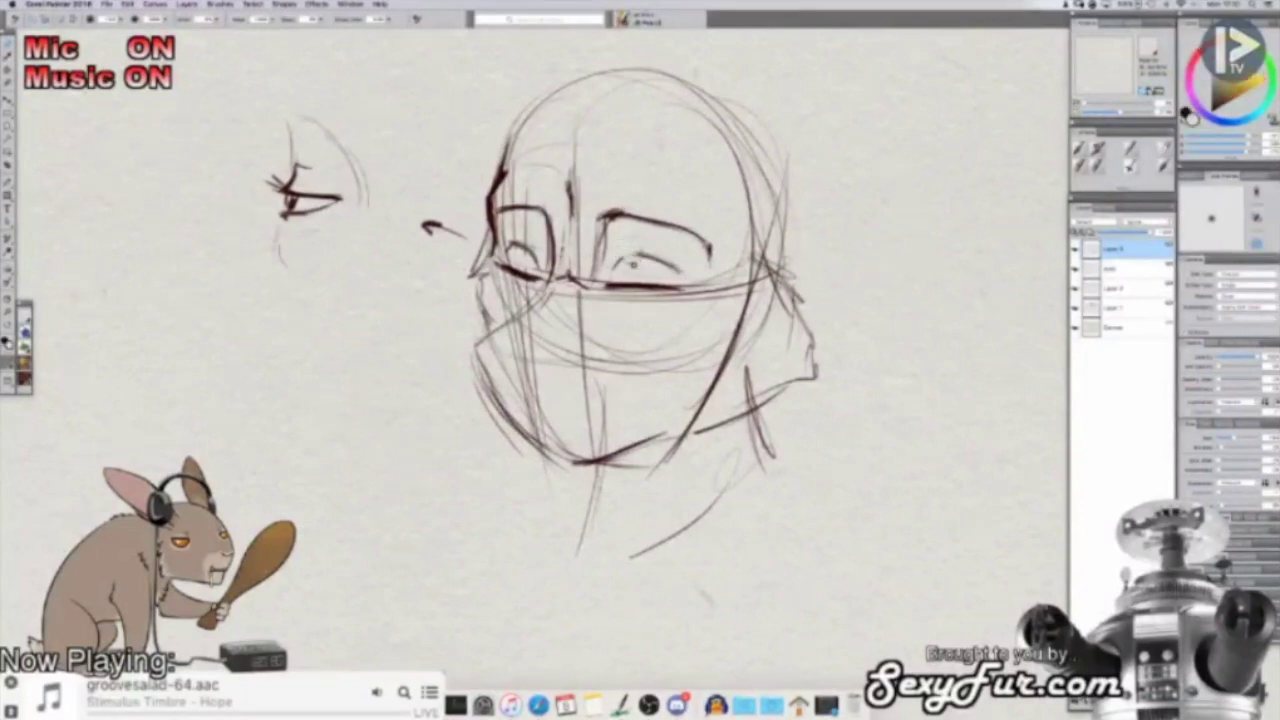
key("shift+x")
mouse_move(613, 270)
left_mouse_down()
mouse_move(649, 253)
mouse_move(687, 279)
left_mouse_up()
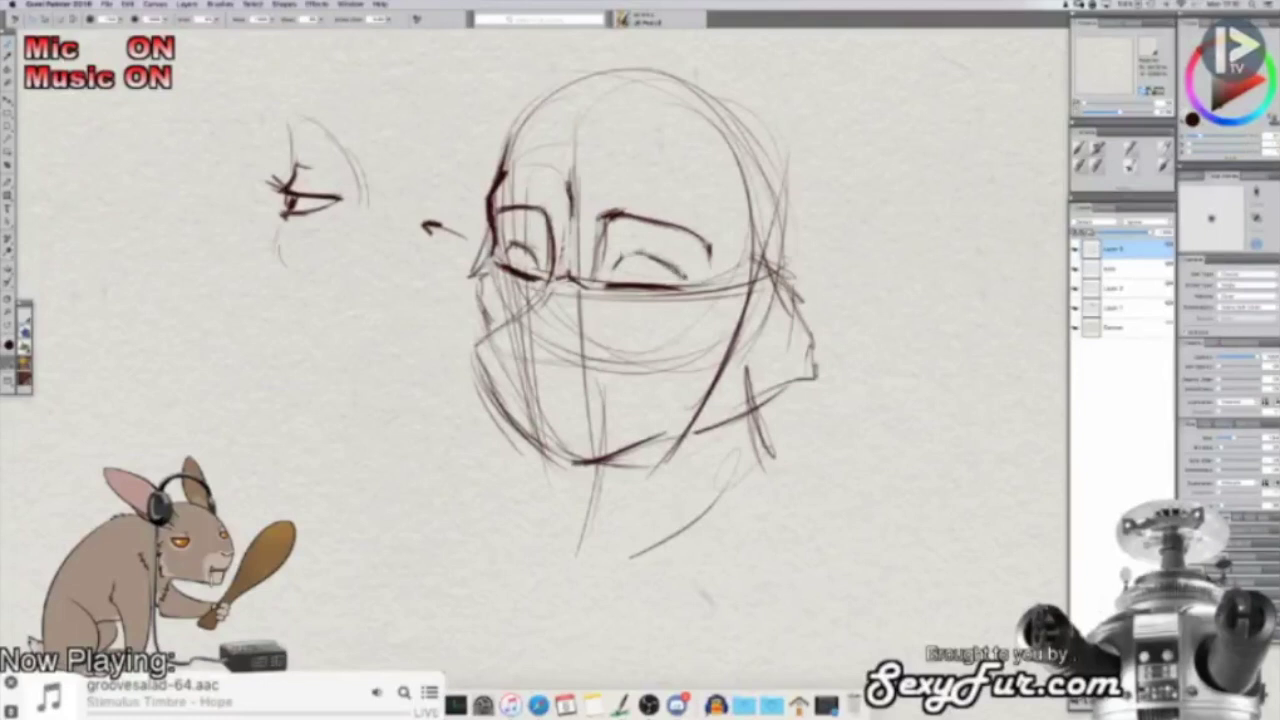
key("shift+x")
left_click(680, 275, "alt")
Step: Draw the third head's muzzle crease below the near eye's inner corner and clear the guidelines around the nose position
mouse_move(649, 255)
left_mouse_down()
mouse_move(689, 281)
mouse_move(651, 303)
mouse_move(660, 278)
mouse_move(617, 307)
mouse_move(668, 378)
left_mouse_up()
left_click_drag(605, 286, 615, 312)
key("shift+s")
mouse_move(514, 304)
left_mouse_down()
mouse_move(559, 259)
mouse_move(564, 286)
mouse_move(594, 290)
mouse_move(536, 320)
left_mouse_up()
left_click(550, 314, "alt")
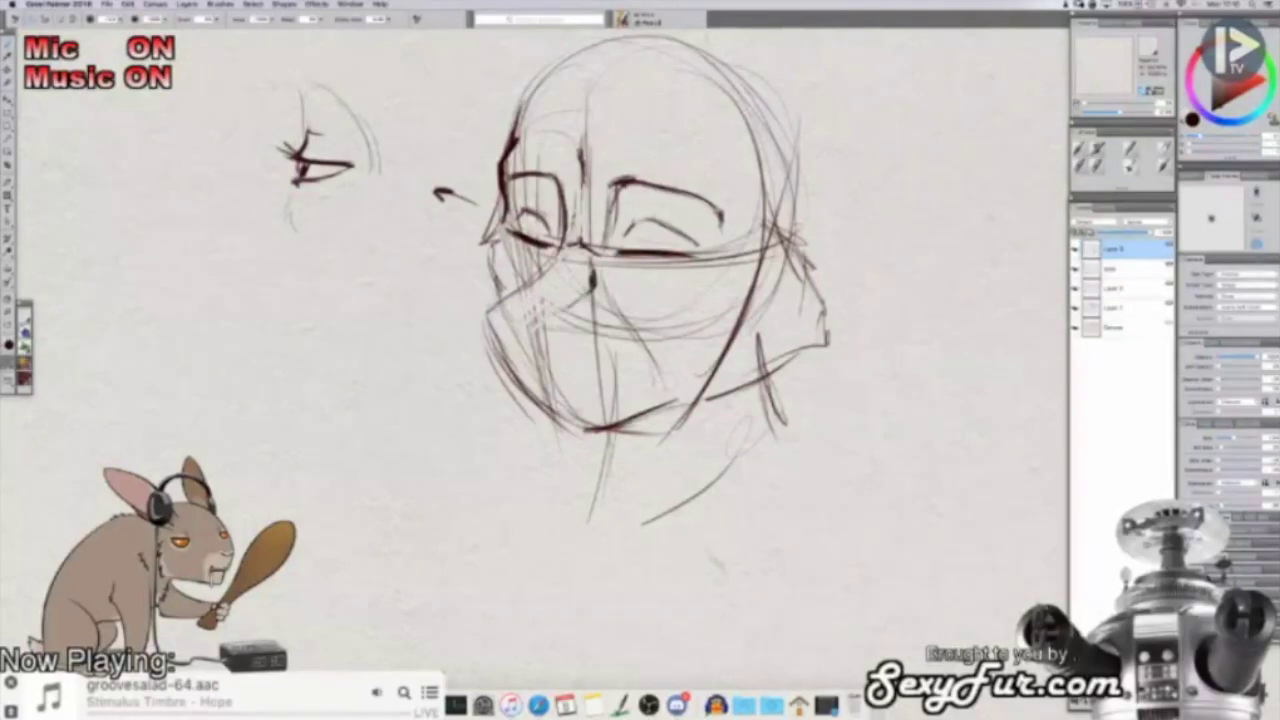
left_click(592, 262, "alt")
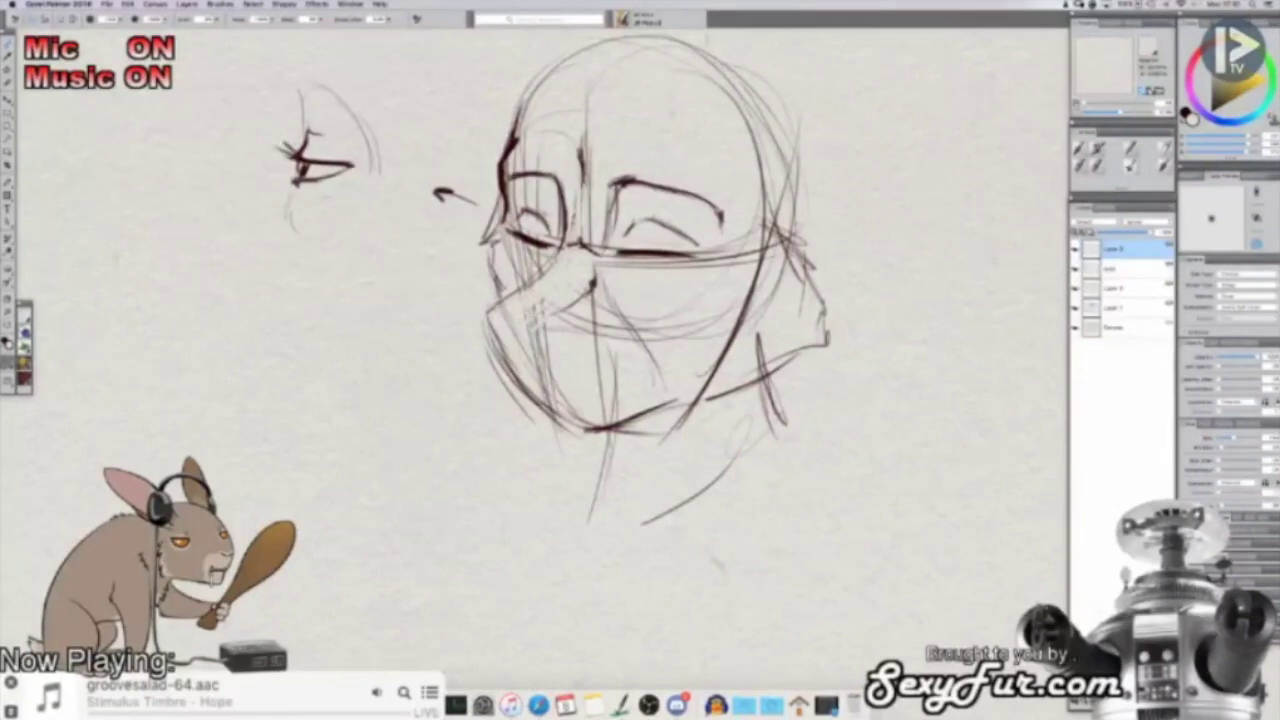
Step: Draw a dark nose at the muzzle tip and strengthen the bridge line running up to the far eye
left_click(522, 312, "alt")
mouse_move(530, 318)
left_mouse_down()
mouse_move(489, 309)
mouse_move(505, 342)
mouse_move(538, 330)
mouse_move(532, 312)
mouse_move(492, 304)
mouse_move(510, 347)
mouse_move(491, 314)
mouse_move(490, 325)
mouse_move(534, 336)
mouse_move(502, 346)
left_mouse_up()
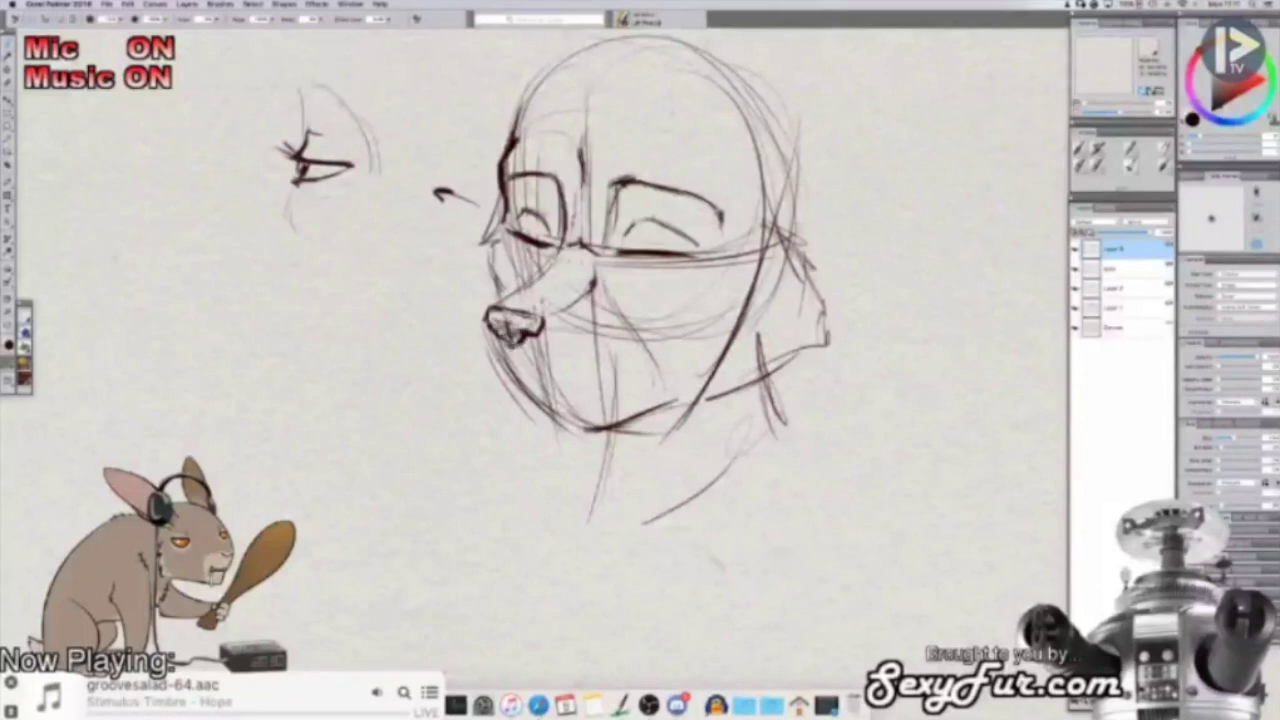
mouse_move(498, 302)
left_mouse_down()
mouse_move(558, 254)
mouse_move(563, 228)
left_mouse_up()
left_click_drag(602, 315, 585, 249)
Step: Replace the near eye's straight lower line with a curved upper lid, lashes and a darkened lower lid
scroll(640, 280, "up", 4)
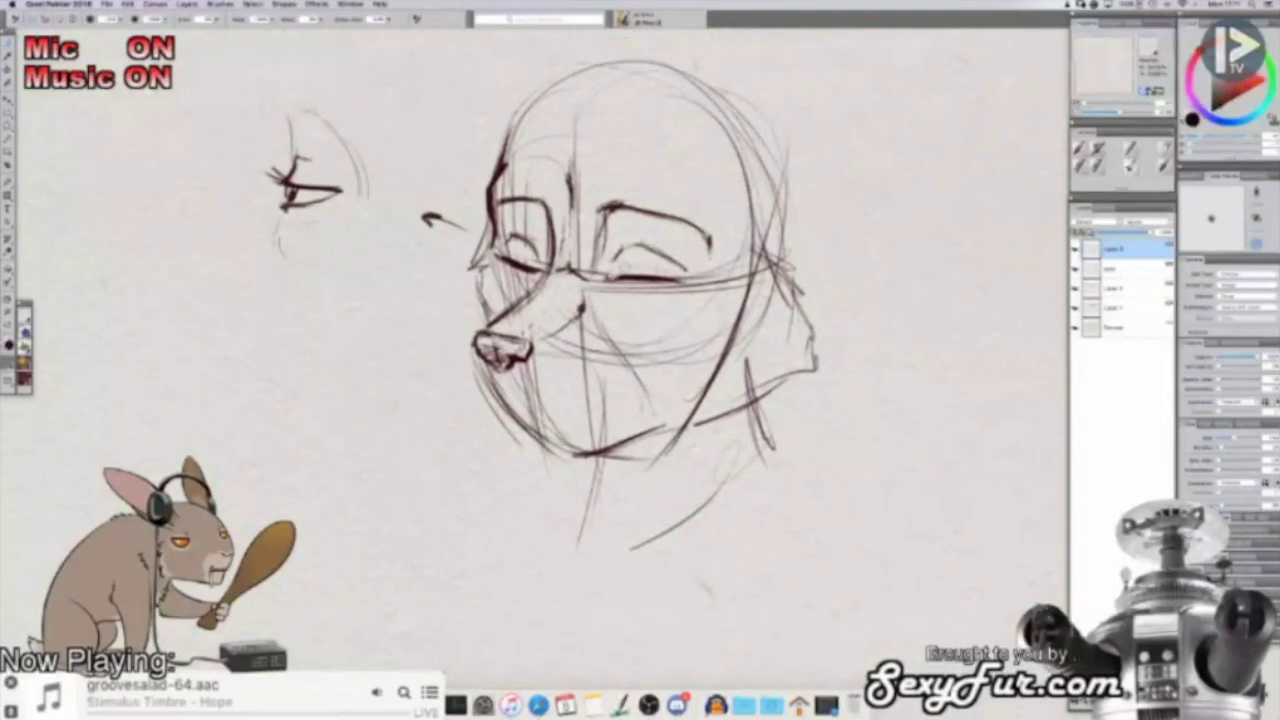
left_click_drag(608, 277, 674, 279)
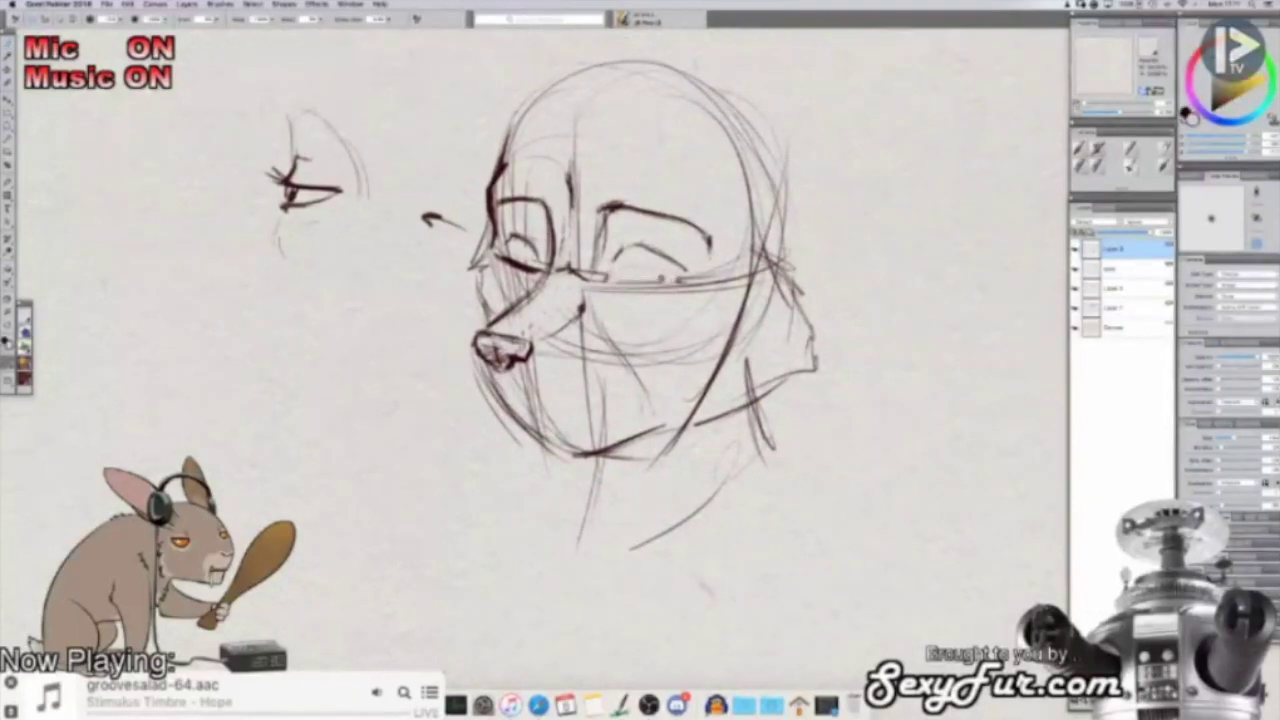
mouse_move(592, 275)
left_mouse_down()
mouse_move(619, 258)
mouse_move(684, 264)
mouse_move(704, 252)
mouse_move(648, 254)
mouse_move(690, 258)
left_mouse_up()
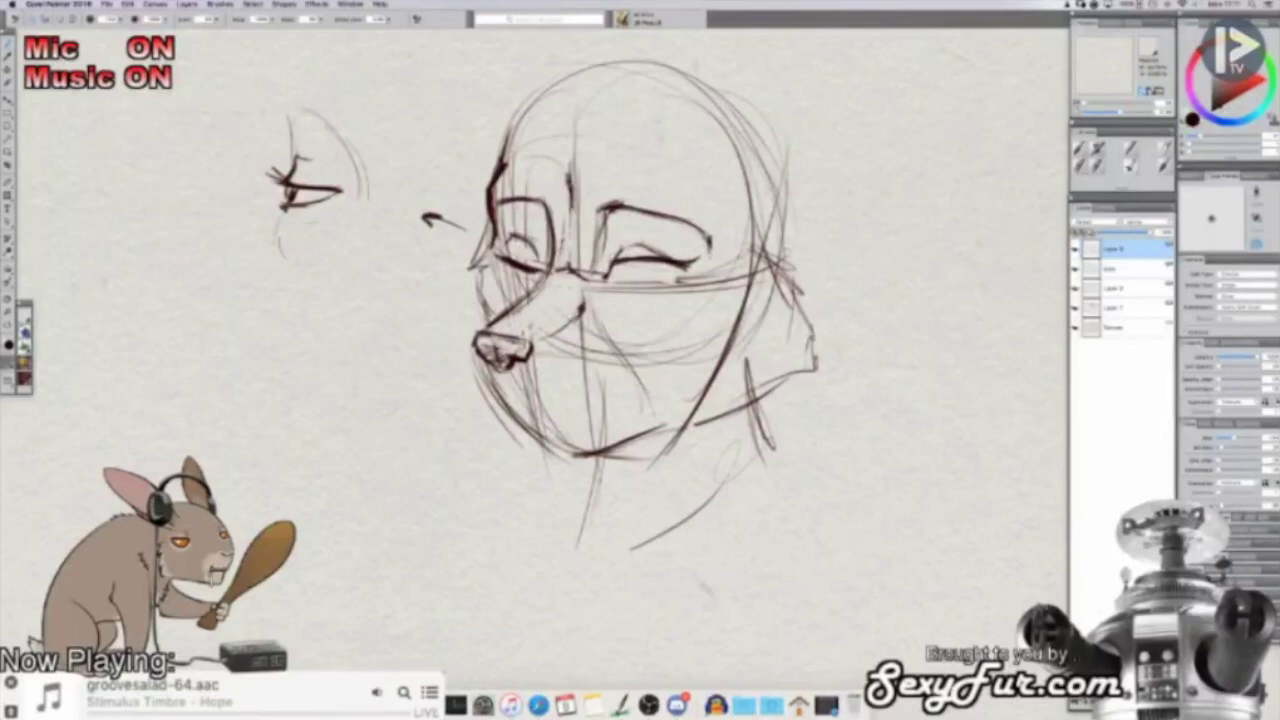
mouse_move(622, 259)
left_mouse_down()
mouse_move(605, 272)
mouse_move(606, 250)
mouse_move(632, 248)
left_mouse_up()
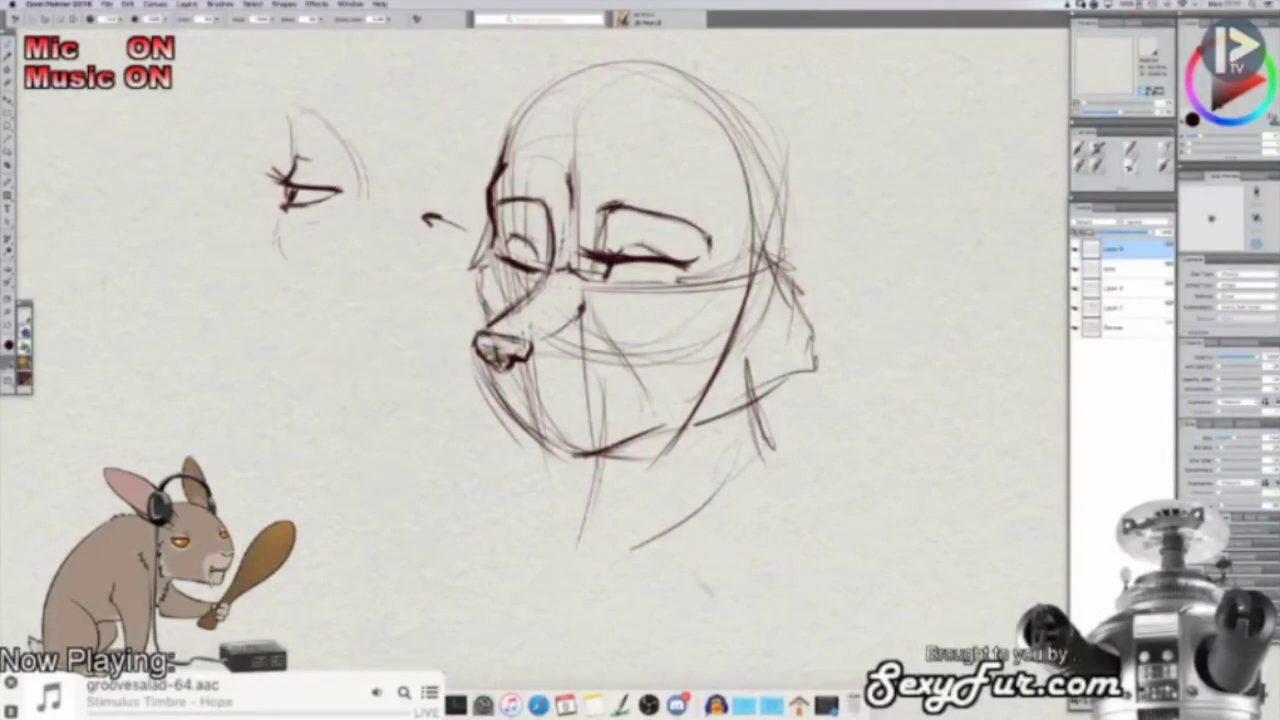
mouse_move(605, 279)
left_mouse_down()
mouse_move(692, 274)
mouse_move(621, 280)
left_mouse_up()
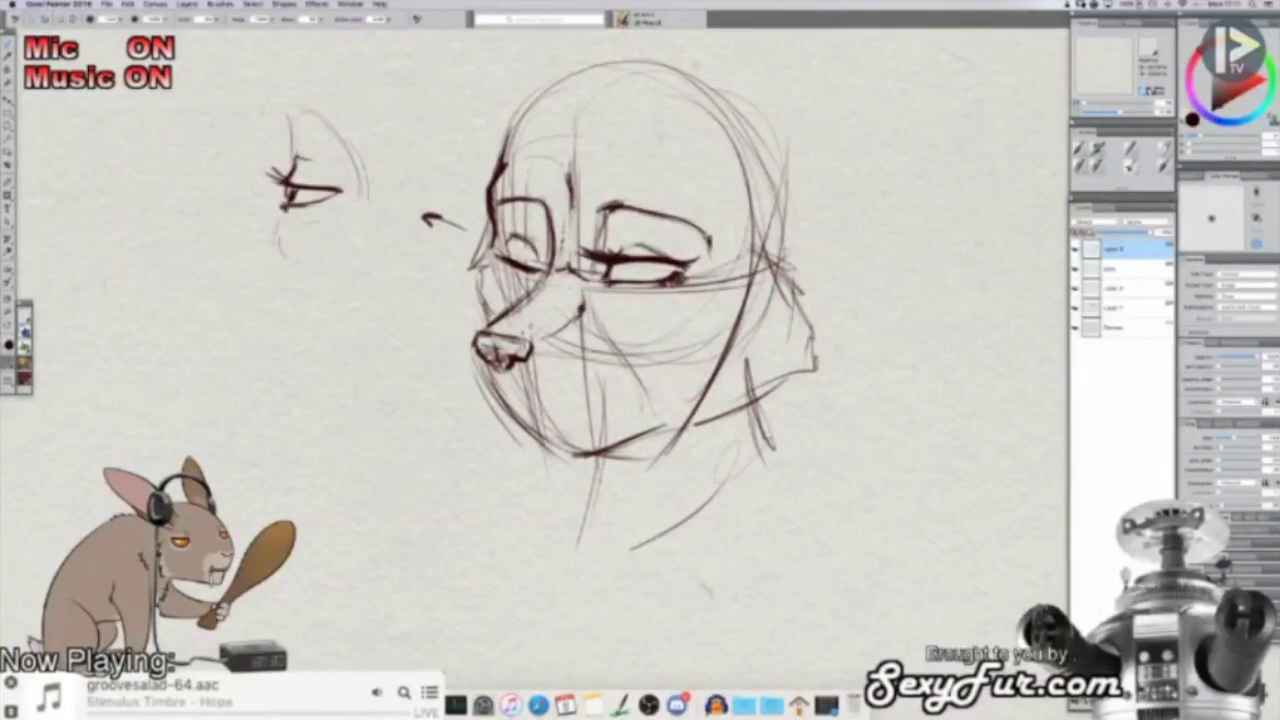
left_click_drag(607, 284, 651, 285)
left_click_drag(692, 262, 692, 245)
Step: Thin out the construction lines crossing the third head's muzzle with the paper colour
key("shift+s")
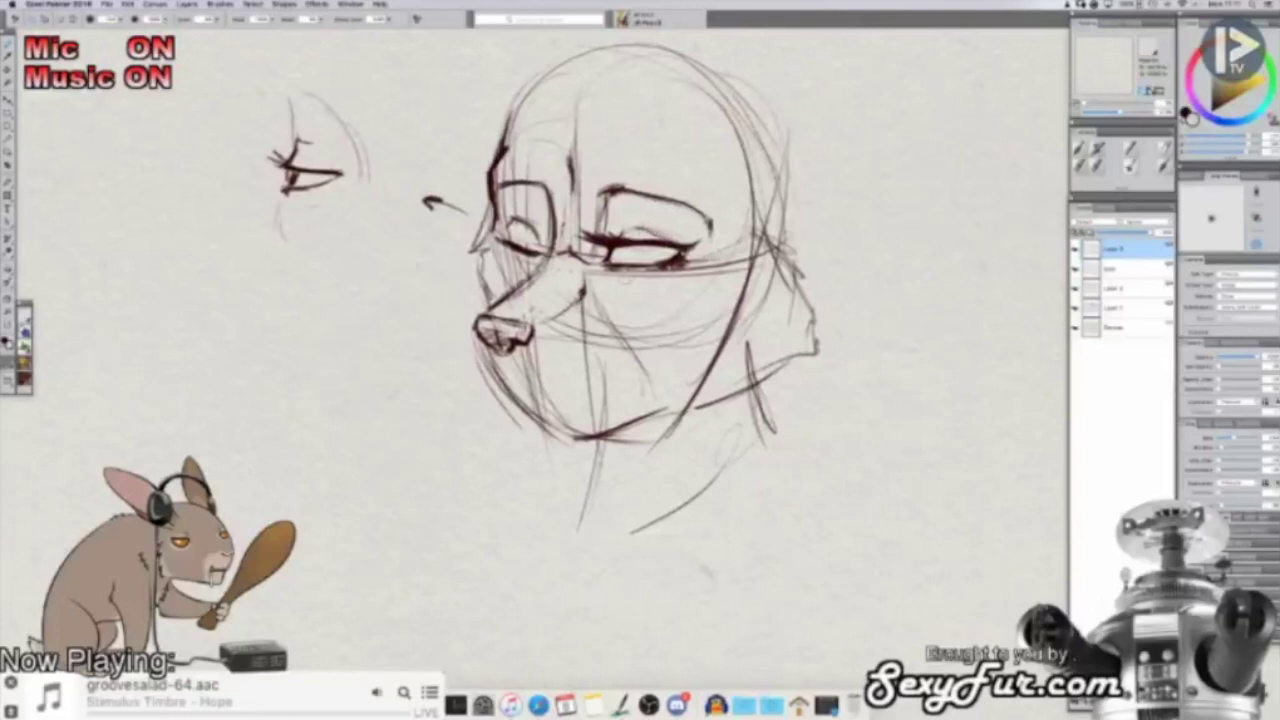
key("shift+s")
key("shift+s")
mouse_move(542, 320)
left_mouse_down()
mouse_move(571, 307)
mouse_move(600, 331)
left_mouse_up()
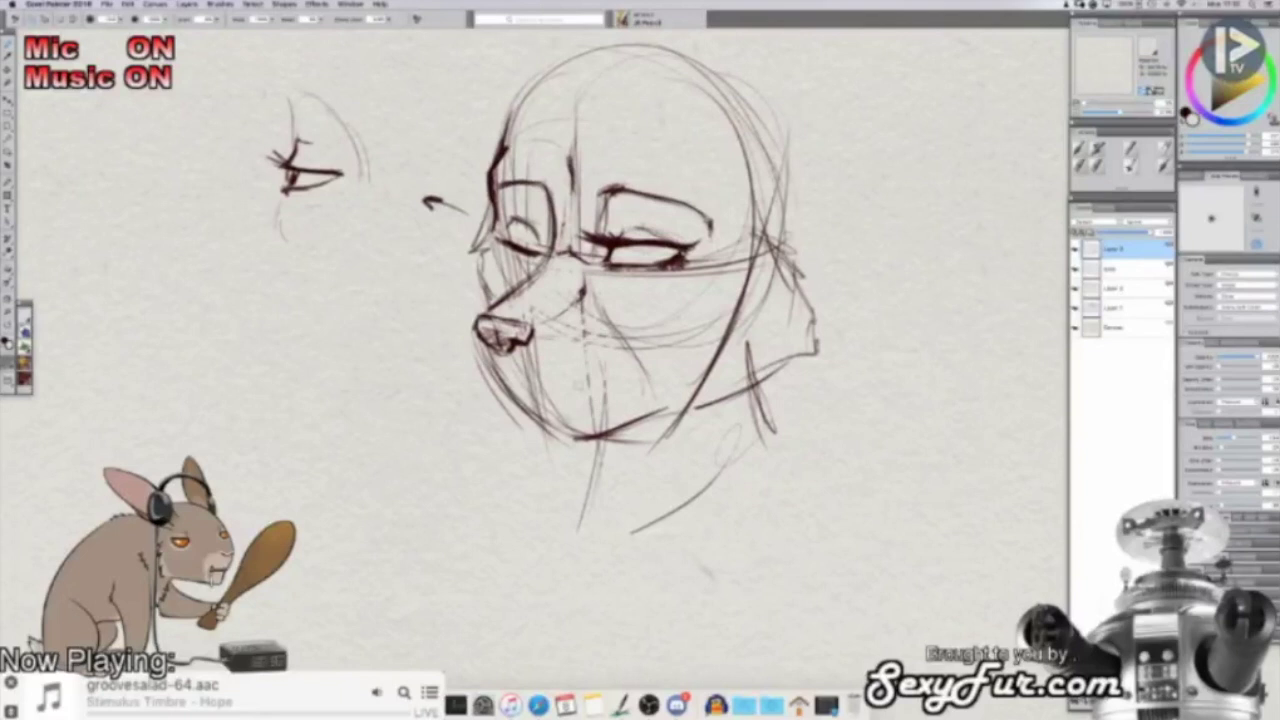
left_click_drag(525, 393, 584, 420)
key("shift+s")
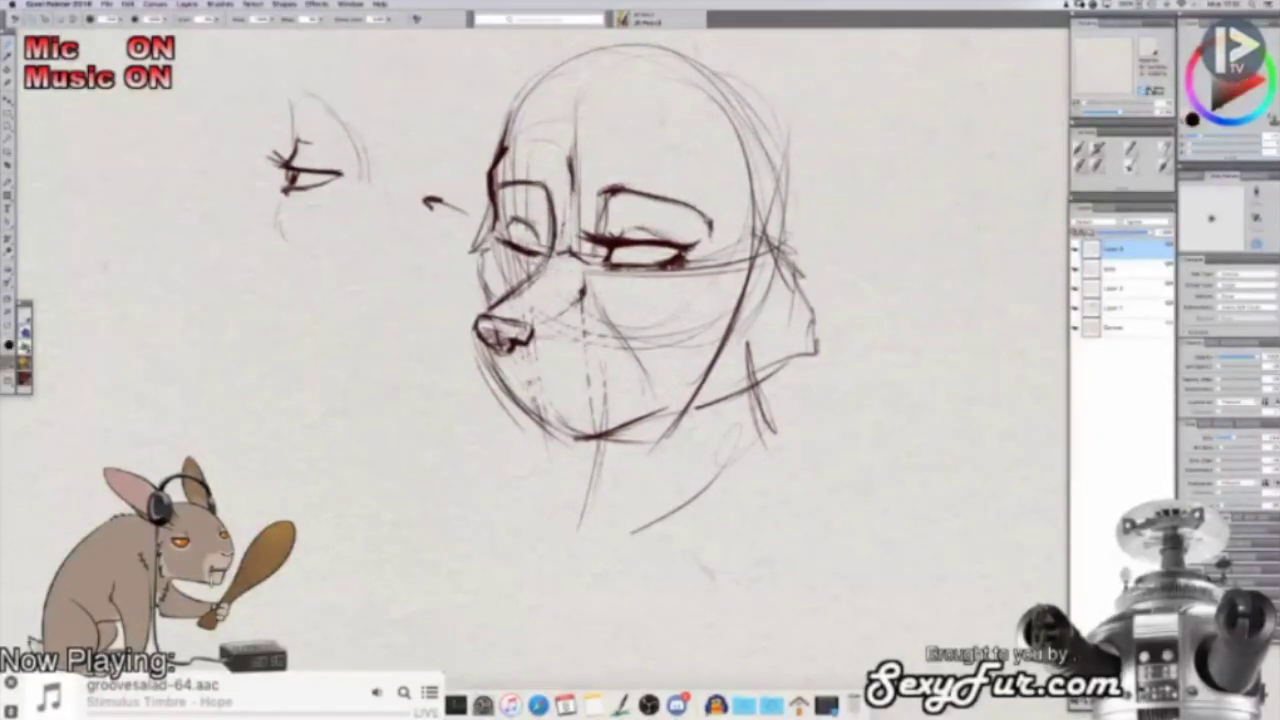
key("shift+s")
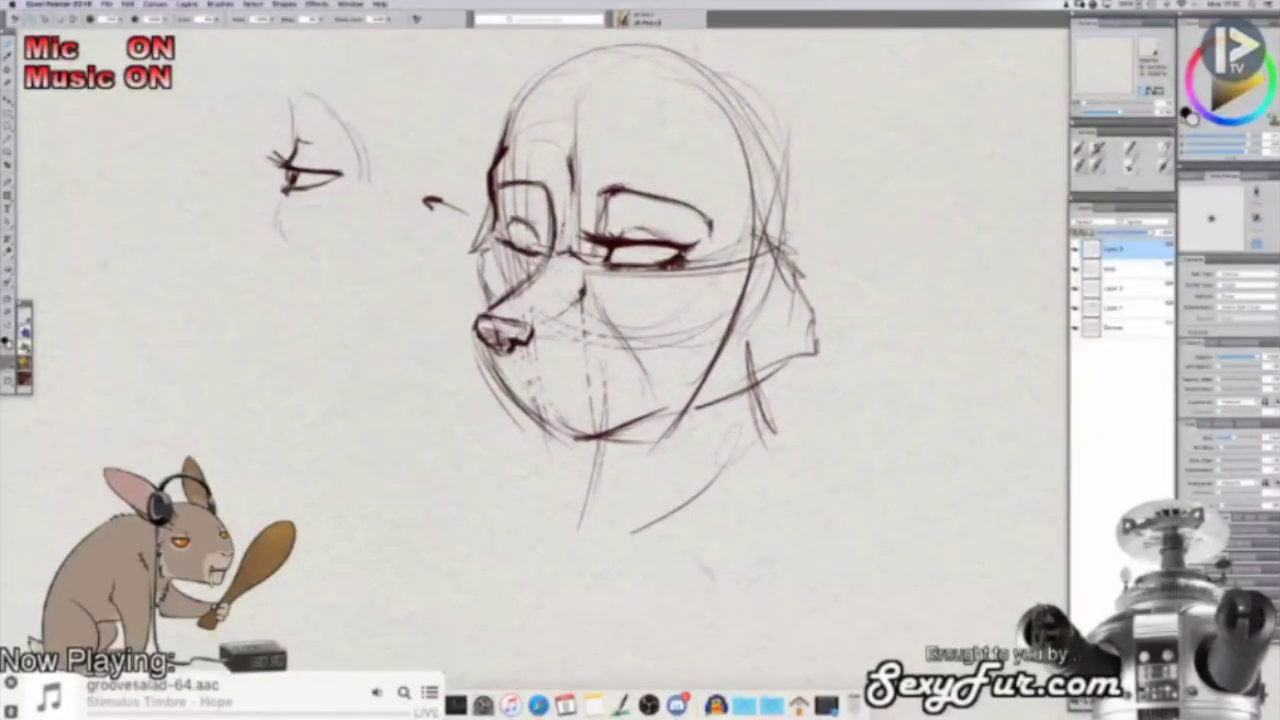
Step: Draw the far eye's lids and lashes to match the near eye, and clean up its inner corner
left_click(528, 240, "alt")
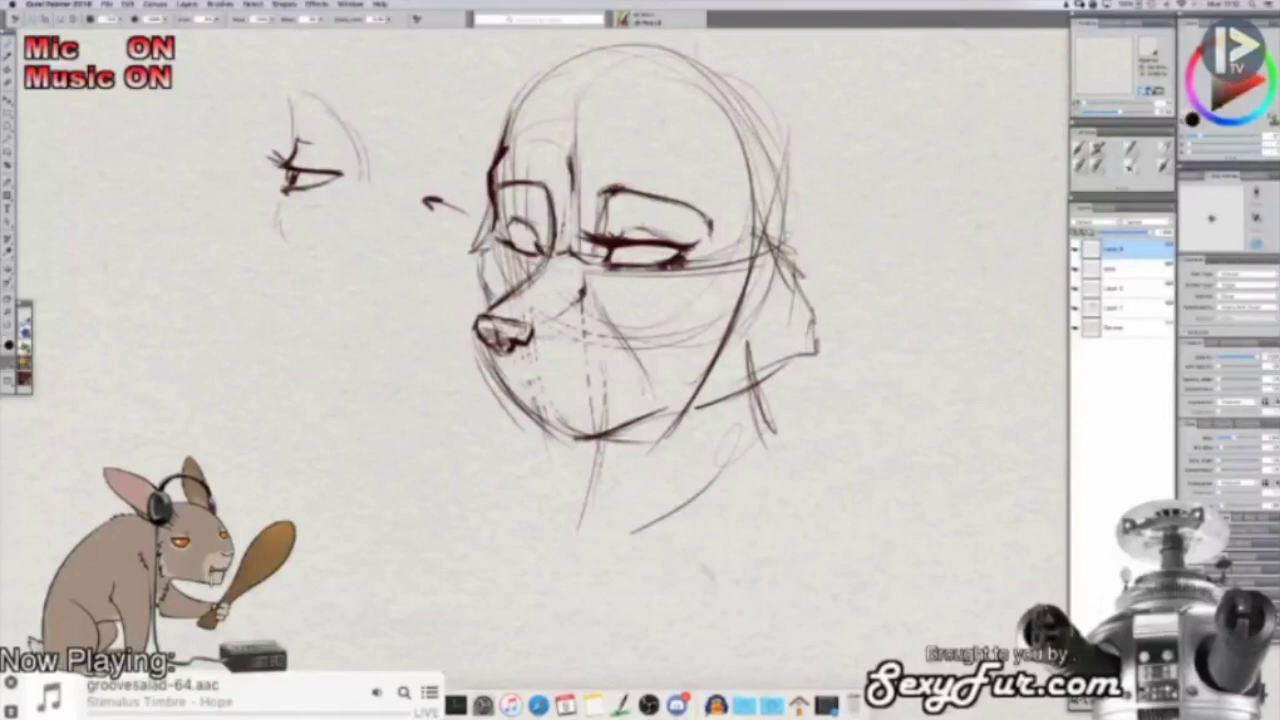
mouse_move(499, 236)
left_mouse_down()
mouse_move(534, 240)
mouse_move(470, 212)
mouse_move(488, 217)
left_mouse_up()
key("ctrl+z")
key("ctrl+z")
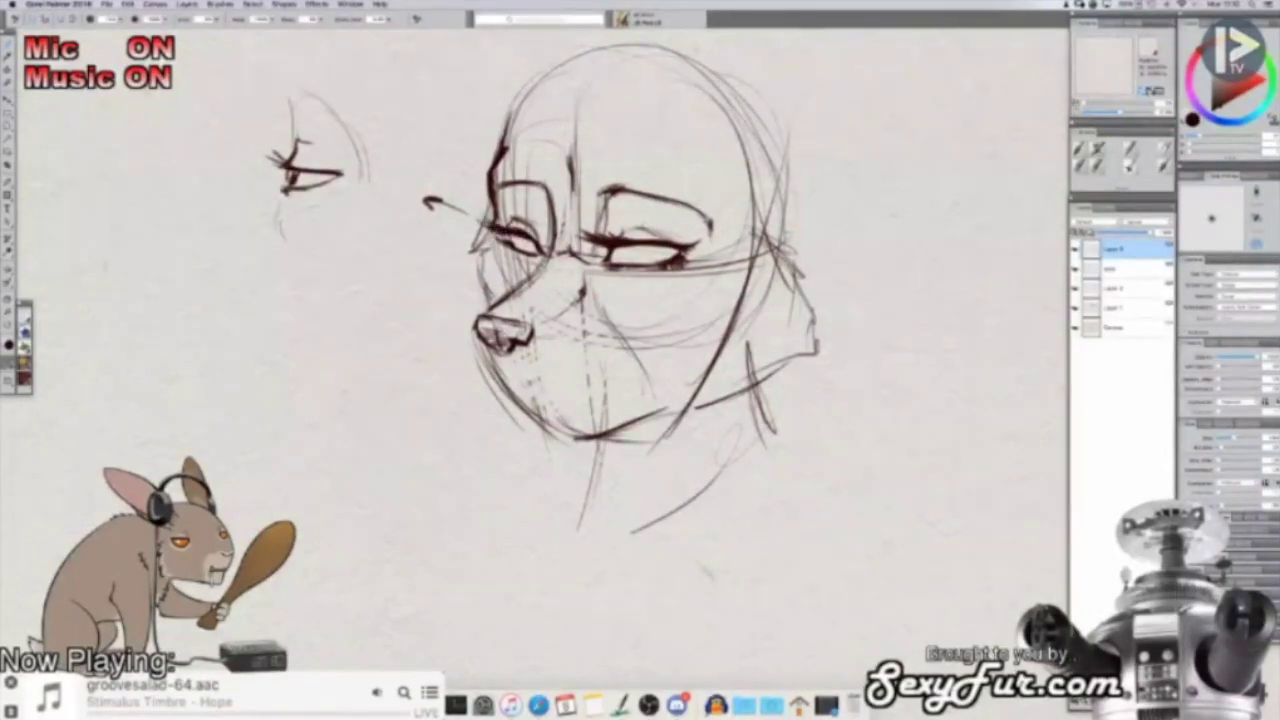
key("shift+x")
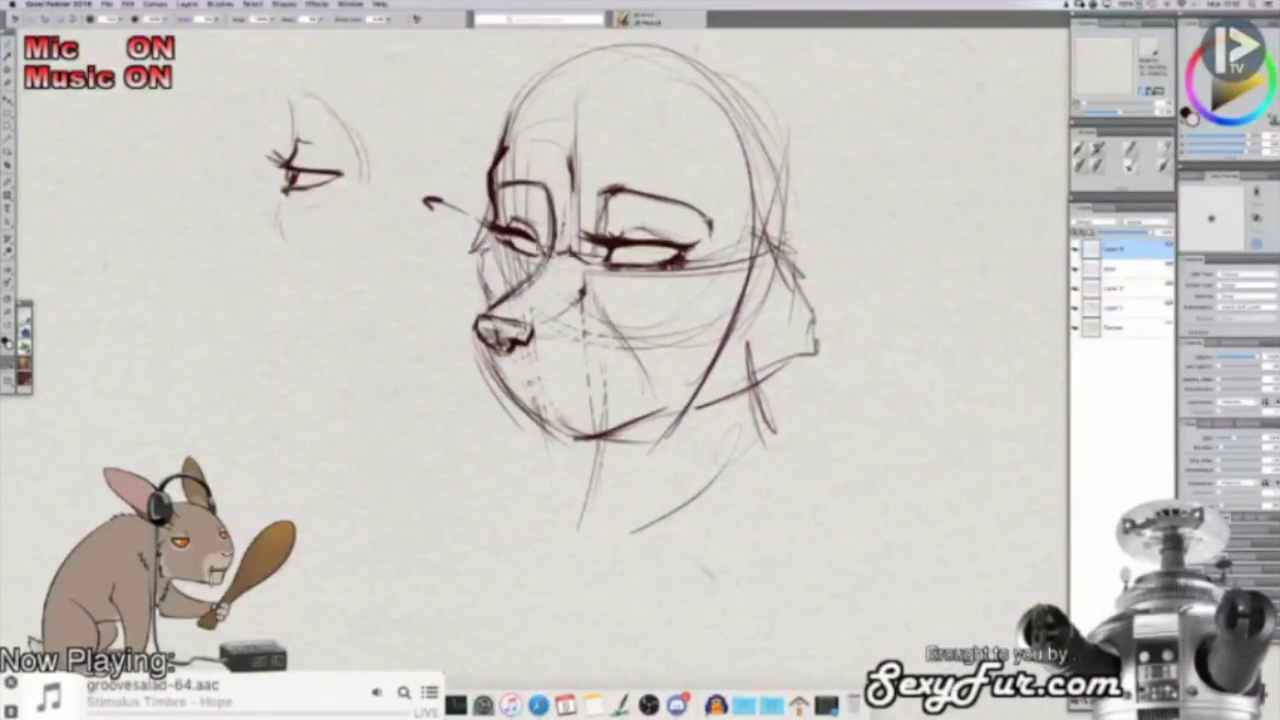
key("shift+x")
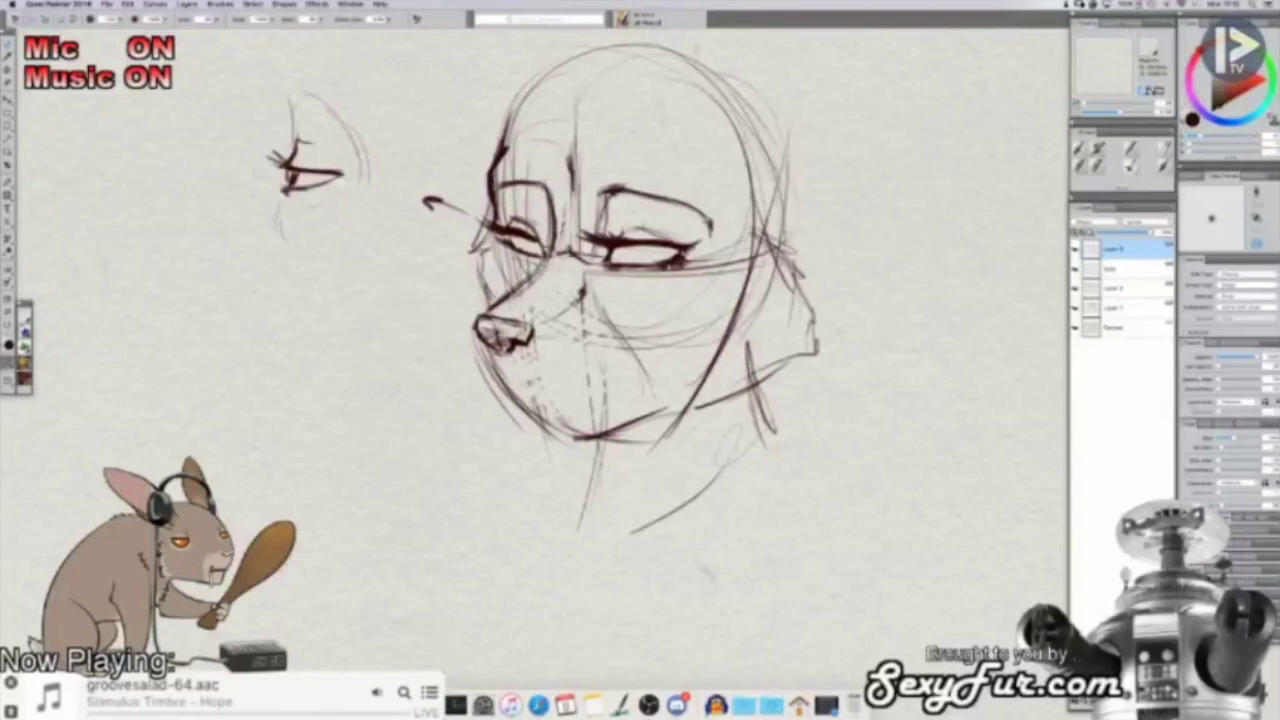
left_click_drag(501, 245, 513, 254)
key("shift+x")
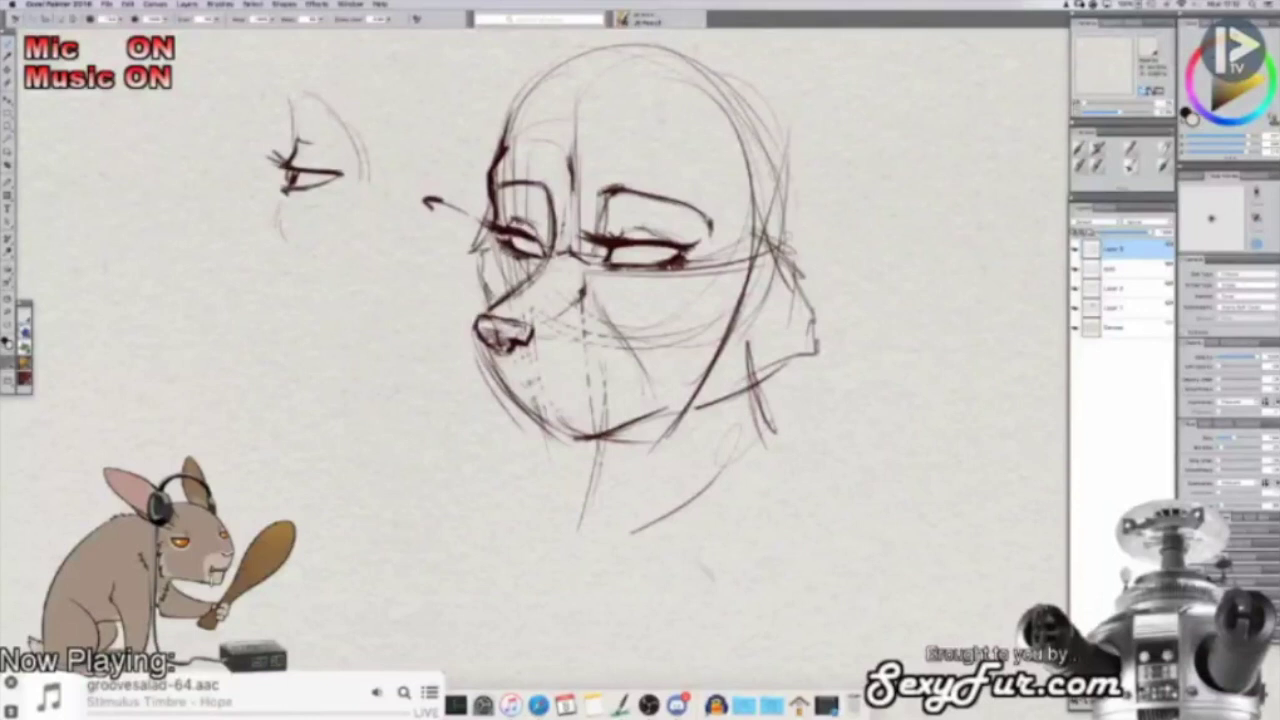
mouse_move(545, 245)
left_mouse_down()
mouse_move(570, 246)
mouse_move(572, 287)
left_mouse_up()
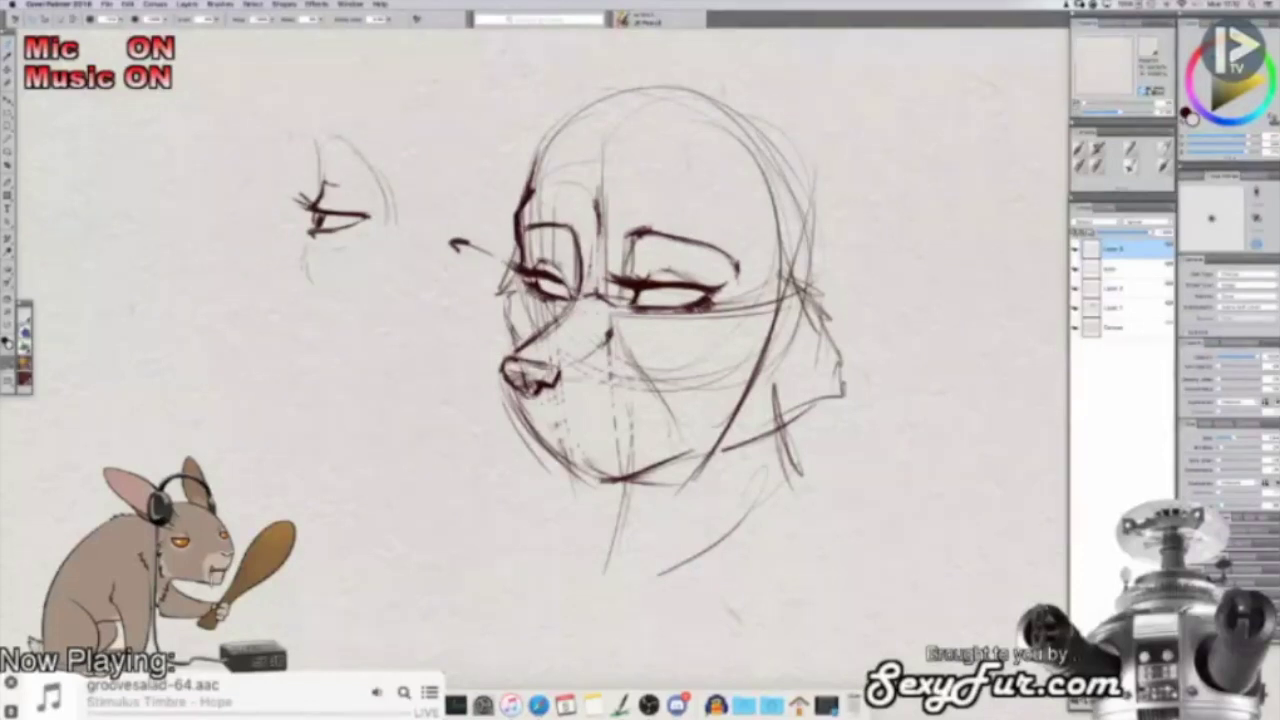
Step: Draw a curved smiling mouth line across the third head's muzzle, ending in an upturned corner
key("shift+x")
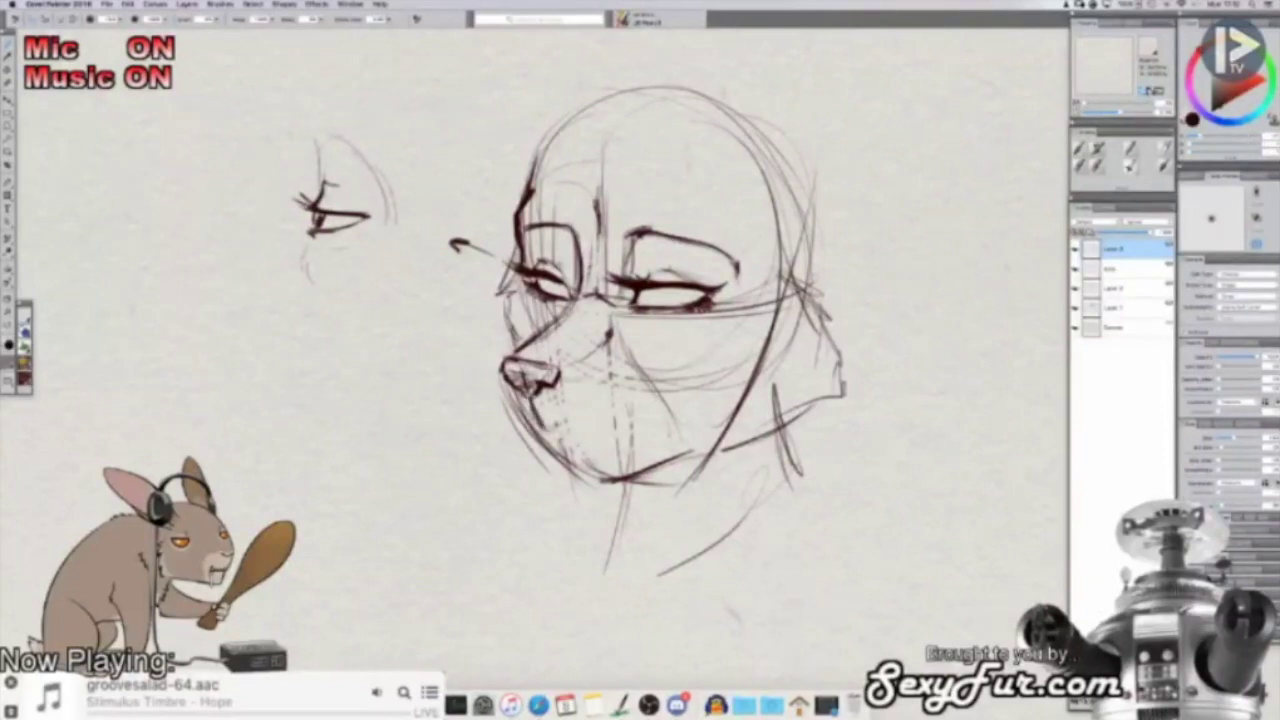
left_click_drag(546, 428, 609, 437)
key("shift+x")
mouse_move(543, 426)
left_mouse_down()
mouse_move(614, 433)
mouse_move(666, 404)
mouse_move(631, 422)
mouse_move(647, 381)
left_mouse_up()
key("shift+x")
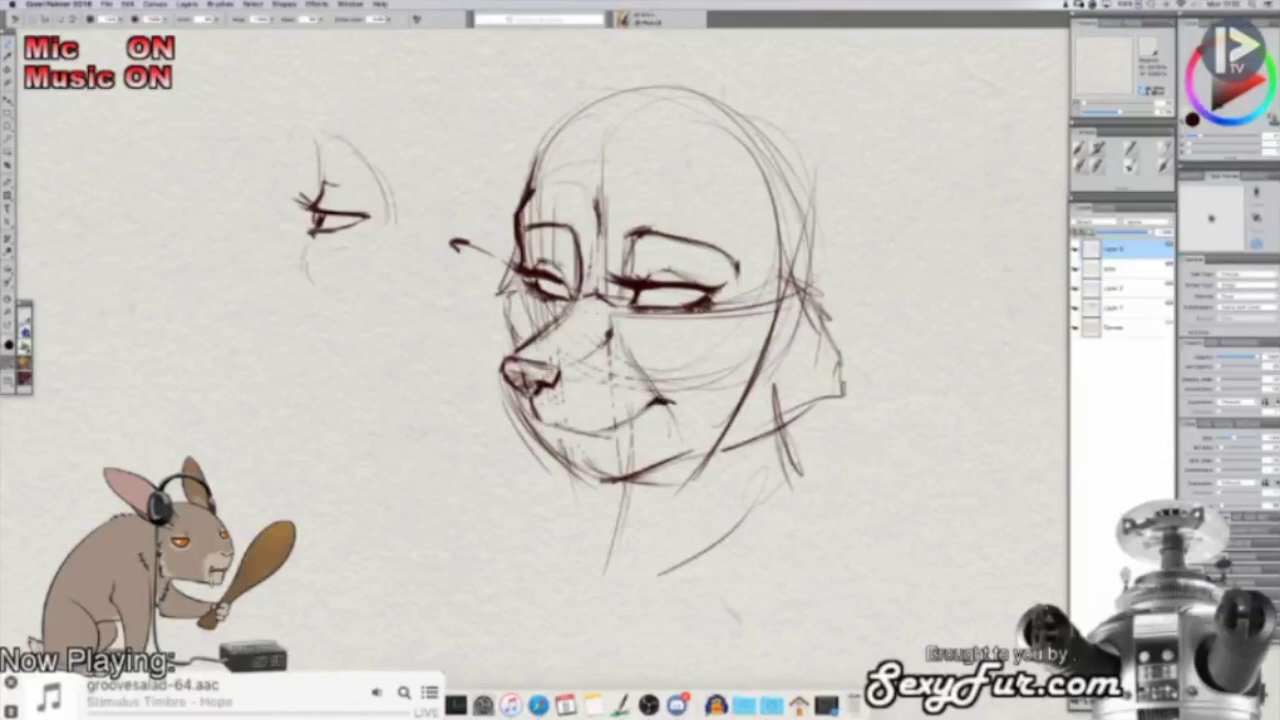
key("shift+x")
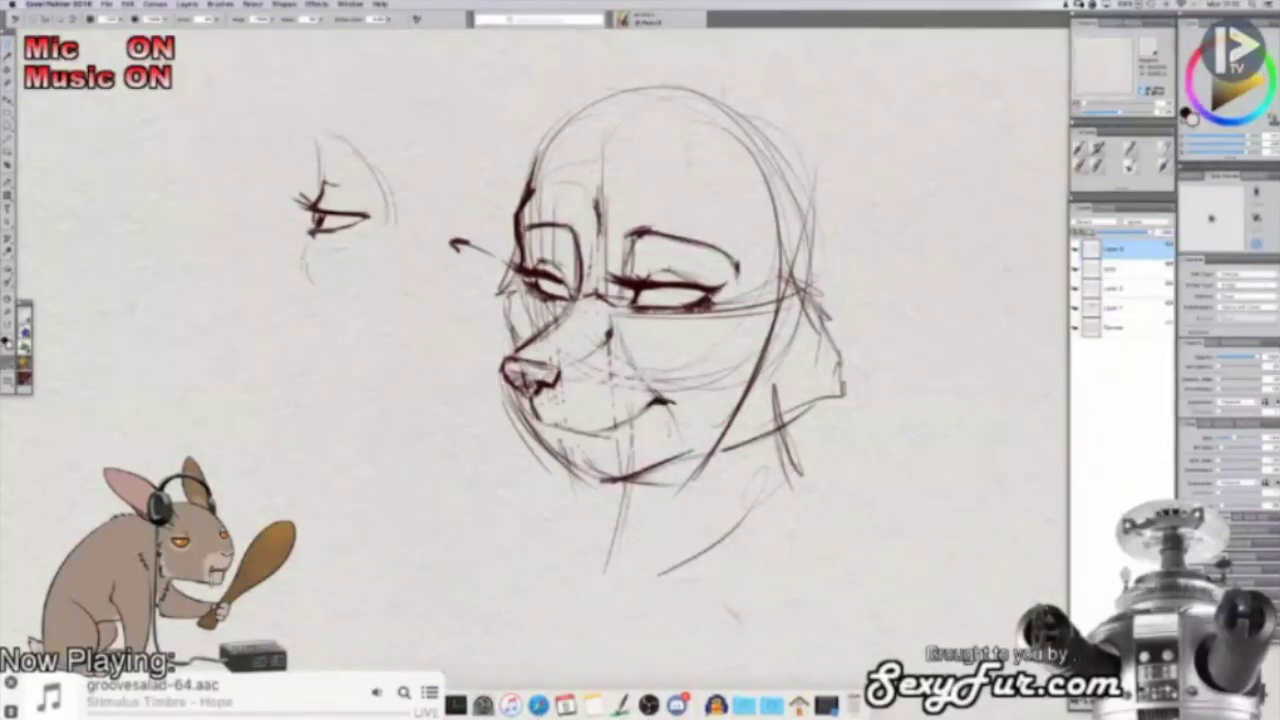
key("shift+x")
Step: Define the cheek crease down to the mouth corner and the front lip line below the nose
mouse_move(619, 344)
left_mouse_down()
mouse_move(637, 382)
mouse_move(675, 407)
left_mouse_up()
left_click_drag(546, 425, 514, 395)
key("shift+x")
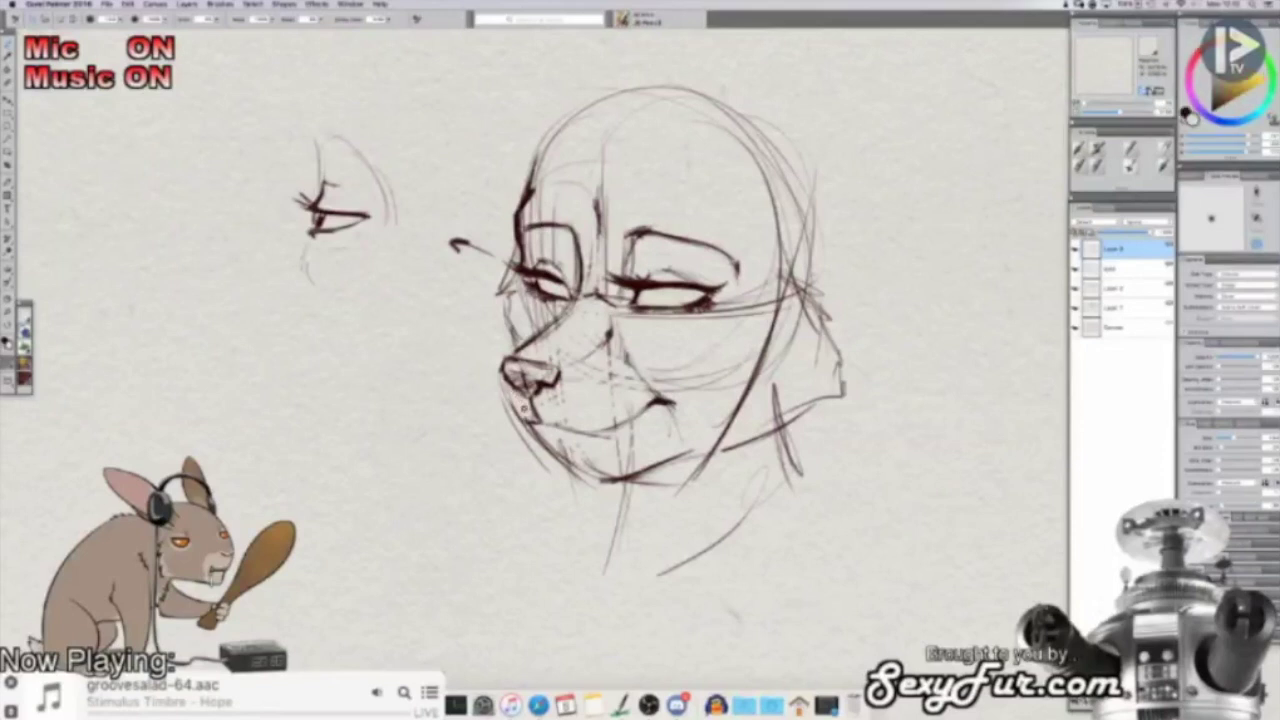
left_click(532, 418, "alt")
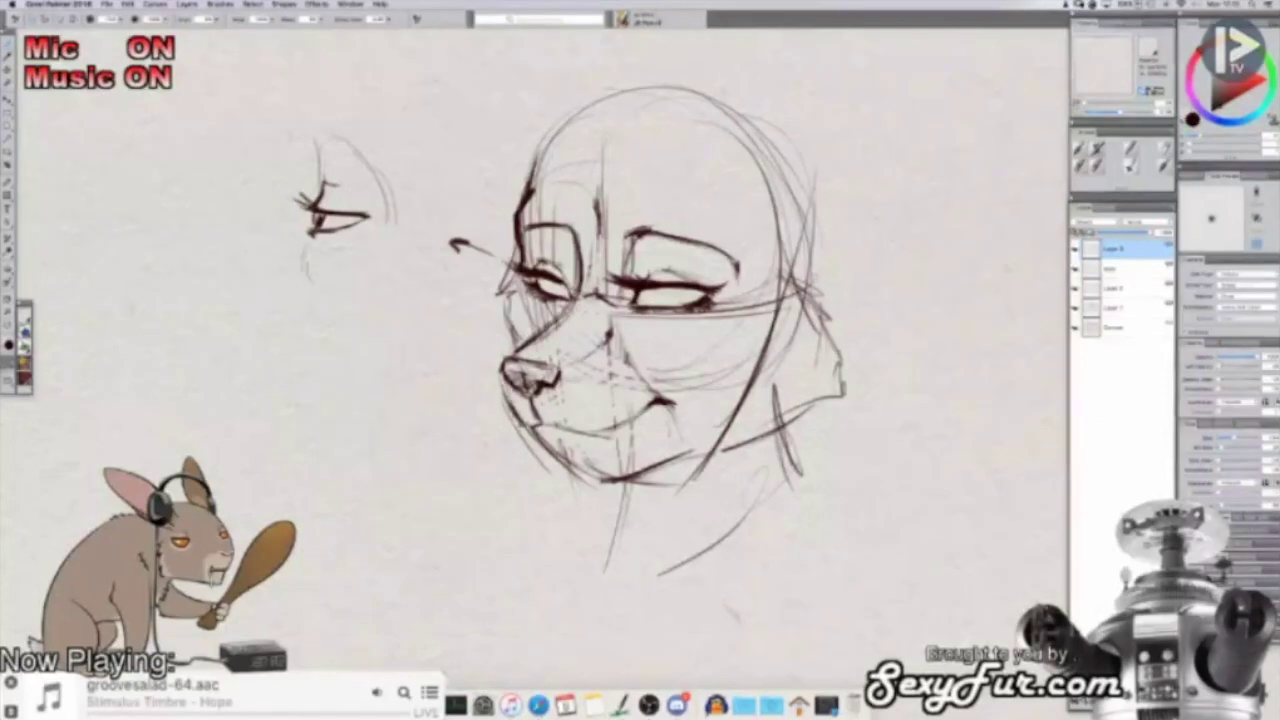
Step: Clear the old chin construction lines and redraw the front of the third head's chin
left_click(549, 443, "alt")
left_click_drag(536, 433, 583, 466)
left_click(556, 446, "alt")
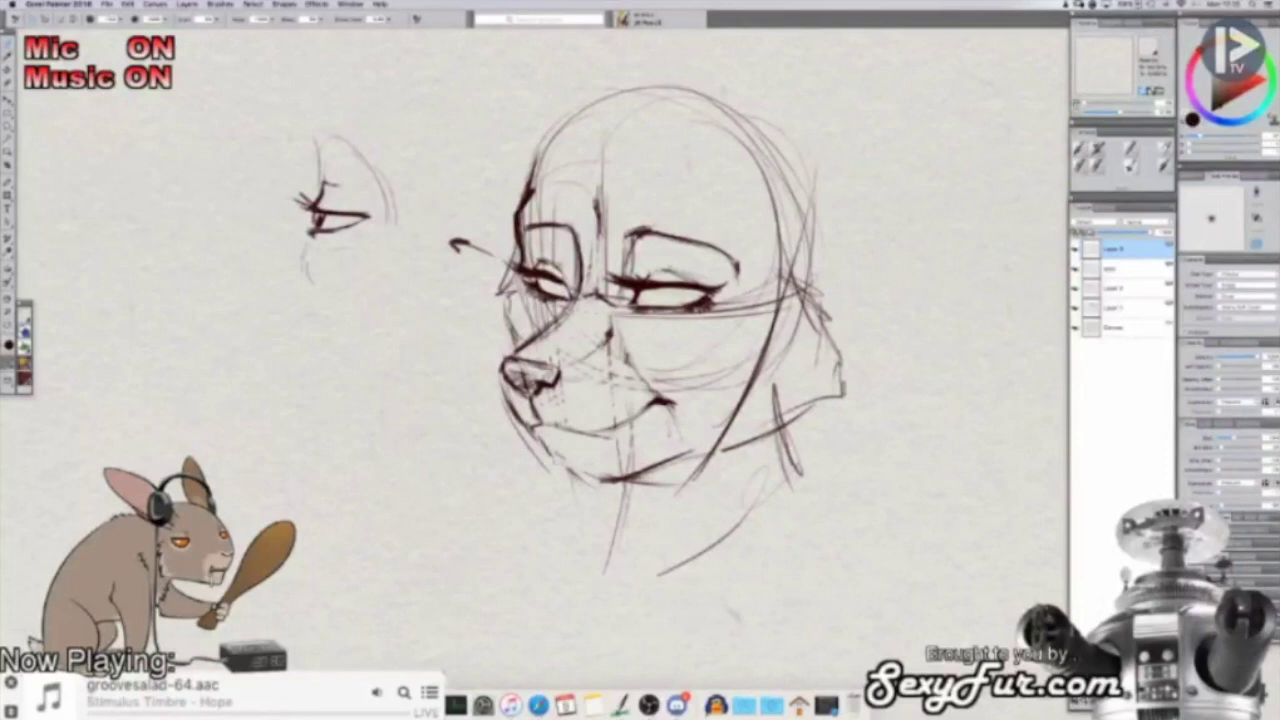
left_click_drag(569, 465, 588, 471)
mouse_move(538, 435)
left_mouse_down()
mouse_move(600, 474)
mouse_move(652, 471)
left_mouse_up()
left_click(634, 490, "alt")
left_click_drag(604, 478, 723, 455)
left_click(630, 474, "alt")
Step: Darken the chin's underside and extend a bold jawline back towards the cheek
left_click_drag(604, 480, 636, 472)
mouse_move(620, 476)
left_mouse_down()
mouse_move(640, 468)
mouse_move(587, 480)
mouse_move(560, 464)
left_mouse_up()
left_click(574, 452, "alt")
mouse_move(558, 462)
left_mouse_down()
mouse_move(578, 476)
mouse_move(632, 458)
mouse_move(589, 477)
left_mouse_up()
left_click(575, 471, "alt")
left_click_drag(561, 463, 598, 477)
left_click_drag(593, 475, 774, 430)
Step: Erase the old jaw guideline across the cheek and draw a bold furry cheek contour behind the near eye
left_click(755, 334, "alt")
left_click_drag(777, 310, 775, 348)
left_click_drag(772, 356, 718, 432)
left_click(771, 345, "alt")
mouse_move(738, 300)
left_mouse_down()
mouse_move(784, 282)
mouse_move(808, 290)
mouse_move(830, 378)
left_mouse_up()
mouse_move(818, 330)
left_mouse_down()
mouse_move(836, 380)
mouse_move(816, 412)
mouse_move(714, 445)
left_mouse_up()
key("shift+x")
mouse_move(648, 366)
left_mouse_down()
mouse_move(672, 410)
mouse_move(640, 354)
mouse_move(675, 418)
mouse_move(639, 365)
left_mouse_up()
key("shift+x")
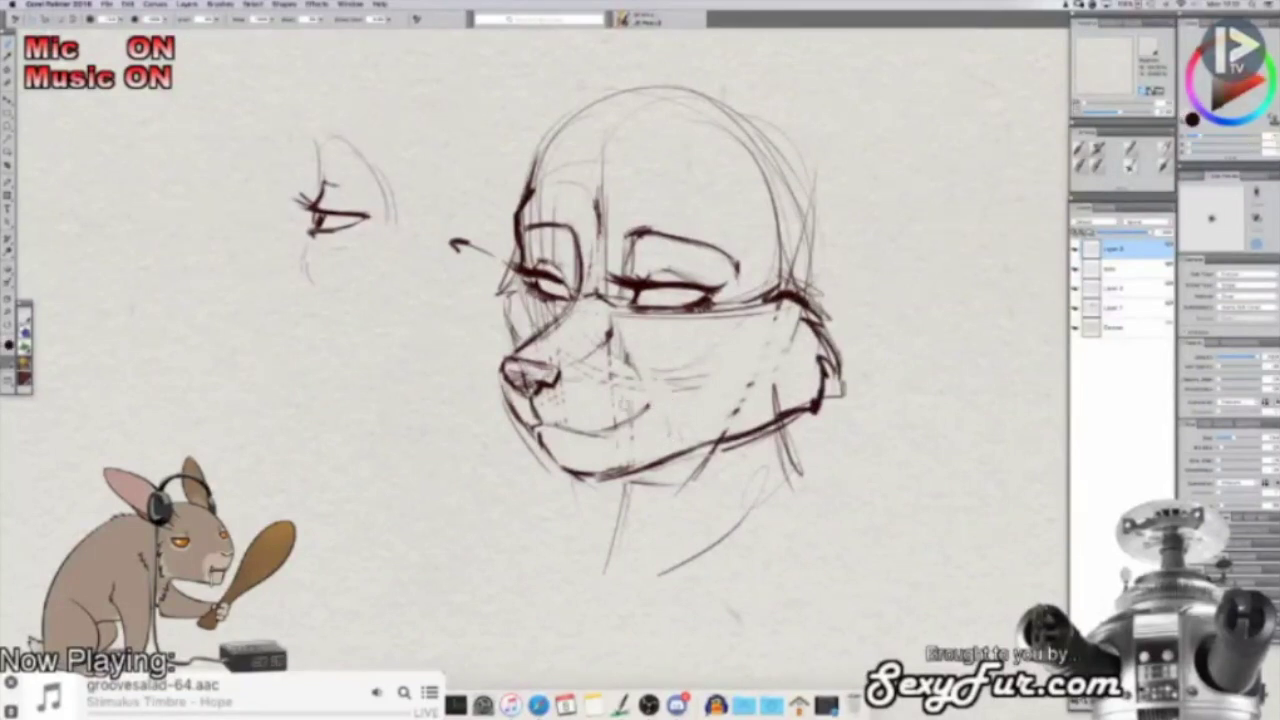
Step: Redraw the muzzle's cheek crease and mouth corner, and outline the far cheek below the far eye
mouse_move(630, 412)
left_mouse_down()
mouse_move(660, 396)
mouse_move(620, 352)
mouse_move(650, 388)
mouse_move(595, 381)
mouse_move(619, 347)
left_mouse_up()
key("shift+x")
key("shift+x")
mouse_move(516, 275)
left_mouse_down()
mouse_move(499, 295)
mouse_move(506, 346)
mouse_move(535, 319)
mouse_move(533, 283)
left_mouse_up()
key("shift+x")
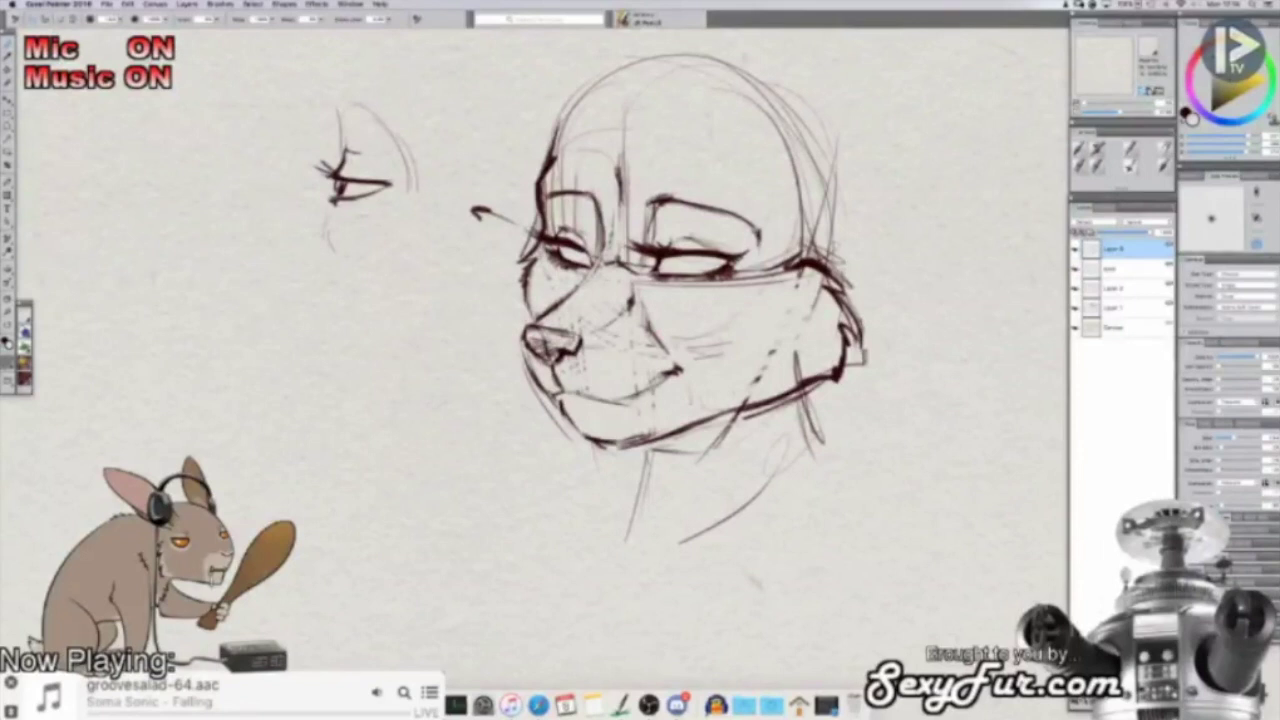
Step: Add a new layer and trace the far cheek's hidden contour through the muzzle in red
key("super+shift+n")
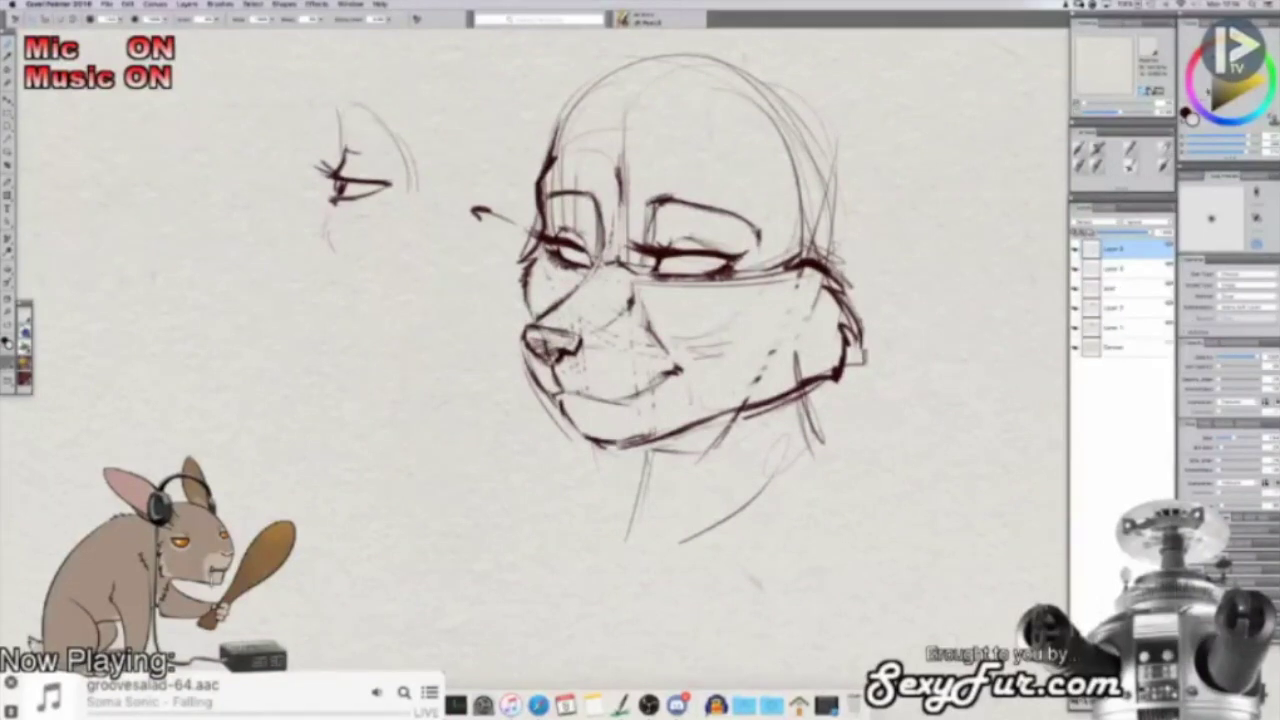
left_click(1203, 51)
left_click(1256, 86)
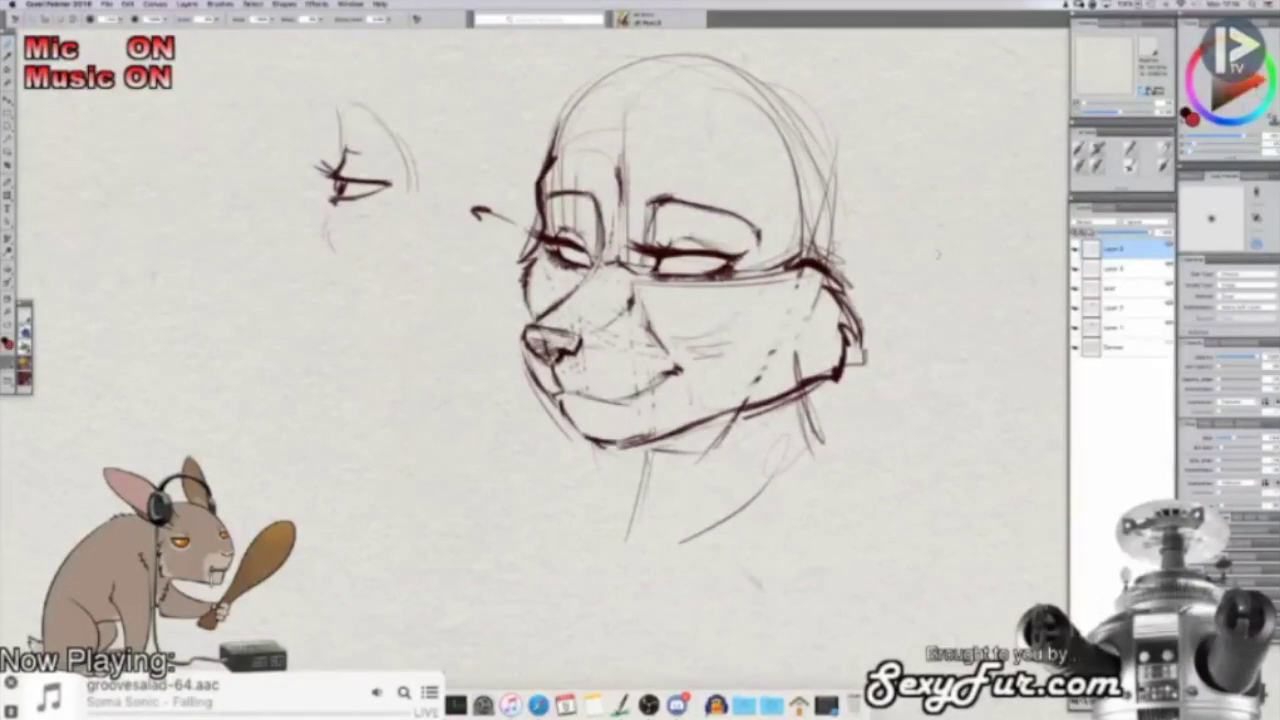
left_click_drag(524, 298, 574, 432)
left_click_drag(543, 360, 566, 413)
left_click_drag(525, 306, 538, 342)
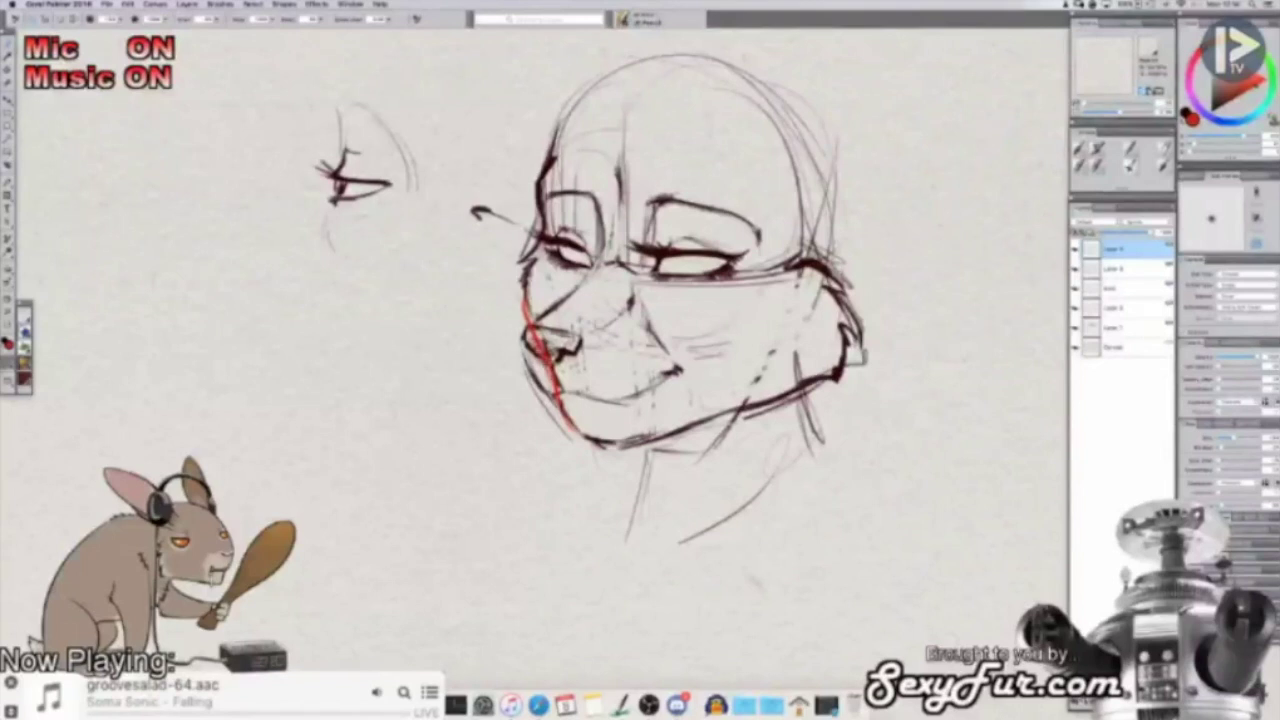
left_click_drag(522, 264, 519, 312)
Step: Lower the opacity of the layer holding the red contour line
left_click_drag(560, 400, 590, 315, "space")
left_click_drag(1150, 232, 1122, 236)
left_click_drag(912, 257, 837, 331)
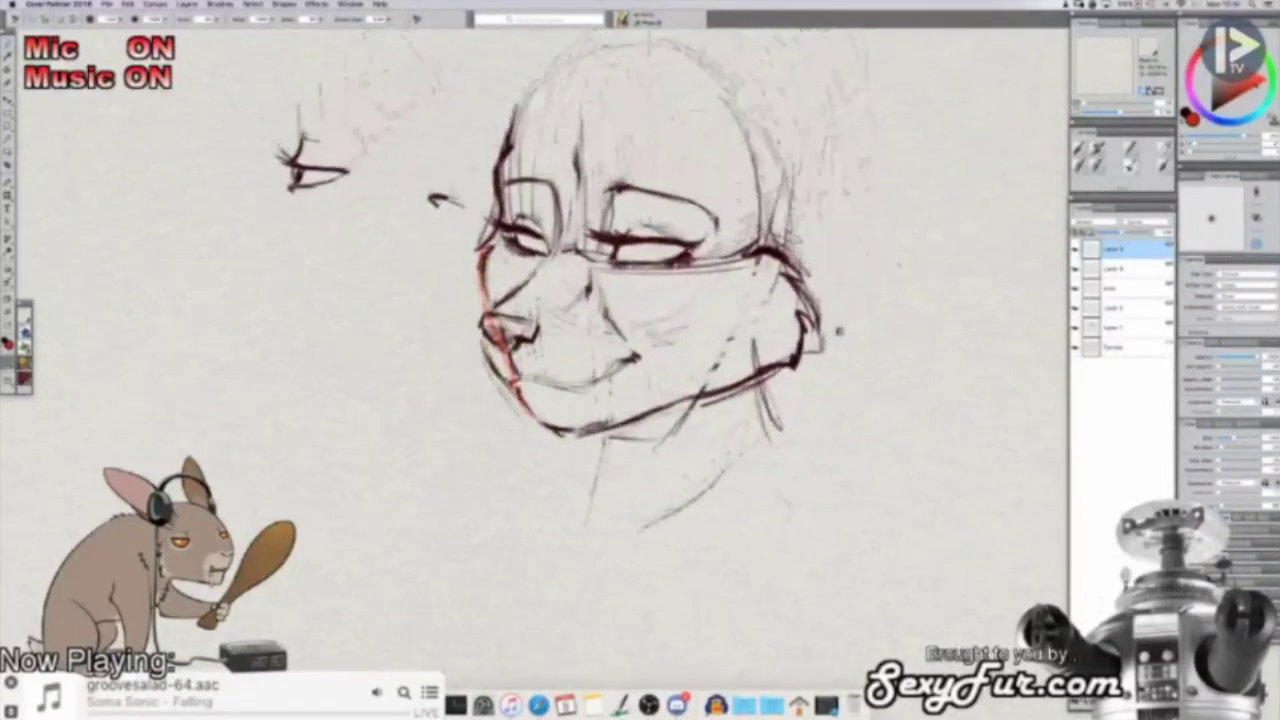
Step: Return to the sketch layer below and redraw the top of the third head's cranium in a dark colour
left_click(1205, 126)
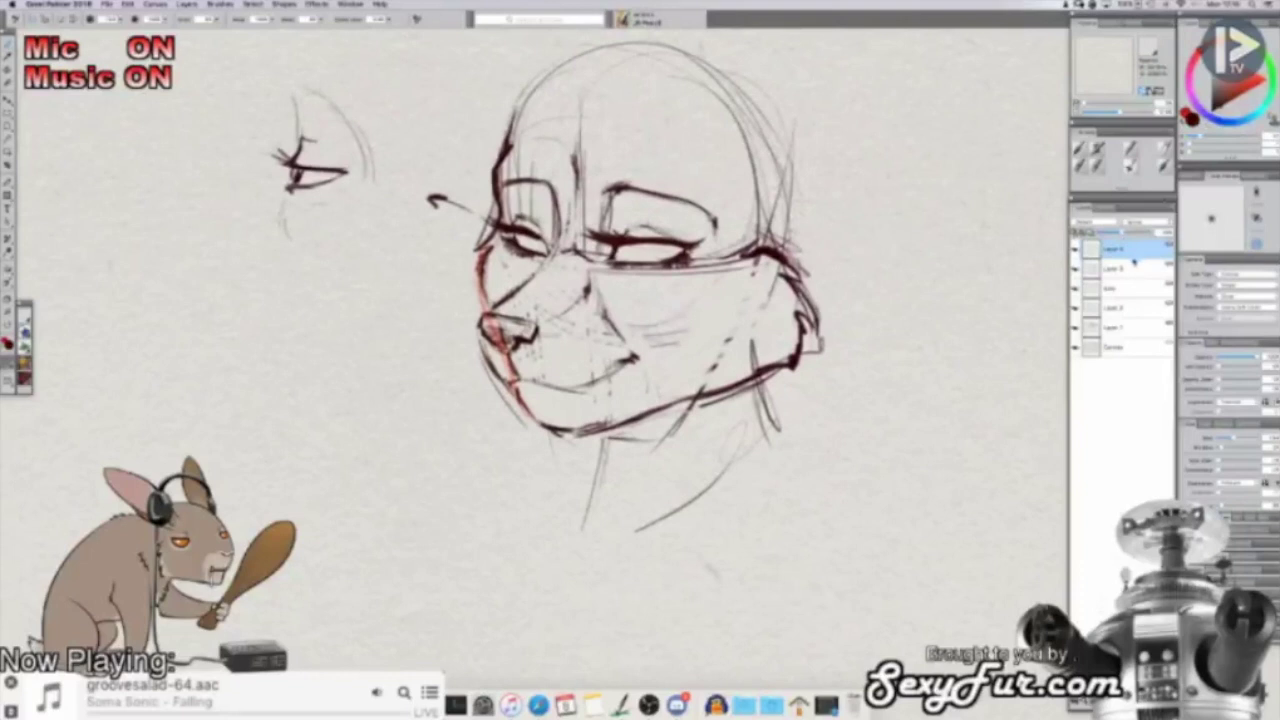
left_click(1134, 267)
left_click_drag(830, 300, 838, 356)
mouse_move(522, 188)
left_mouse_down()
mouse_move(548, 139)
mouse_move(696, 123)
left_mouse_up()
mouse_move(524, 182)
left_mouse_down()
mouse_move(690, 102)
mouse_move(640, 114)
left_mouse_up()
mouse_move(610, 160)
left_mouse_down()
mouse_move(754, 150)
mouse_move(800, 272)
mouse_move(716, 138)
left_mouse_up()
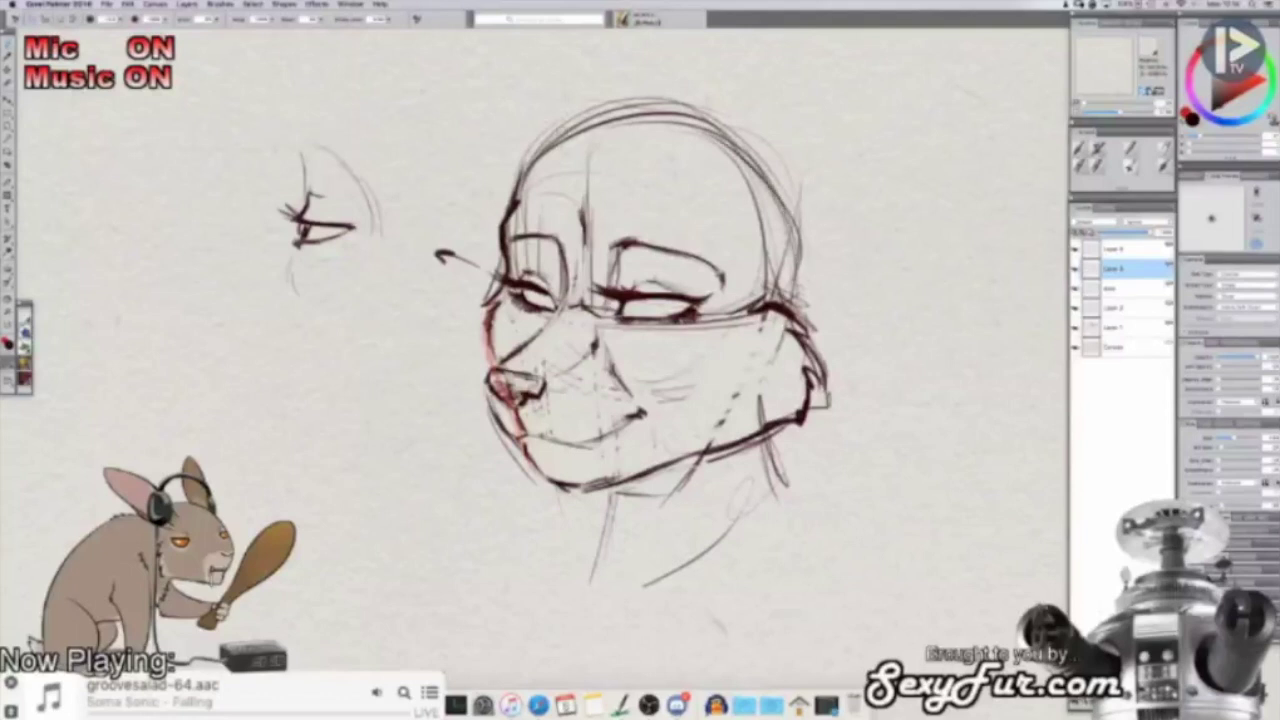
Step: Reinforce the top and back curve of the third head's cranium with dark strokes
mouse_move(518, 190)
left_mouse_down()
mouse_move(661, 120)
mouse_move(797, 218)
mouse_move(793, 292)
left_mouse_up()
left_click_drag(738, 137, 796, 300)
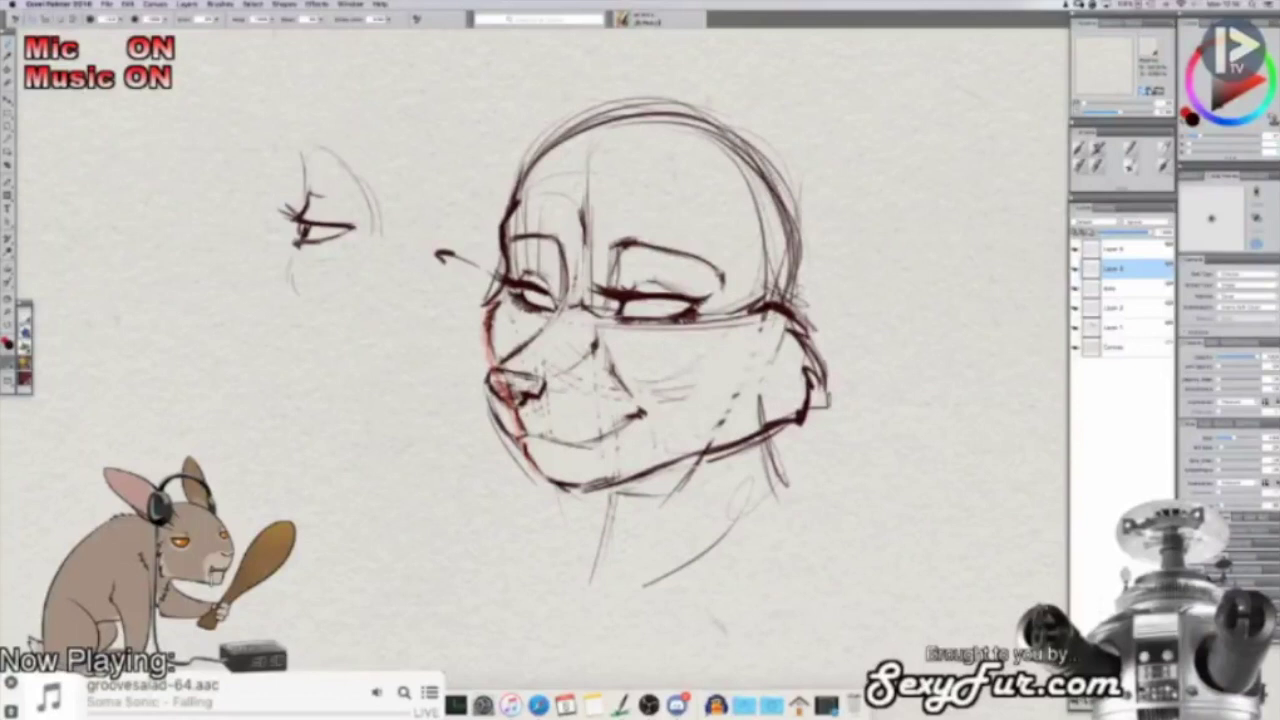
left_click_drag(730, 235, 699, 219)
Step: Draw a tall pointed outline for the near ear, running from the cranium down behind the cheek
key("super+minus")
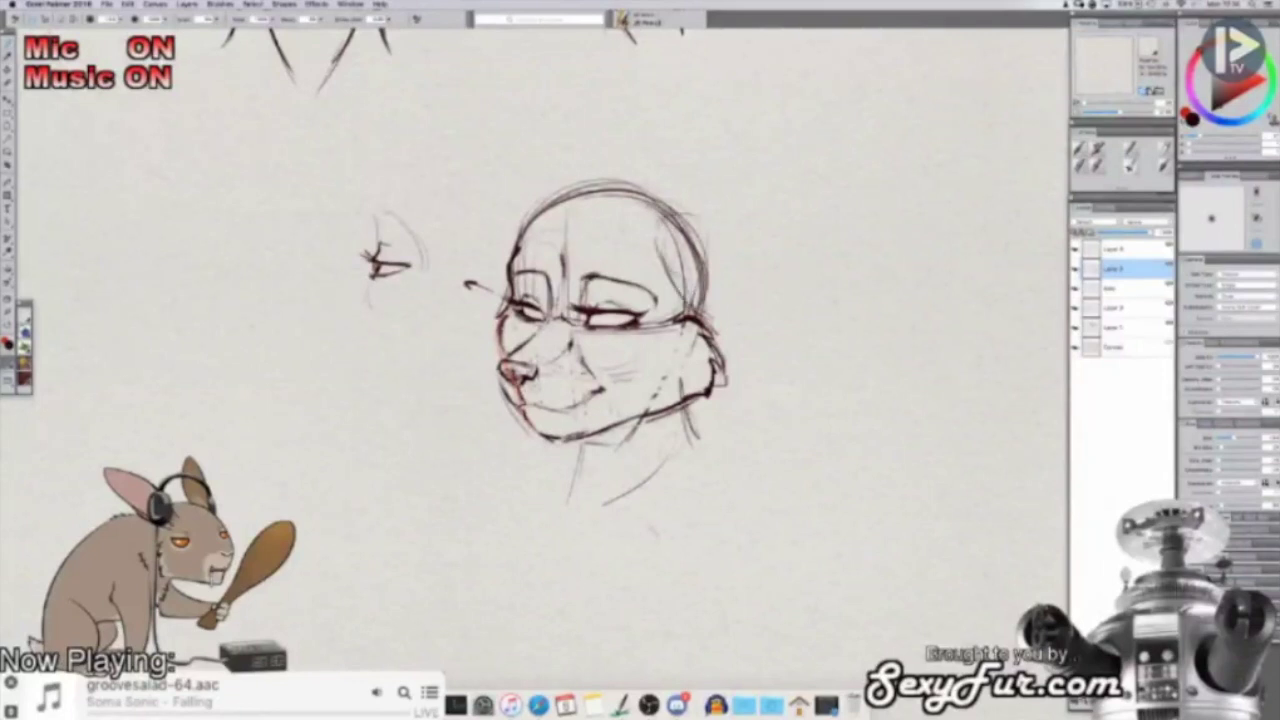
mouse_move(657, 222)
left_mouse_down()
mouse_move(684, 130)
mouse_move(749, 302)
mouse_move(758, 287)
left_mouse_up()
mouse_move(762, 282)
left_mouse_down()
mouse_move(741, 151)
mouse_move(694, 103)
mouse_move(657, 224)
left_mouse_up()
left_click_drag(685, 134, 659, 212)
mouse_move(712, 338)
left_mouse_down()
mouse_move(758, 292)
mouse_move(766, 238)
left_mouse_up()
mouse_move(758, 284)
left_mouse_down()
mouse_move(760, 208)
mouse_move(730, 152)
left_mouse_up()
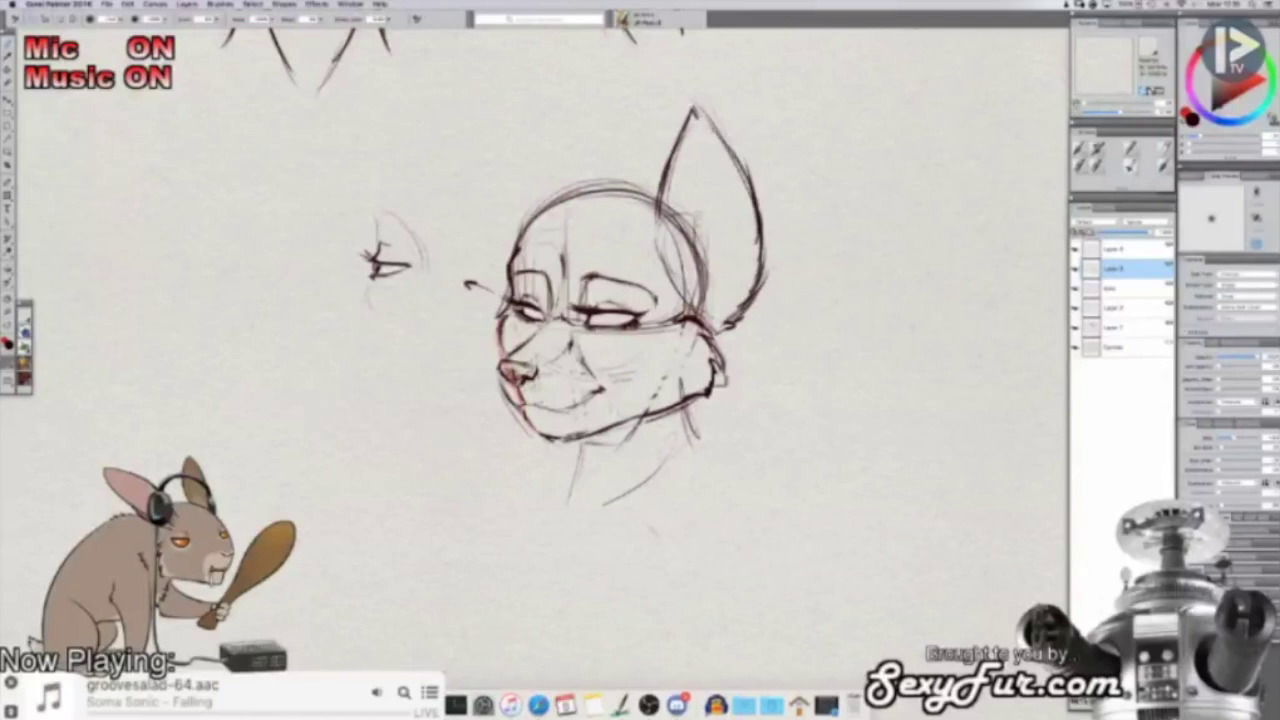
Step: Draw the inner edge of the near ear from near its tip down to its base
mouse_move(710, 302)
left_mouse_down()
mouse_move(718, 238)
mouse_move(704, 142)
left_mouse_up()
left_click_drag(714, 250, 709, 276)
mouse_move(714, 254)
left_mouse_down()
mouse_move(704, 284)
mouse_move(671, 304)
left_mouse_up()
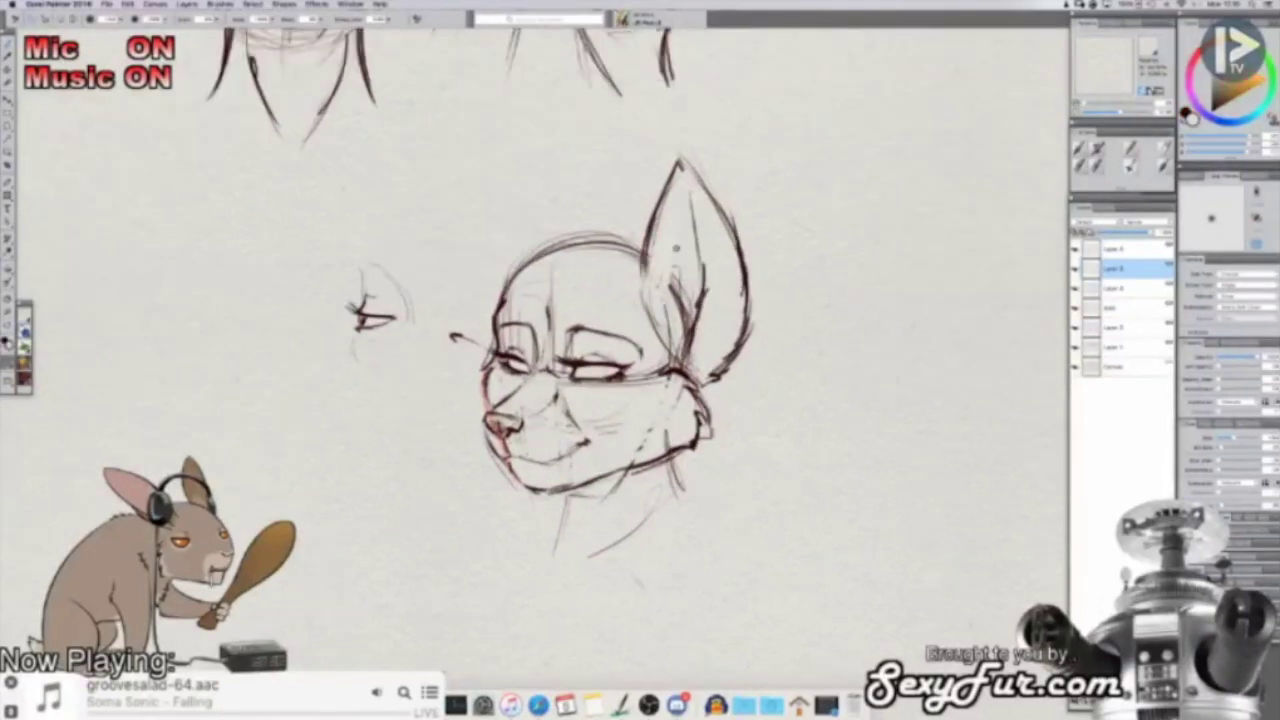
Step: Try a stroke inside the near ear's base and undo the latest strokes there
left_click_drag(682, 276, 670, 322)
key("super+z")
key("super+z")
key("super+z")
key("super+z")
key("super+z")
key("super+z")
key("super+z")
key("super+z")
Step: Add fur strokes inside the near ear and clear the cranium lines that show through it
mouse_move(704, 266)
left_mouse_down()
mouse_move(691, 346)
mouse_move(699, 333)
left_mouse_up()
key("shift+x")
left_click_drag(690, 351, 704, 318)
mouse_move(696, 328)
left_mouse_down()
mouse_move(705, 266)
mouse_move(690, 222)
left_mouse_up()
left_click_drag(702, 278, 688, 214)
key("shift+x")
mouse_move(650, 284)
left_mouse_down()
mouse_move(646, 314)
mouse_move(680, 354)
left_mouse_up()
key("shift+x")
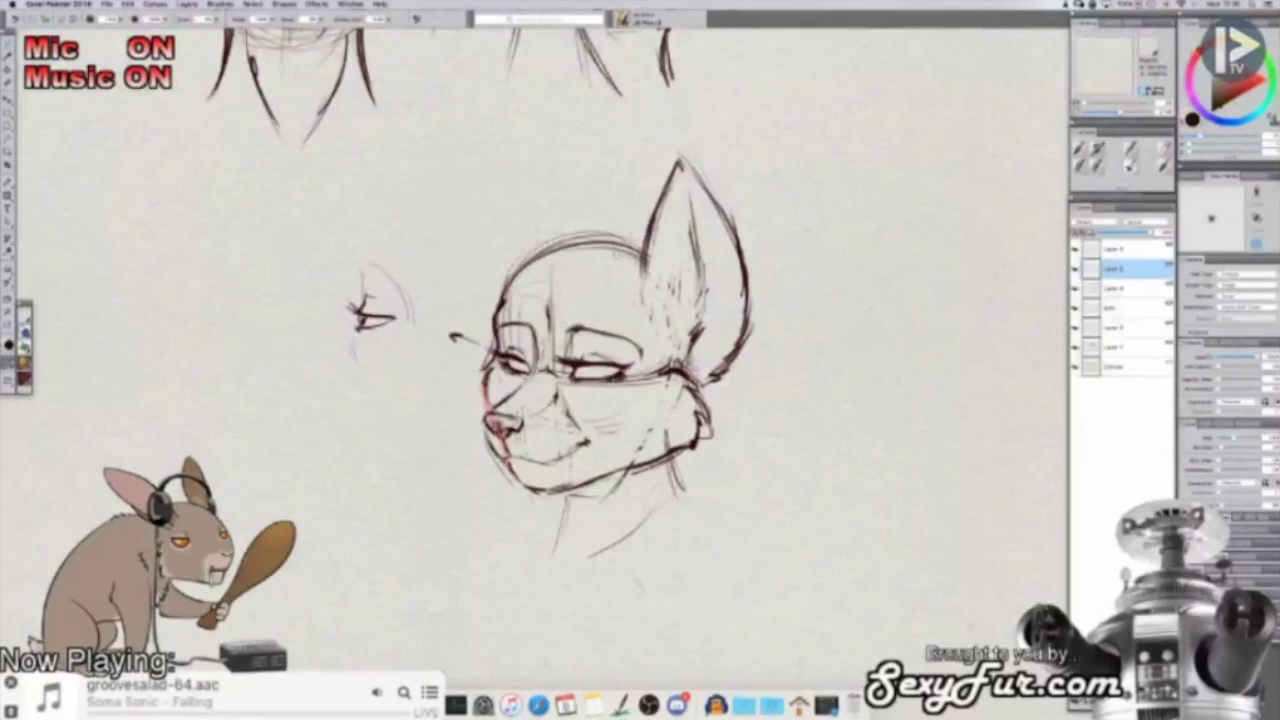
Step: Draw the smaller pointed far ear on top of the cranium
left_click_drag(594, 188, 604, 245)
mouse_move(588, 152)
left_mouse_down()
mouse_move(545, 213)
mouse_move(549, 196)
mouse_move(538, 248)
left_mouse_up()
left_click_drag(552, 190, 538, 246)
left_click_drag(586, 156, 539, 236)
mouse_move(549, 190)
left_mouse_down()
mouse_move(592, 156)
mouse_move(606, 232)
left_mouse_up()
left_click_drag(600, 182, 614, 243)
left_click_drag(537, 252, 556, 187)
Step: Darken the front and back neck lines below the jaw of the third head
left_click_drag(616, 296, 671, 109)
mouse_move(627, 293)
left_mouse_down()
mouse_move(613, 362)
mouse_move(688, 330)
mouse_move(700, 290)
mouse_move(706, 316)
left_mouse_up()
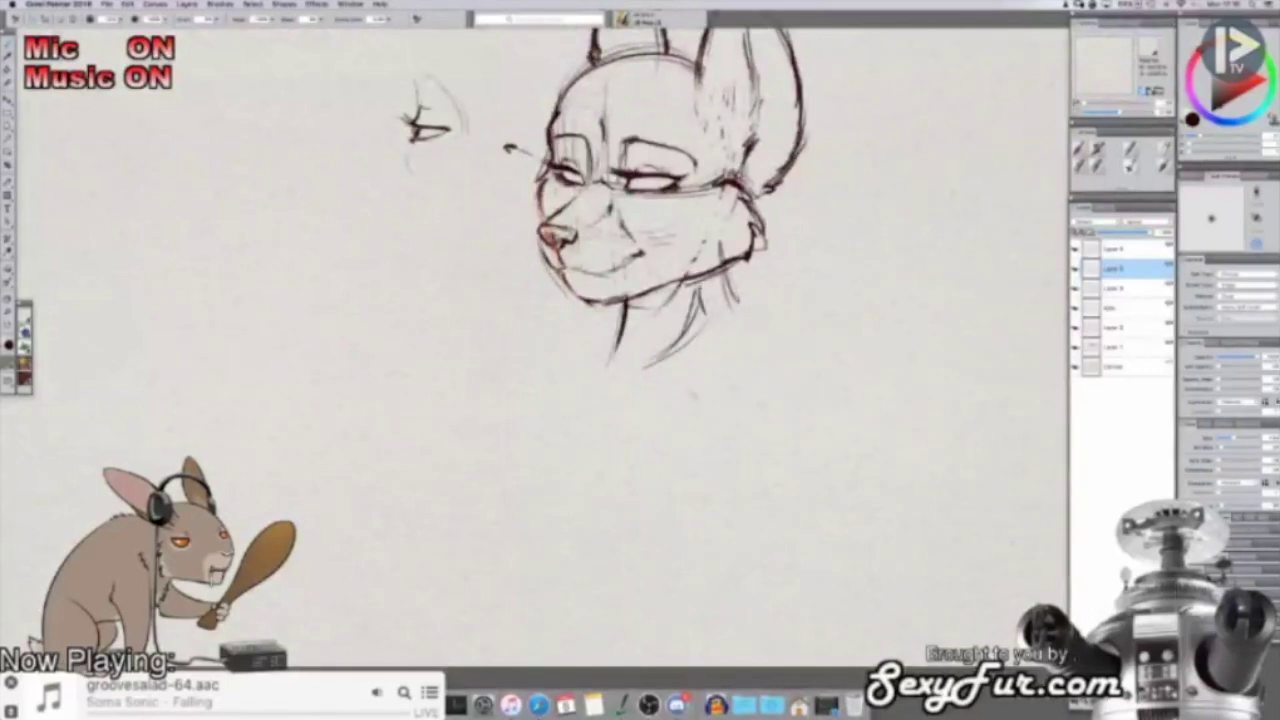
mouse_move(723, 266)
left_mouse_down()
mouse_move(740, 314)
mouse_move(713, 371)
mouse_move(727, 393)
left_mouse_up()
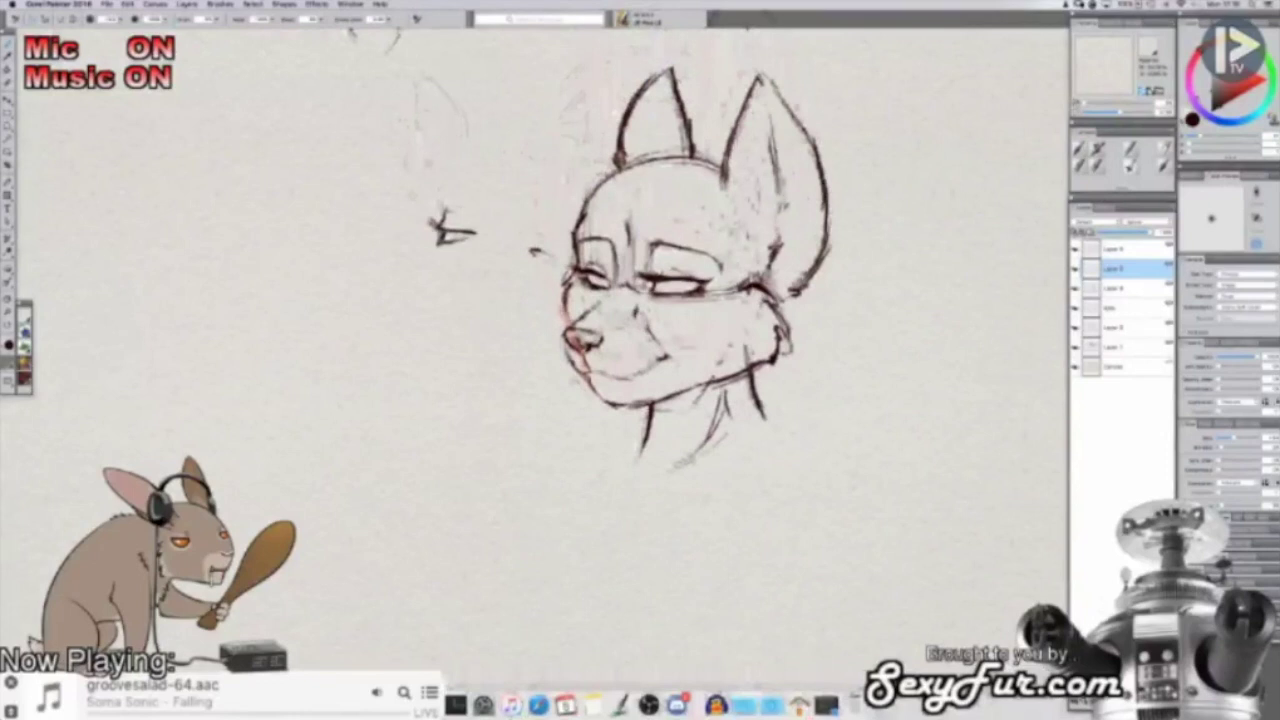
Step: On the top layer, shade the crown above the brow and the back of the neck in red
left_click(1126, 252)
left_click(1255, 87)
mouse_move(602, 194)
left_mouse_down()
mouse_move(632, 204)
mouse_move(704, 190)
mouse_move(741, 268)
left_mouse_up()
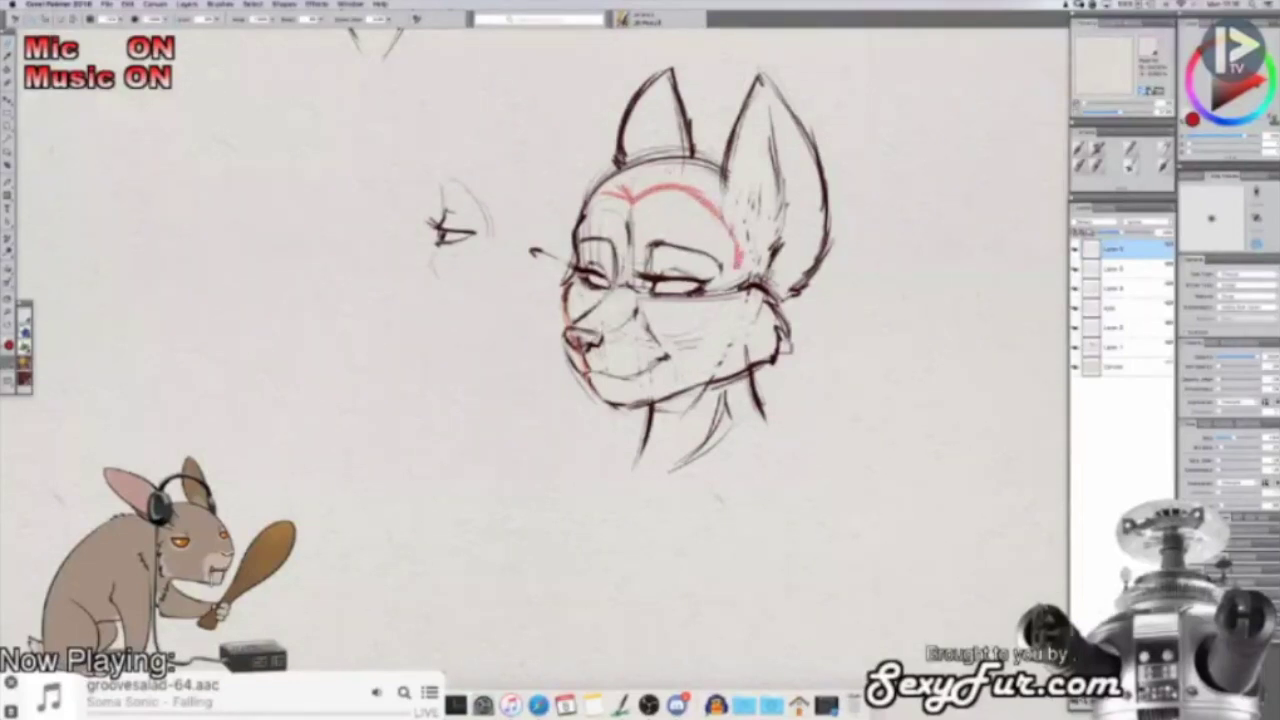
mouse_move(592, 194)
left_mouse_down()
mouse_move(645, 150)
mouse_move(715, 158)
mouse_move(726, 200)
mouse_move(750, 220)
mouse_move(748, 272)
mouse_move(748, 232)
left_mouse_up()
left_click_drag(764, 366, 754, 380)
mouse_move(878, 226)
left_mouse_down()
mouse_move(880, 194)
mouse_move(869, 298)
left_mouse_up()
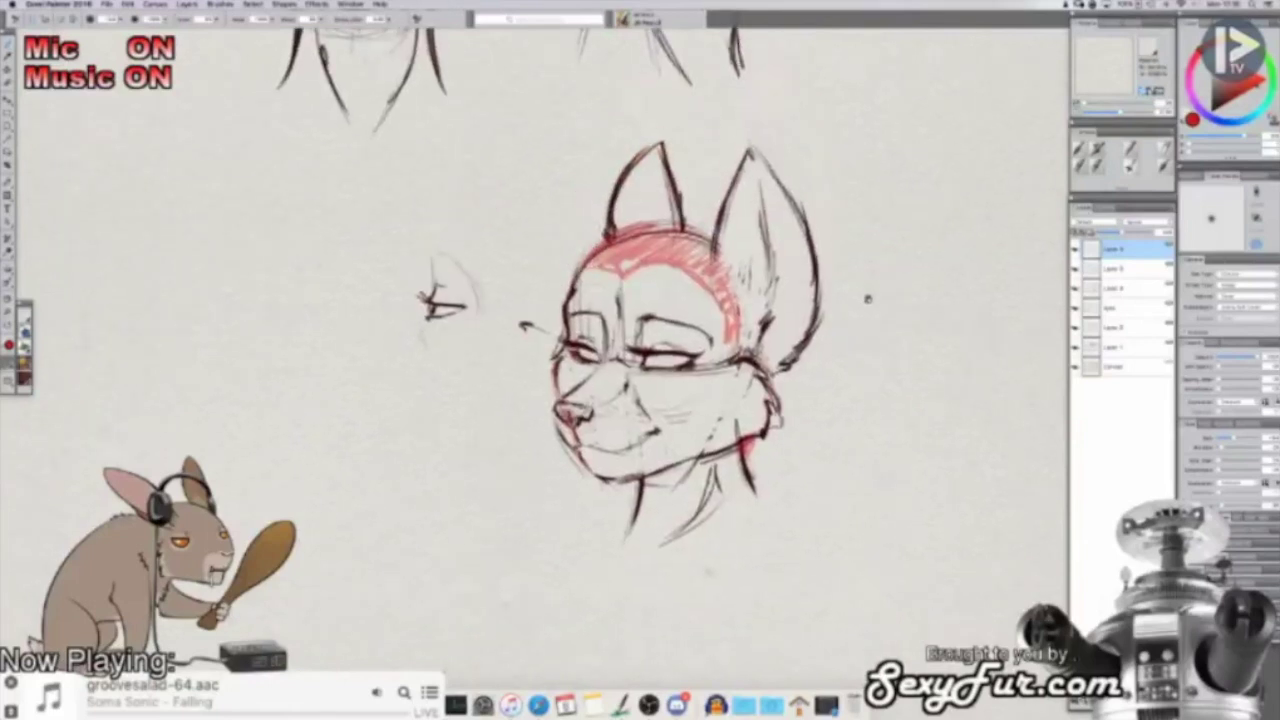
left_click_drag(863, 356, 874, 297)
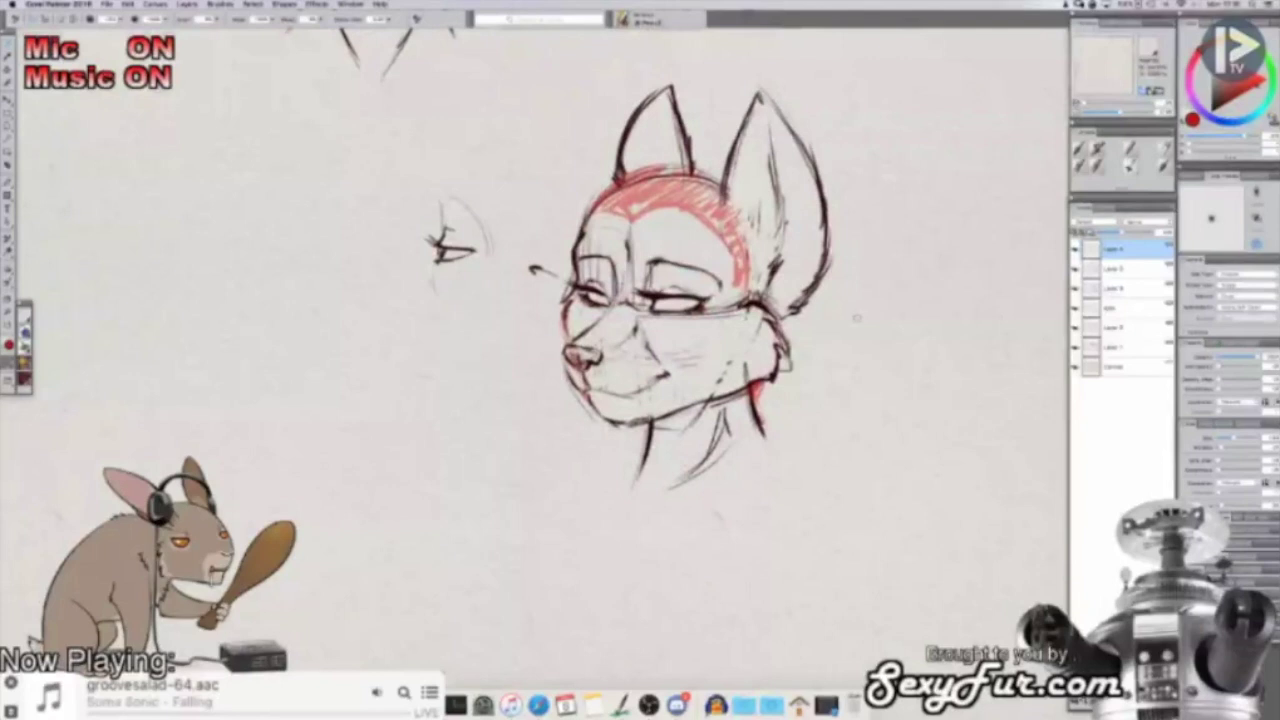
left_click_drag(894, 289, 878, 287)
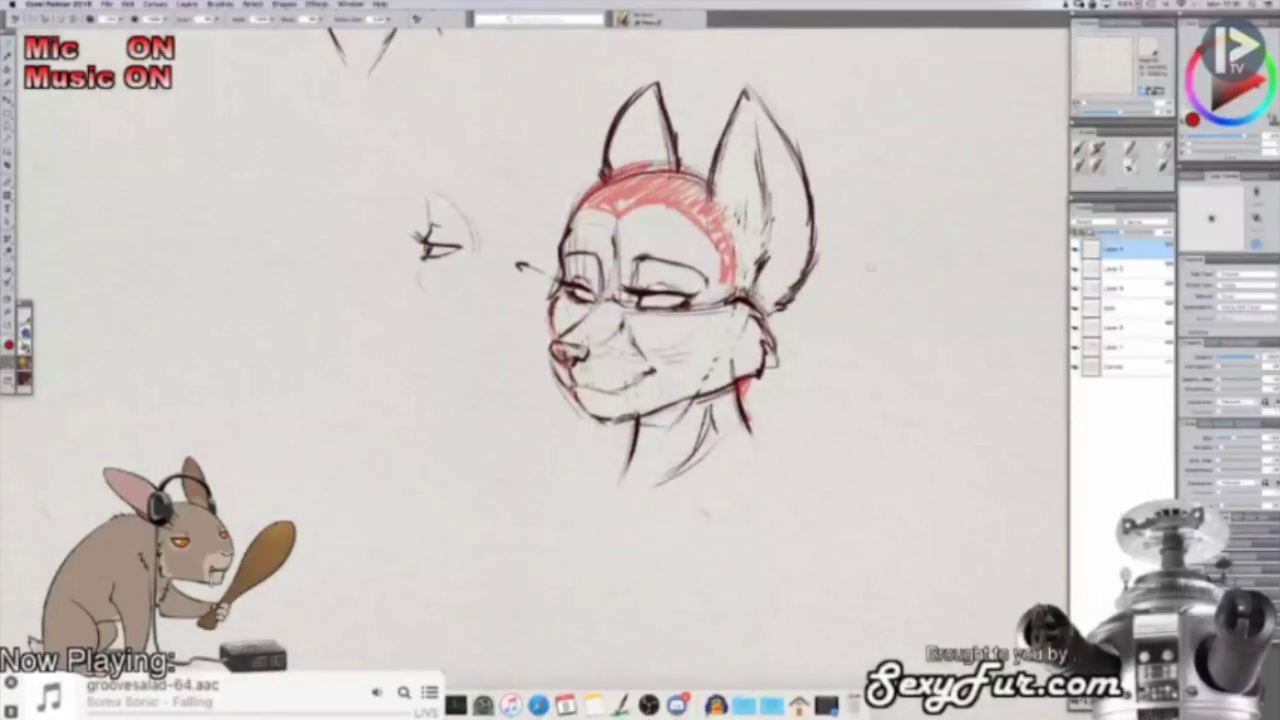
Step: Add a new layer and draw the irises and pupils of both eyes in a dark colour
left_click(1224, 107)
left_click(1100, 702)
left_click_drag(726, 368, 758, 369)
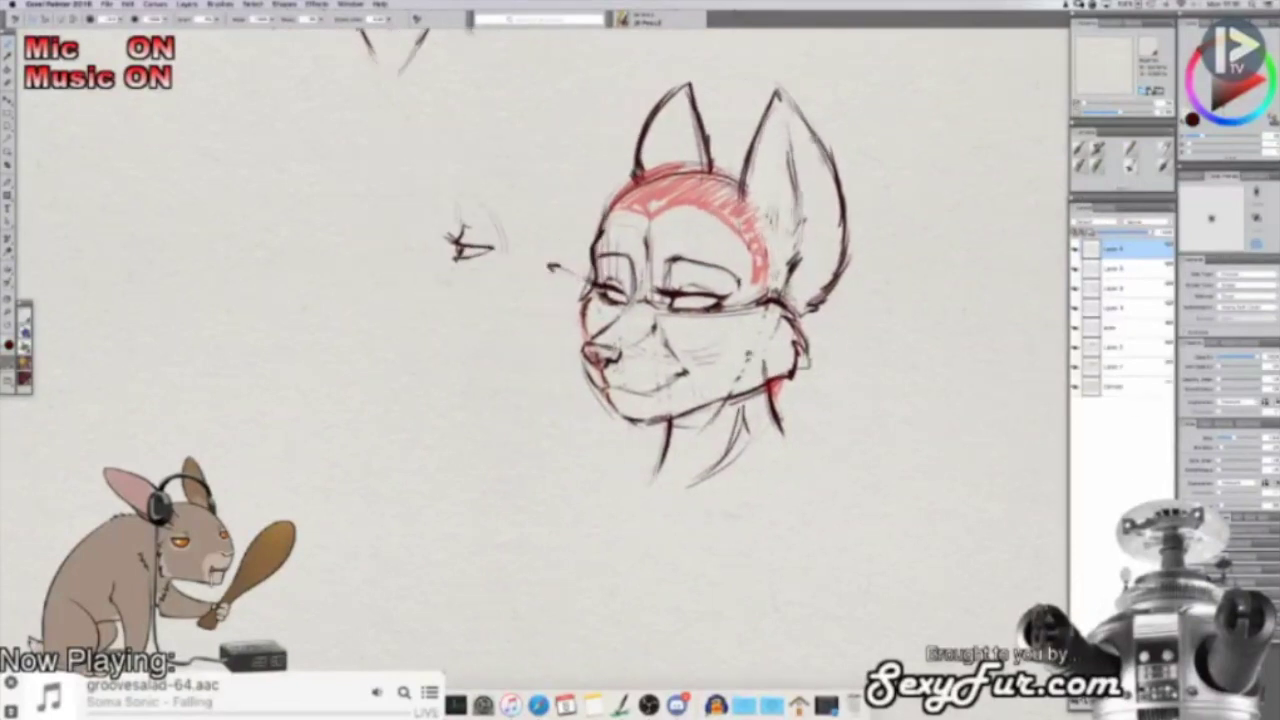
key("super+=")
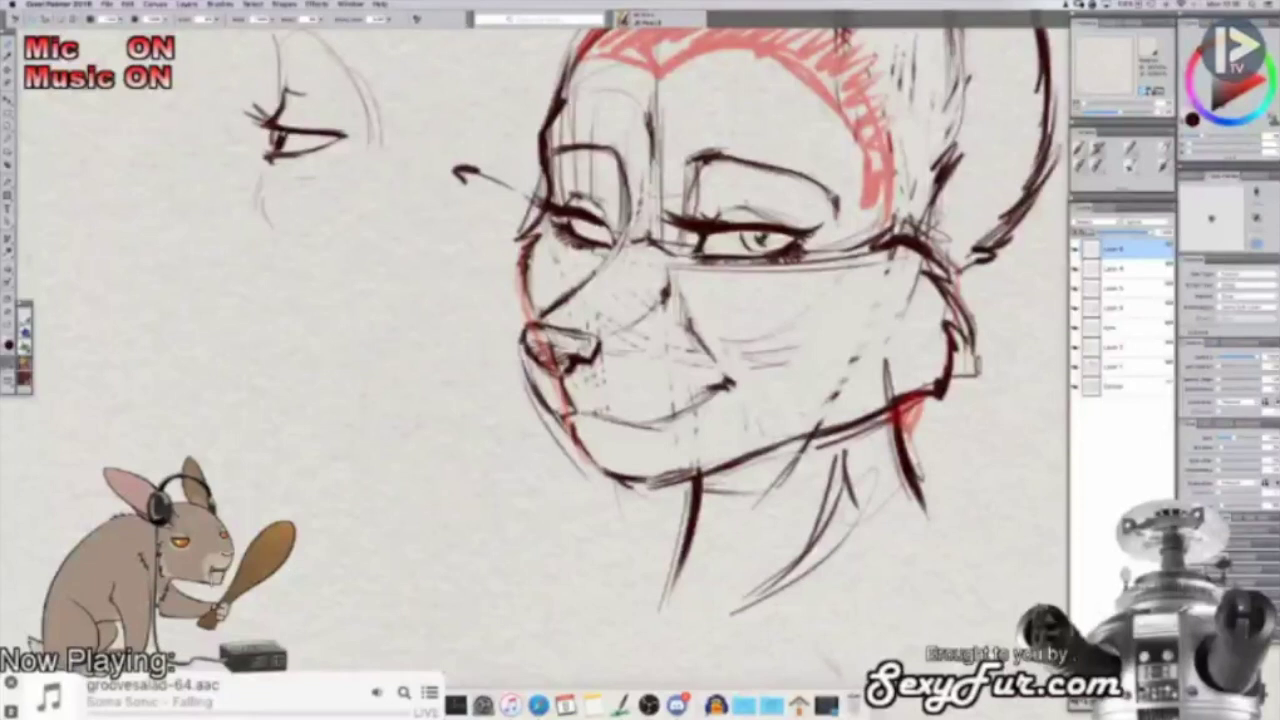
left_click_drag(764, 240, 776, 242)
left_click_drag(783, 243, 844, 252)
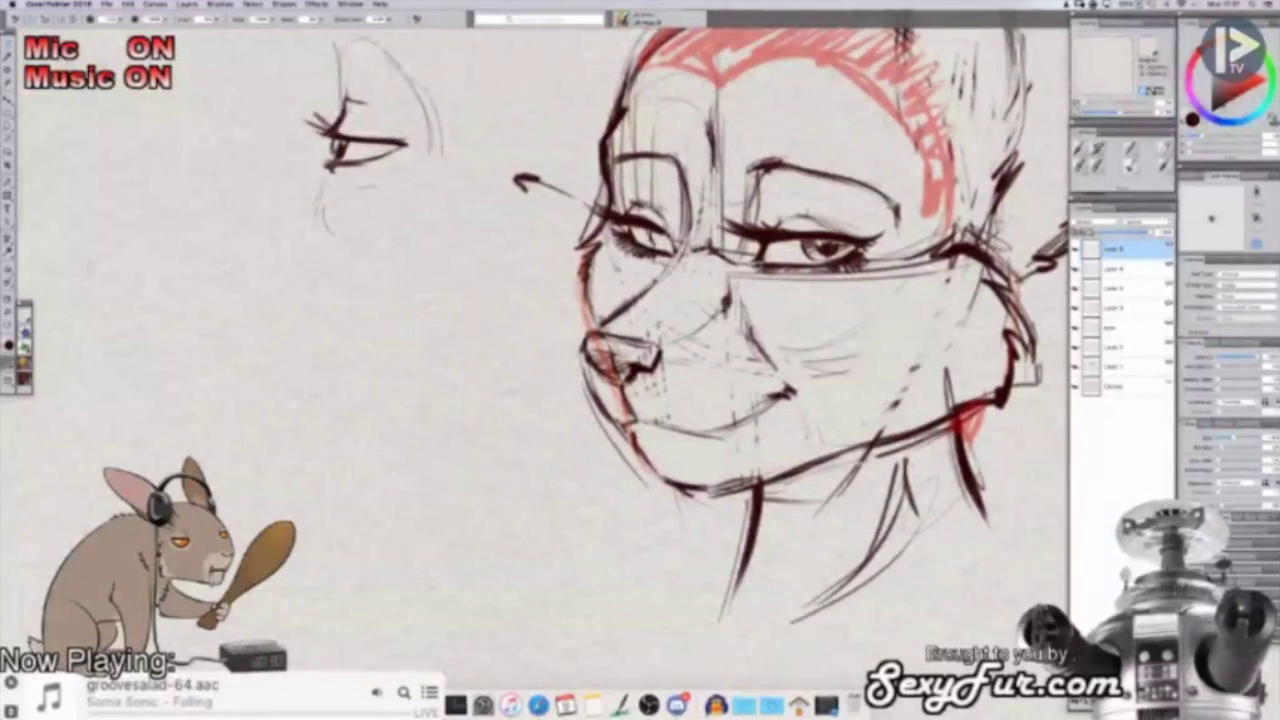
left_click_drag(658, 234, 666, 248)
key("super+minus")
key("super+minus")
left_click_drag(774, 350, 739, 417)
key("super+minus")
key("super+minus")
left_click_drag(832, 234, 821, 330)
scroll(520, 360, "up", 3)
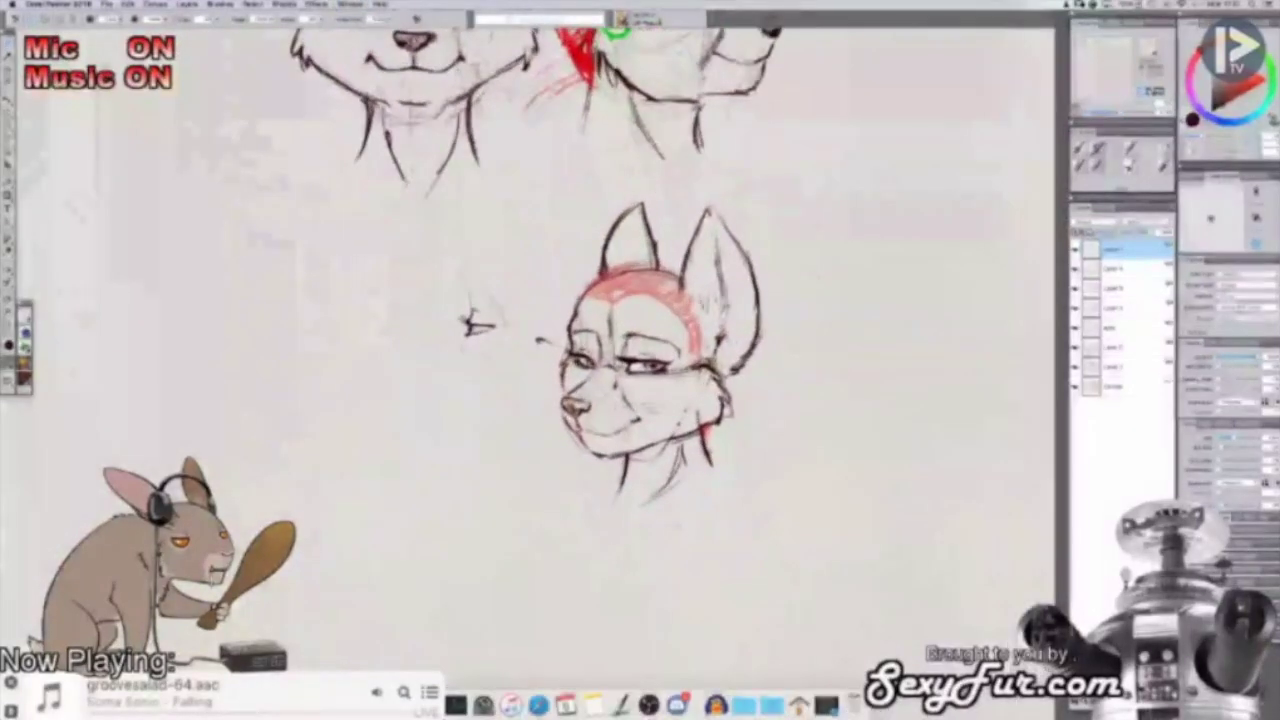
left_click_drag(881, 353, 872, 309)
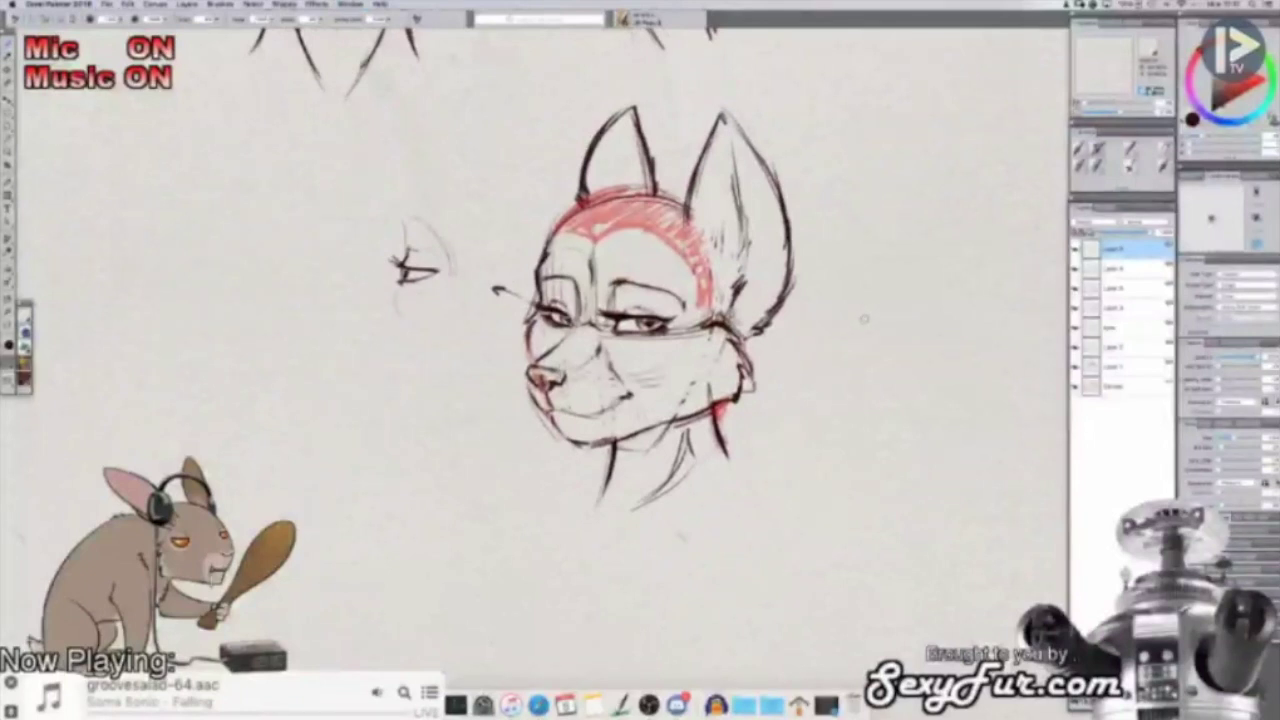
left_click_drag(805, 338, 795, 338)
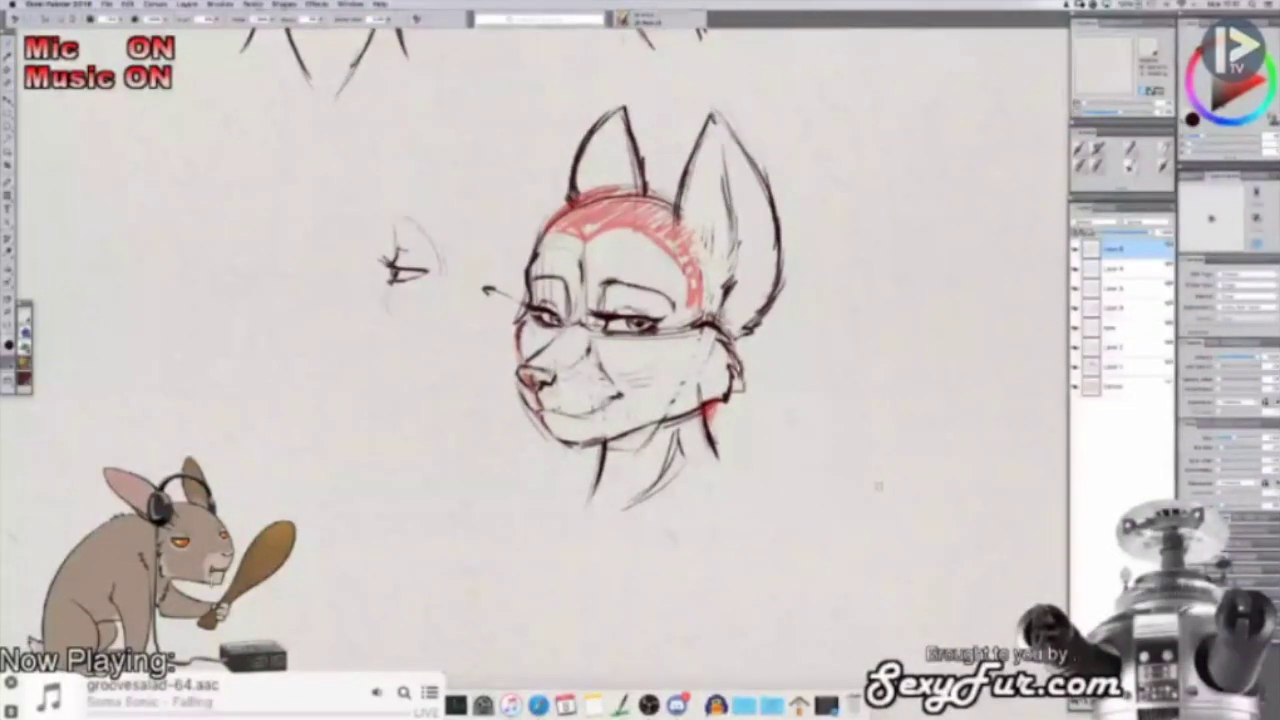
scroll(857, 289, "right", 5)
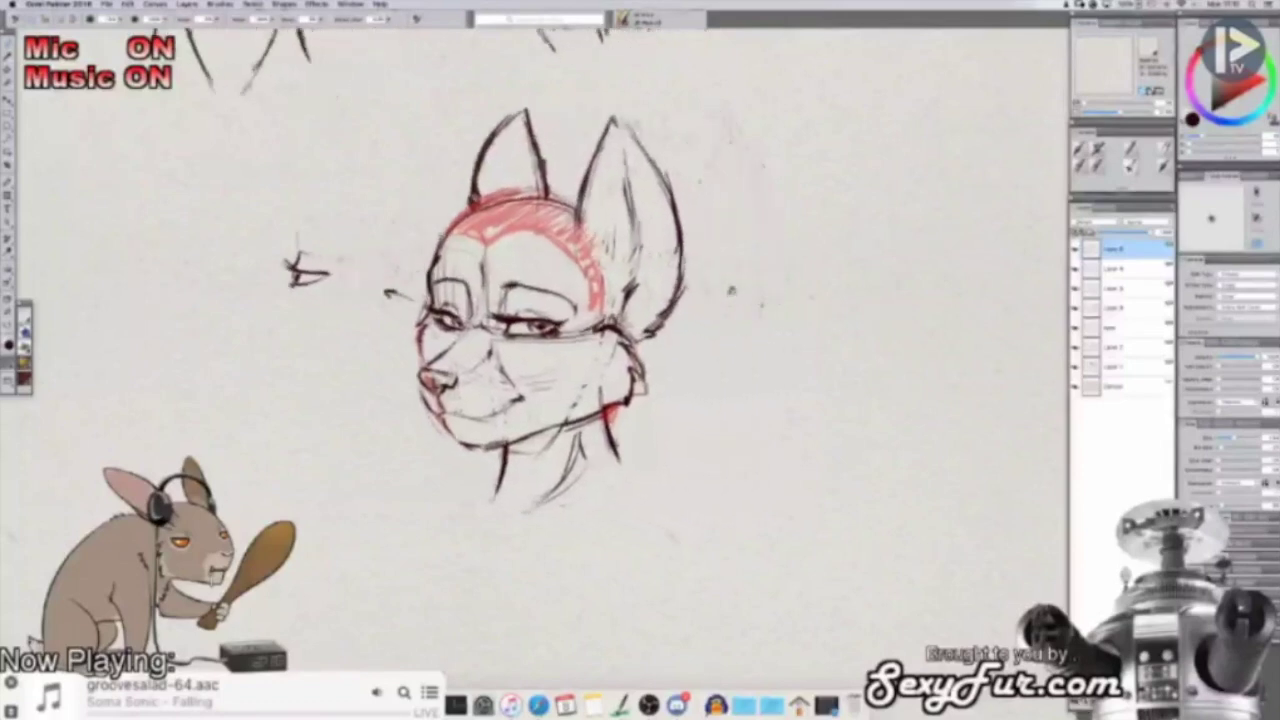
left_click_drag(771, 303, 766, 303)
left_click(1131, 150)
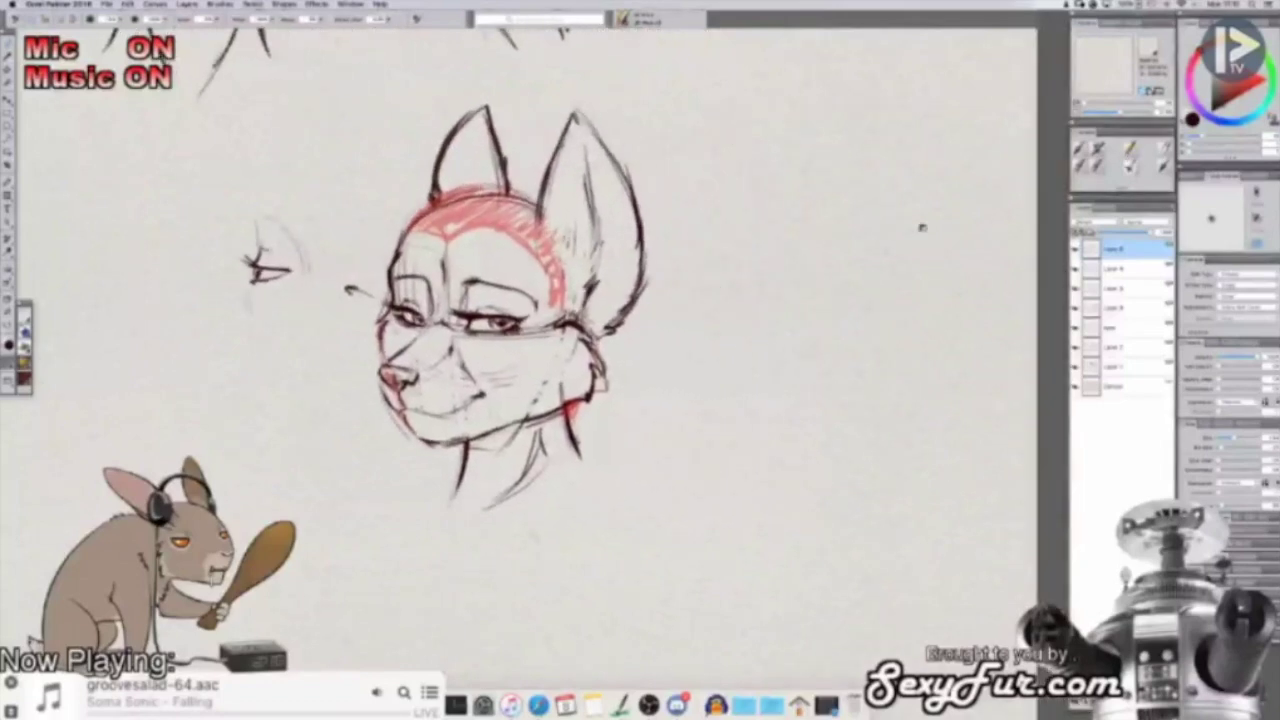
left_click_drag(723, 236, 720, 252)
scroll(720, 251, "up", 5)
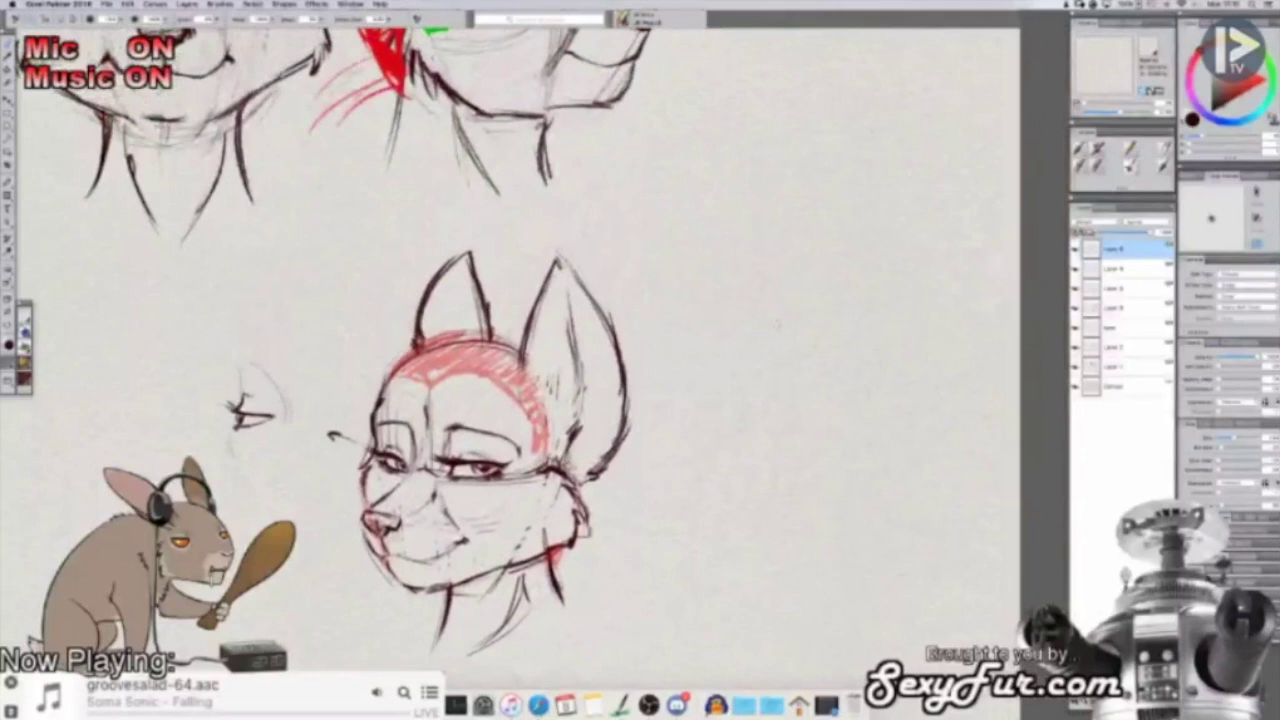
scroll(780, 400, "down", 1)
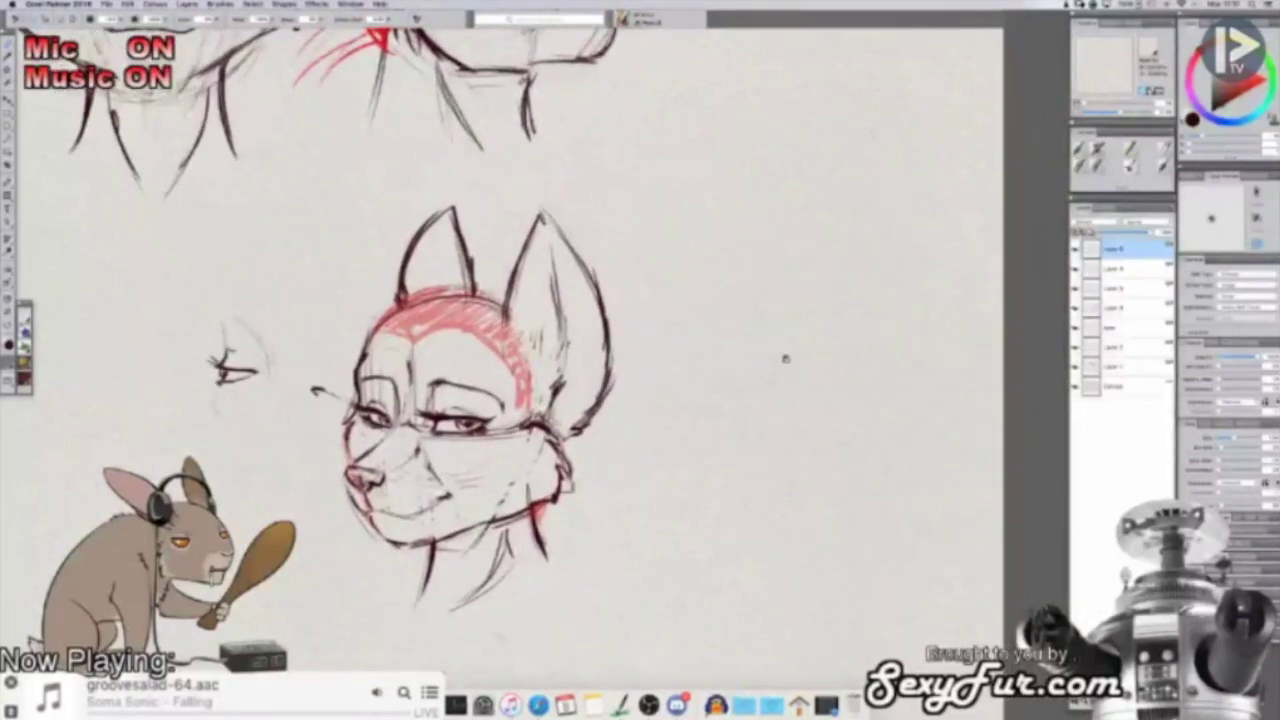
scroll(776, 355, "down", 1)
left_click_drag(778, 346, 776, 344)
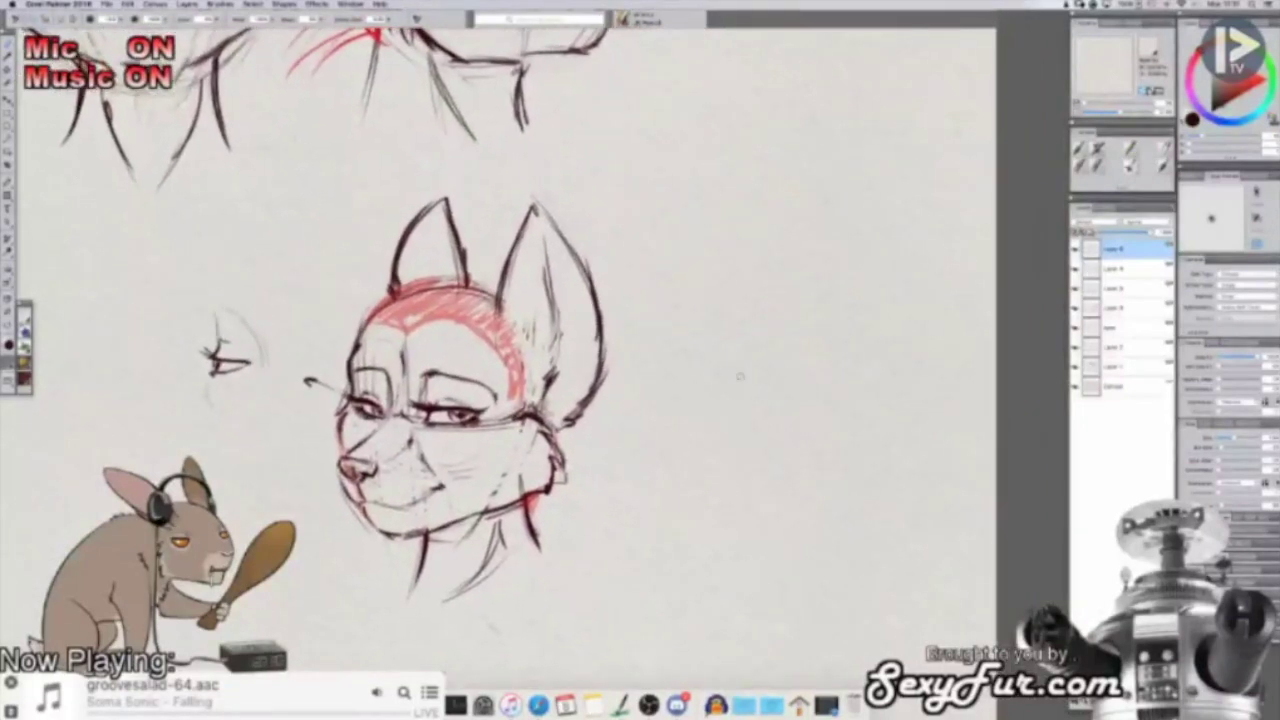
mouse_move(703, 406)
left_mouse_down()
mouse_move(726, 366)
mouse_move(812, 305)
left_mouse_up()
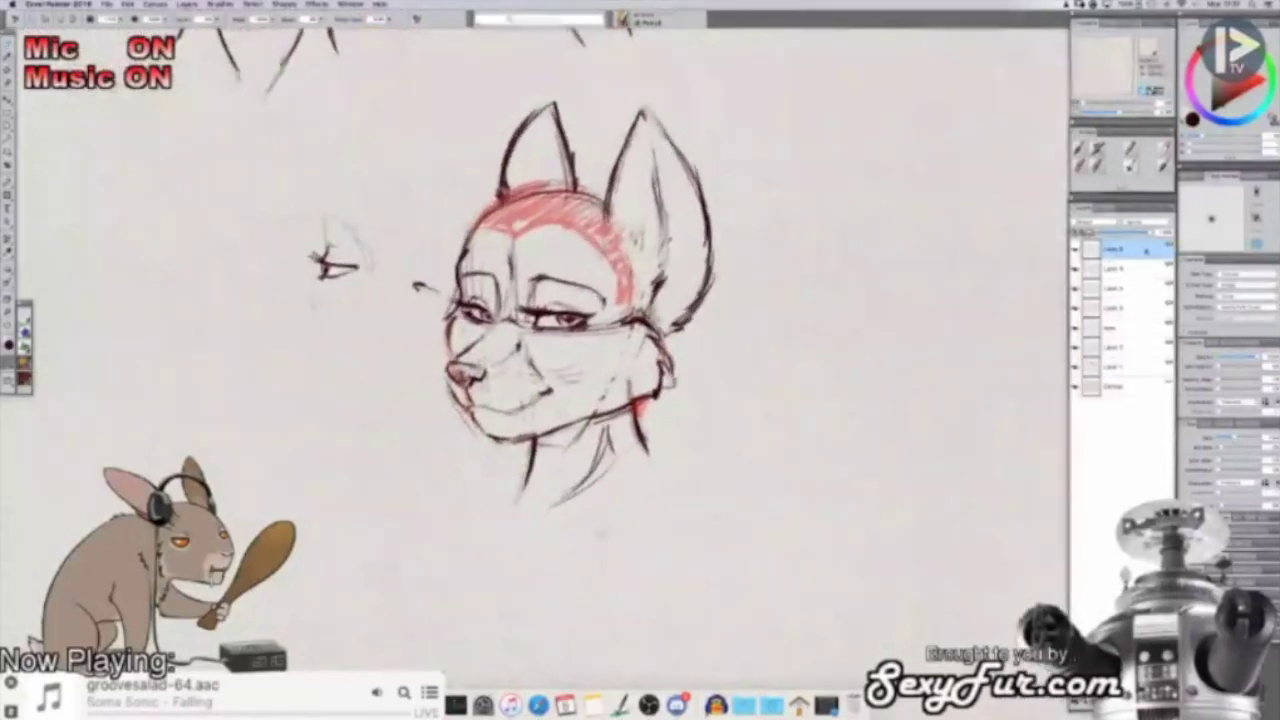
Step: Hide the upper sketch layers one by one to check which strokes they hold, and show them again
left_click(1075, 251)
left_click(1074, 269)
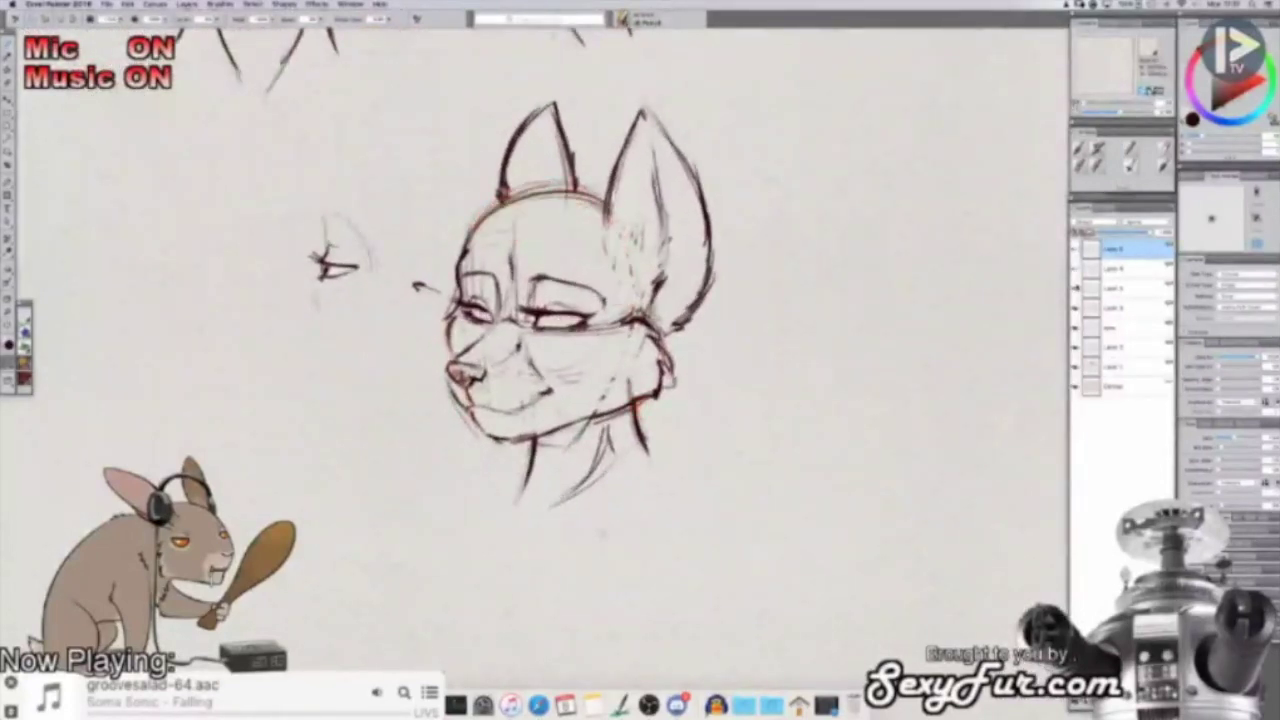
left_click(1076, 288)
left_click(1076, 308)
left_click(1077, 306)
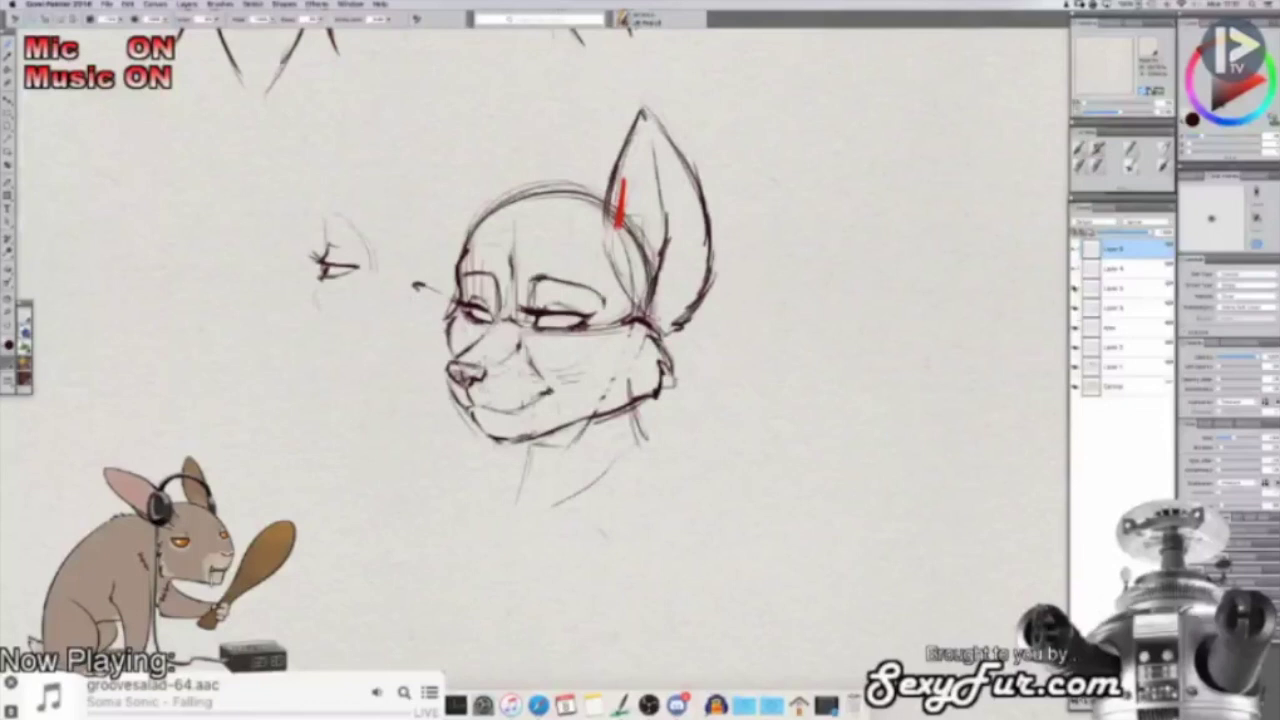
left_click(1076, 292)
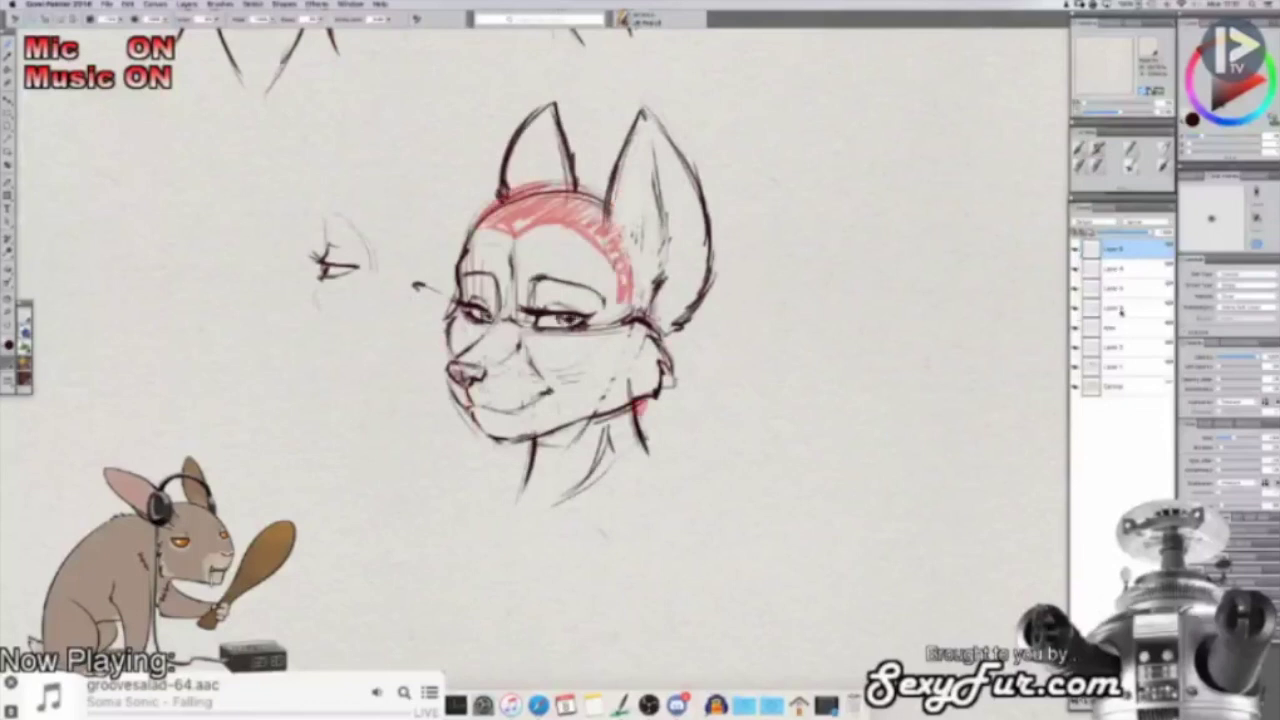
Step: Duplicate the merged three-quarter head, place the copy beside the original, and lower the copy's opacity
left_click_drag(1150, 232, 1128, 233)
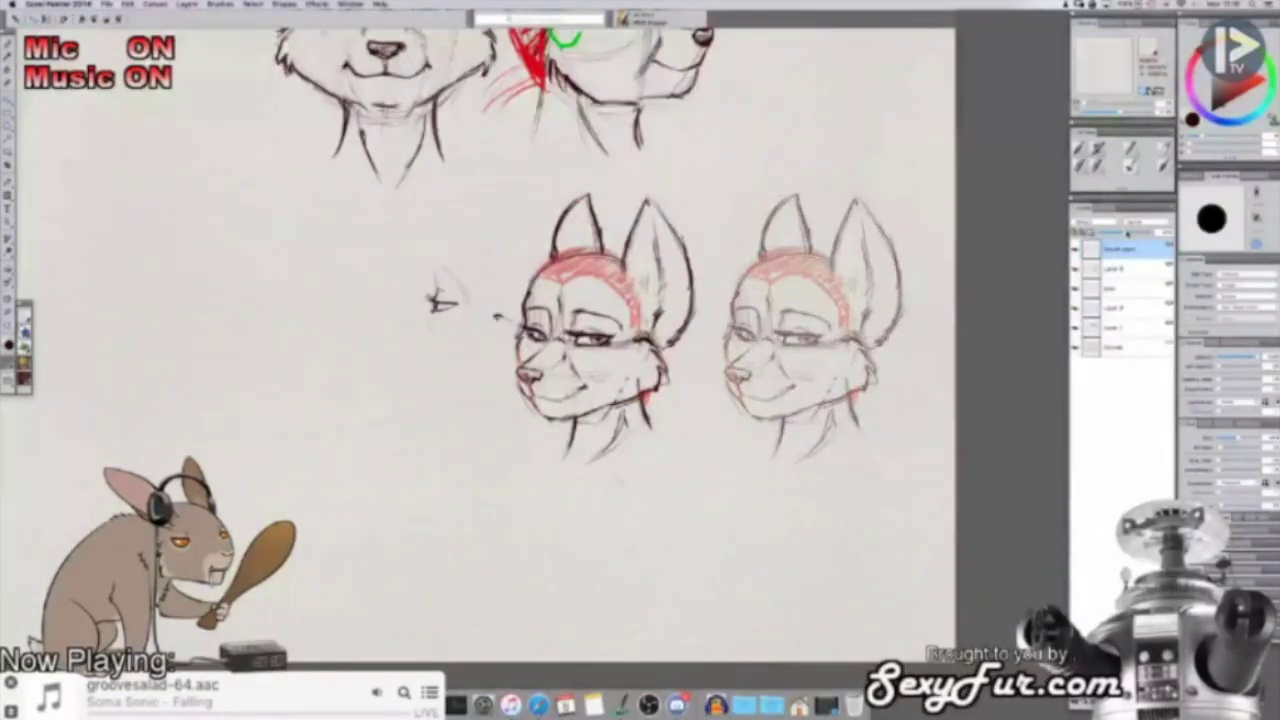
left_click_drag(595, 214, 546, 200)
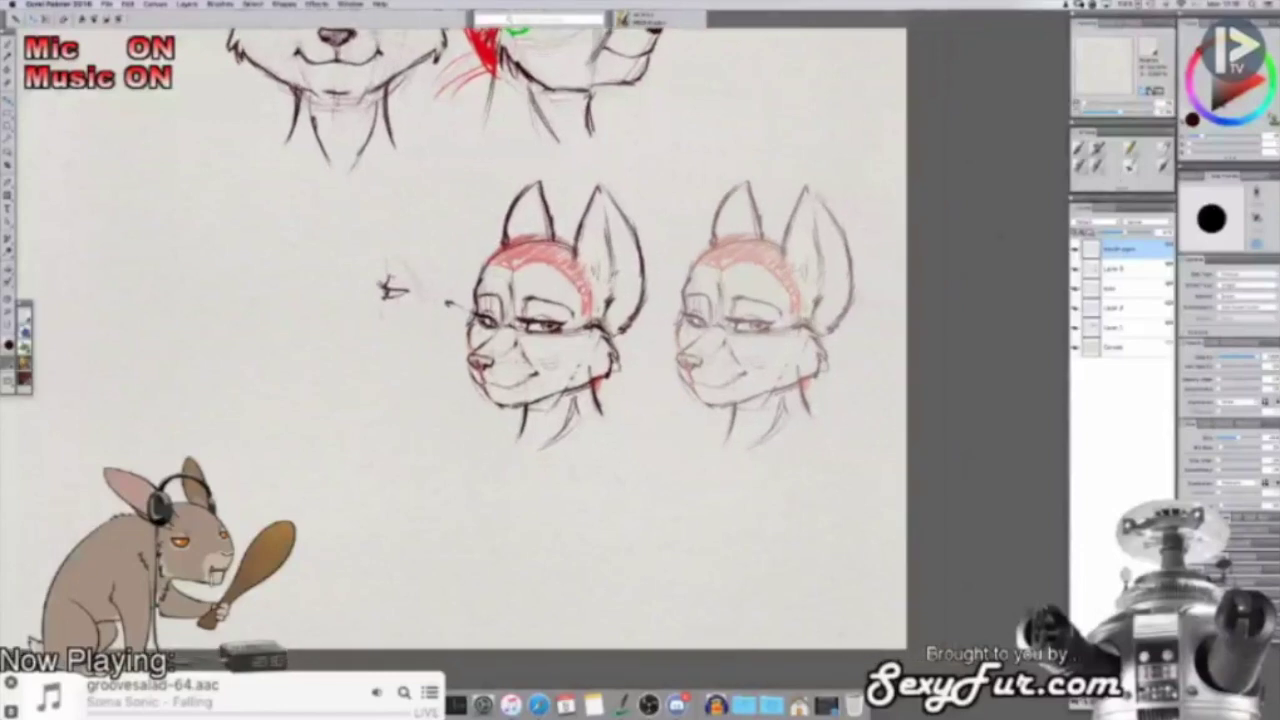
Step: Try sketching the lower jawbone in green over the faded copy of the head
left_click(1129, 151)
left_click_drag(816, 195, 795, 187)
key("super+plus")
key("super+plus")
key("super+plus")
left_click_drag(797, 364, 750, 324)
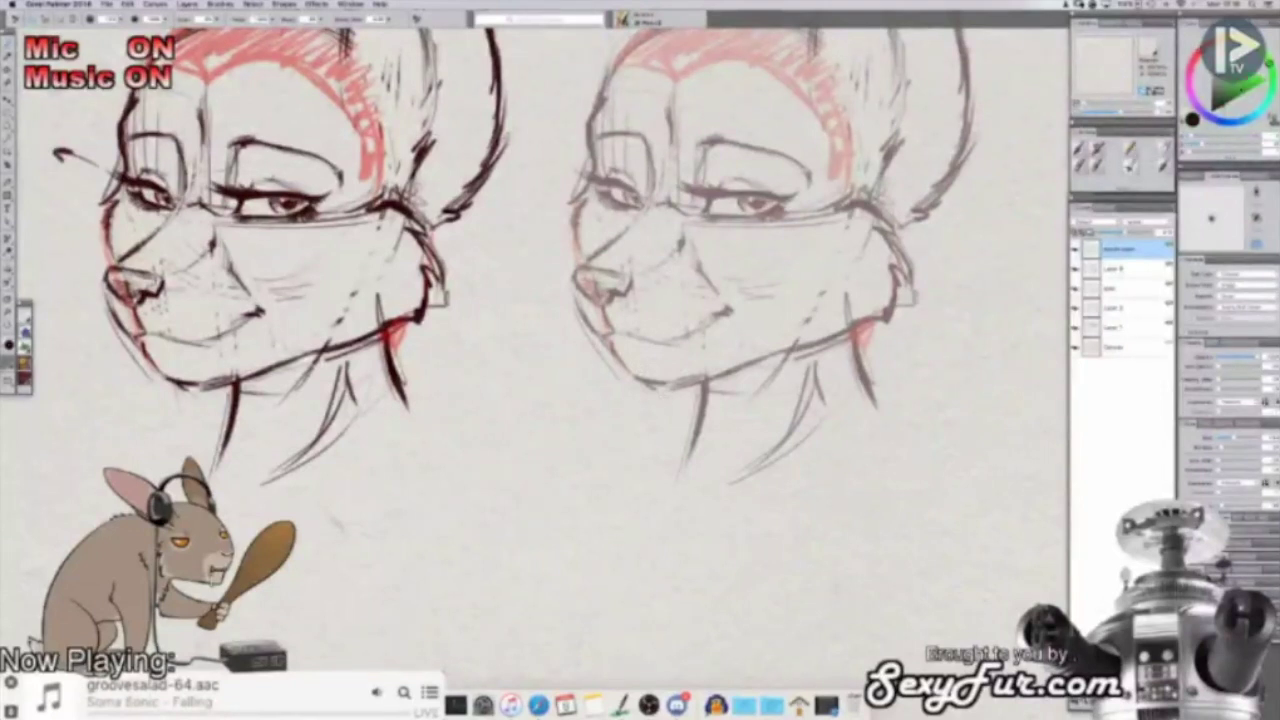
left_click(1237, 101)
left_click_drag(830, 188, 850, 172)
mouse_move(803, 225)
left_mouse_down()
mouse_move(799, 278)
mouse_move(735, 318)
mouse_move(626, 345)
mouse_move(665, 340)
mouse_move(634, 341)
mouse_move(660, 372)
mouse_move(802, 336)
mouse_move(845, 308)
mouse_move(856, 205)
mouse_move(862, 272)
left_mouse_up()
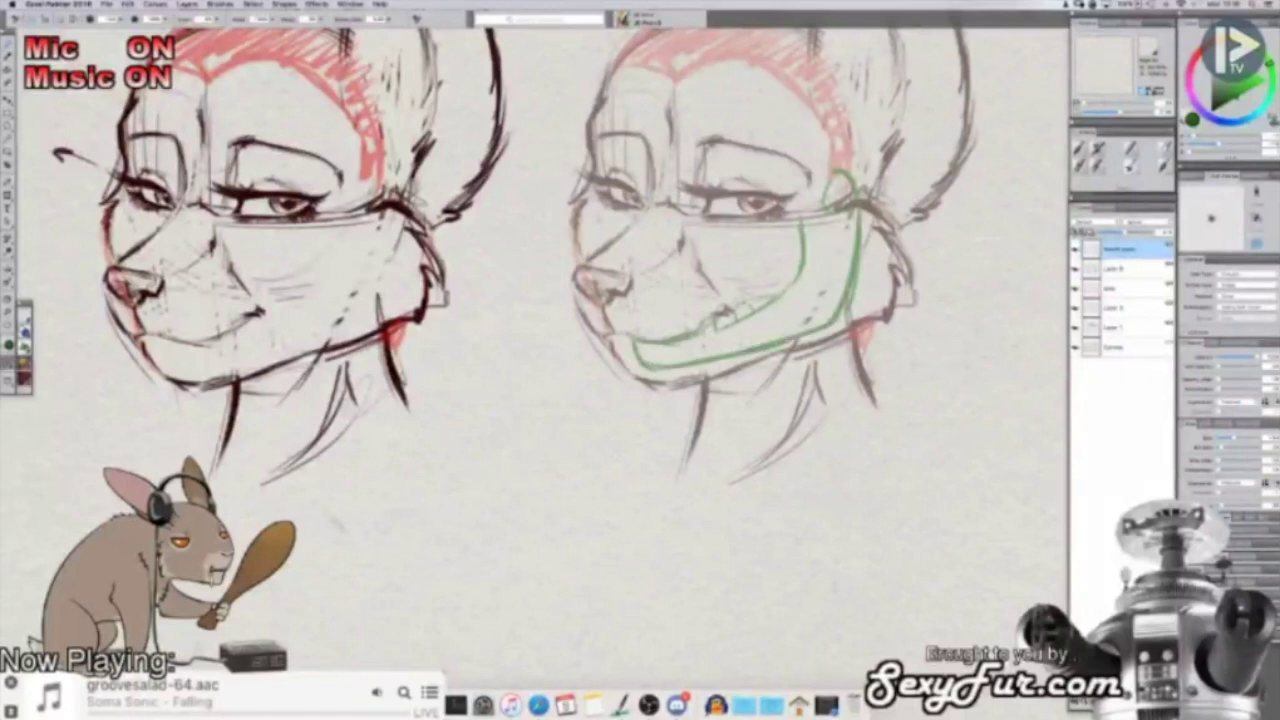
Step: Try adding the front teeth, canine and upper jaw lines in green at the muzzle of the faded copy
left_click_drag(634, 332, 644, 240)
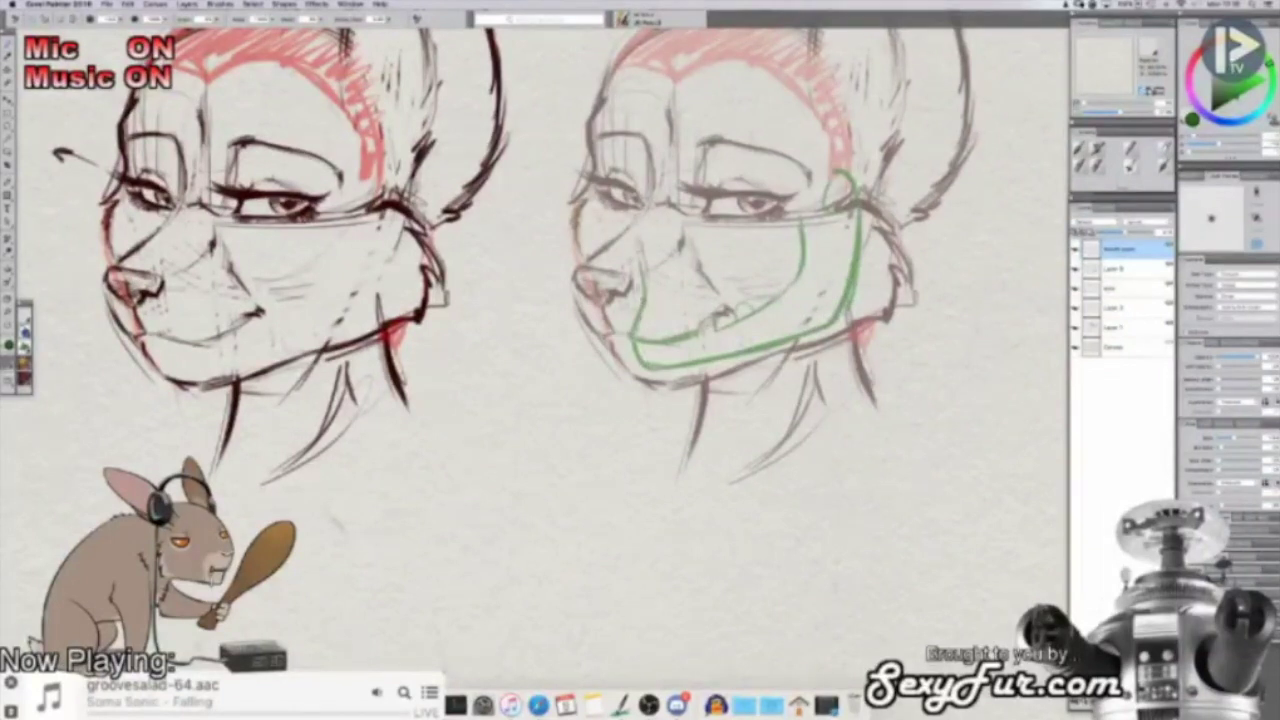
mouse_move(636, 340)
left_mouse_down()
mouse_move(696, 326)
mouse_move(644, 320)
mouse_move(650, 332)
mouse_move(657, 300)
left_mouse_up()
mouse_move(638, 232)
left_mouse_down()
mouse_move(651, 270)
mouse_move(667, 264)
mouse_move(670, 304)
left_mouse_up()
mouse_move(668, 288)
left_mouse_down()
mouse_move(664, 308)
mouse_move(728, 330)
mouse_move(798, 262)
left_mouse_up()
left_click_drag(633, 343, 638, 363)
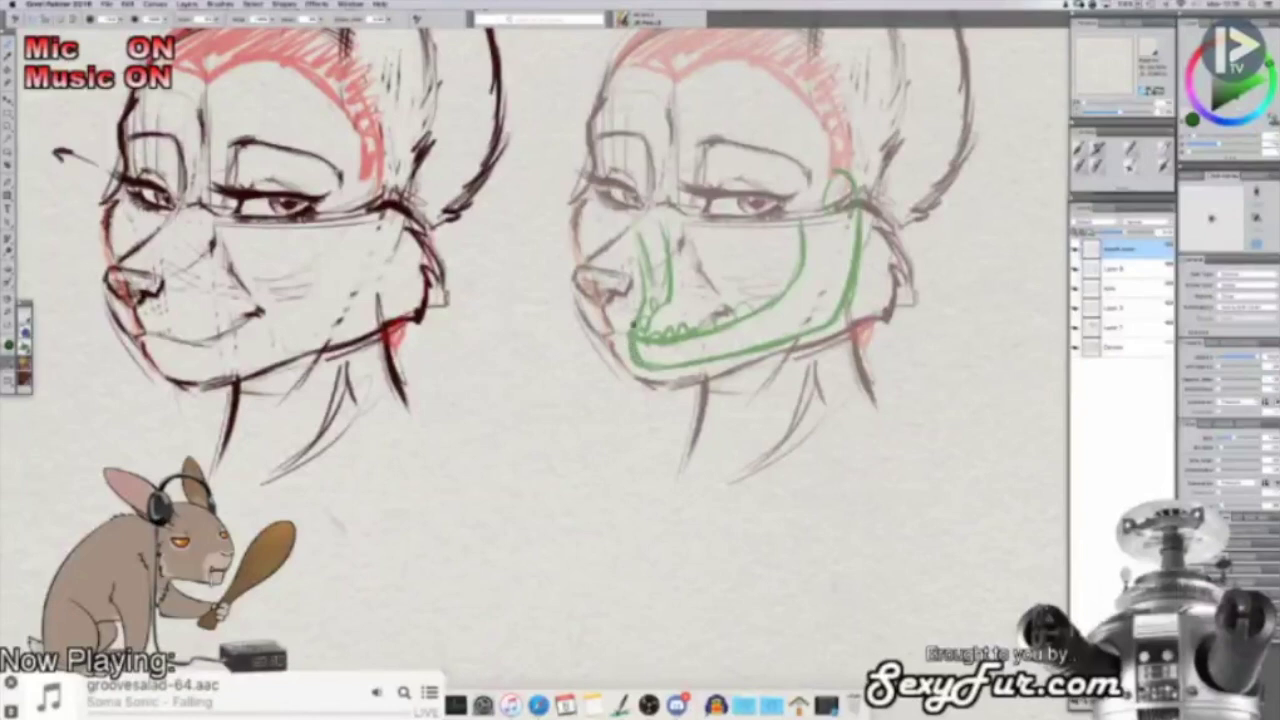
Step: Undo the green jawbone and teeth strokes on the faded copy
key("super+minus")
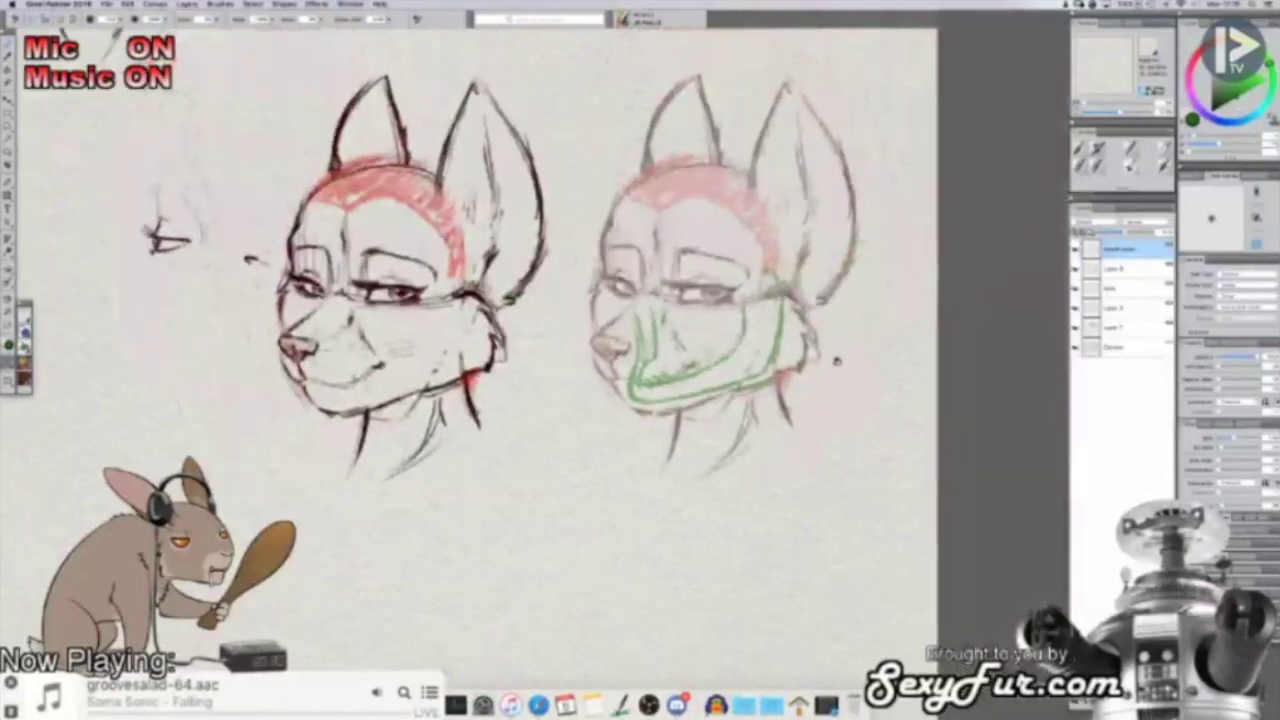
key("super+equal")
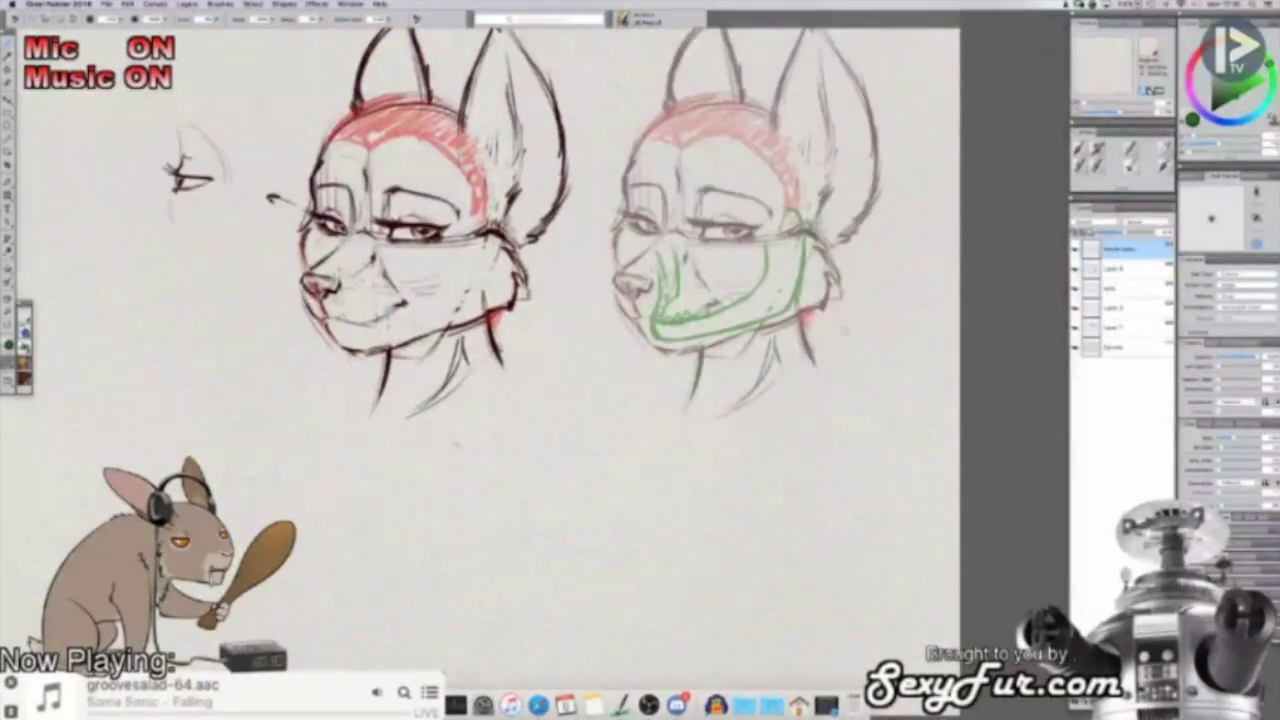
key("super+z")
key("super+z")
key("super+z")
key("super+z")
key("super+z")
key("super+z")
key("super+z")
key("super+z")
key("super+z")
key("super+z")
key("super+z")
key("super+z")
key("super+z")
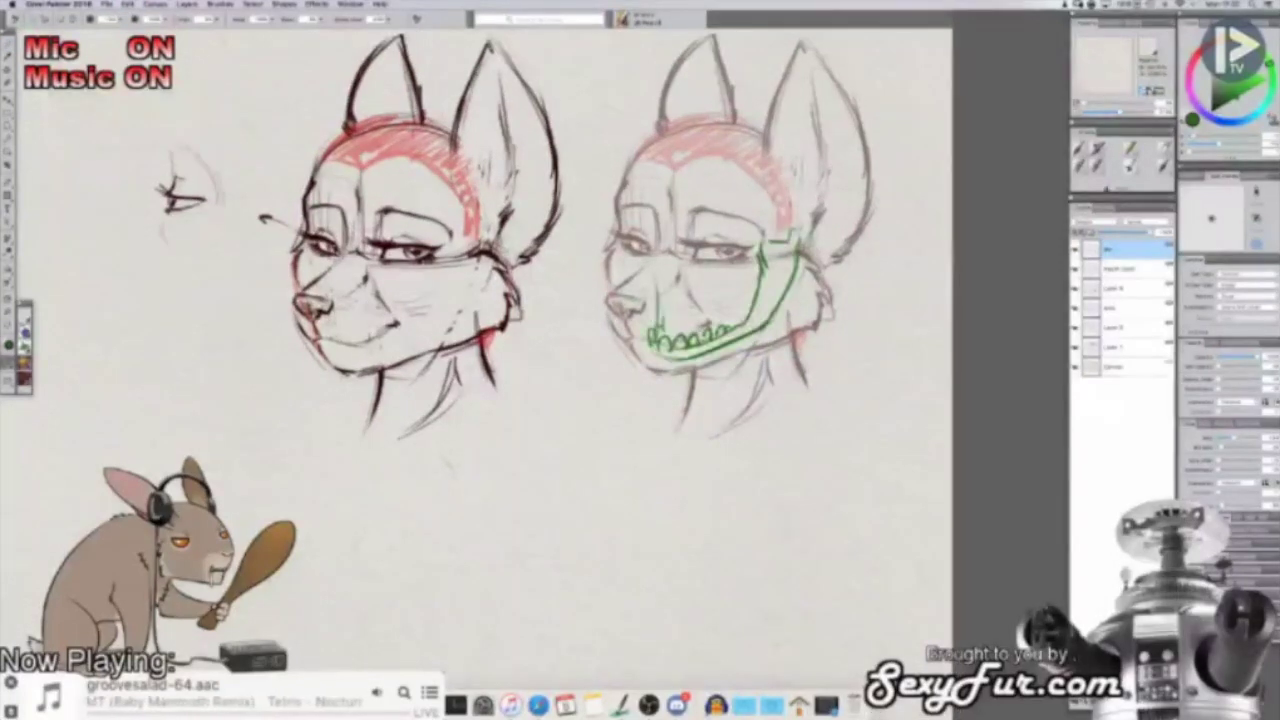
Step: Hide the green anatomy layer and add two new layers, making the lower of the two active
left_click(1075, 249)
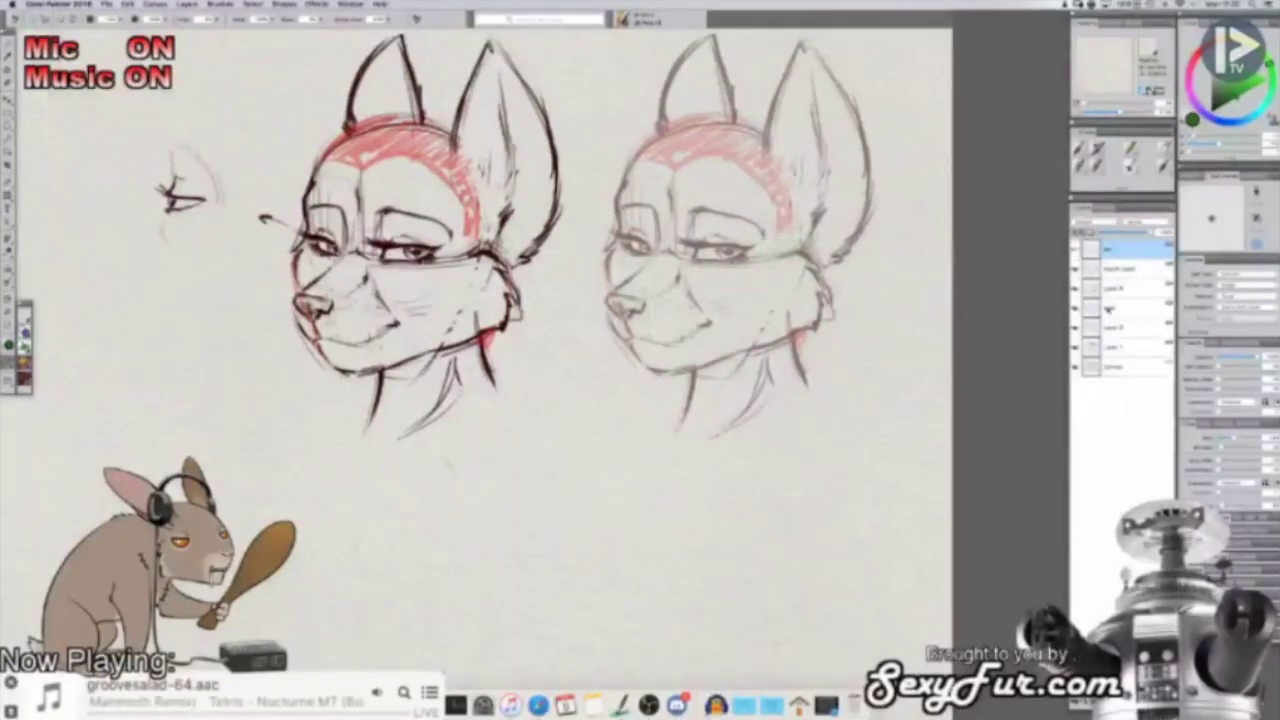
left_click(1101, 703)
left_click(1101, 703)
left_click(1131, 267)
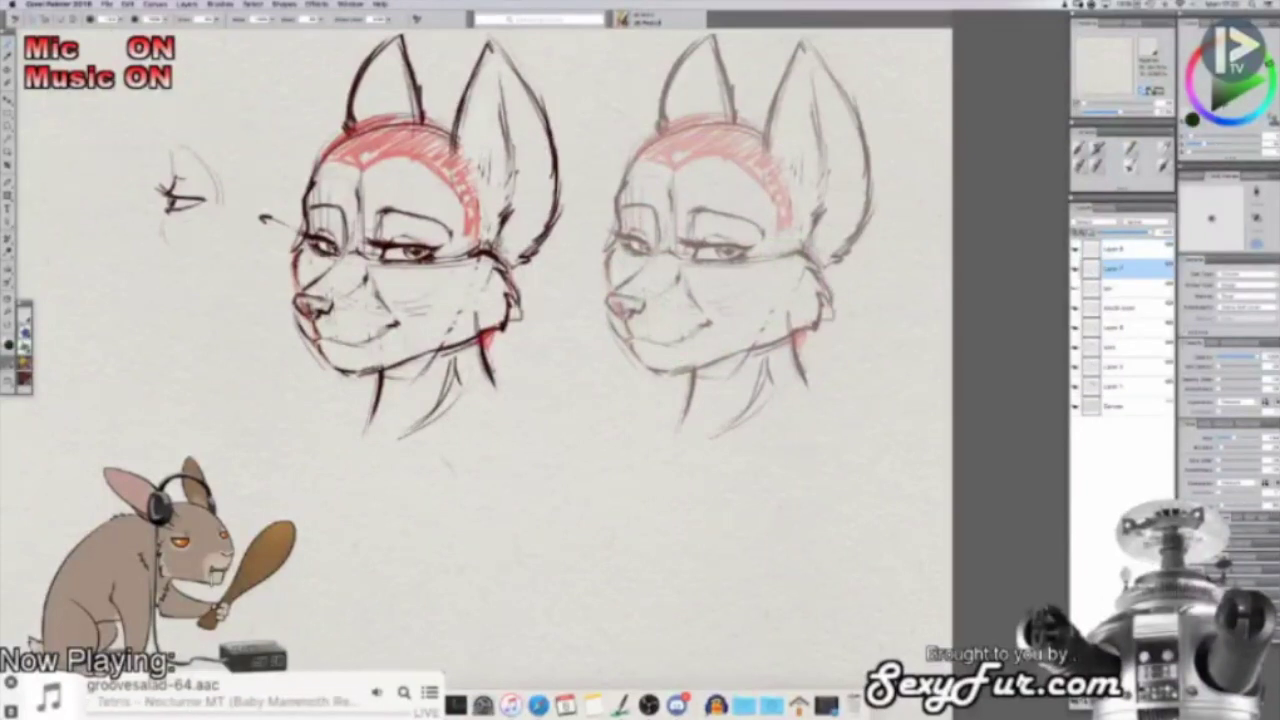
Step: Draw the upper lip line and a hanging canine in dark lines over the mouth of the faded head copy
key("super+plus")
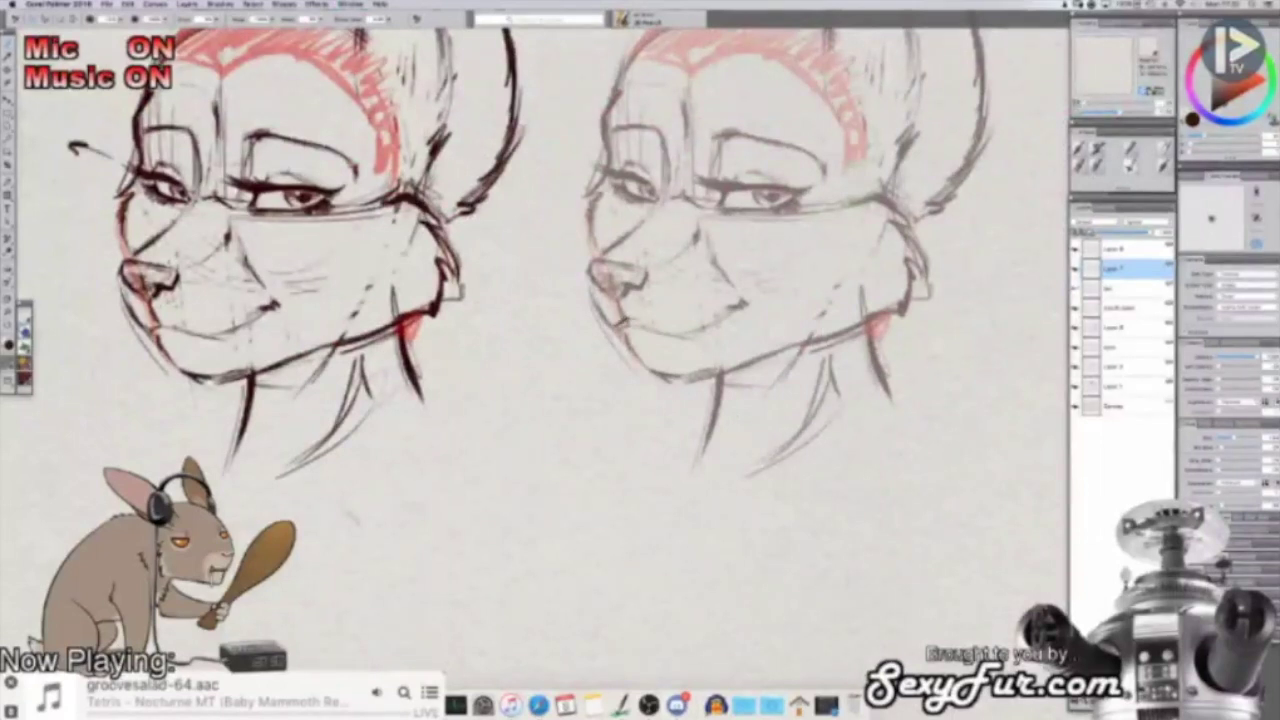
mouse_move(620, 322)
left_mouse_down()
mouse_move(696, 320)
mouse_move(740, 296)
mouse_move(712, 309)
mouse_move(754, 310)
left_mouse_up()
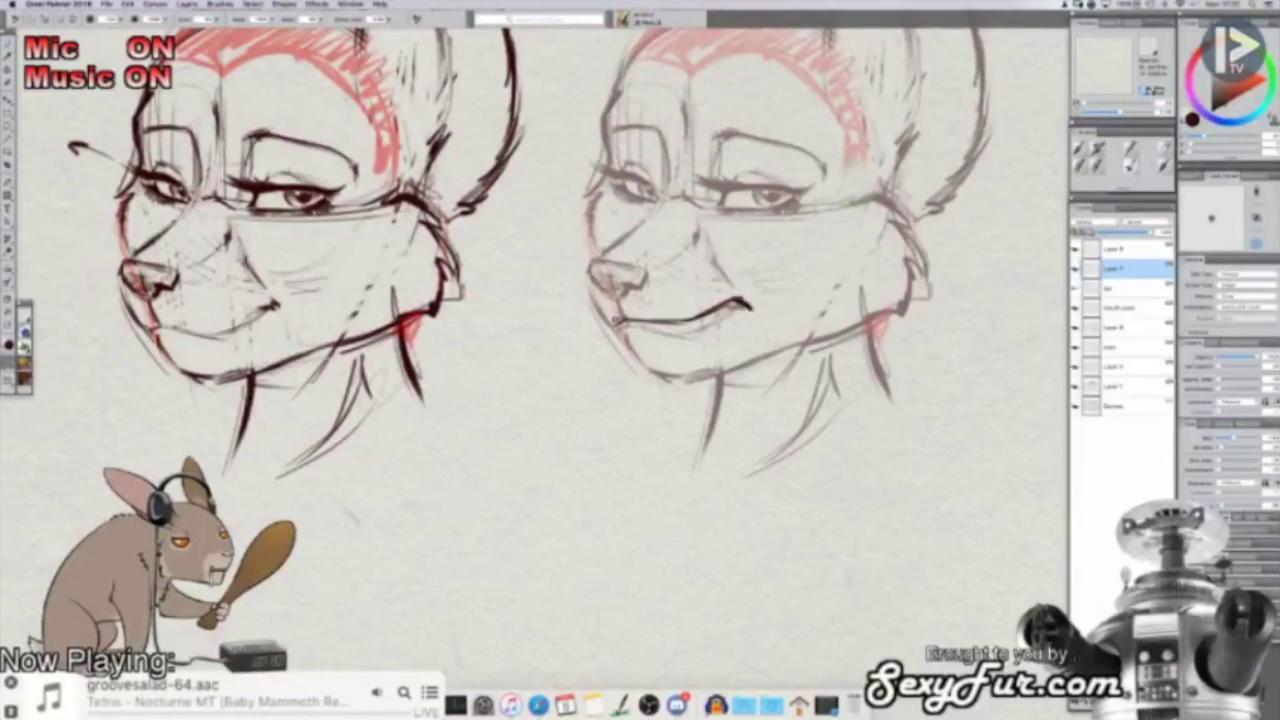
left_click_drag(611, 319, 694, 319)
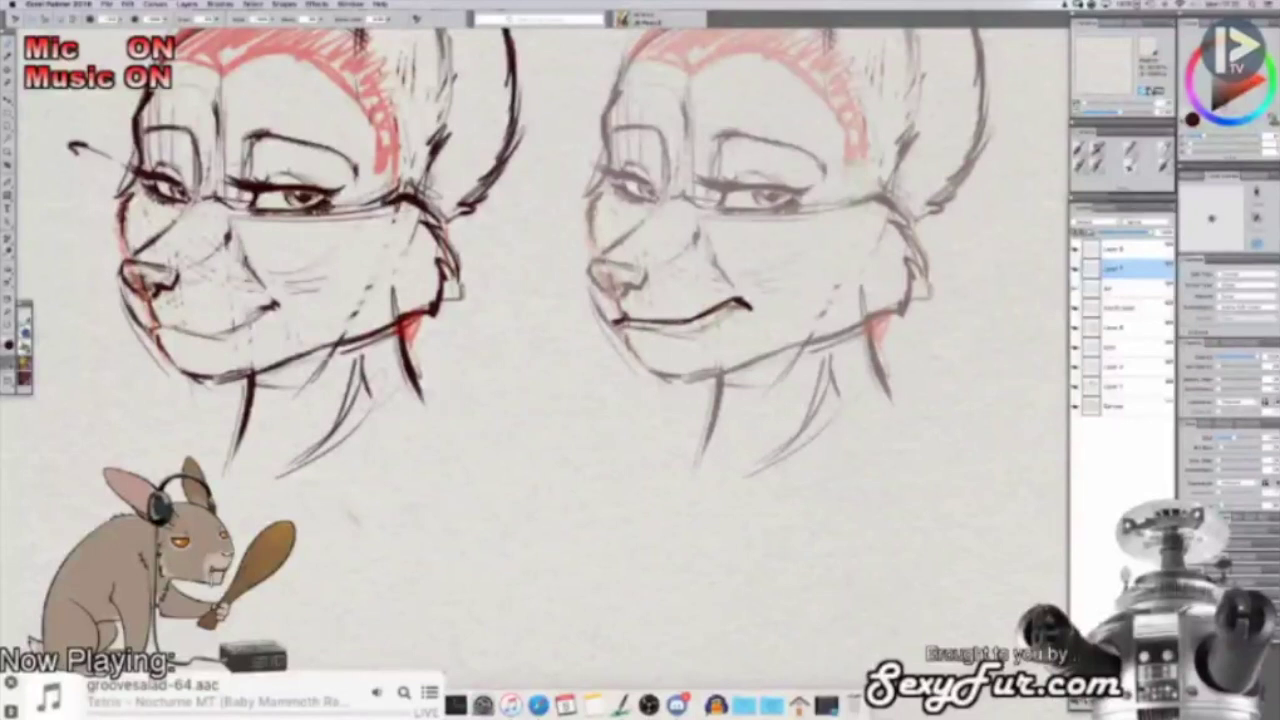
mouse_move(626, 327)
left_mouse_down()
mouse_move(680, 325)
mouse_move(678, 338)
left_mouse_up()
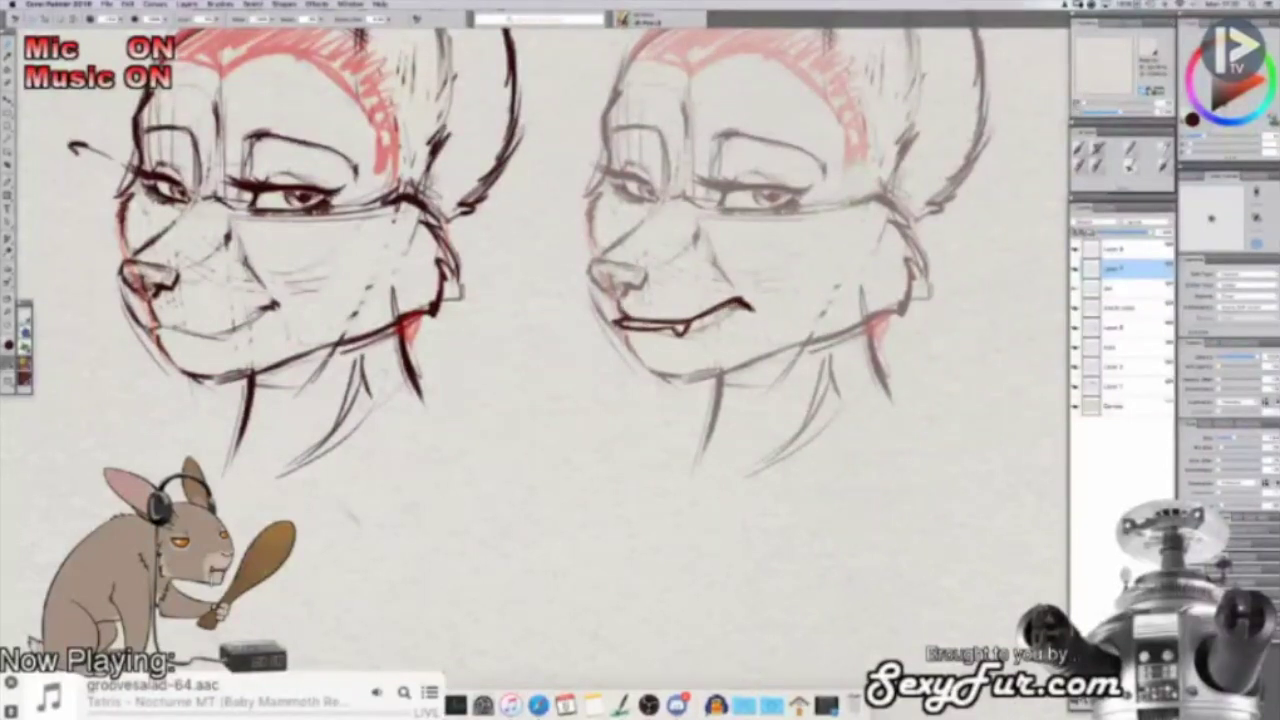
mouse_move(614, 322)
left_mouse_down()
mouse_move(593, 305)
mouse_move(609, 322)
left_mouse_up()
left_click_drag(707, 336, 697, 318)
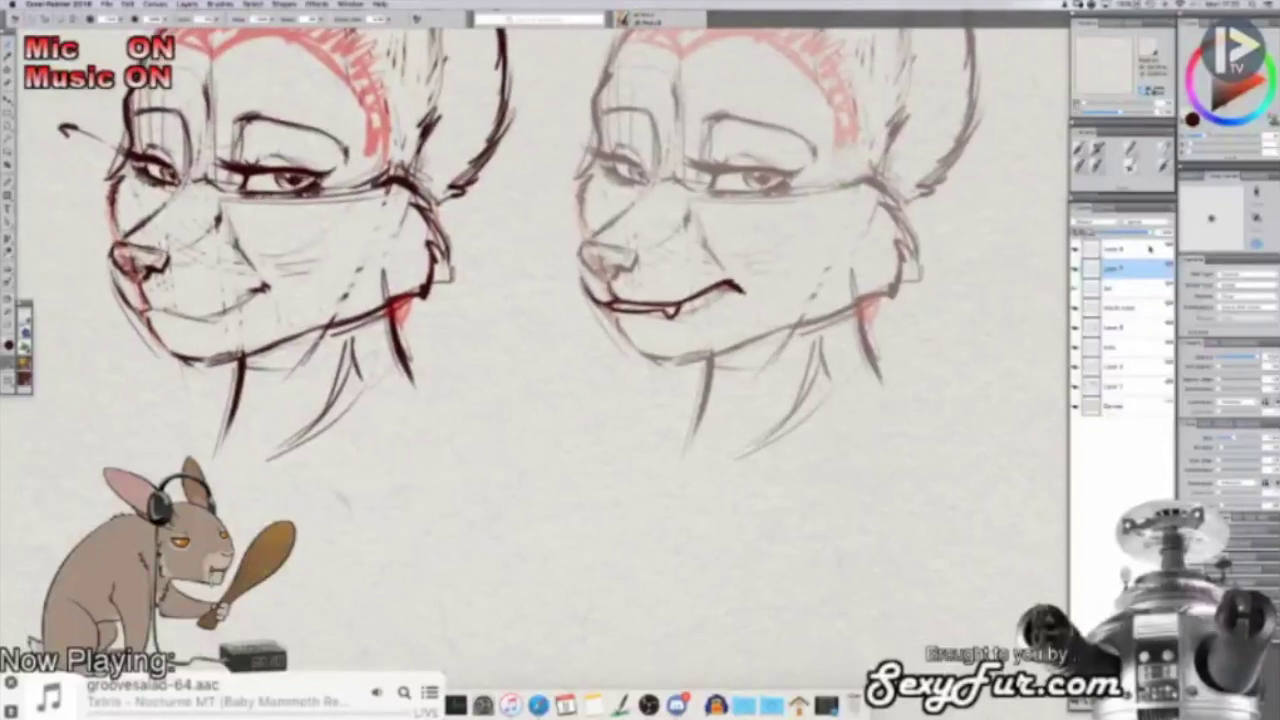
Step: On the topmost layer, sketch the open mouth's lower edge, lower canine and tongue beneath the upper lip
left_click(1149, 247)
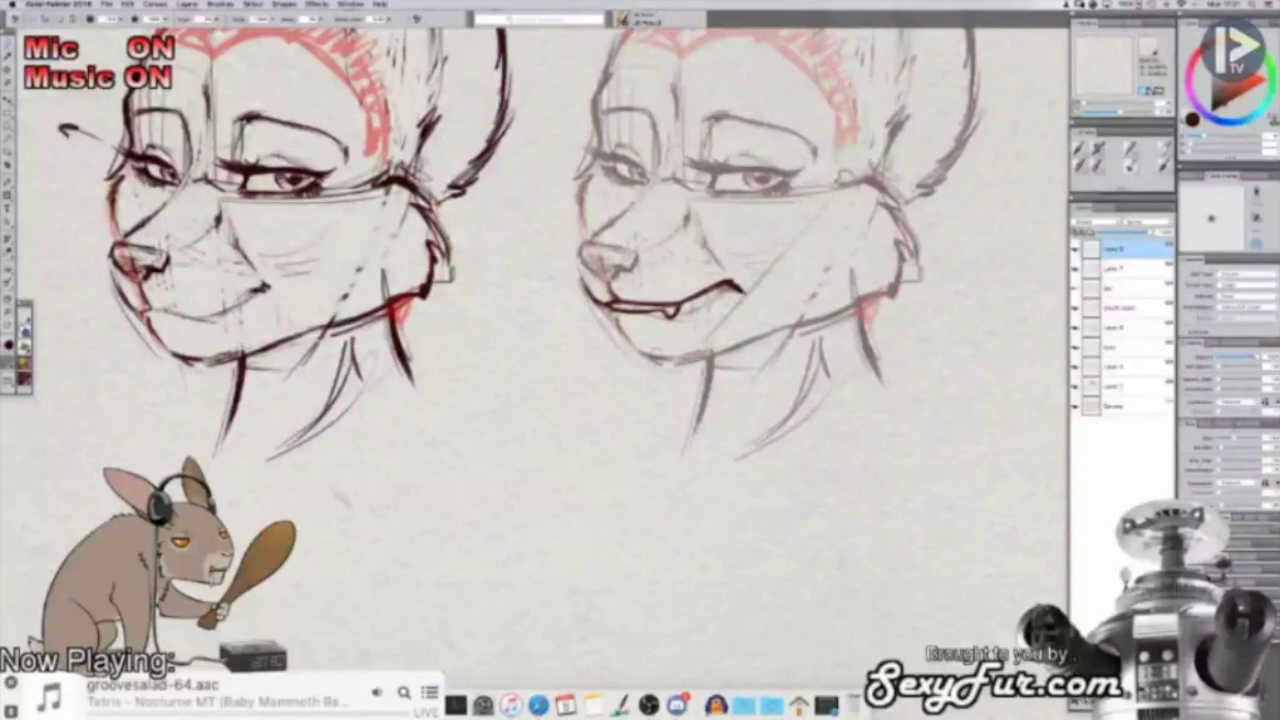
mouse_move(740, 292)
left_mouse_down()
mouse_move(684, 352)
mouse_move(650, 358)
mouse_move(641, 332)
mouse_move(643, 349)
mouse_move(690, 350)
left_mouse_up()
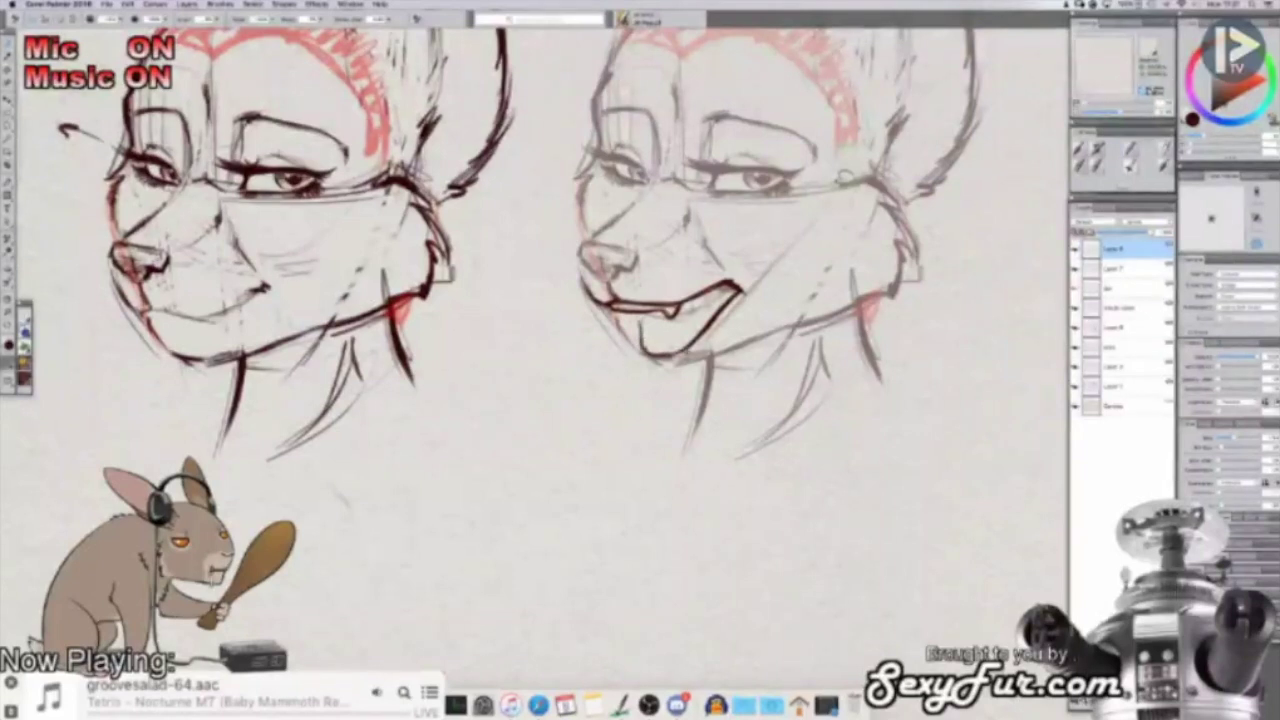
mouse_move(640, 308)
left_mouse_down()
mouse_move(647, 349)
mouse_move(686, 339)
mouse_move(673, 327)
mouse_move(644, 341)
mouse_move(698, 300)
mouse_move(683, 324)
mouse_move(642, 320)
left_mouse_up()
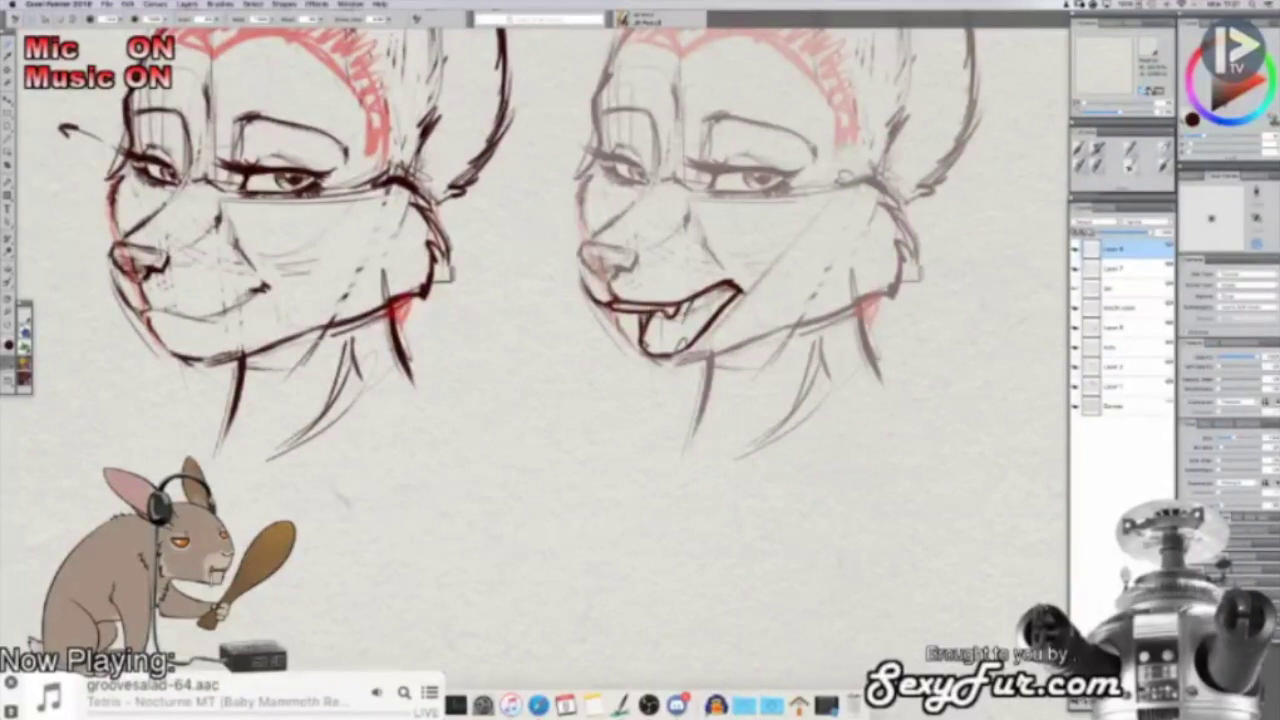
left_click_drag(708, 294, 695, 305)
mouse_move(734, 291)
left_mouse_down()
mouse_move(690, 307)
mouse_move(648, 371)
left_mouse_up()
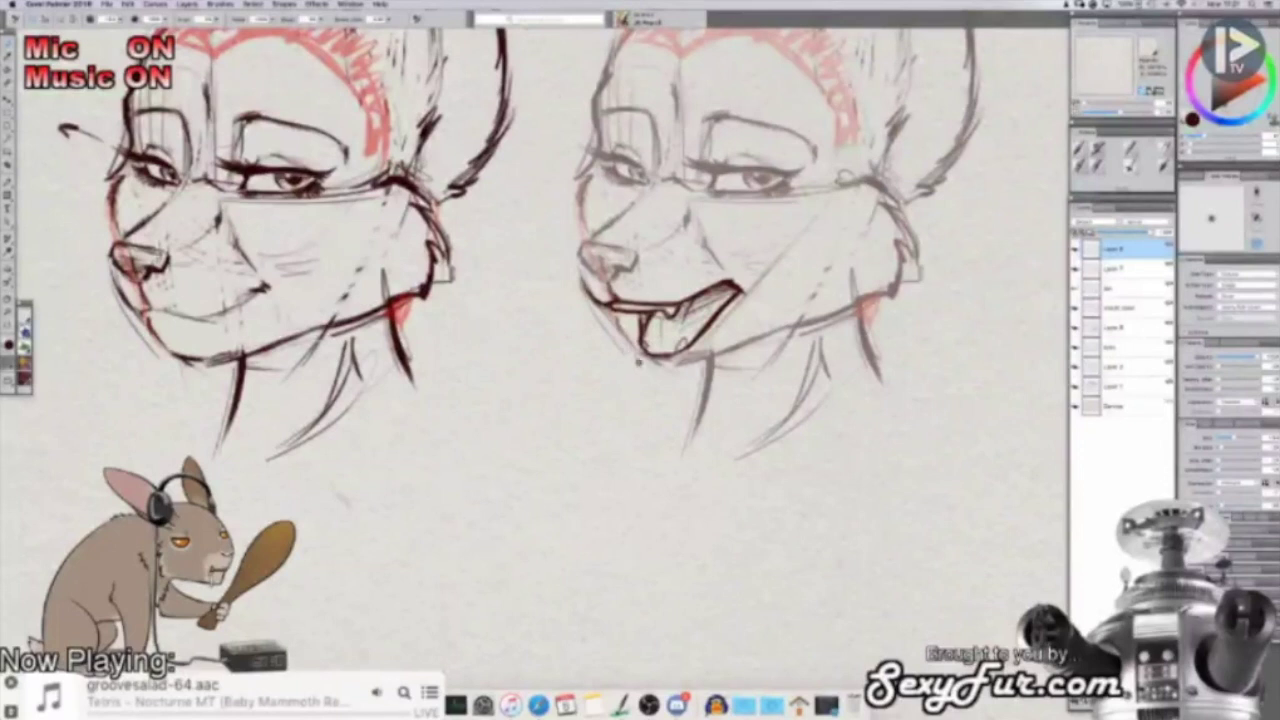
Step: Draw the dropped chin and lower jaw outline from the front of the muzzle back towards the cheek
left_click_drag(580, 212, 583, 225)
left_click_drag(614, 315, 638, 355)
mouse_move(613, 313)
left_mouse_down()
mouse_move(641, 373)
mouse_move(690, 392)
mouse_move(848, 308)
left_mouse_up()
left_click_drag(778, 333, 854, 303)
mouse_move(704, 383)
left_mouse_down()
mouse_move(730, 364)
mouse_move(702, 361)
mouse_move(712, 350)
mouse_move(804, 319)
left_mouse_up()
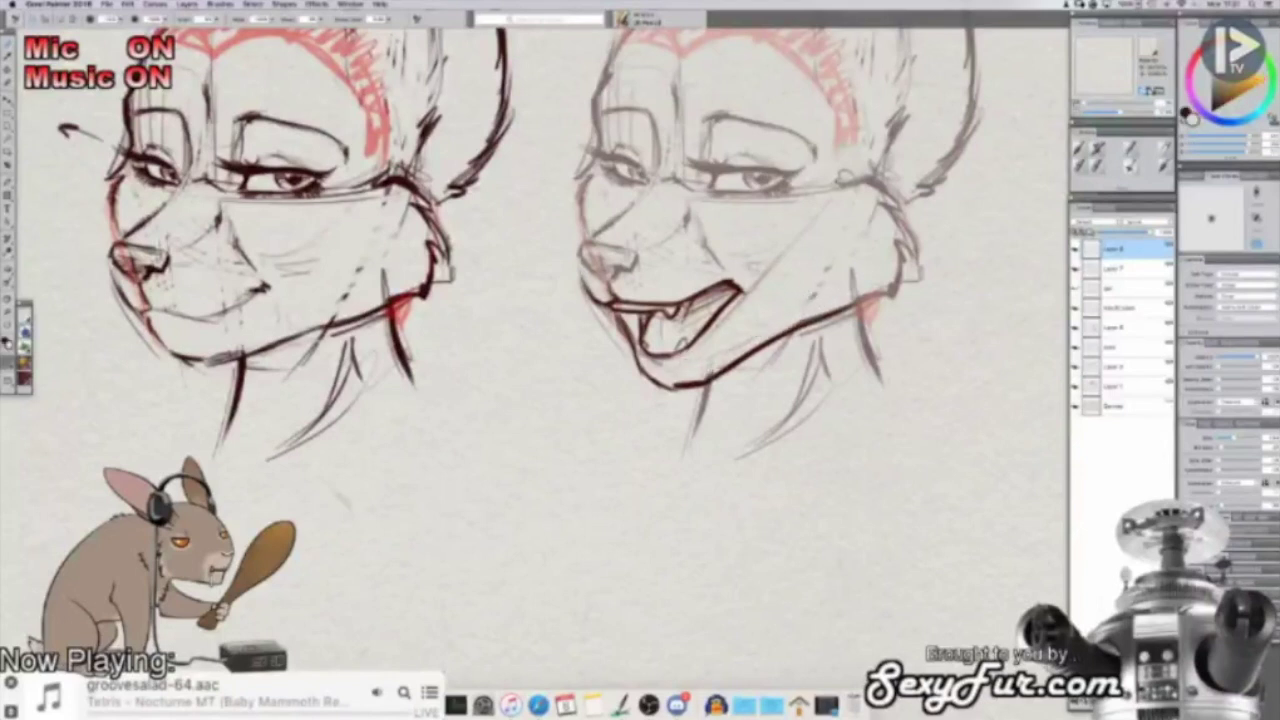
Step: Clean up stray lines around the open mouth with the light colour and save the drawing
mouse_move(634, 334)
left_mouse_down()
mouse_move(641, 359)
mouse_move(664, 368)
mouse_move(693, 349)
left_mouse_up()
key("shift+x")
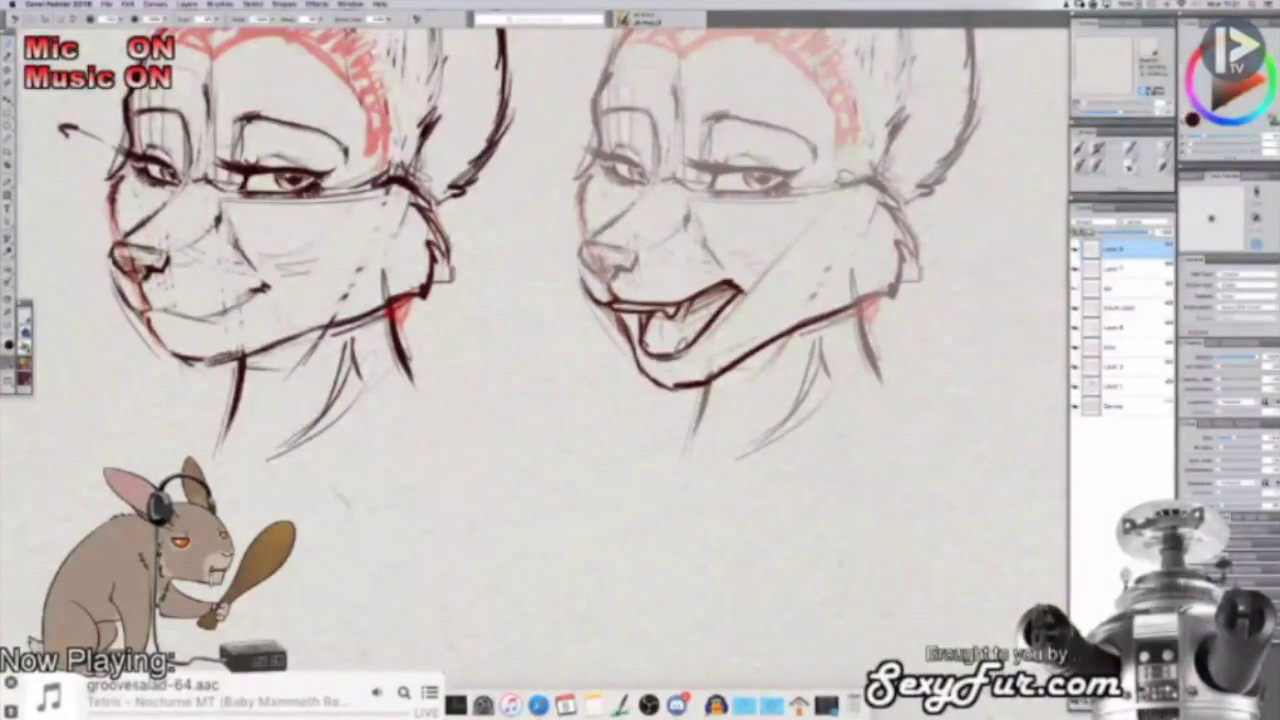
key("shift+x")
left_click_drag(750, 296, 744, 288)
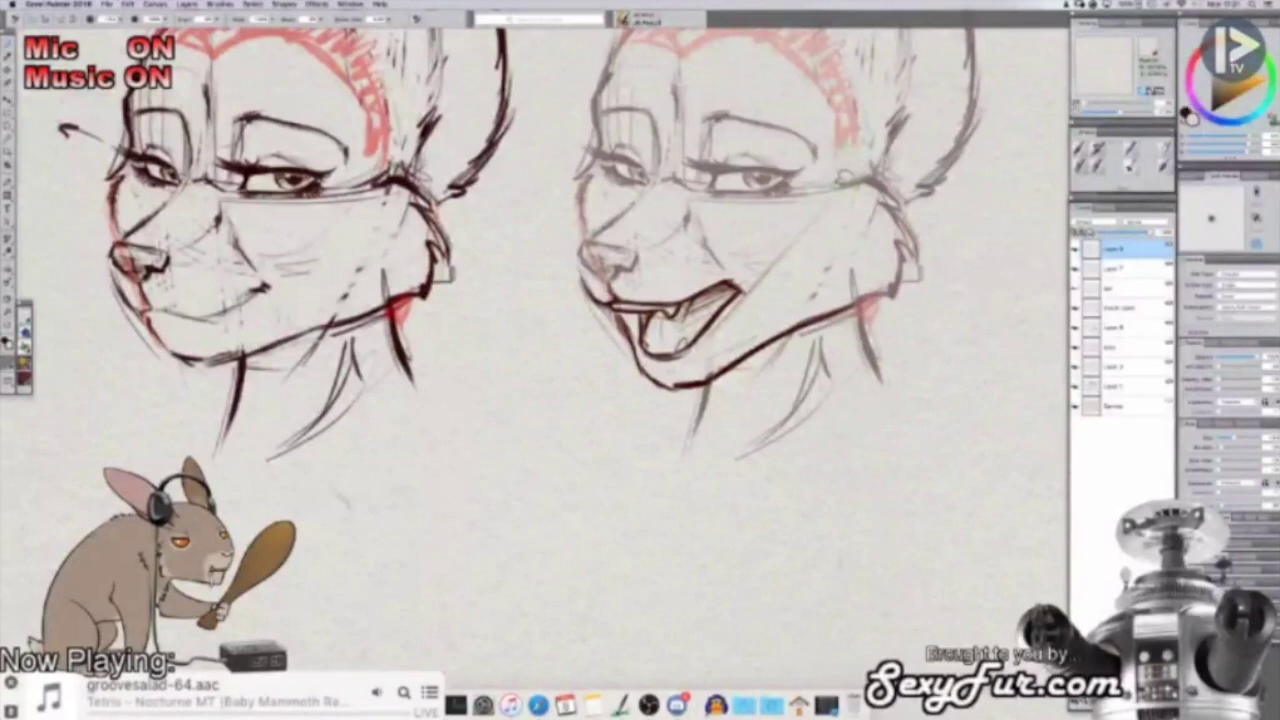
key("shift+x")
key("super+minus")
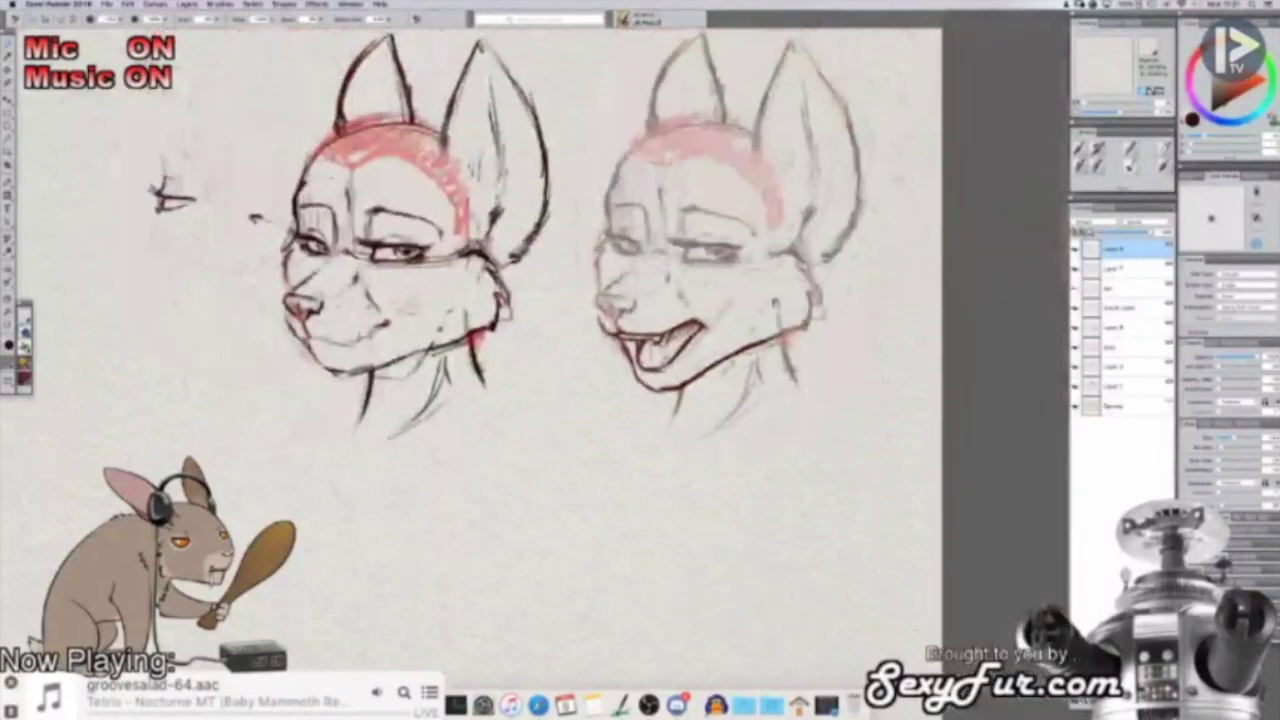
left_click_drag(725, 517, 736, 517)
key("super+s")
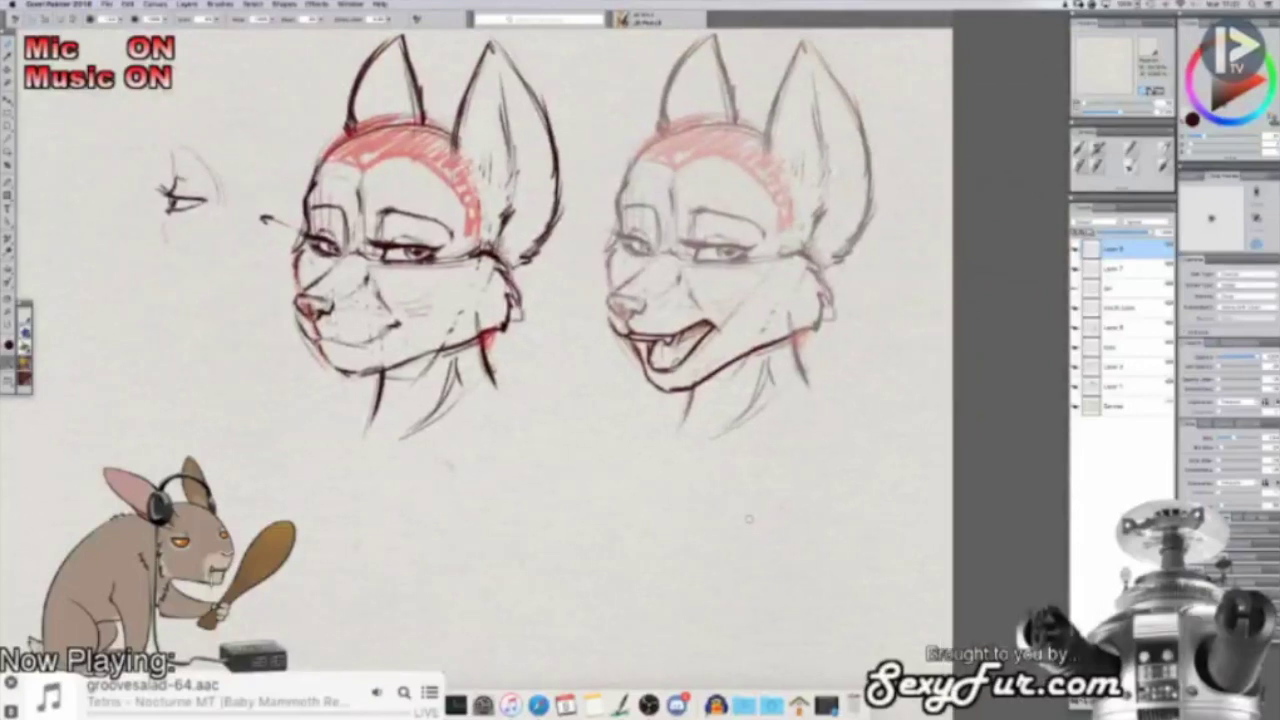
Step: Sketch a construction circle for another head in the empty area beside the three-quarter head
left_click_drag(749, 519, 753, 525)
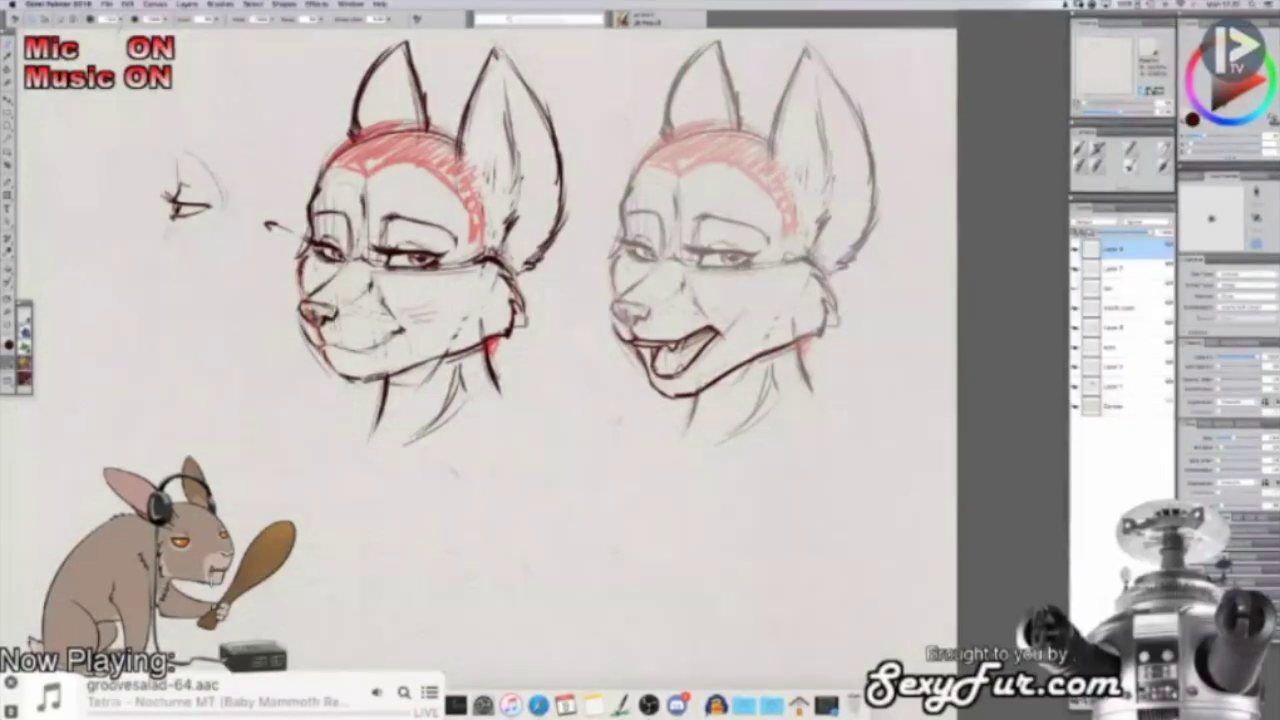
left_click_drag(577, 395, 717, 256)
scroll(602, 337, "up", 3)
scroll(602, 337, "left", 5)
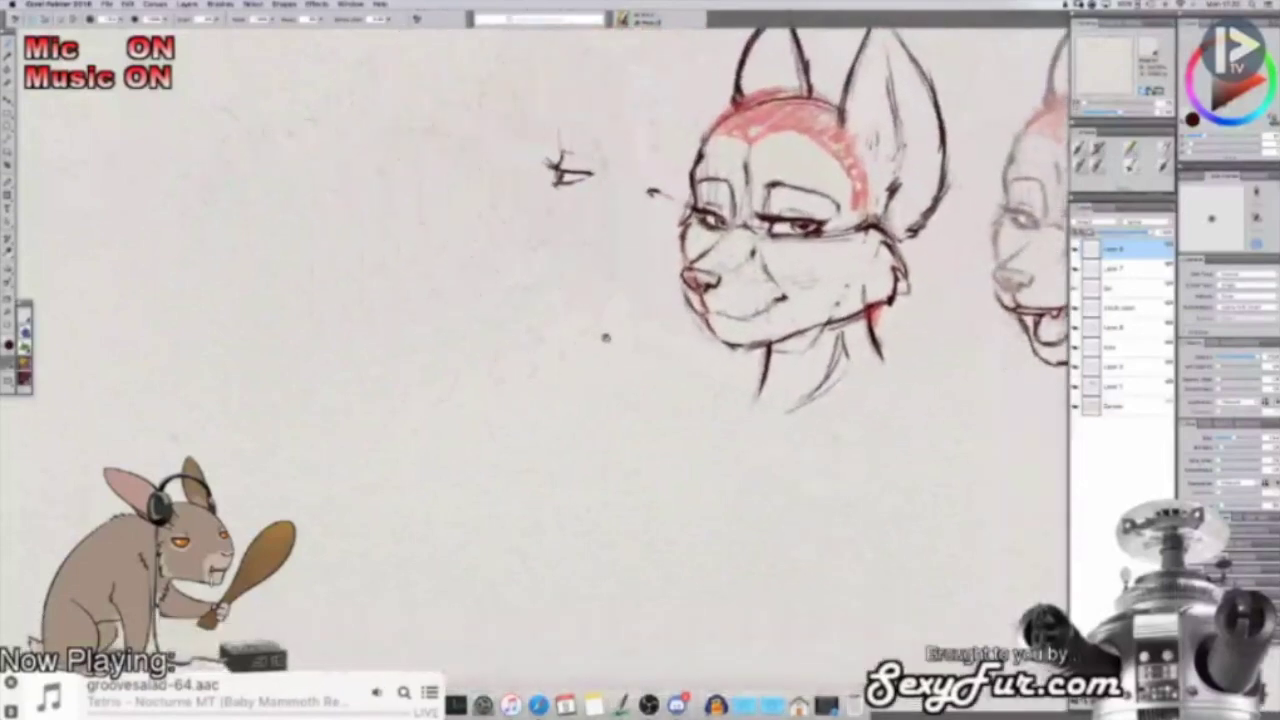
scroll(602, 337, "up", 2)
scroll(602, 337, "left", 3)
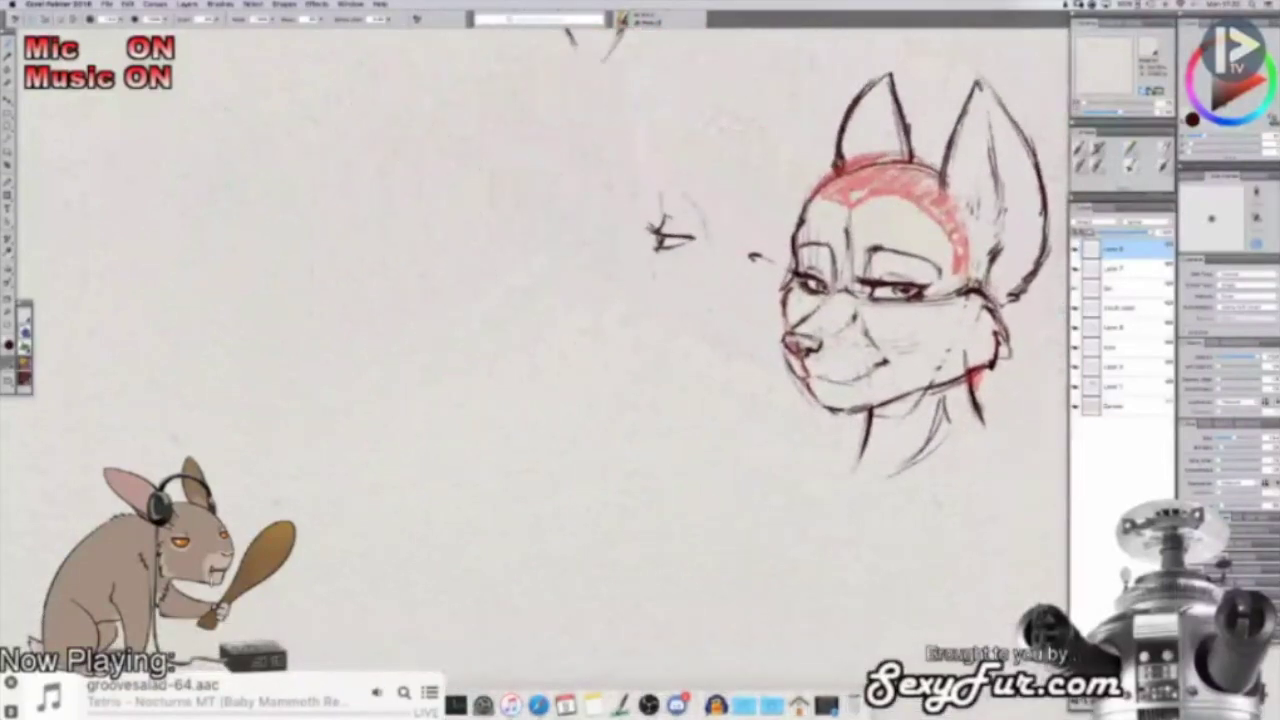
mouse_move(364, 254)
left_mouse_down()
mouse_move(421, 305)
mouse_move(389, 165)
mouse_move(438, 234)
mouse_move(497, 226)
mouse_move(405, 267)
mouse_move(431, 305)
left_mouse_up()
left_click_drag(497, 242, 436, 302)
mouse_move(486, 194)
left_mouse_down()
mouse_move(395, 290)
mouse_move(455, 285)
mouse_move(399, 305)
mouse_move(360, 241)
mouse_move(497, 235)
mouse_move(432, 173)
mouse_move(503, 257)
left_mouse_up()
mouse_move(460, 164)
left_mouse_down()
mouse_move(507, 254)
mouse_move(631, 352)
mouse_move(656, 251)
left_mouse_up()
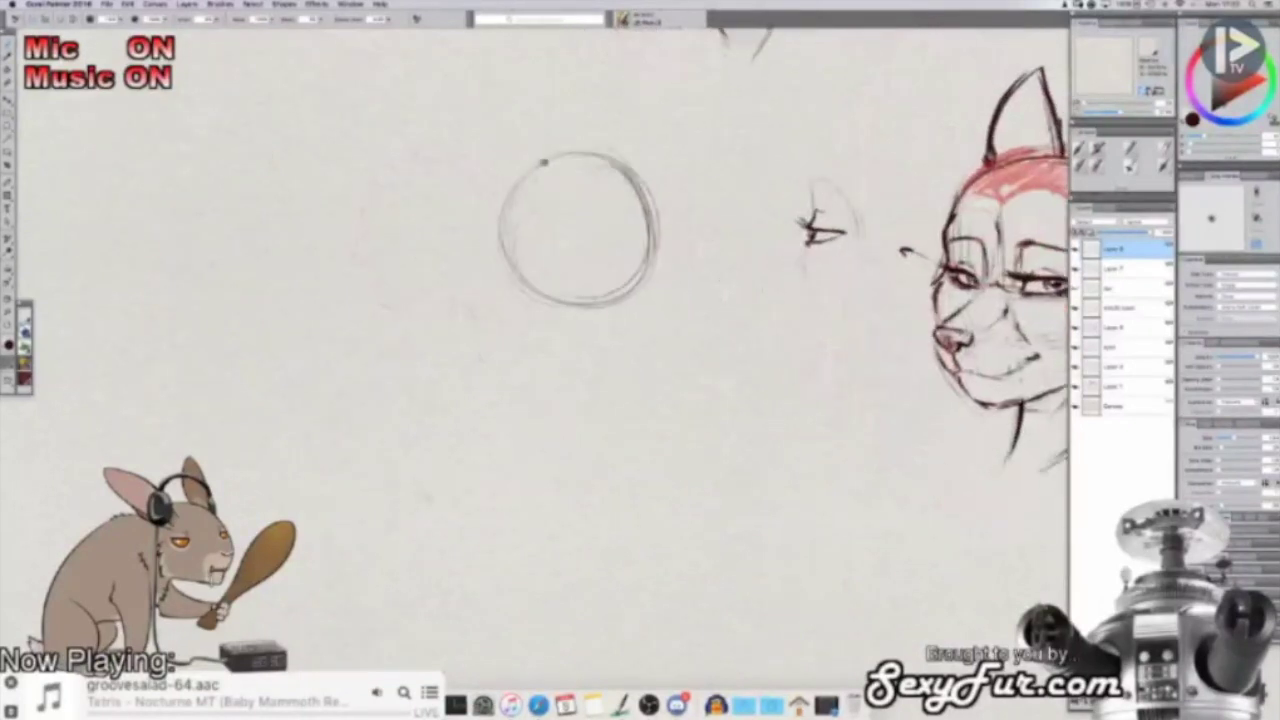
Step: Add the front face plane, the curved side-plane line and the lower guide lines to the construction circle
mouse_move(525, 169)
left_mouse_down()
mouse_move(480, 296)
mouse_move(532, 302)
mouse_move(505, 285)
mouse_move(542, 303)
mouse_move(559, 281)
mouse_move(655, 256)
left_mouse_up()
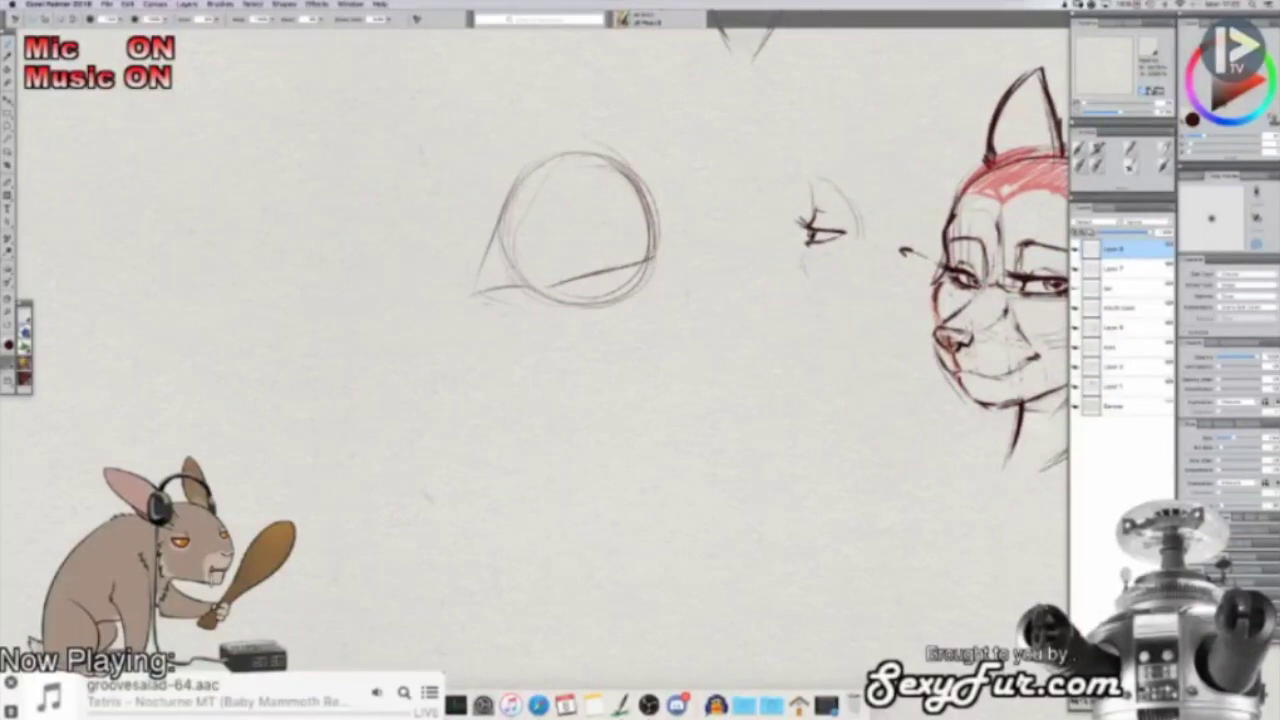
left_click_drag(520, 198, 645, 262)
left_click_drag(478, 279, 475, 290)
left_click_drag(485, 284, 533, 289)
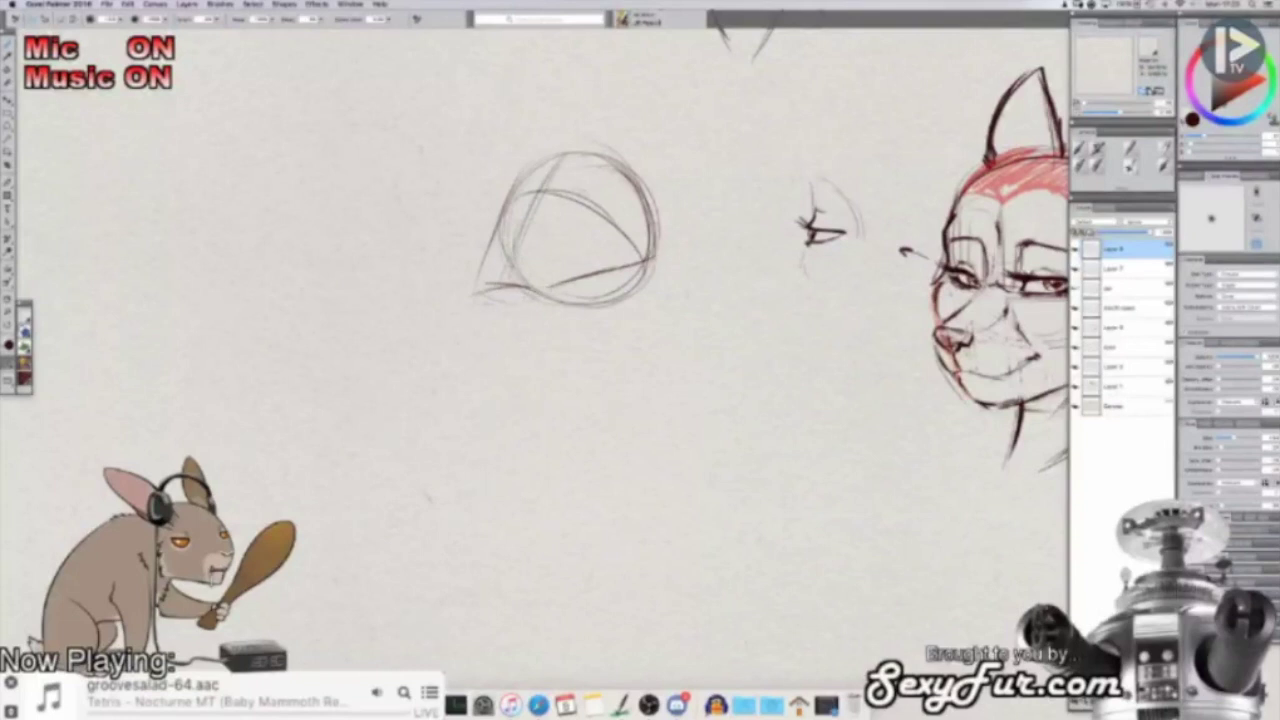
left_click_drag(564, 298, 621, 284)
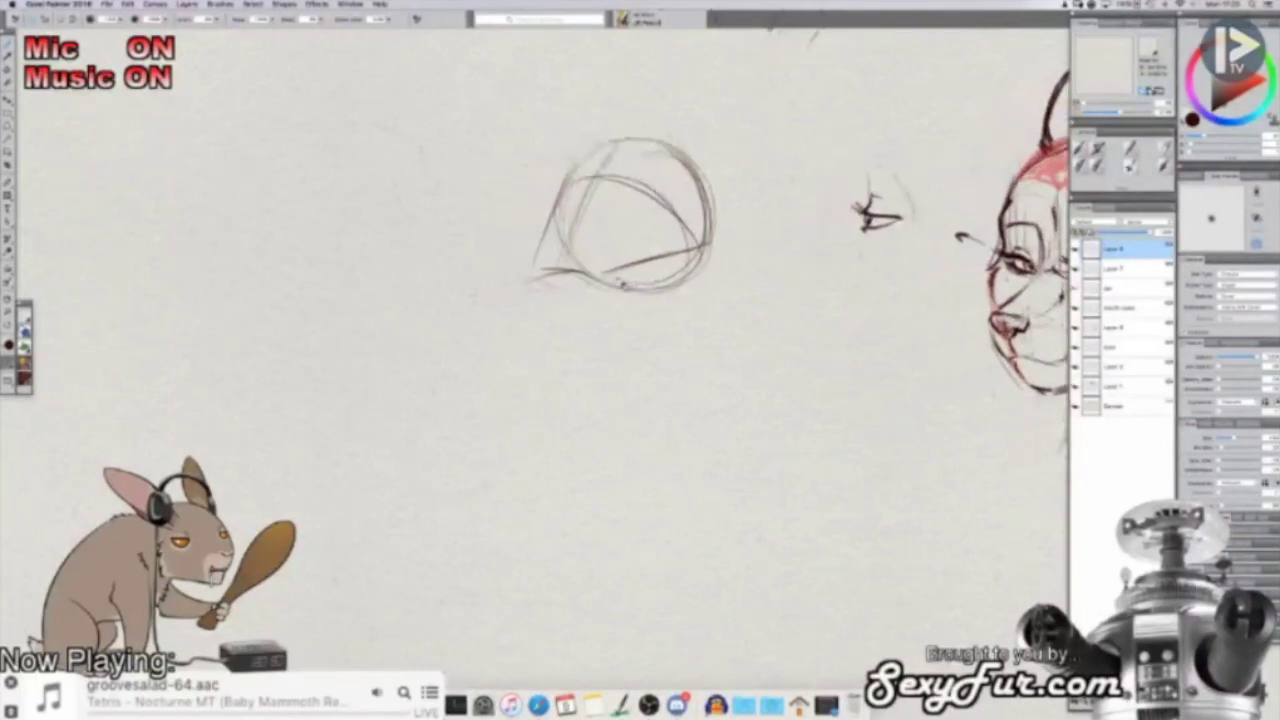
left_click_drag(590, 222, 592, 265)
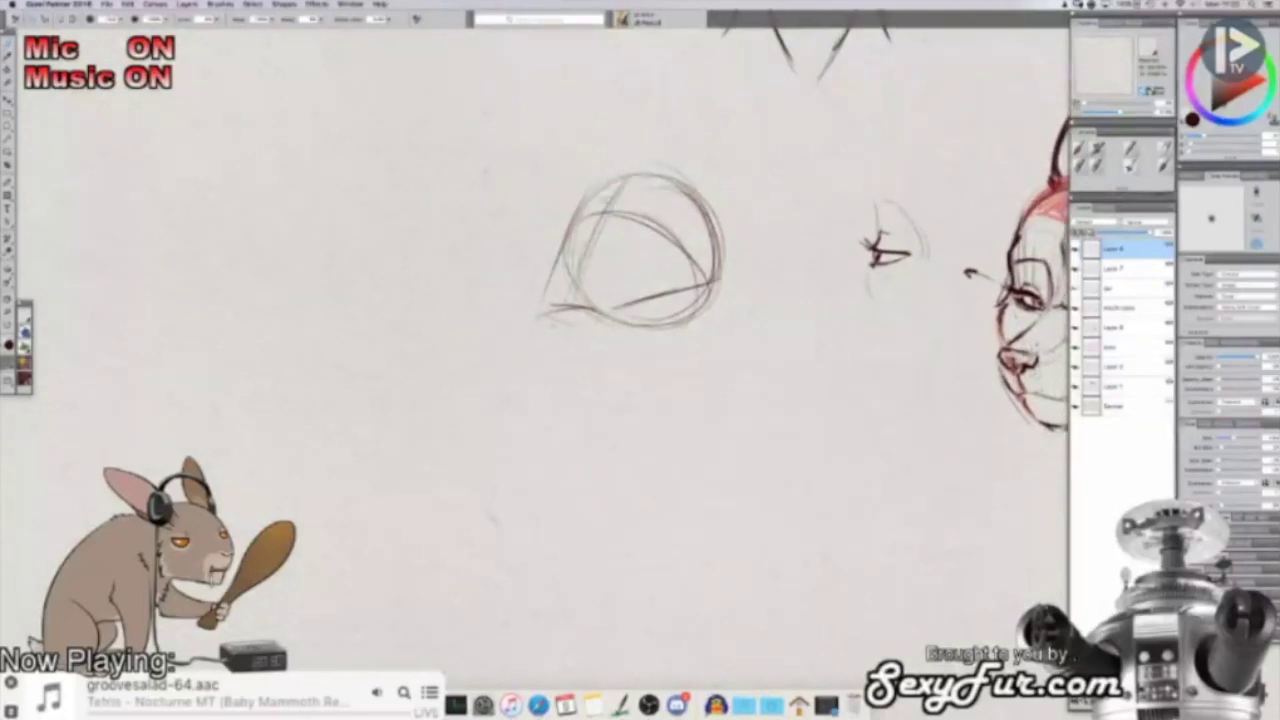
Step: Sketch the raised muzzle and chin outline projecting from the front of the circle, cleaning up overlapping lines
mouse_move(602, 206)
left_mouse_down()
mouse_move(550, 180)
mouse_move(540, 196)
mouse_move(557, 176)
mouse_move(547, 184)
mouse_move(590, 199)
mouse_move(538, 189)
mouse_move(532, 266)
left_mouse_up()
mouse_move(531, 198)
left_mouse_down()
mouse_move(534, 262)
mouse_move(568, 294)
left_mouse_up()
left_click_drag(536, 248, 569, 315)
key("shift+x")
mouse_move(554, 270)
left_mouse_down()
mouse_move(570, 294)
mouse_move(540, 250)
mouse_move(566, 284)
mouse_move(559, 257)
left_mouse_up()
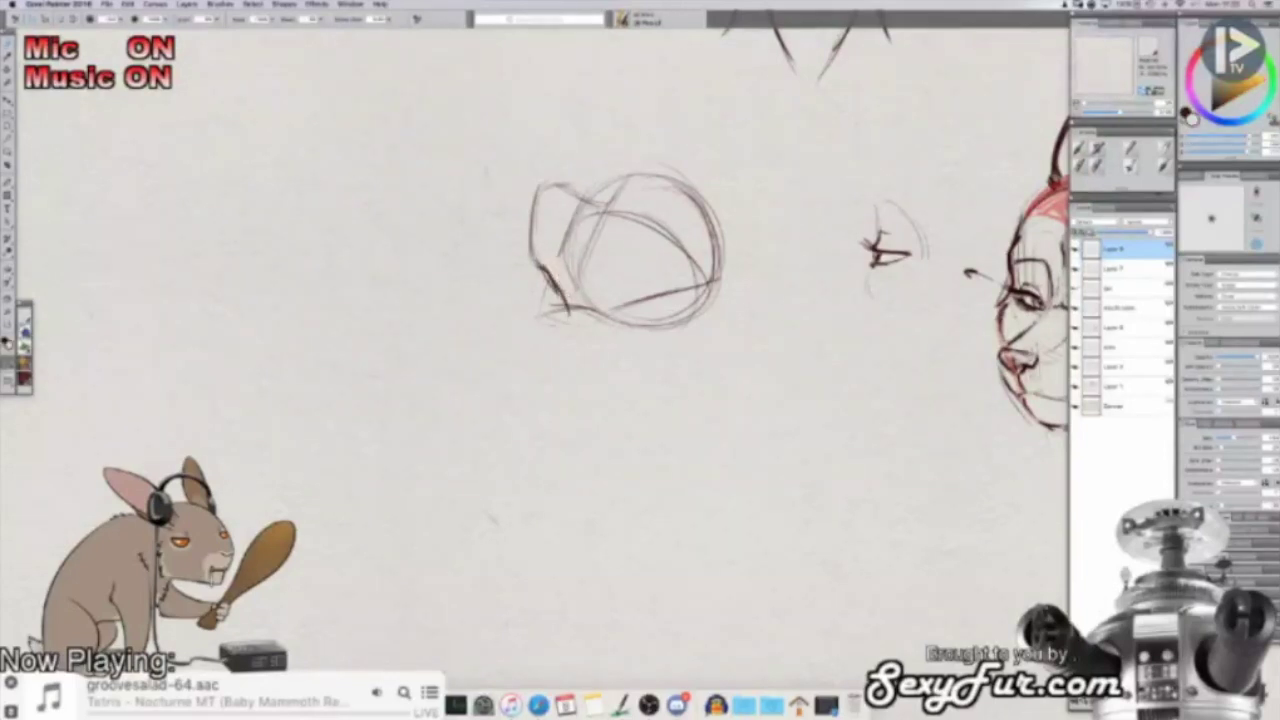
key("shift+x")
left_click_drag(579, 193, 610, 207)
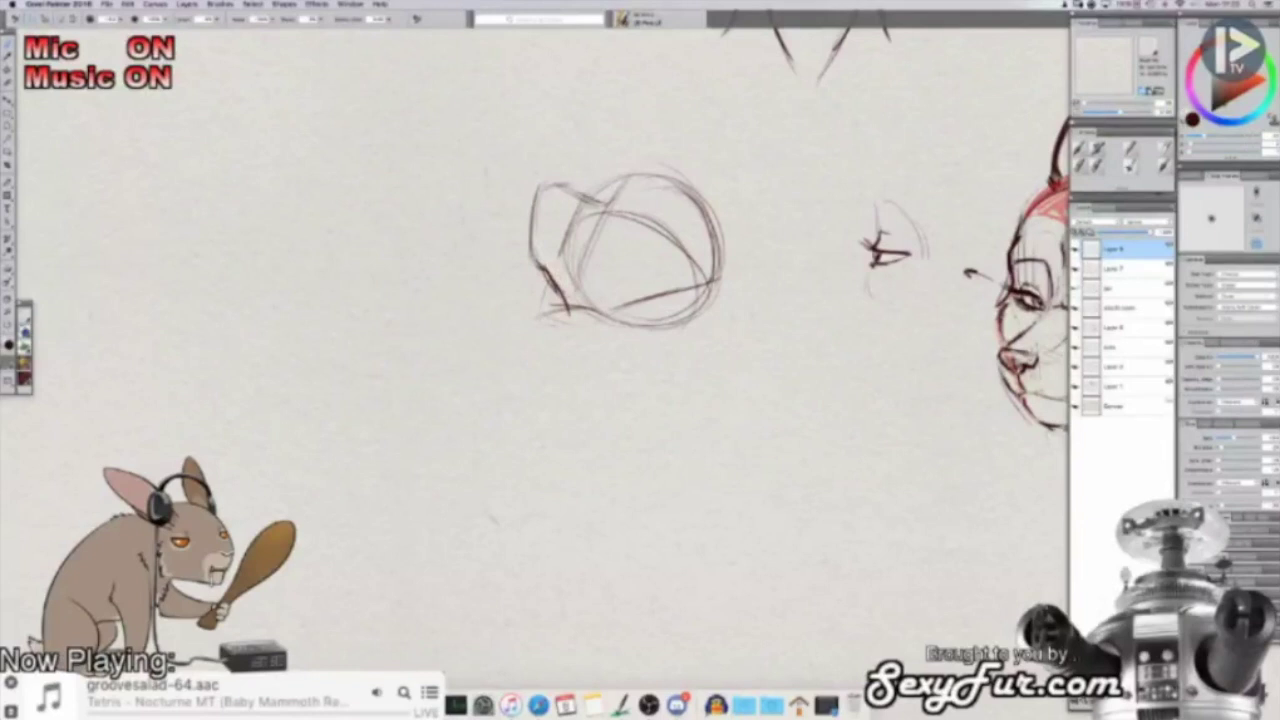
Step: Draw the dark nose at the muzzle tip and refine the muzzle's side line, touching it up with the light colour
mouse_move(541, 187)
left_mouse_down()
mouse_move(562, 190)
mouse_move(538, 186)
mouse_move(538, 200)
left_mouse_up()
left_click_drag(544, 190, 558, 186)
left_click_drag(542, 200, 539, 222)
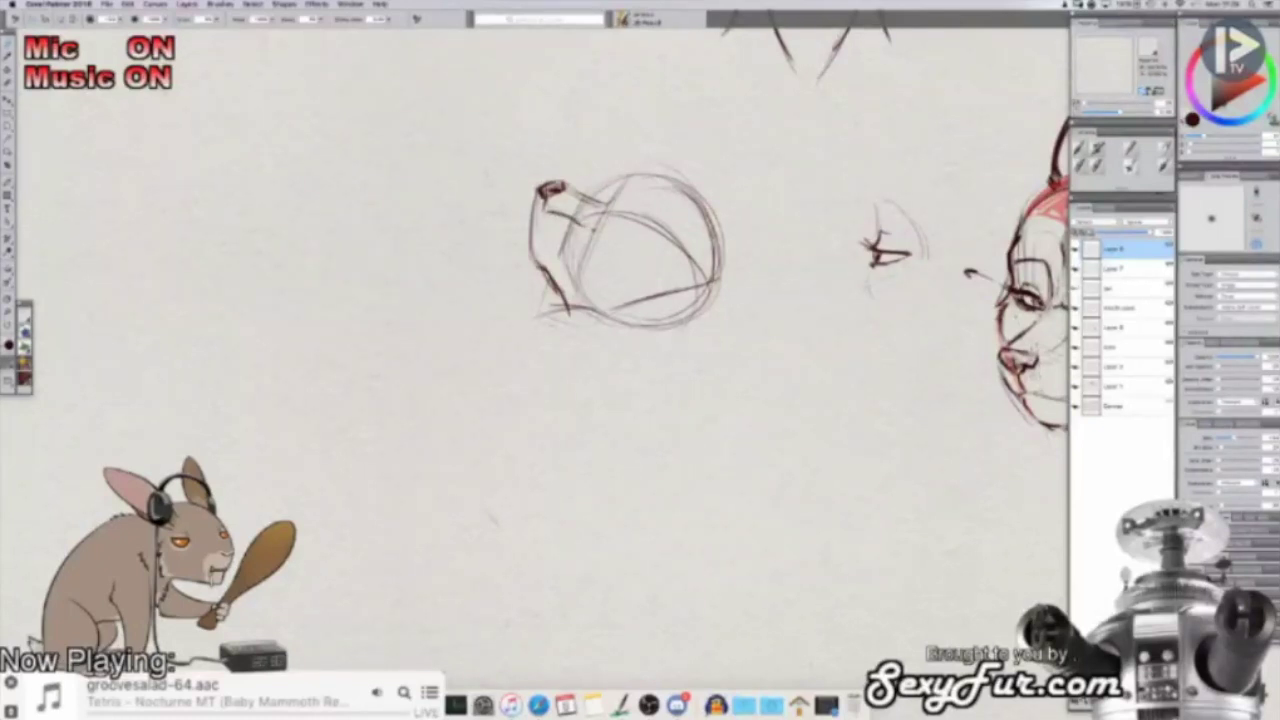
key("shift+x")
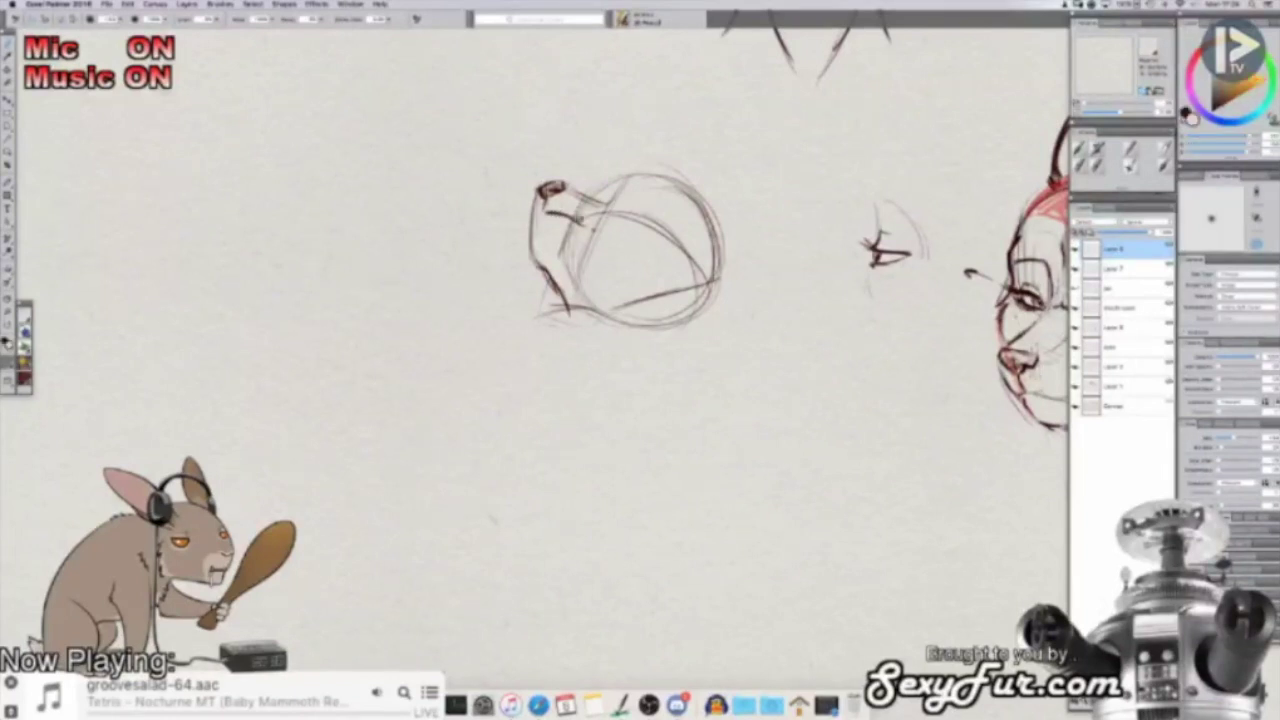
left_click_drag(552, 211, 580, 219)
left_click(568, 188, "alt")
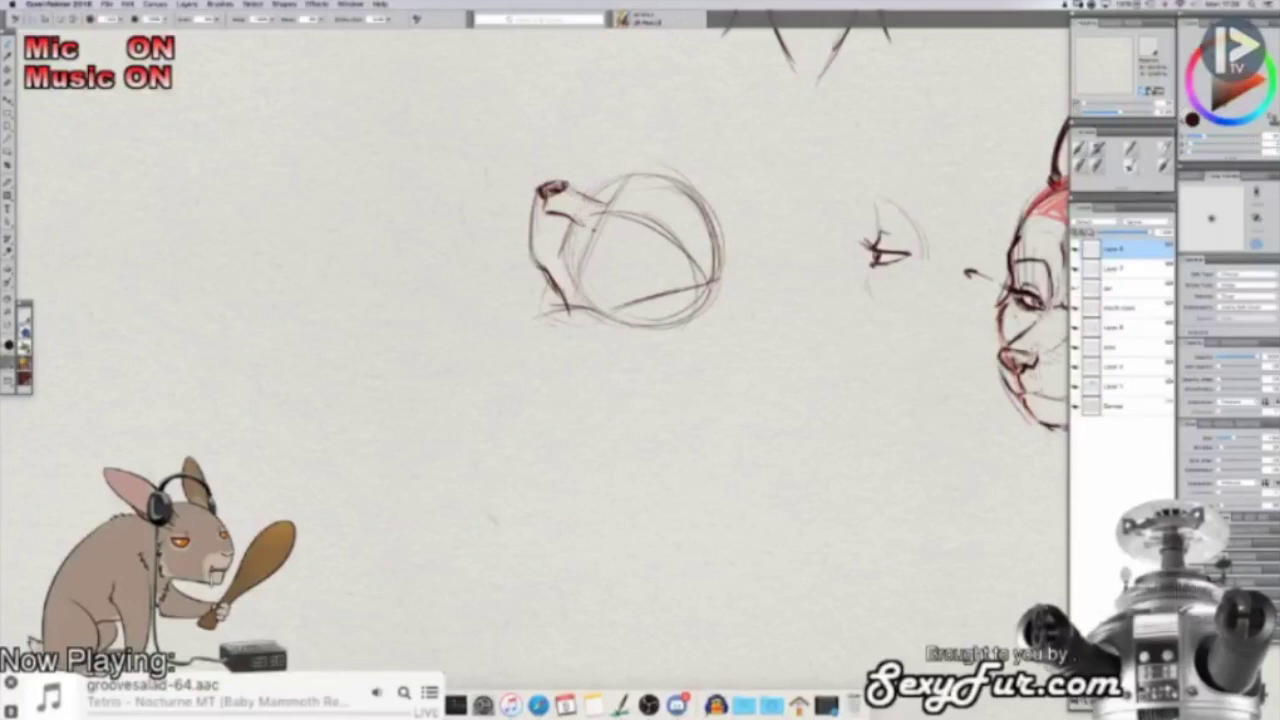
left_click_drag(736, 215, 597, 177)
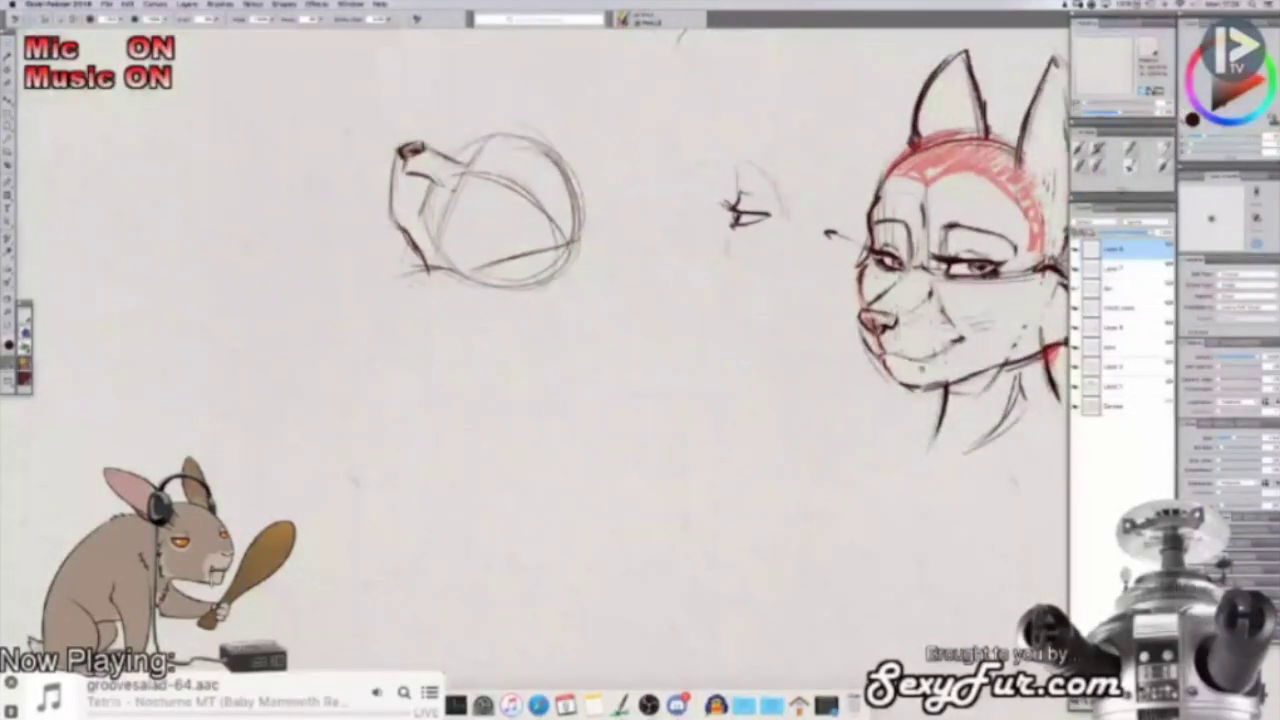
mouse_move(921, 350)
left_mouse_down()
mouse_move(857, 317)
mouse_move(862, 338)
mouse_move(874, 324)
left_mouse_up()
key("super+z")
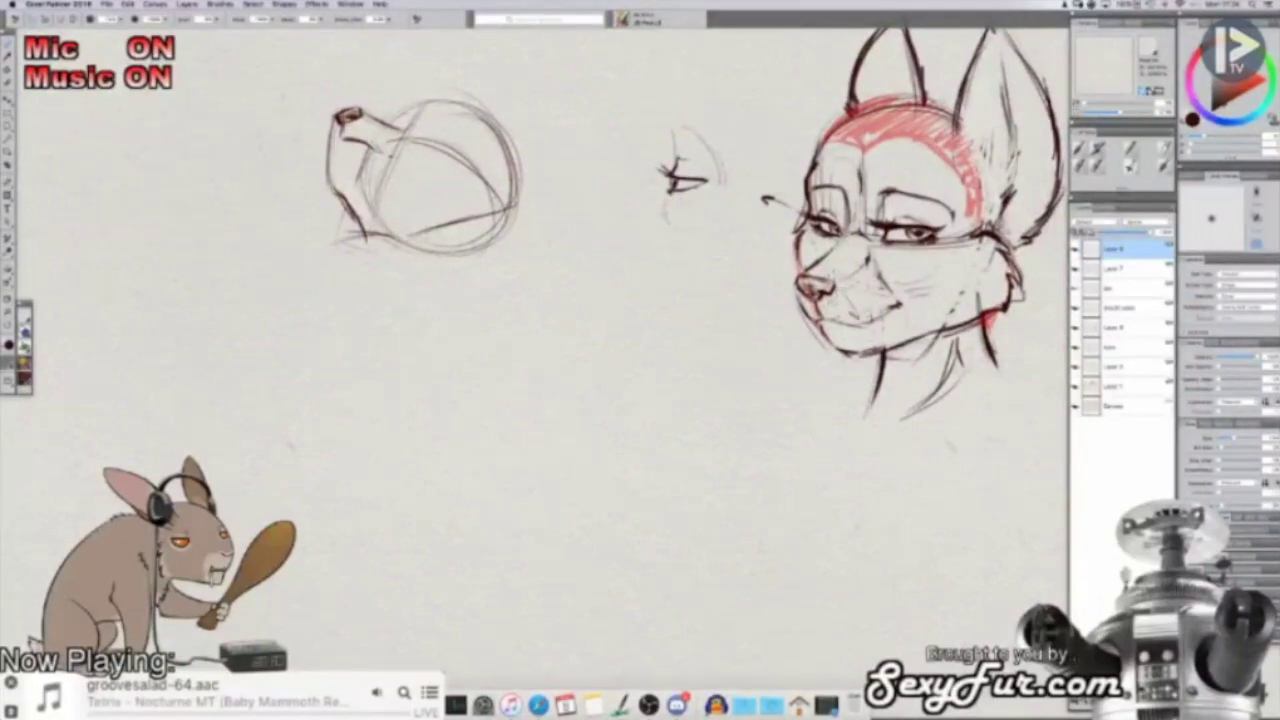
left_click_drag(352, 228, 443, 273)
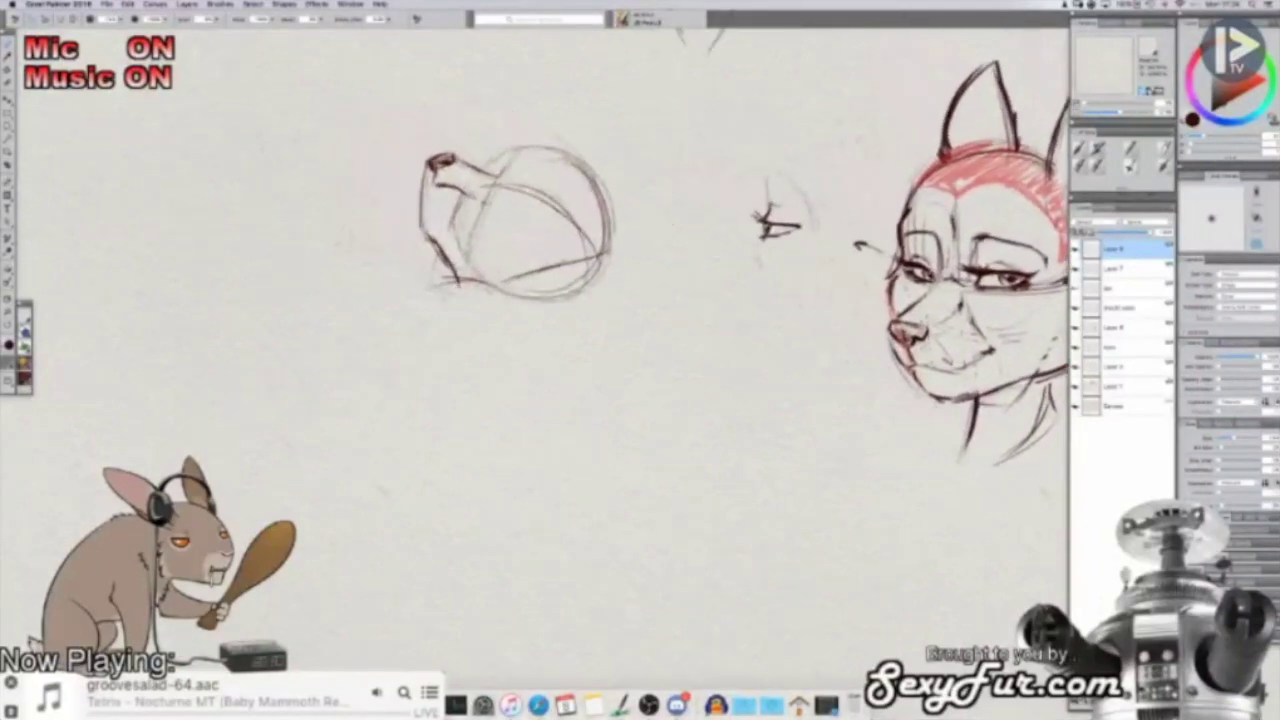
left_click_drag(531, 198, 541, 228)
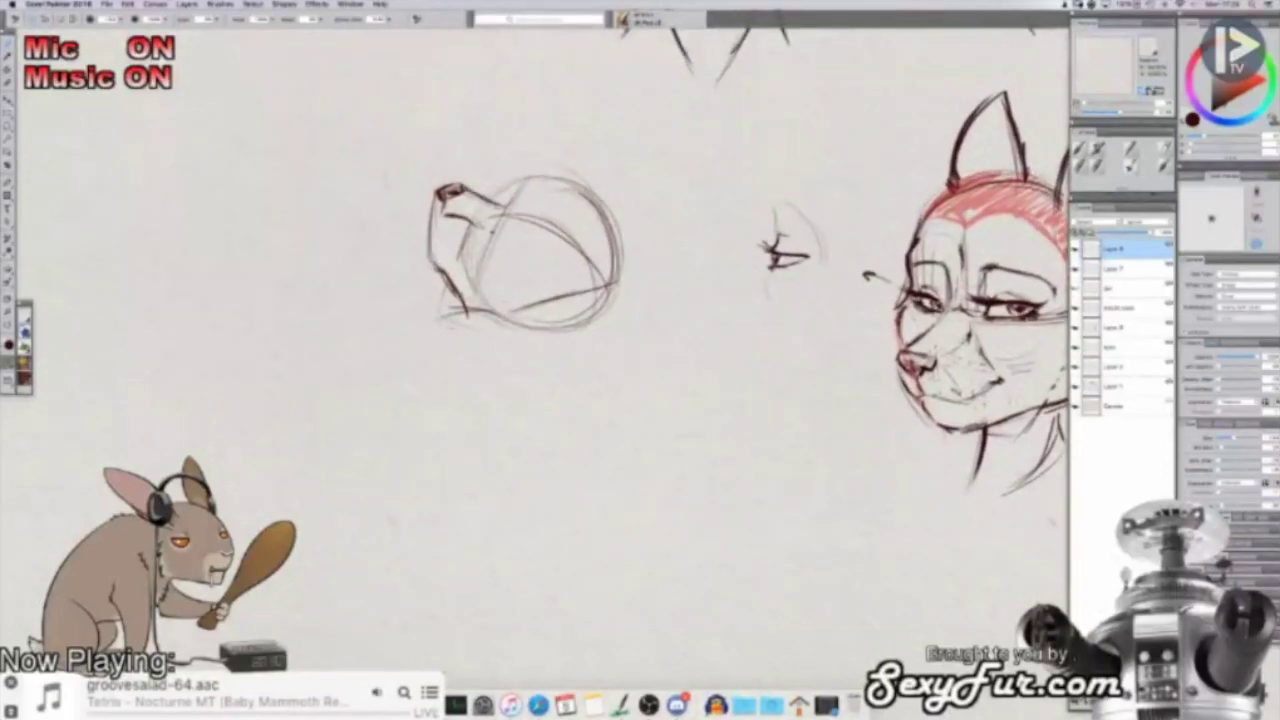
key("shift+x")
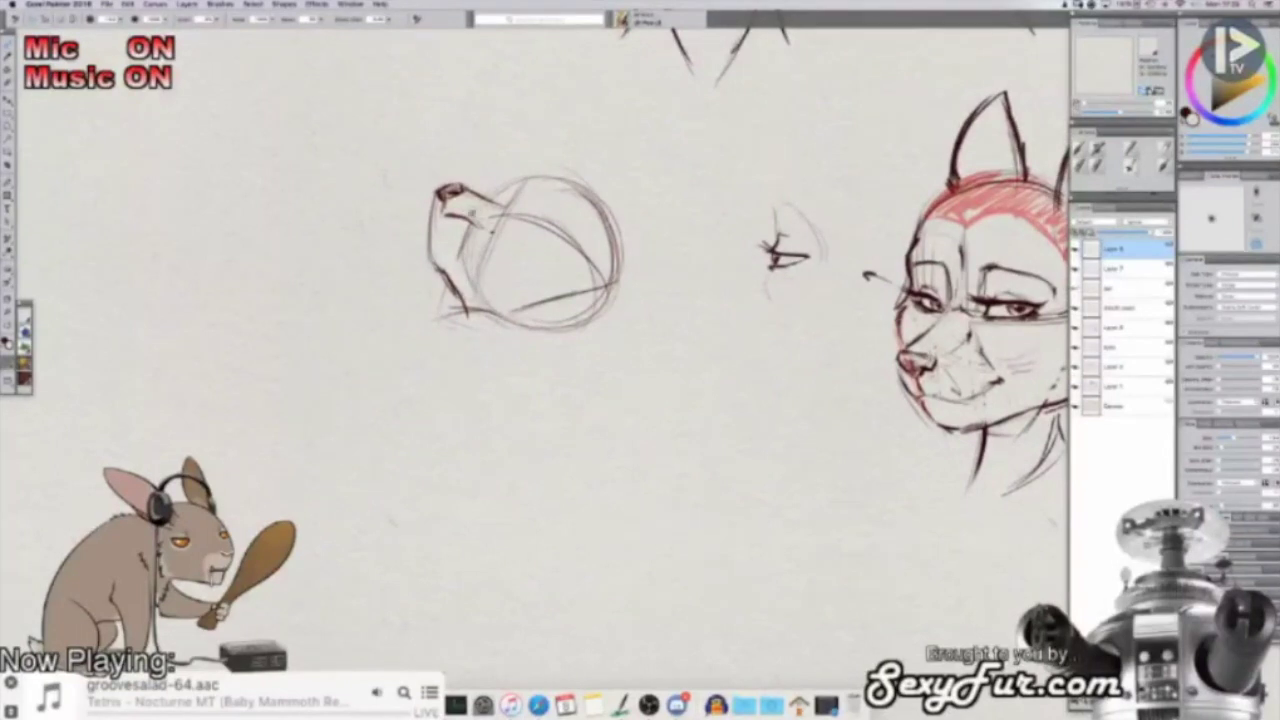
key("shift+x")
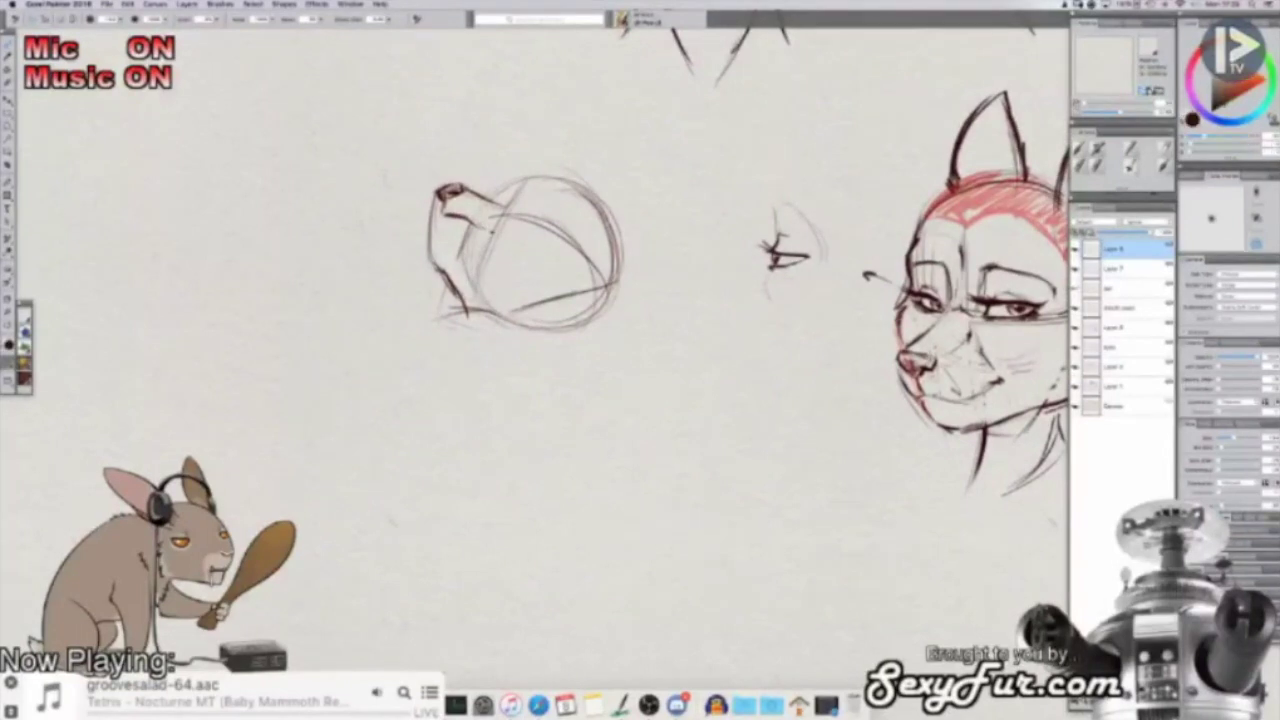
Step: Extend the muzzle's side line, then draw the eye line and jagged cheek contour inside the circle, painting out the curved guide lines
left_click_drag(443, 214, 514, 237)
key("super+z")
mouse_move(526, 210)
left_mouse_down()
mouse_move(604, 242)
mouse_move(598, 272)
mouse_move(556, 320)
mouse_move(524, 308)
mouse_move(575, 298)
mouse_move(573, 243)
mouse_move(551, 227)
left_mouse_up()
key("shift+x")
left_click_drag(580, 294, 585, 275)
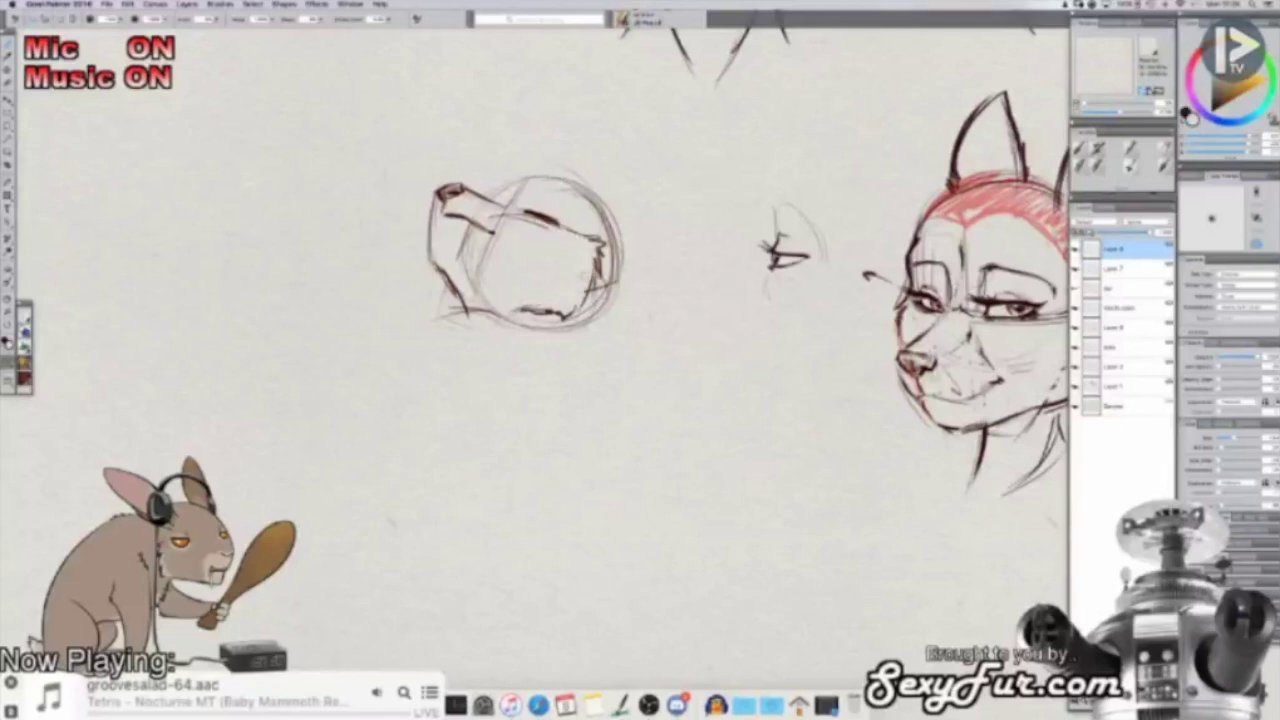
Step: Draw the arched brow above the eye line and darken the eye, cleaning its edges with the light paper colour
key("shift+x")
left_click_drag(516, 210, 502, 222)
key("shift+x")
key("shift+x")
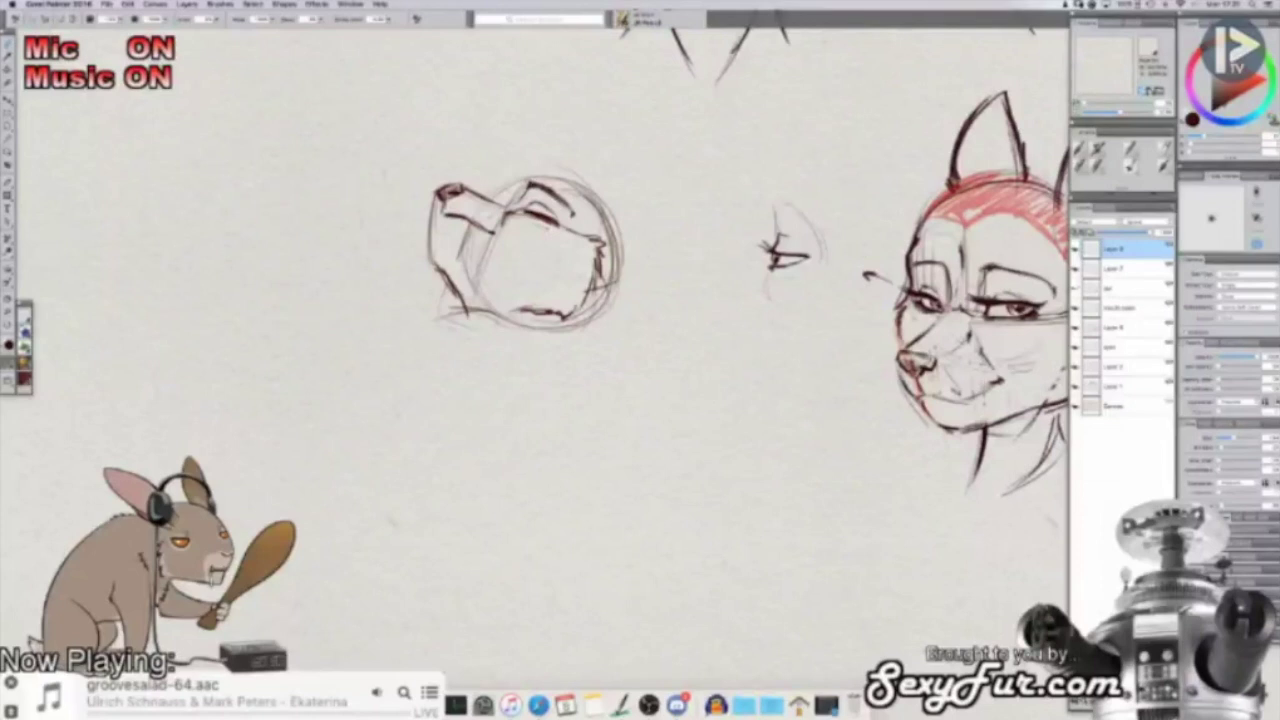
key("shift+x")
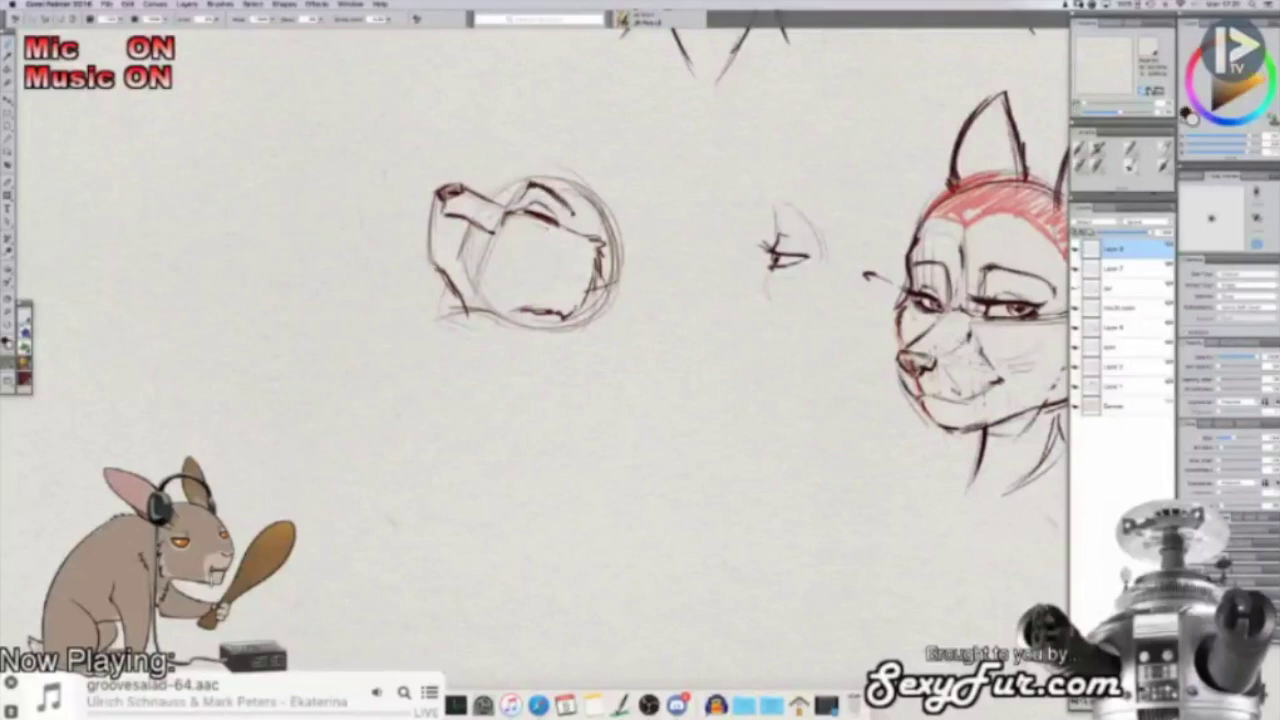
left_click(529, 208, "alt")
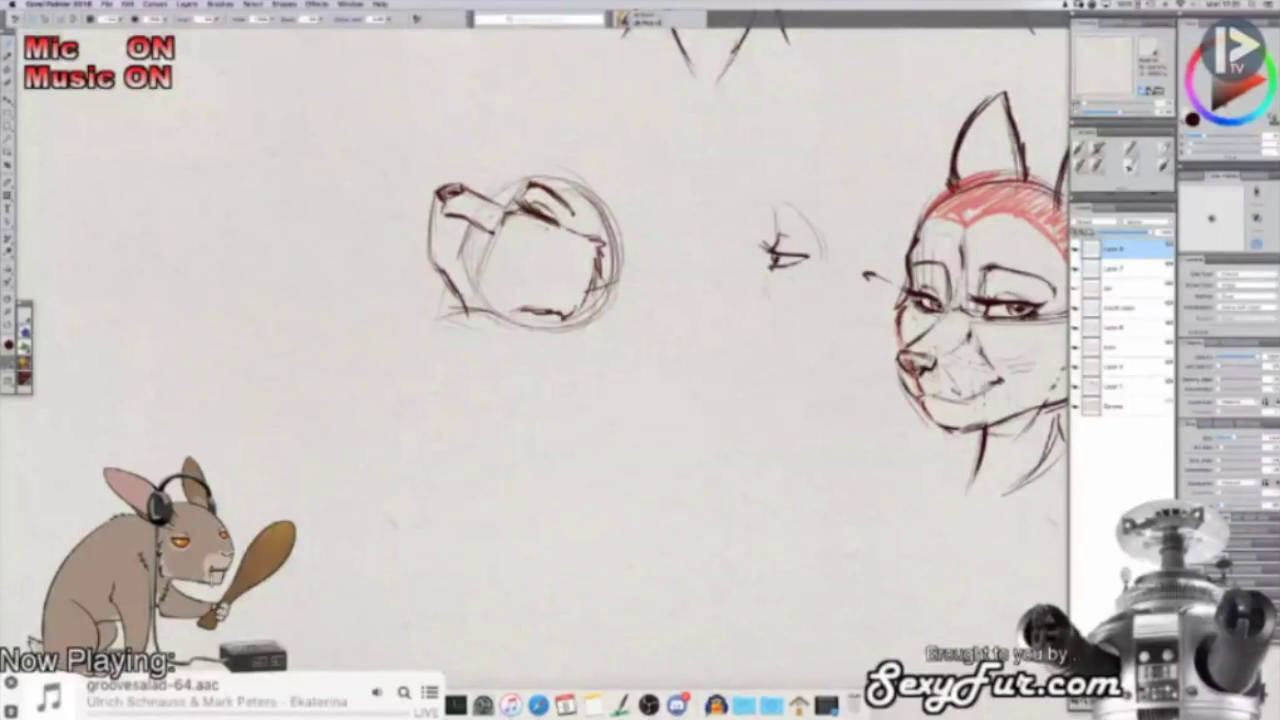
left_click(530, 218, "alt")
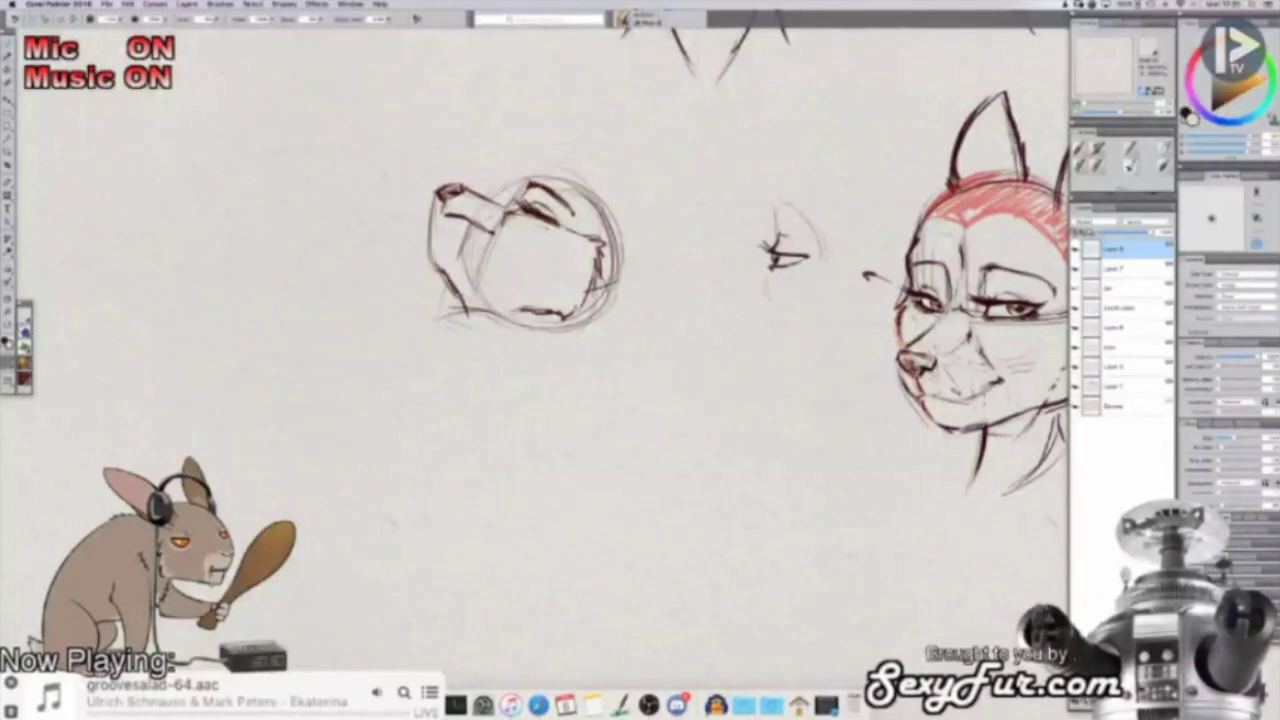
Step: Clean up the guide lines where the muzzle meets the face and darken the muzzle's front edge below the nose
left_click_drag(510, 214, 504, 228)
left_click(502, 232, "alt")
left_click(522, 232, "alt")
left_click(499, 233, "alt")
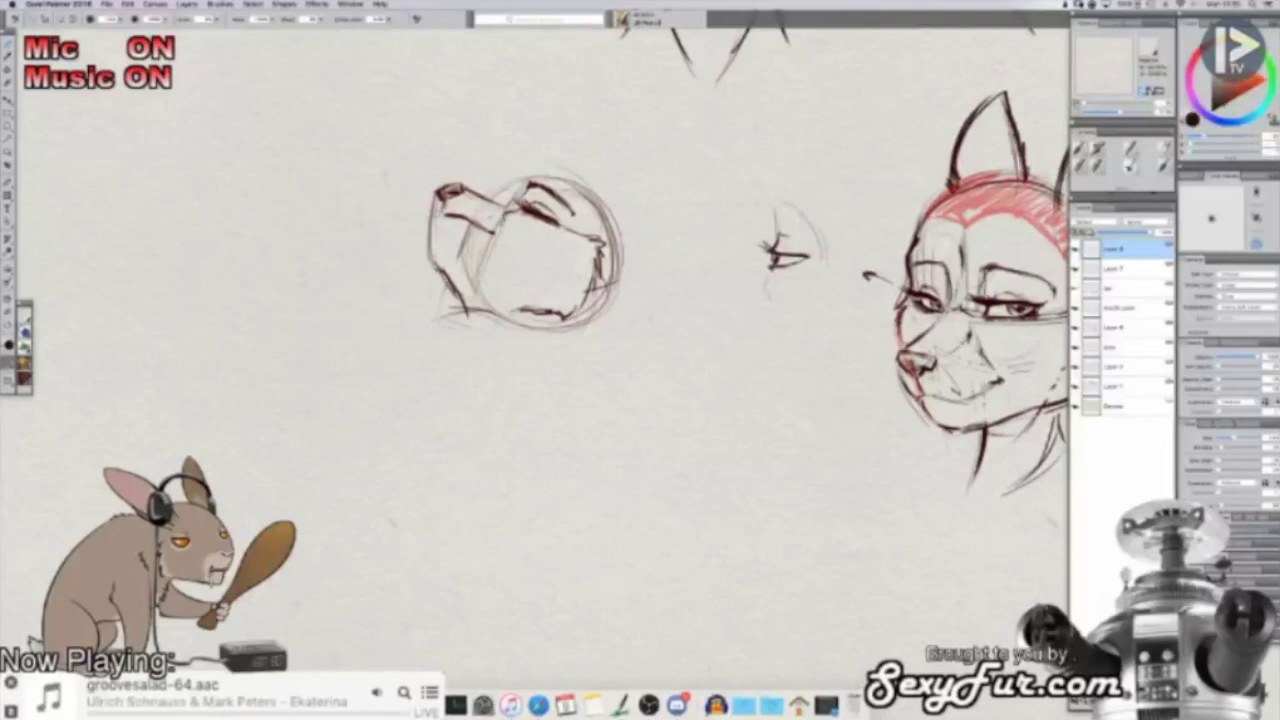
left_click_drag(443, 210, 437, 221)
left_click(439, 225, "alt")
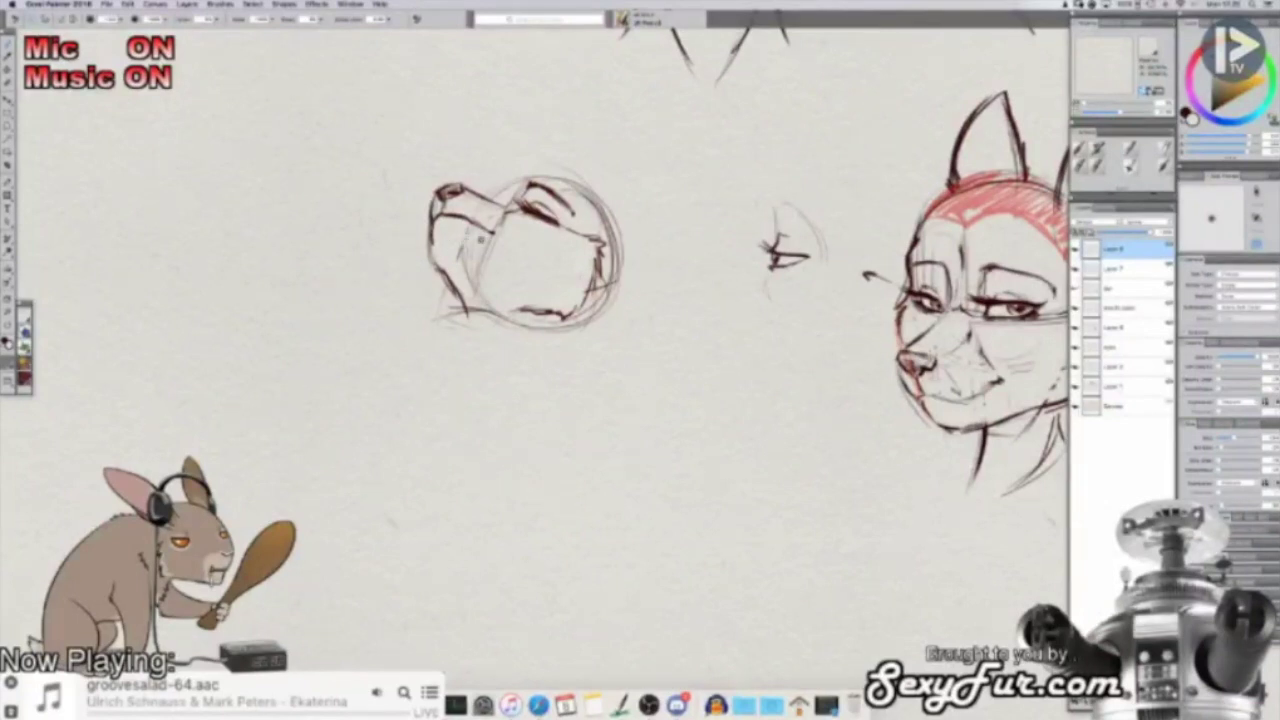
Step: Add light cheek lines behind the upturned fox head's mouth and darken the ragged fur edge at the back of the jaw
left_click(489, 261, "alt")
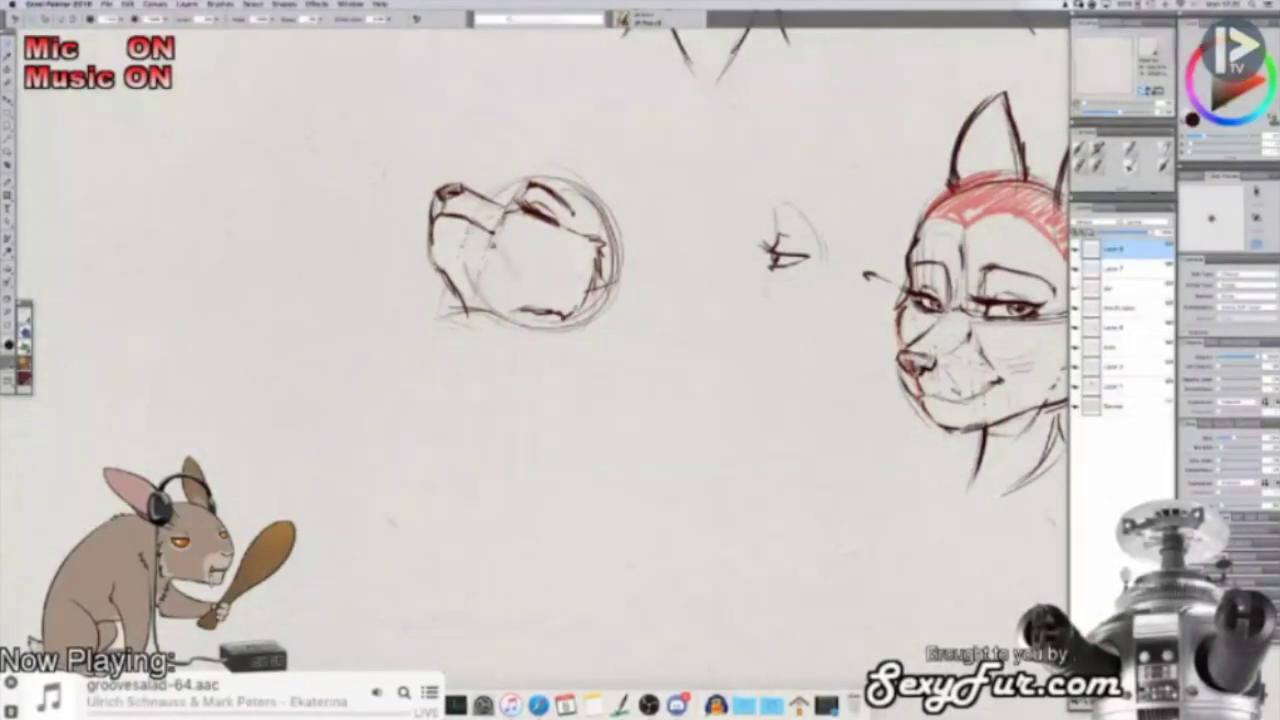
left_click_drag(506, 252, 518, 278)
mouse_move(564, 314)
left_mouse_down()
mouse_move(582, 320)
mouse_move(596, 250)
mouse_move(589, 306)
left_mouse_up()
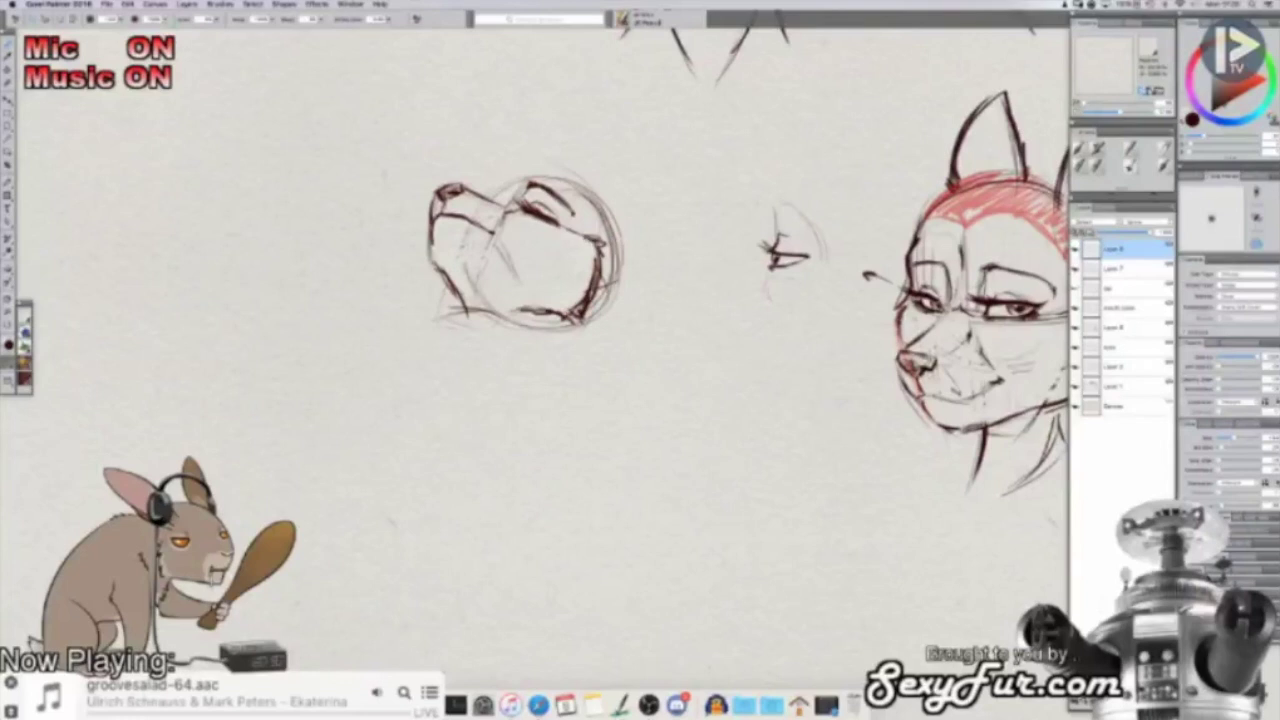
key("shift+x")
mouse_move(592, 278)
left_mouse_down()
mouse_move(578, 314)
mouse_move(566, 302)
left_mouse_up()
key("shift+x")
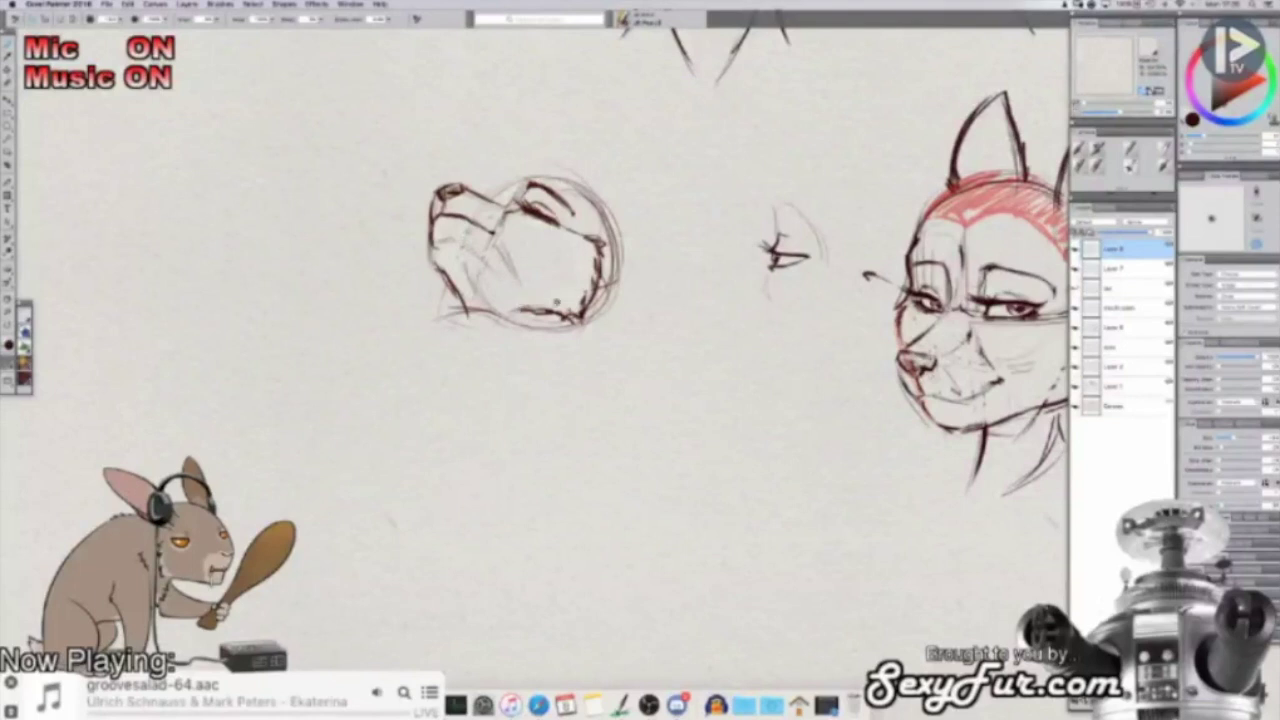
Step: Rework the contour beneath the fox's chin into a shorter, slanting jaw line
left_click_drag(434, 254, 461, 304)
left_click(434, 250, "alt")
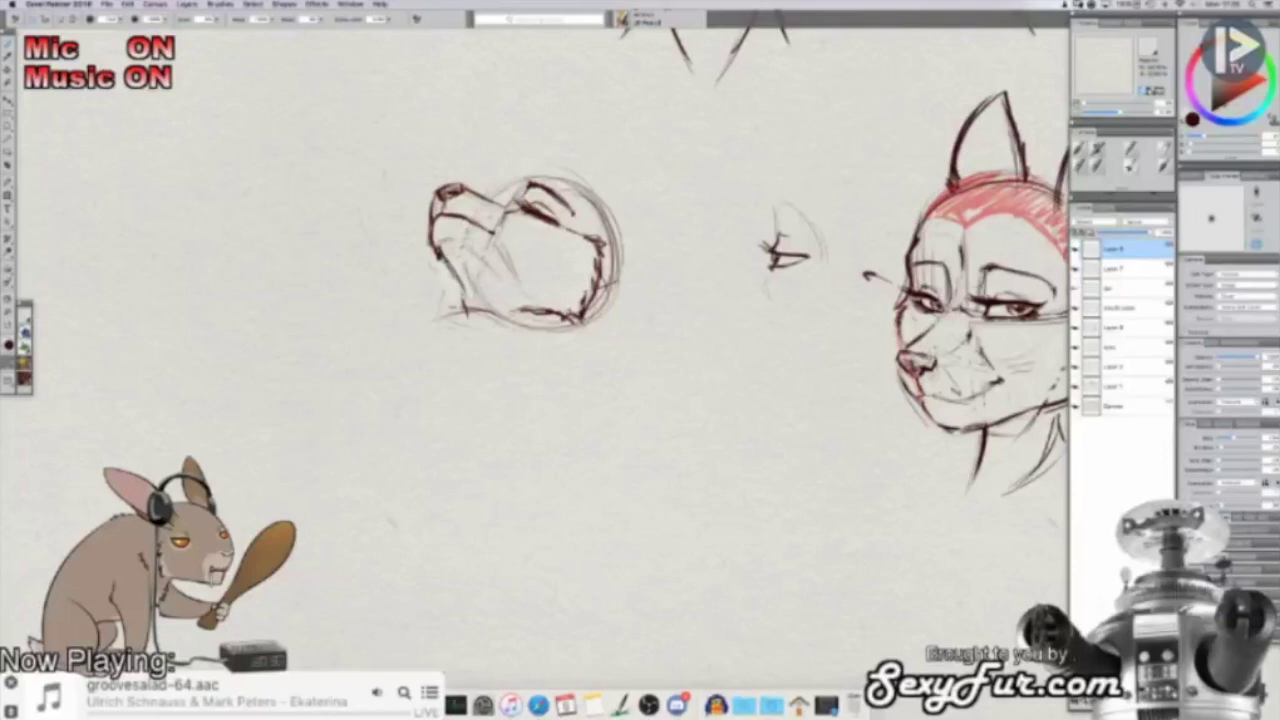
left_click(436, 240, "alt")
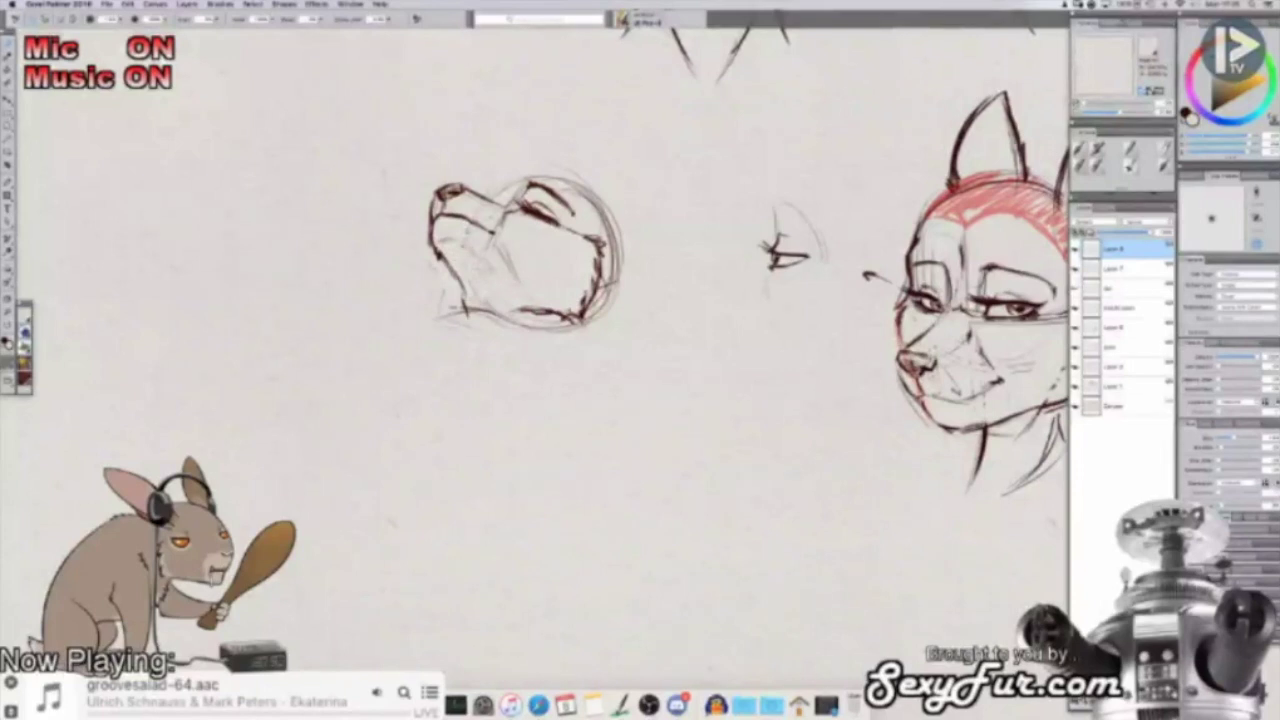
Step: Draw the front and back neck lines descending from the upturned fox head's jaw
left_click(446, 258, "alt")
mouse_move(452, 264)
left_mouse_down()
mouse_move(475, 309)
mouse_move(468, 358)
left_mouse_up()
left_click_drag(476, 314, 465, 368)
left_click_drag(462, 288, 470, 374)
left_click_drag(470, 310, 470, 380)
mouse_move(588, 318)
left_mouse_down()
mouse_move(570, 386)
mouse_move(576, 334)
left_mouse_up()
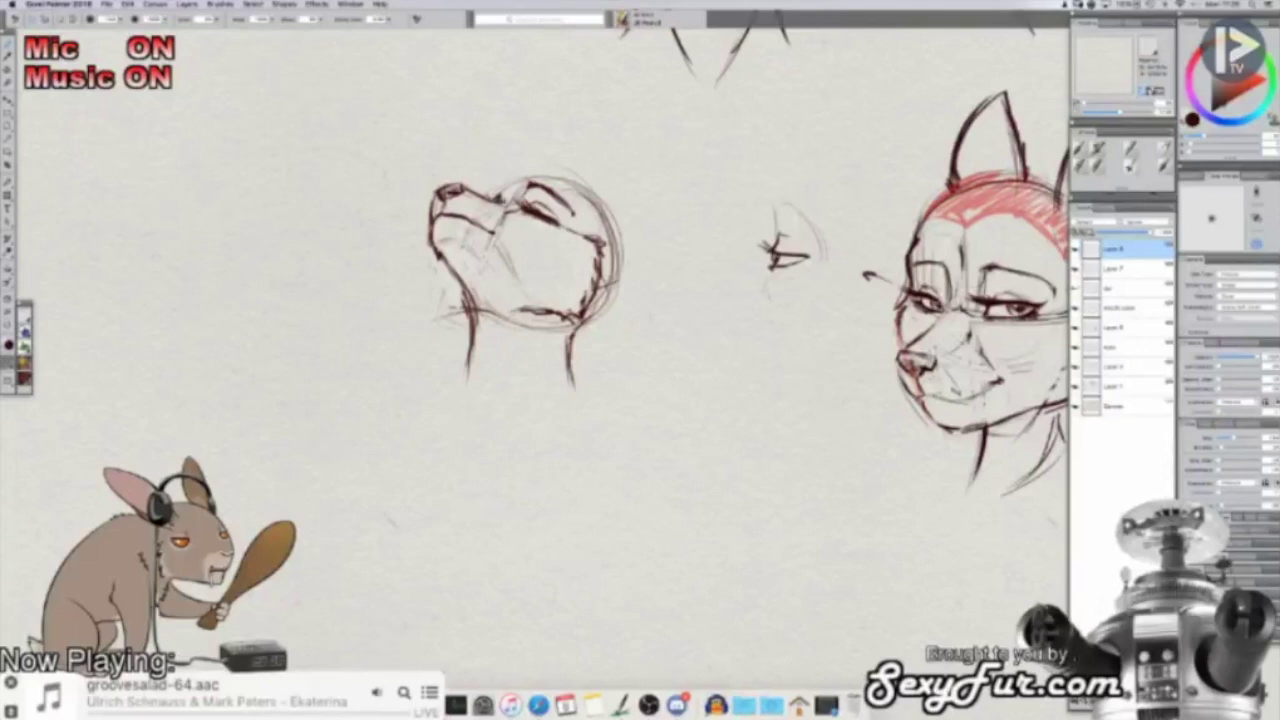
Step: Define the brow ridge above the closed eye and clean up the throat contour with a rough fur edge
left_click_drag(500, 192, 556, 173)
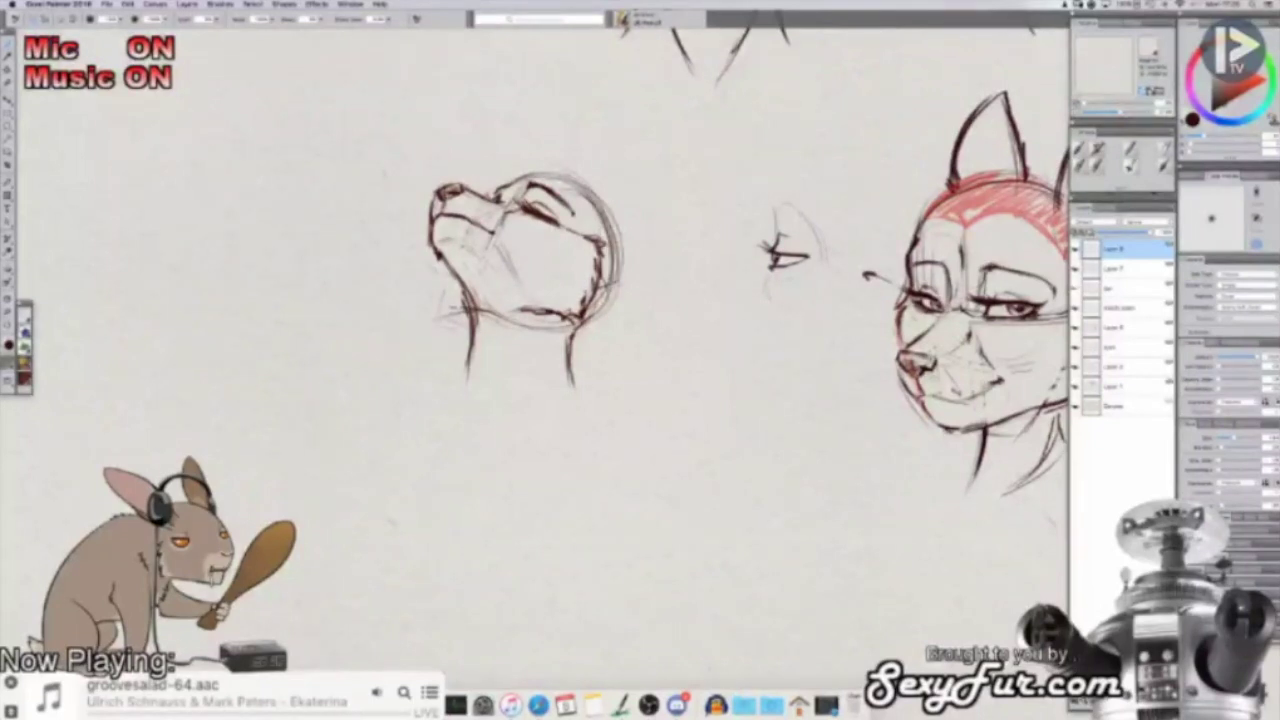
left_click_drag(446, 270, 465, 304)
key("shift+x")
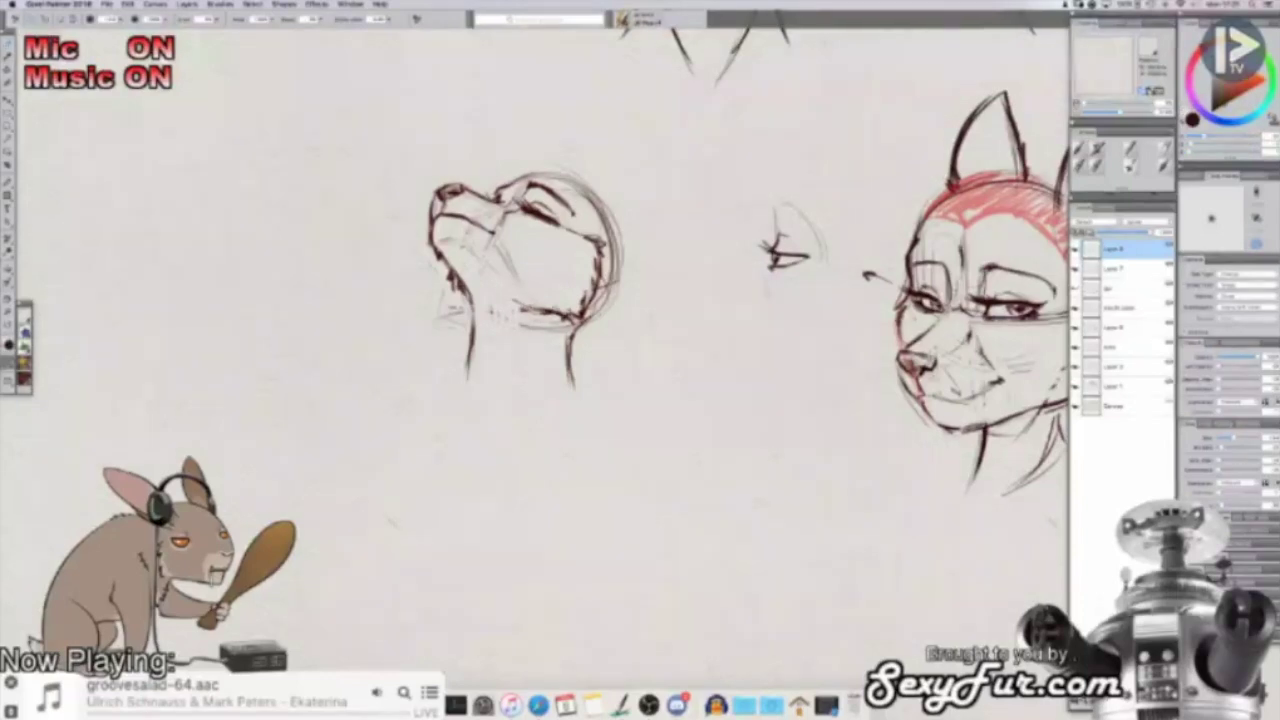
Step: Rework the rear jaw corner and the back of the neck on the upturned fox head
left_click_drag(688, 248, 622, 240)
left_click_drag(557, 371, 727, 255)
key("super+equal")
key("b")
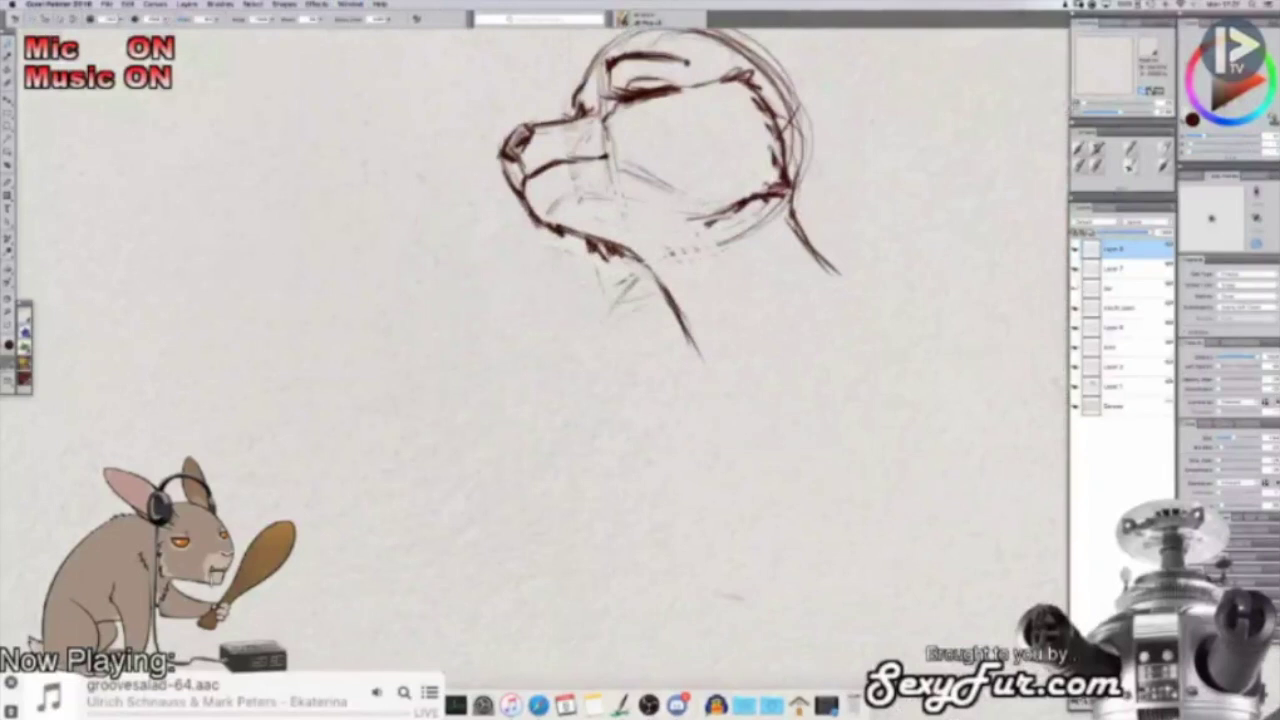
mouse_move(786, 190)
left_mouse_down()
mouse_move(702, 233)
mouse_move(724, 211)
mouse_move(684, 215)
mouse_move(768, 209)
left_mouse_up()
key("shift+s")
key("shift+s")
key("shift+s")
mouse_move(720, 244)
left_mouse_down()
mouse_move(800, 232)
mouse_move(834, 272)
left_mouse_up()
key("shift+s")
mouse_move(780, 200)
left_mouse_down()
mouse_move(771, 212)
mouse_move(829, 273)
left_mouse_up()
Step: Sketch a slanting neck muscle line between the two neck contours and strengthen the front of the throat
mouse_move(701, 245)
left_mouse_down()
mouse_move(734, 251)
mouse_move(748, 347)
left_mouse_up()
mouse_move(743, 236)
left_mouse_down()
mouse_move(751, 335)
mouse_move(762, 283)
left_mouse_up()
mouse_move(687, 323)
left_mouse_down()
mouse_move(645, 261)
mouse_move(674, 286)
mouse_move(694, 362)
left_mouse_up()
left_click_drag(660, 270, 690, 326)
key("super+minus")
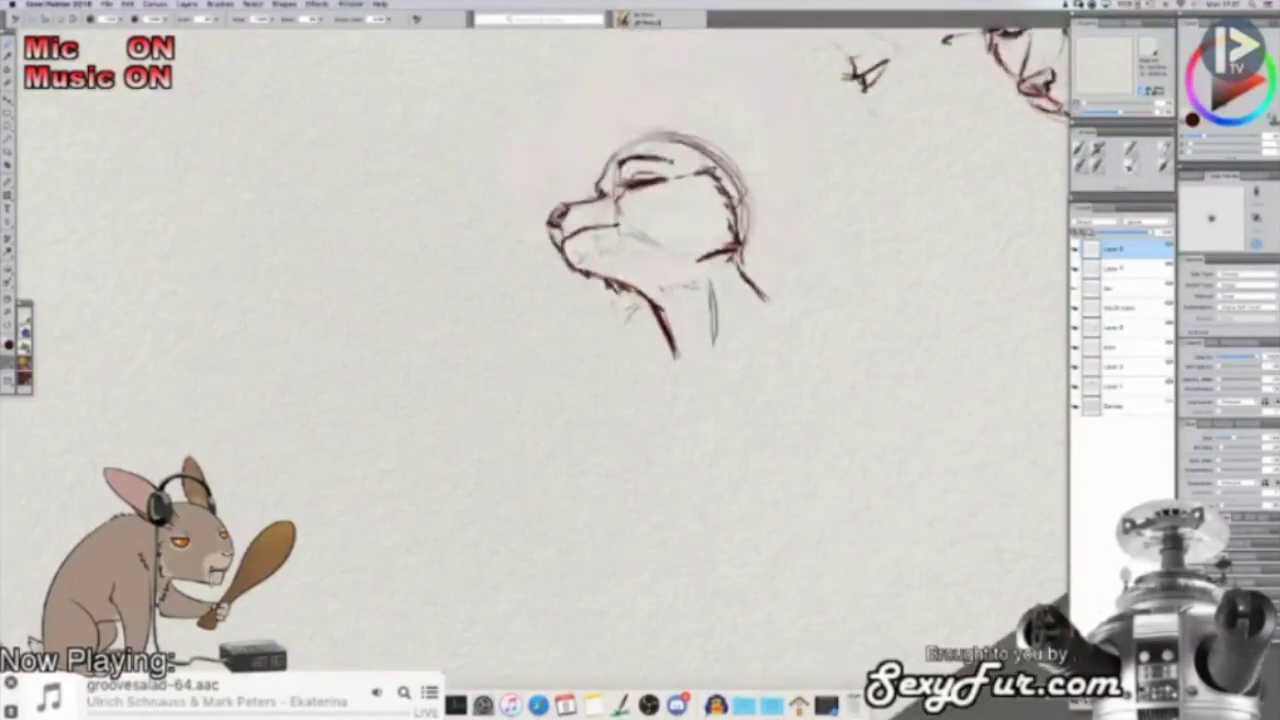
left_click_drag(680, 250, 647, 328)
mouse_move(700, 250)
left_mouse_down()
mouse_move(752, 304)
mouse_move(724, 363)
left_mouse_up()
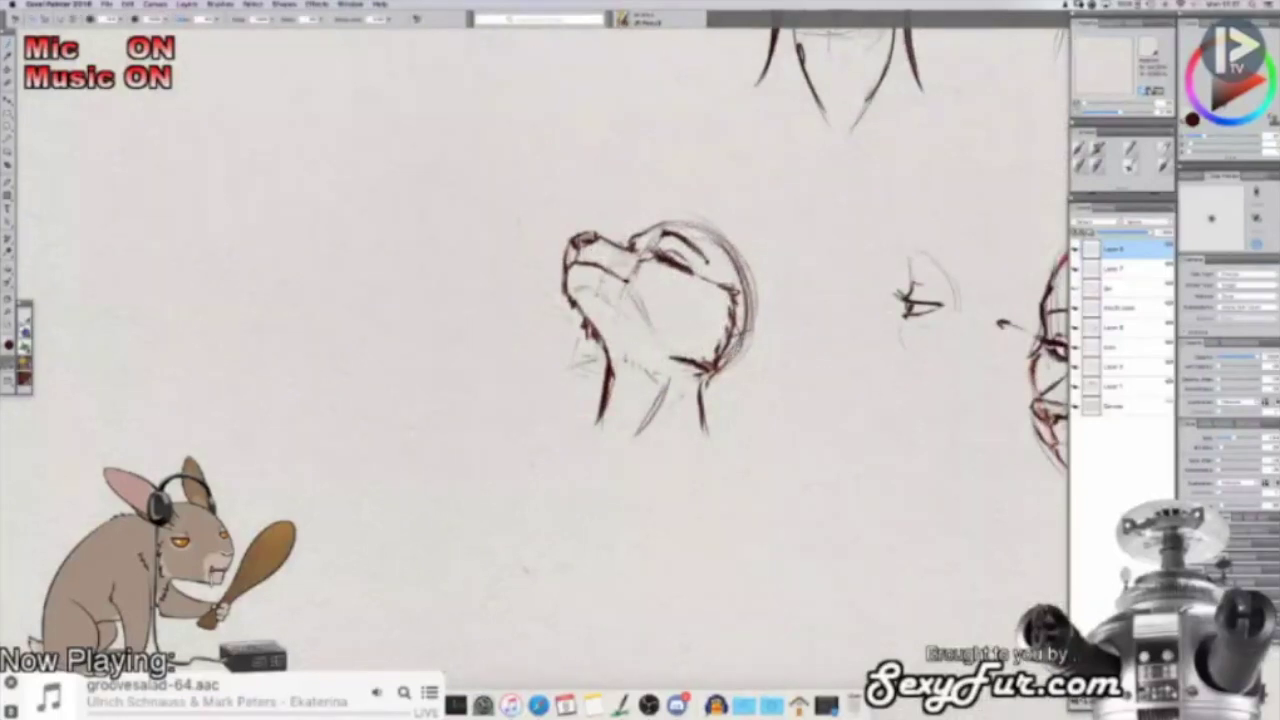
Step: Draw the near ear swept back from the fox's skull, with an inner fold line and a firm upper edge
mouse_move(736, 294)
left_mouse_down()
mouse_move(734, 242)
mouse_move(852, 290)
mouse_move(830, 318)
mouse_move(756, 330)
left_mouse_up()
left_click_drag(852, 306, 764, 332)
left_click_drag(746, 278, 840, 306)
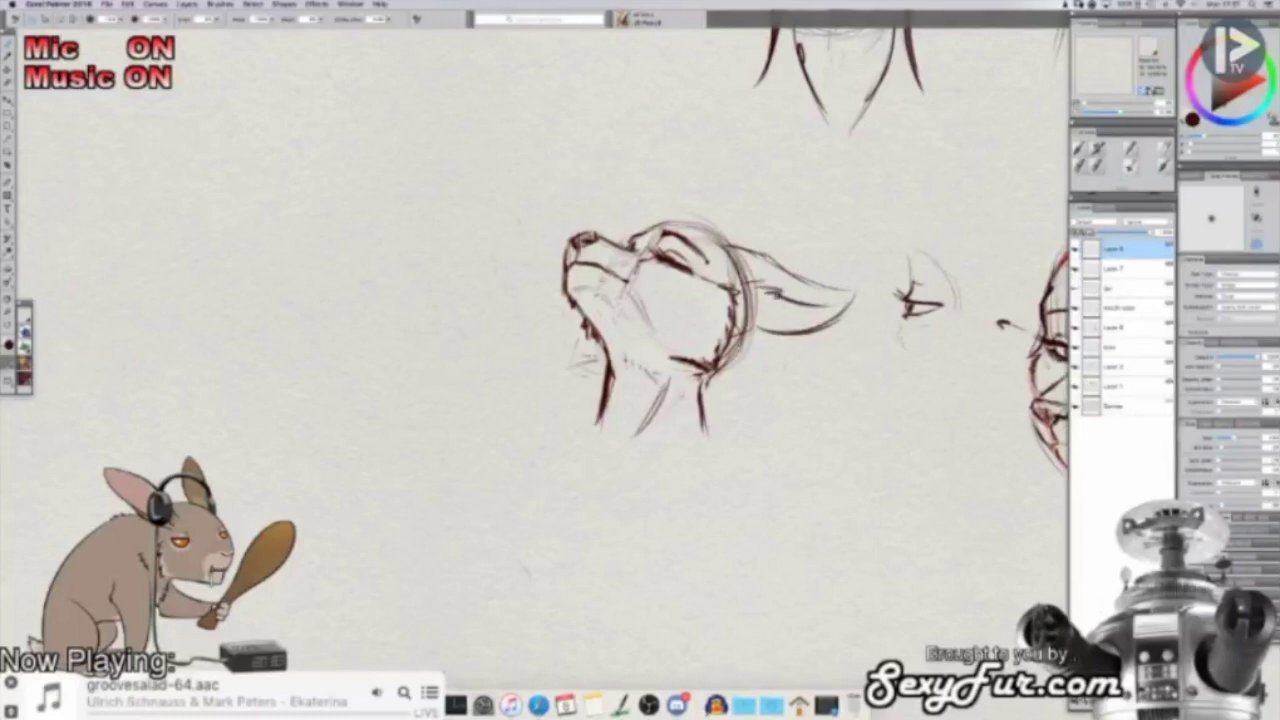
left_click_drag(754, 253, 788, 271)
left_click_drag(718, 240, 862, 290)
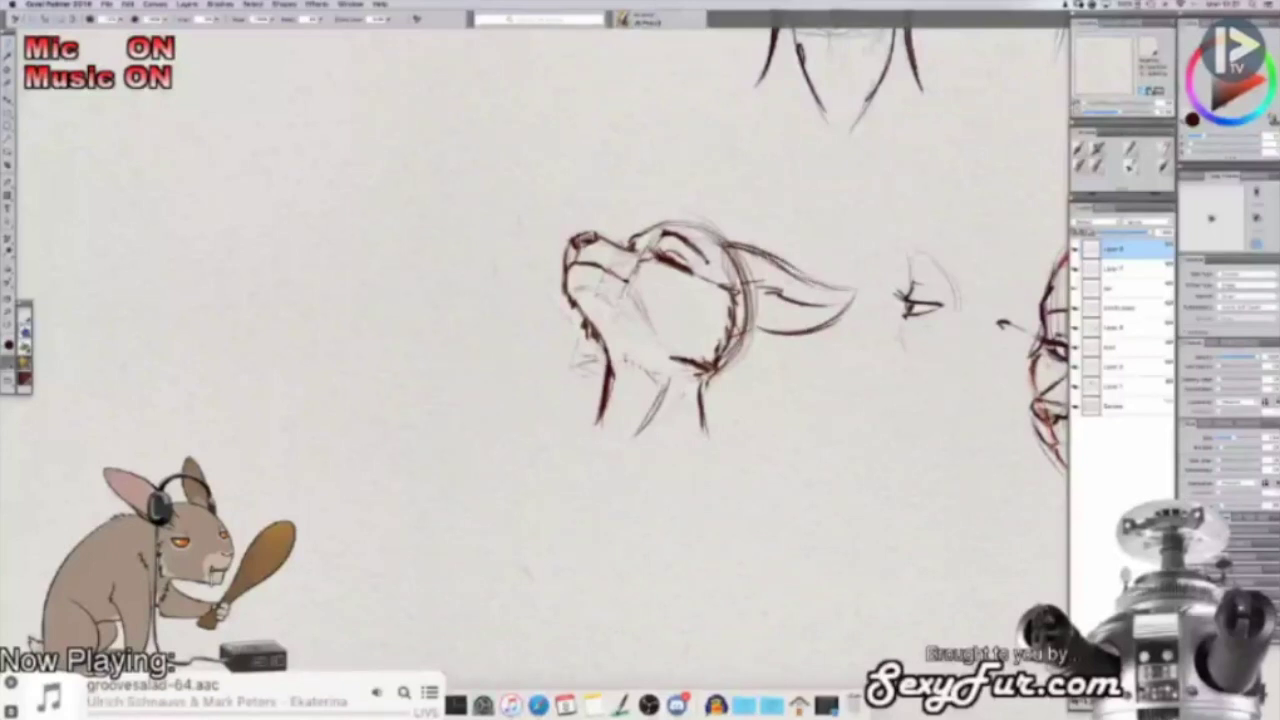
Step: Sketch a small curved shape behind the jaw, below the swept-back ear
mouse_move(742, 321)
left_mouse_down()
mouse_move(771, 348)
mouse_move(724, 373)
mouse_move(764, 362)
mouse_move(771, 345)
mouse_move(722, 366)
mouse_move(764, 356)
left_mouse_up()
left_click_drag(773, 266, 742, 226)
mouse_move(842, 177)
left_mouse_down()
mouse_move(690, 220)
mouse_move(815, 214)
left_mouse_up()
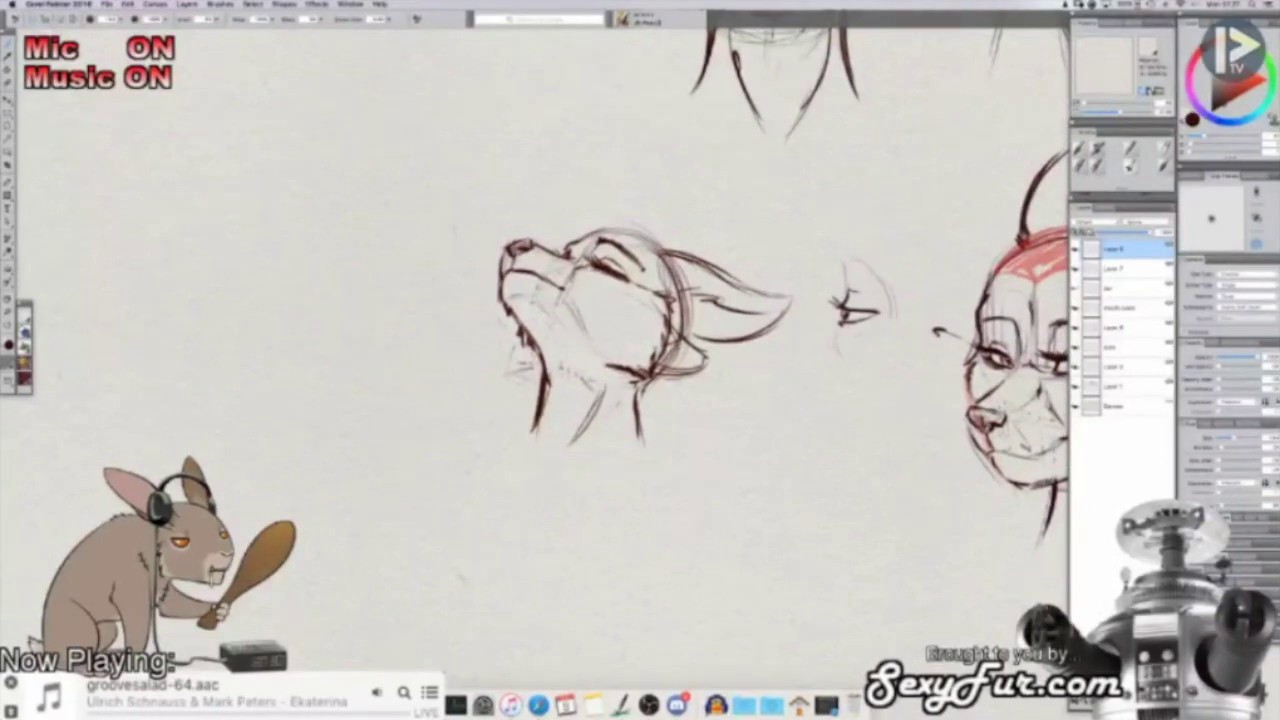
Step: Touch up the inner ear, erase the stray construction marks beside the throat, and save the drawing
mouse_move(718, 299)
left_mouse_down()
mouse_move(714, 310)
mouse_move(672, 292)
mouse_move(735, 299)
left_mouse_up()
key("super+plus")
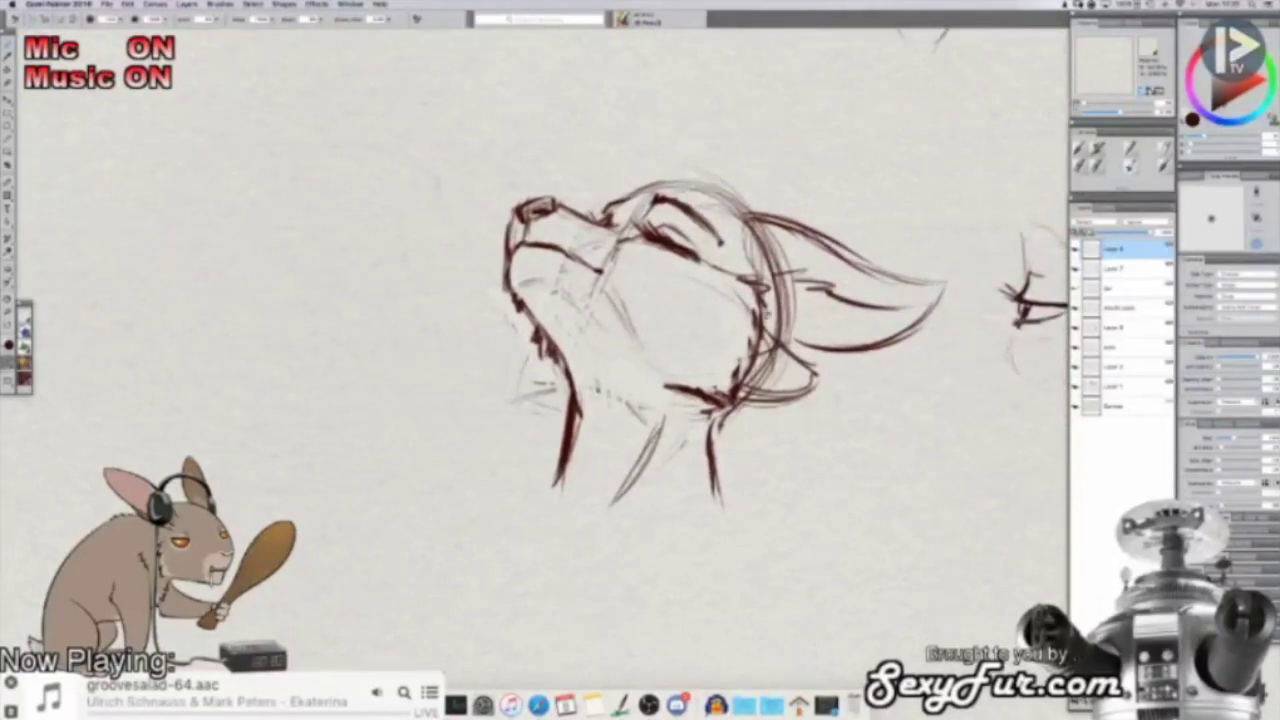
scroll(616, 300, "down", 4)
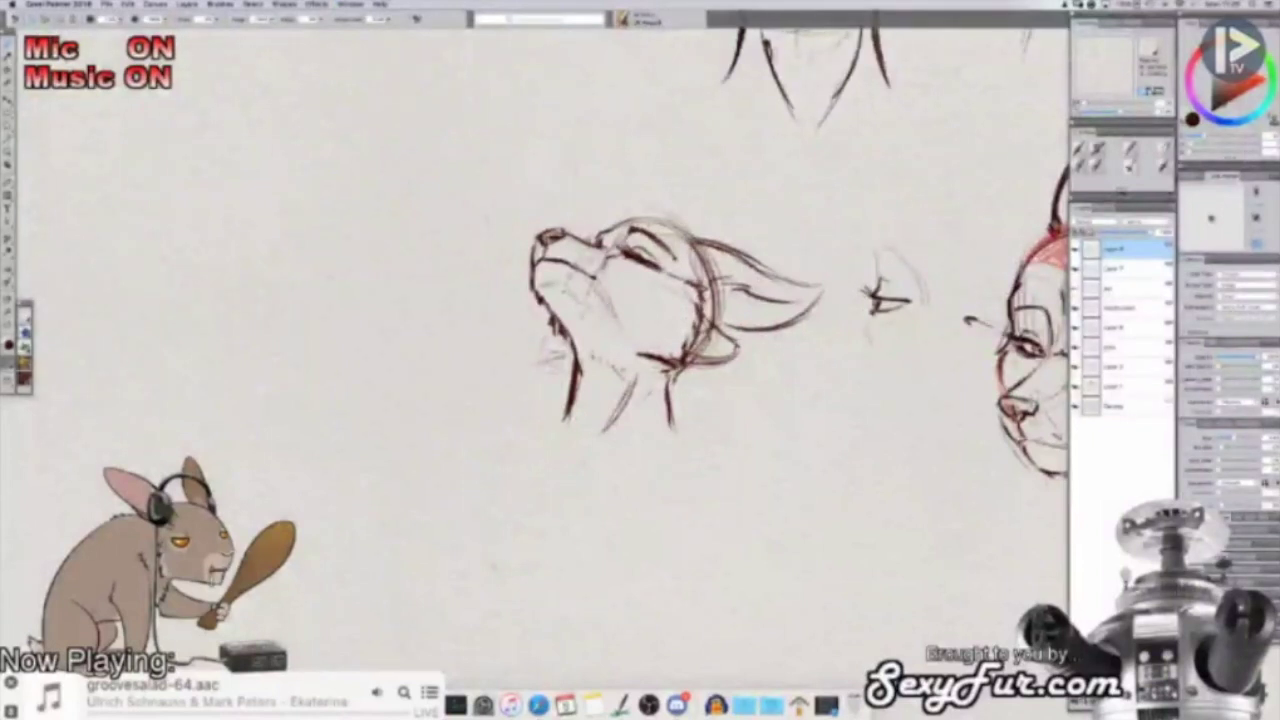
left_click_drag(540, 358, 564, 375)
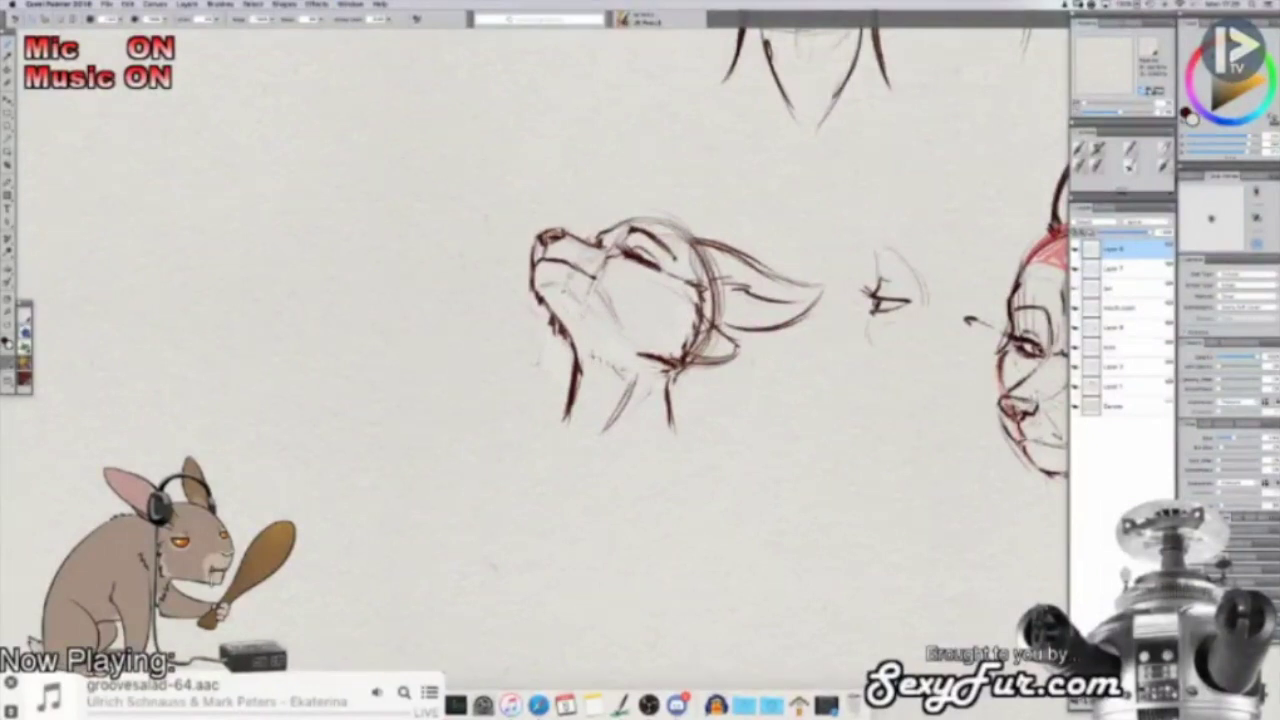
key("super+s")
key("Escape")
scroll(810, 375, "down", 2)
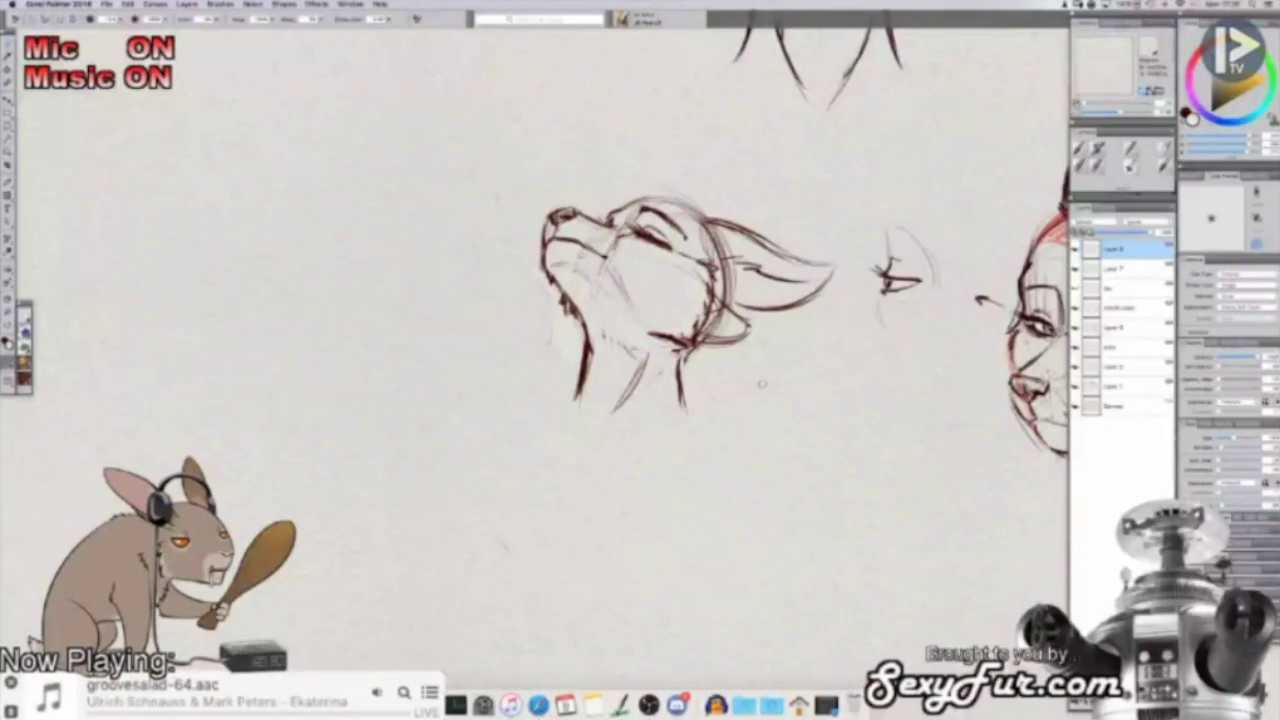
Step: Sketch a loose circle for a new head in the empty canvas area to the left of the upturned fox
left_click_drag(892, 437, 802, 409)
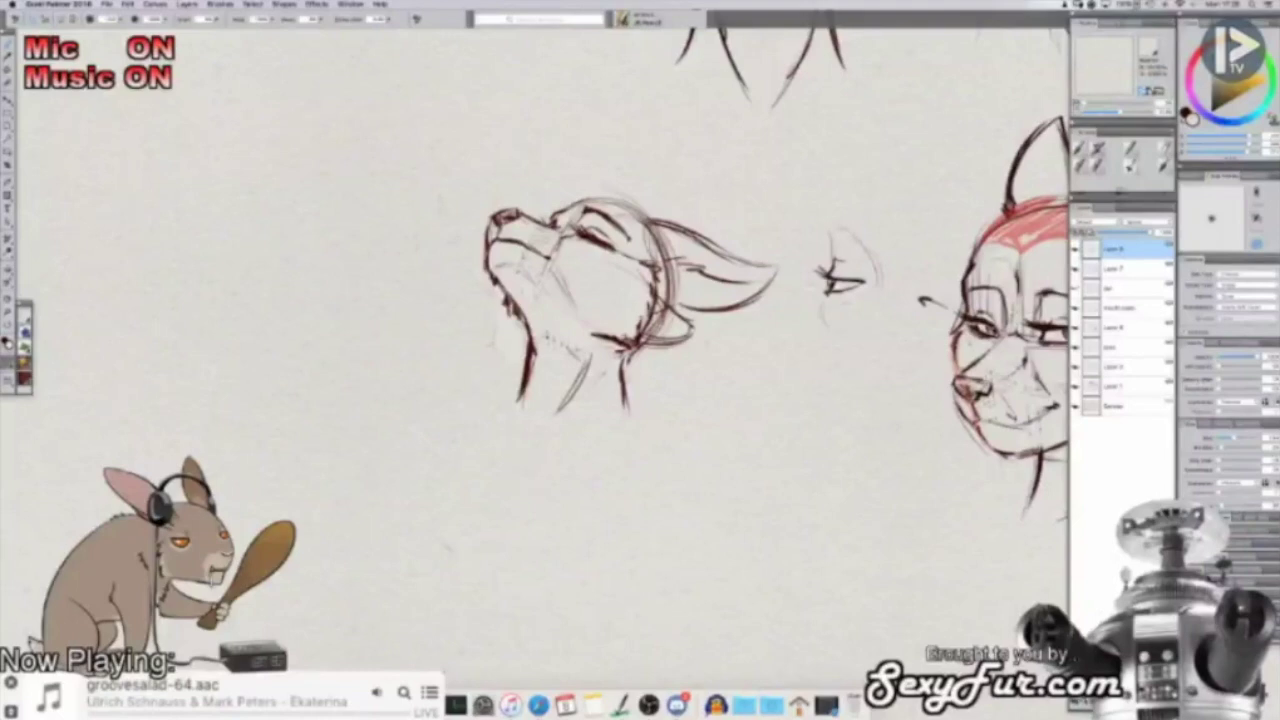
key("super+minus")
left_click_drag(723, 406, 686, 383)
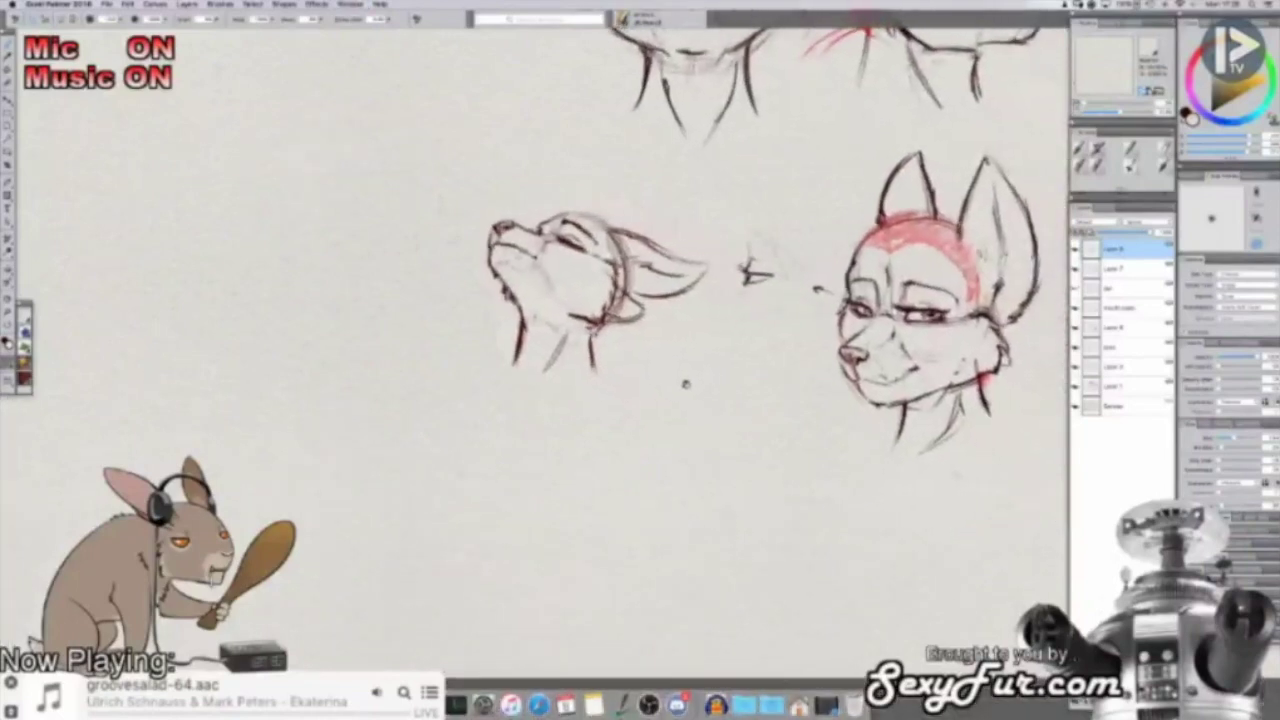
scroll(685, 382, "down", 2)
scroll(613, 437, "up", 4)
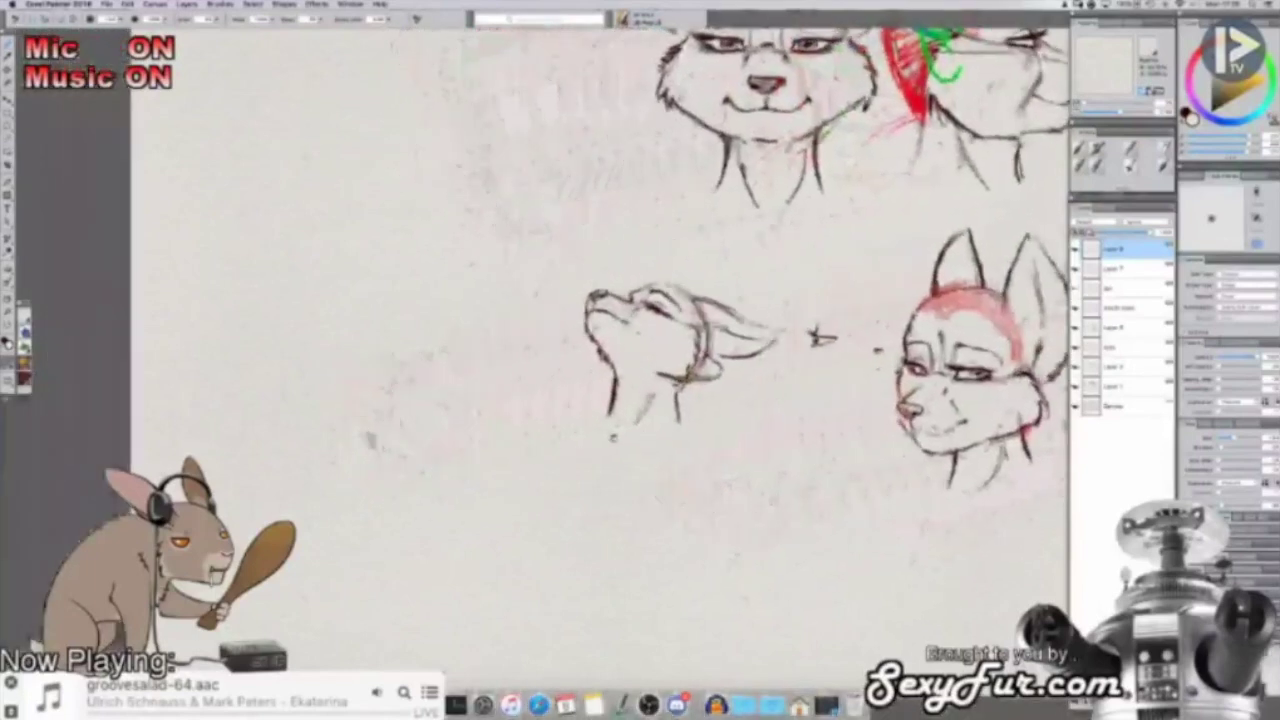
left_click_drag(607, 244, 676, 242)
scroll(676, 242, "left", 2)
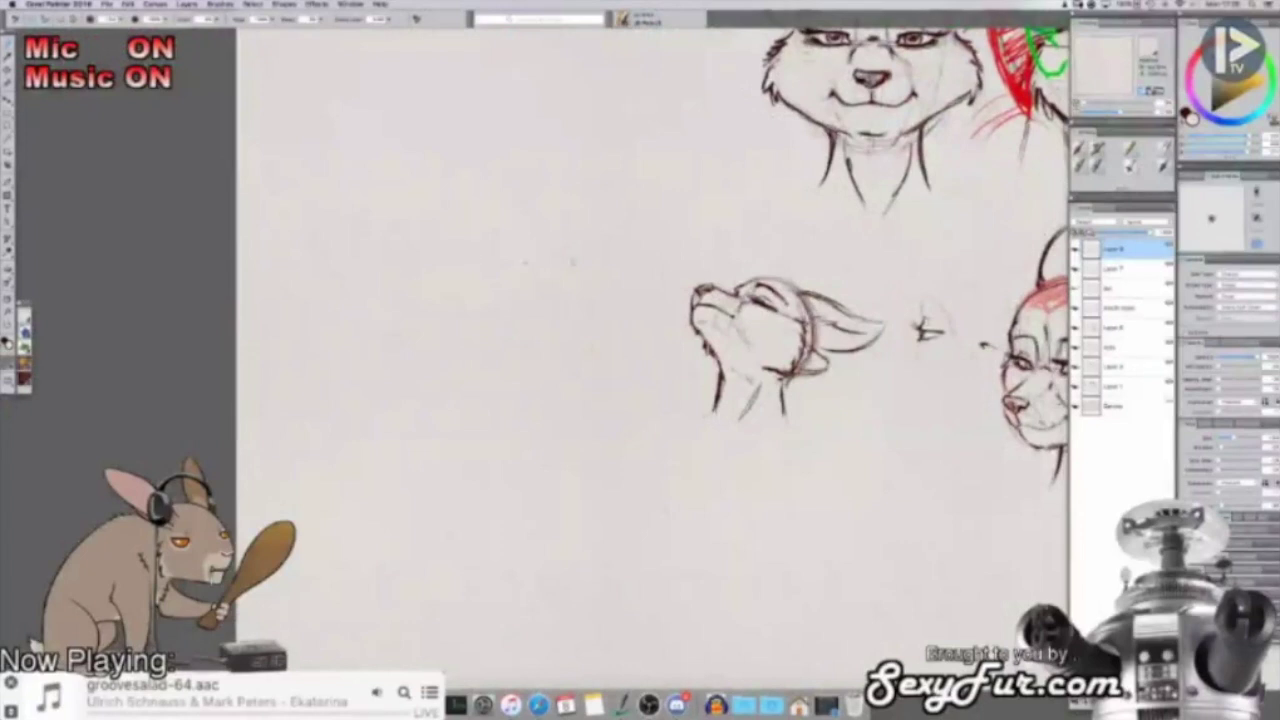
scroll(489, 255, "left", 5)
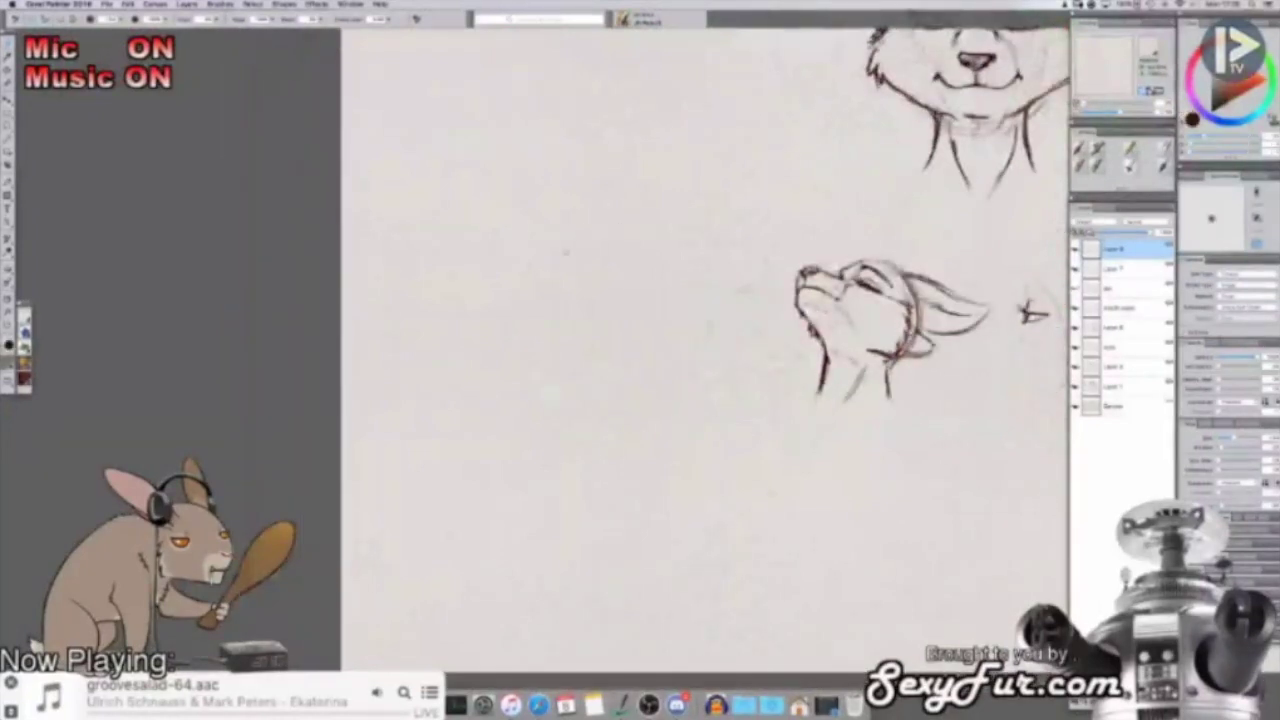
mouse_move(661, 238)
left_mouse_down()
mouse_move(590, 213)
mouse_move(647, 308)
mouse_move(640, 263)
mouse_move(581, 231)
mouse_move(639, 233)
mouse_move(638, 307)
mouse_move(599, 247)
mouse_move(671, 200)
left_mouse_up()
mouse_move(648, 262)
left_mouse_down()
mouse_move(631, 307)
mouse_move(620, 293)
left_mouse_up()
scroll(640, 312, "up", 1)
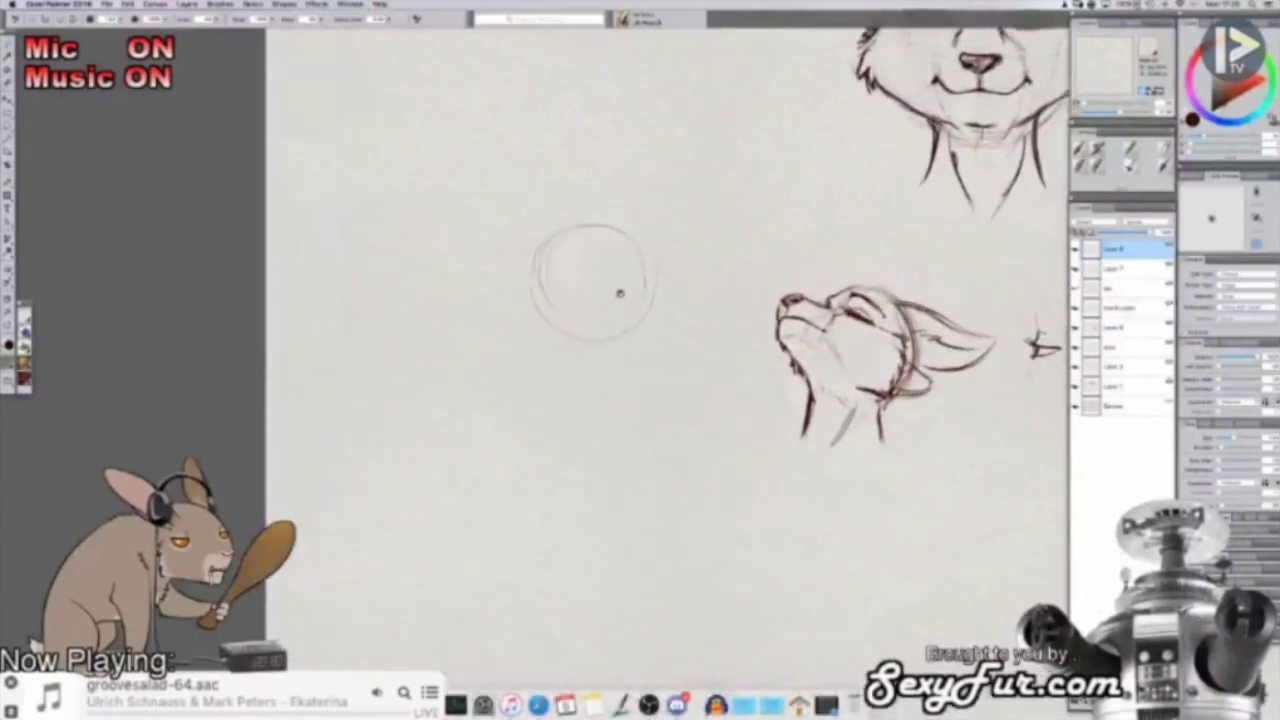
Step: Add curved vertical and horizontal guidelines across the new head circle and extend the face plane downward from its front
scroll(619, 293, "up", 2)
scroll(592, 282, "up", 3)
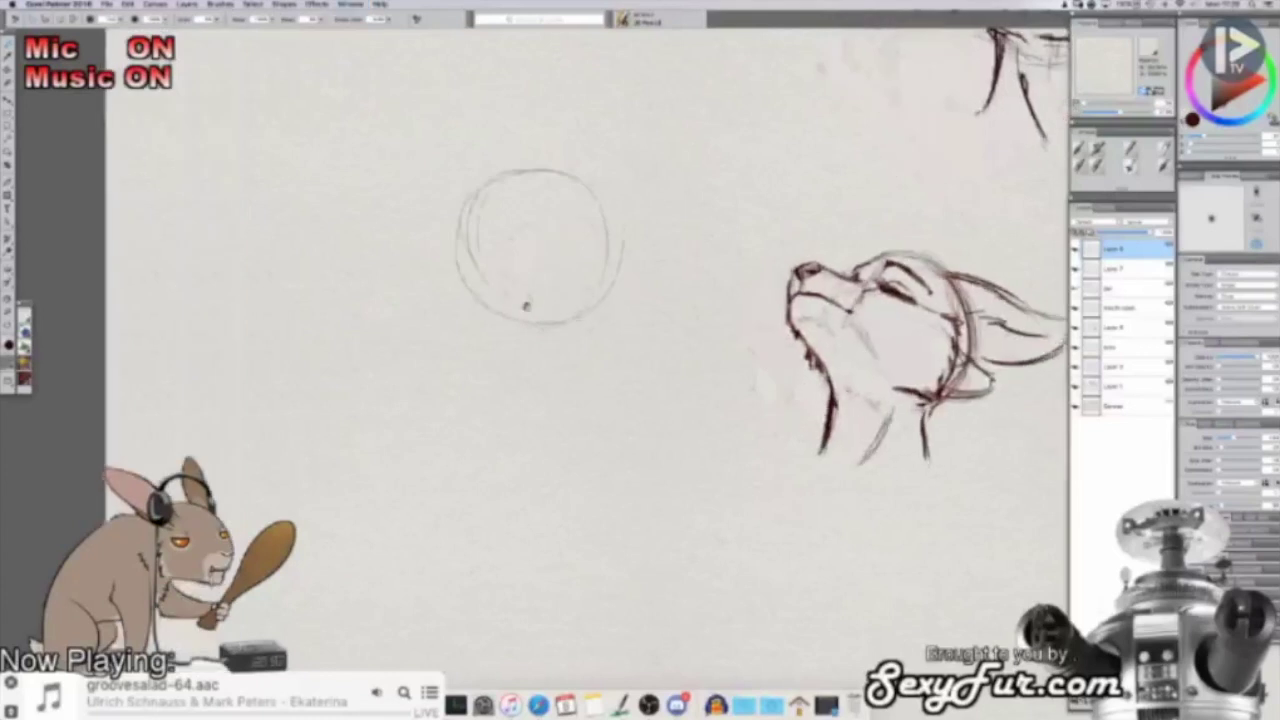
left_click_drag(527, 306, 628, 324)
left_click_drag(670, 205, 666, 315)
left_click_drag(565, 280, 740, 290)
left_click_drag(608, 288, 712, 288)
mouse_move(560, 225)
left_mouse_down()
mouse_move(560, 314)
mouse_move(577, 366)
mouse_move(592, 371)
mouse_move(566, 300)
left_mouse_up()
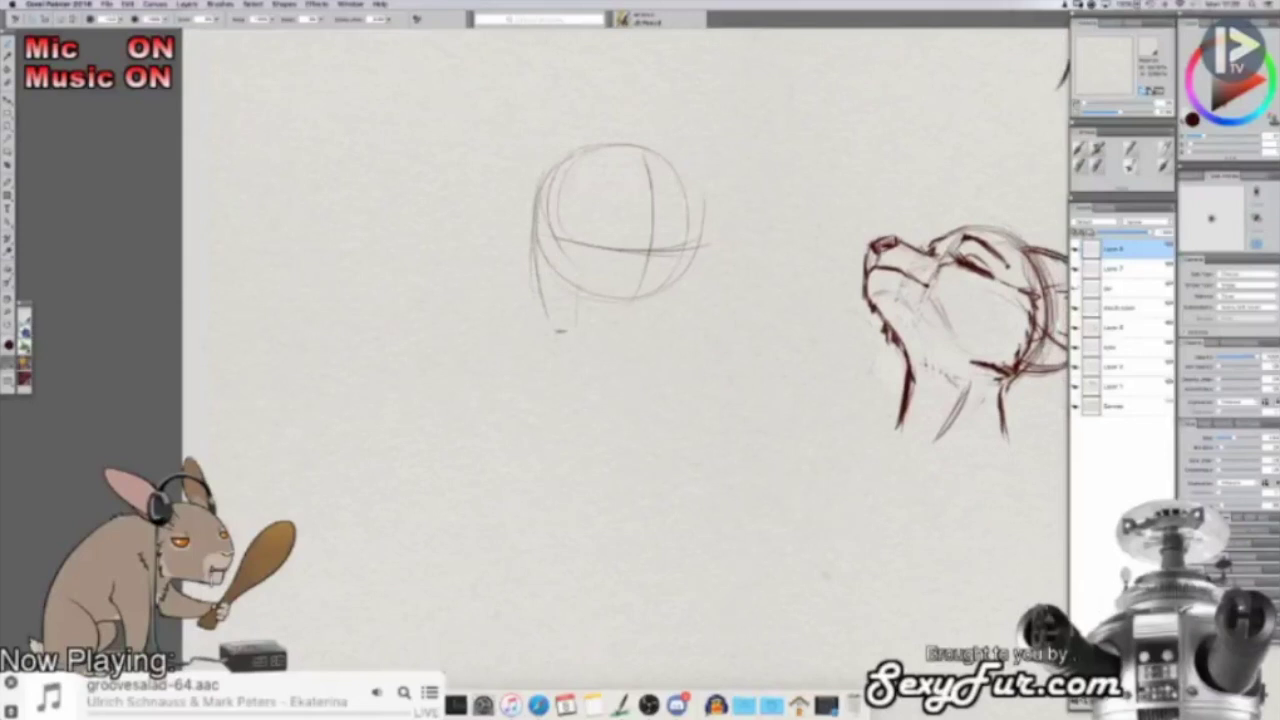
left_click_drag(538, 224, 539, 305)
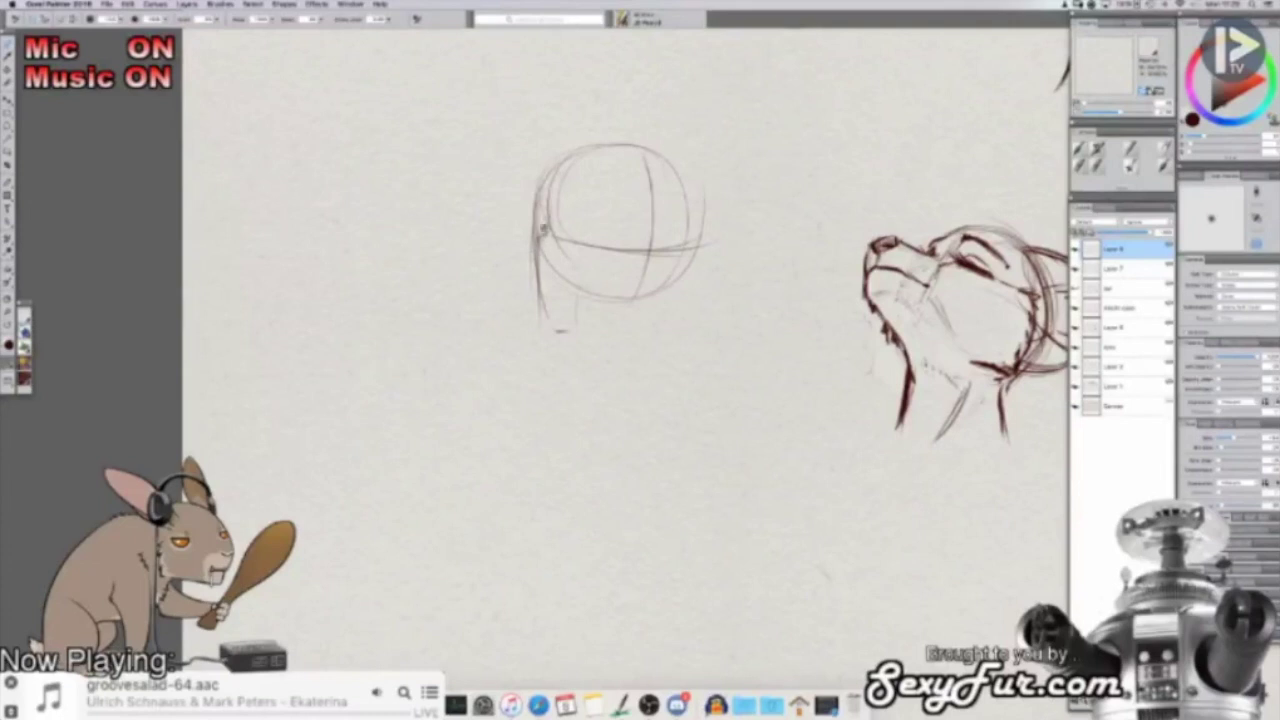
Step: Trace the new head's front profile in bright red, from the forehead past the brow to the chin
left_click(1248, 104)
mouse_move(544, 236)
left_mouse_down()
mouse_move(552, 180)
mouse_move(548, 205)
mouse_move(574, 152)
mouse_move(534, 250)
mouse_move(550, 325)
left_mouse_up()
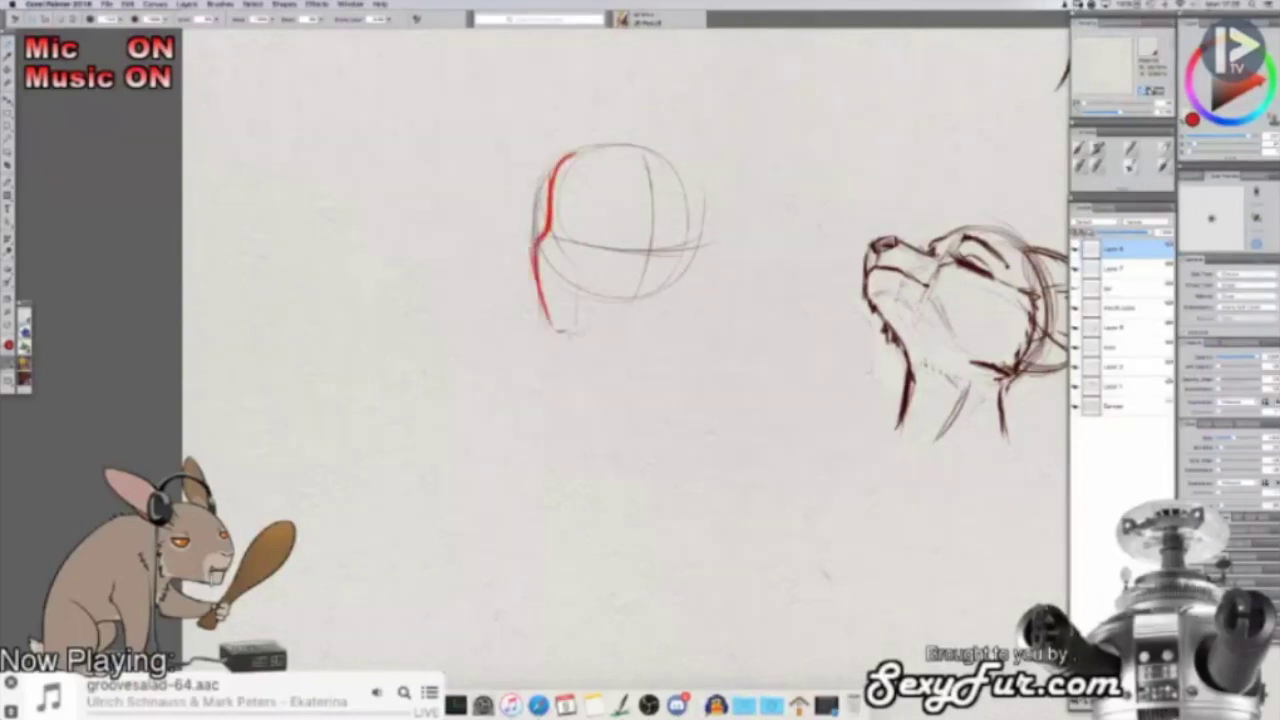
left_click_drag(799, 311, 789, 294)
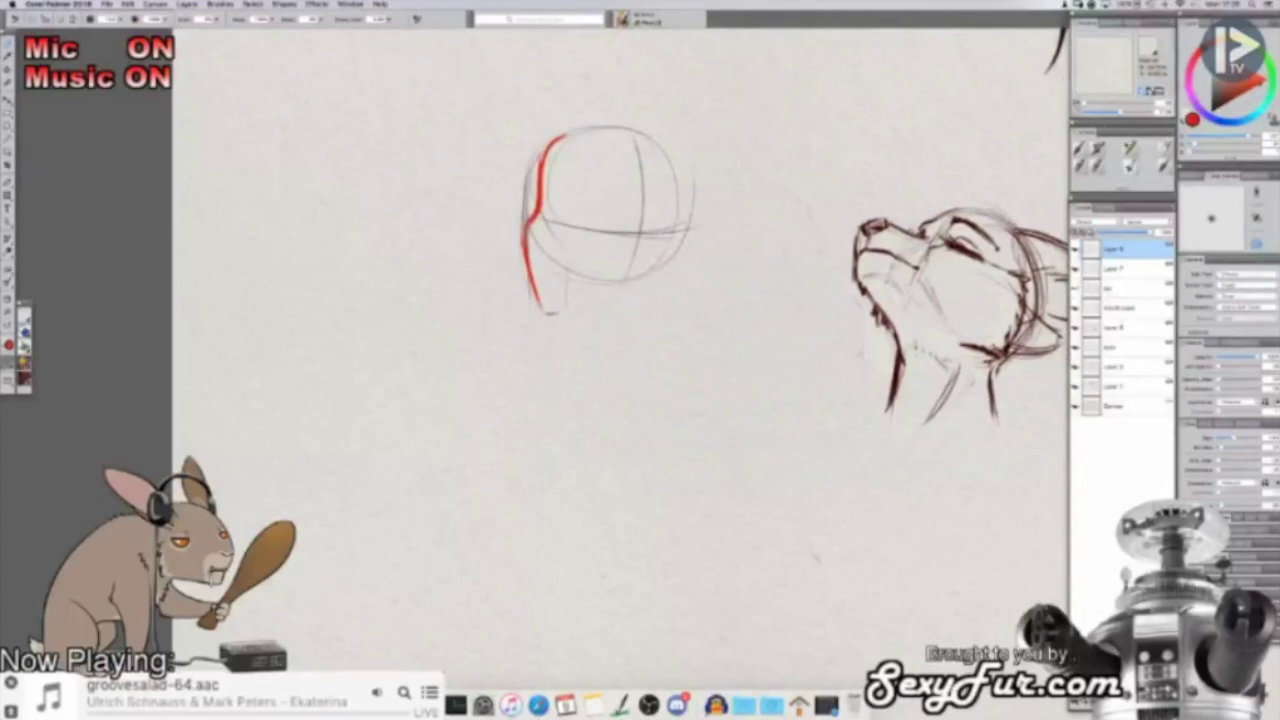
Step: Return to dark brown and draw the curved side edge of the face plane down to a short chin line
left_click(1221, 105)
left_click_drag(709, 260, 708, 288)
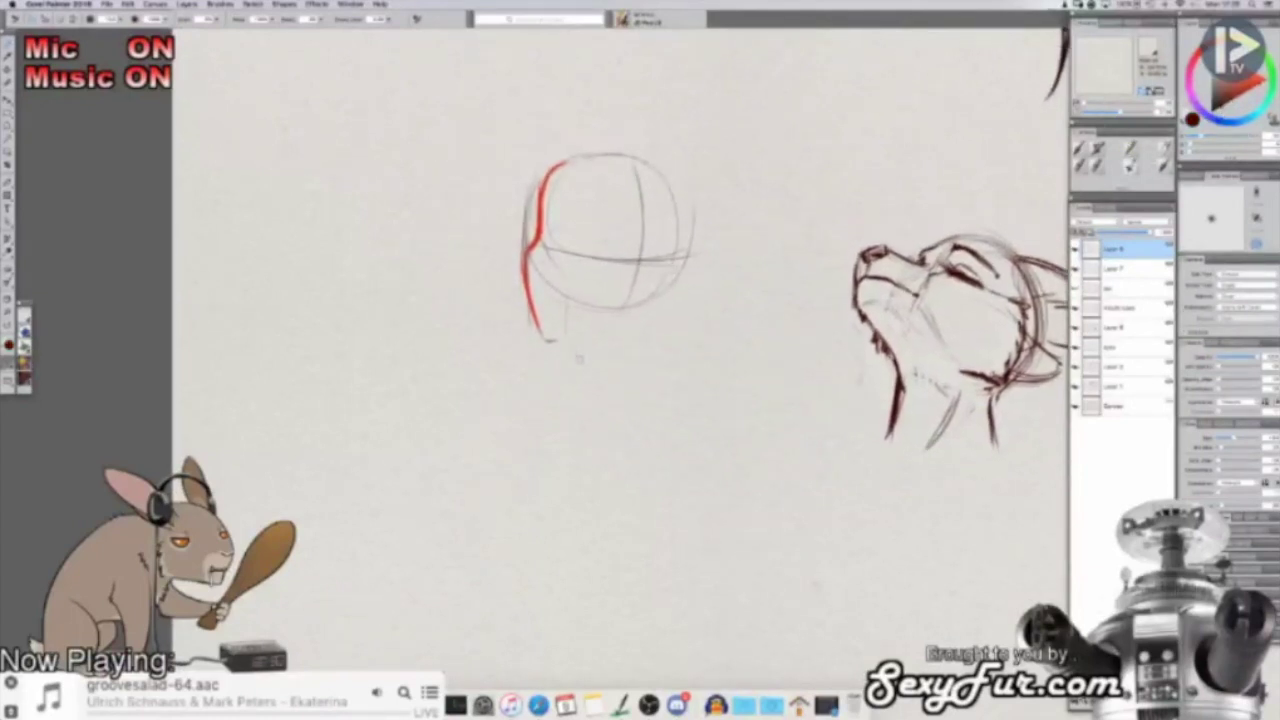
mouse_move(563, 336)
left_mouse_down()
mouse_move(612, 186)
mouse_move(673, 193)
left_mouse_up()
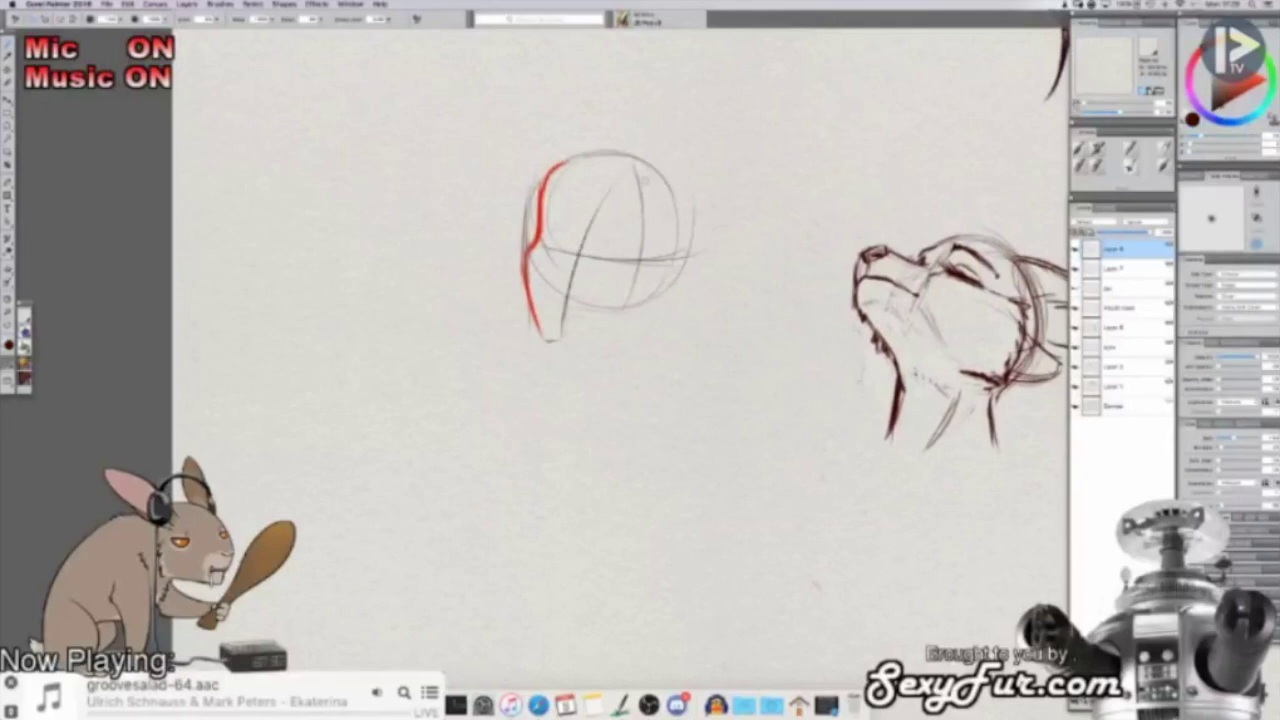
left_click_drag(547, 343, 562, 344)
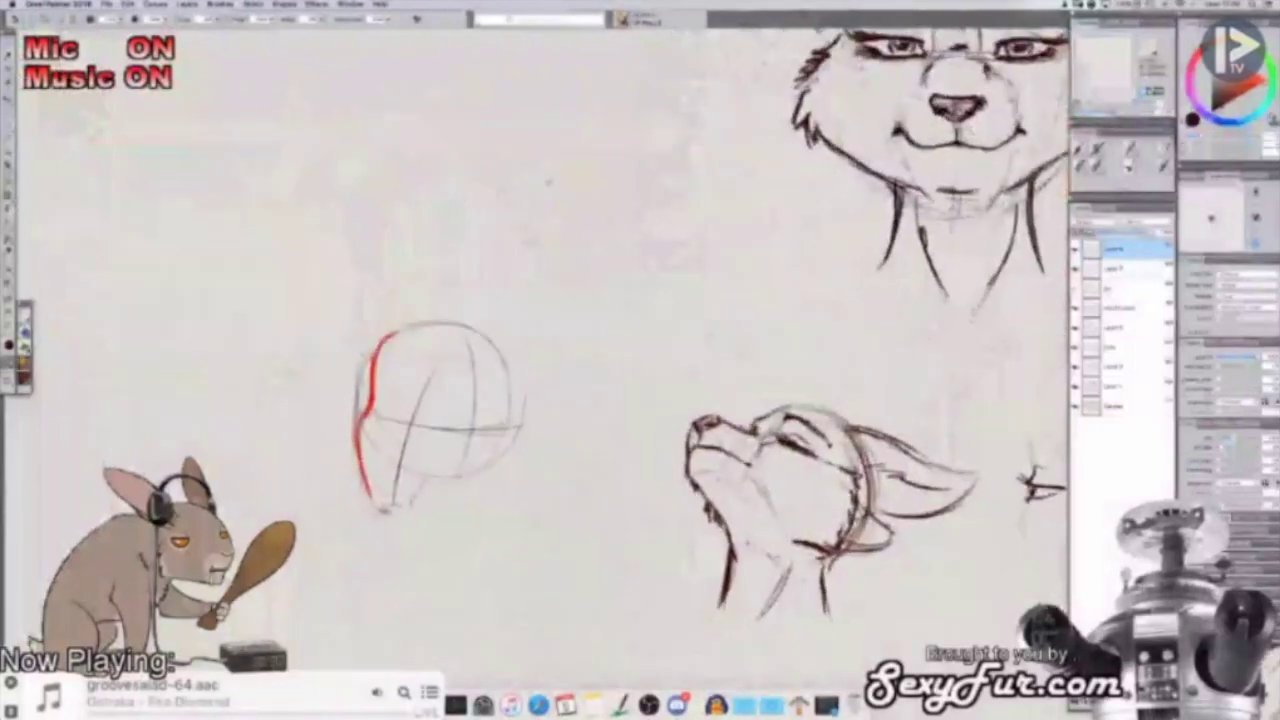
Step: Sketch a mask-like head above the circle study, with a centre line, a shaded eye slot and a small side box
mouse_move(546, 140)
left_mouse_down()
mouse_move(568, 266)
mouse_move(606, 272)
mouse_move(560, 112)
mouse_move(668, 190)
left_mouse_up()
left_click_drag(634, 104, 660, 205)
left_click_drag(604, 128, 600, 272)
left_click_drag(557, 183, 672, 187)
left_click_drag(608, 300, 624, 276)
mouse_move(614, 137)
left_mouse_down()
mouse_move(672, 135)
mouse_move(682, 152)
mouse_move(612, 151)
mouse_move(668, 136)
mouse_move(620, 145)
mouse_move(679, 142)
mouse_move(696, 190)
left_mouse_up()
mouse_move(702, 128)
left_mouse_down()
mouse_move(728, 131)
mouse_move(727, 154)
left_mouse_up()
left_click_drag(727, 154, 706, 154)
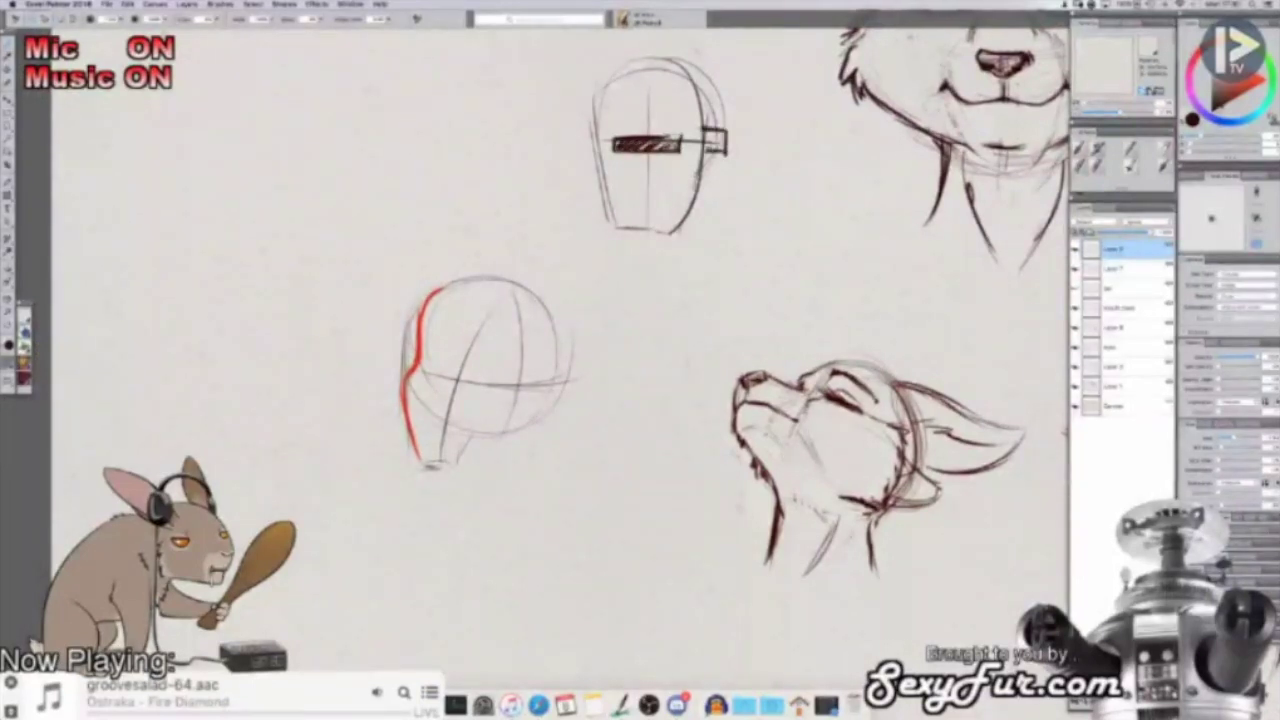
Step: Reinforce the mask-like head's outline and add curved contour lines across its face
mouse_move(598, 76)
left_mouse_down()
mouse_move(652, 58)
mouse_move(714, 172)
mouse_move(696, 212)
left_mouse_up()
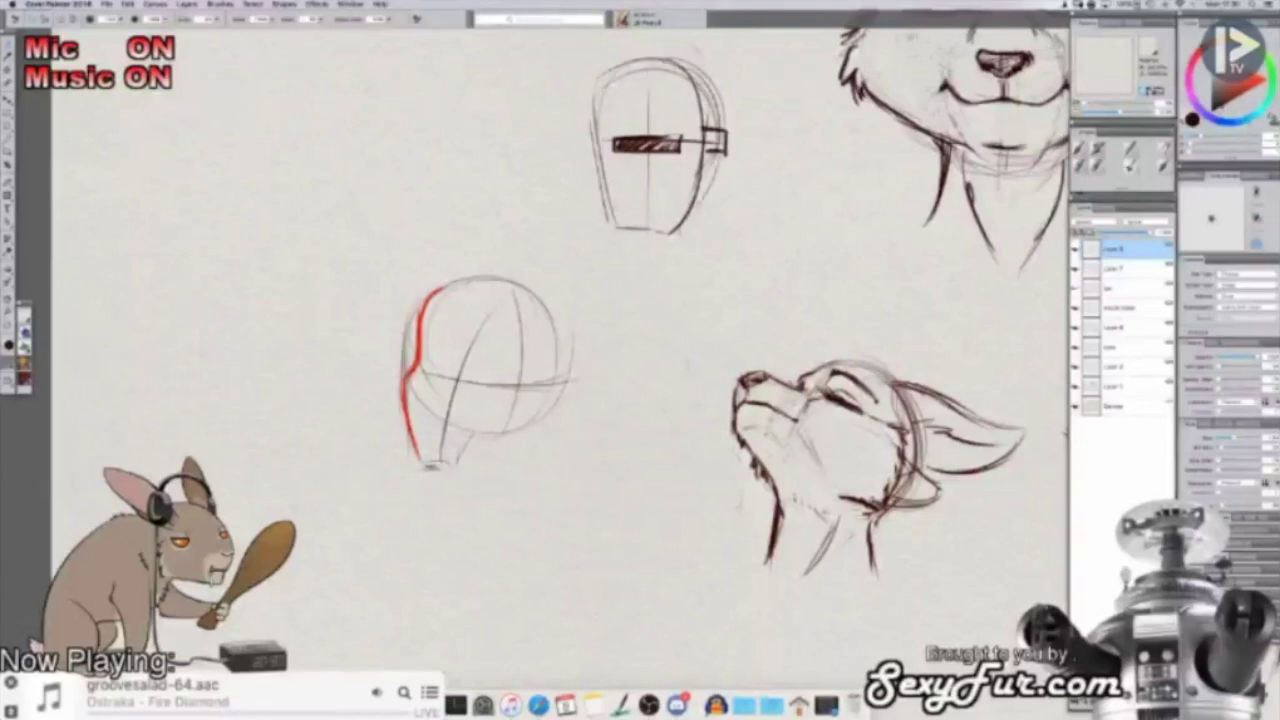
left_click_drag(606, 174, 684, 195)
mouse_move(598, 120)
left_mouse_down()
mouse_move(628, 230)
mouse_move(688, 226)
mouse_move(708, 108)
left_mouse_up()
mouse_move(529, 224)
left_mouse_down()
mouse_move(758, 154)
mouse_move(764, 134)
left_mouse_up()
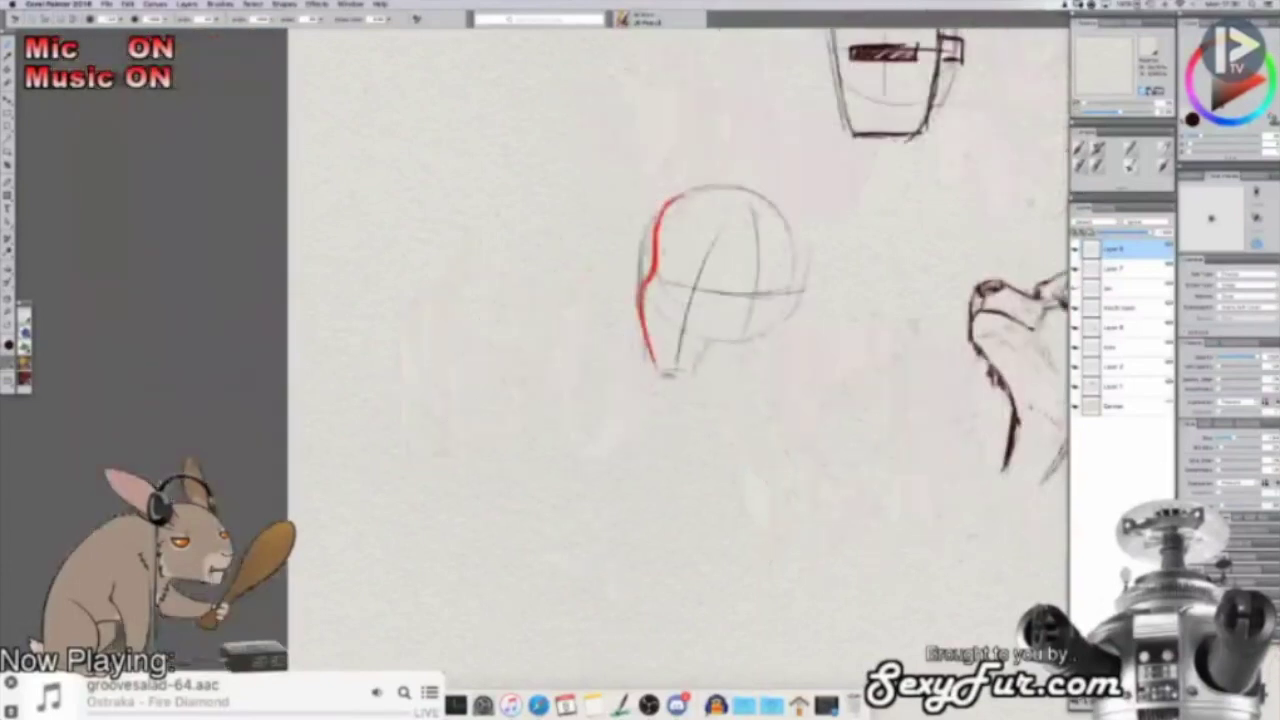
Step: Darken the lower back of the circle and add a second curved guideline across it above the brow line
left_click_drag(664, 238, 653, 234)
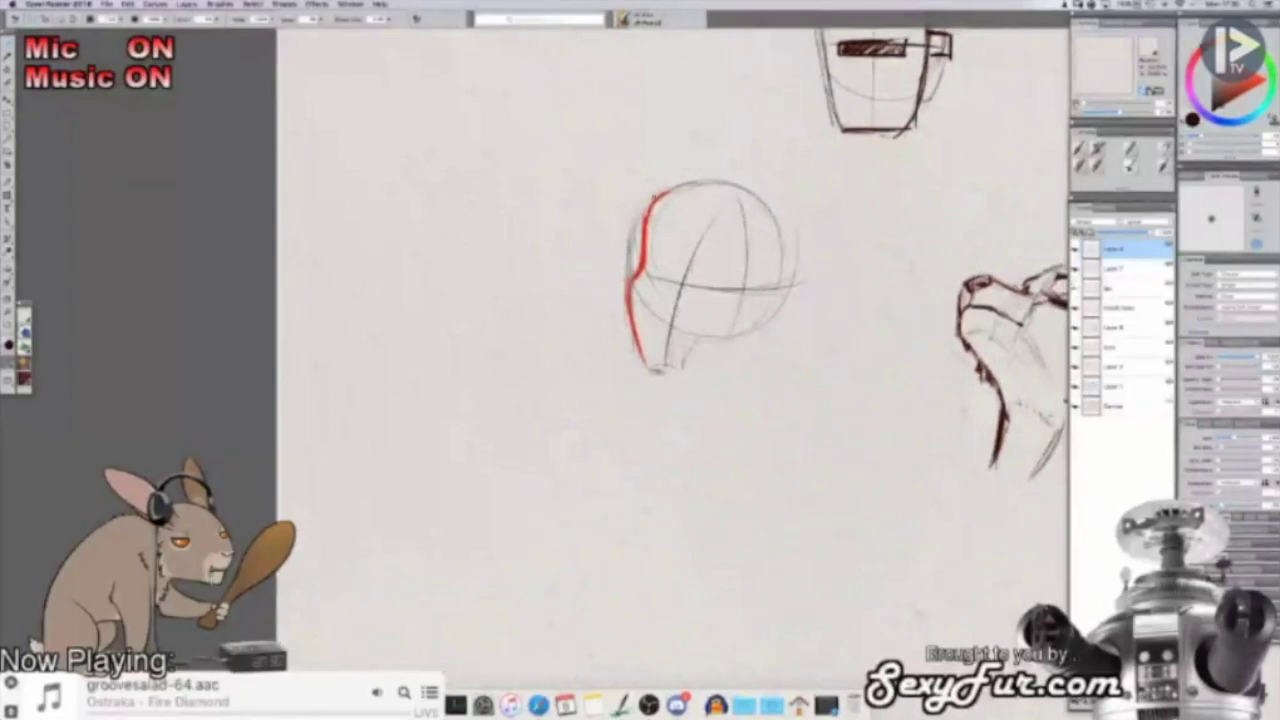
left_click_drag(766, 316, 743, 338)
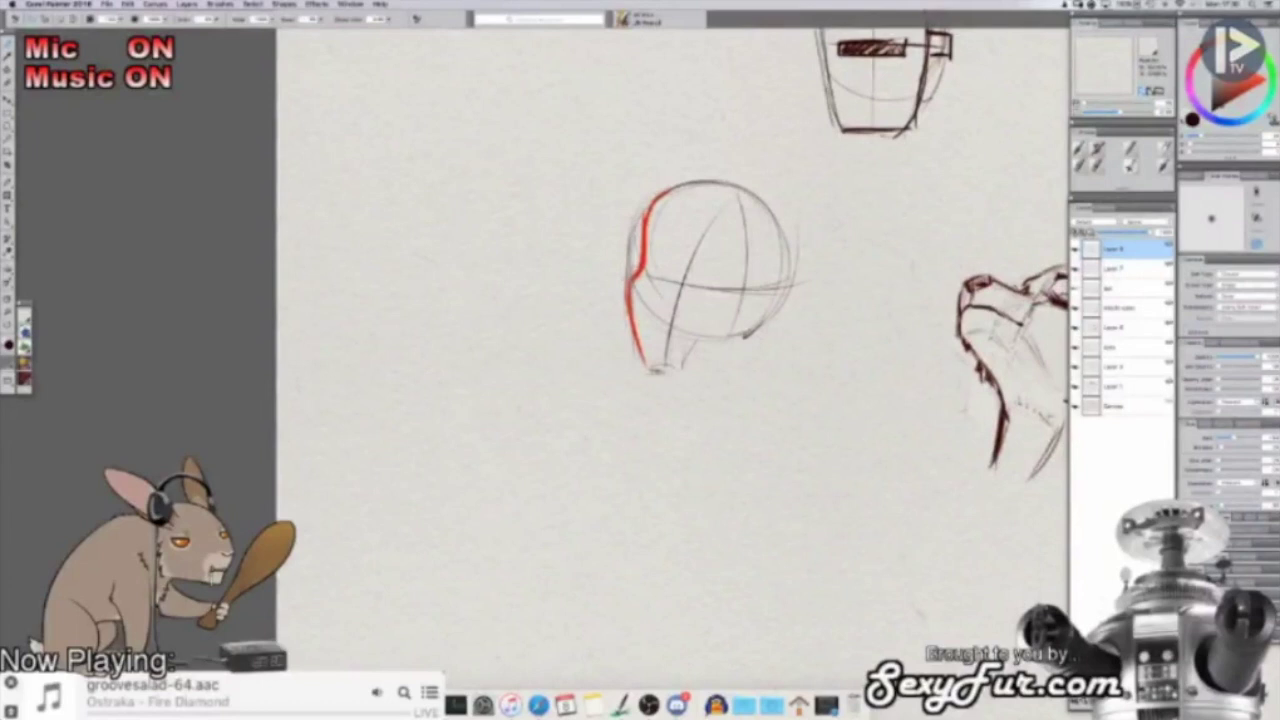
mouse_move(638, 272)
left_mouse_down()
mouse_move(690, 290)
mouse_move(765, 278)
left_mouse_up()
left_click_drag(659, 258, 757, 252)
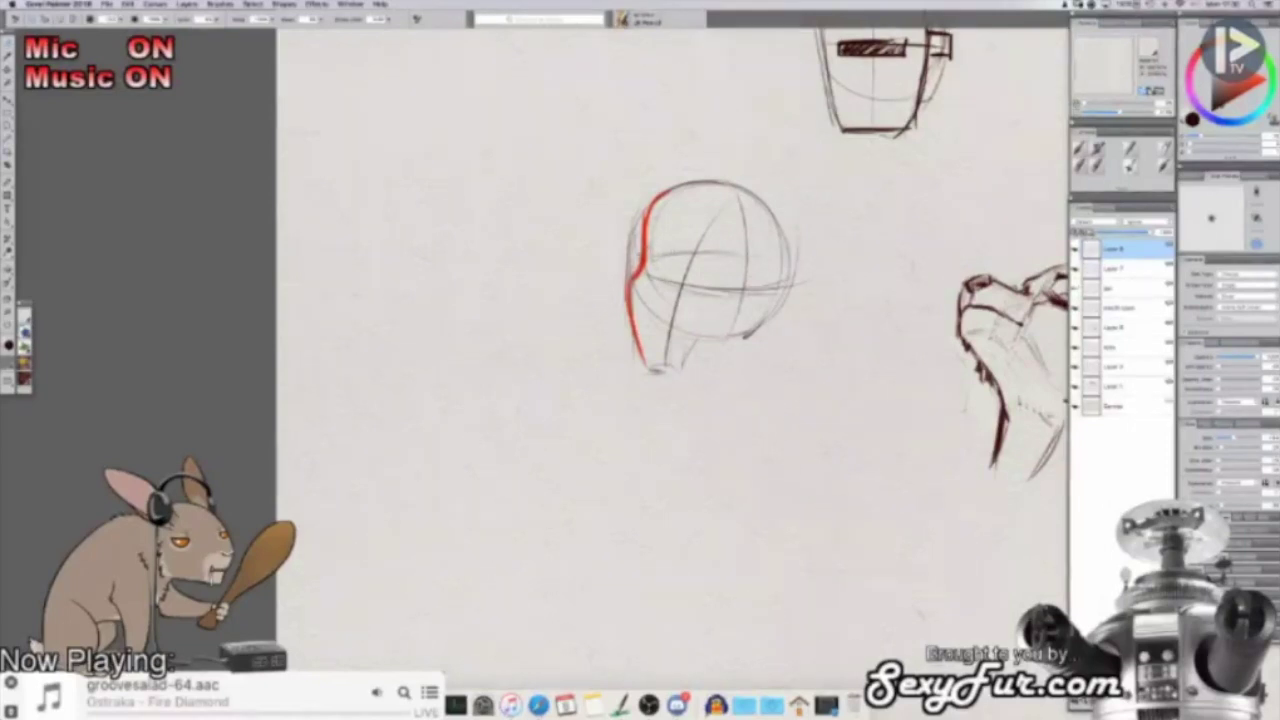
Step: Outline a muzzle projecting in front of the red profile and connect its top edge to the forehead line
left_click_drag(597, 258, 630, 344)
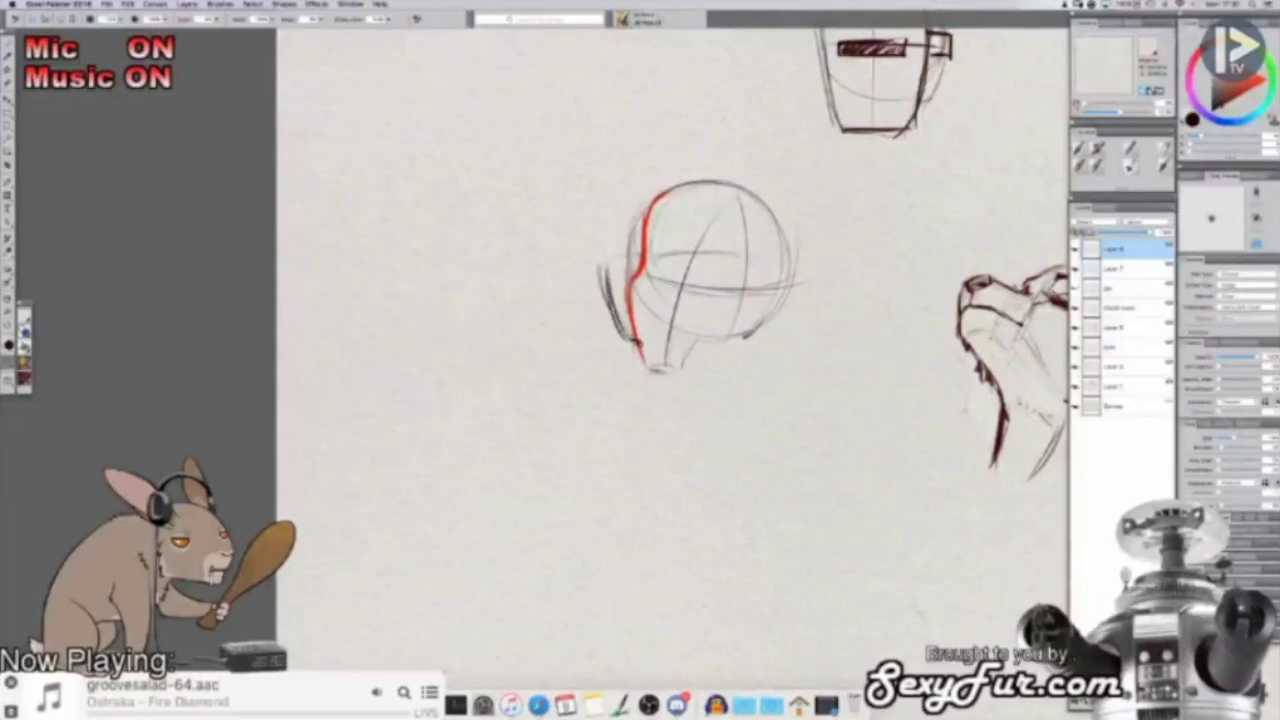
mouse_move(606, 282)
left_mouse_down()
mouse_move(612, 258)
mouse_move(629, 256)
mouse_move(606, 306)
mouse_move(621, 342)
left_mouse_up()
key("shift+x")
left_click_drag(604, 268, 628, 342)
key("shift+x")
mouse_move(614, 257)
left_mouse_down()
mouse_move(643, 251)
mouse_move(643, 218)
mouse_move(642, 230)
left_mouse_up()
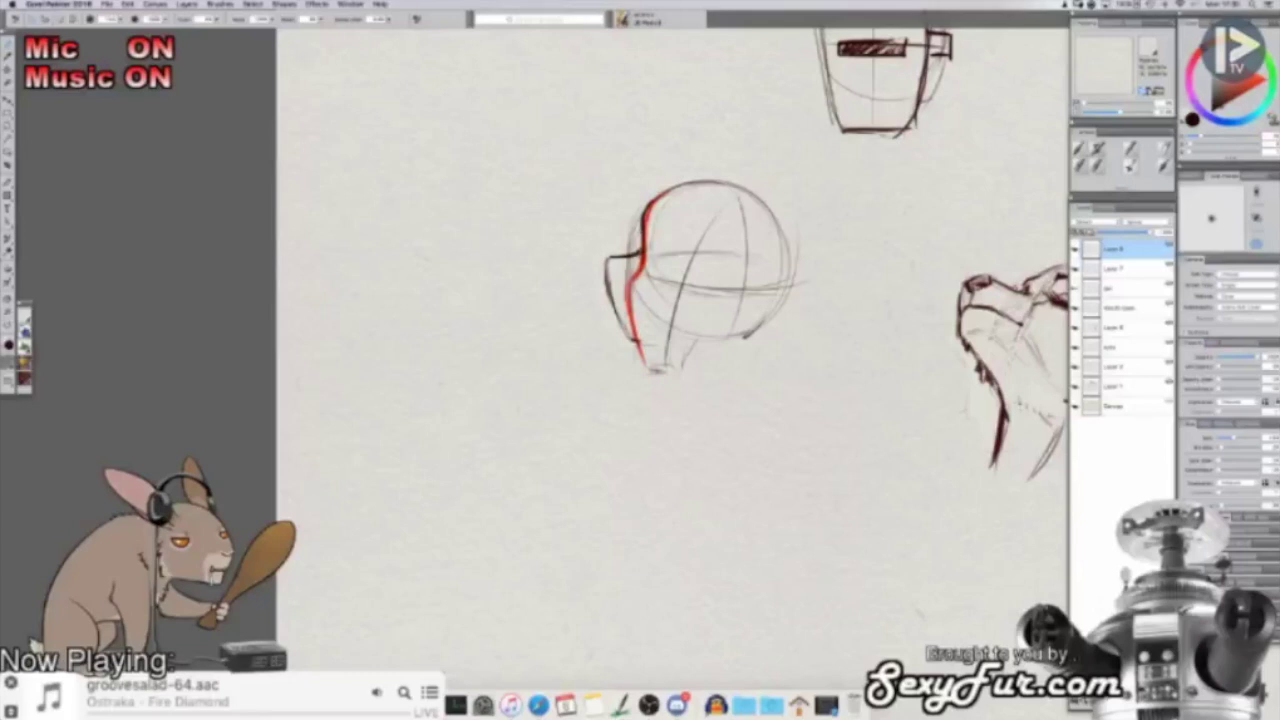
Step: Outline the angular cheek shape behind the muzzle, from the brow guideline down to the jaw
mouse_move(642, 255)
left_mouse_down()
mouse_move(618, 304)
mouse_move(652, 346)
left_mouse_up()
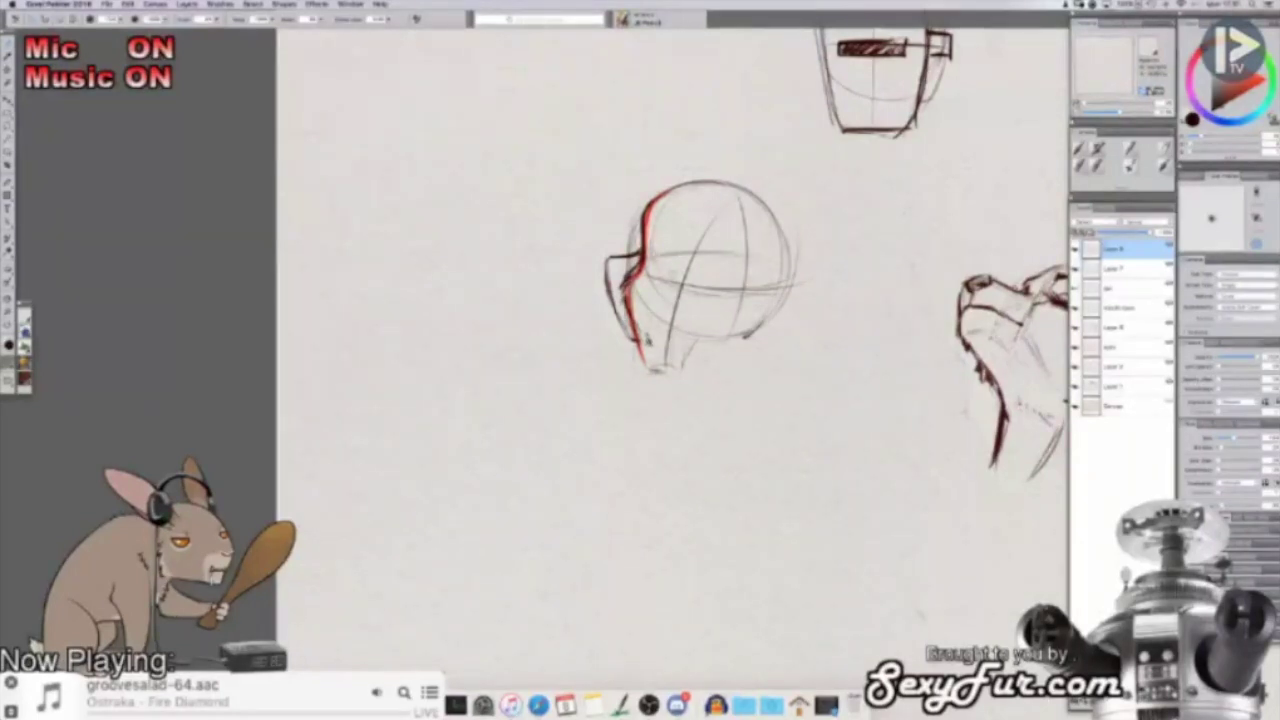
mouse_move(652, 253)
left_mouse_down()
mouse_move(680, 278)
mouse_move(666, 348)
mouse_move(655, 346)
mouse_move(681, 281)
left_mouse_up()
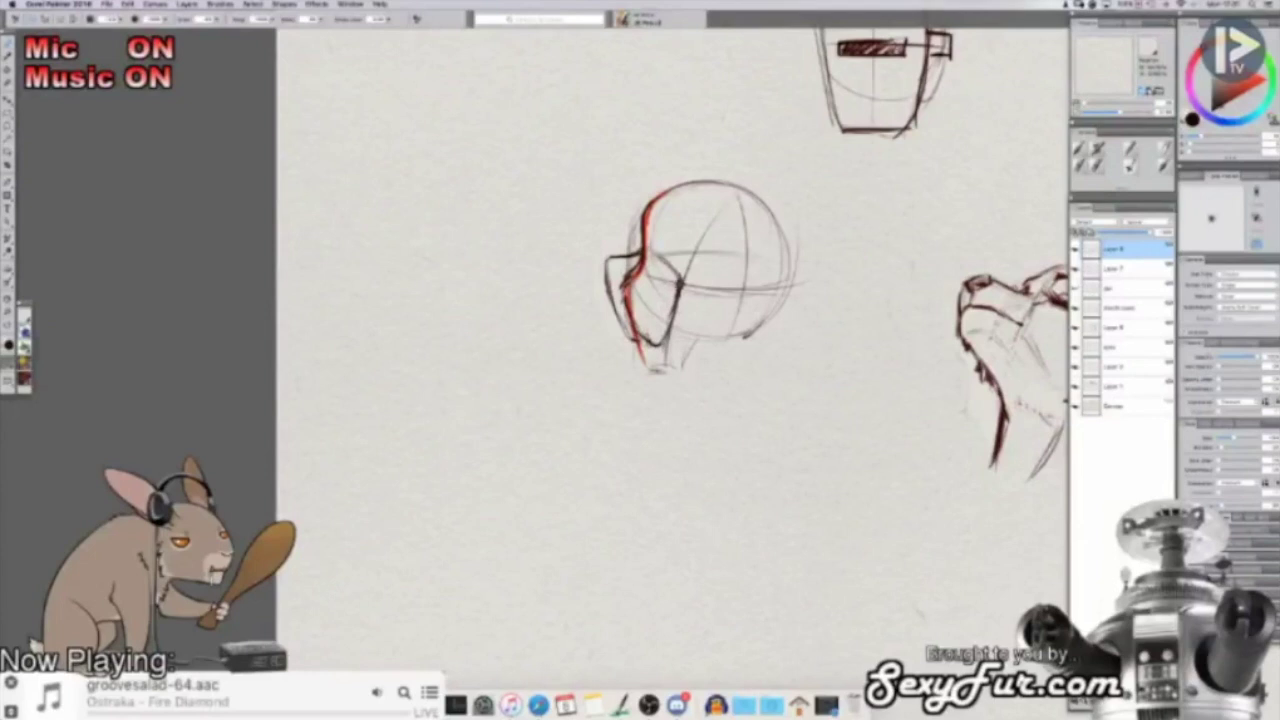
key("shift+x")
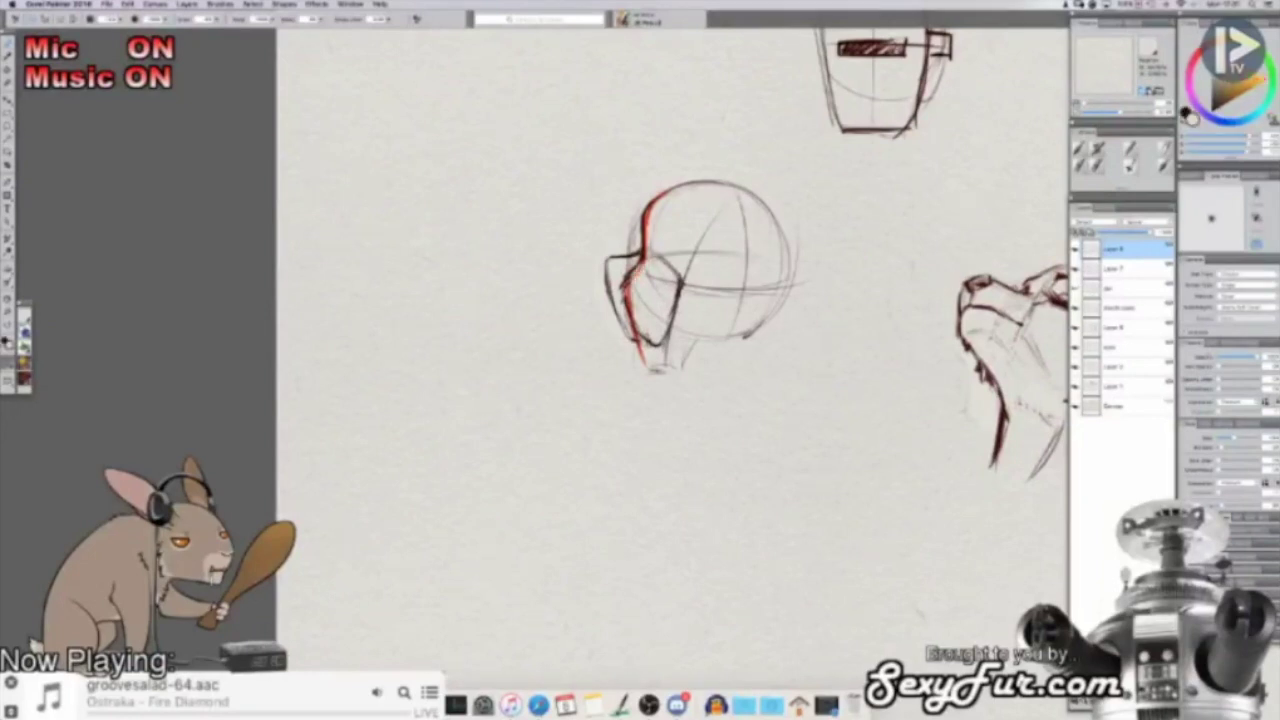
Step: Draw the front and back neck lines in dark brown, with a curved skull base between them
mouse_move(640, 322)
left_mouse_down()
mouse_move(652, 348)
mouse_move(672, 302)
mouse_move(636, 338)
mouse_move(666, 342)
mouse_move(684, 304)
mouse_move(660, 364)
mouse_move(662, 402)
left_mouse_up()
left_click(672, 295, "alt")
left_click_drag(743, 336, 752, 398)
mouse_move(682, 334)
left_mouse_down()
mouse_move(738, 306)
mouse_move(748, 352)
mouse_move(747, 305)
mouse_move(726, 348)
mouse_move(744, 412)
left_mouse_up()
left_click_drag(703, 350, 743, 412)
left_click_drag(731, 353, 744, 415)
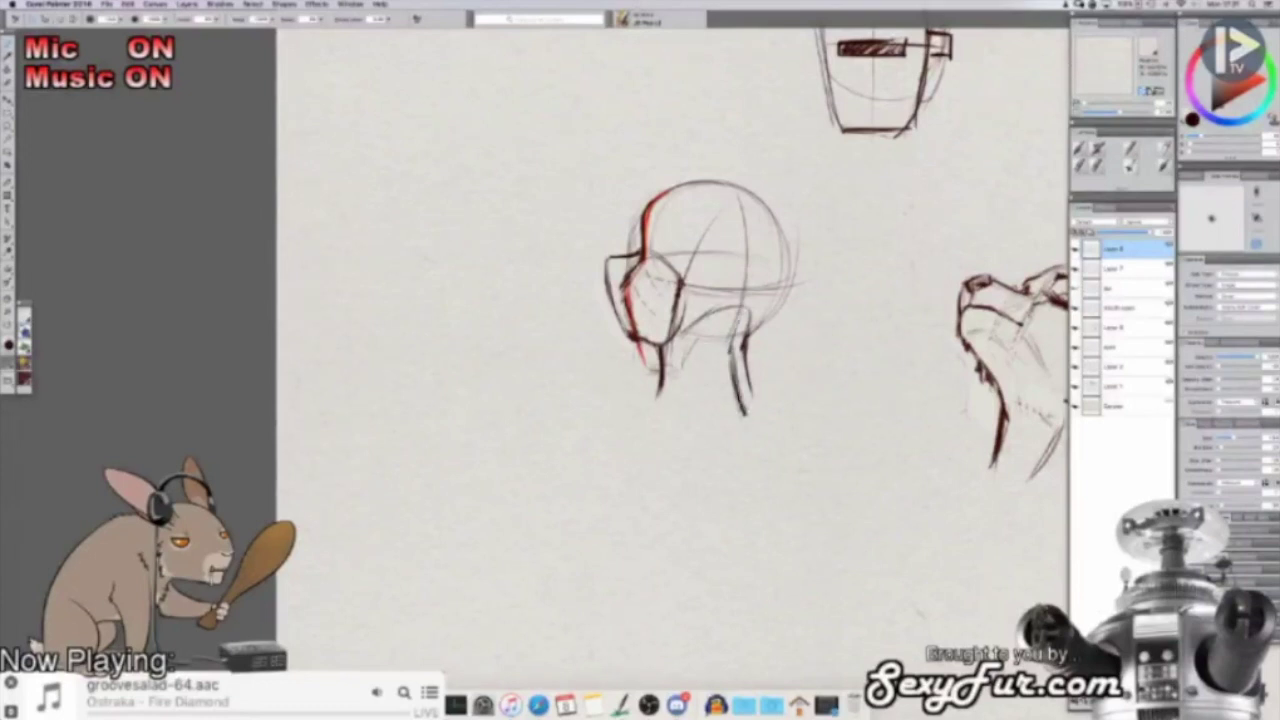
Step: Extend the neck with flaring muscle lines and add a shoulder line on each side of its base
left_click_drag(668, 364, 646, 418)
left_click_drag(696, 350, 664, 416)
left_click_drag(702, 336, 662, 424)
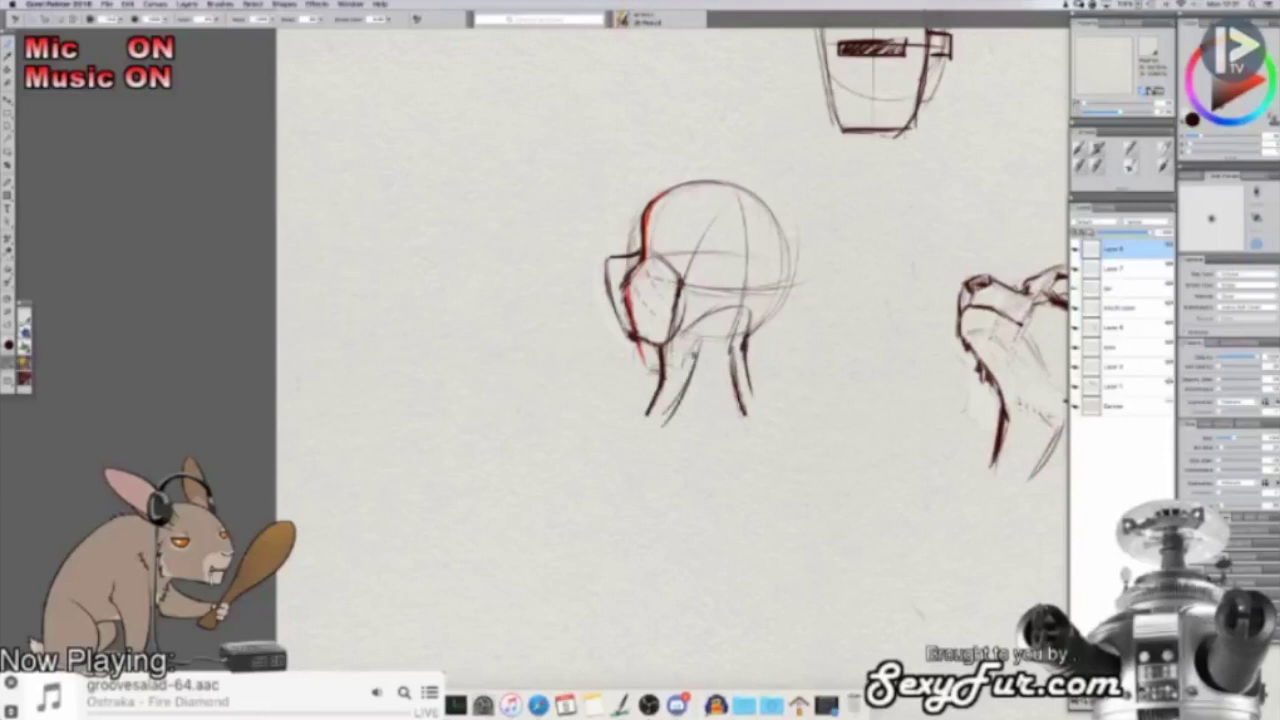
left_click_drag(748, 366, 756, 382)
mouse_move(633, 413)
left_mouse_down()
mouse_move(592, 431)
mouse_move(698, 391)
mouse_move(740, 423)
mouse_move(762, 374)
mouse_move(806, 378)
left_mouse_up()
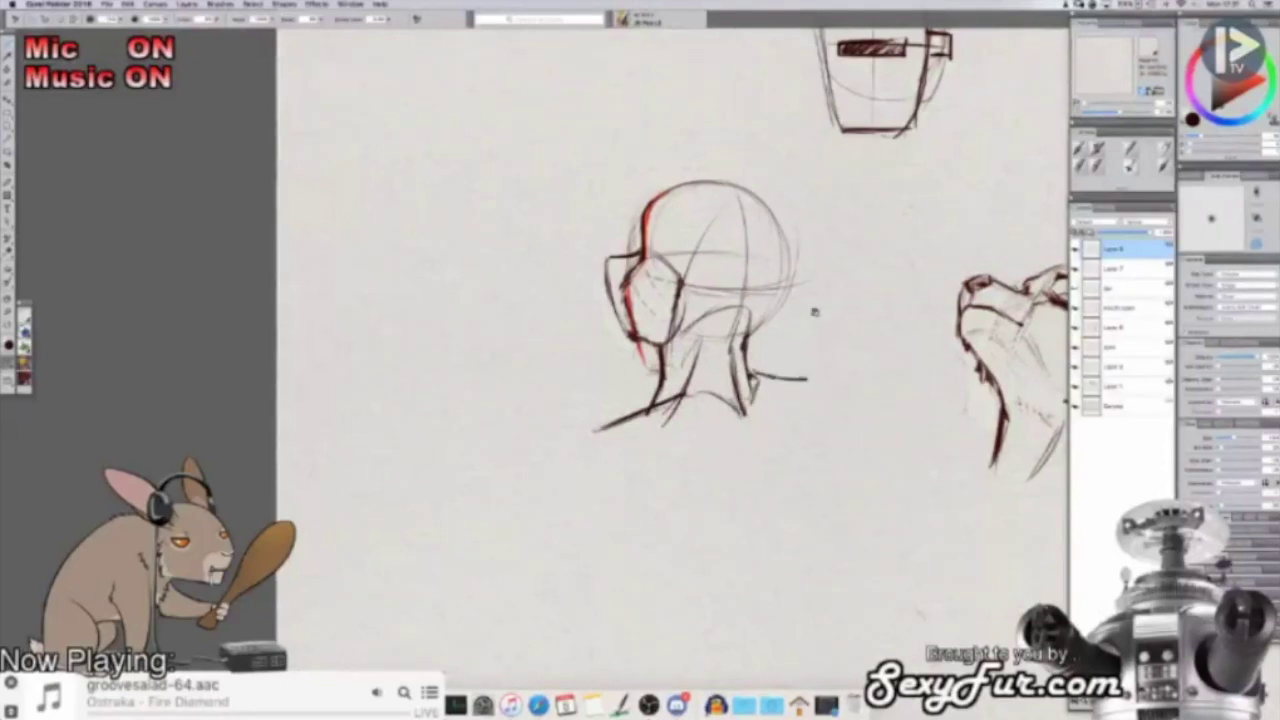
Step: Reinforce the skull outline from the forehead round to the nape and add fur tufts at the far cheek
left_click_drag(815, 311, 811, 318)
mouse_move(652, 206)
left_mouse_down()
mouse_move(744, 196)
mouse_move(777, 303)
left_mouse_up()
left_click_drag(782, 240, 769, 314)
mouse_move(780, 262)
left_mouse_down()
mouse_move(767, 318)
mouse_move(744, 338)
mouse_move(766, 316)
left_mouse_up()
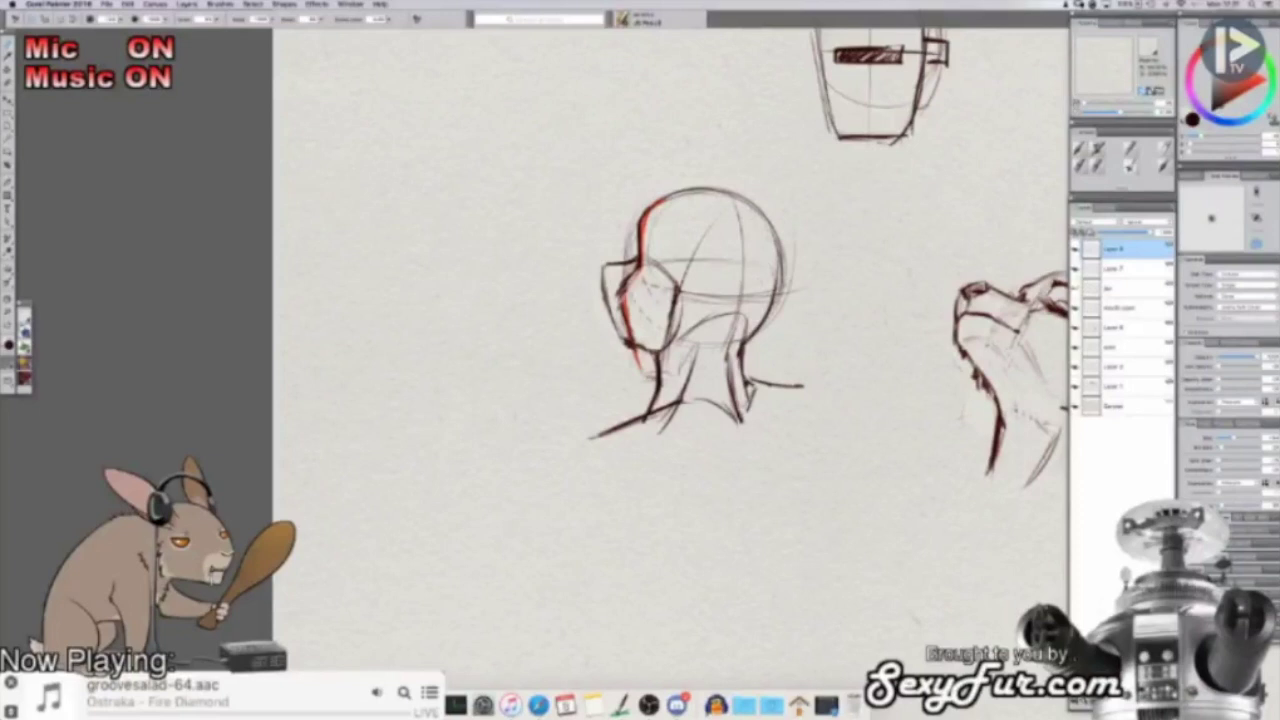
mouse_move(782, 272)
left_mouse_down()
mouse_move(786, 298)
mouse_move(752, 342)
left_mouse_up()
mouse_move(767, 260)
left_mouse_down()
mouse_move(770, 250)
mouse_move(746, 360)
left_mouse_up()
Step: Shape the nose at the muzzle's upper tip and refine the front edge below it
key("super+plus")
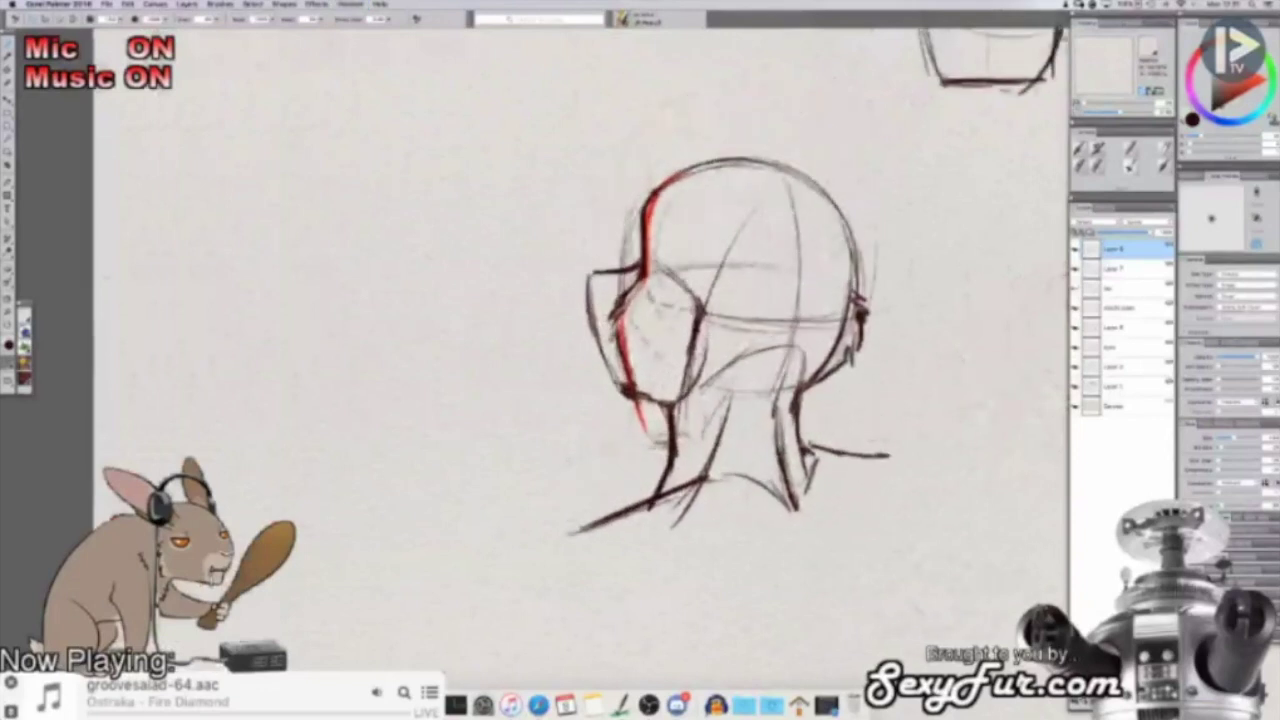
mouse_move(587, 275)
left_mouse_down()
mouse_move(592, 300)
mouse_move(607, 273)
mouse_move(604, 337)
left_mouse_up()
key("shift+x")
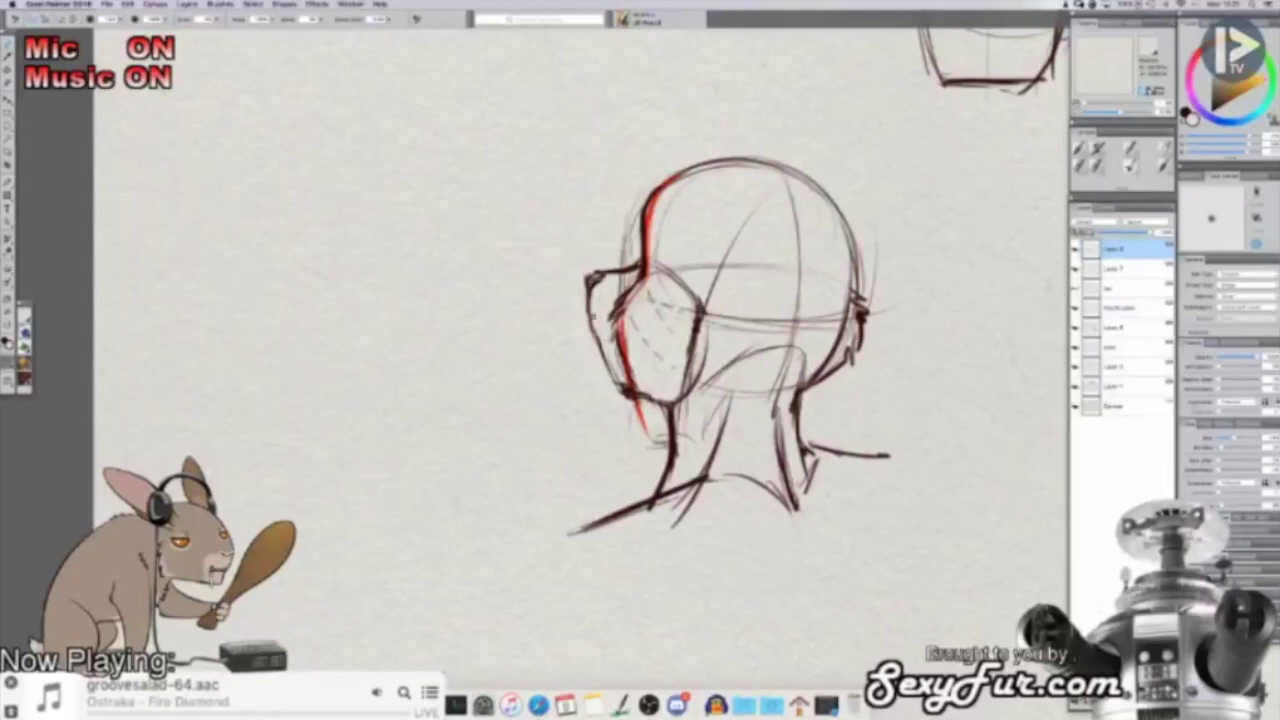
key("shift+x")
left_click_drag(590, 316, 604, 347)
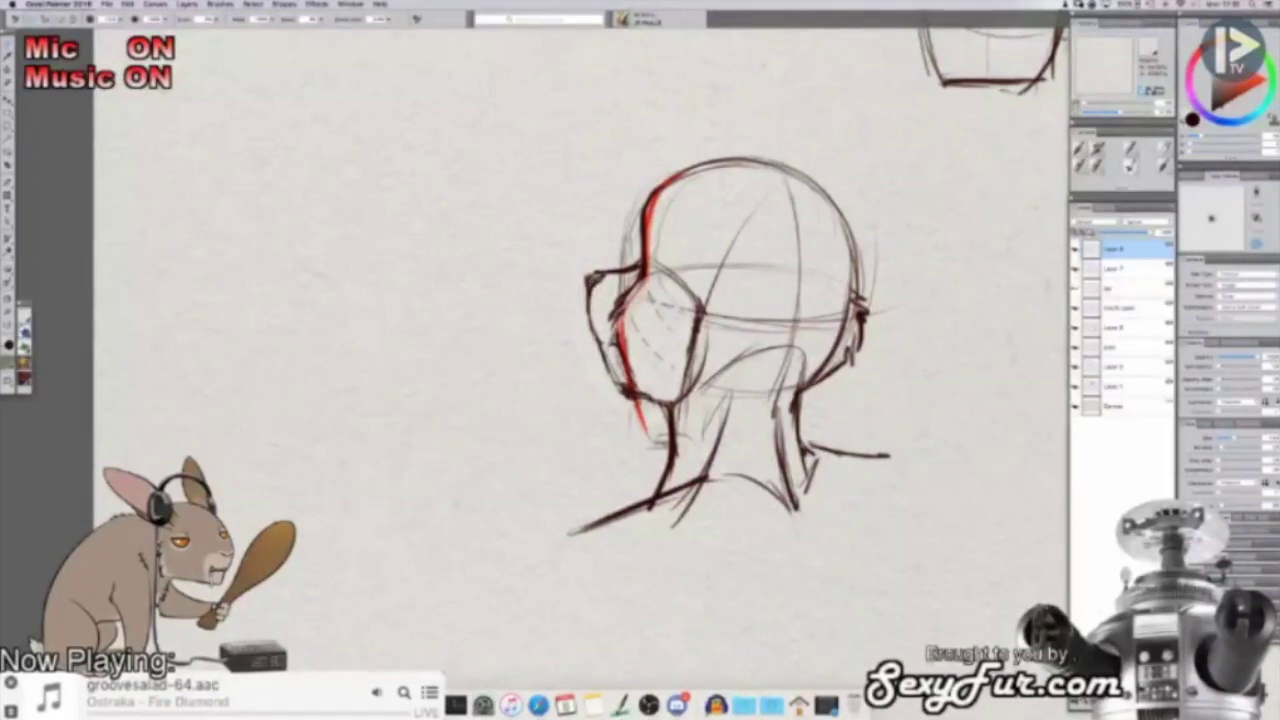
Step: Draw the mouth notch and a rounded lower jaw beneath the muzzle
left_click(606, 360, "alt")
key("shift+x")
left_click_drag(597, 339, 619, 392)
left_click_drag(622, 350, 615, 382)
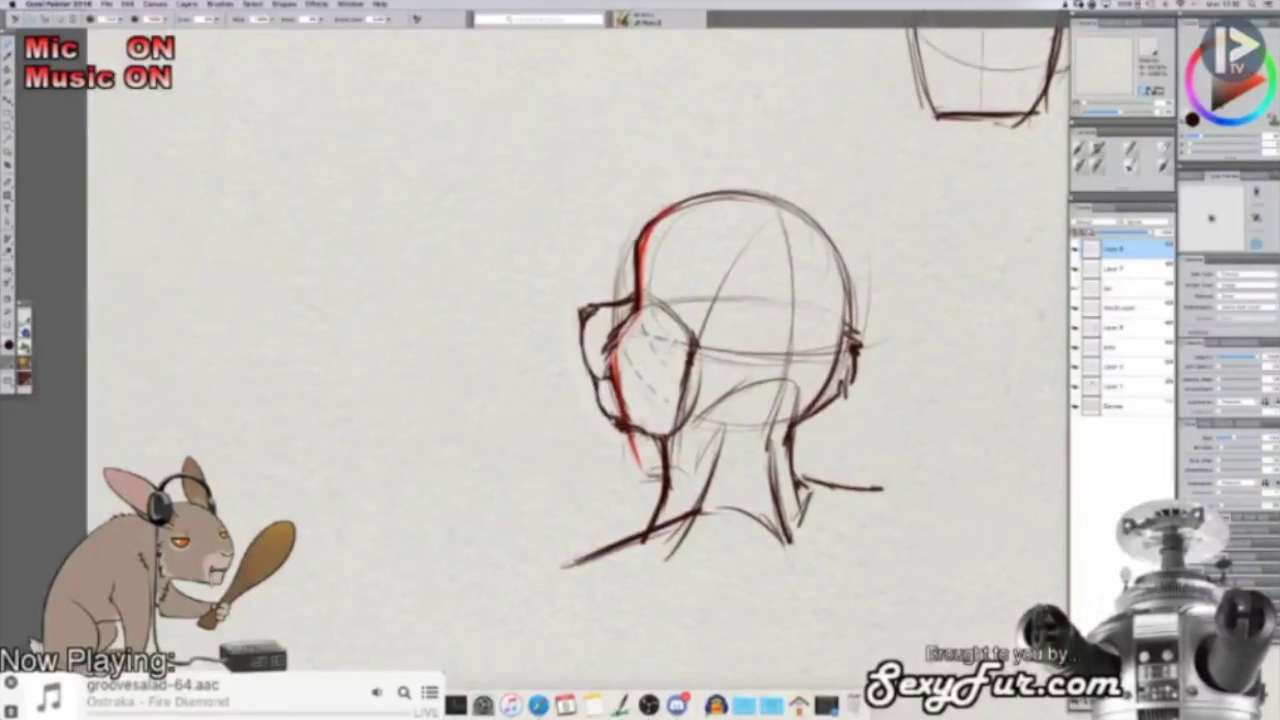
Step: Redraw the forehead curve slightly in front of the red line and add a dark tuft at the brow
key("shift+x")
left_click_drag(626, 304, 616, 320)
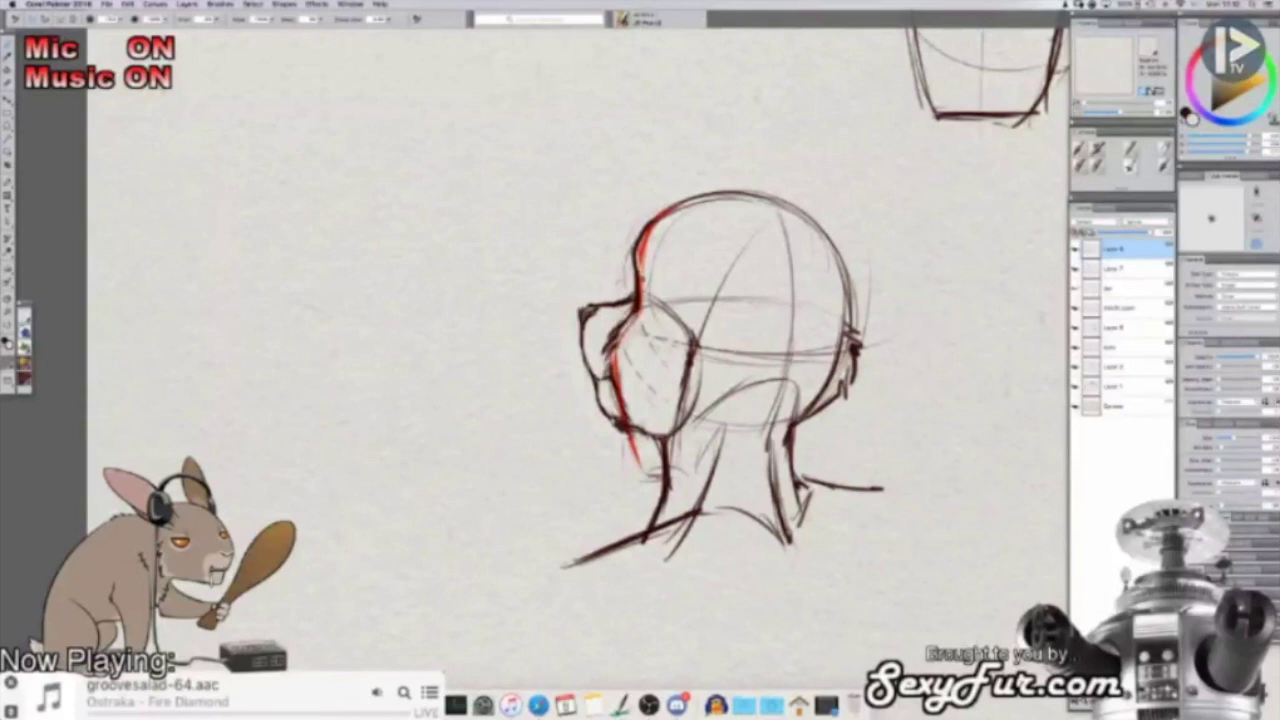
key("shift+x")
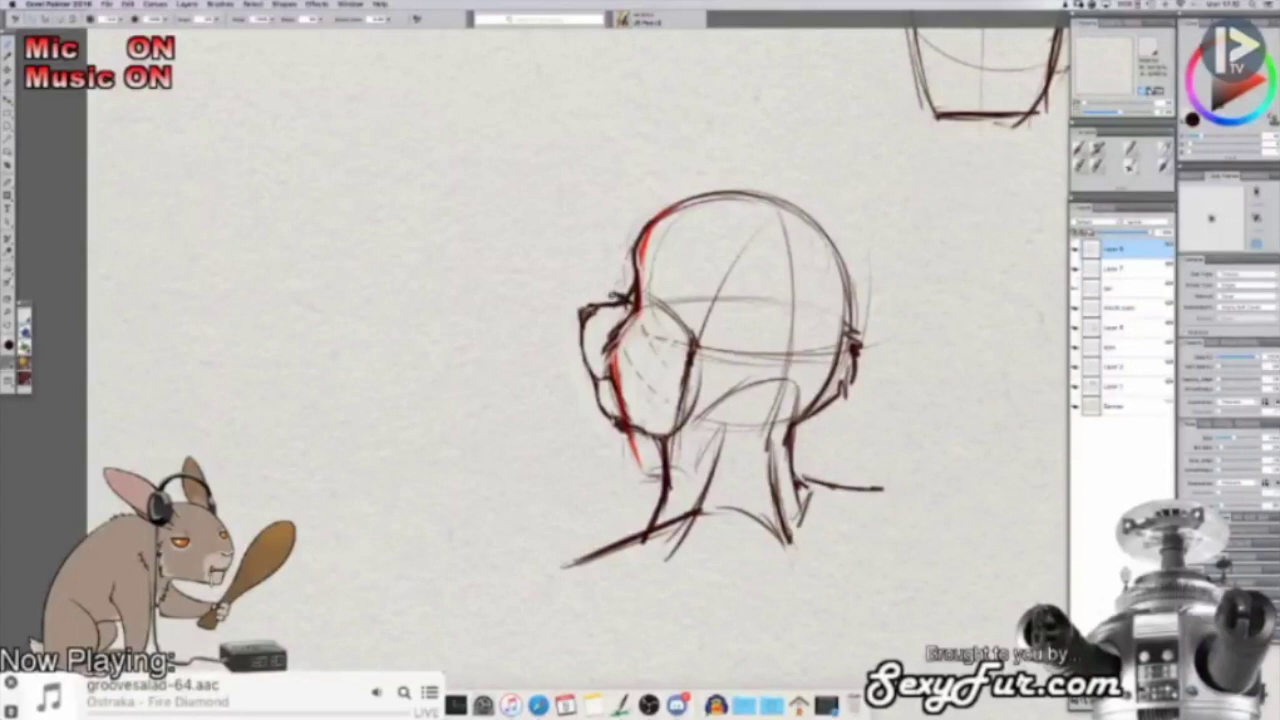
Step: Erase the red profile line where it crosses the top of the cheek
key("shift+x")
key("shift+s")
key("shift+s")
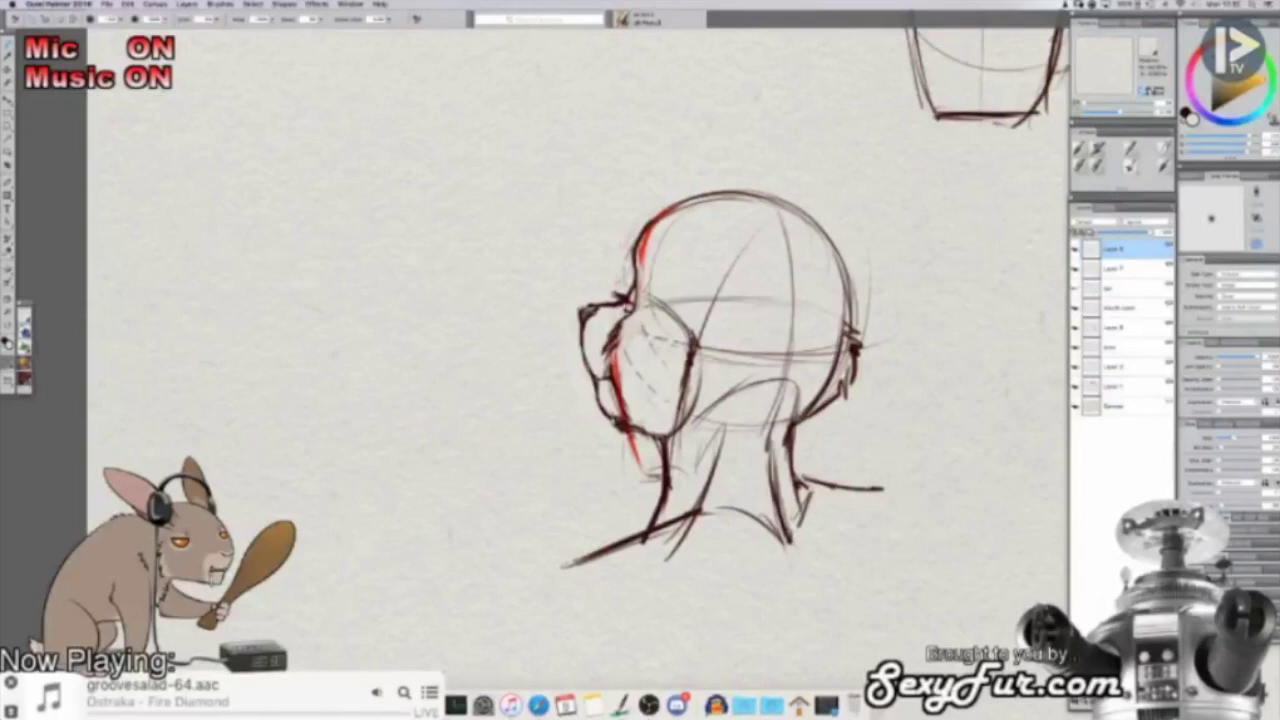
key("shift+s")
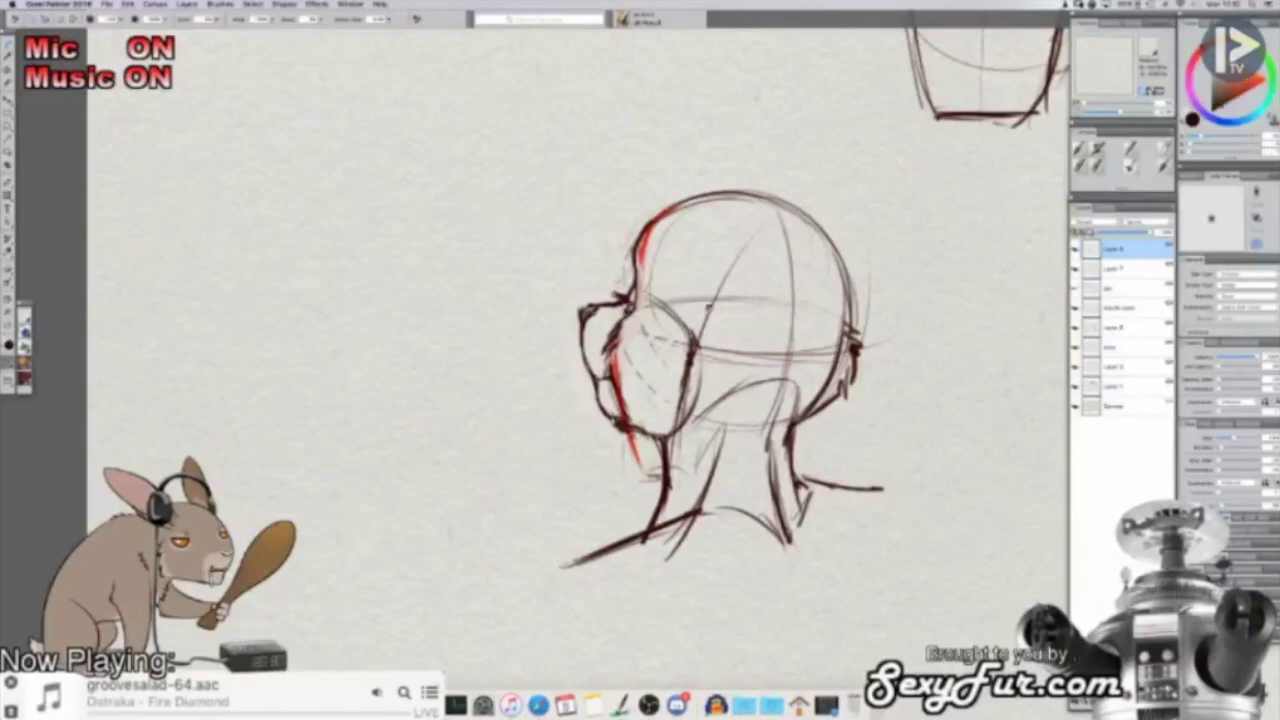
left_click_drag(718, 310, 688, 295)
key("shift+s")
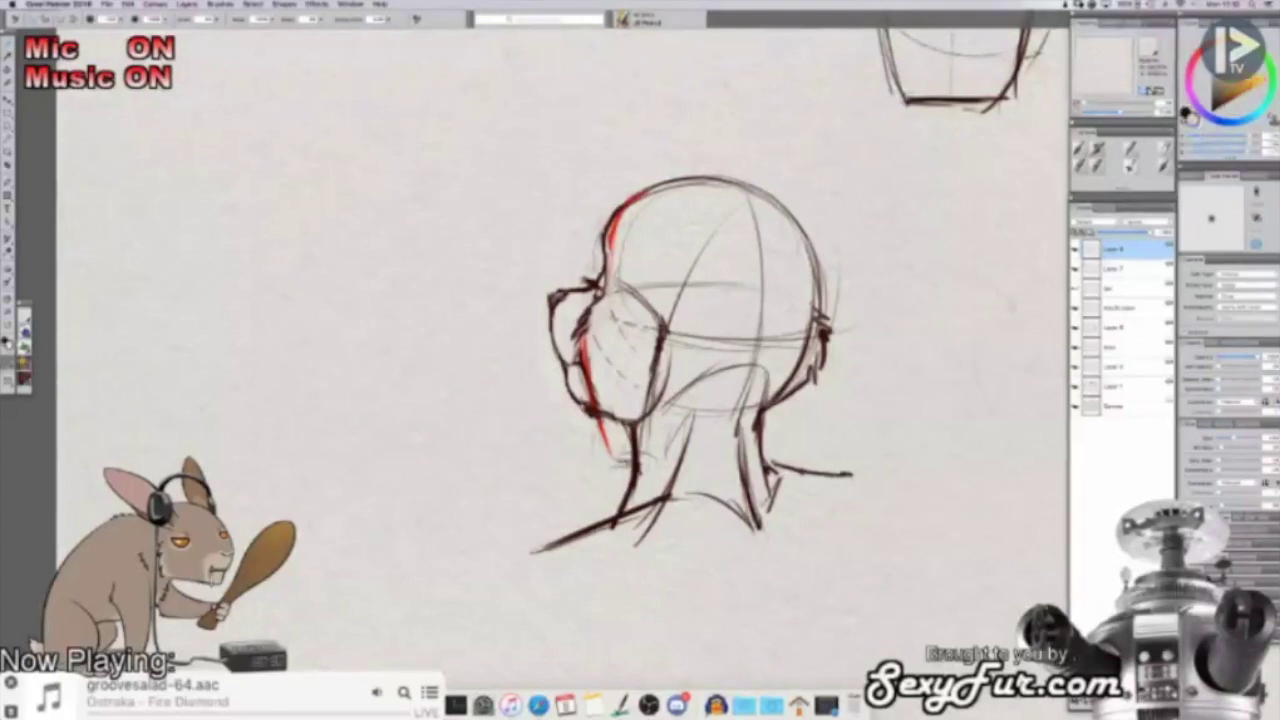
key("shift+s")
key("shift+s")
key("shift+s")
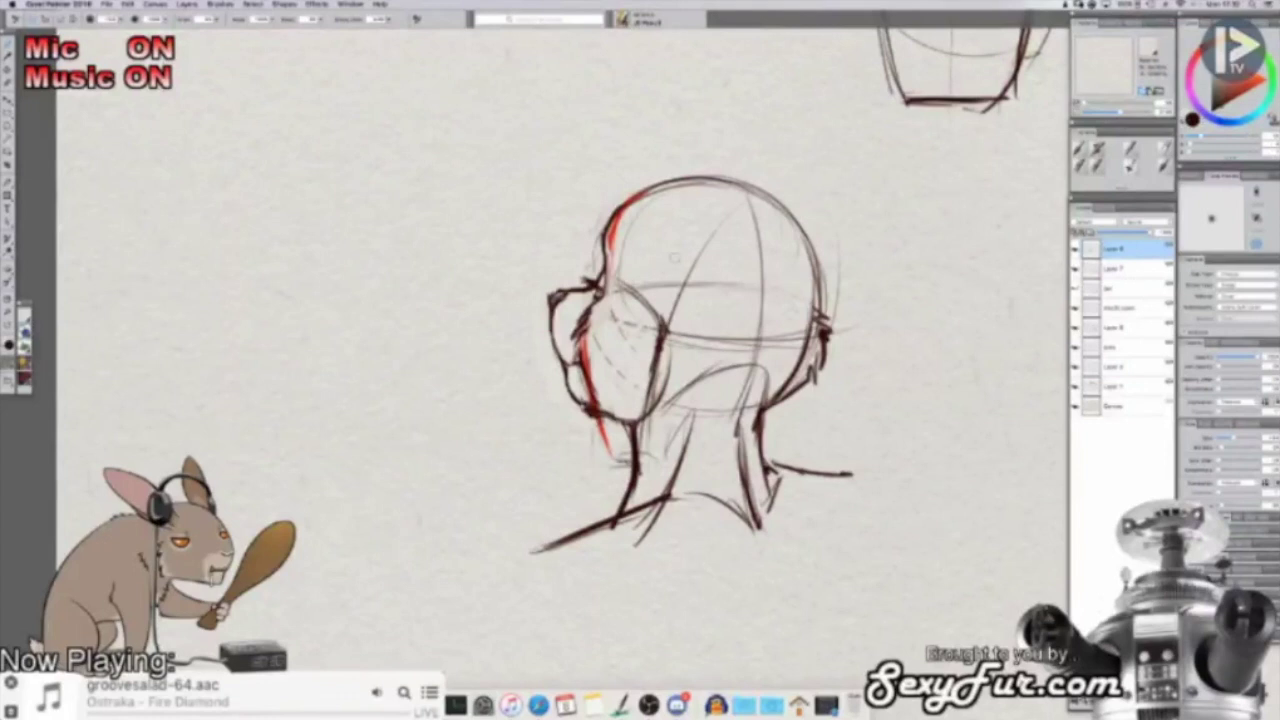
left_click_drag(690, 254, 687, 254)
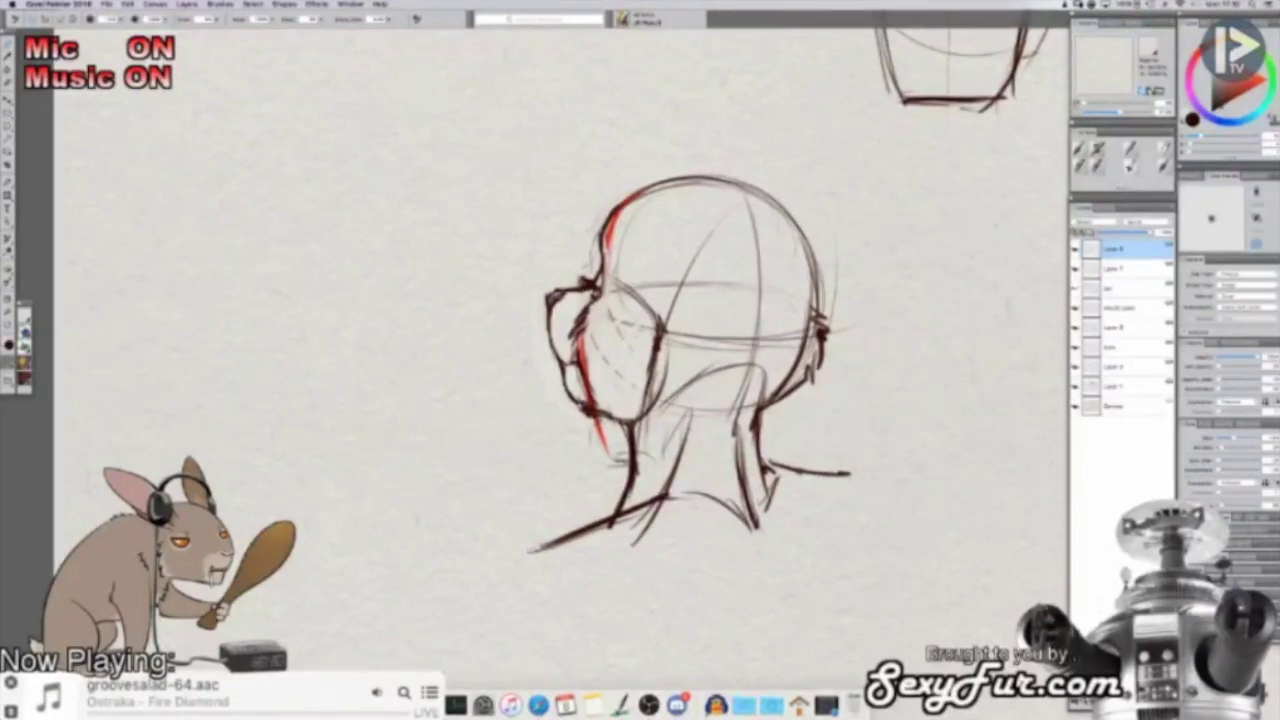
Step: Add a nostril accent to the nose and lightly sketch the near ear's base curve on the skull
mouse_move(564, 296)
left_mouse_down()
mouse_move(588, 299)
mouse_move(573, 305)
left_mouse_up()
key("shift+x")
mouse_move(687, 273)
left_mouse_down()
mouse_move(659, 271)
mouse_move(629, 307)
left_mouse_up()
left_click_drag(541, 284, 579, 232)
key("shift+x")
left_click_drag(564, 285, 600, 305)
mouse_move(568, 261)
left_mouse_down()
mouse_move(564, 293)
mouse_move(624, 318)
mouse_move(590, 308)
mouse_move(606, 318)
mouse_move(592, 322)
mouse_move(614, 244)
mouse_move(586, 314)
left_mouse_up()
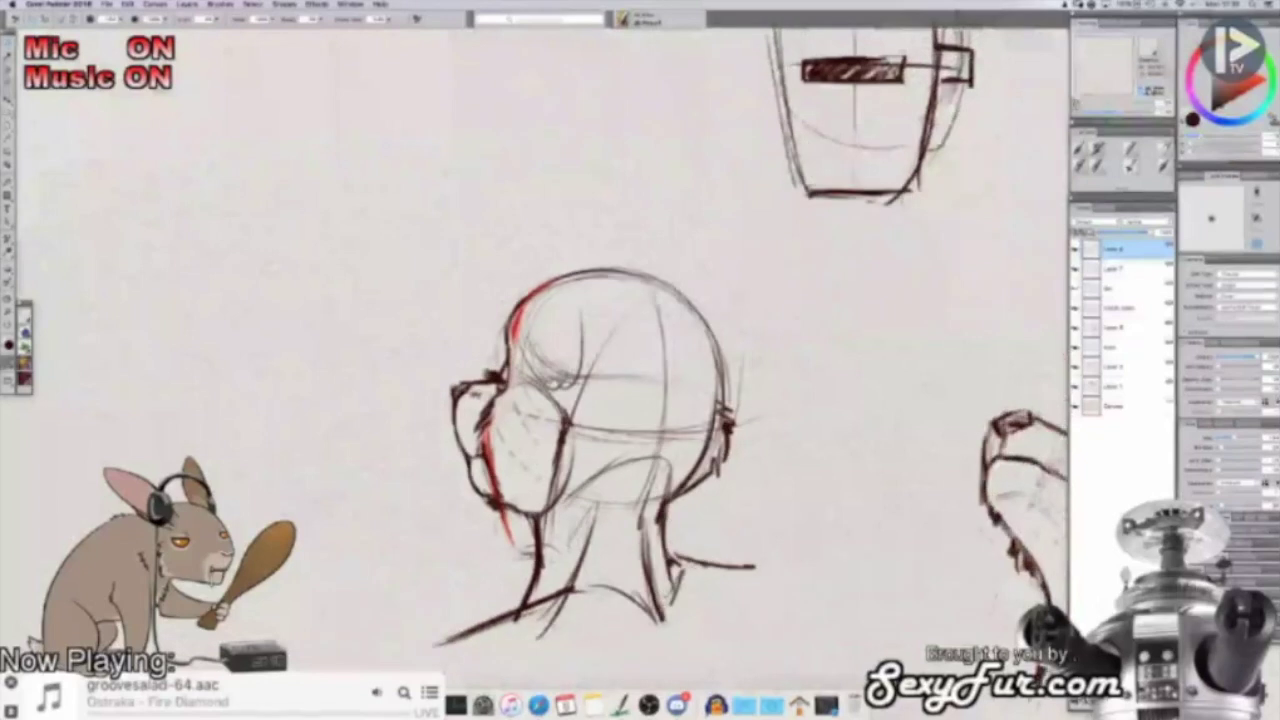
Step: Draw the tall pointed near ear with a tufted front edge and a rounded base on the skull
mouse_move(585, 371)
left_mouse_down()
mouse_move(590, 145)
mouse_move(523, 216)
mouse_move(500, 292)
left_mouse_up()
mouse_move(532, 206)
left_mouse_down()
mouse_move(508, 316)
mouse_move(546, 374)
mouse_move(524, 362)
left_mouse_up()
left_click_drag(544, 370, 508, 332)
mouse_move(518, 338)
left_mouse_down()
mouse_move(494, 296)
mouse_move(500, 242)
left_mouse_up()
left_click_drag(508, 290, 523, 208)
mouse_move(511, 244)
left_mouse_down()
mouse_move(588, 151)
mouse_move(608, 252)
left_mouse_up()
left_click_drag(593, 198, 615, 326)
mouse_move(602, 232)
left_mouse_down()
mouse_move(615, 320)
mouse_move(568, 396)
left_mouse_up()
left_click_drag(605, 332, 581, 394)
left_click_drag(542, 338, 570, 382)
Step: Break up the skull outline into faint dashes where it crosses the near ear
key("shift+x")
mouse_move(518, 320)
left_mouse_down()
mouse_move(522, 292)
mouse_move(578, 266)
mouse_move(598, 274)
mouse_move(605, 346)
left_mouse_up()
mouse_move(592, 196)
left_mouse_down()
mouse_move(611, 286)
mouse_move(587, 383)
left_mouse_up()
Step: Draw the pointed far ear behind the skull and erase the red line's tail below the jaw
key("shift+x")
mouse_move(676, 290)
left_mouse_down()
mouse_move(676, 248)
mouse_move(708, 178)
mouse_move(728, 228)
left_mouse_up()
mouse_move(712, 180)
left_mouse_down()
mouse_move(756, 266)
mouse_move(762, 312)
mouse_move(748, 385)
mouse_move(732, 398)
mouse_move(760, 322)
mouse_move(712, 178)
mouse_move(675, 292)
mouse_move(720, 392)
left_mouse_up()
key("shift+x")
left_click_drag(697, 308, 728, 382)
left_click_drag(693, 331, 651, 229)
left_click_drag(452, 414, 492, 456)
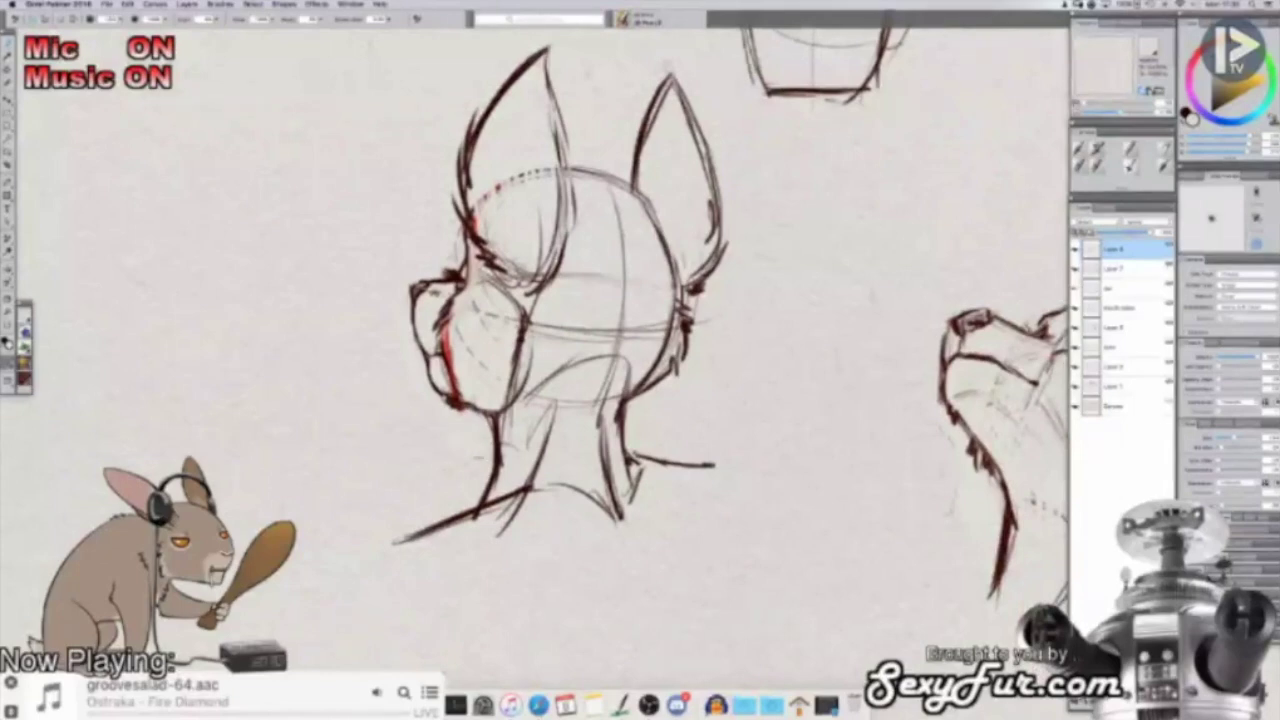
key("super+minus")
left_click_drag(714, 314, 718, 372)
left_click_drag(674, 434, 767, 382)
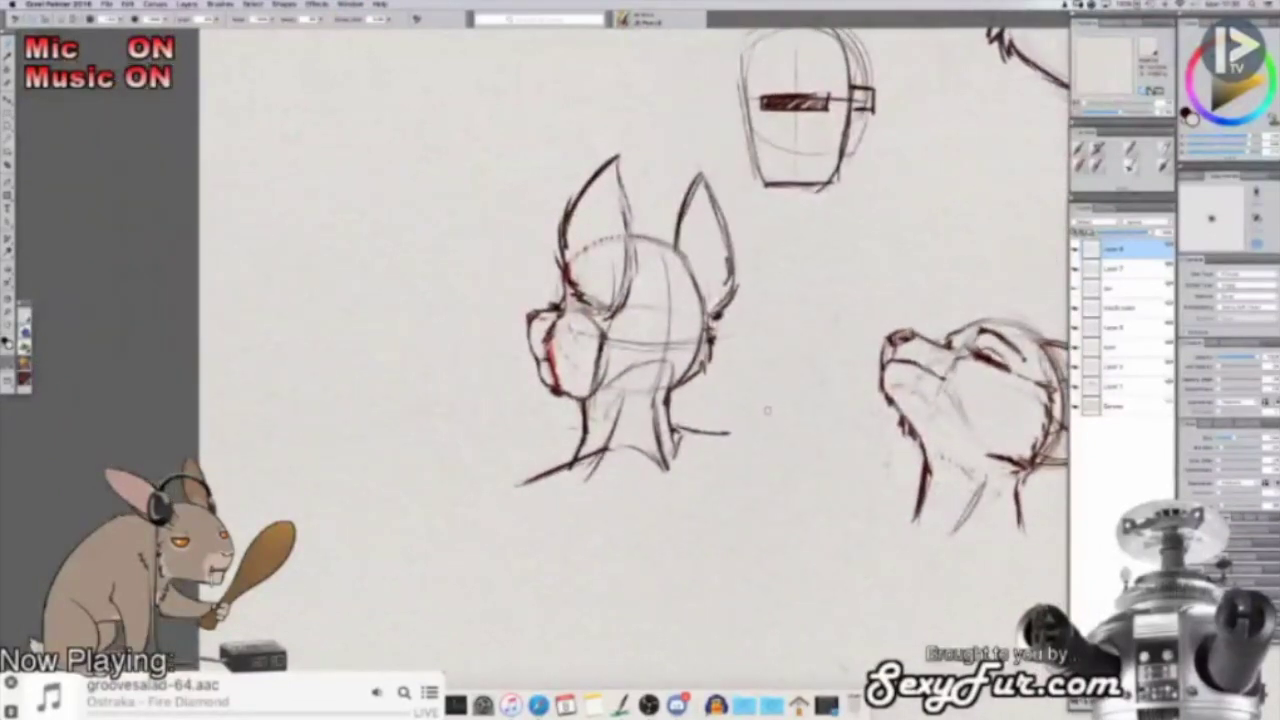
scroll(811, 357, "right", 1)
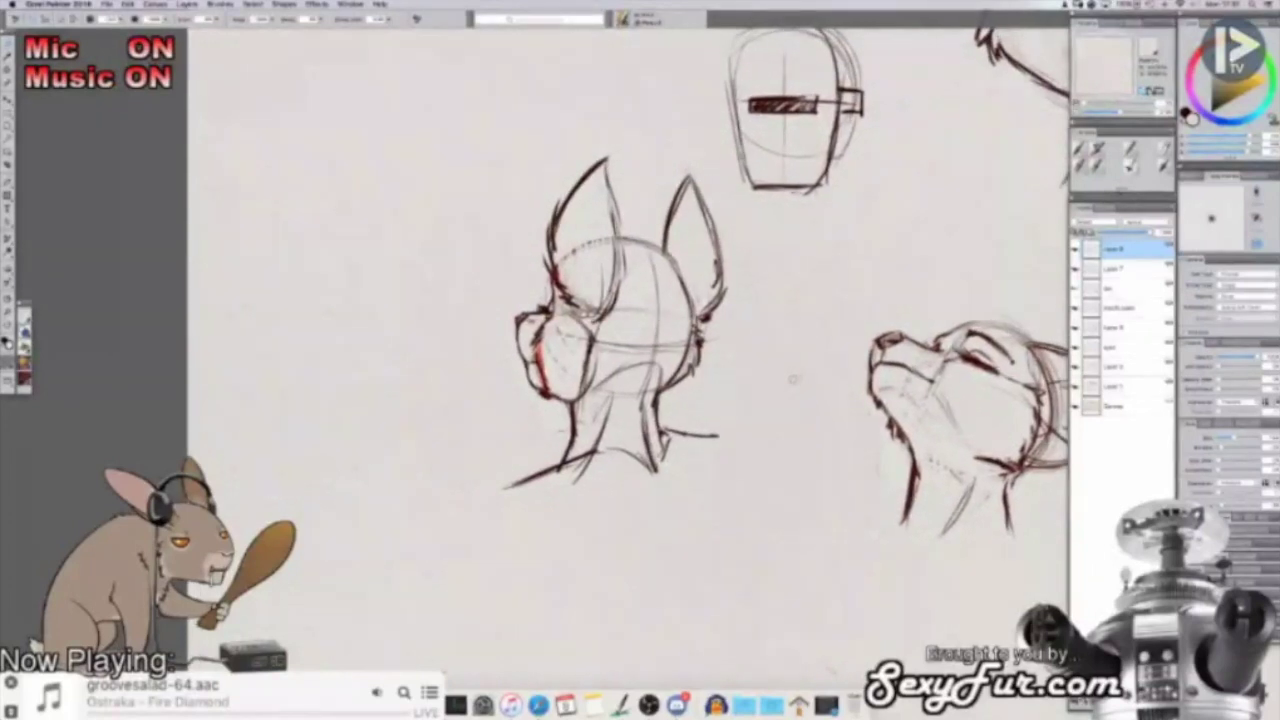
scroll(790, 381, "left", 2)
scroll(790, 381, "down", 1)
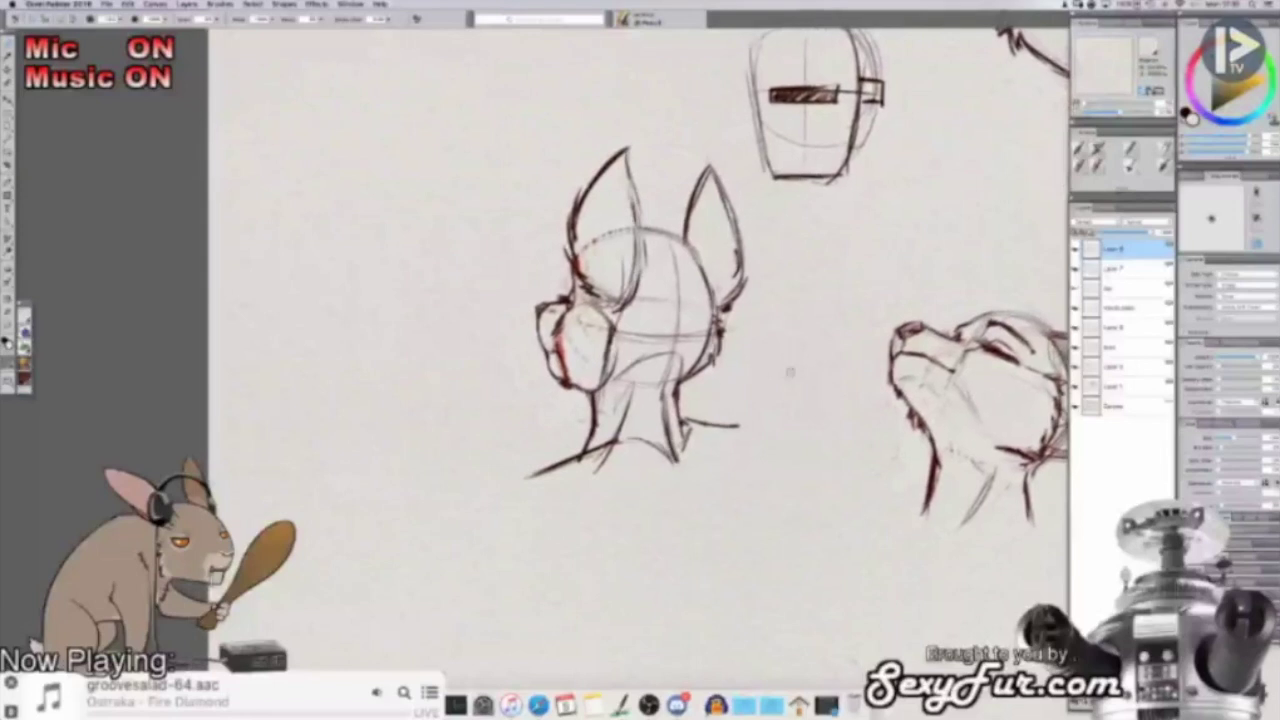
scroll(832, 344, "down", 2)
scroll(832, 344, "right", 1)
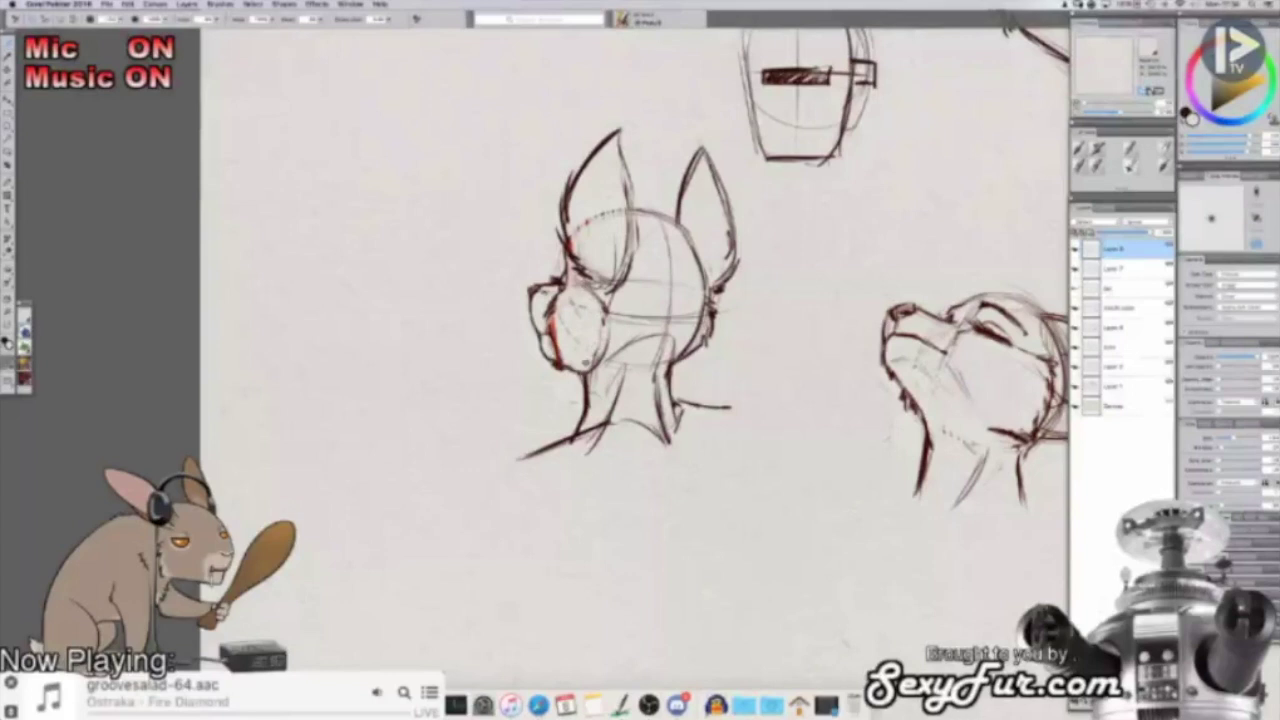
Step: Rework the cheek's back edge into jagged fur tufts and tidy the jaw line
key("shift+x")
left_click_drag(590, 370, 606, 318)
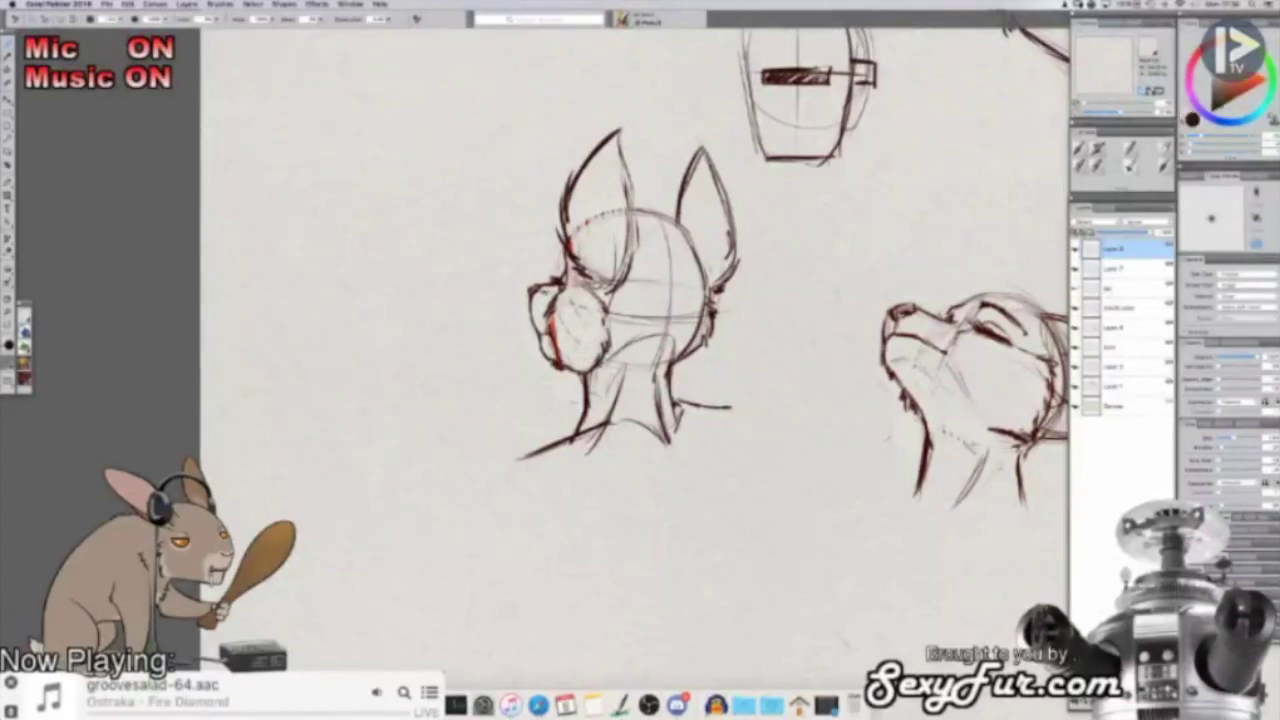
key("shift+x")
mouse_move(550, 362)
left_mouse_down()
mouse_move(571, 385)
mouse_move(563, 364)
left_mouse_up()
key("shift+x")
left_click_drag(677, 394, 728, 366)
Step: Darken the brow tuft above the muzzle and add short strokes on the neck beneath the jaw
mouse_move(836, 323)
left_mouse_down()
mouse_move(792, 363)
mouse_move(772, 412)
mouse_move(830, 340)
left_mouse_up()
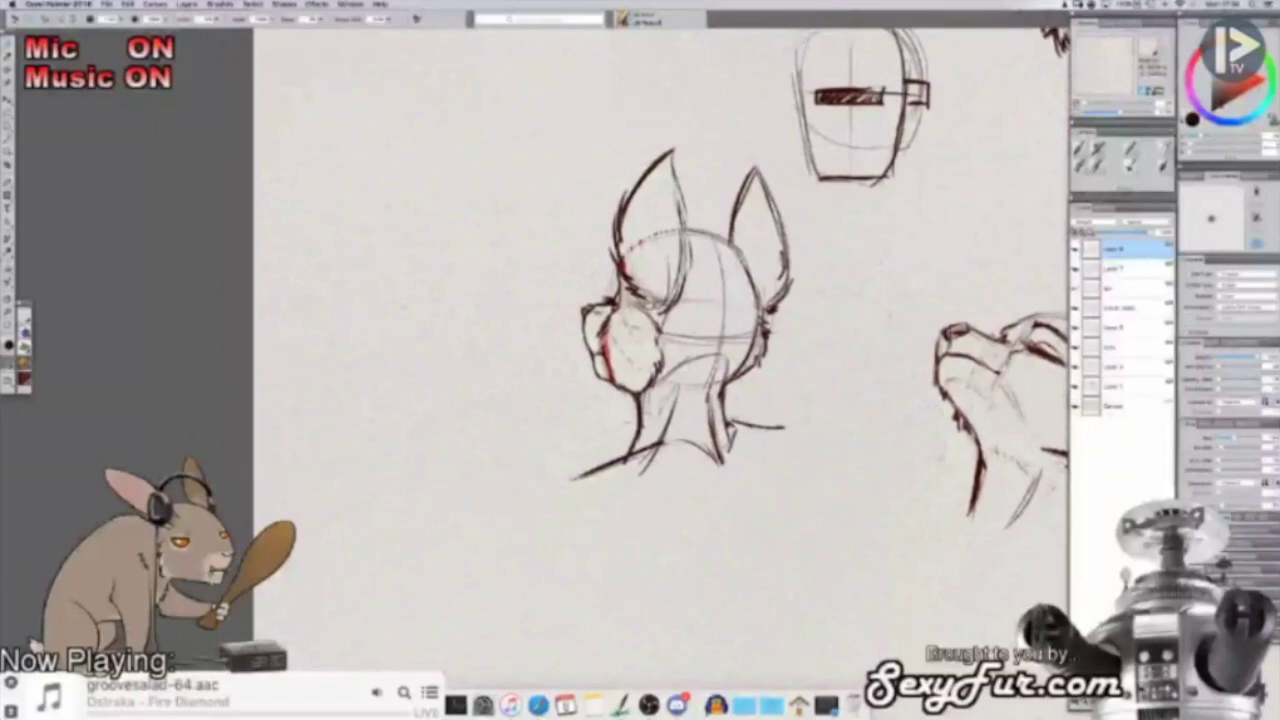
key("super+equal")
key("super+equal")
left_click_drag(660, 330, 760, 376)
key("shift+x")
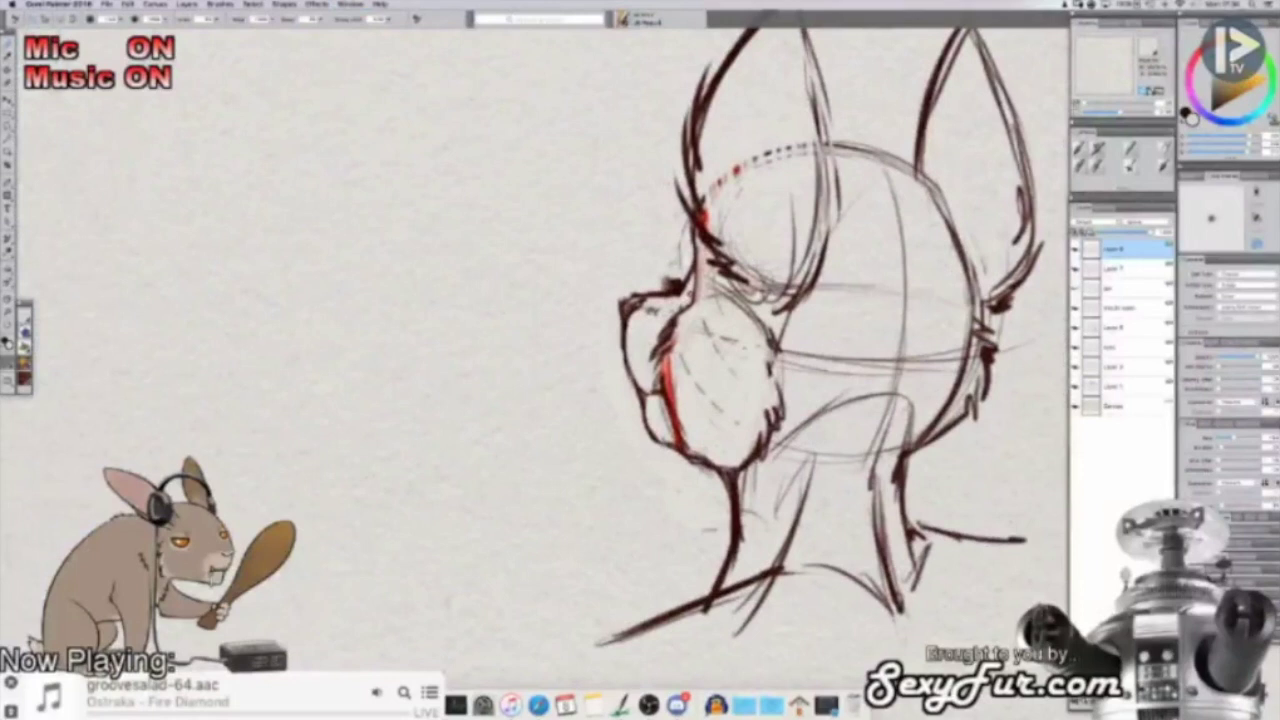
key("shift+x")
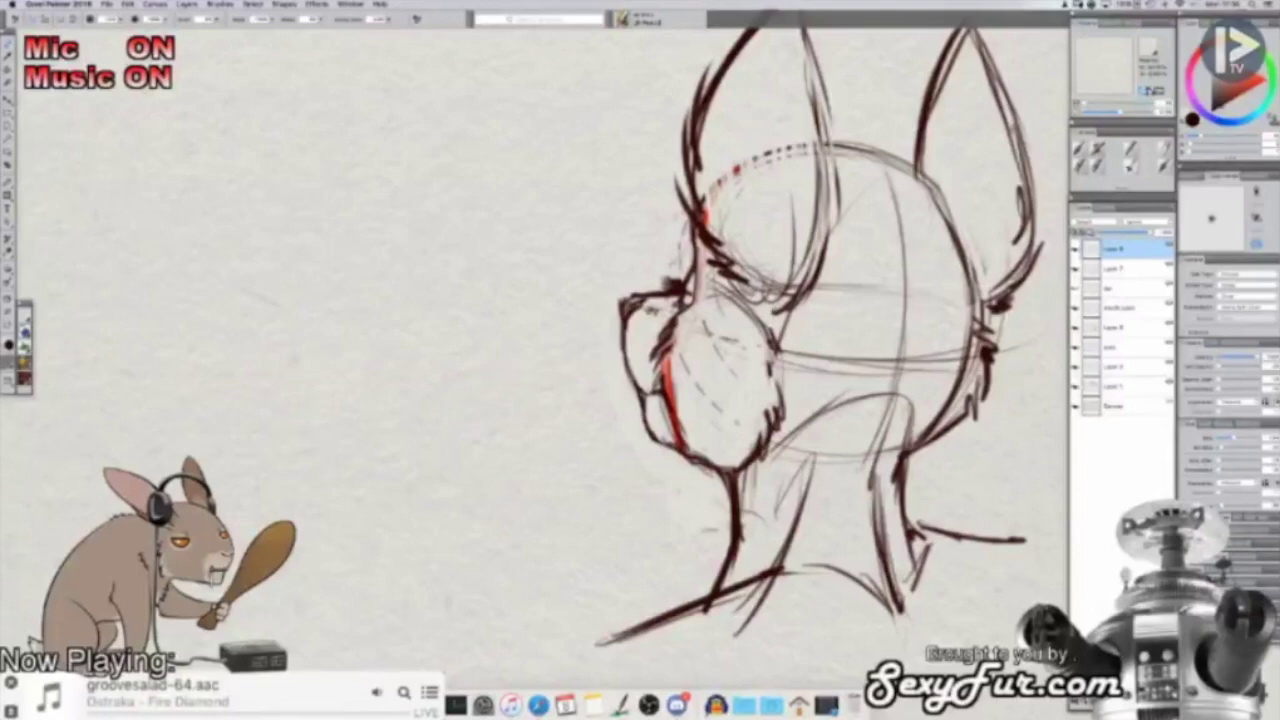
key("shift+x")
key("super+minus")
key("super+minus")
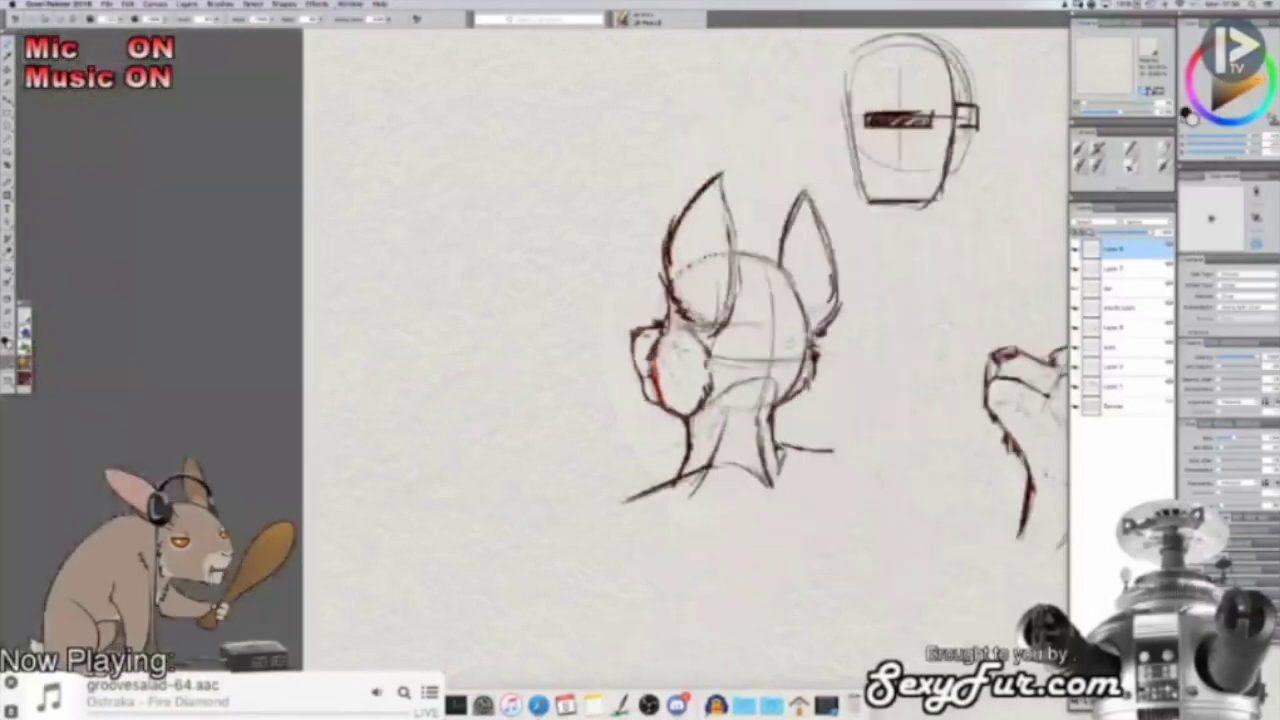
key("super+plus")
scroll(788, 347, "down", 4)
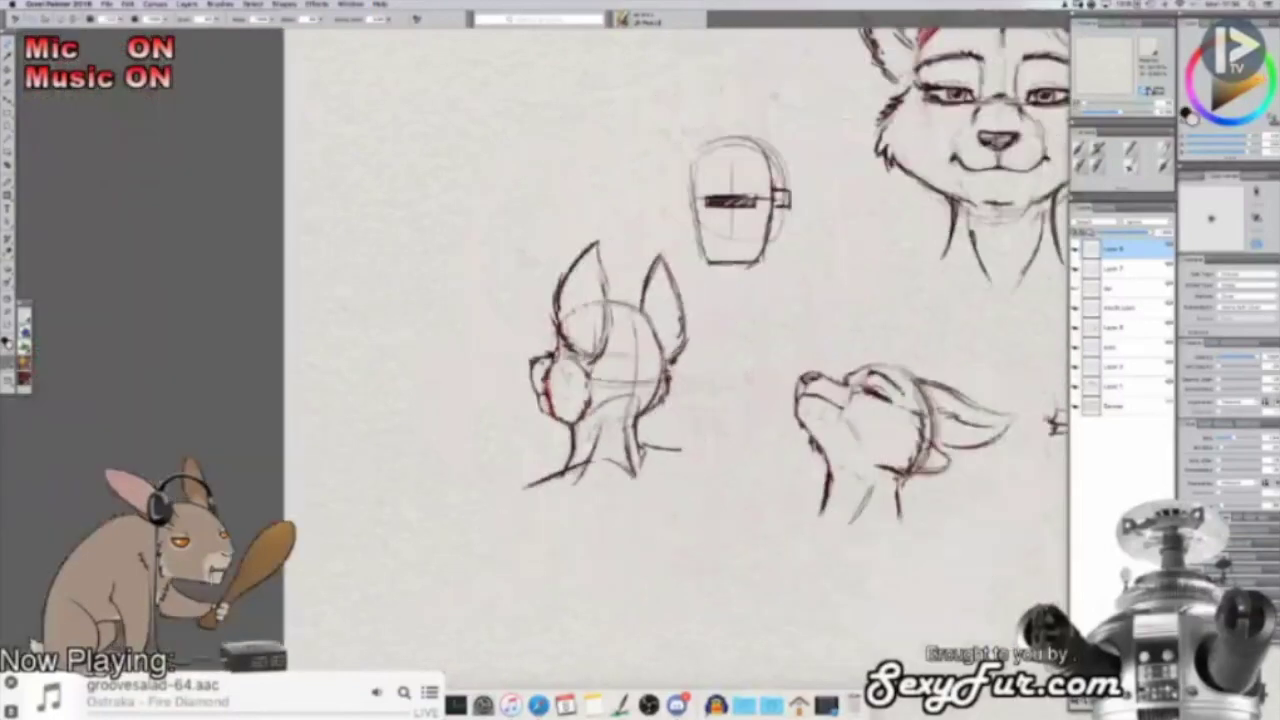
Step: Erase the stray shoulder line behind the turned-away head and redraw the sides of its neck, sampling the dark line colour
left_click_drag(752, 349, 769, 347)
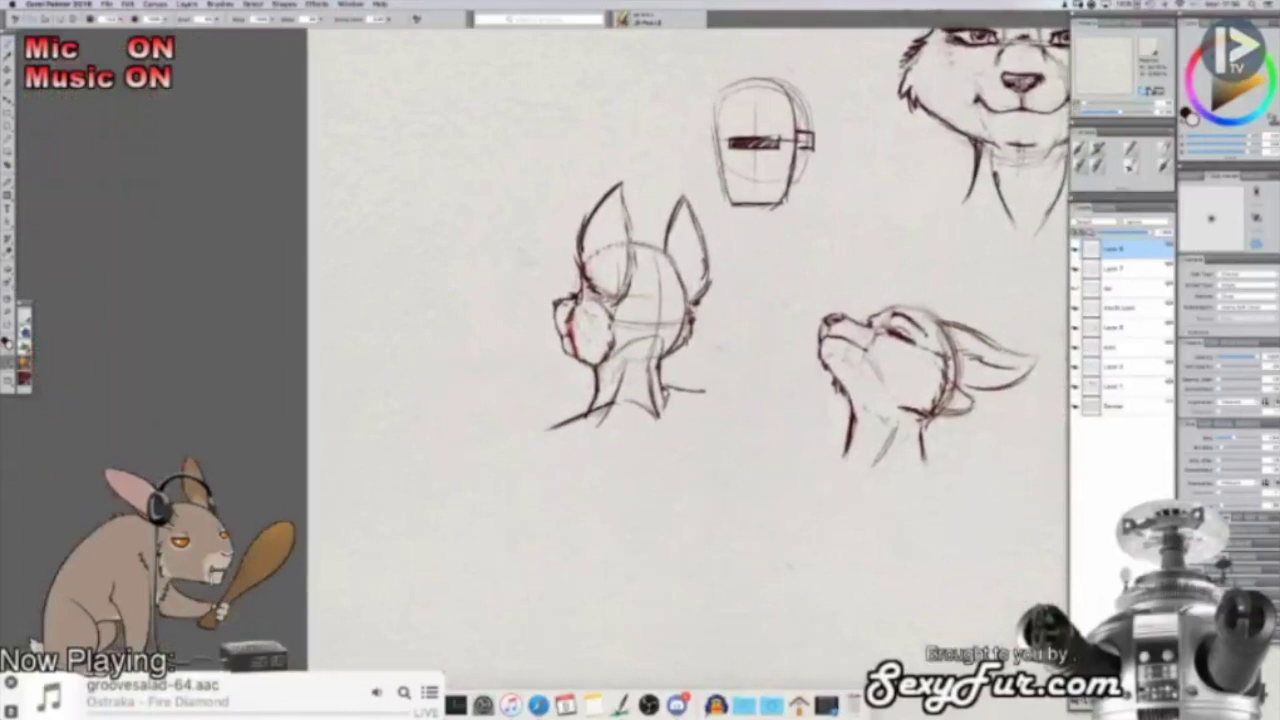
key("shift+x")
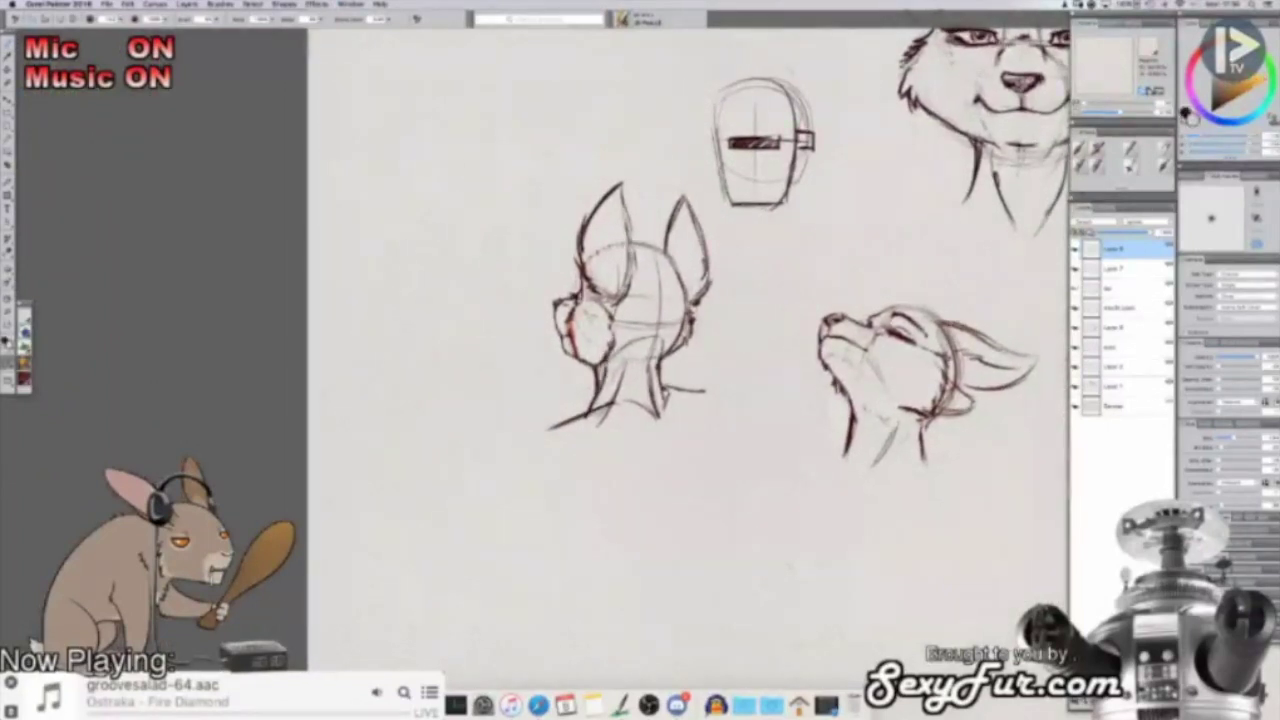
left_click_drag(599, 363, 584, 408)
key("shift+x")
mouse_move(662, 339)
left_mouse_down()
mouse_move(653, 402)
mouse_move(660, 416)
mouse_move(659, 383)
mouse_move(666, 405)
mouse_move(704, 389)
mouse_move(685, 397)
left_mouse_up()
key("shift+x")
left_click_drag(603, 369, 582, 402)
left_click(655, 385, "alt")
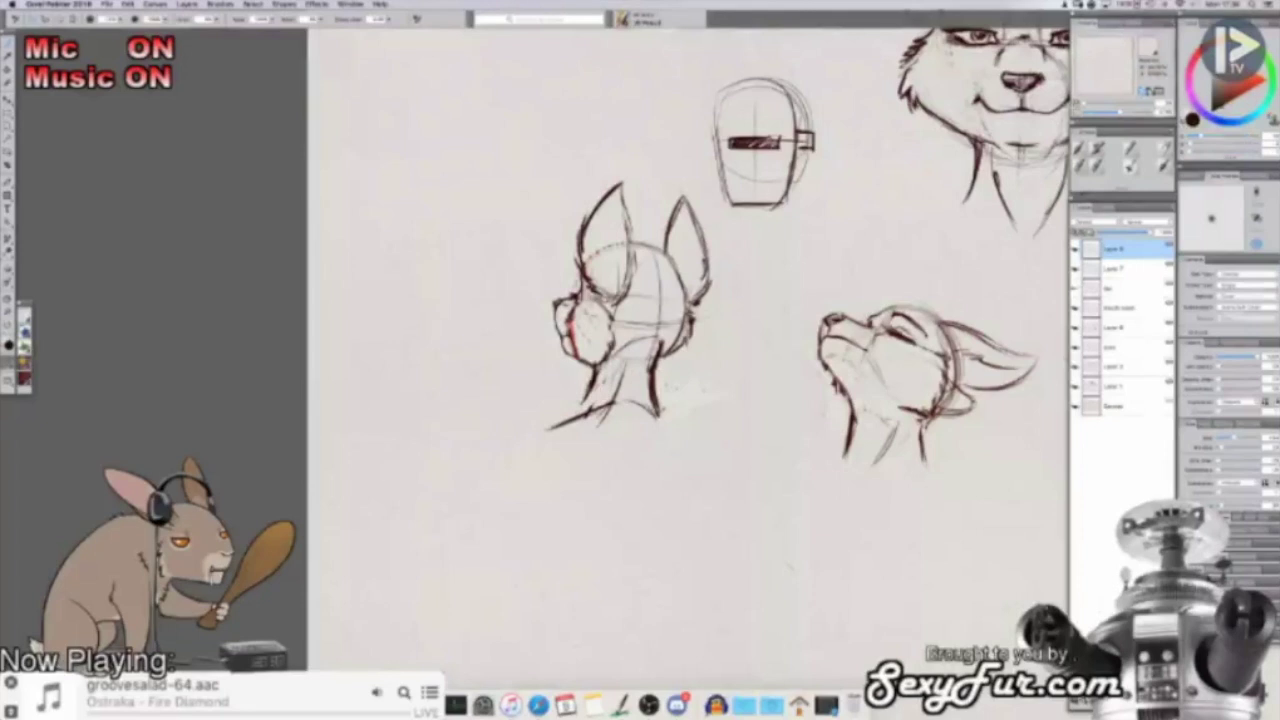
Step: Darken the back of the neck, redraw the shoulder line on both sides, and clean up the strokes beneath it
mouse_move(648, 335)
left_mouse_down()
mouse_move(639, 419)
mouse_move(671, 398)
mouse_move(691, 403)
left_mouse_up()
mouse_move(604, 403)
left_mouse_down()
mouse_move(546, 418)
mouse_move(606, 413)
mouse_move(564, 424)
left_mouse_up()
key("shift+x")
left_click_drag(586, 416, 638, 419)
left_click_drag(765, 316, 784, 341)
Step: Outline and hatch the back of the turned-away skull in red
key("shift+x")
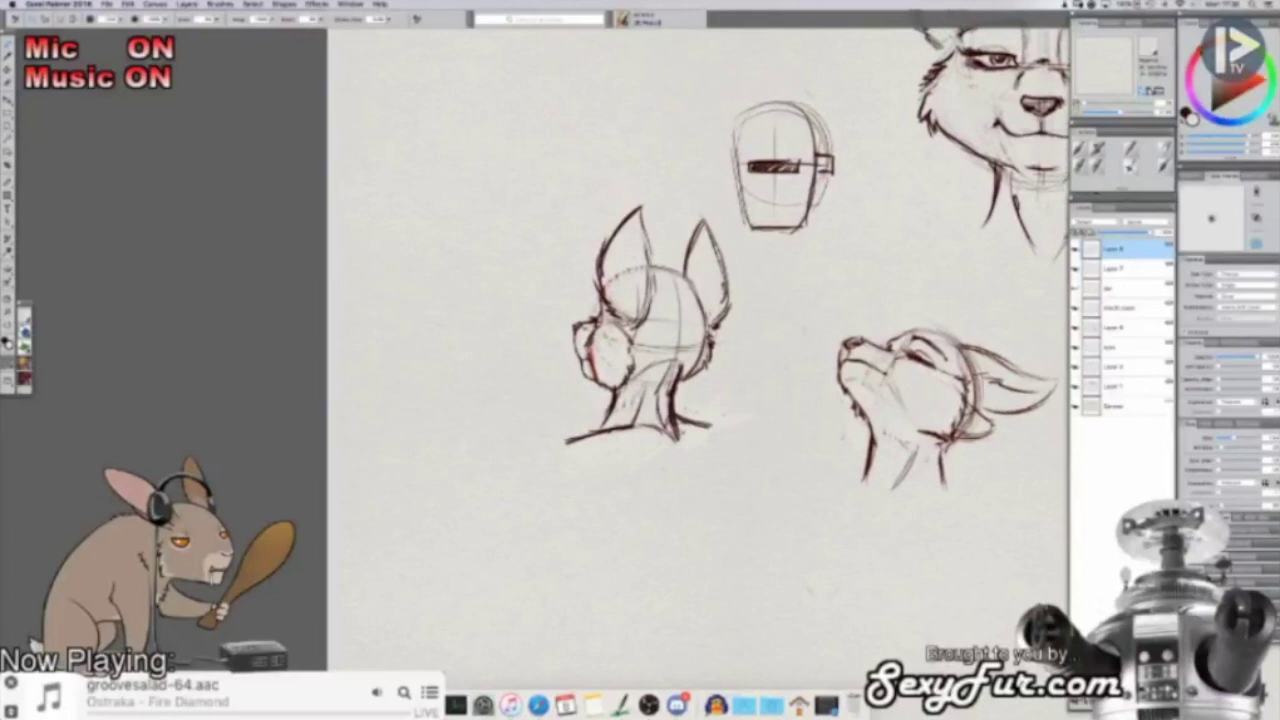
left_click(1238, 97)
left_click(1246, 97)
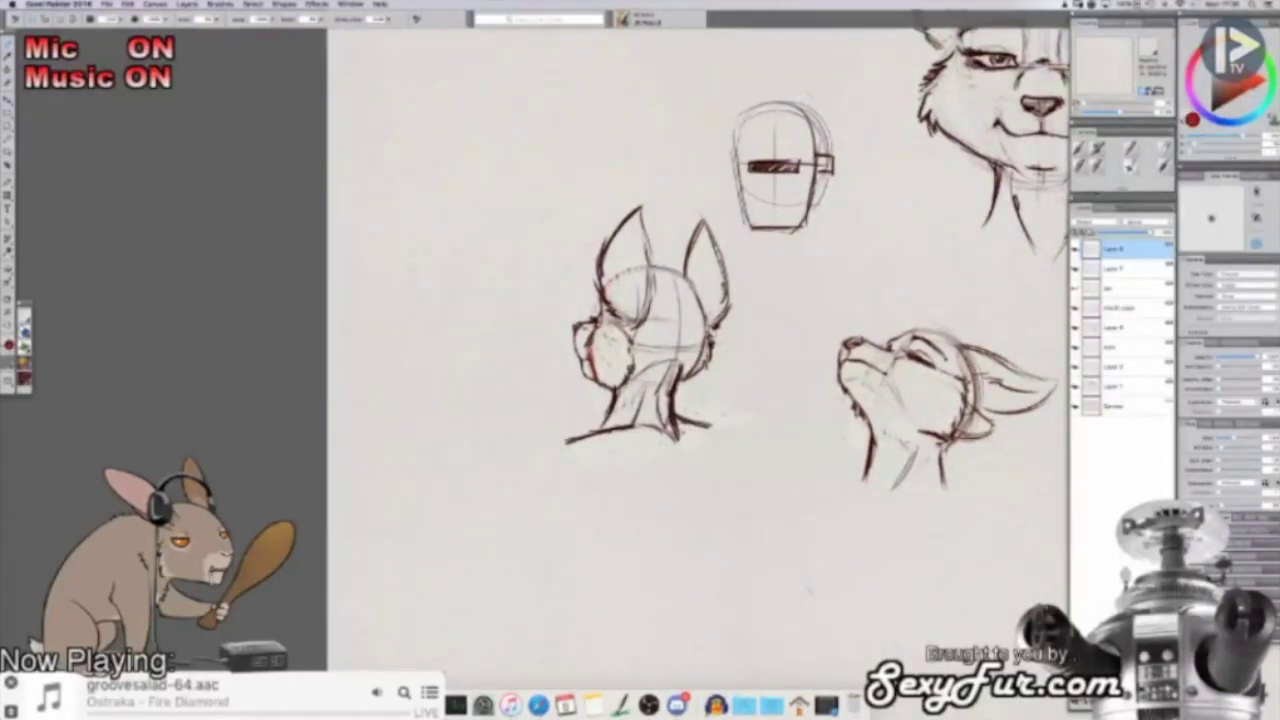
mouse_move(645, 322)
left_mouse_down()
mouse_move(638, 342)
mouse_move(653, 369)
mouse_move(698, 358)
mouse_move(704, 322)
mouse_move(656, 270)
mouse_move(692, 316)
mouse_move(640, 334)
mouse_move(700, 350)
mouse_move(672, 368)
left_mouse_up()
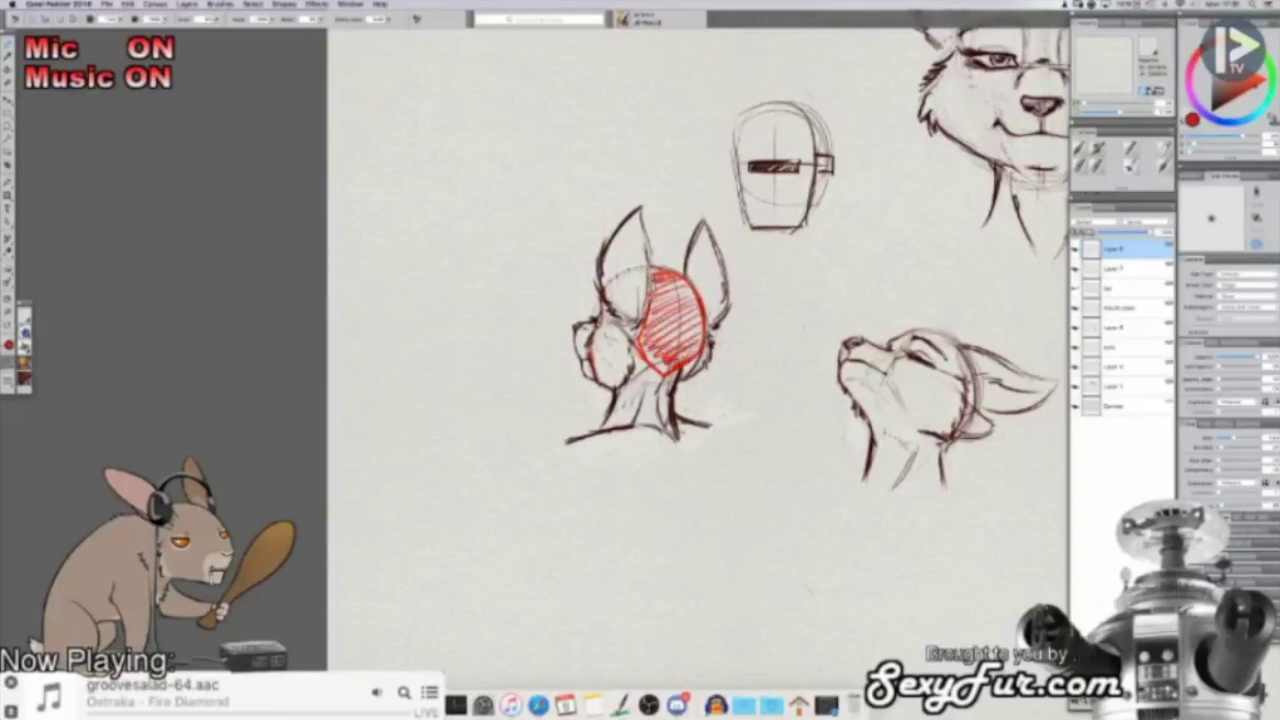
Step: Add red strokes fanning outward around the turned-away head's skull and cheek, and save the drawing
mouse_move(610, 305)
left_mouse_down()
mouse_move(602, 322)
mouse_move(558, 281)
left_mouse_up()
mouse_move(598, 287)
left_mouse_down()
mouse_move(566, 265)
mouse_move(655, 228)
left_mouse_up()
left_click_drag(668, 266, 668, 241)
left_click_drag(704, 292, 738, 318)
left_click_drag(714, 332, 732, 346)
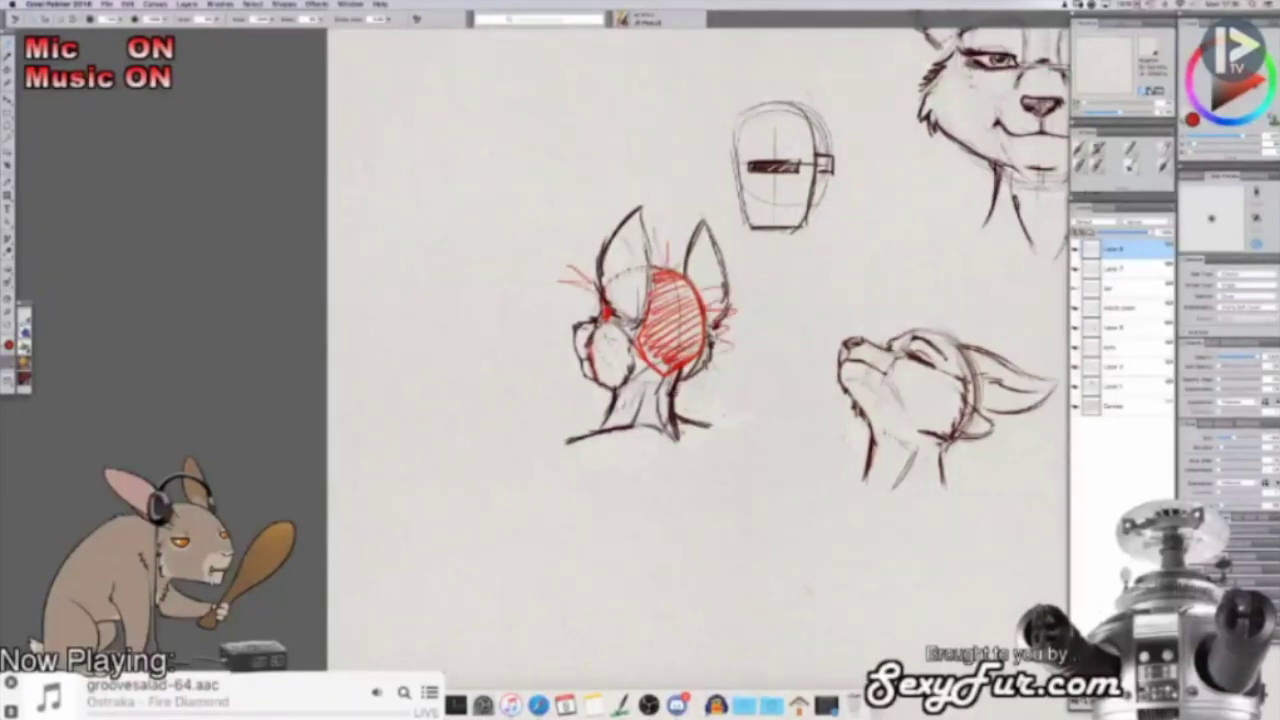
mouse_move(814, 320)
left_mouse_down()
mouse_move(618, 358)
mouse_move(685, 305)
left_mouse_up()
key("super+s")
key("super+0")
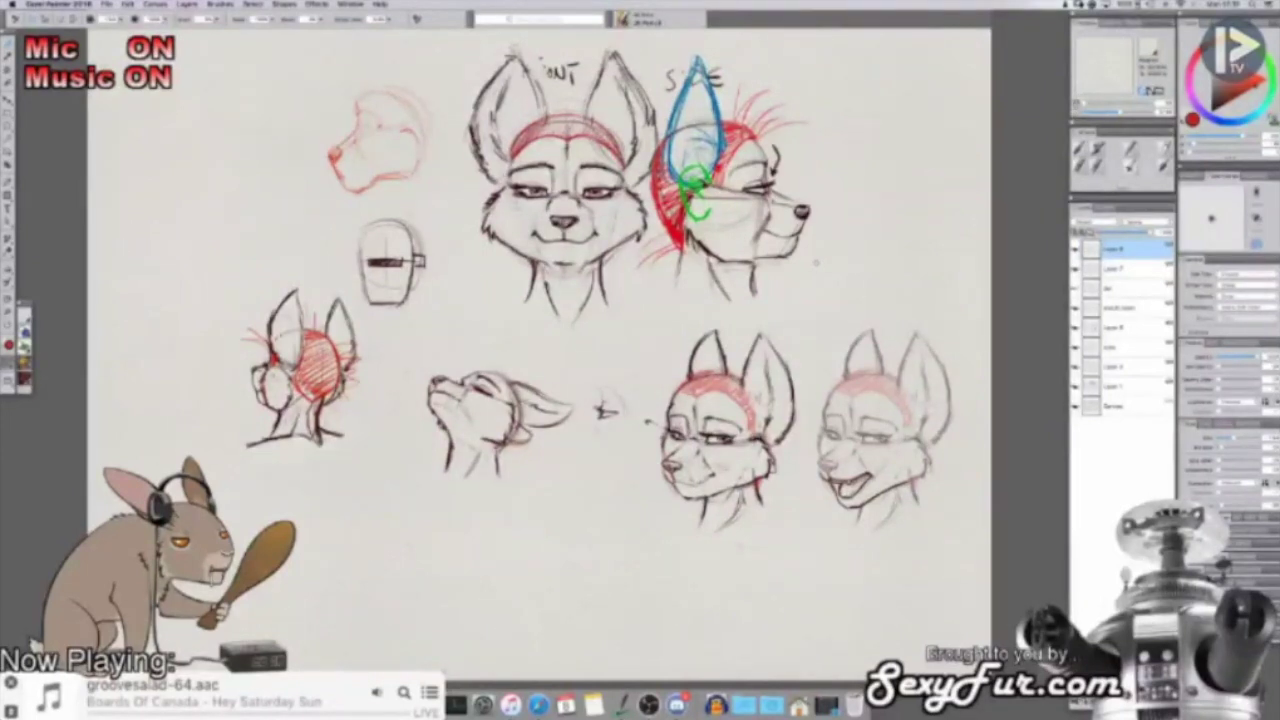
Step: Sketch a new construction circle in black below the upward-looking head and divide it with a vertical and a horizontal guideline
left_click(1220, 103)
left_click_drag(522, 487, 612, 336)
key("super+plus")
left_click_drag(695, 349, 671, 340)
mouse_move(630, 400)
left_mouse_down()
mouse_move(595, 345)
mouse_move(668, 305)
mouse_move(700, 350)
mouse_move(648, 408)
left_mouse_up()
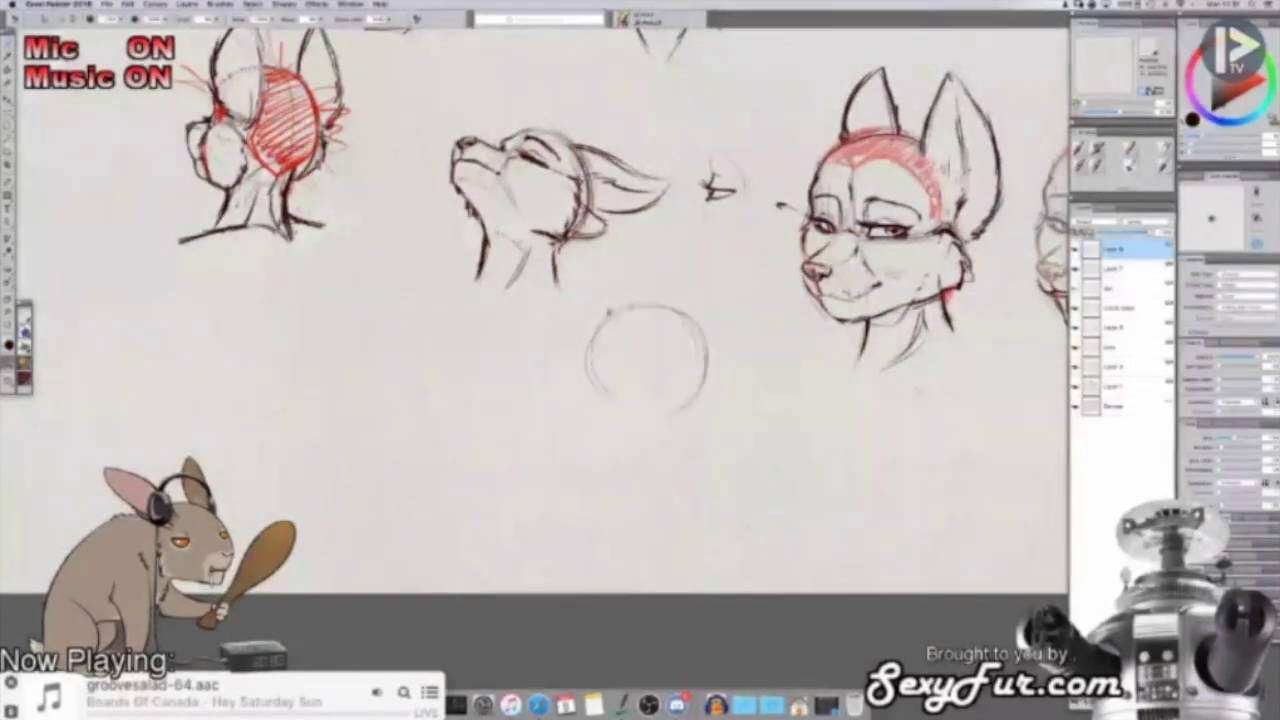
mouse_move(581, 354)
left_mouse_down()
mouse_move(642, 423)
mouse_move(665, 427)
mouse_move(688, 416)
mouse_move(710, 347)
left_mouse_up()
mouse_move(702, 396)
left_mouse_down()
mouse_move(647, 393)
mouse_move(644, 381)
mouse_move(648, 414)
left_mouse_up()
left_click_drag(585, 371, 704, 372)
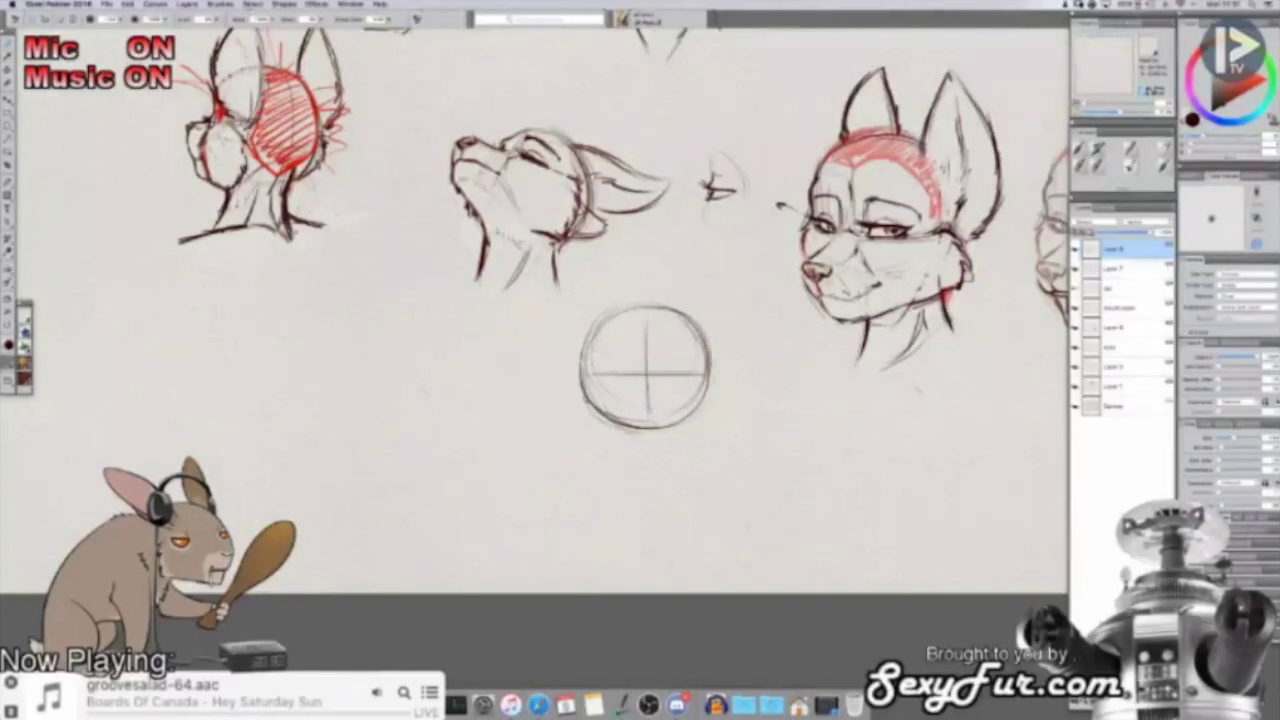
Step: Sketch curved cheek outlines hugging the lower half of the new circle on both sides
left_click_drag(710, 451, 698, 469)
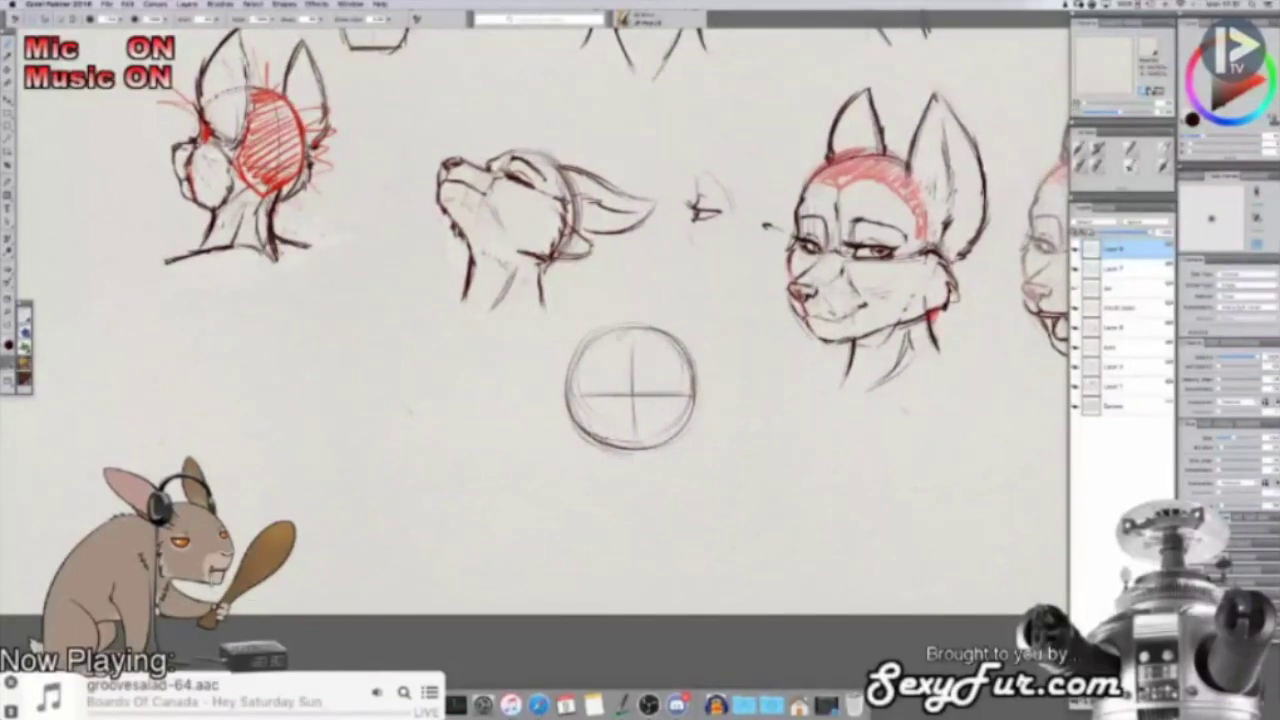
left_click_drag(636, 478, 616, 445)
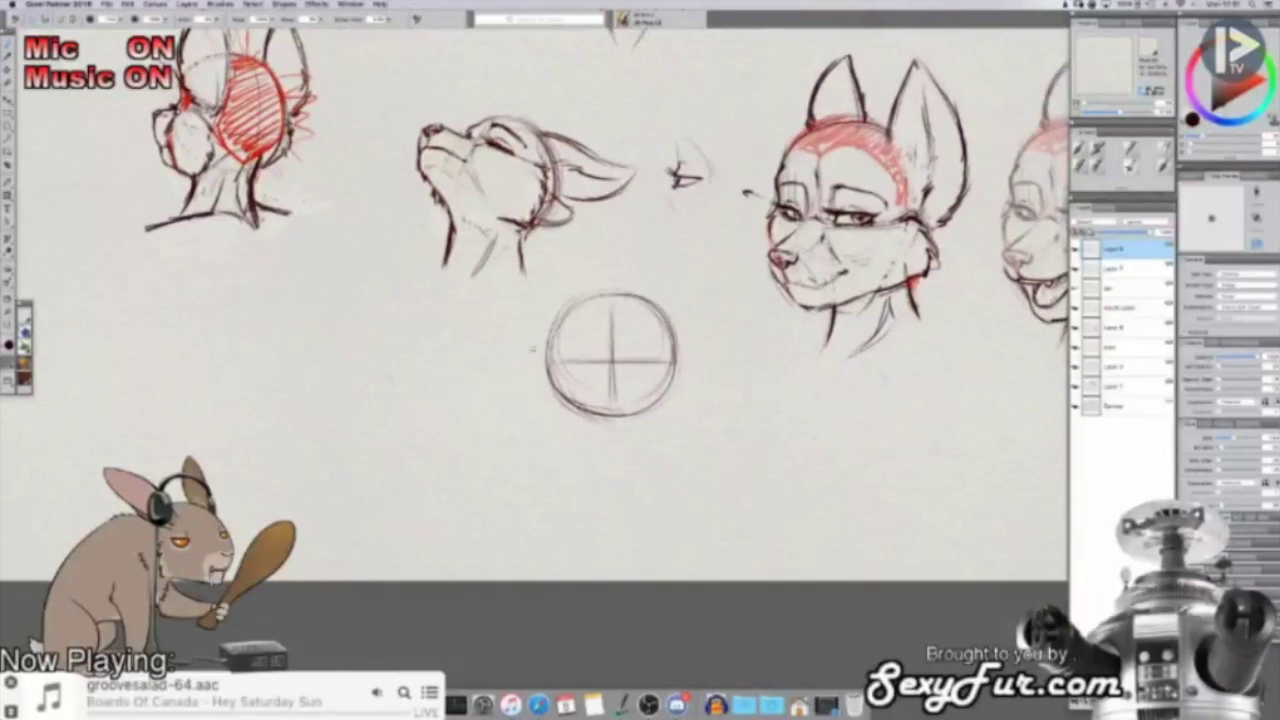
left_click_drag(545, 350, 529, 360)
left_click_drag(686, 349, 693, 357)
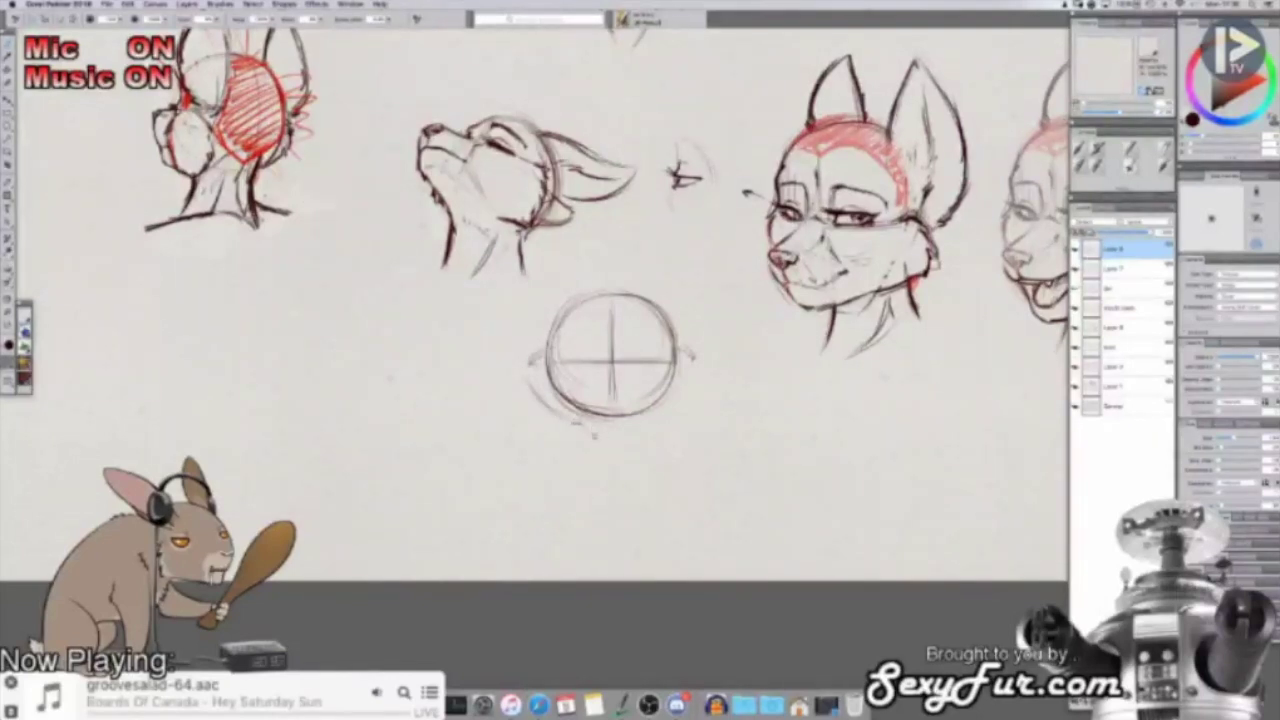
left_click_drag(696, 362, 664, 418)
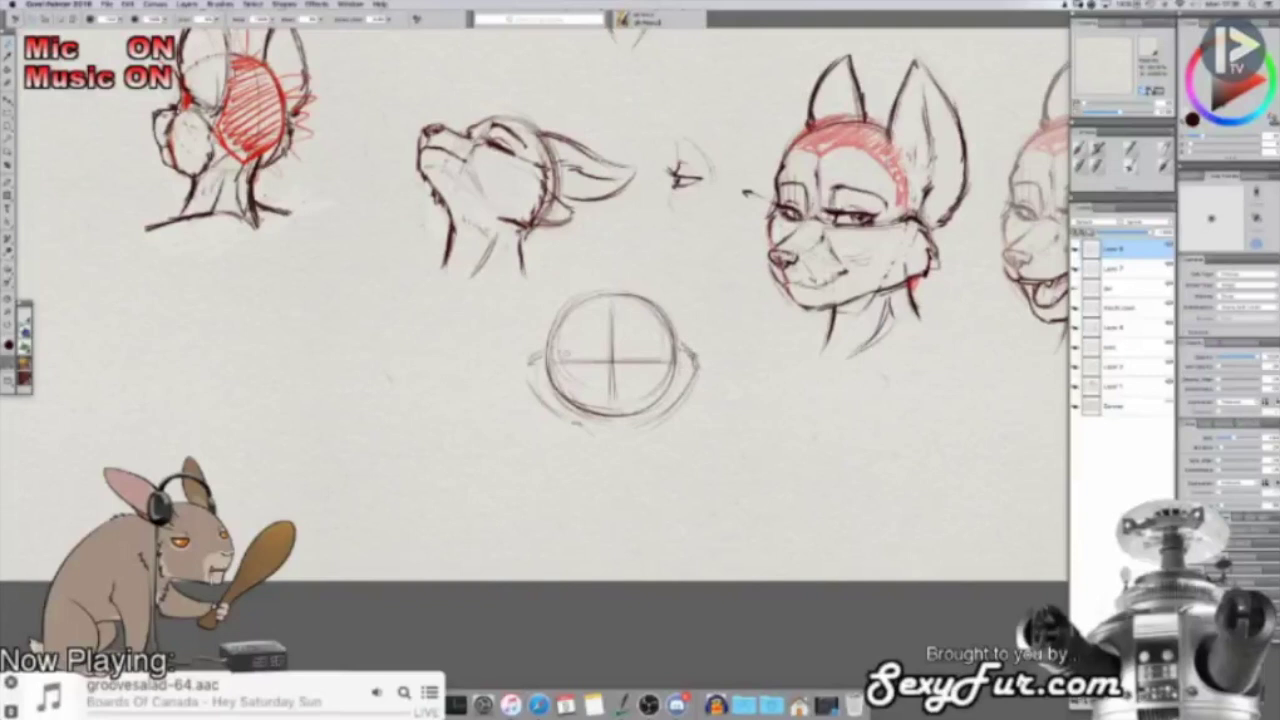
left_click_drag(545, 347, 534, 357)
left_click_drag(679, 346, 695, 353)
Step: Draw a tapered muzzle with a dark nose tip below the circle and mark the brow line along its lower edge
mouse_move(580, 423)
left_mouse_down()
mouse_move(602, 470)
mouse_move(636, 469)
mouse_move(654, 424)
mouse_move(640, 470)
left_mouse_up()
left_click_drag(655, 418, 642, 466)
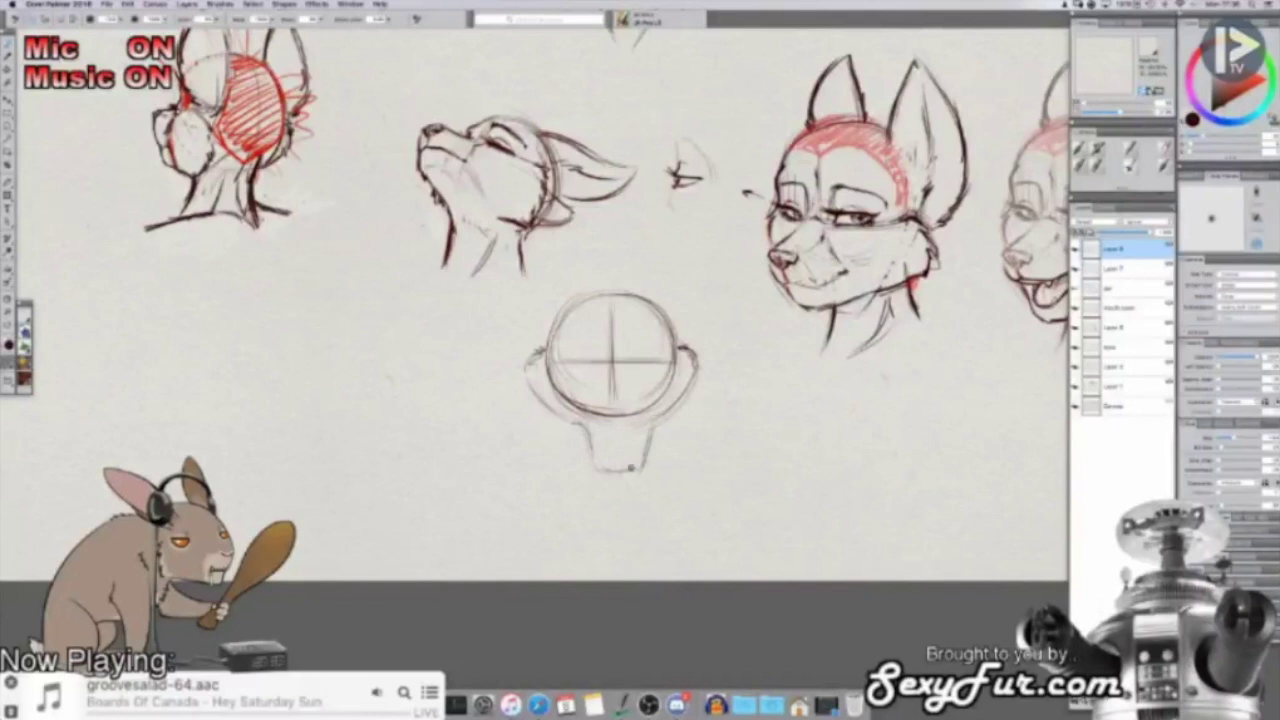
left_click_drag(580, 428, 605, 471)
left_click_drag(603, 465, 607, 478)
mouse_move(646, 459)
left_mouse_down()
mouse_move(632, 473)
mouse_move(645, 464)
left_mouse_up()
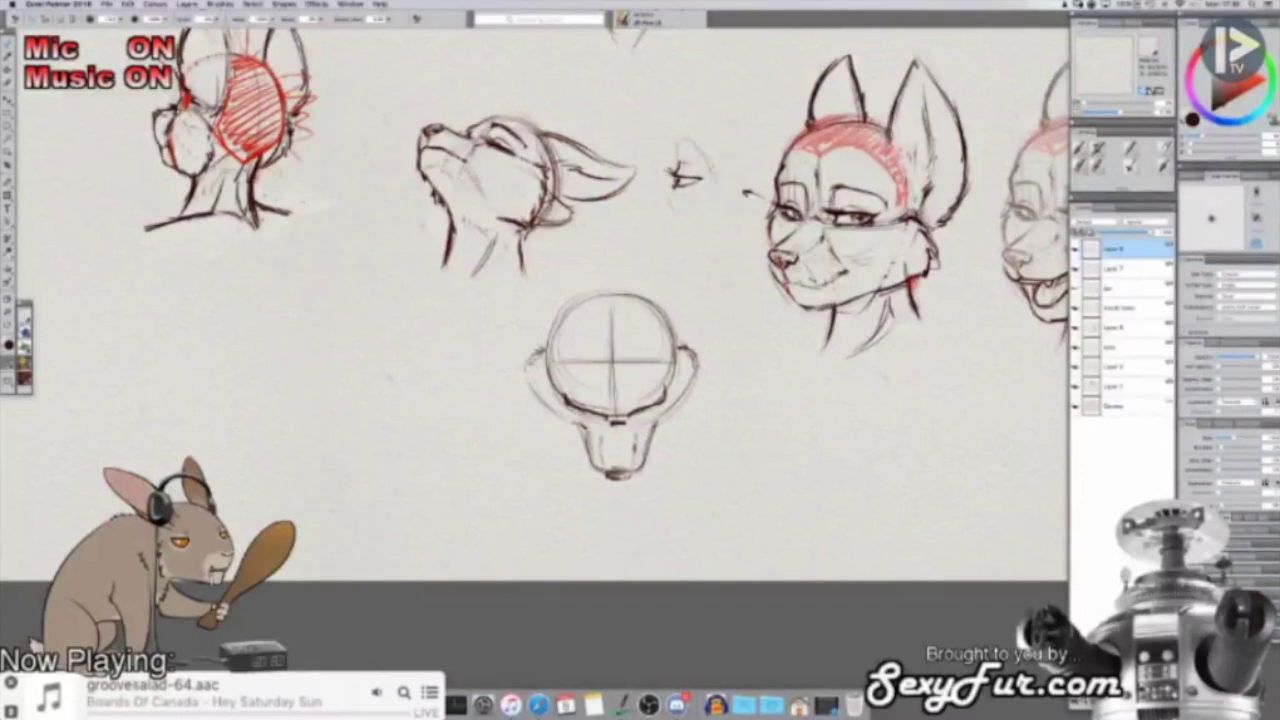
Step: Draw a triangular plane on the three-quarter head's forehead and a matching one above the new head's muzzle
key("shift+x")
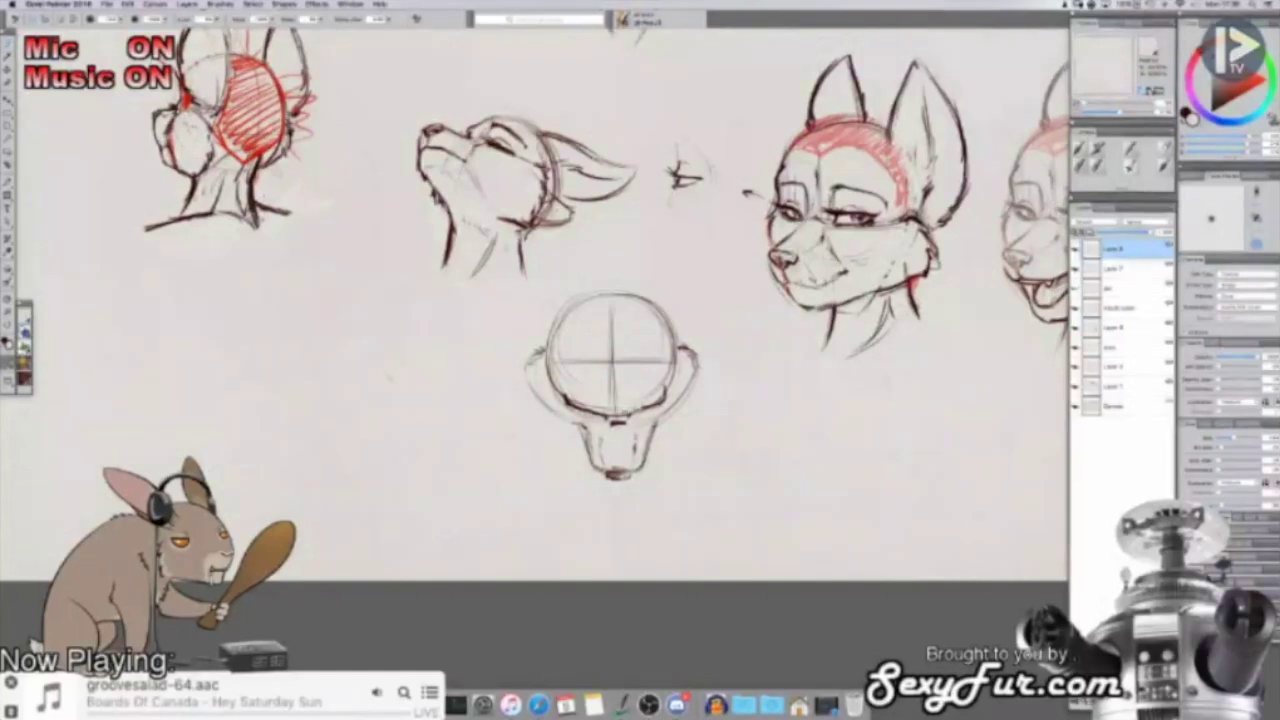
key("shift+x")
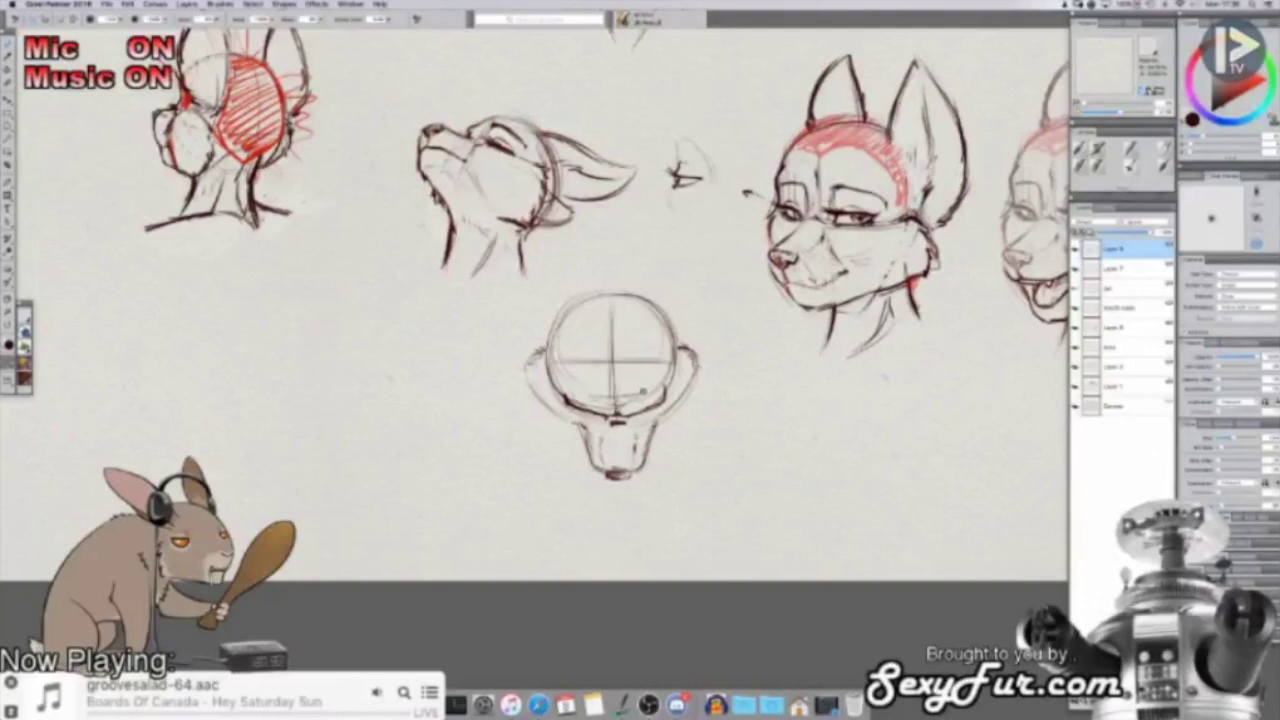
mouse_move(805, 180)
left_mouse_down()
mouse_move(854, 166)
mouse_move(818, 182)
mouse_move(822, 167)
mouse_move(834, 171)
mouse_move(822, 178)
left_mouse_up()
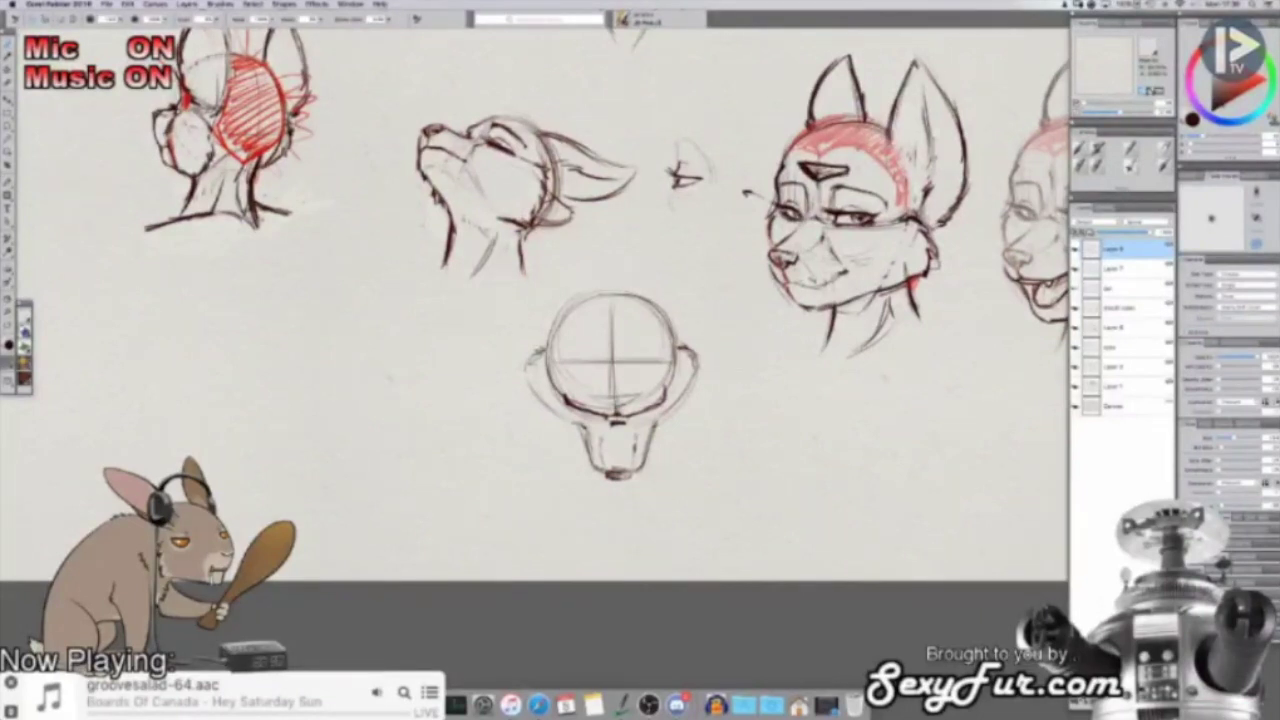
scroll(535, 310, "down", 3)
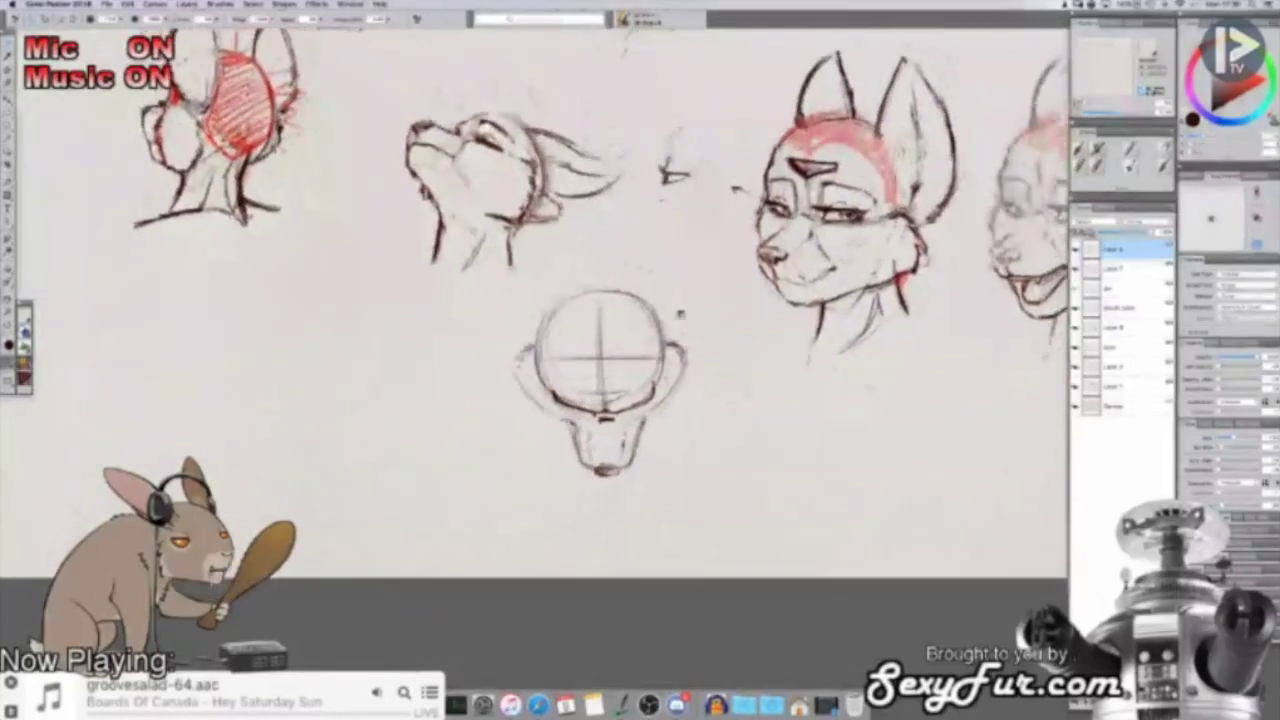
mouse_move(584, 354)
left_mouse_down()
mouse_move(609, 367)
mouse_move(632, 354)
mouse_move(567, 360)
left_mouse_up()
key("shift+s")
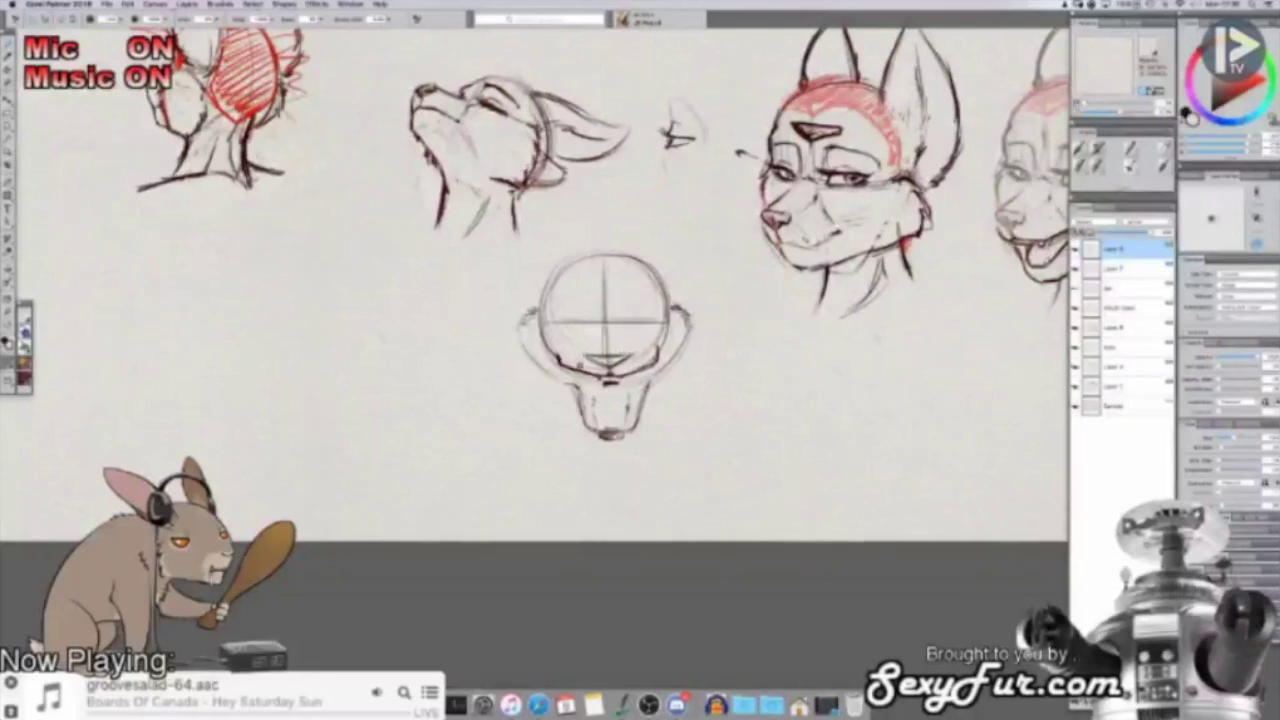
Step: Lighten the new head's rough cheek curves and redraw both cheeks with jagged fur tufts
key("shift+x")
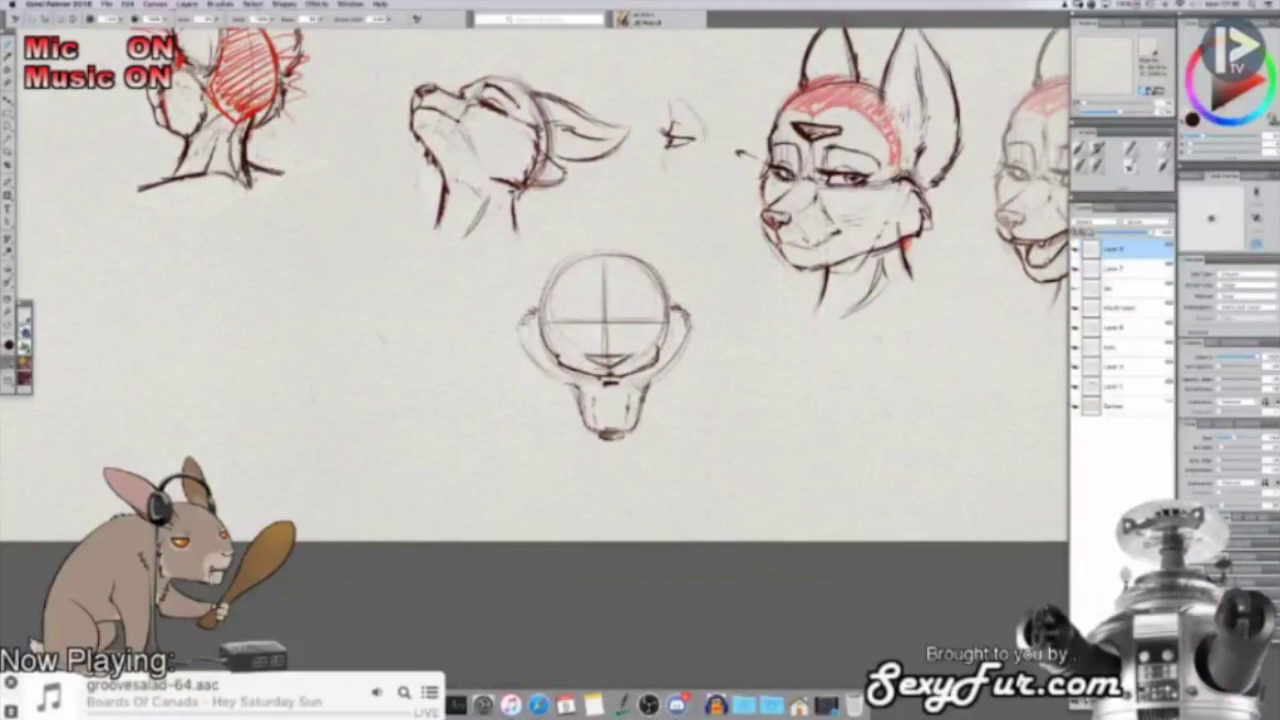
key("shift+x")
key("shift+x")
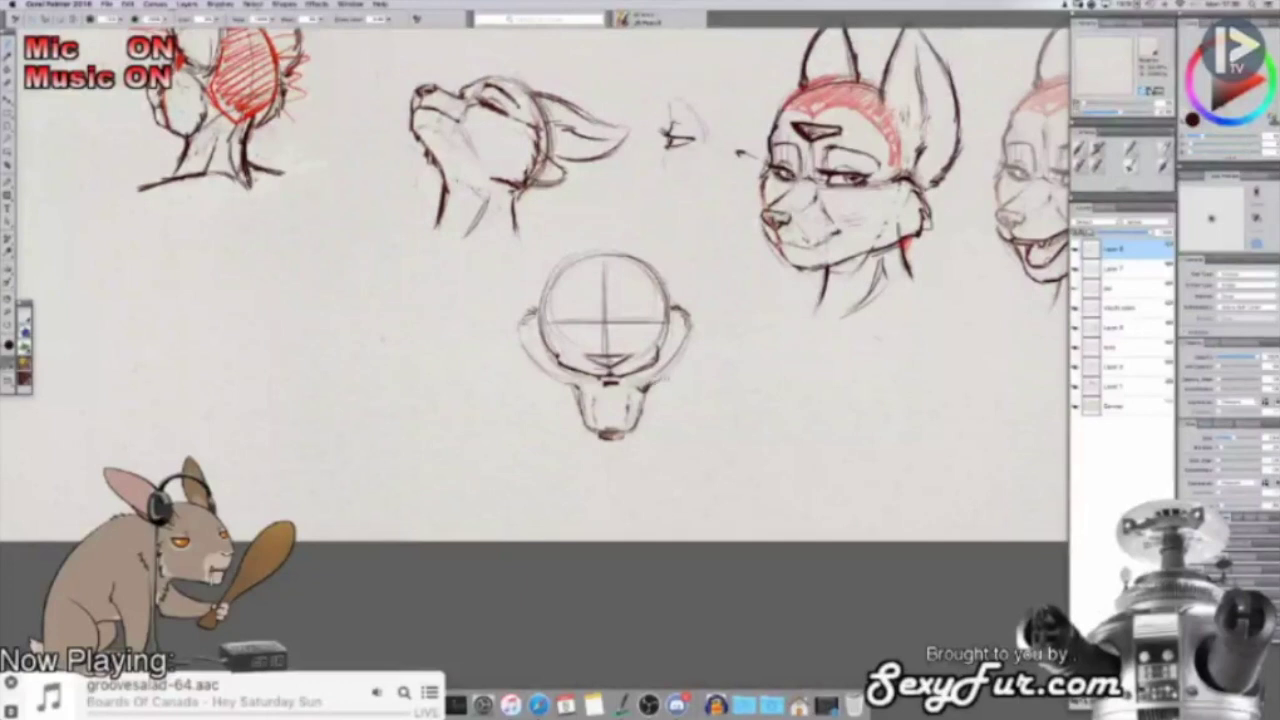
mouse_move(645, 388)
left_mouse_down()
mouse_move(690, 338)
mouse_move(678, 310)
mouse_move(699, 326)
mouse_move(680, 362)
left_mouse_up()
key("shift+x")
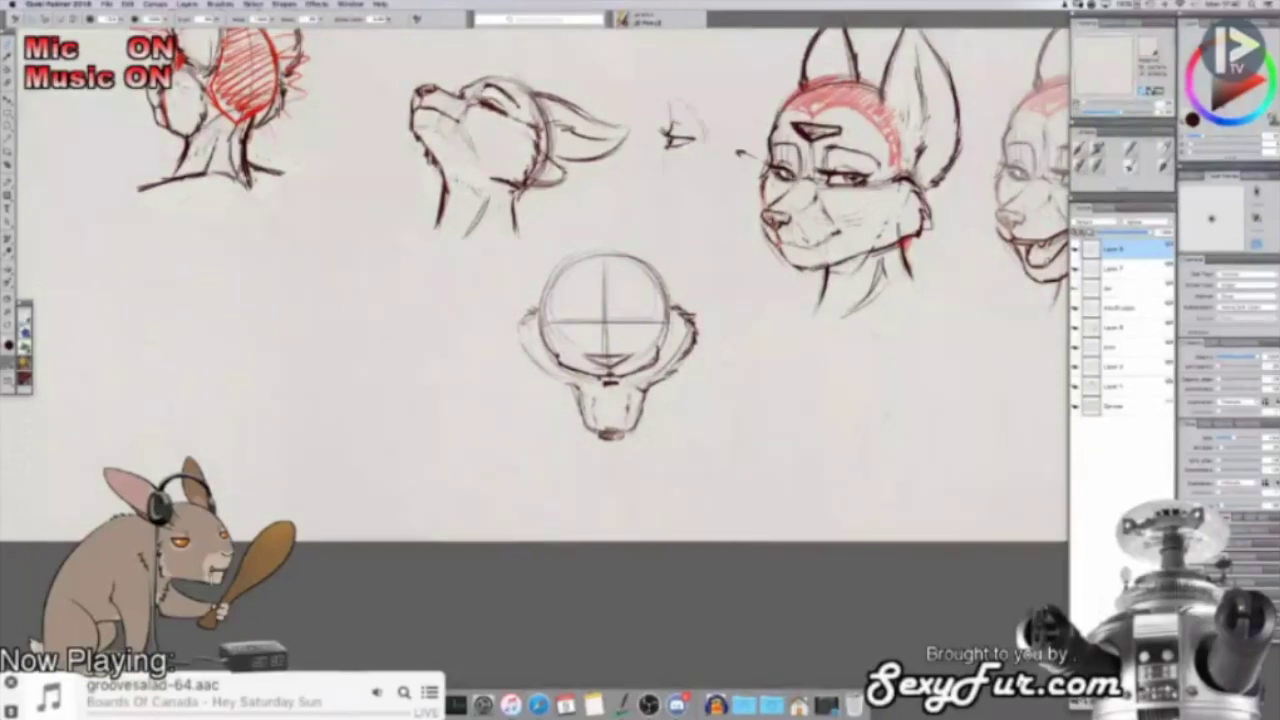
mouse_move(552, 376)
left_mouse_down()
mouse_move(579, 385)
mouse_move(531, 360)
mouse_move(516, 315)
mouse_move(516, 354)
left_mouse_up()
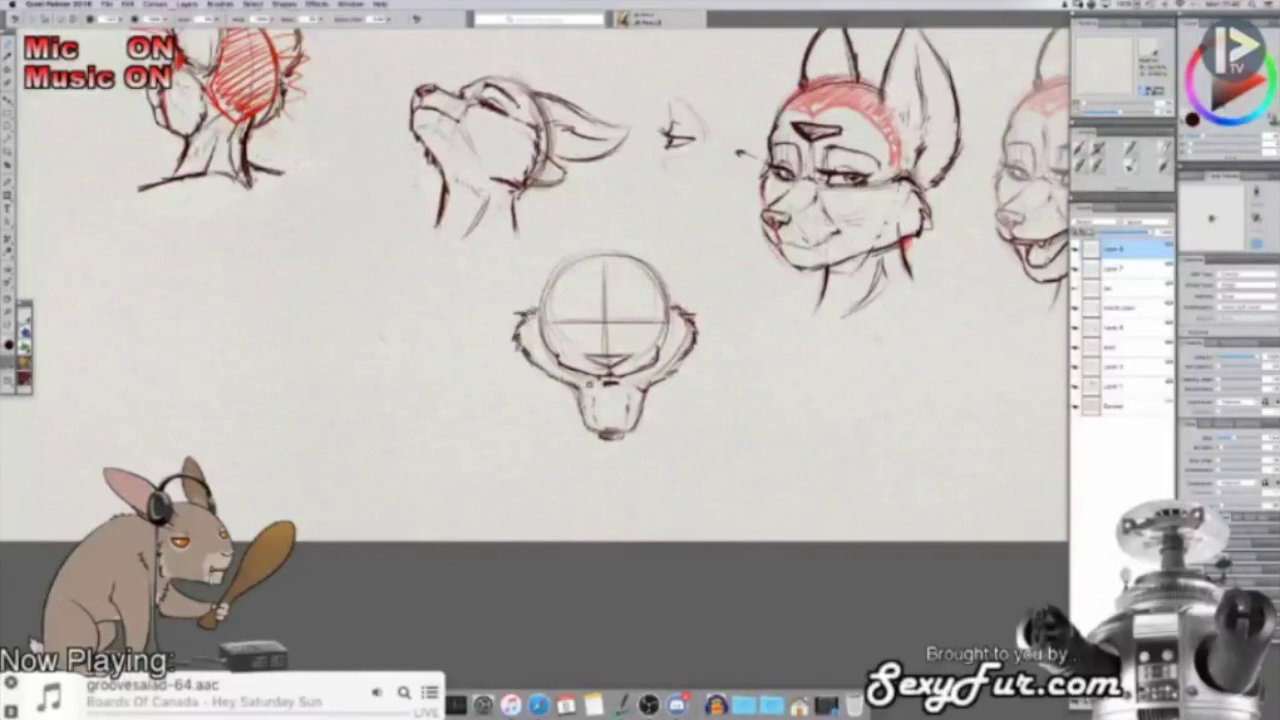
Step: Firm up the new head's muzzle outline and draw dark slanted eyes beneath the brow on both sides
mouse_move(579, 400)
left_mouse_down()
mouse_move(589, 428)
mouse_move(623, 438)
left_mouse_up()
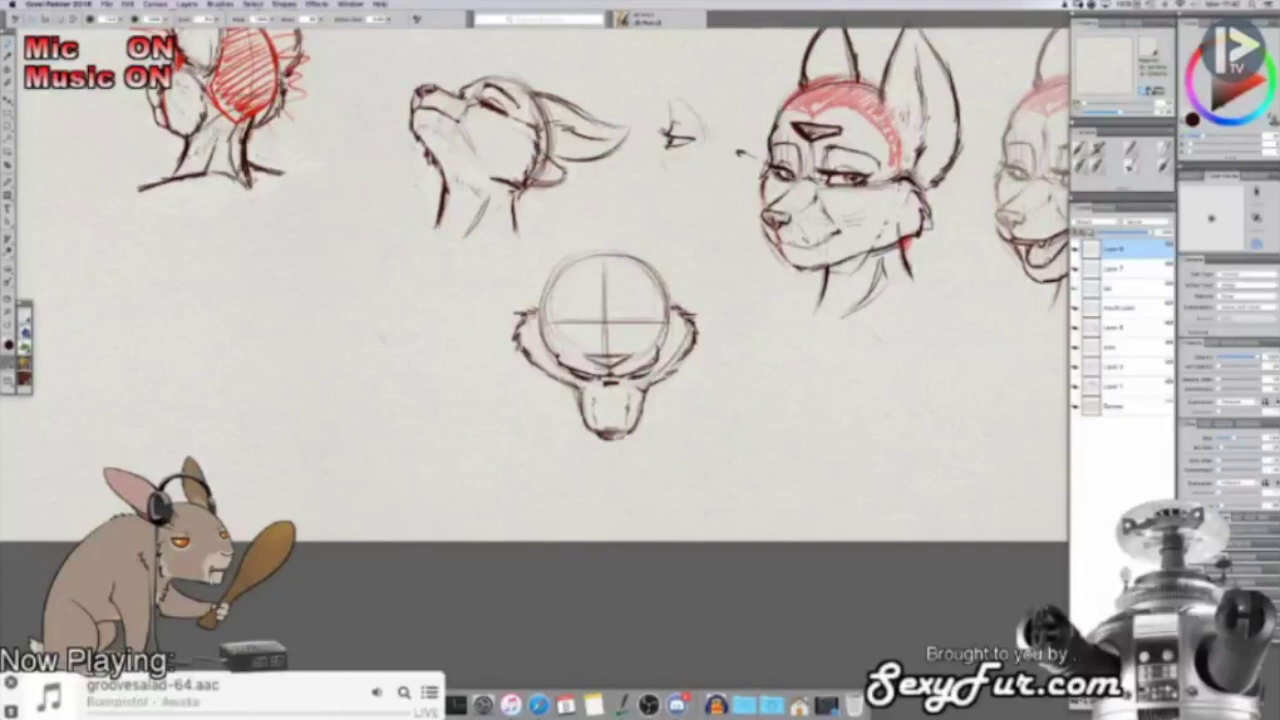
key("super+plus")
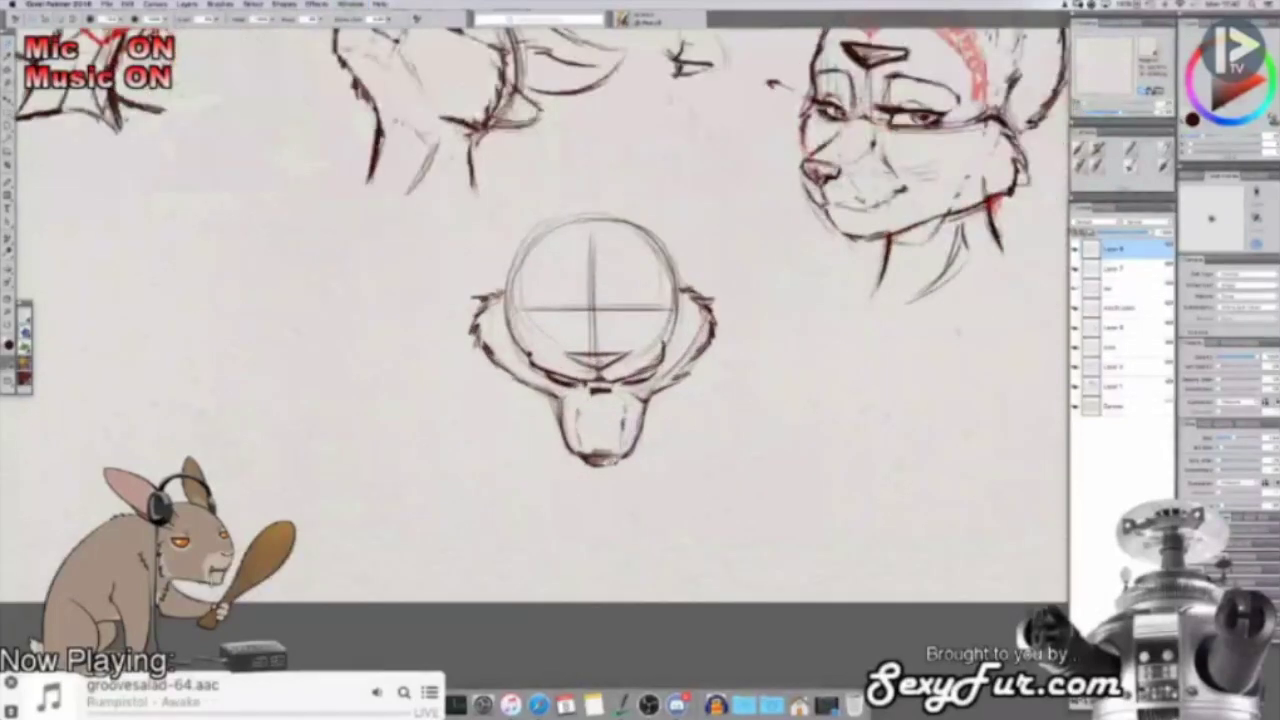
key("shift+x")
left_click_drag(558, 378, 581, 383)
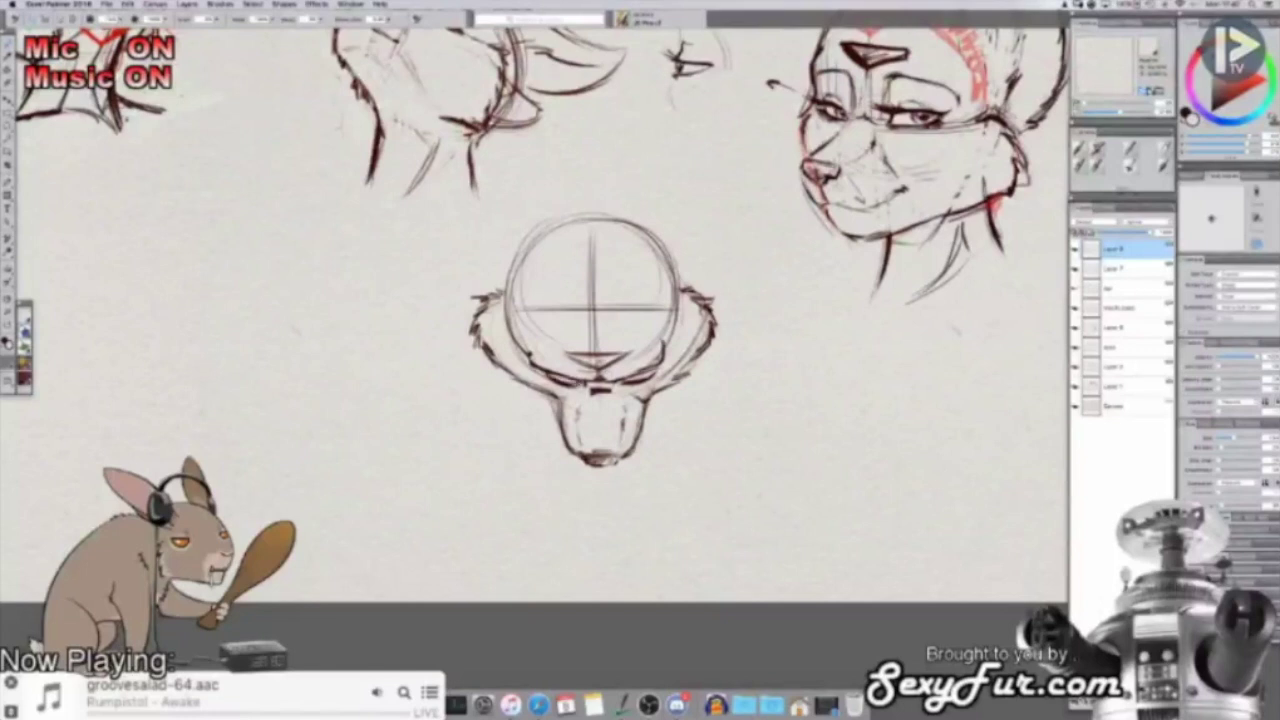
key("shift+s")
left_click_drag(562, 389, 535, 372)
mouse_move(618, 383)
left_mouse_down()
mouse_move(640, 393)
mouse_move(667, 369)
left_mouse_up()
left_click_drag(546, 382, 532, 366)
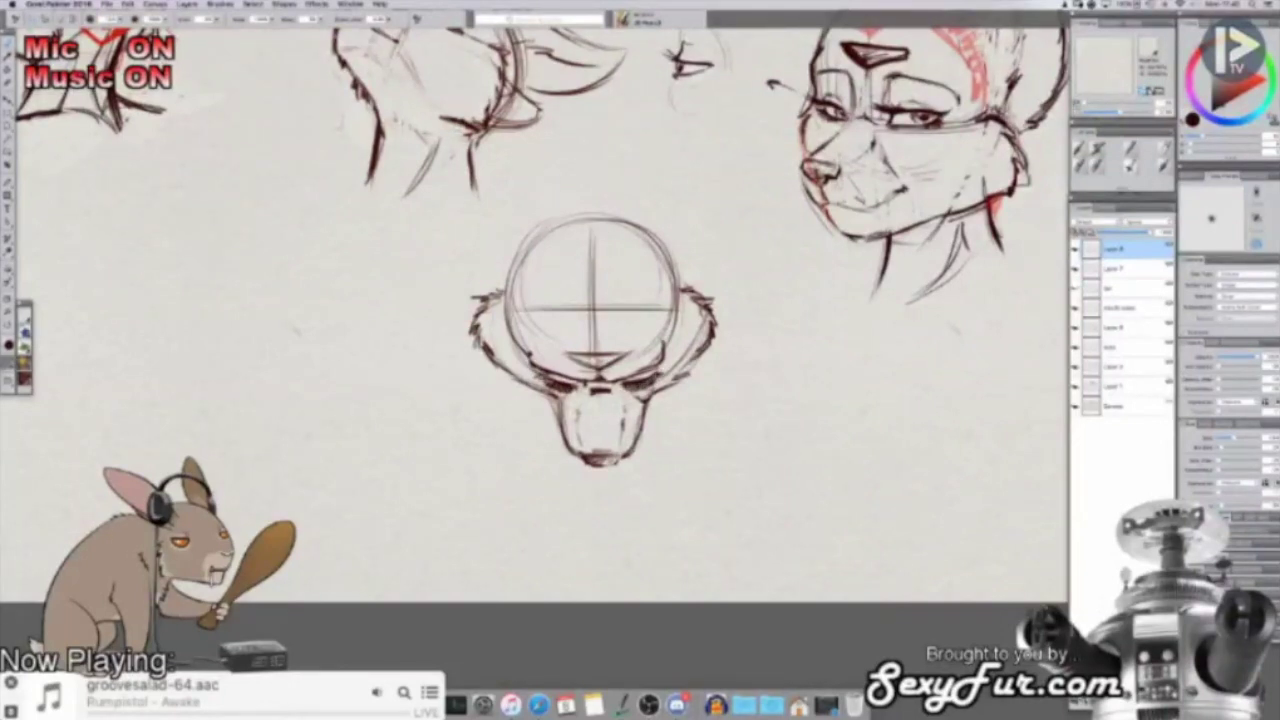
Step: Touch up the bridge of the muzzle between the eyes and clean up the surrounding lines
left_click_drag(578, 397, 596, 384)
key("shift+x")
key("shift+s")
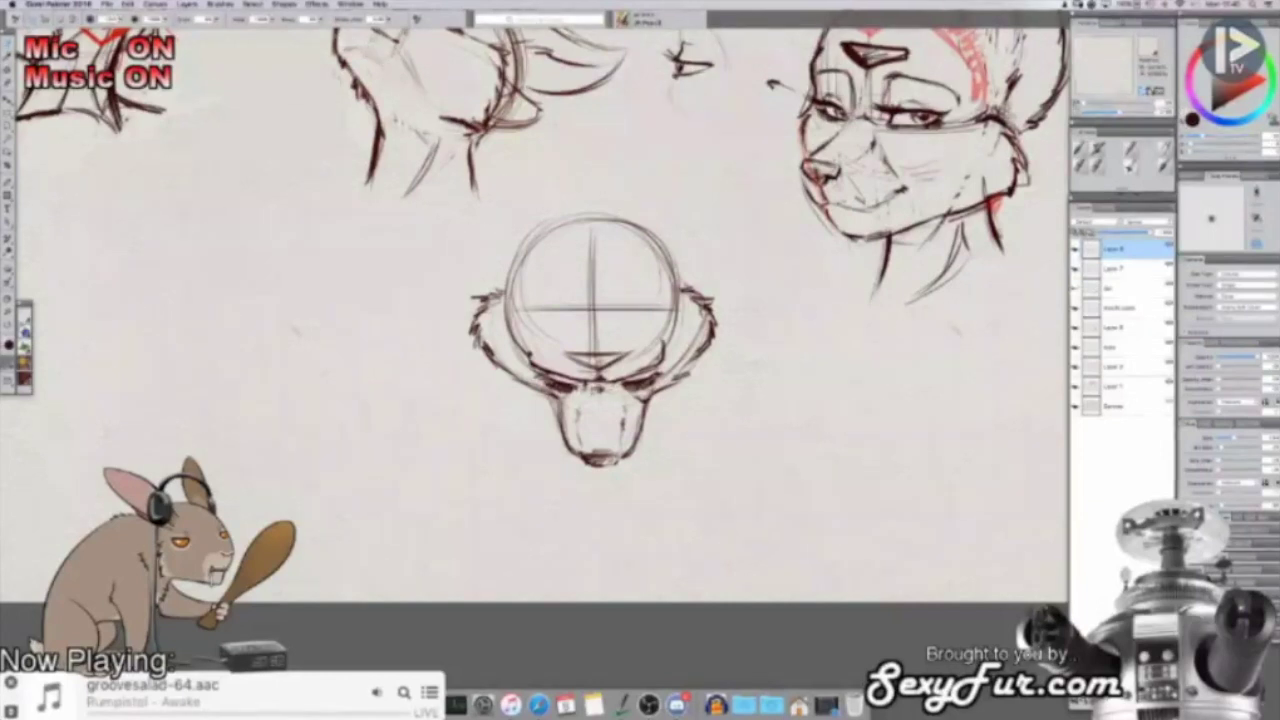
key("shift+s")
key("shift+s")
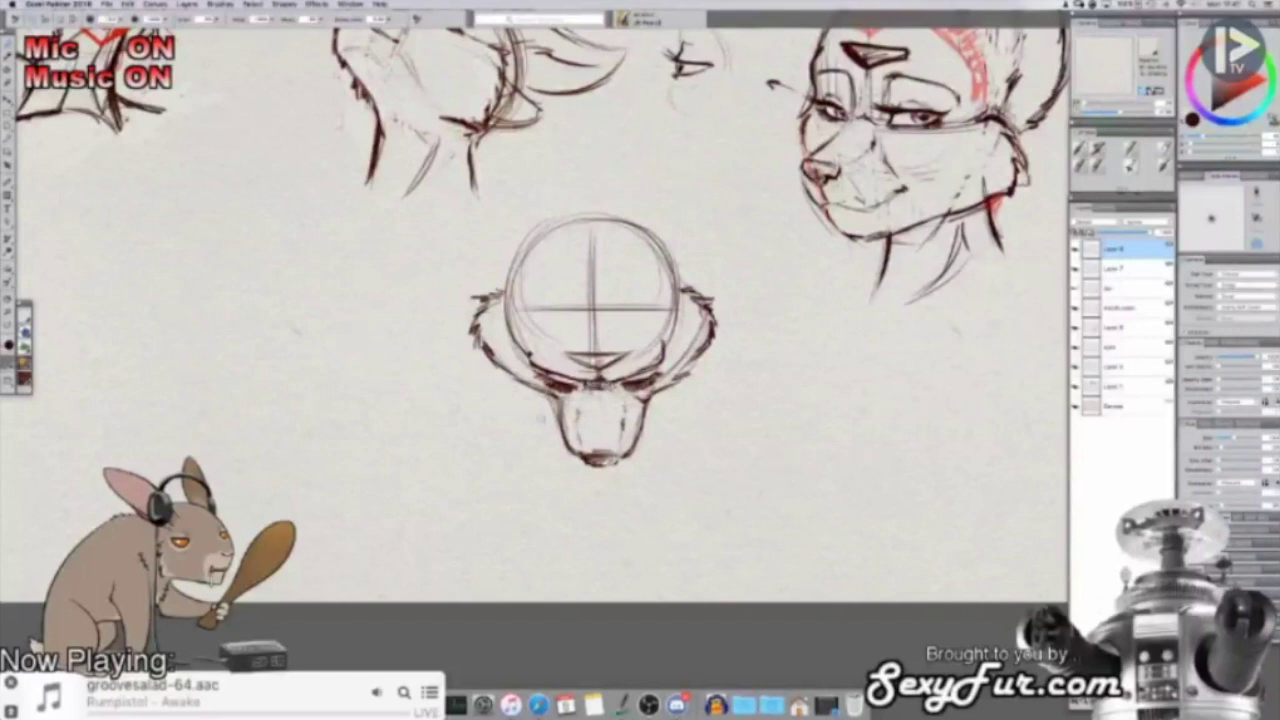
Step: Draw two tall pointed ears rising from the sides of the circle, with their bases curving over the skull
mouse_move(515, 279)
left_mouse_down()
mouse_move(609, 235)
mouse_move(648, 240)
left_mouse_up()
mouse_move(602, 233)
left_mouse_down()
mouse_move(664, 305)
mouse_move(689, 254)
mouse_move(653, 336)
left_mouse_up()
mouse_move(590, 282)
left_mouse_down()
mouse_move(592, 258)
mouse_move(648, 218)
mouse_move(675, 262)
left_mouse_up()
left_click_drag(652, 216, 660, 355)
mouse_move(660, 238)
left_mouse_down()
mouse_move(648, 365)
mouse_move(598, 258)
mouse_move(588, 288)
mouse_move(611, 350)
left_mouse_up()
mouse_move(534, 264)
left_mouse_down()
mouse_move(522, 312)
mouse_move(522, 242)
mouse_move(524, 264)
left_mouse_up()
Step: Erase the rounded tip of the ear nearest the upward-looking head and redraw it with jagged fur tufts
mouse_move(490, 222)
left_mouse_down()
mouse_move(452, 352)
mouse_move(452, 312)
mouse_move(518, 278)
mouse_move(464, 332)
mouse_move(508, 276)
mouse_move(502, 240)
mouse_move(458, 280)
left_mouse_up()
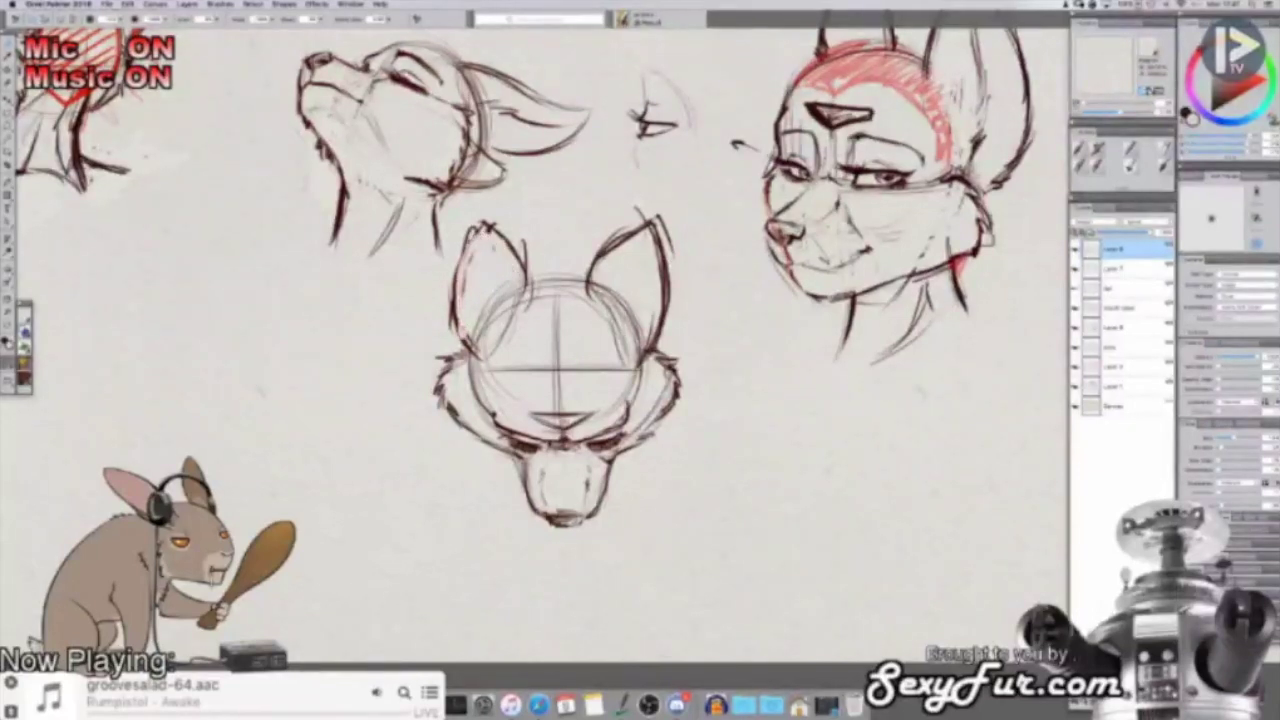
left_click_drag(468, 232, 454, 280)
mouse_move(466, 234)
left_mouse_down()
mouse_move(452, 302)
mouse_move(464, 252)
left_mouse_up()
left_click_drag(473, 213, 487, 238)
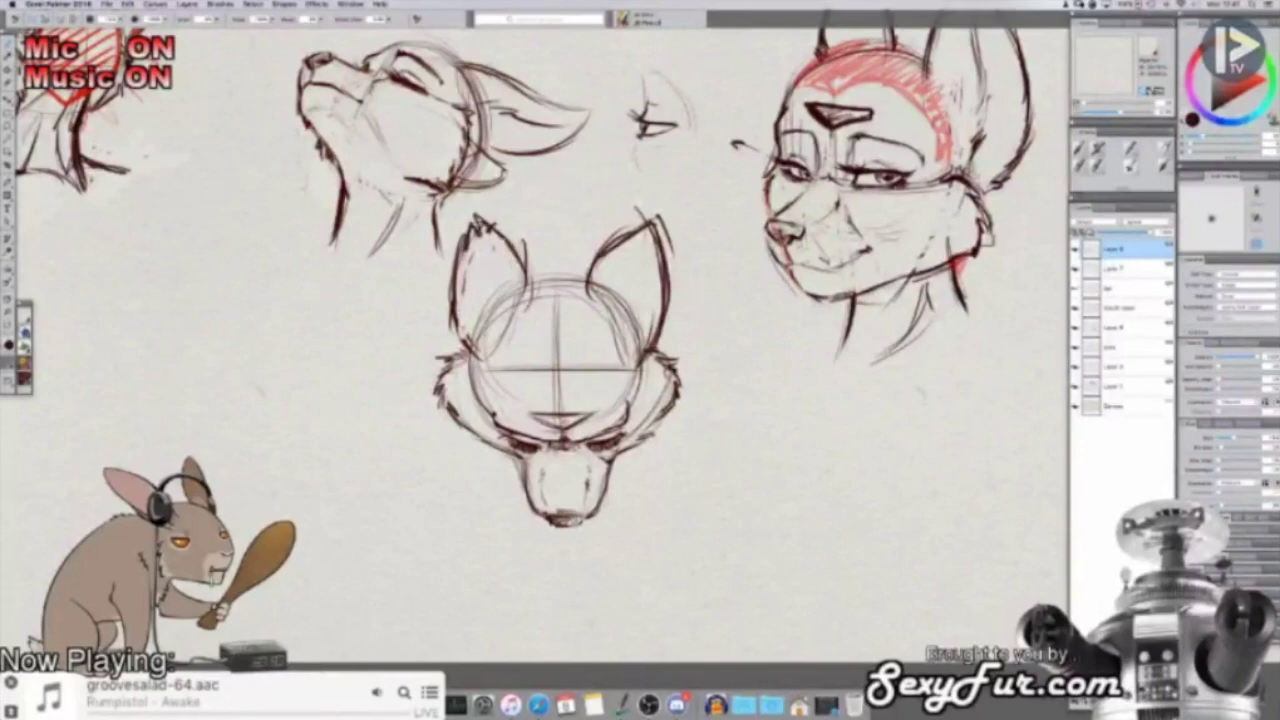
Step: Strengthen the lines where the cheeks meet the muzzle beside the eyes
scroll(560, 350, "down", 3)
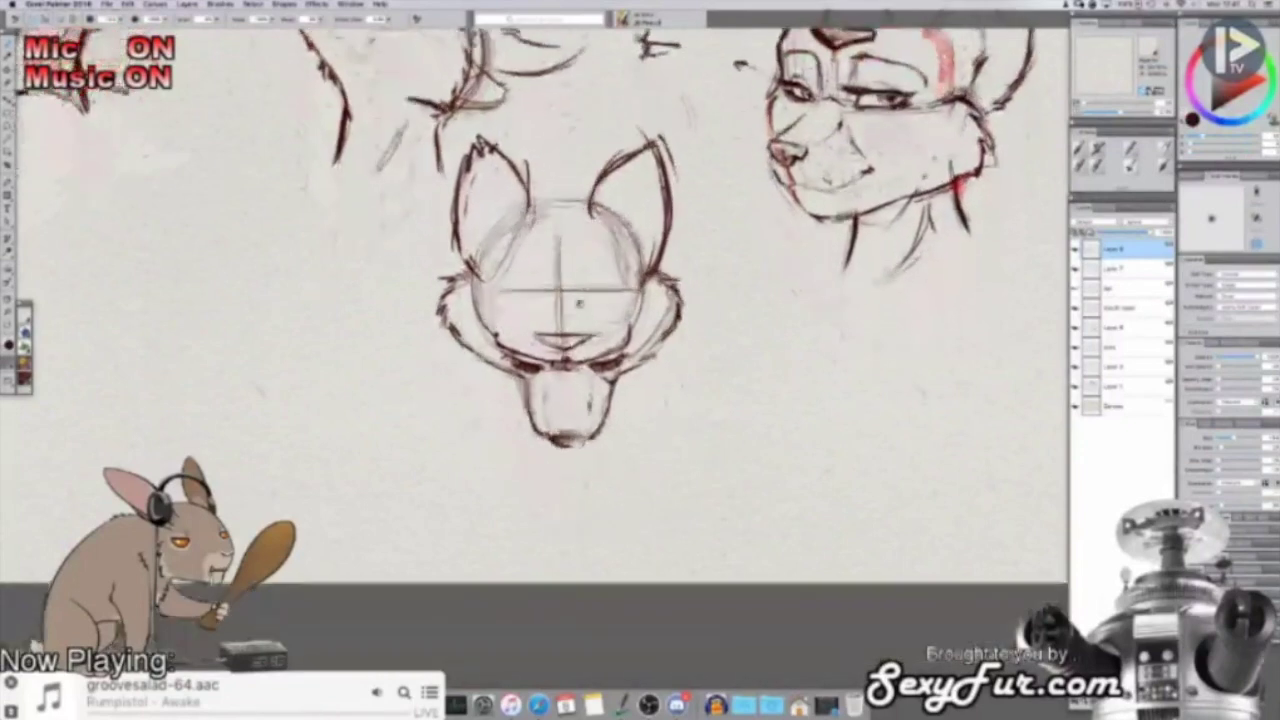
left_click_drag(514, 367, 525, 388)
left_click_drag(646, 345, 625, 355)
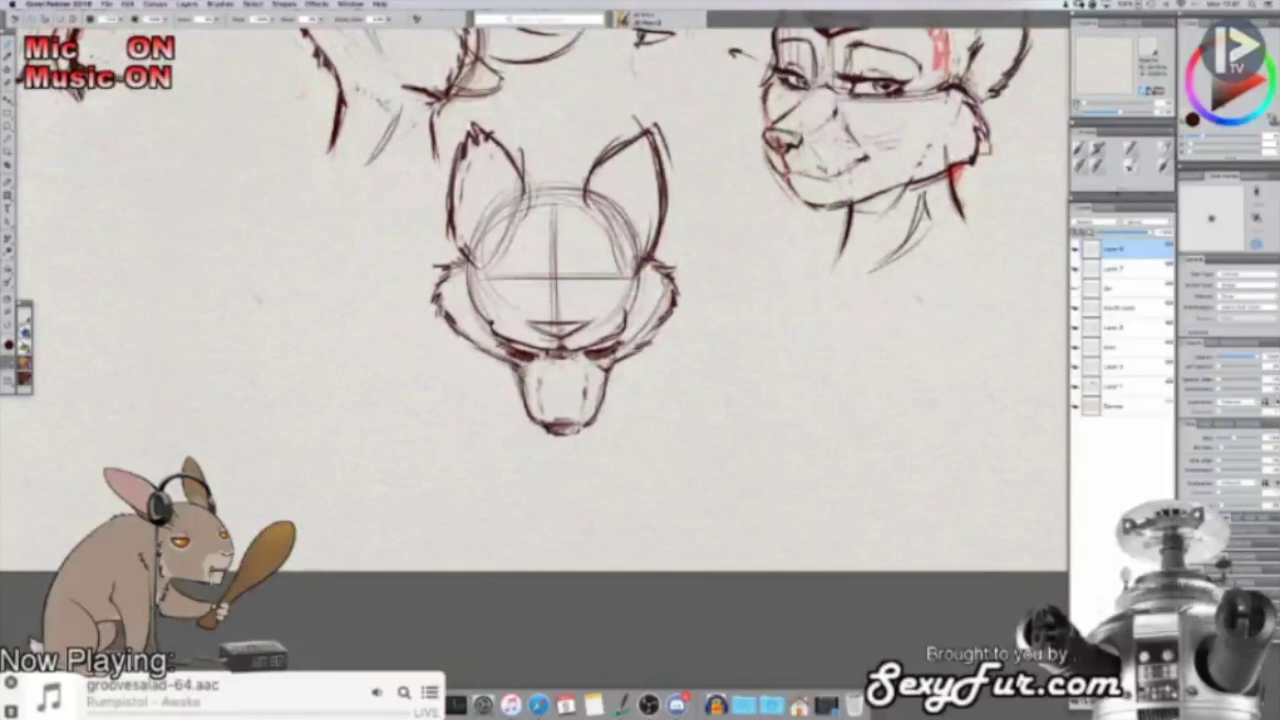
Step: Strengthen the cheek and brow lines of the downward-tilted head and touch up its muzzle
left_click_drag(480, 348, 512, 370)
mouse_move(648, 350)
left_mouse_down()
mouse_move(592, 396)
mouse_move(592, 346)
left_mouse_up()
left_click_drag(548, 403, 567, 408)
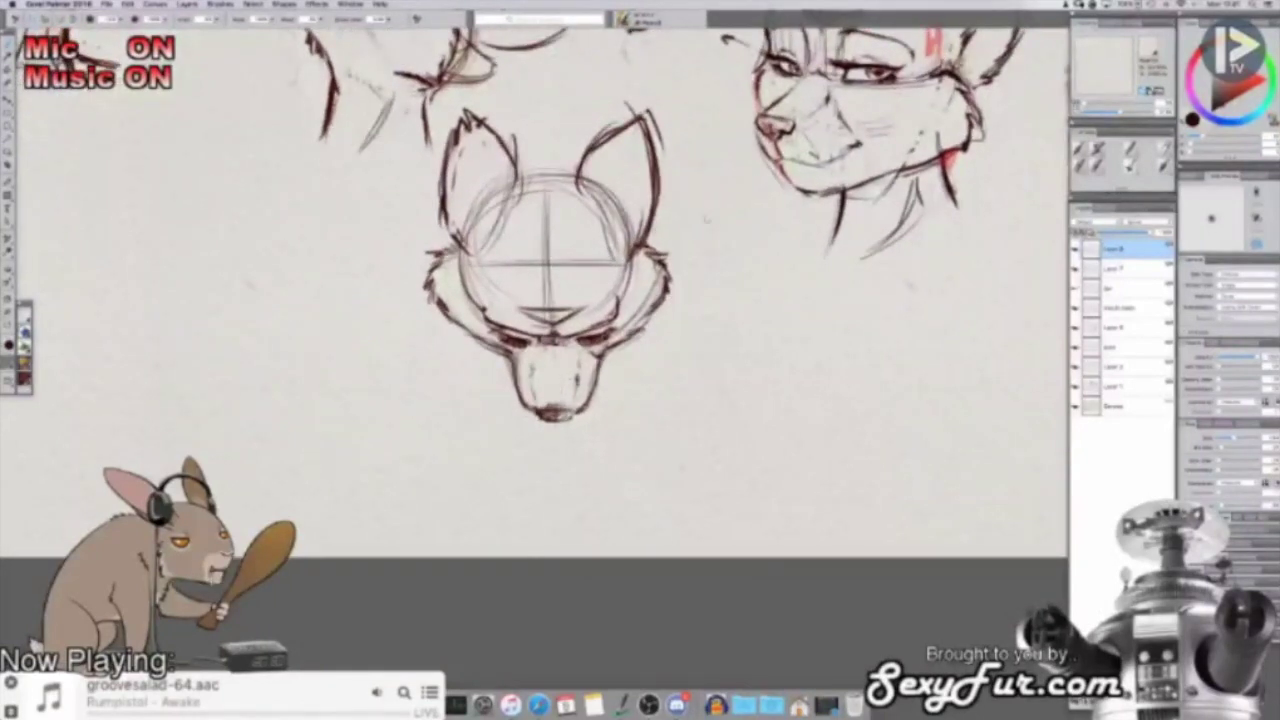
Step: Hatch the area between the ears of the downward-tilted head in red with points at the temples, and save the file
left_click_drag(727, 230, 768, 271)
key("super+minus")
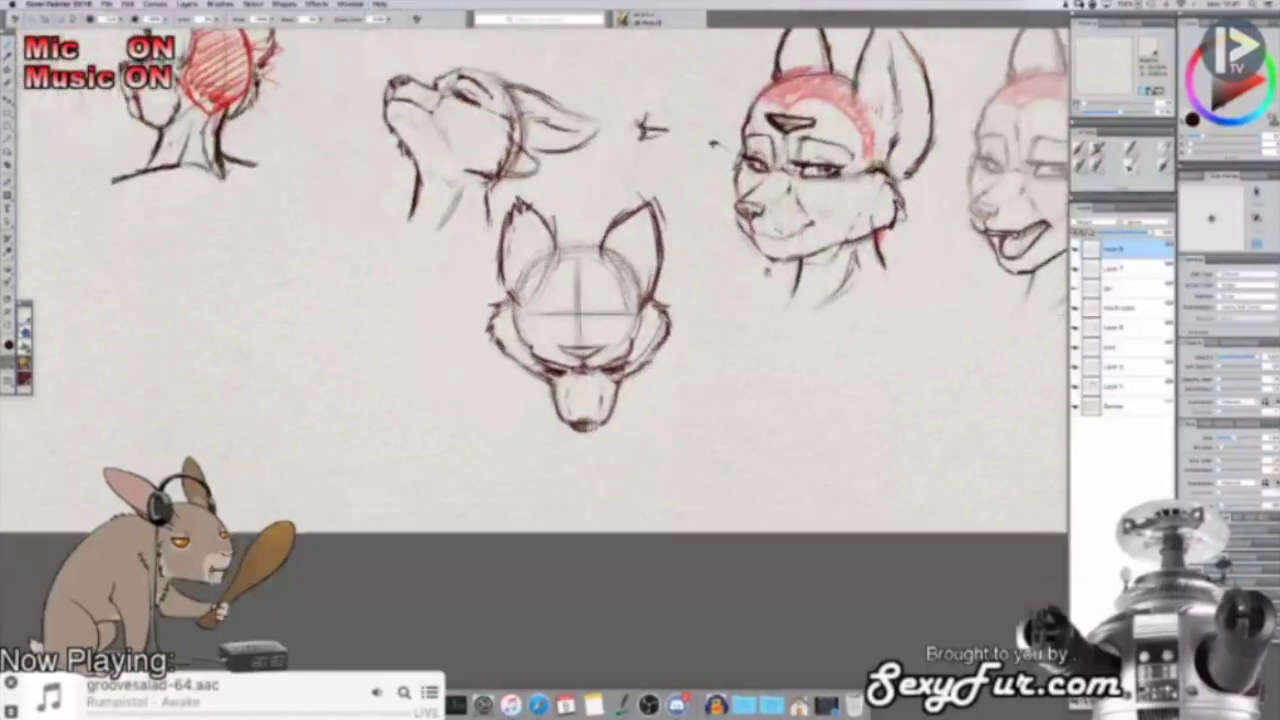
left_click(1254, 89)
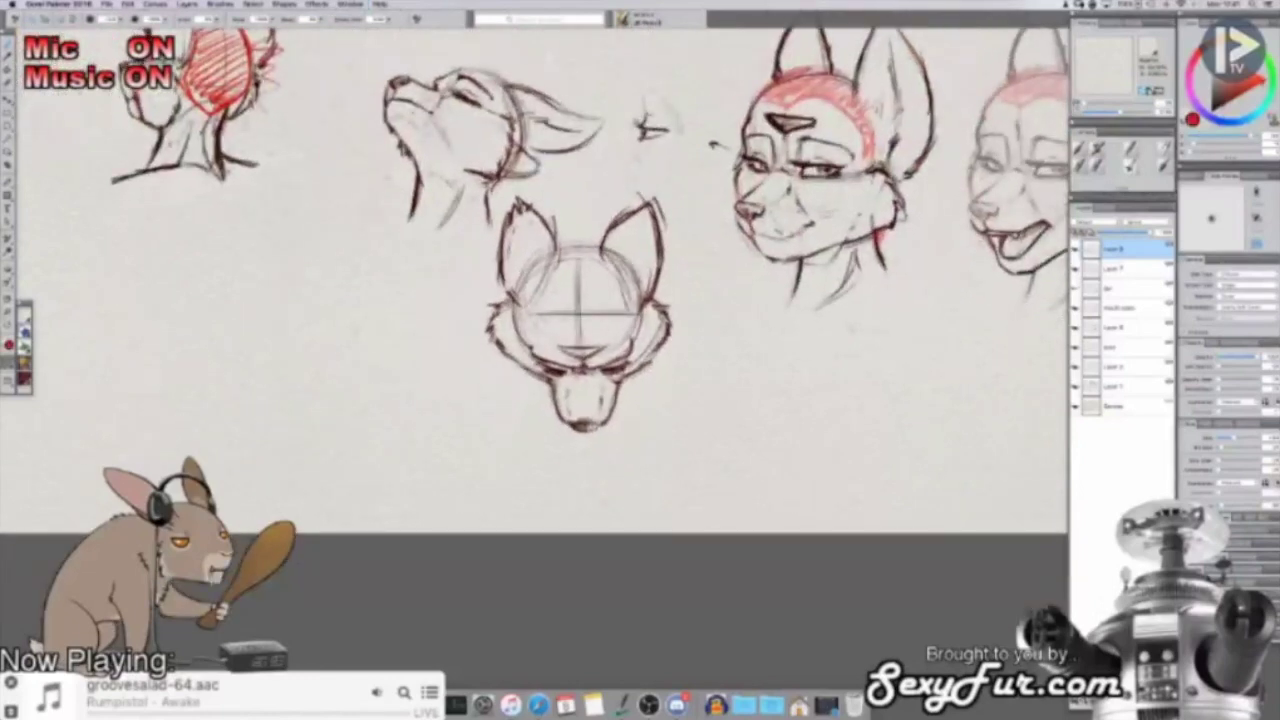
mouse_move(555, 339)
left_mouse_down()
mouse_move(640, 323)
mouse_move(634, 334)
mouse_move(520, 336)
mouse_move(514, 318)
mouse_move(540, 275)
mouse_move(585, 246)
mouse_move(605, 250)
mouse_move(636, 304)
left_mouse_up()
mouse_move(550, 262)
left_mouse_down()
mouse_move(598, 252)
mouse_move(596, 280)
mouse_move(540, 292)
mouse_move(526, 314)
mouse_move(615, 300)
left_mouse_up()
mouse_move(526, 314)
left_mouse_down()
mouse_move(625, 298)
mouse_move(570, 332)
mouse_move(650, 322)
left_mouse_up()
left_click_drag(784, 380, 749, 388)
key("super+s")
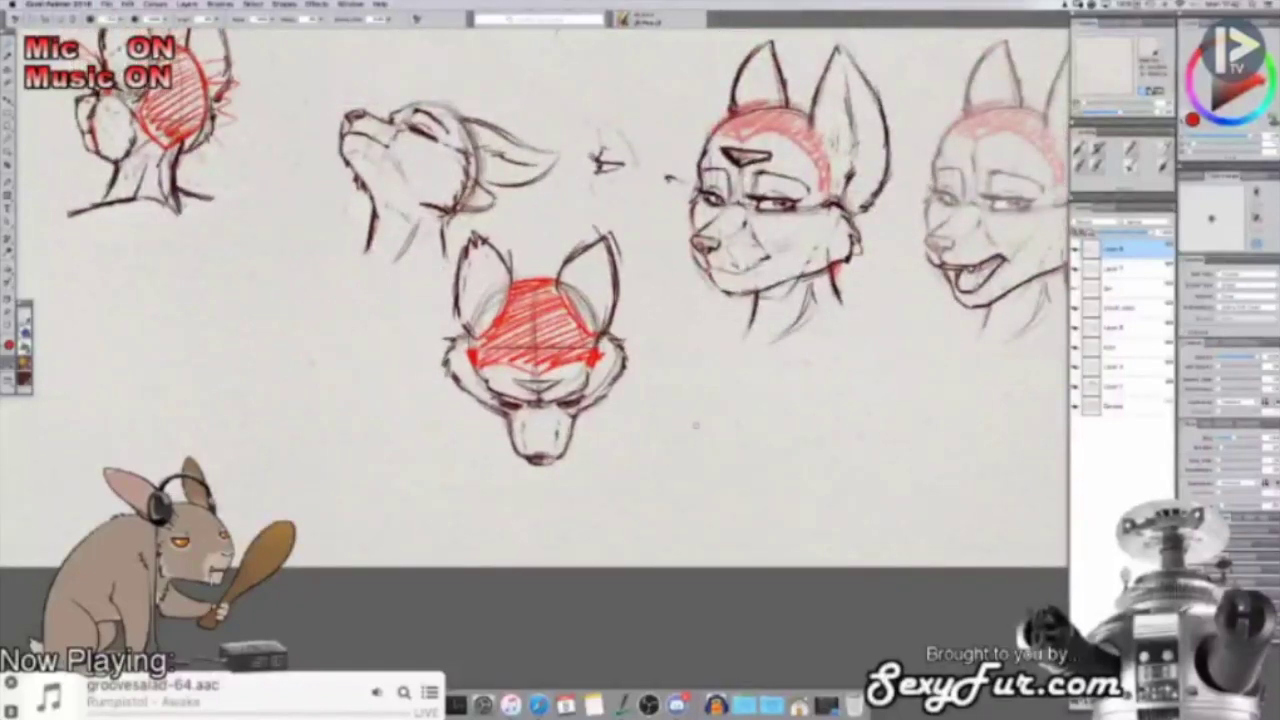
Step: Review the whole sheet of head studies, comparing the downward-tilted head with the front and side views
left_click_drag(652, 398, 699, 391)
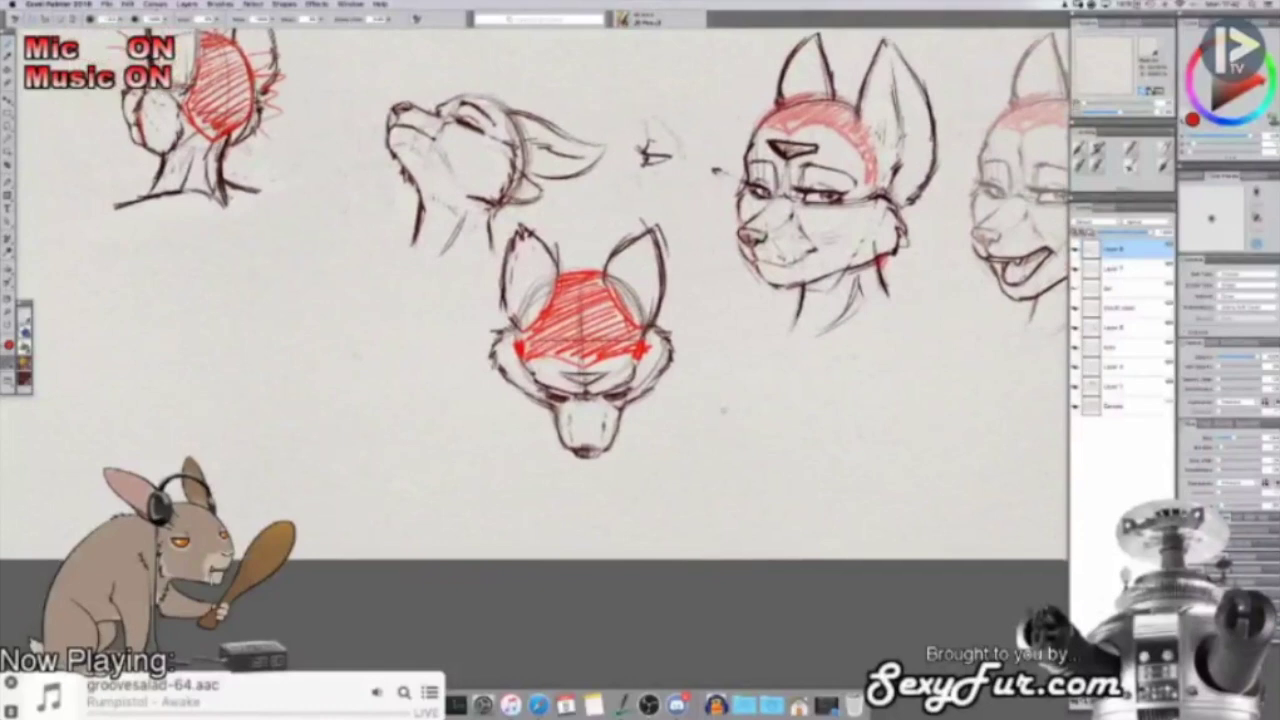
left_click_drag(764, 363, 736, 401)
left_click_drag(777, 452, 751, 449)
left_click_drag(654, 447, 748, 446)
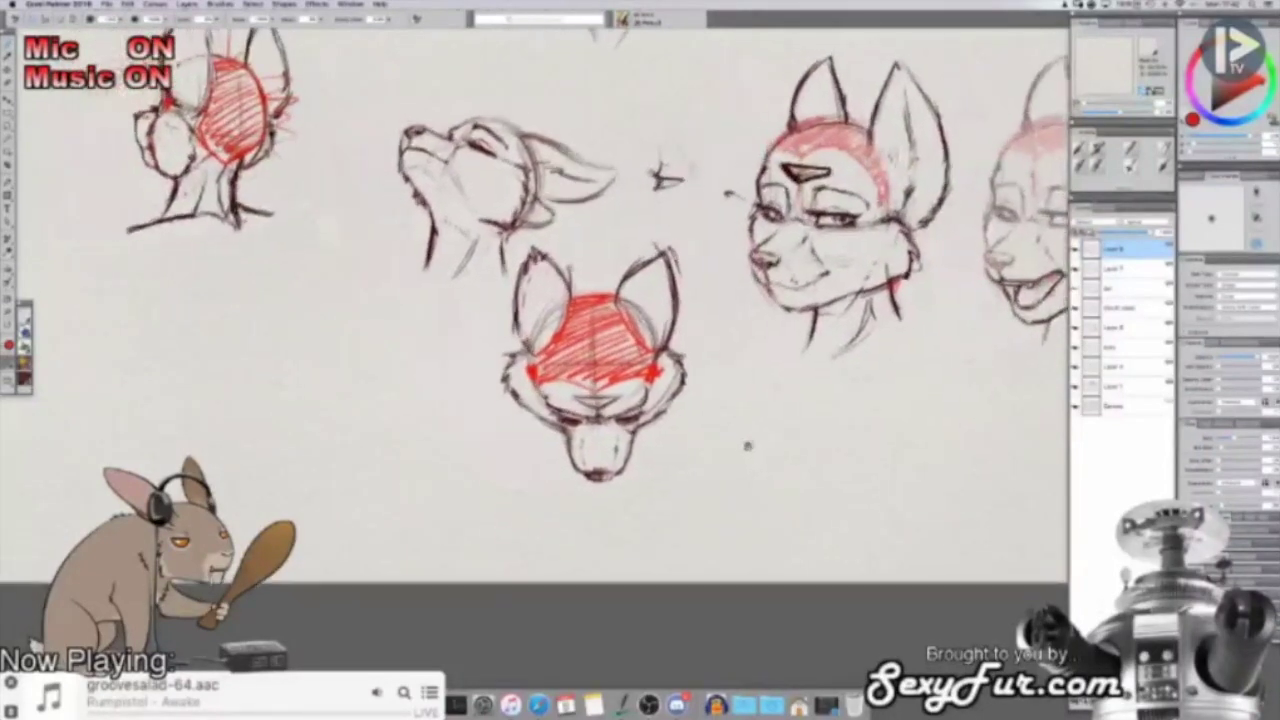
key("super+minus")
left_click_drag(766, 375, 754, 481)
key("super+minus")
key("super+minus")
key("super+minus")
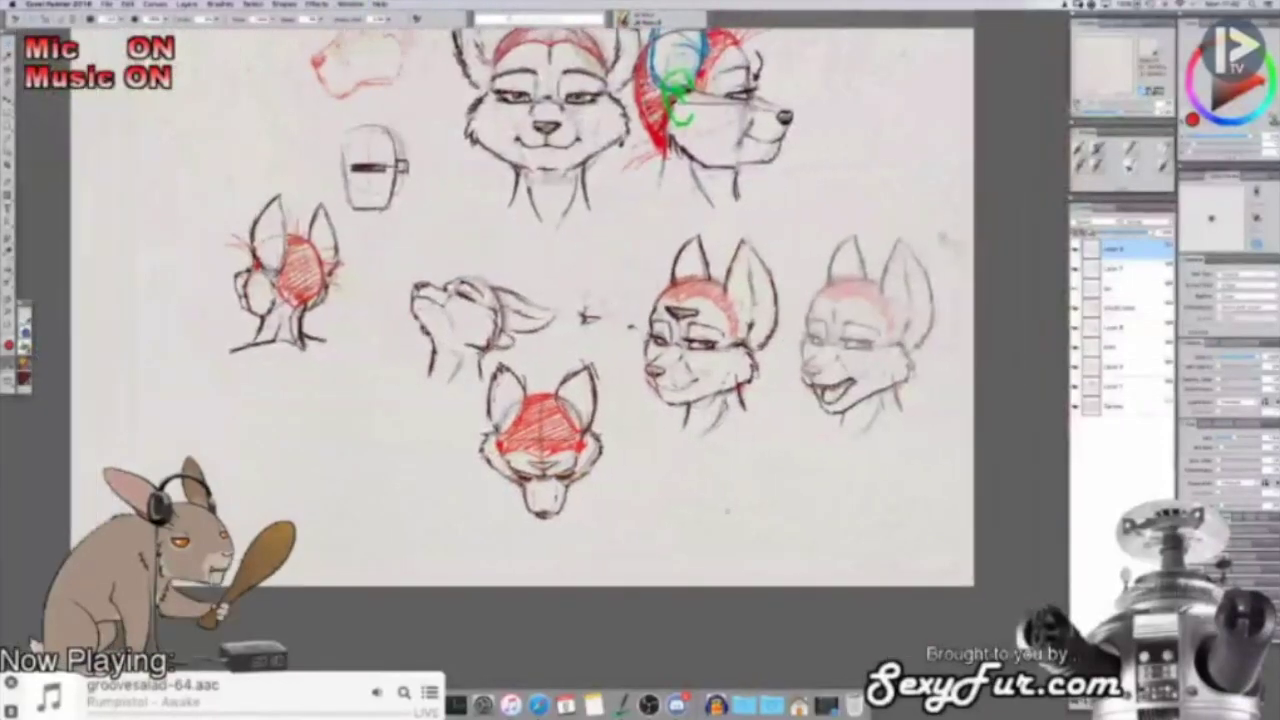
left_click_drag(734, 492, 733, 576)
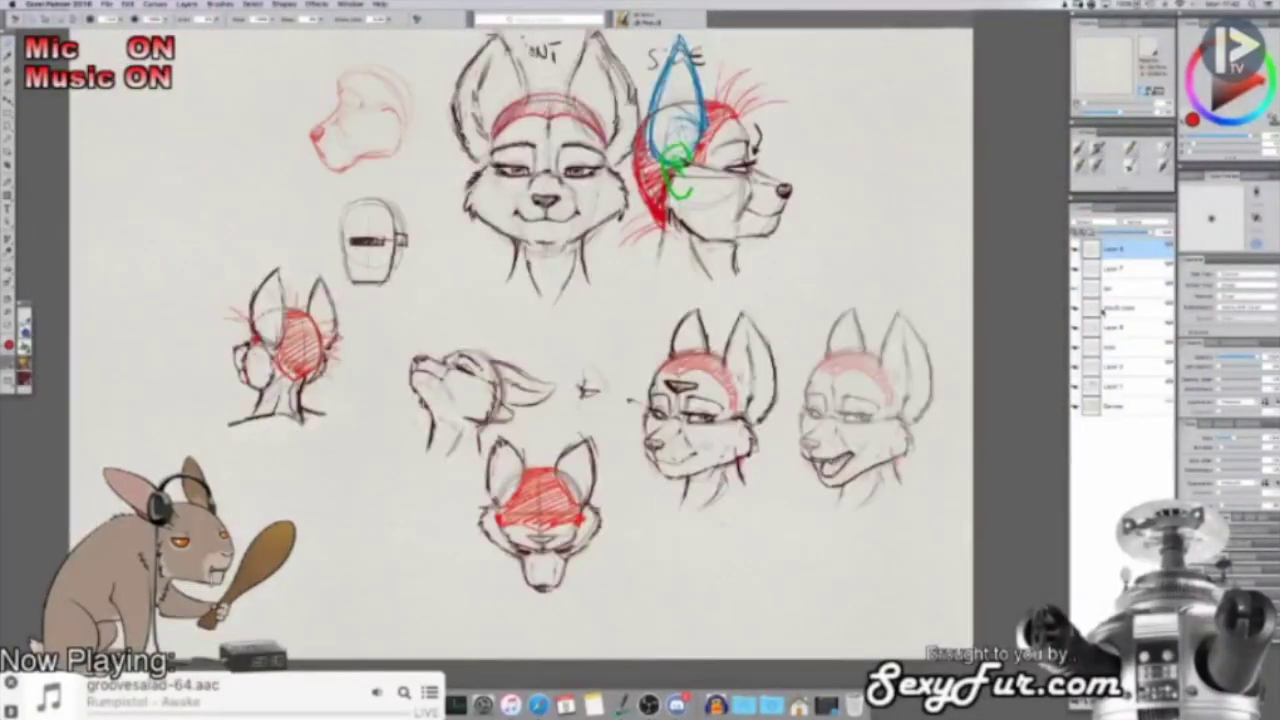
left_click_drag(830, 253, 793, 310)
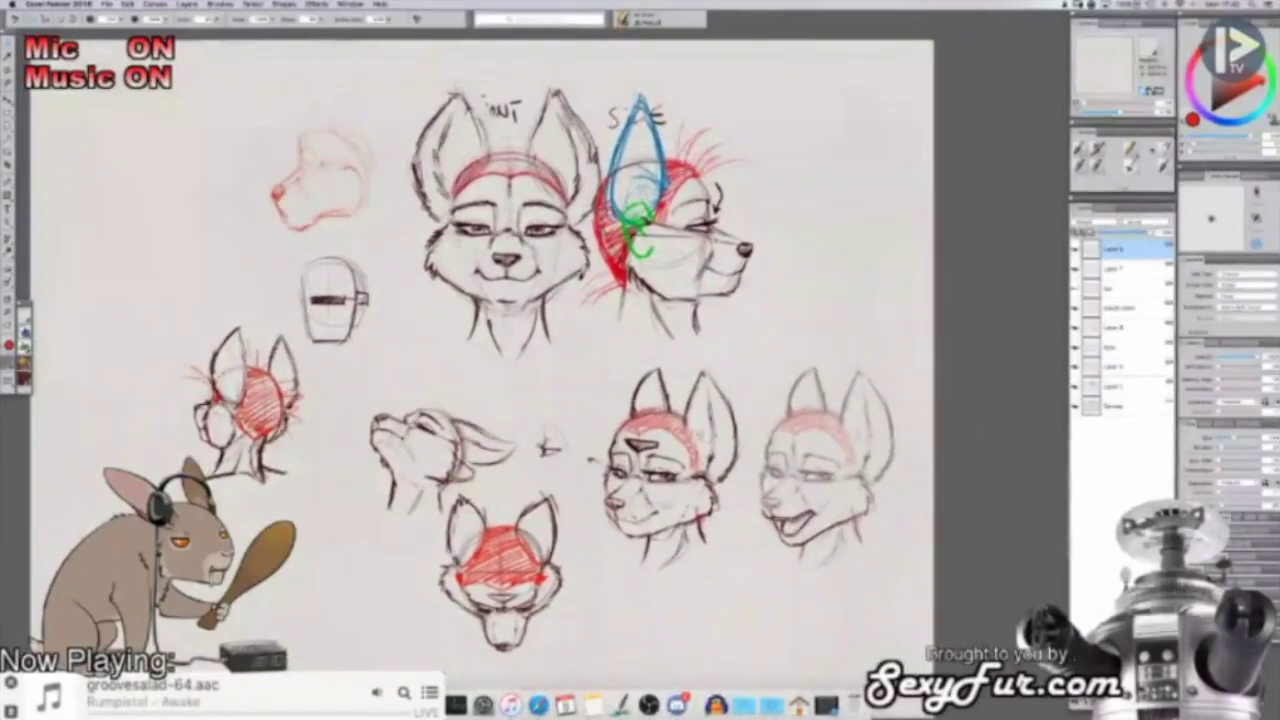
Step: Draw an open almond-shaped eye with lashes, iris and small pupil in a dark colour beside the side-view head
left_click(1215, 105)
left_click_drag(918, 226, 856, 307)
key("super+plus")
left_click_drag(863, 240, 779, 255)
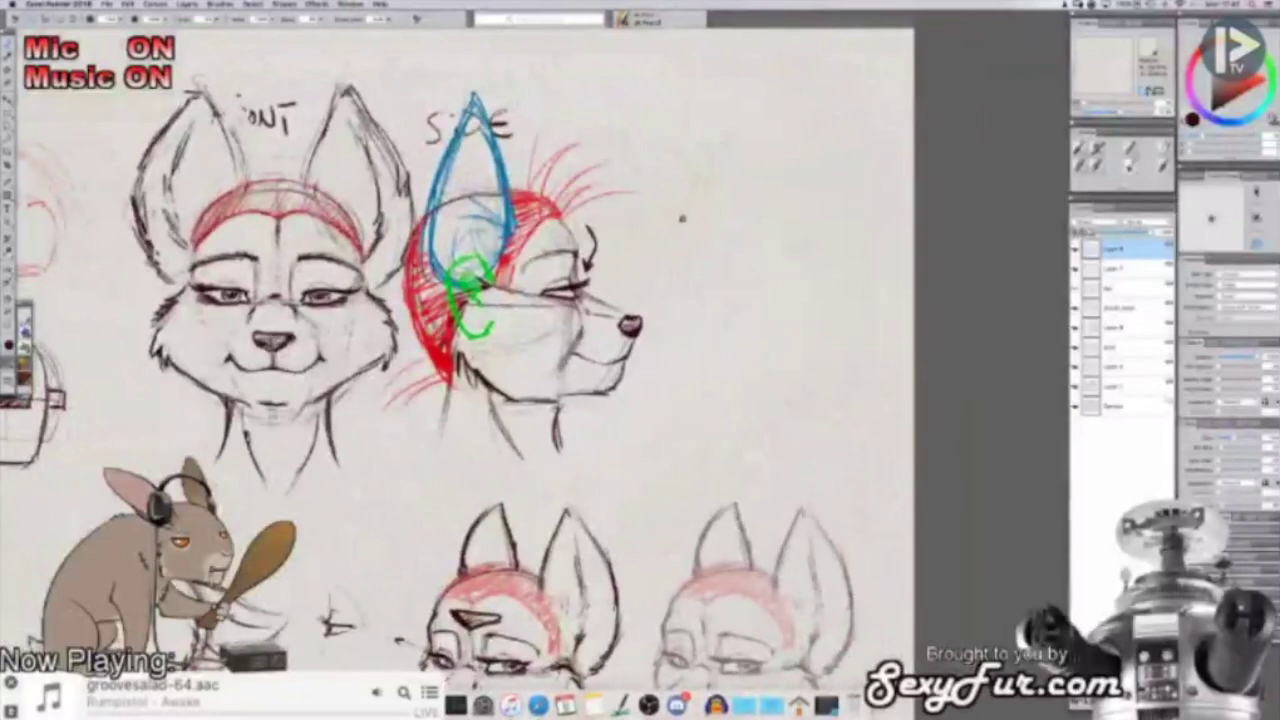
mouse_move(681, 220)
left_mouse_down()
mouse_move(692, 196)
mouse_move(734, 190)
mouse_move(754, 210)
left_mouse_up()
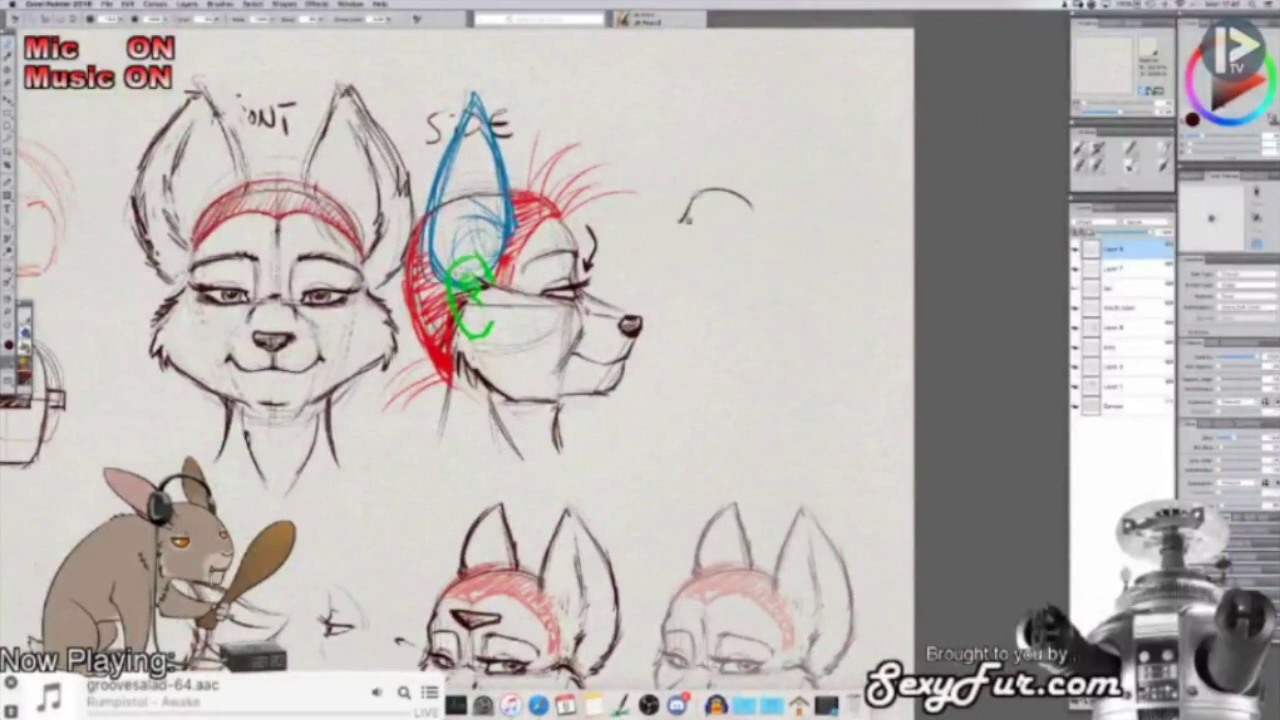
mouse_move(682, 220)
left_mouse_down()
mouse_move(722, 232)
mouse_move(776, 192)
mouse_move(770, 208)
left_mouse_up()
mouse_move(692, 196)
left_mouse_down()
mouse_move(740, 188)
mouse_move(760, 202)
mouse_move(780, 185)
mouse_move(766, 190)
mouse_move(778, 202)
mouse_move(712, 190)
mouse_move(682, 222)
mouse_move(712, 230)
mouse_move(760, 216)
mouse_move(740, 232)
left_mouse_up()
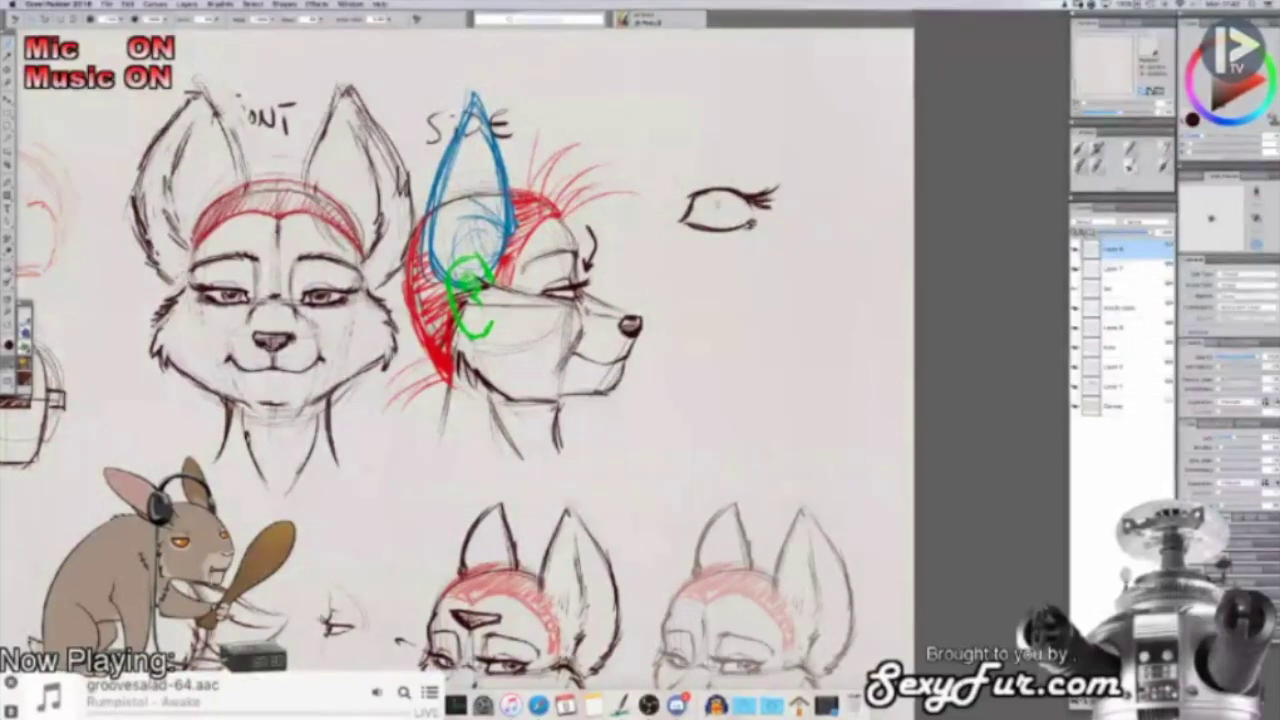
left_click_drag(717, 202, 725, 204)
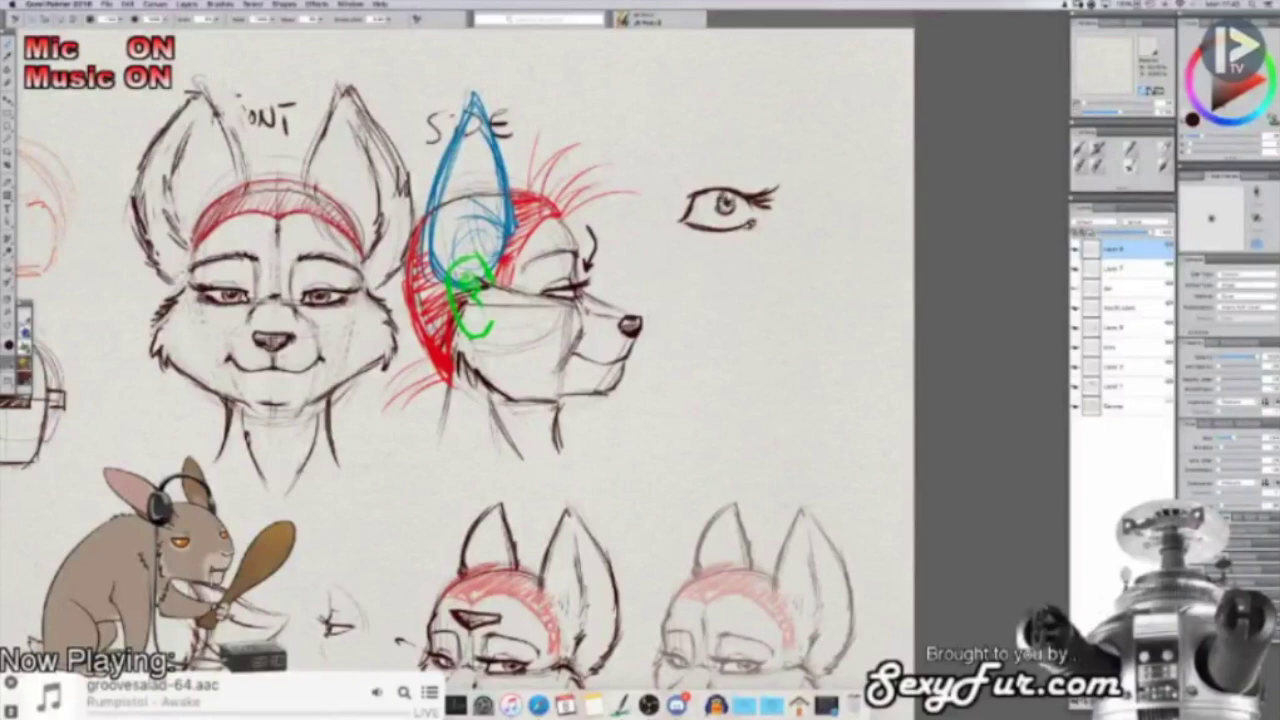
Step: Refine the lower lid and the inner corner of the eye study
left_click_drag(704, 304, 748, 299)
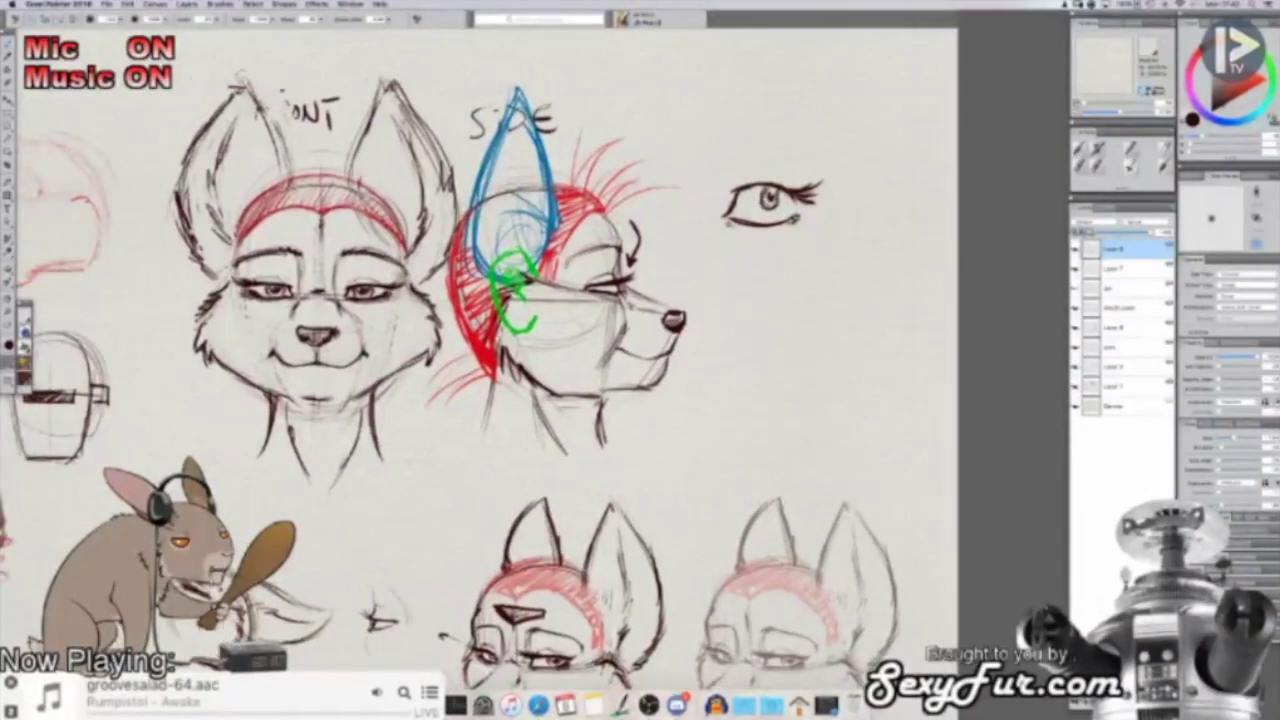
left_click_drag(796, 218, 774, 226)
mouse_move(740, 186)
left_mouse_down()
mouse_move(724, 178)
mouse_move(746, 185)
left_mouse_up()
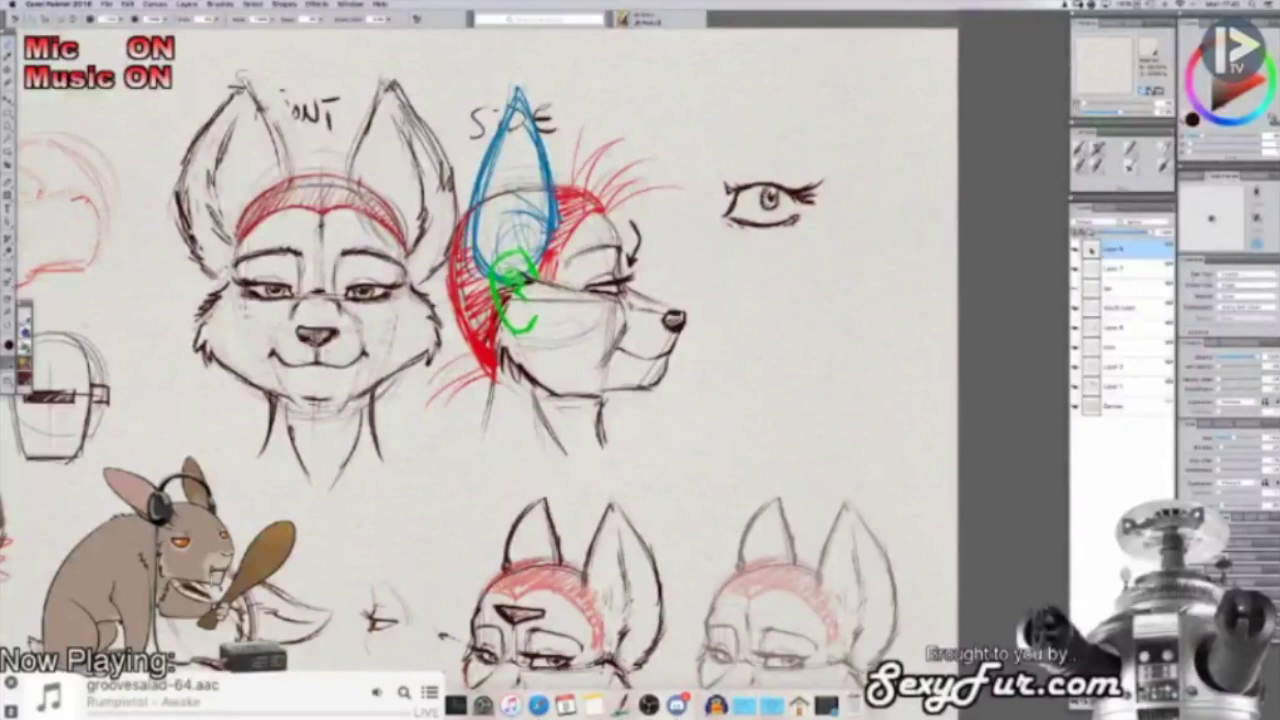
Step: Lasso the eye study, duplicate it and place the copy directly beneath the original
mouse_move(756, 155)
left_mouse_down()
mouse_move(711, 162)
mouse_move(696, 224)
left_mouse_up()
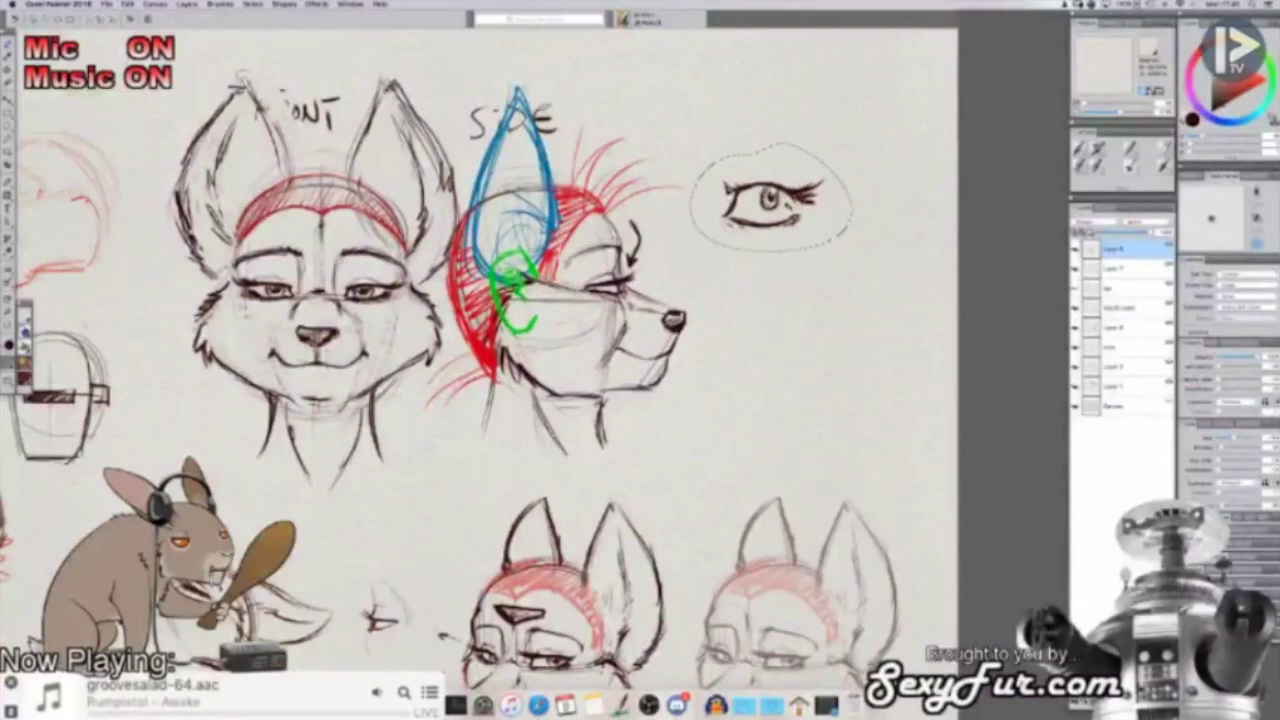
key("super+c")
key("super+v")
left_click_drag(779, 204, 776, 278)
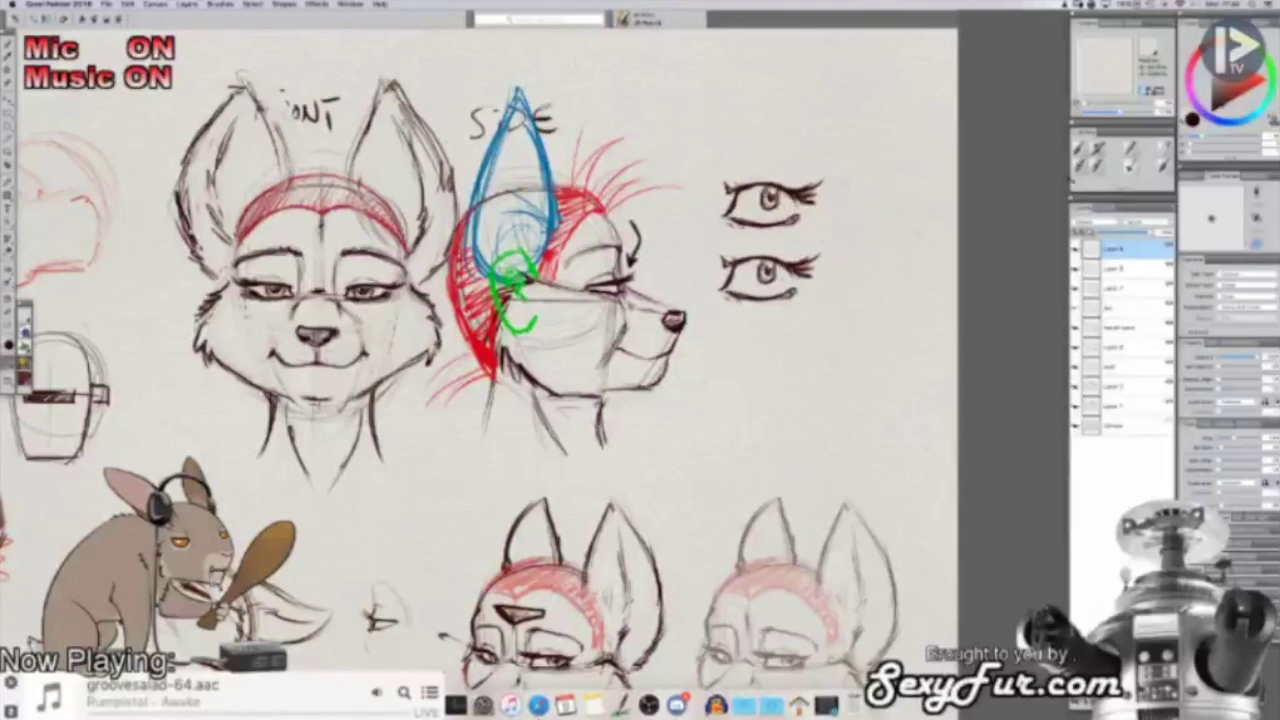
Step: Paint out the iris and pupil of the copied eye with the sampled paper colour
left_click(1130, 164)
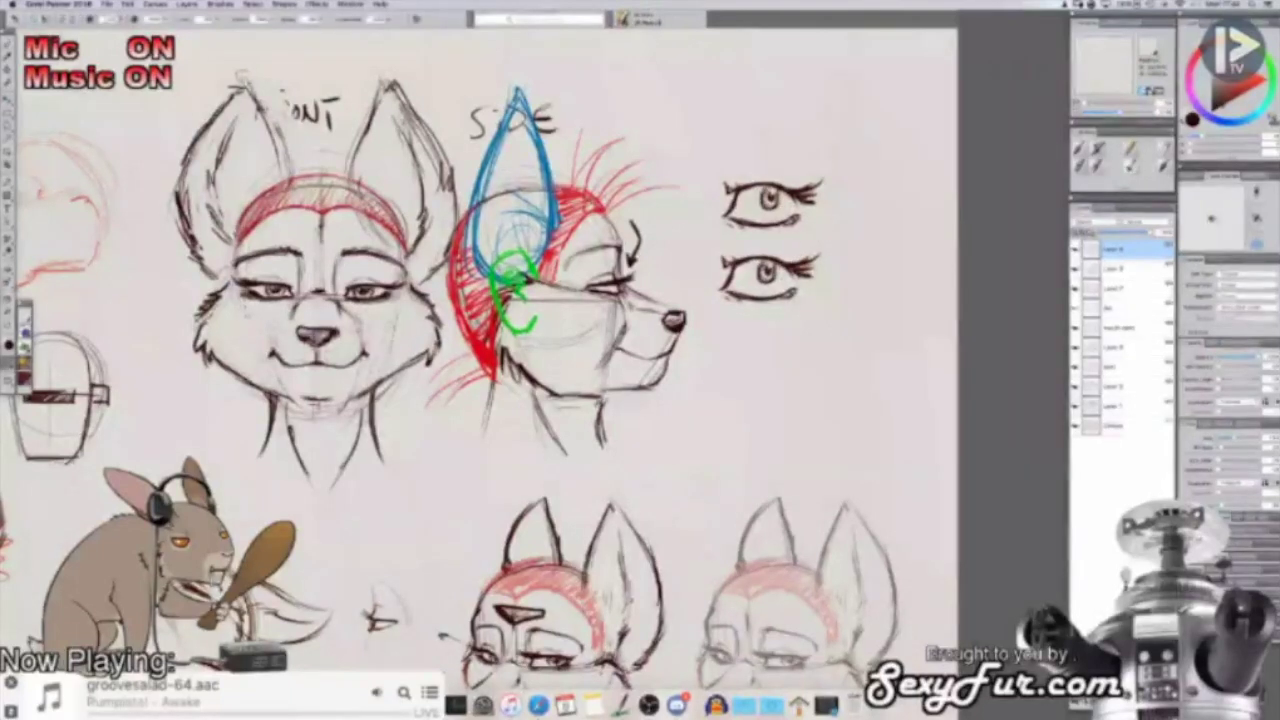
left_click(793, 238, "alt")
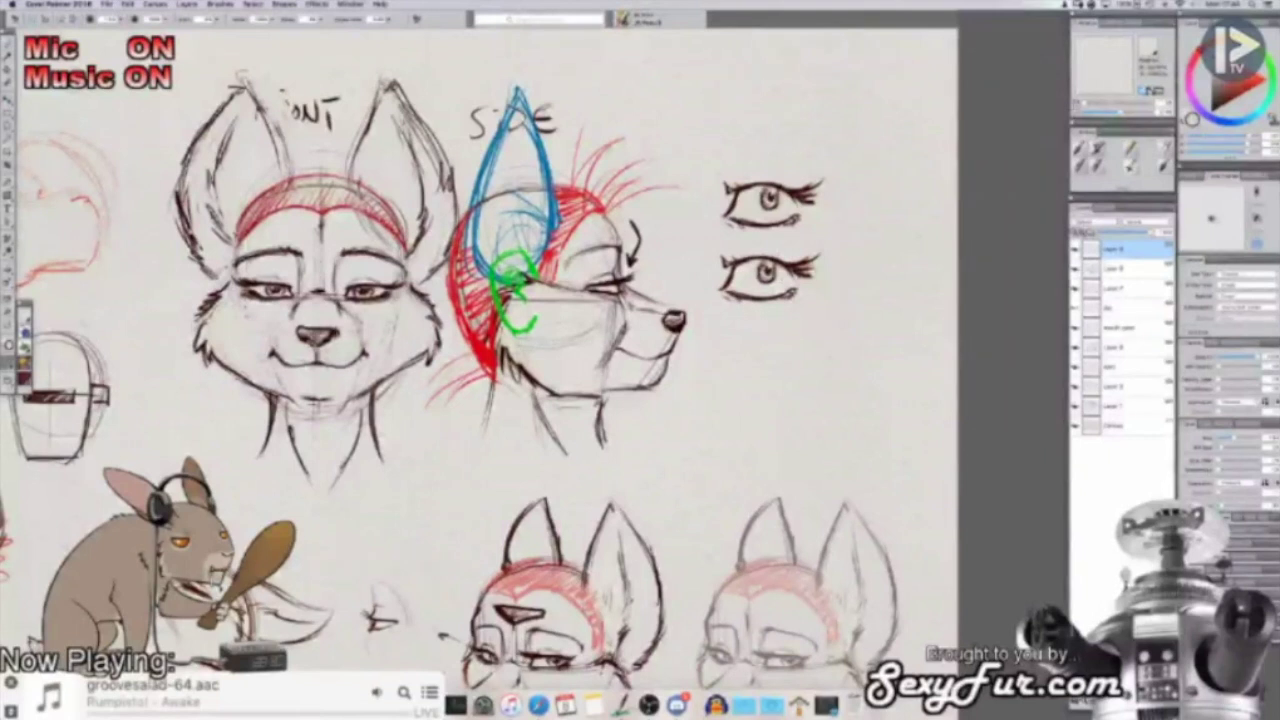
left_click(1222, 111)
key("shift+x")
left_click_drag(768, 264, 763, 274)
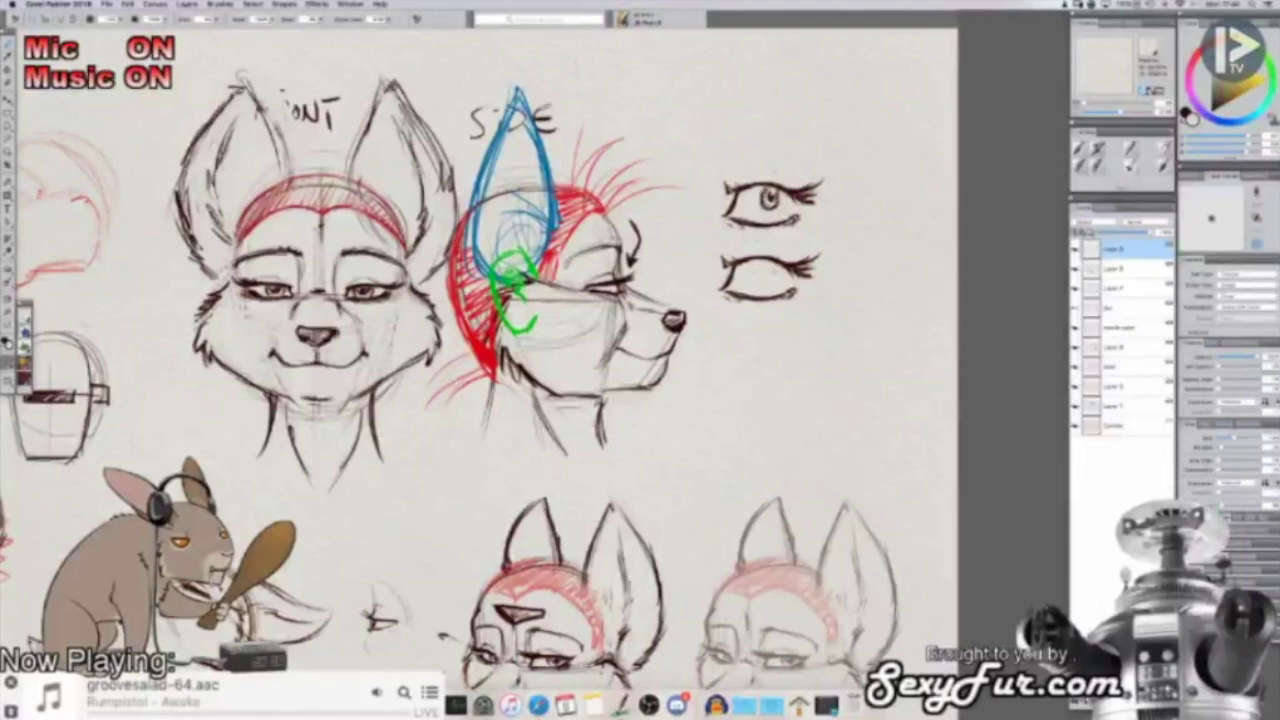
Step: Draw a new iris with a larger dark pupil in the copied eye and clean up its edges with the paper colour
key("shift+x")
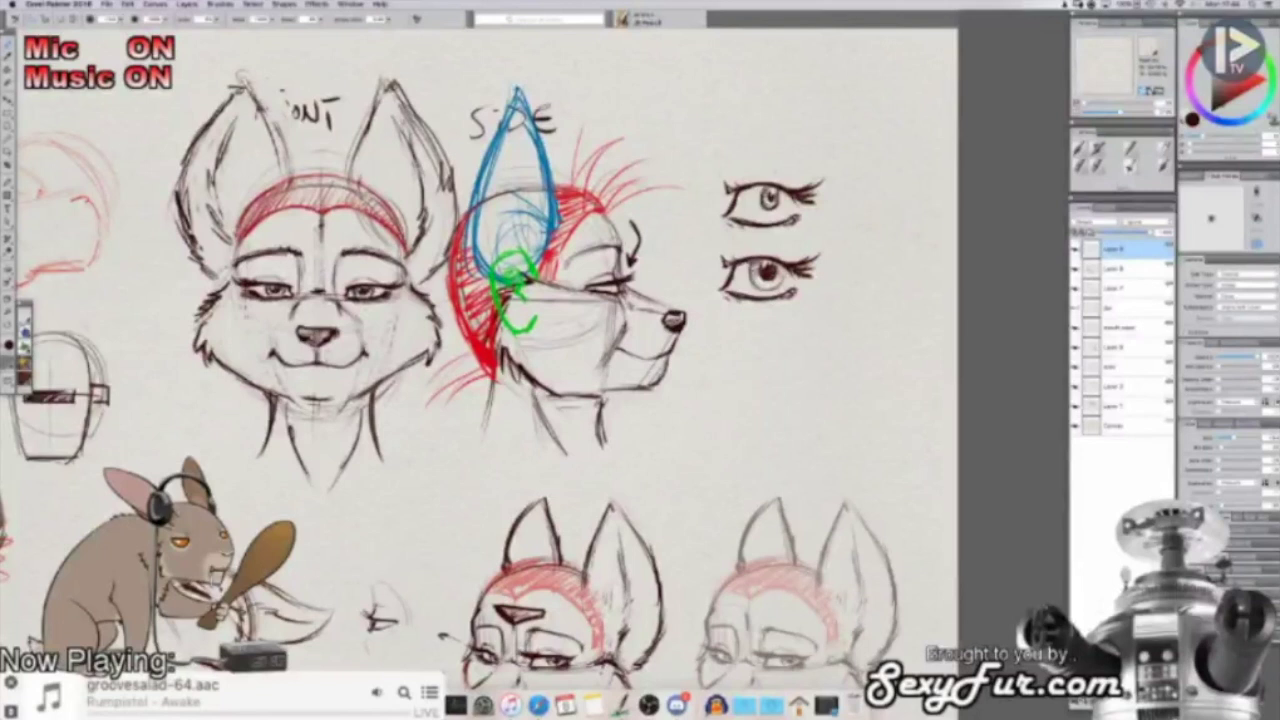
mouse_move(785, 269)
left_mouse_down()
mouse_move(777, 285)
mouse_move(750, 267)
mouse_move(756, 279)
left_mouse_up()
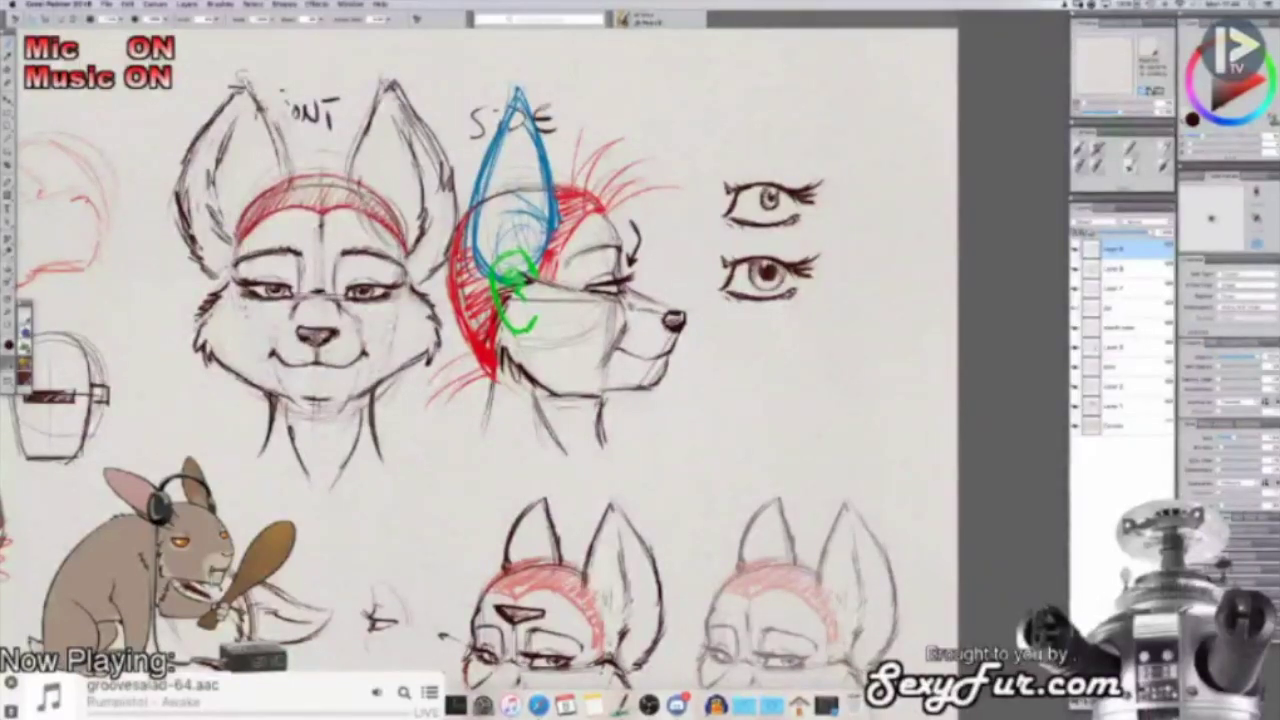
left_click(757, 288, "alt")
mouse_move(757, 288)
left_mouse_down()
mouse_move(773, 290)
mouse_move(757, 291)
mouse_move(768, 288)
mouse_move(743, 259)
left_mouse_up()
Step: Handwrite the label ALERT above the upper eye and RELAXED beside the lower eye in the dark colour
mouse_move(843, 306)
left_mouse_down()
mouse_move(843, 283)
mouse_move(803, 354)
left_mouse_up()
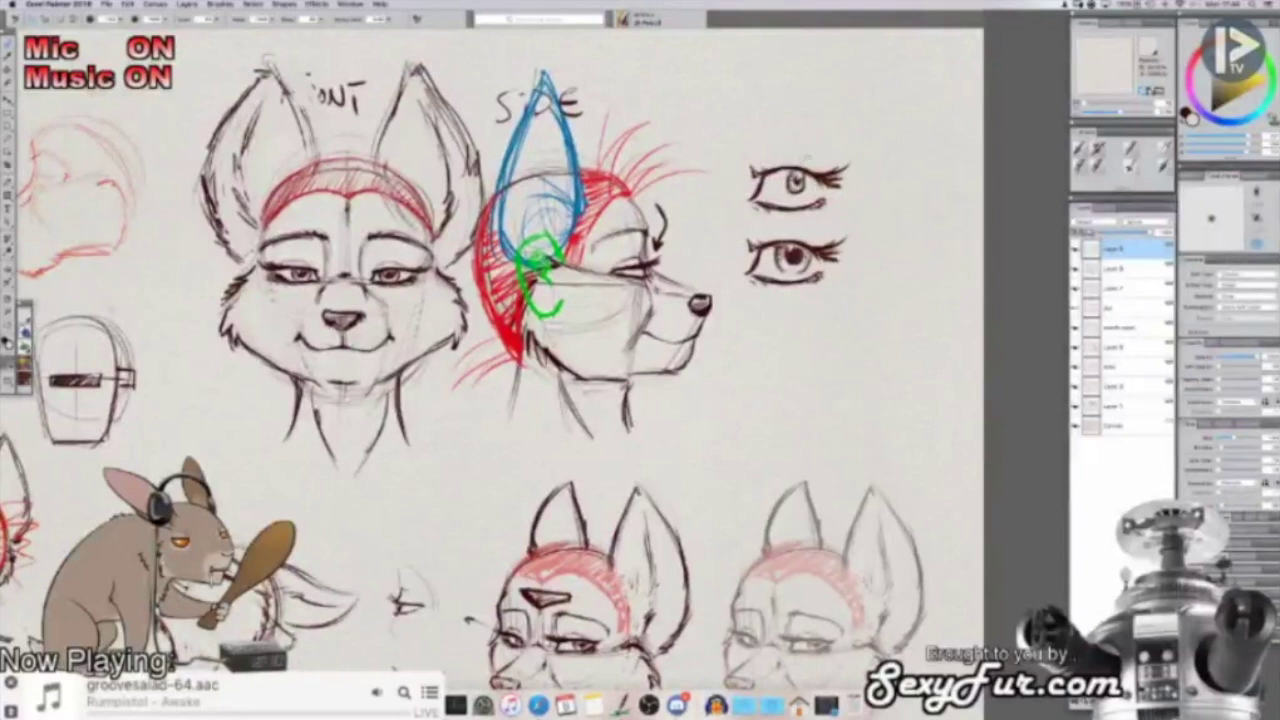
key("shift+x")
left_click_drag(804, 160, 852, 158)
left_click_drag(856, 145, 856, 160)
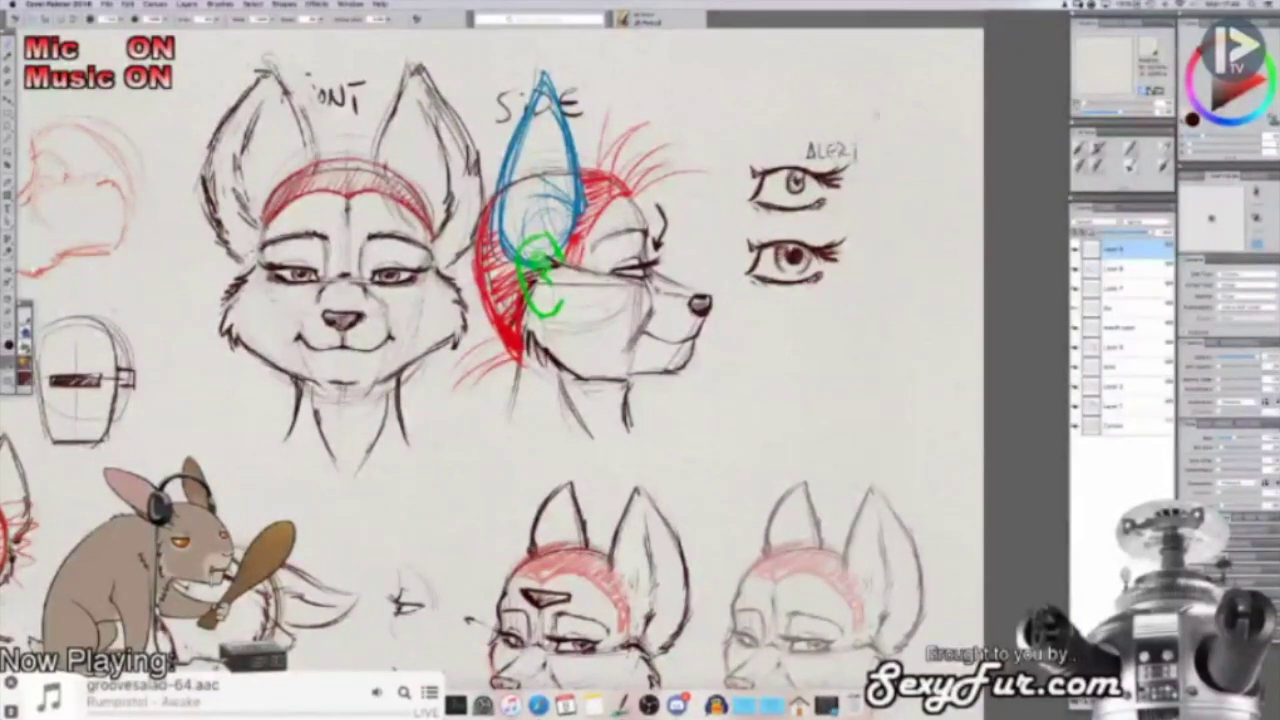
mouse_move(852, 242)
left_mouse_down()
mouse_move(860, 258)
mouse_move(938, 256)
left_mouse_up()
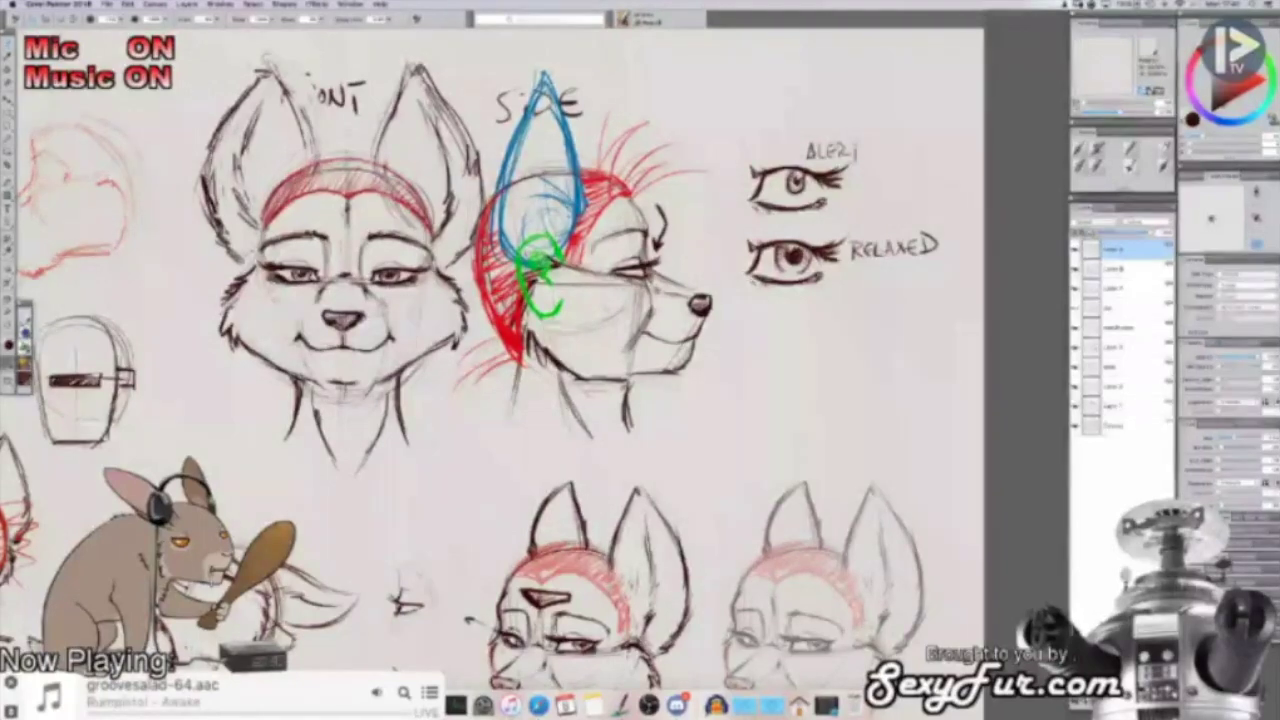
left_click_drag(830, 396, 838, 364)
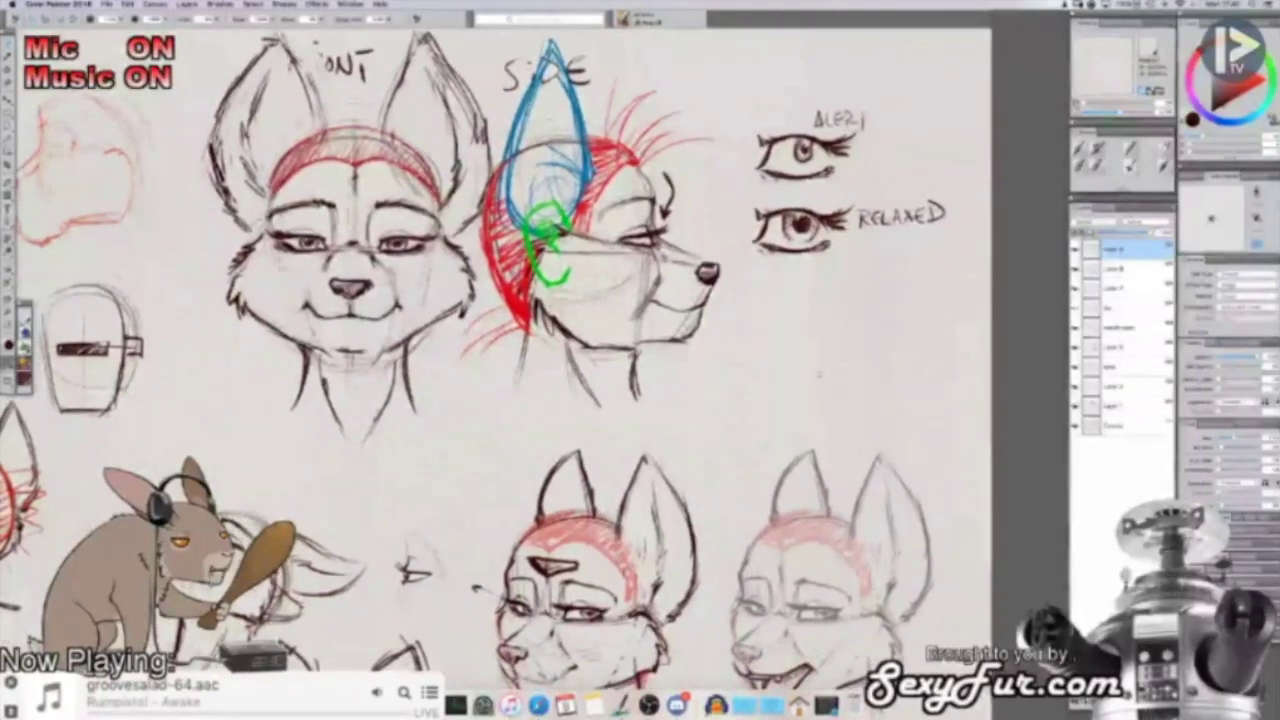
scroll(790, 350, "down", 2)
scroll(760, 328, "right", 3)
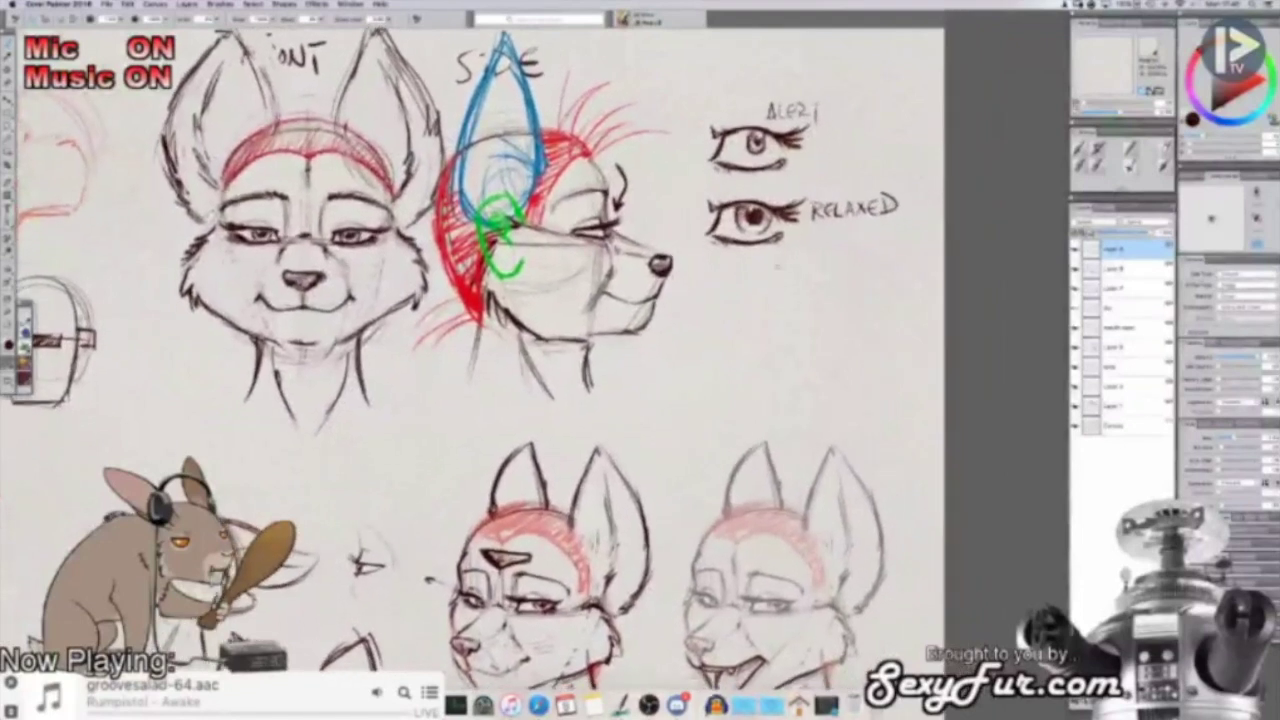
scroll(760, 332, "right", 1)
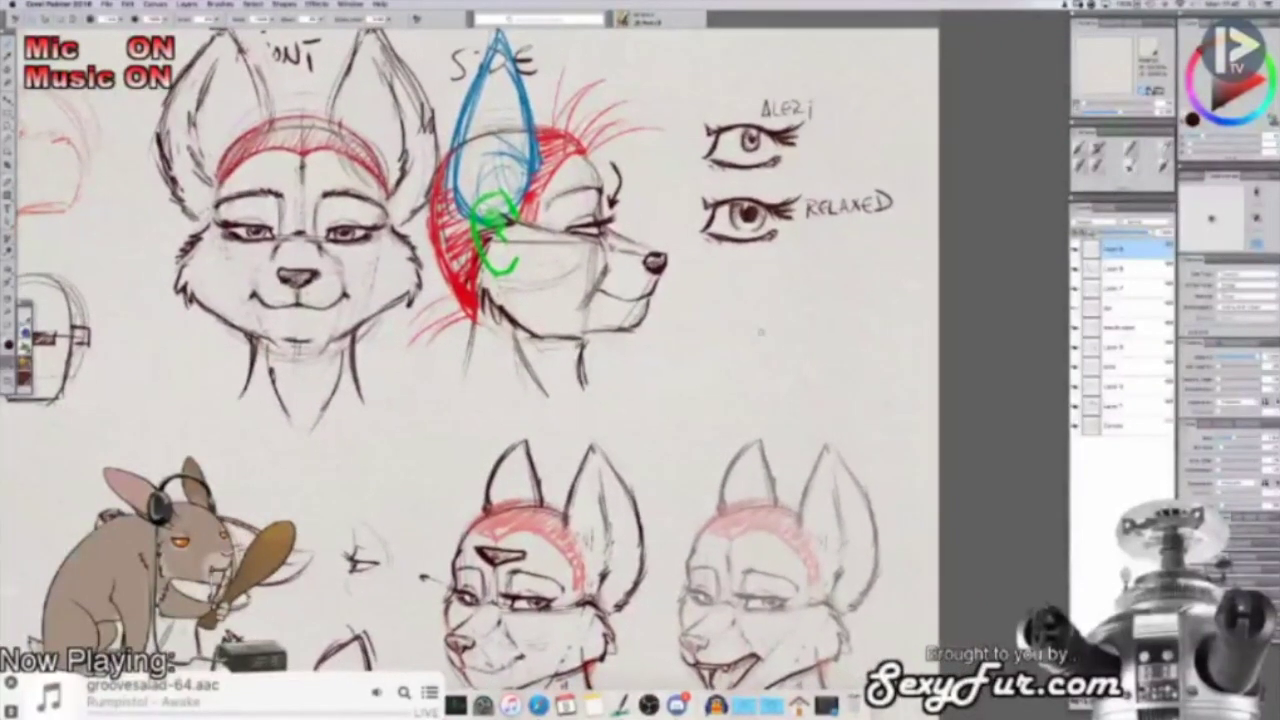
left_click_drag(786, 304, 772, 321)
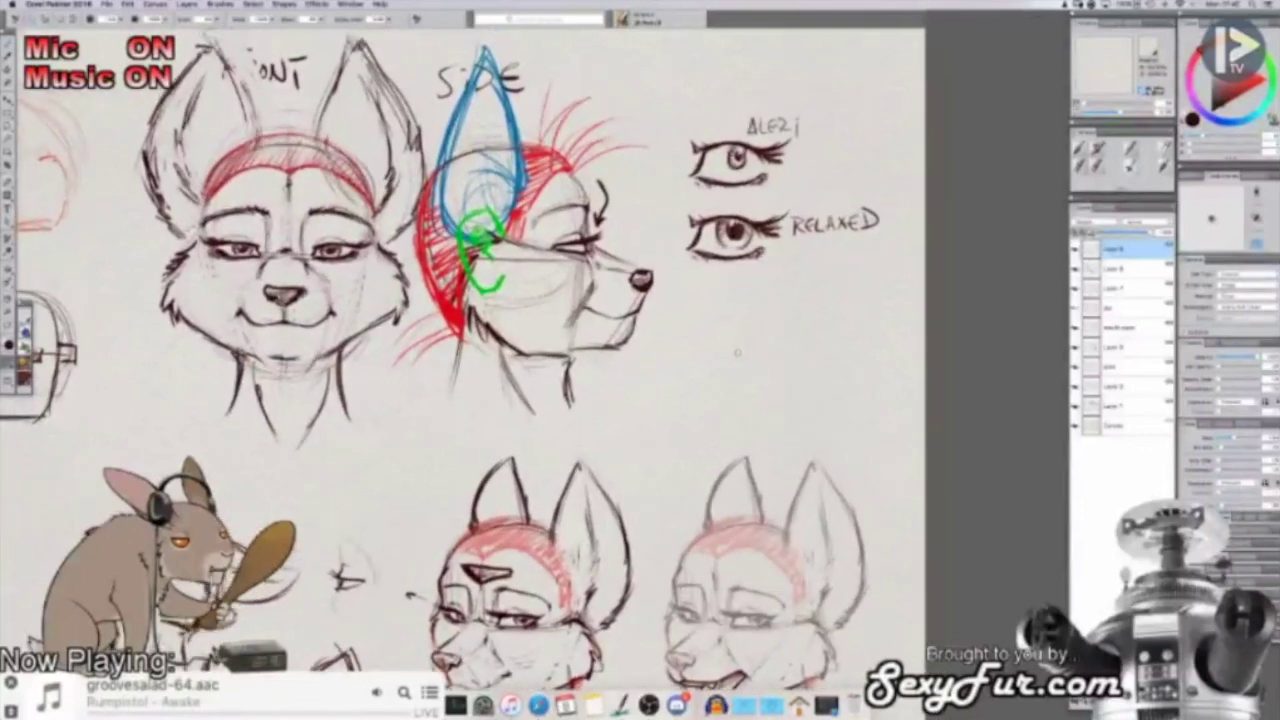
scroll(737, 352, "up", 2)
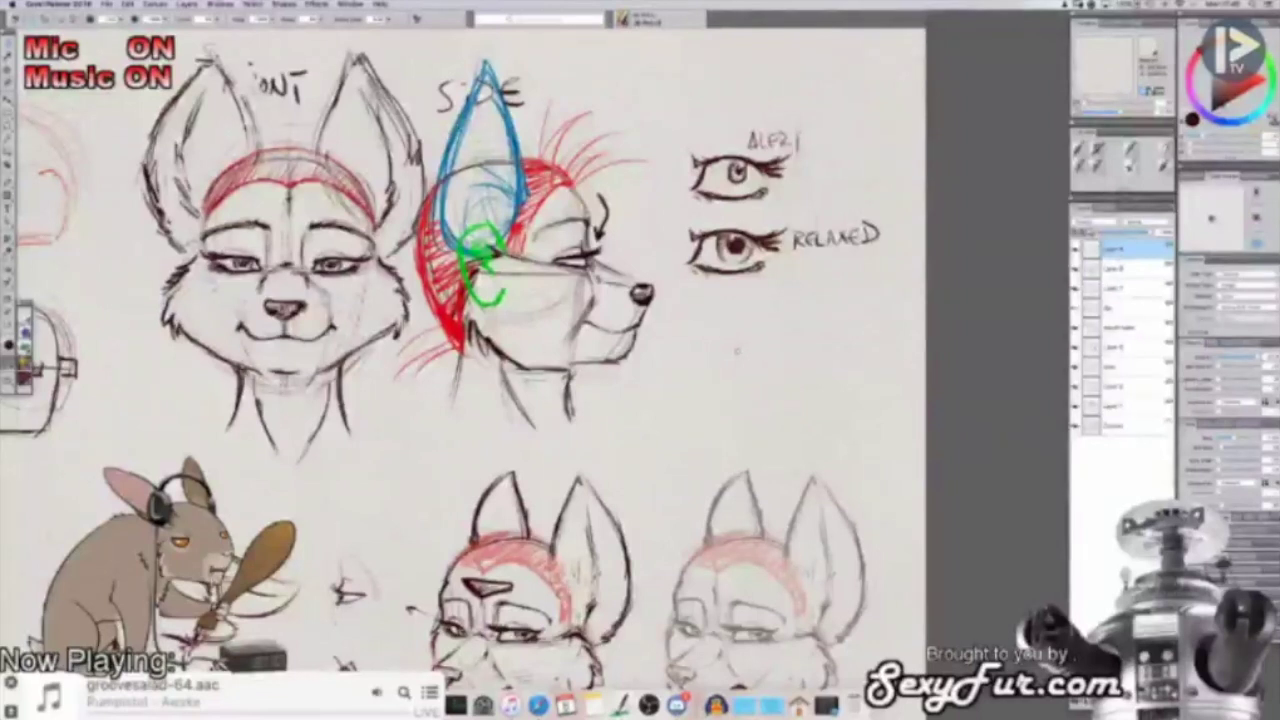
scroll(735, 352, "up", 2)
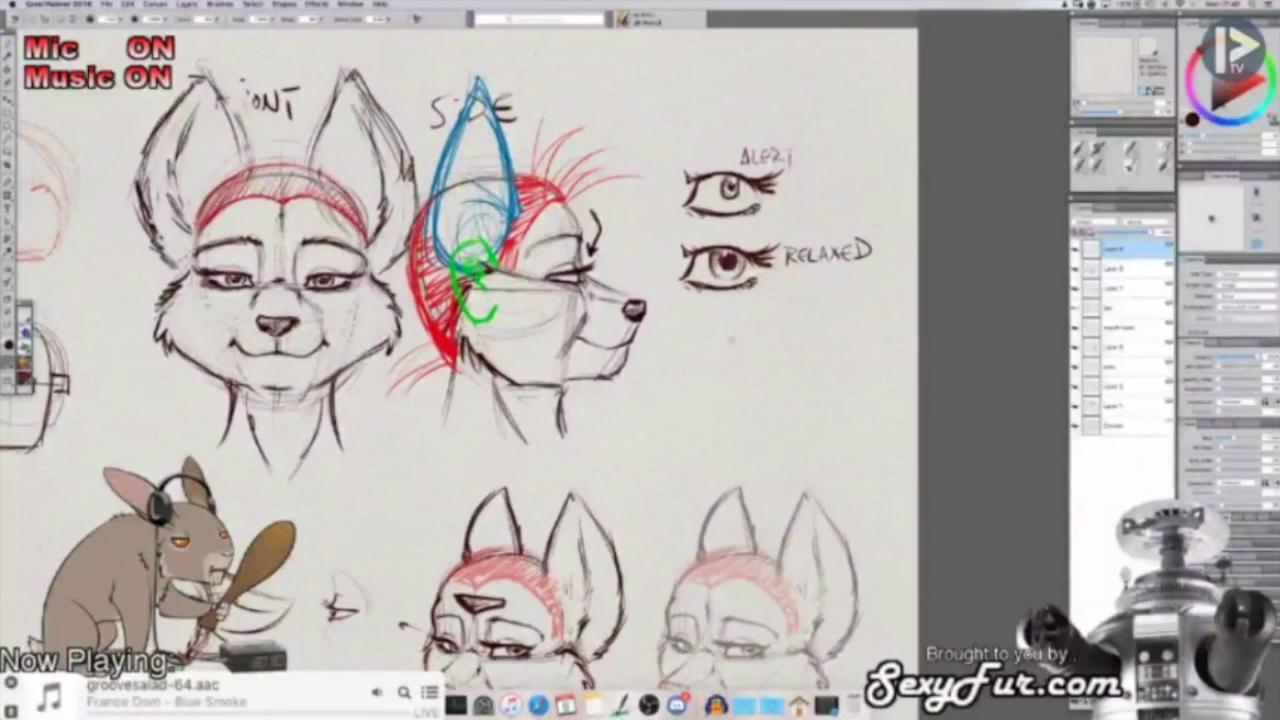
scroll(827, 340, "down", 2)
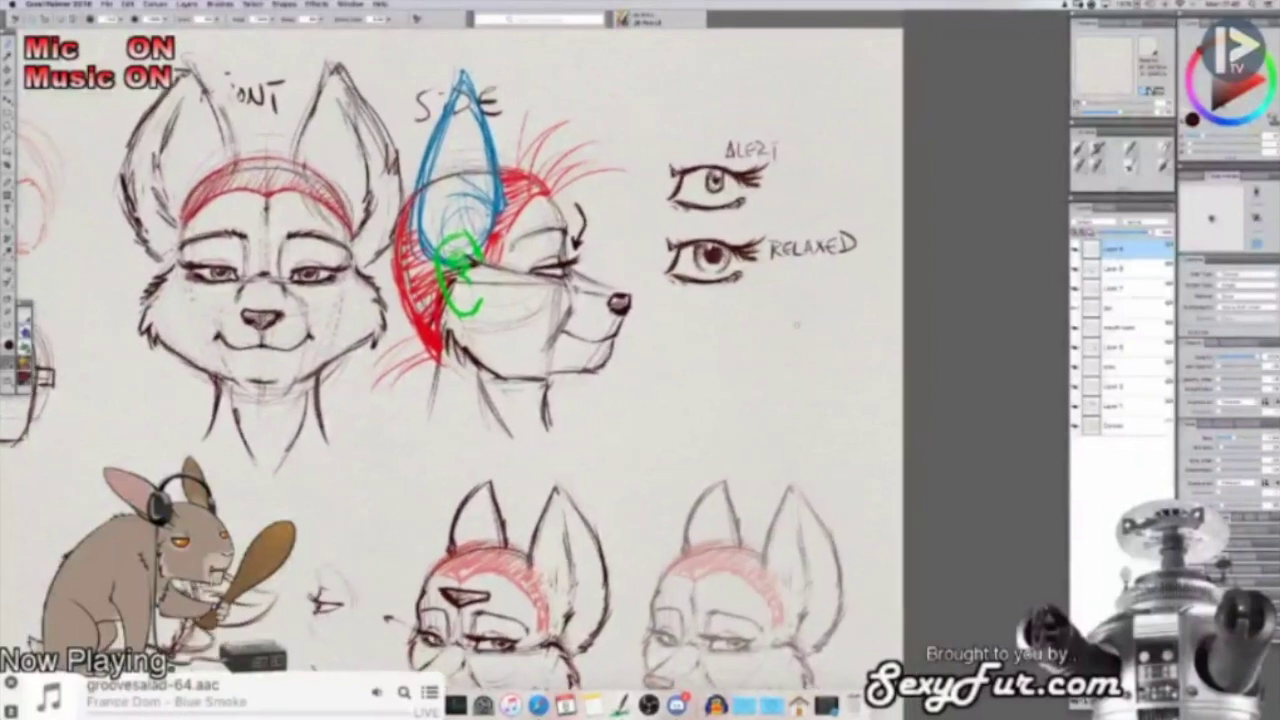
scroll(742, 375, "left", 5)
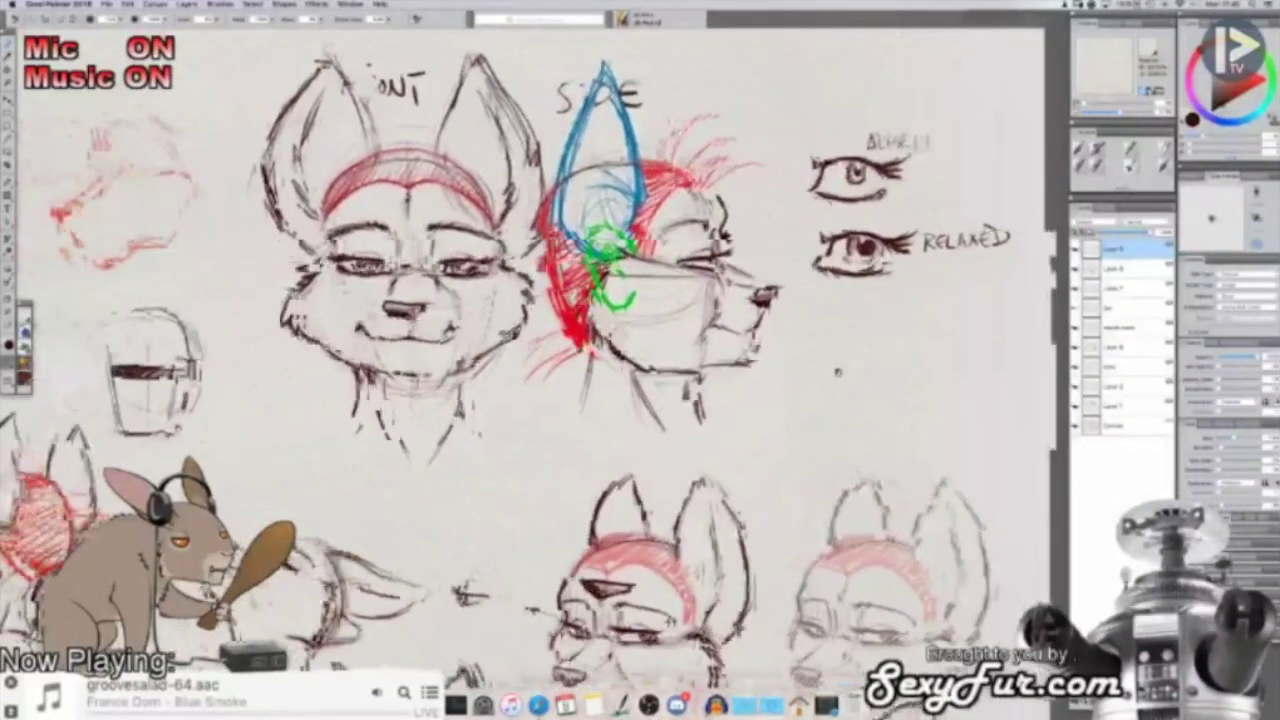
mouse_move(838, 372)
left_mouse_down()
mouse_move(730, 378)
mouse_move(692, 444)
left_mouse_up()
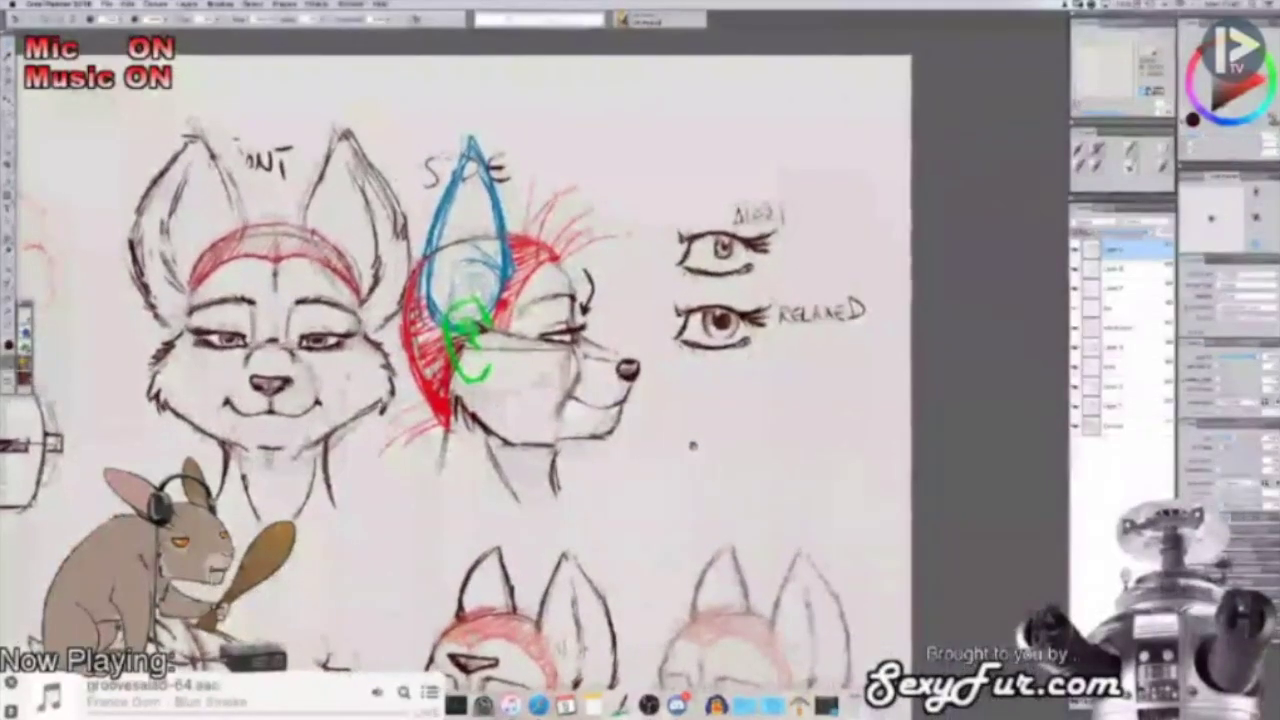
scroll(693, 446, "down", 3)
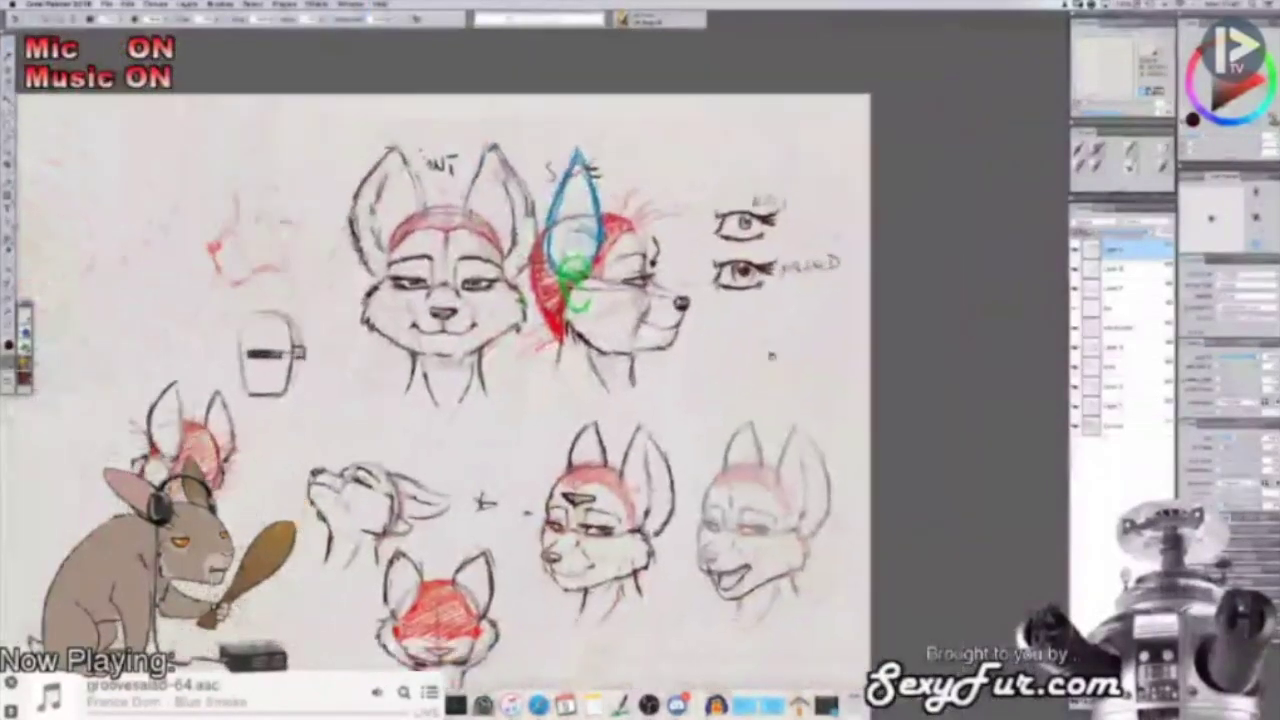
scroll(770, 354, "down", 2)
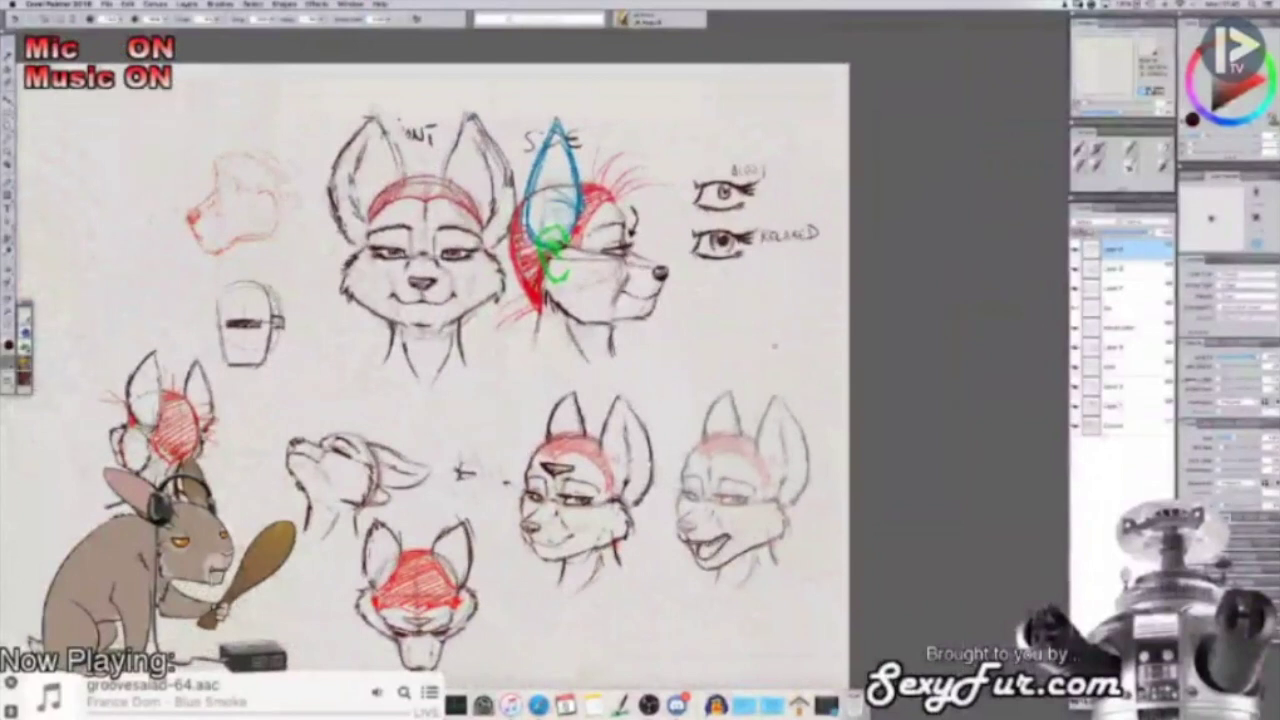
left_click_drag(744, 340, 759, 336)
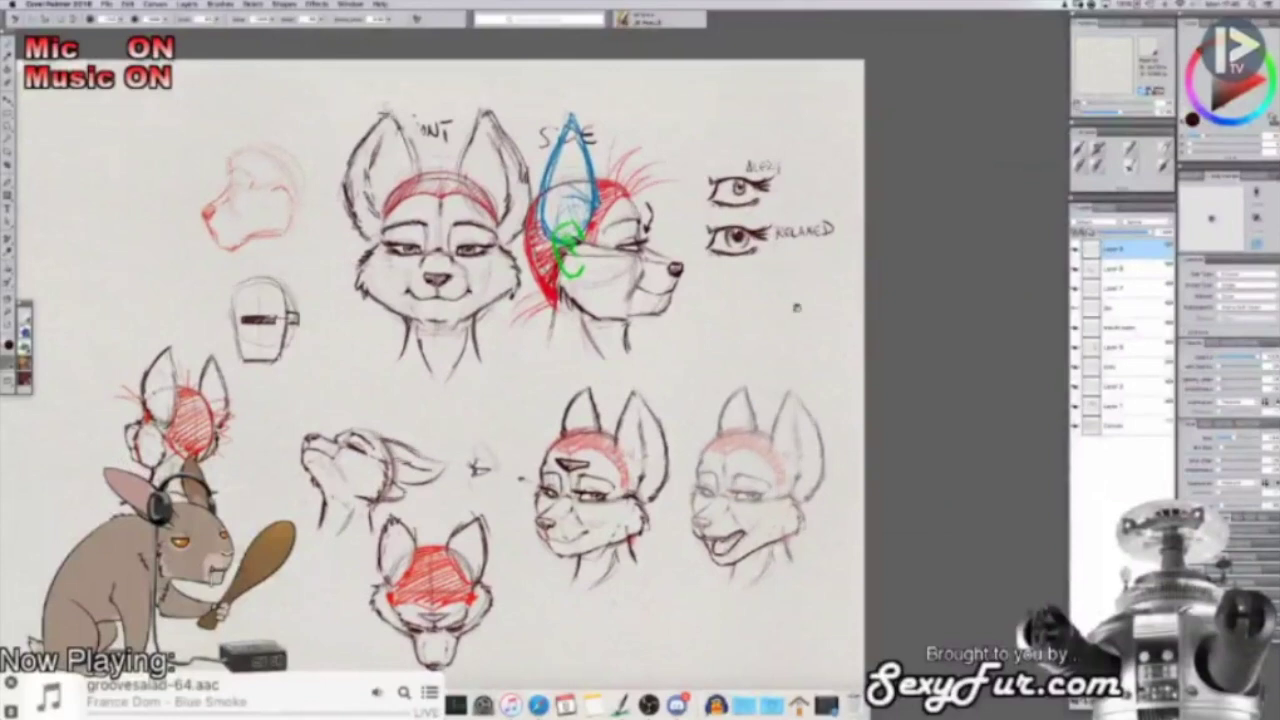
scroll(775, 325, "up", 2)
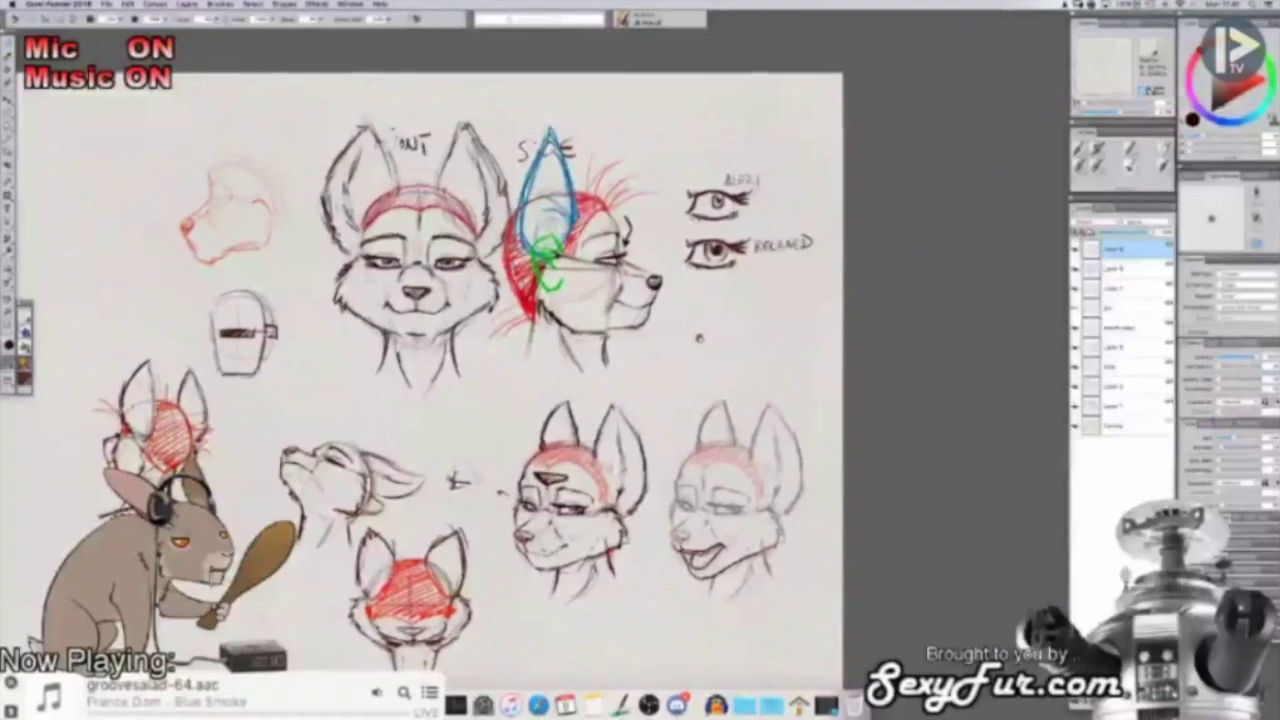
scroll(772, 327, "up", 2)
Step: Find the layer holding the faint three-quarter fox head by toggling layer visibility, and duplicate that layer
scroll(668, 407, "down", 5)
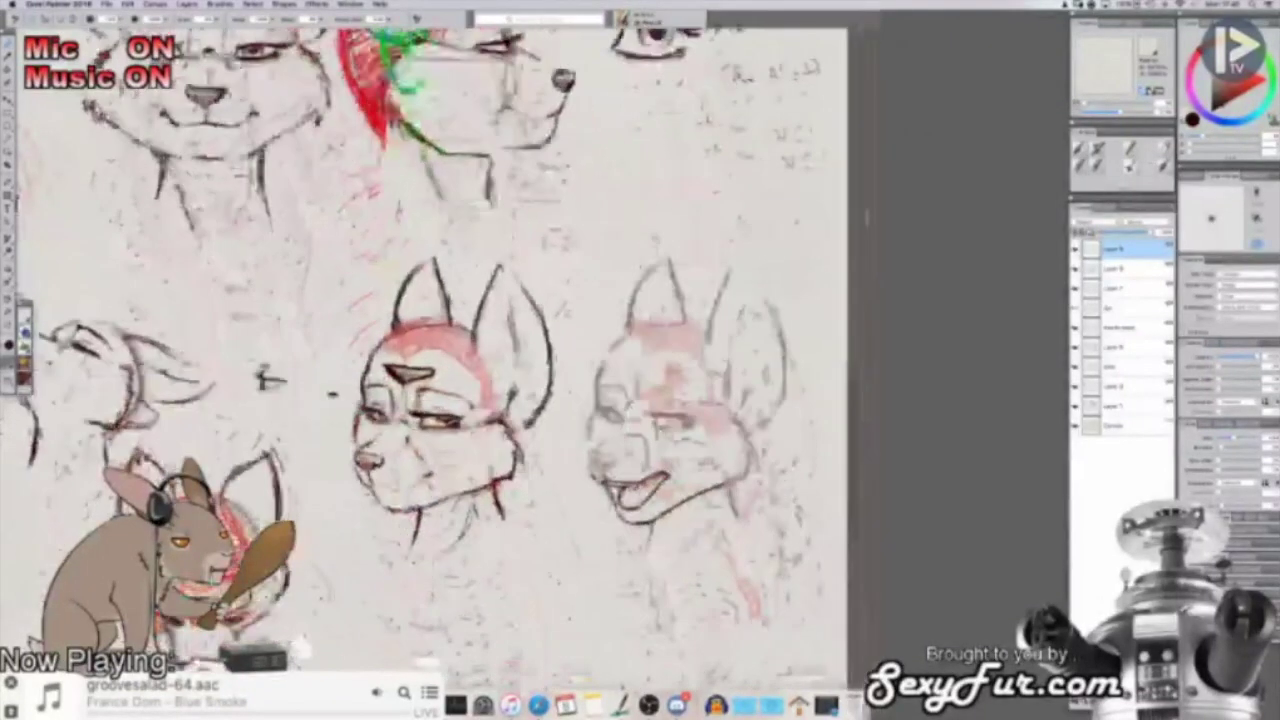
left_click_drag(600, 400, 663, 326)
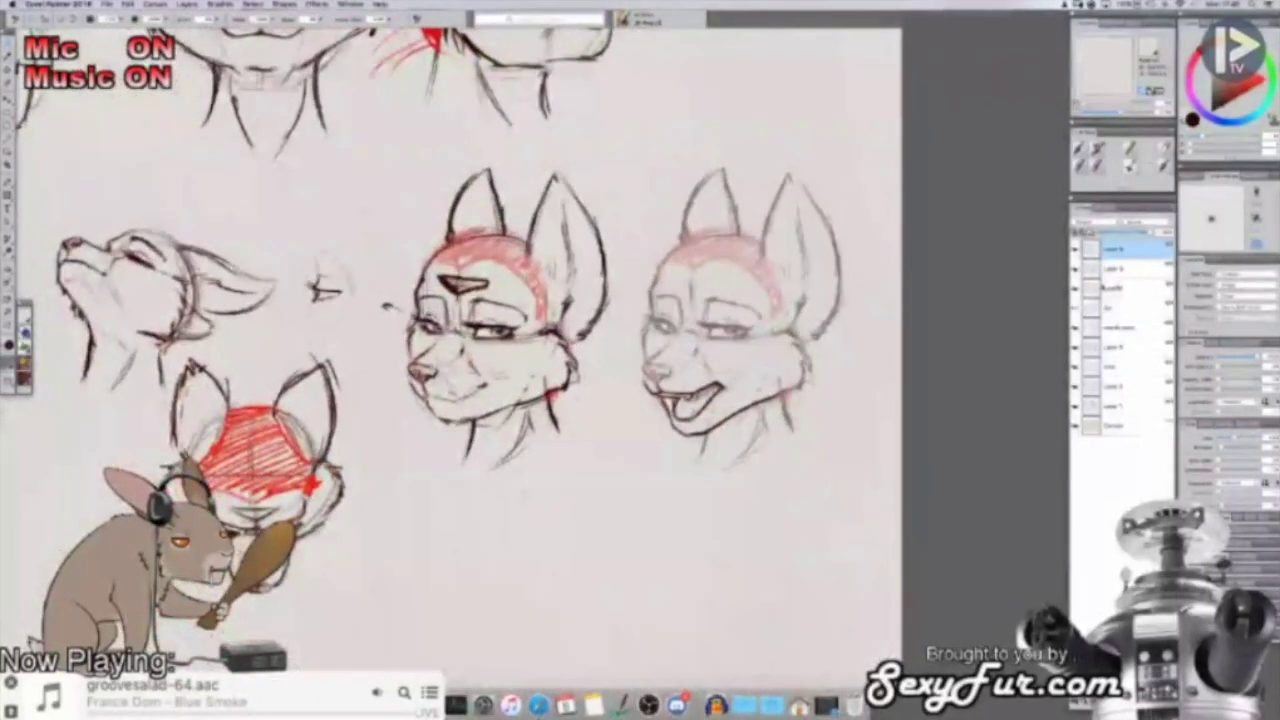
left_click(1076, 290)
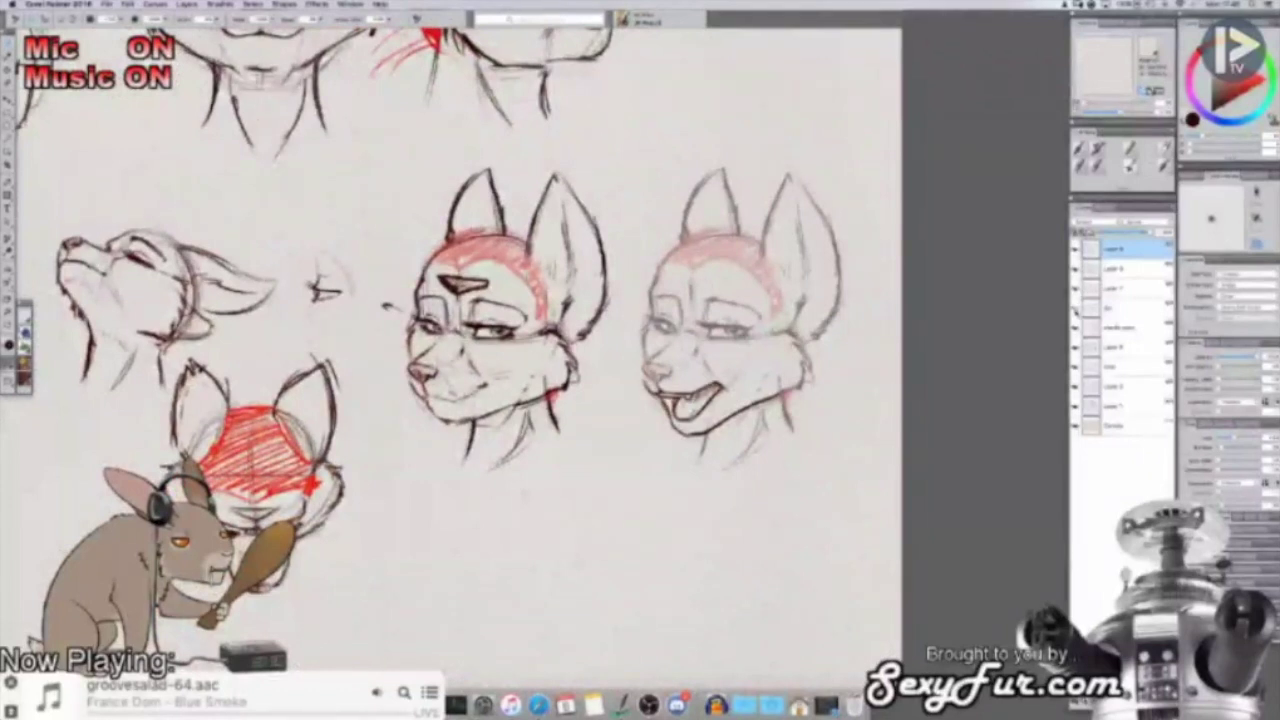
left_click(1076, 328)
left_click(1076, 328)
left_click(1076, 328)
left_click(1076, 328)
left_click(1129, 331)
right_click(1130, 331)
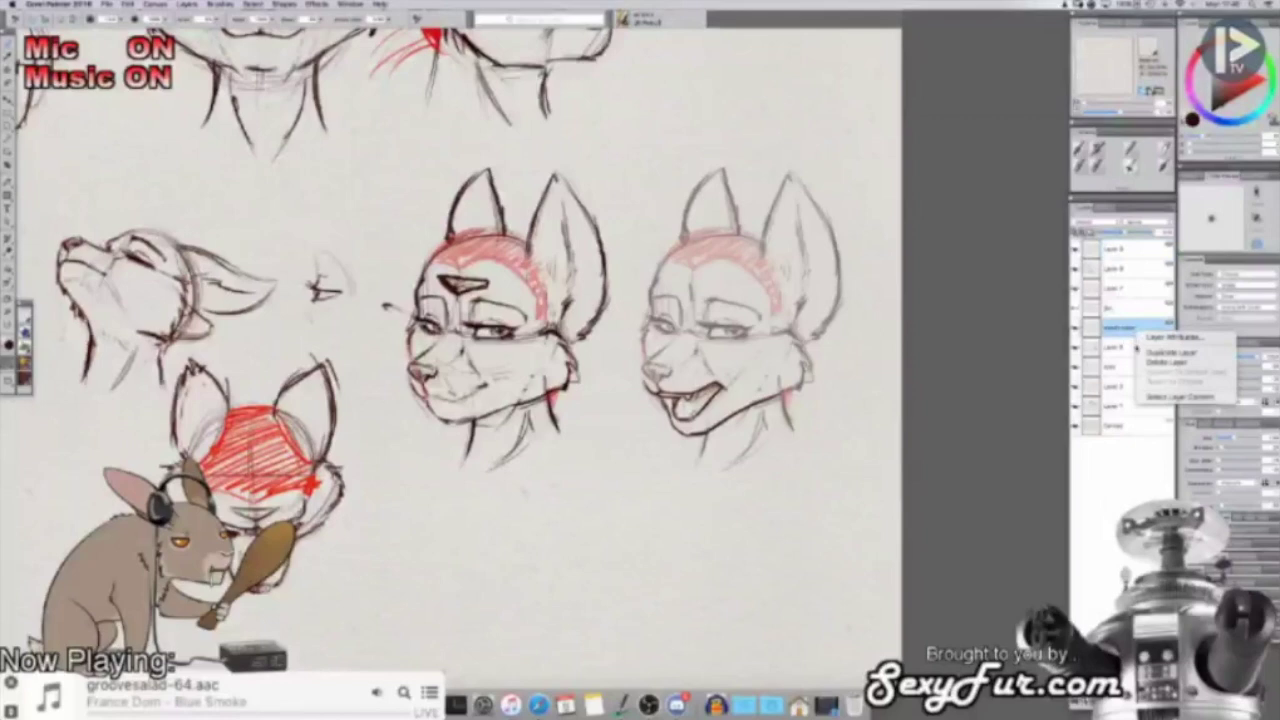
left_click(1144, 356)
Step: Move the duplicated head to the empty lower-left area of the sheet, beside the downward-tilted head
key("f")
mouse_move(829, 281)
left_mouse_down()
mouse_move(708, 505)
mouse_move(822, 293)
mouse_move(767, 350)
mouse_move(581, 252)
mouse_move(944, 343)
mouse_move(470, 340)
mouse_move(685, 310)
mouse_move(668, 335)
mouse_move(666, 316)
left_mouse_up()
key("b")
key("super+equal")
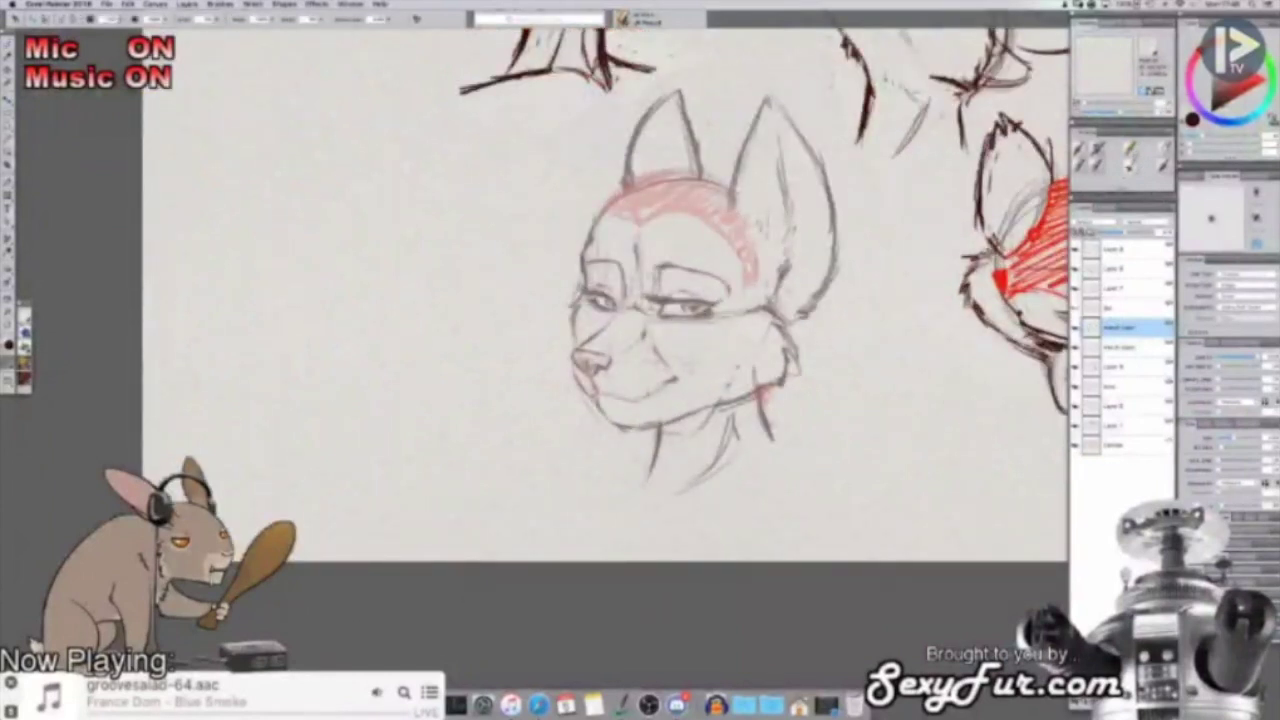
Step: Rename the duplicated layer as smug and save the document
double_click(1120, 328)
type("smug")
key("Return")
key("super+s")
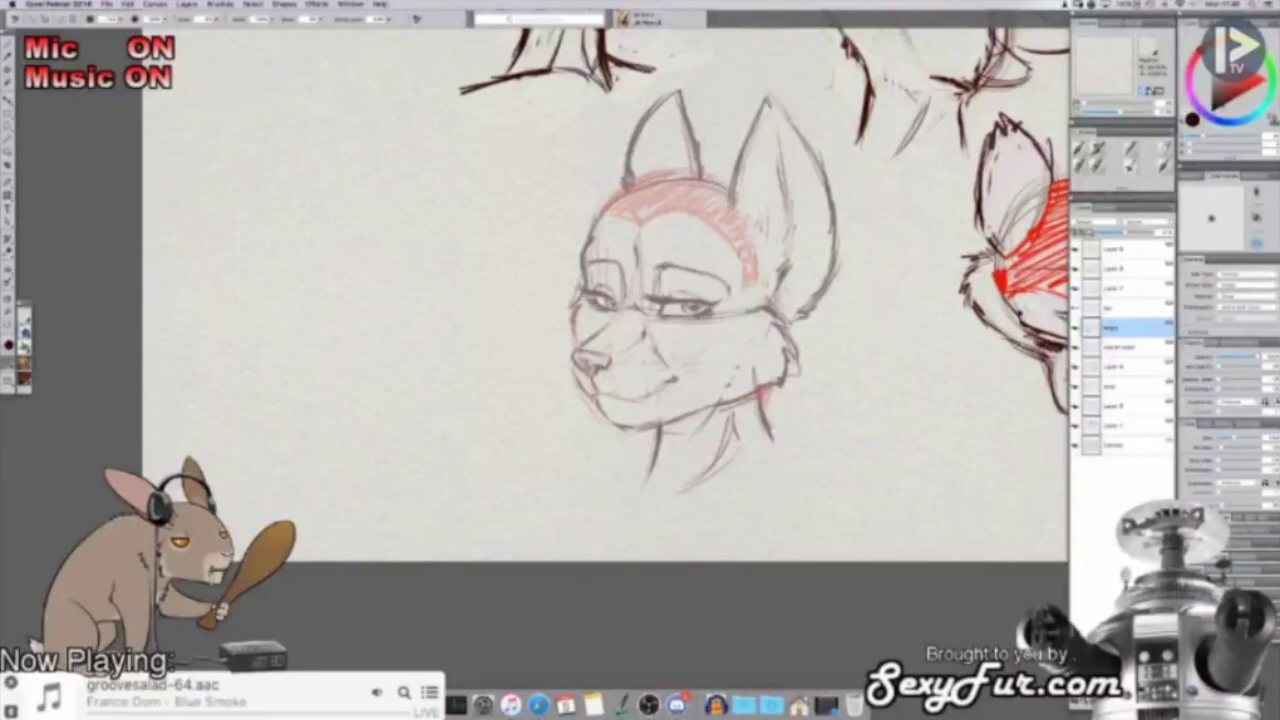
Step: Add a new layer and draw a thick, lowered dark brow over the near eye of the copied head, refining its edge
left_click(1101, 698)
left_click_drag(644, 273, 729, 287)
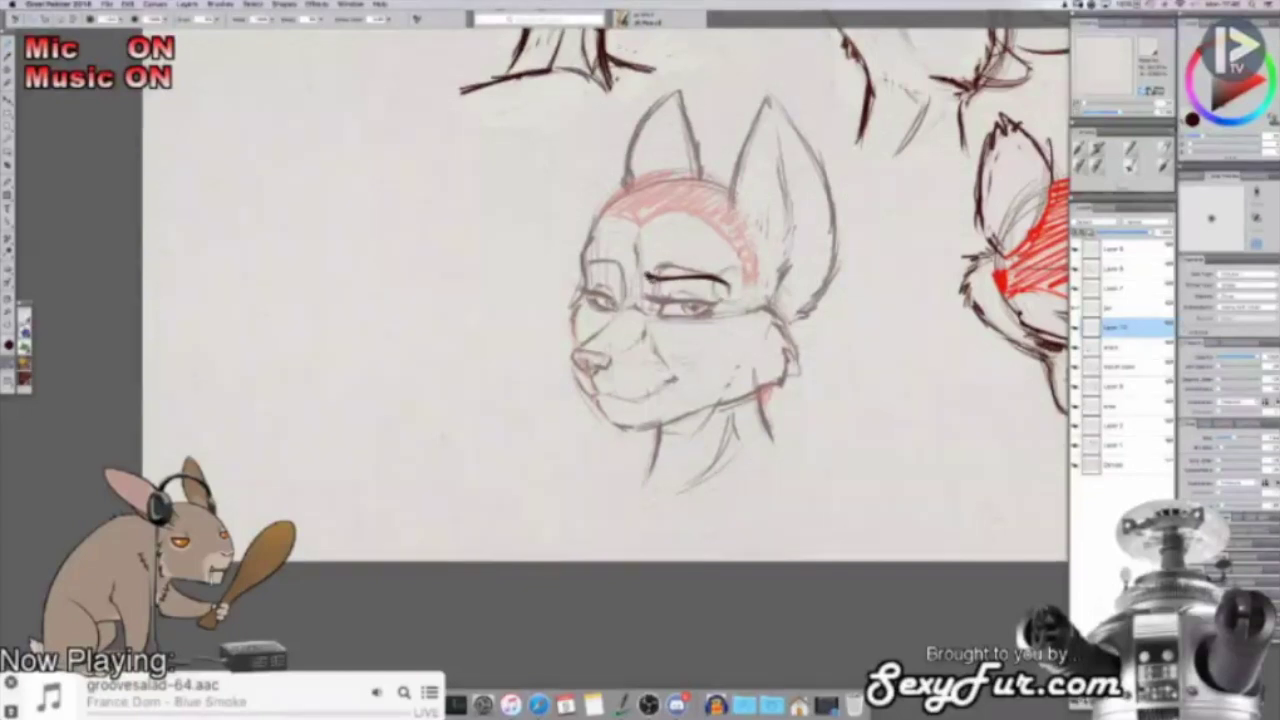
left_click_drag(652, 280, 725, 278)
key("shift+x")
mouse_move(646, 273)
left_mouse_down()
mouse_move(654, 286)
mouse_move(730, 288)
mouse_move(714, 281)
left_mouse_up()
key("shift+x")
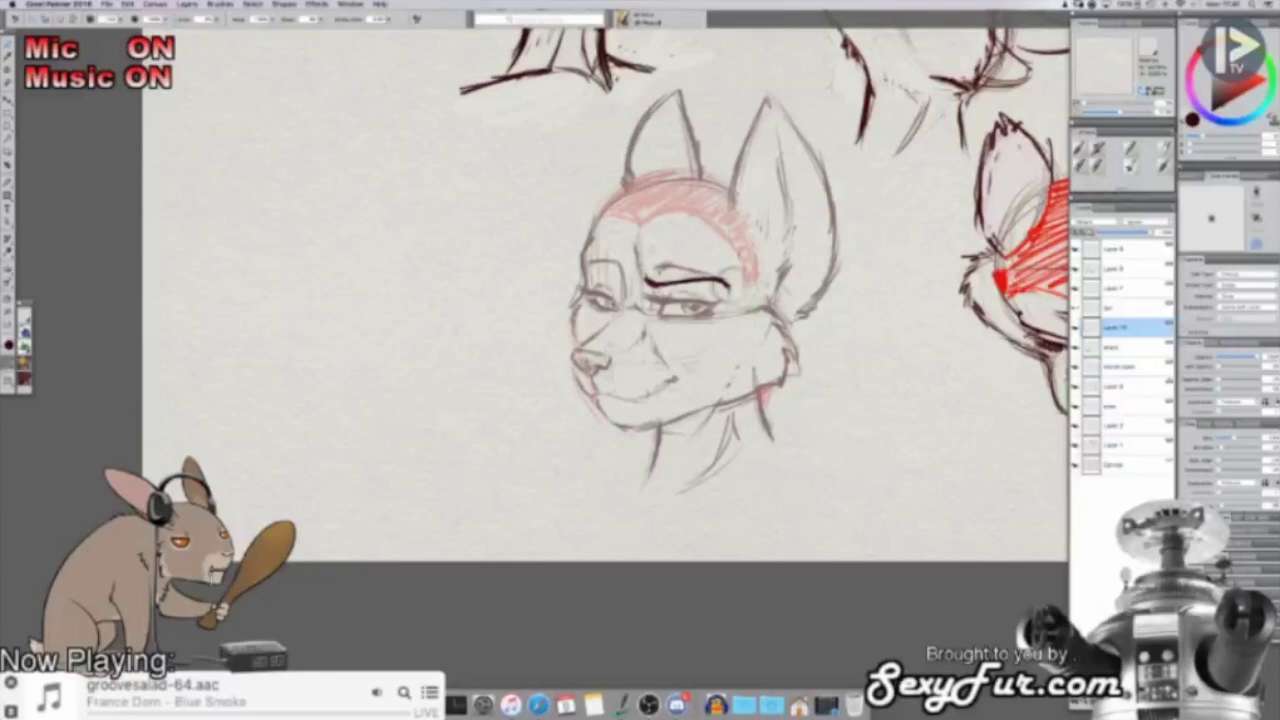
Step: Draw V-shaped frown creases on the forehead and a lowered brow over the far eye, joining both brows across the nose bridge
mouse_move(652, 251)
left_mouse_down()
mouse_move(644, 482)
mouse_move(636, 253)
left_mouse_up()
left_click_drag(626, 282, 636, 264)
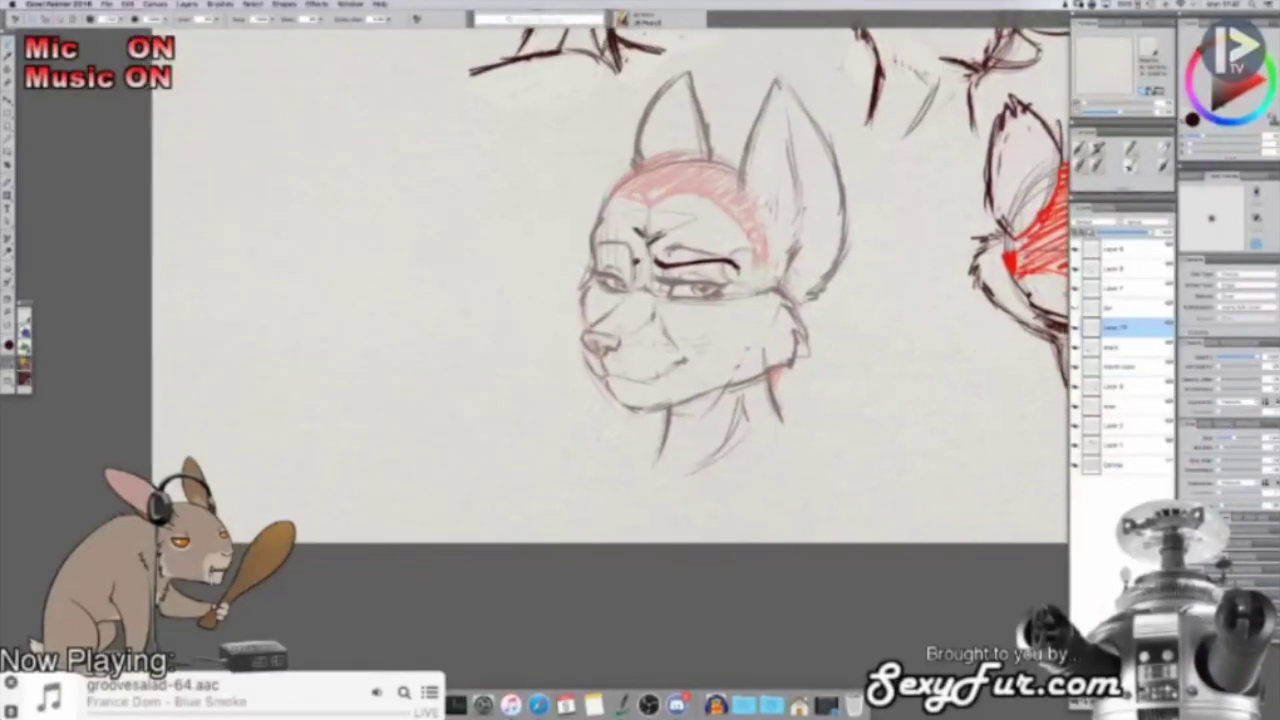
left_click_drag(632, 262, 588, 244)
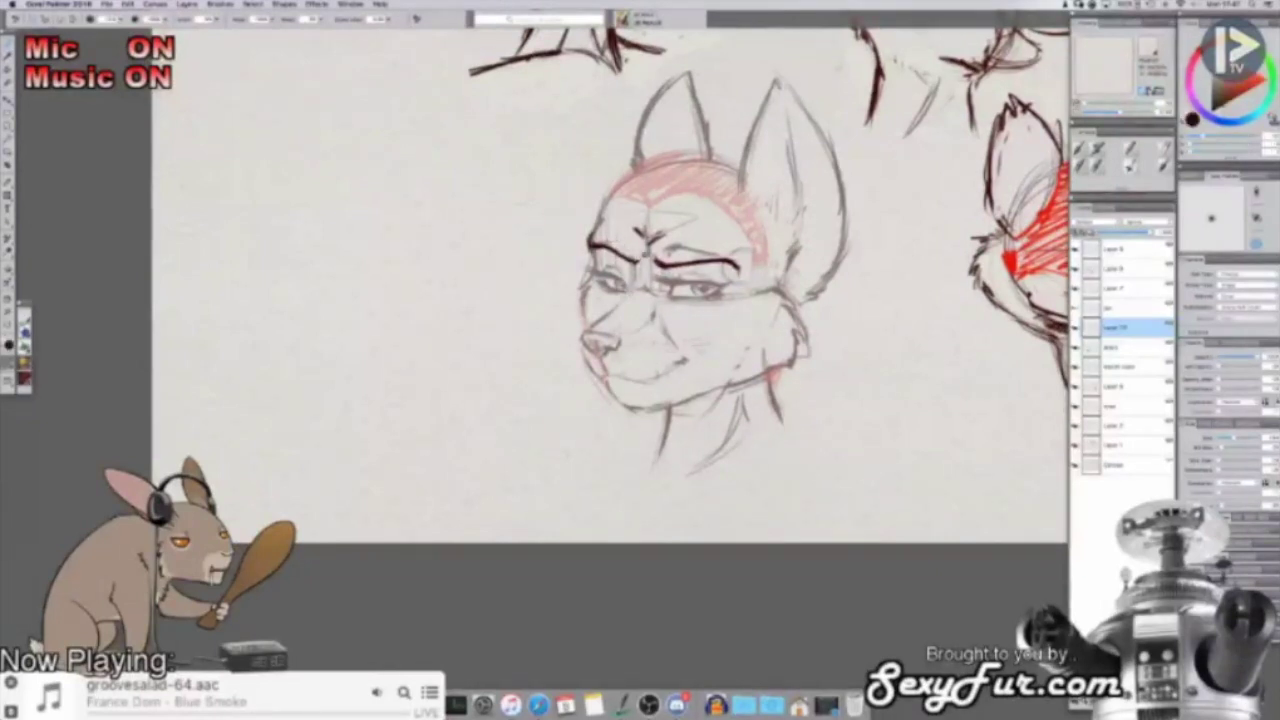
left_click_drag(638, 261, 658, 268)
key("shift+x")
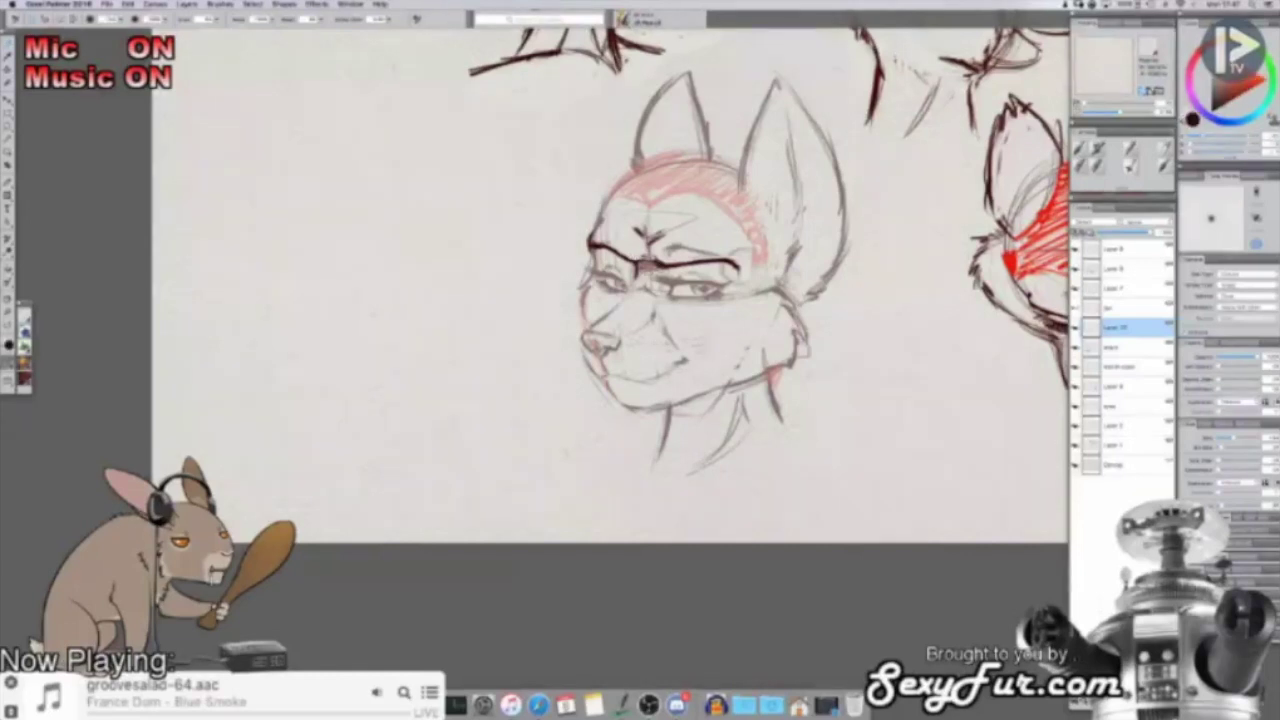
Step: Undo the last stroke and draw short creases across the nose bridge and beside the muzzle
key("shift+s")
key("shift+s")
key("ctrl+z")
mouse_move(636, 288)
left_mouse_down()
mouse_move(652, 288)
mouse_move(640, 286)
left_mouse_up()
left_click_drag(661, 300, 651, 318)
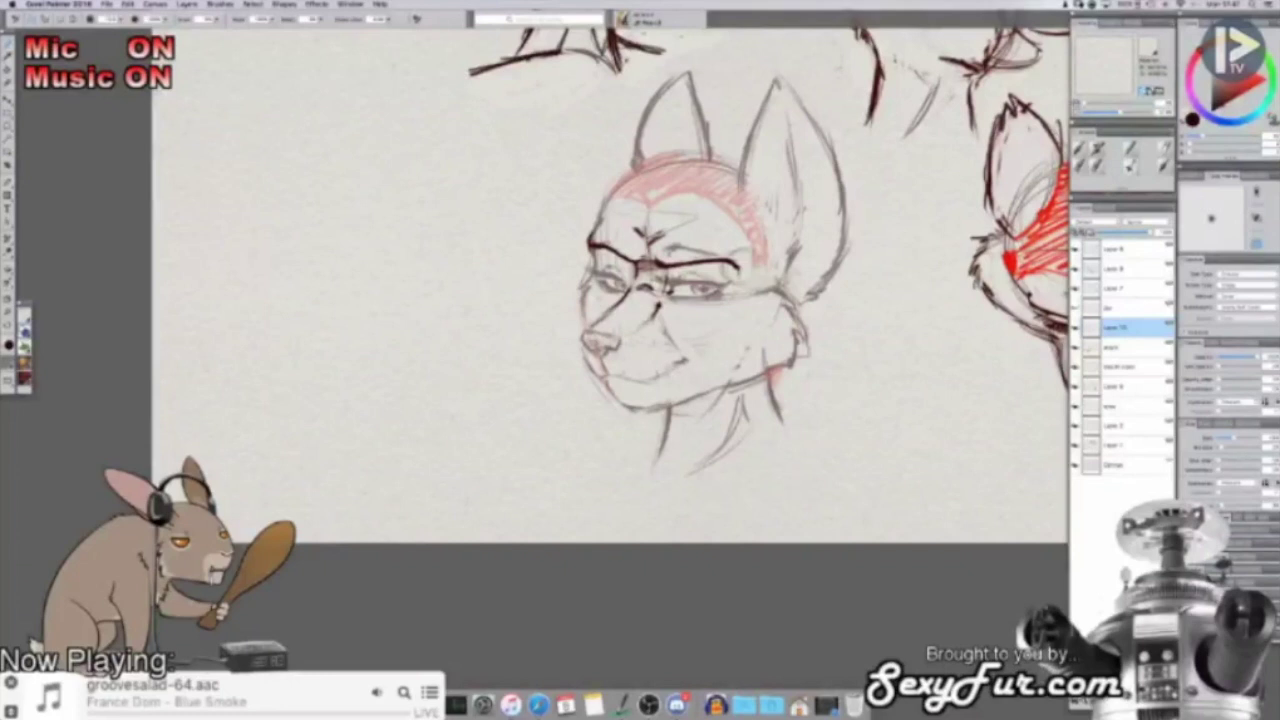
Step: Draw a dark lower lid line under the near eye and trim the strokes around the eye with the paper colour
key("super+plus")
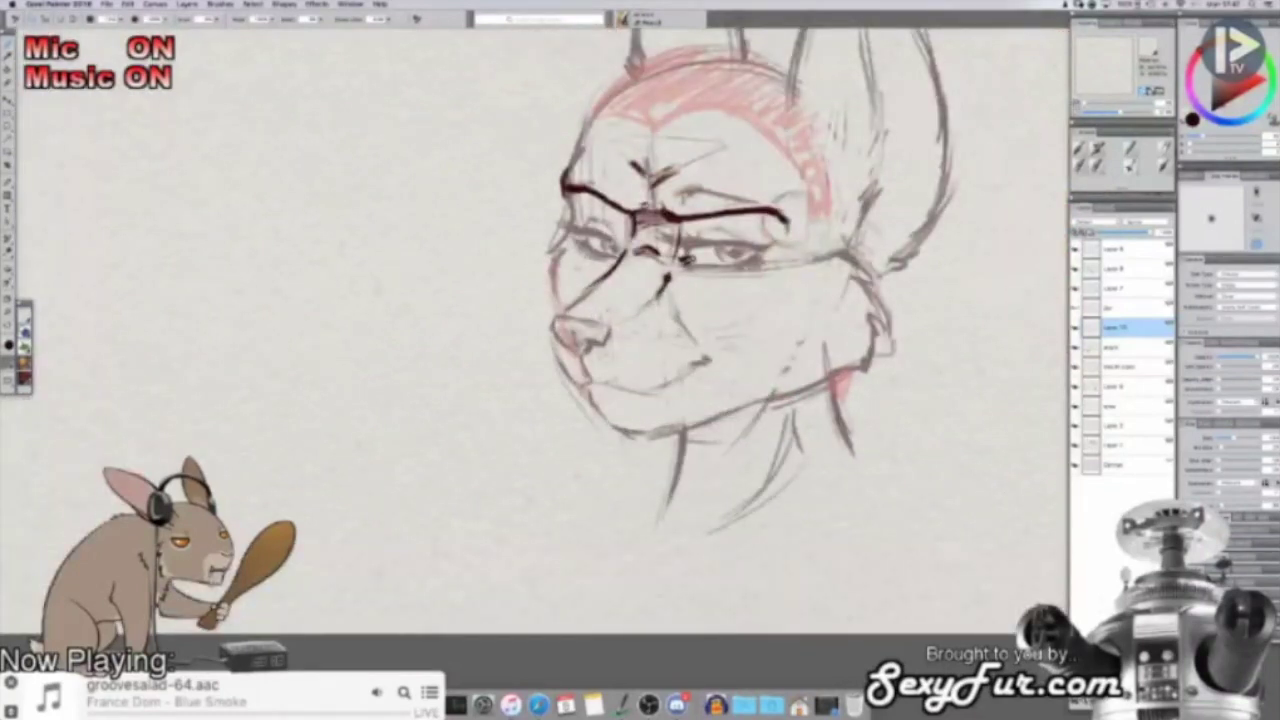
left_click_drag(706, 262, 766, 250)
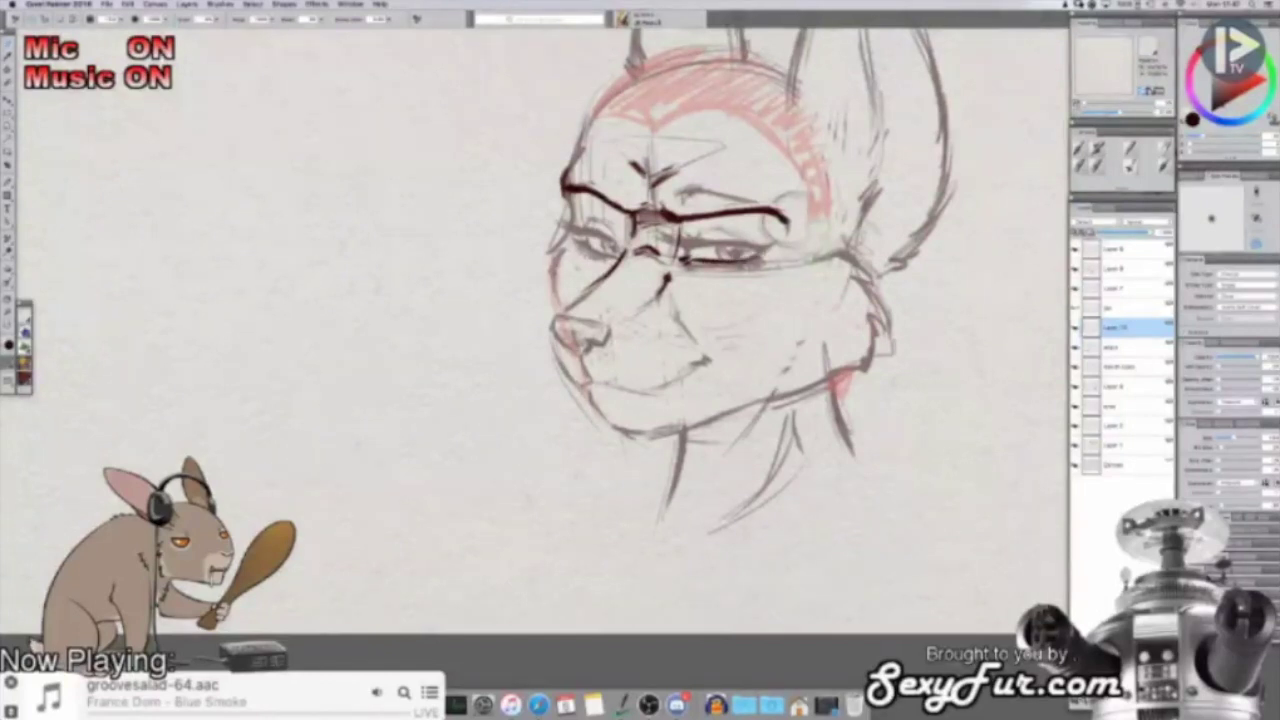
key("shift+x")
left_click_drag(692, 265, 755, 267)
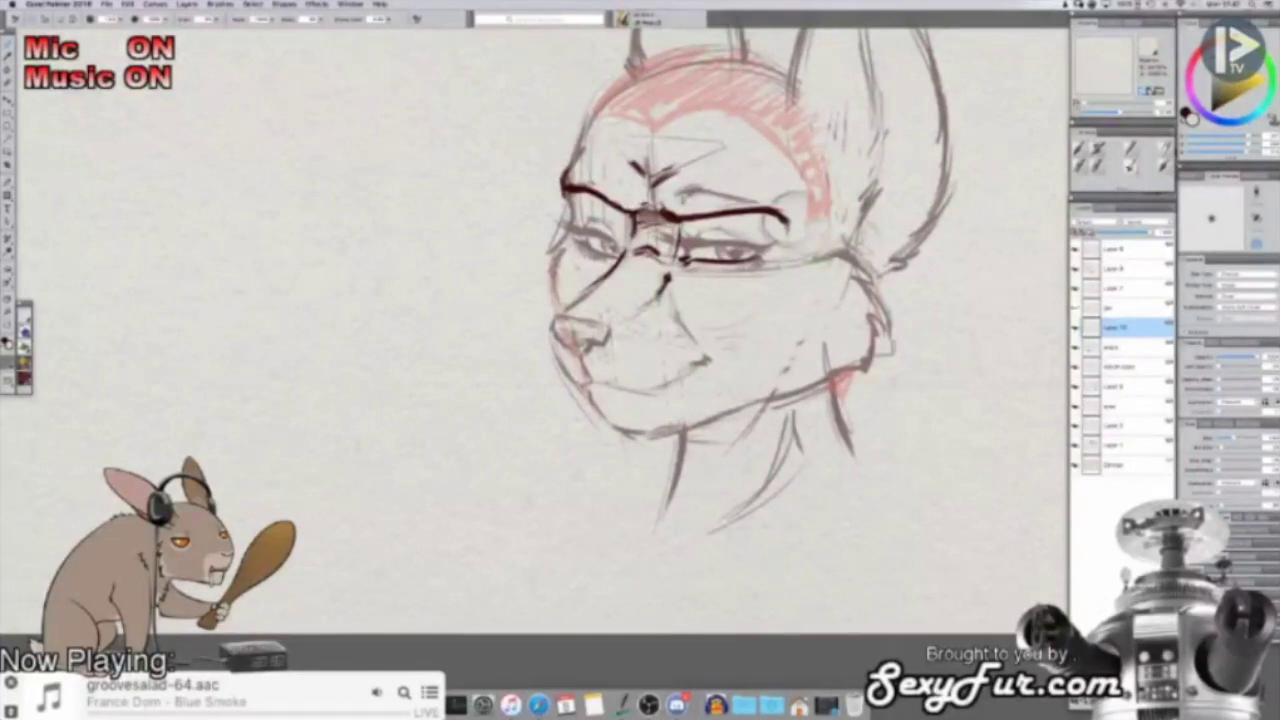
key("shift+x")
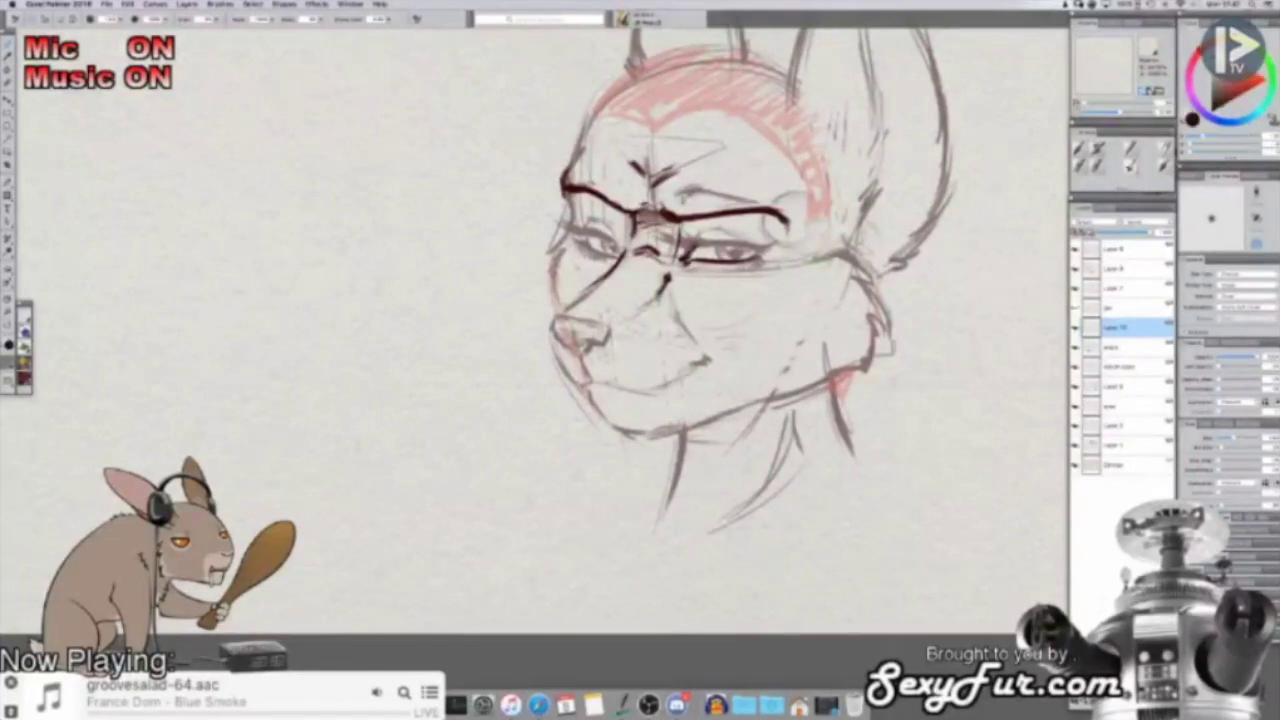
left_click_drag(704, 245, 737, 241)
key("shift+x")
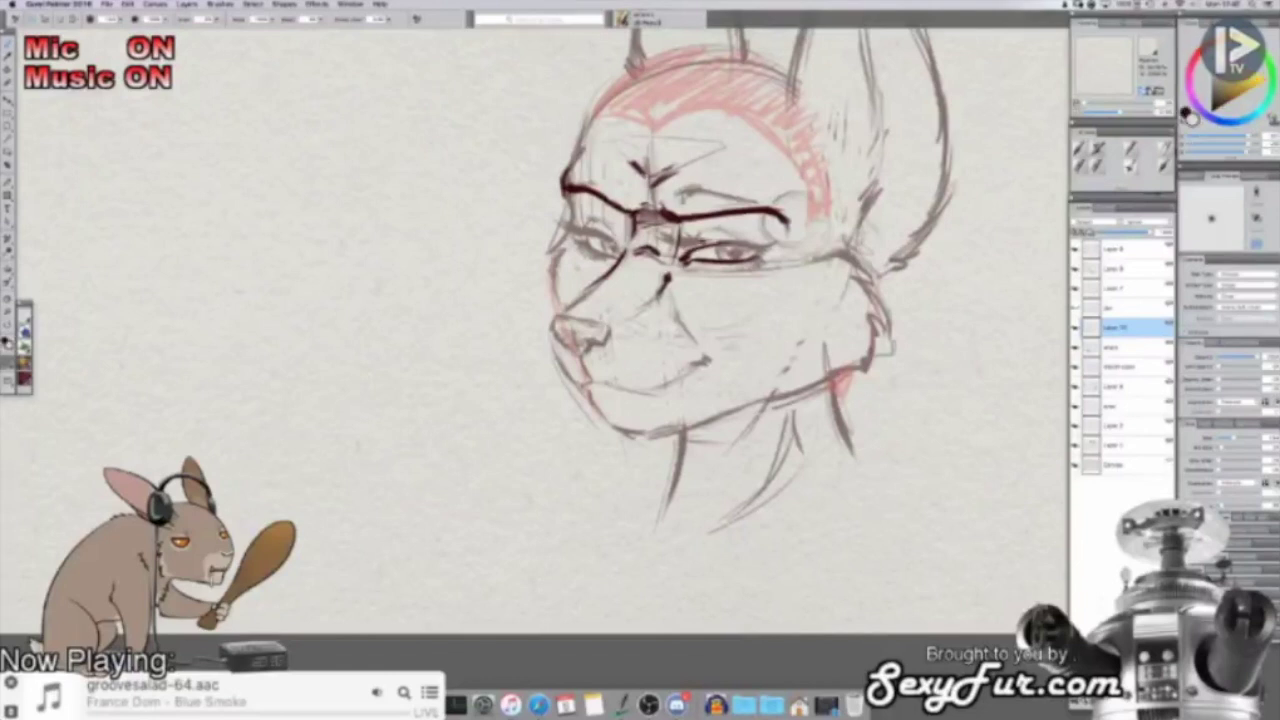
left_click_drag(705, 245, 743, 238)
Step: Rework the near eye's lid lines with sampled colours and curve the outer end of its brow down toward the eye
left_click(688, 240, "alt")
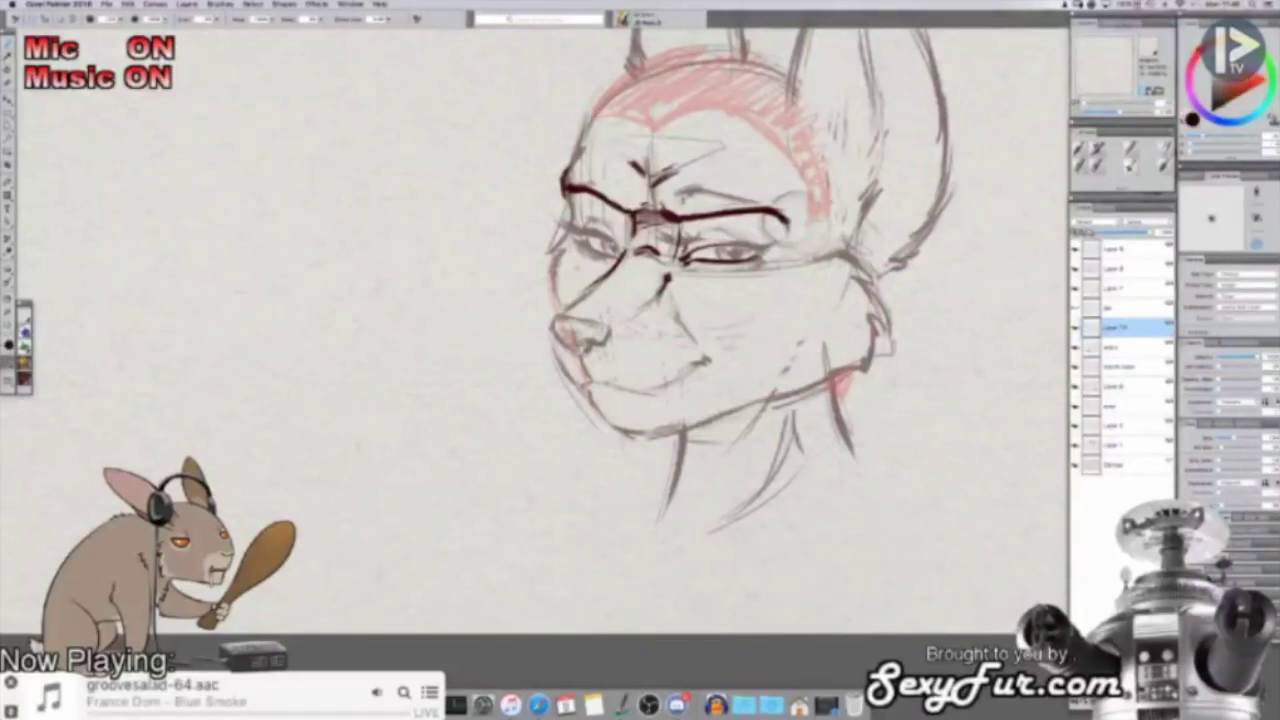
left_click(688, 240, "alt")
left_click(686, 248, "alt")
mouse_move(688, 258)
left_mouse_down()
mouse_move(744, 244)
mouse_move(728, 240)
mouse_move(765, 248)
left_mouse_up()
left_click(700, 240, "alt")
left_click(704, 250, "alt")
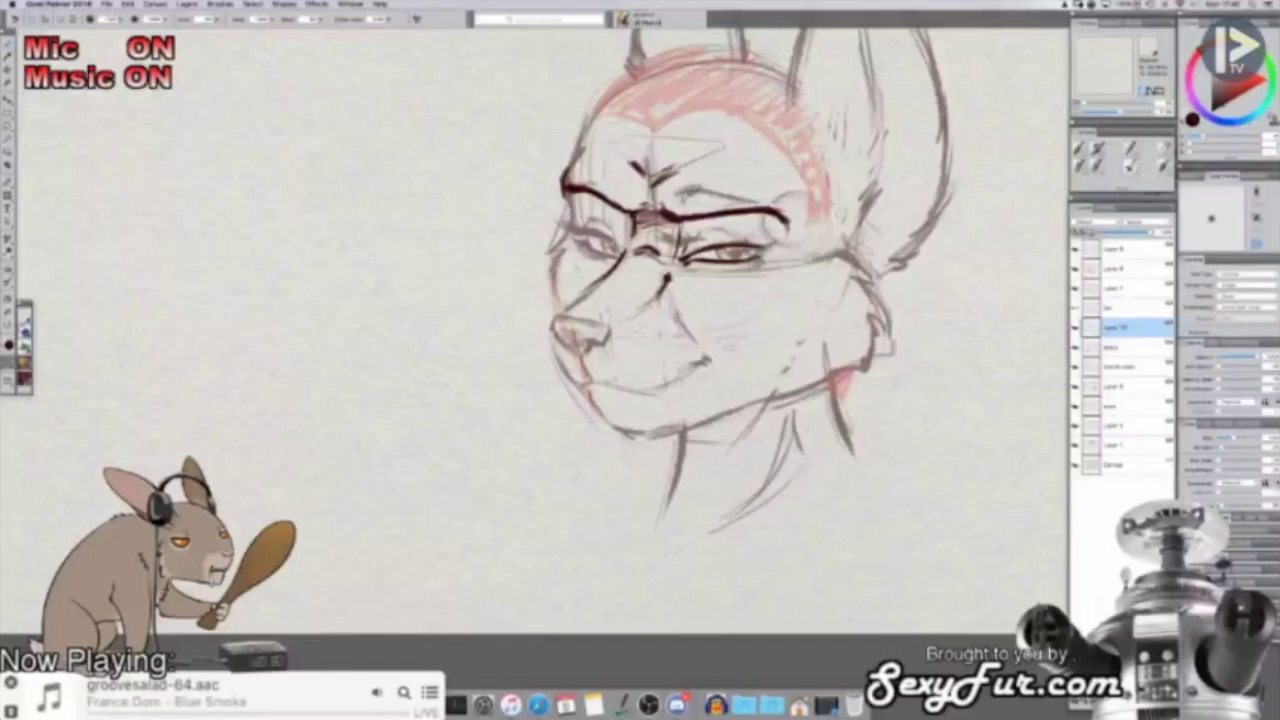
left_click(698, 242, "alt")
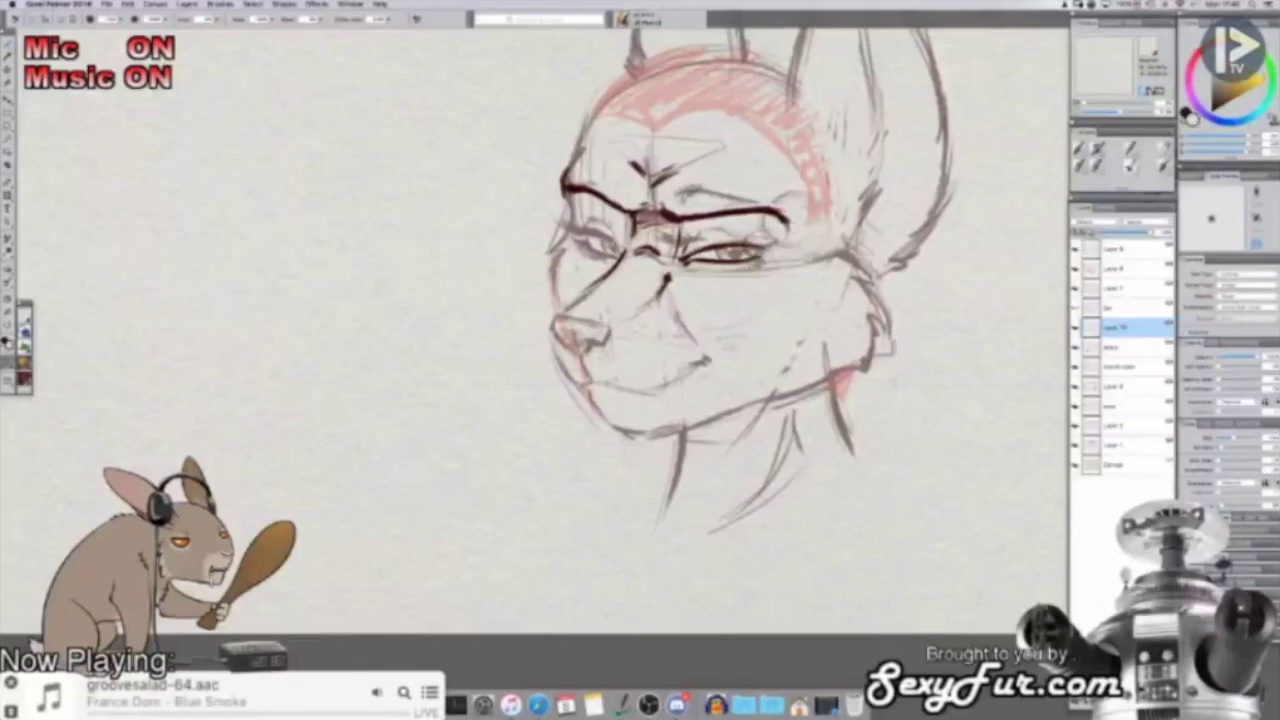
left_click(738, 242, "alt")
left_click_drag(752, 244, 779, 239)
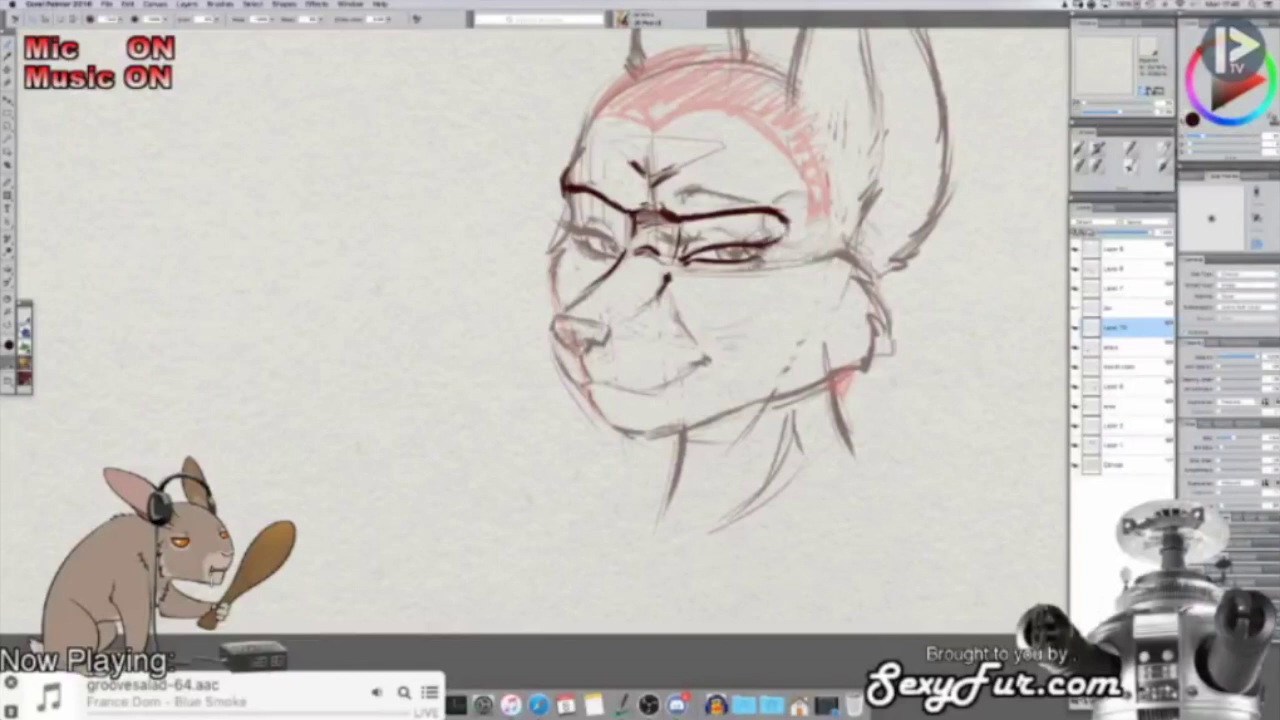
Step: Darken the inner corner of the near eye and sketch an eyelid fold beneath its brow
mouse_move(690, 250)
left_mouse_down()
mouse_move(672, 257)
mouse_move(667, 241)
left_mouse_up()
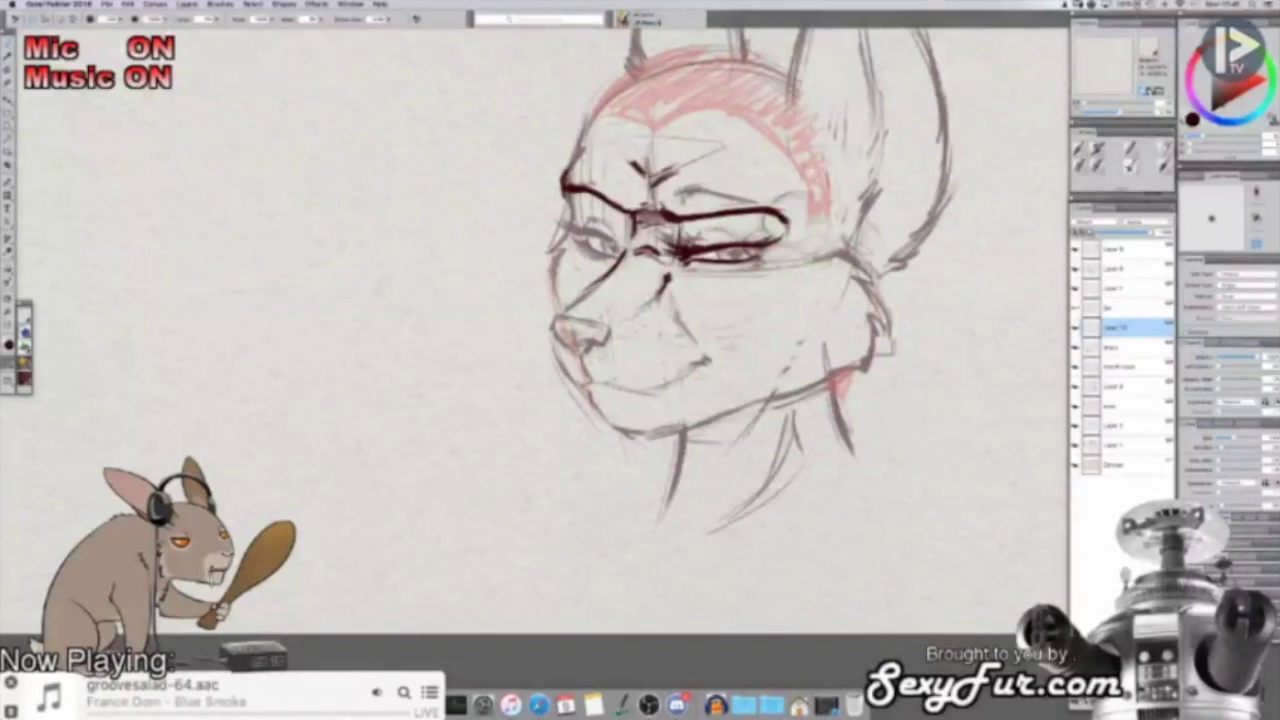
mouse_move(686, 259)
left_mouse_down()
mouse_move(704, 262)
mouse_move(672, 243)
left_mouse_up()
key("shift+x")
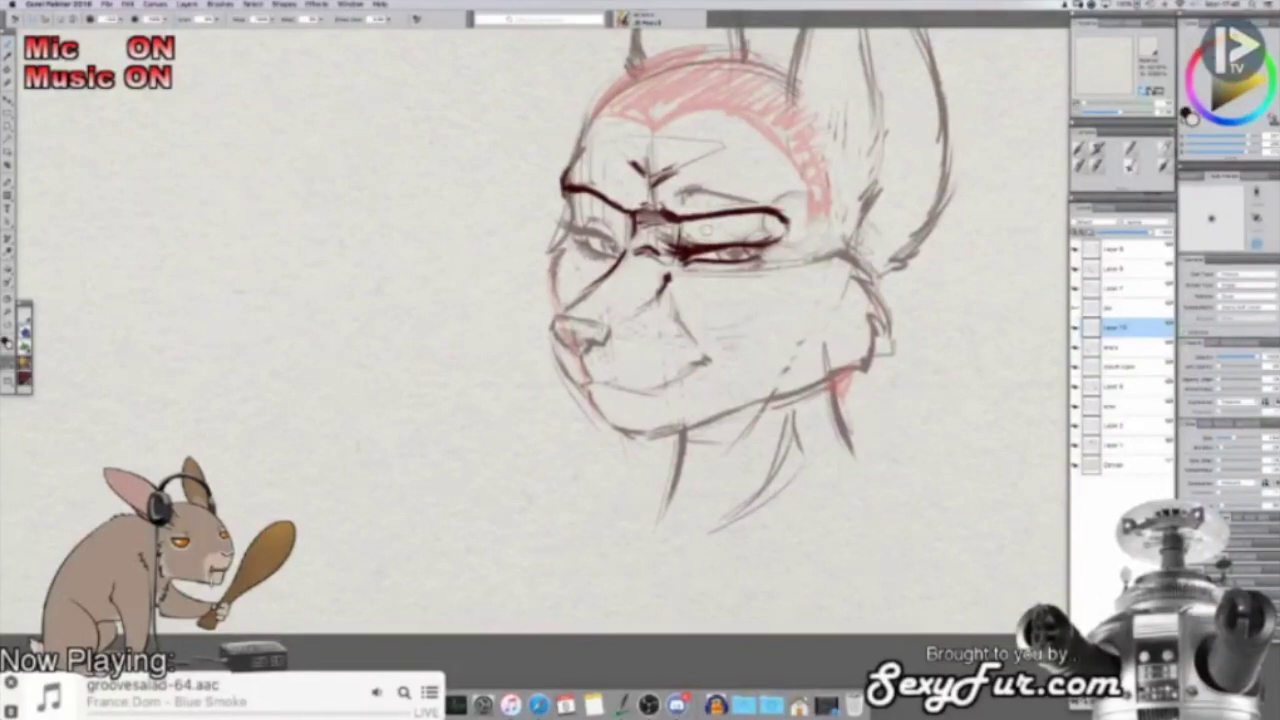
left_click(706, 231, "alt")
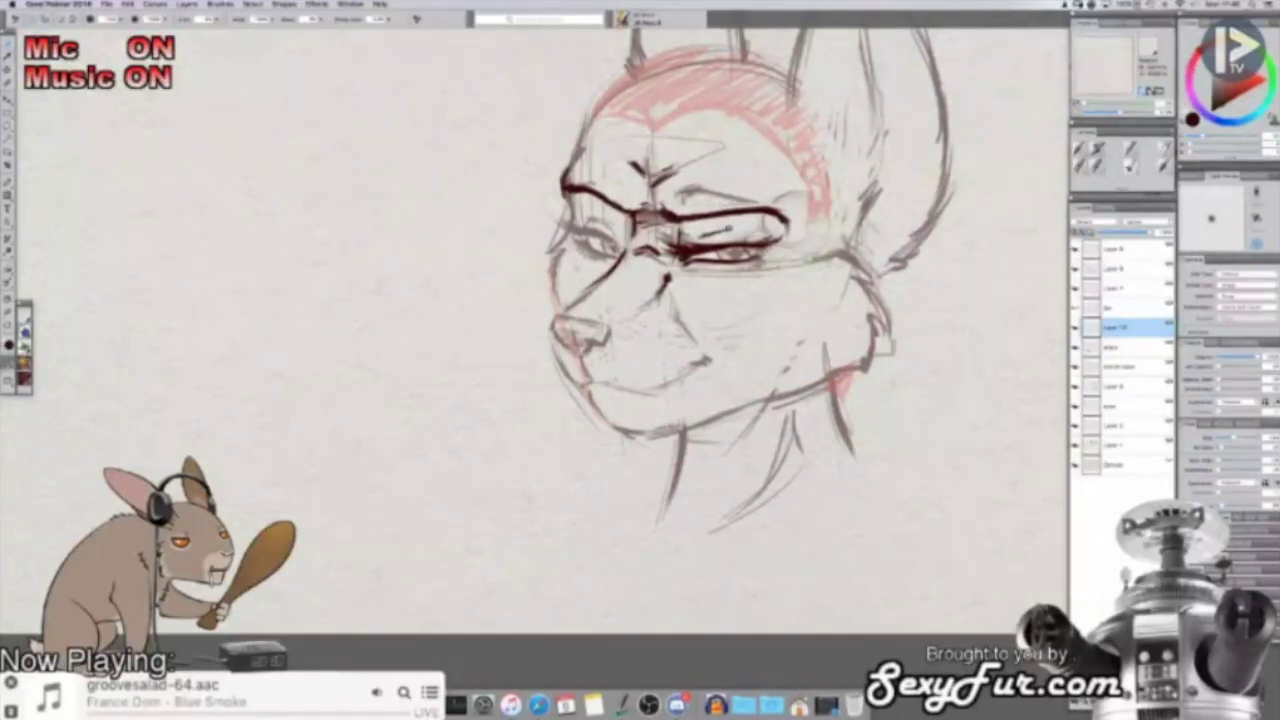
left_click_drag(733, 228, 754, 234)
Step: Refine the near eye's upper lid and fold, alternating between the dark colour and the paper colour
key("shift+x")
left_click(704, 240, "alt")
left_click(704, 240, "alt")
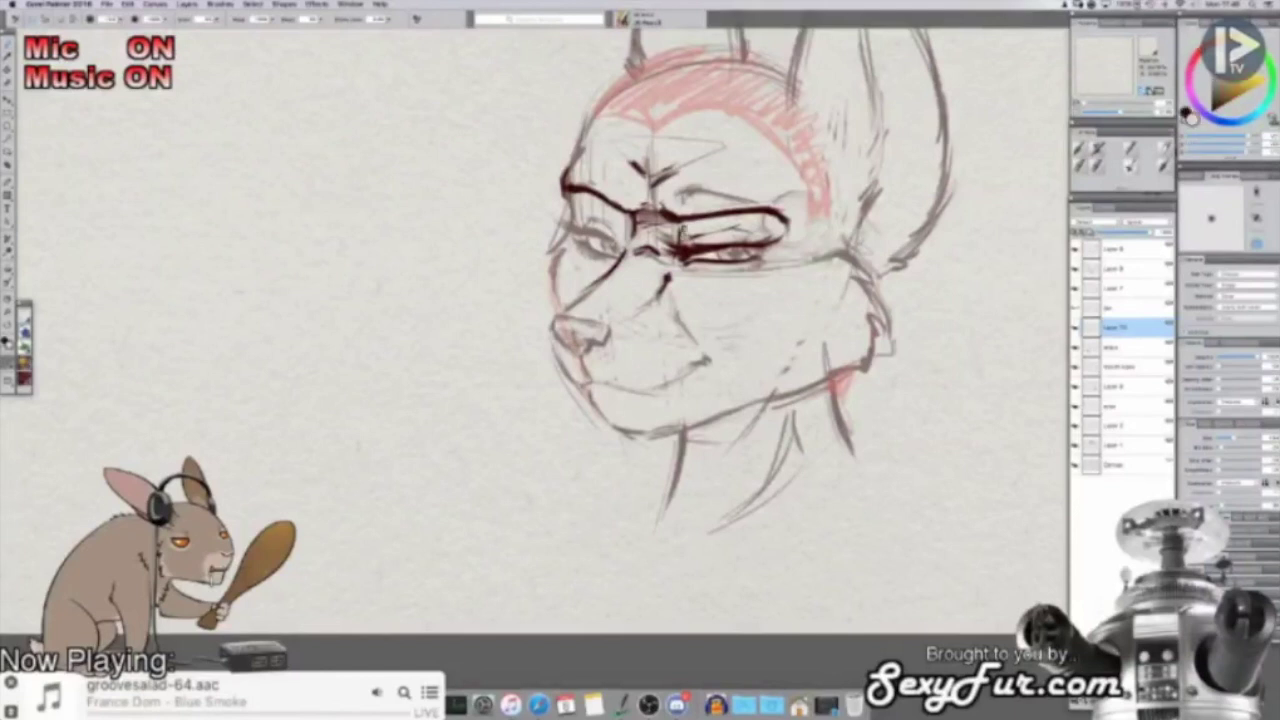
left_click(704, 240, "alt")
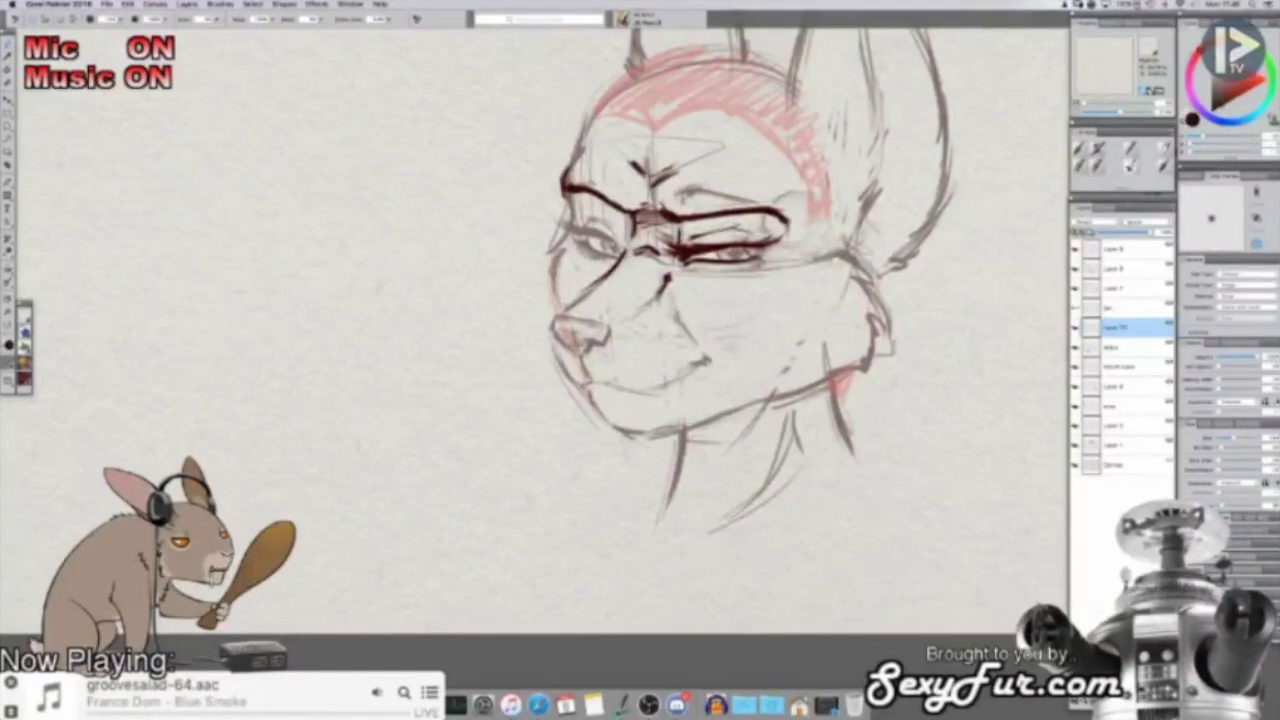
mouse_move(742, 229)
left_mouse_down()
mouse_move(763, 237)
mouse_move(757, 256)
mouse_move(704, 251)
left_mouse_up()
left_click(748, 240, "alt")
key("shift+x")
left_click_drag(692, 255, 732, 250)
key("shift+x")
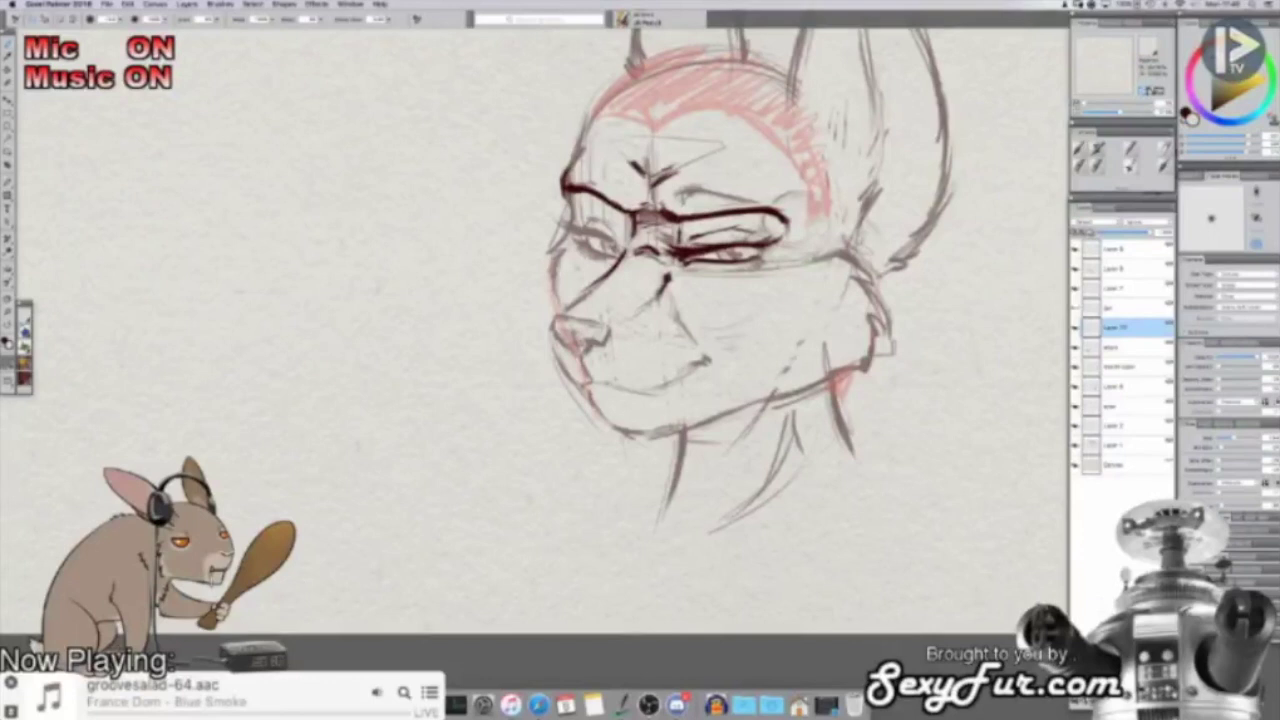
Step: Clean up the inner corner of the near eye, redraw its iris and thicken the lower lid line
mouse_move(706, 247)
left_mouse_down()
mouse_move(736, 242)
mouse_move(668, 255)
mouse_move(663, 240)
mouse_move(700, 242)
mouse_move(668, 260)
left_mouse_up()
key("shift+x")
mouse_move(704, 247)
left_mouse_down()
mouse_move(663, 252)
mouse_move(704, 247)
left_mouse_up()
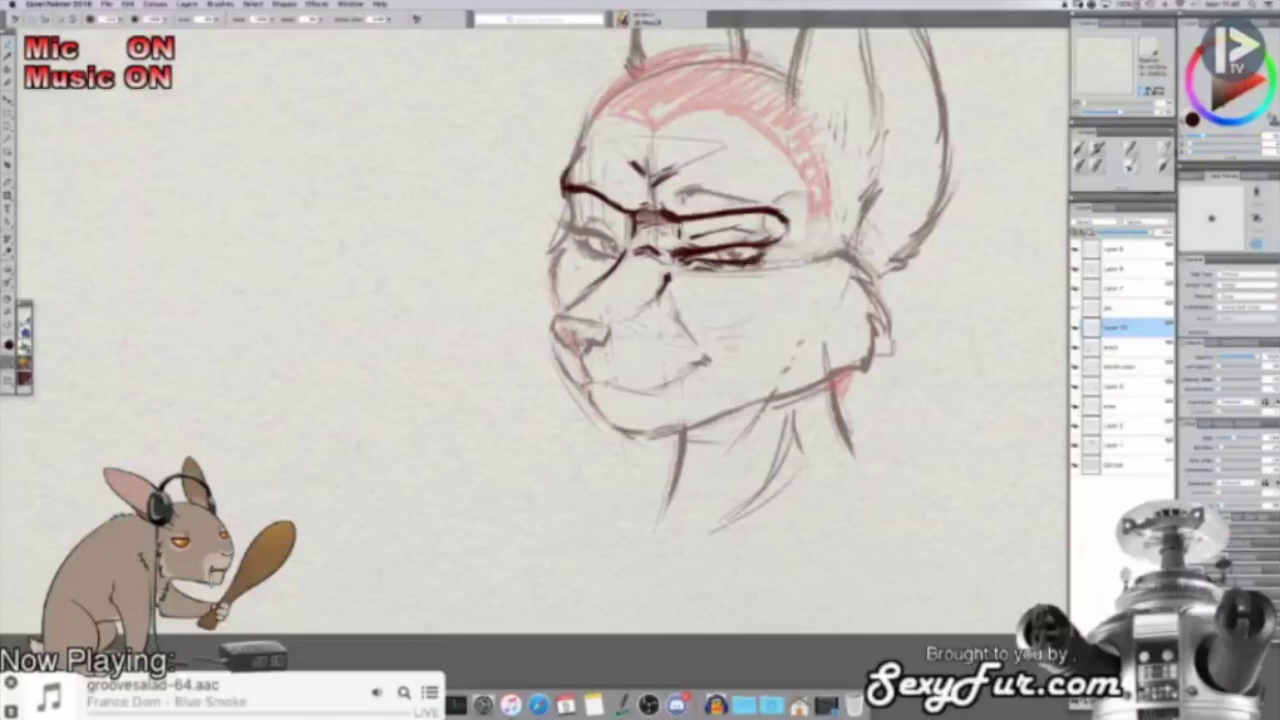
left_click_drag(692, 262, 754, 267)
key("shift+x")
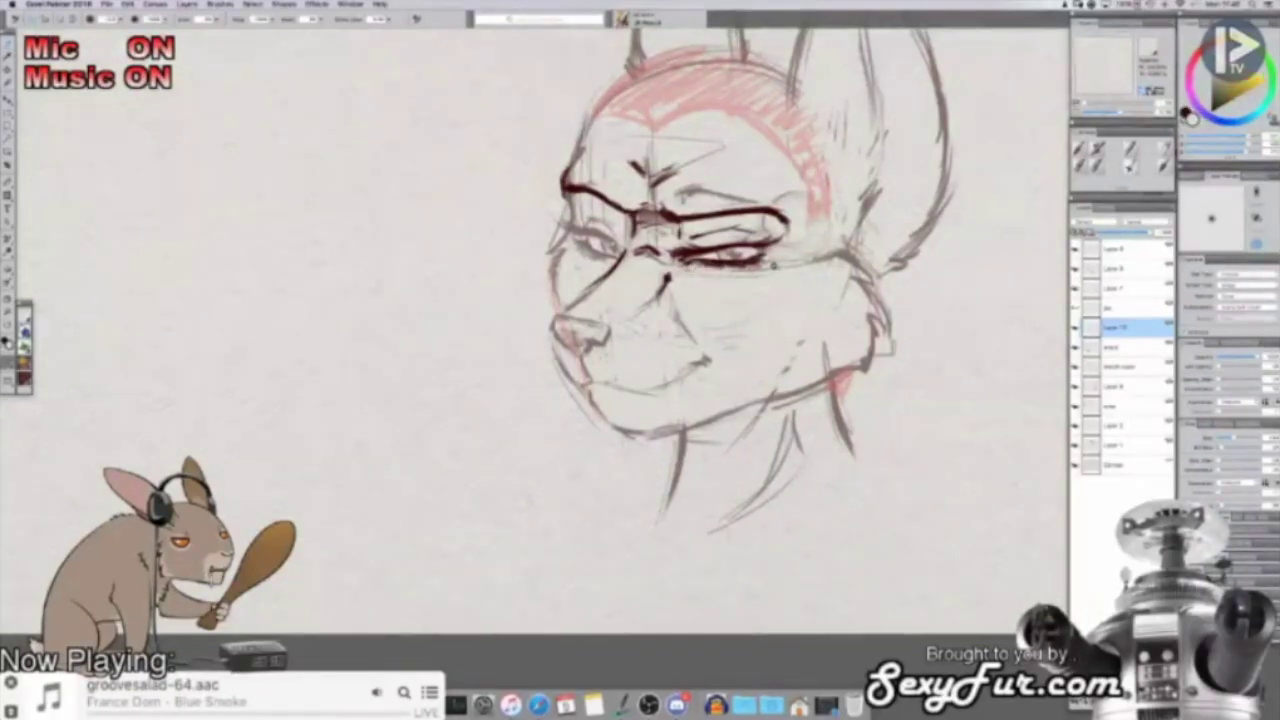
Step: Rotate the canvas and draw the far eye's slanted lid with heavy dark strokes
key("shift+x")
key("shift+x")
left_click(676, 300, "alt")
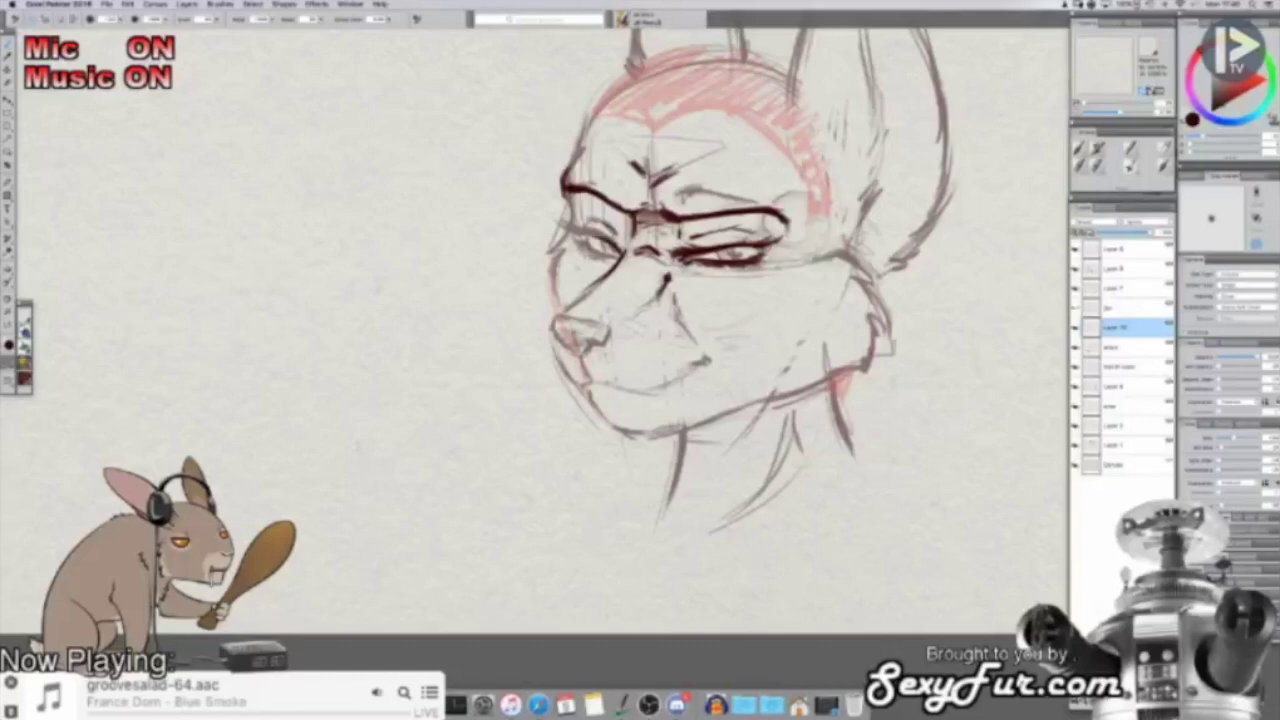
left_click_drag(650, 280, 602, 358)
left_click_drag(720, 200, 750, 470)
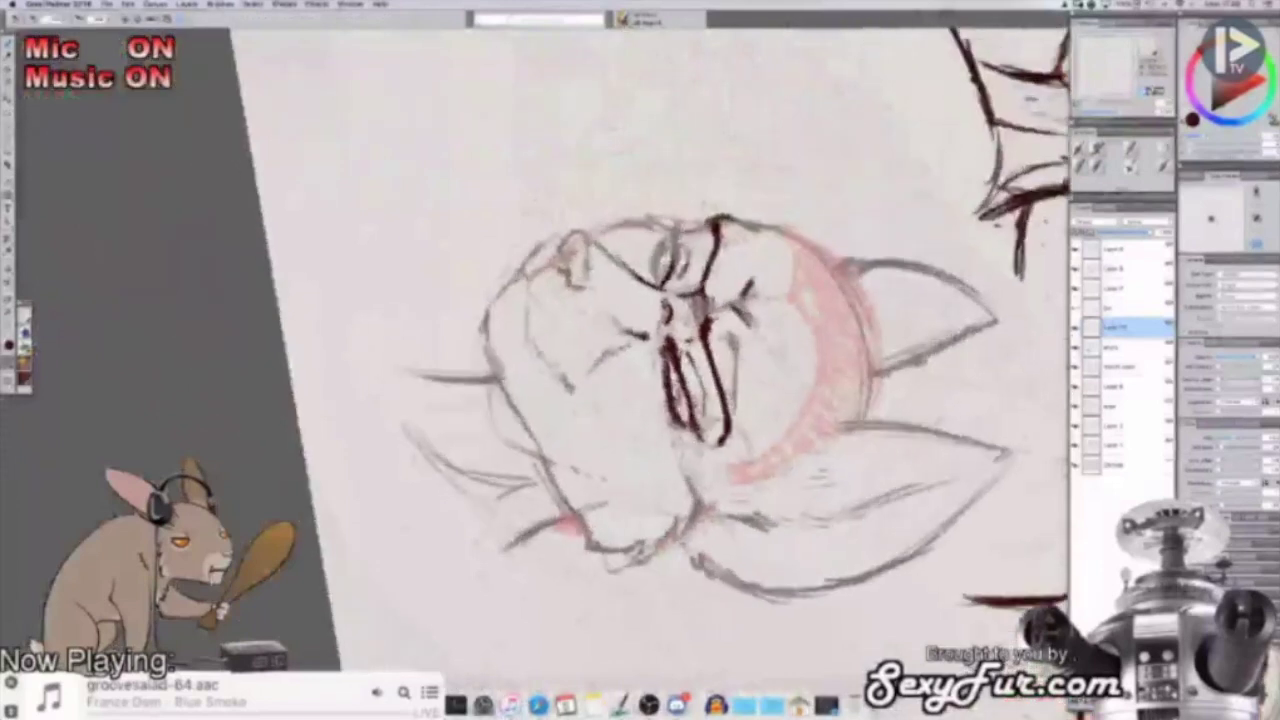
mouse_move(670, 254)
left_mouse_down()
mouse_move(664, 280)
mouse_move(682, 224)
mouse_move(685, 263)
mouse_move(674, 228)
left_mouse_up()
key("shift+s")
key("shift+s")
key("shift+s")
key("shift+s")
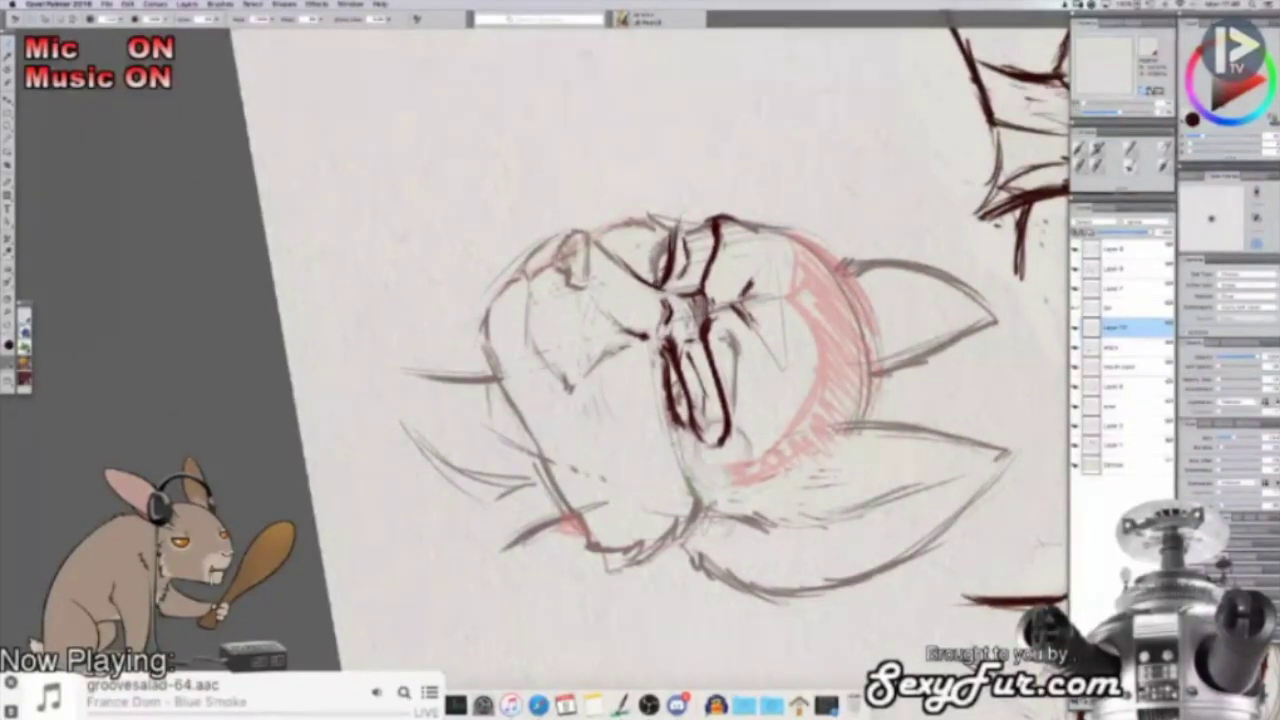
Step: Finish the far eye's dark lid strokes and turn the canvas back so the head stands upright
mouse_move(660, 270)
left_mouse_down()
mouse_move(665, 235)
mouse_move(653, 277)
mouse_move(659, 248)
left_mouse_up()
key("shift+x")
key("shift+x")
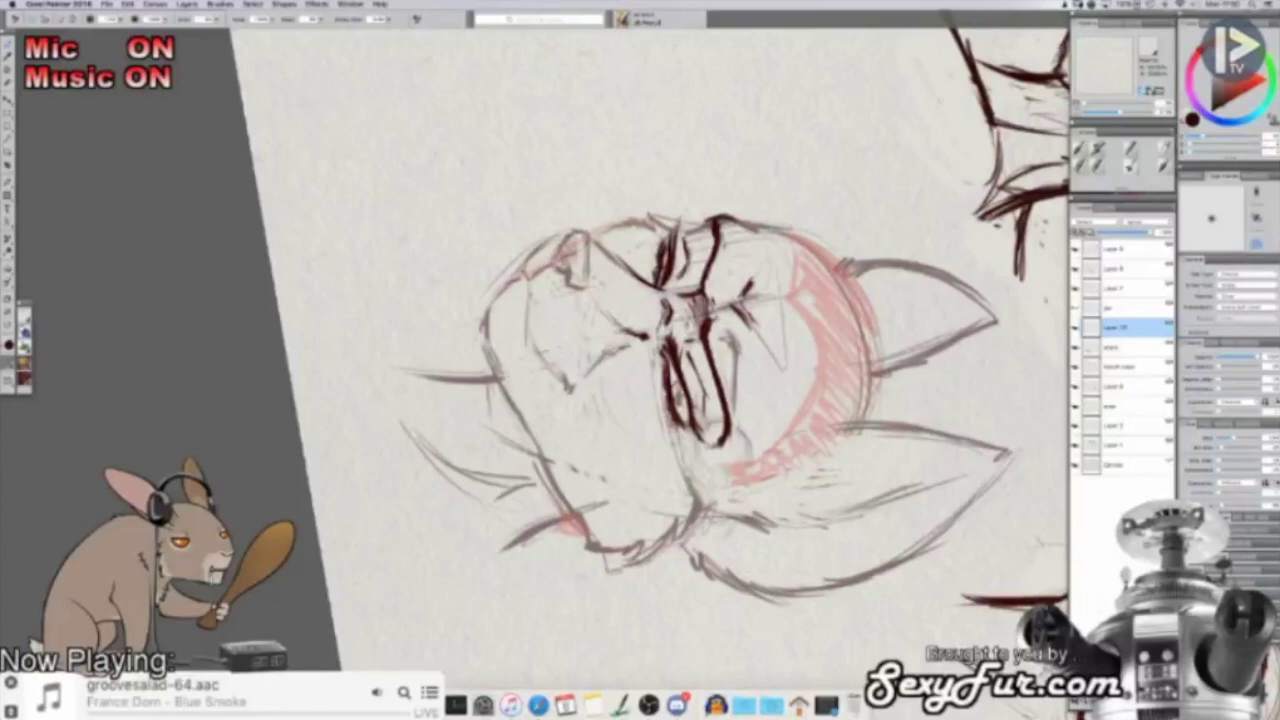
mouse_move(760, 440)
left_mouse_down()
mouse_move(700, 220)
mouse_move(680, 205)
left_mouse_up()
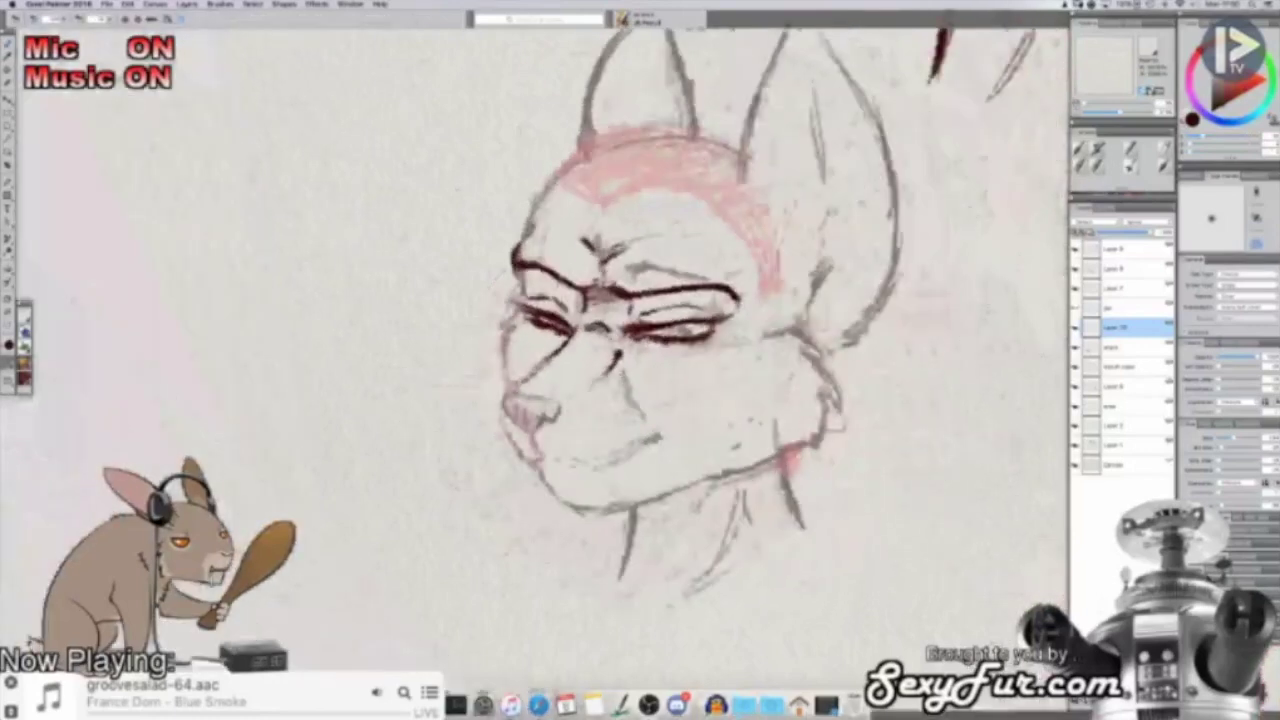
left_click_drag(620, 360, 705, 318)
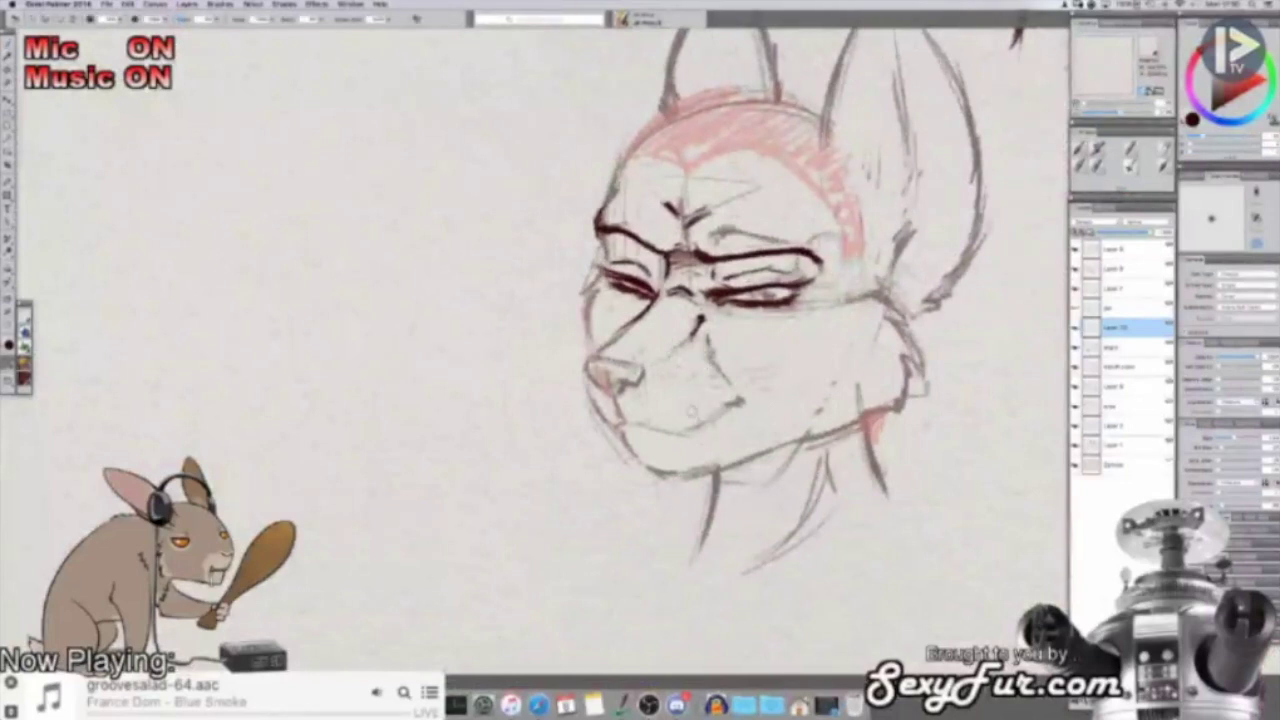
Step: Paint out the old smiling mouth and the muzzle edge beside it with the paper colour
key("shift+x")
mouse_move(625, 427)
left_mouse_down()
mouse_move(738, 410)
mouse_move(695, 404)
mouse_move(685, 428)
mouse_move(713, 429)
left_mouse_up()
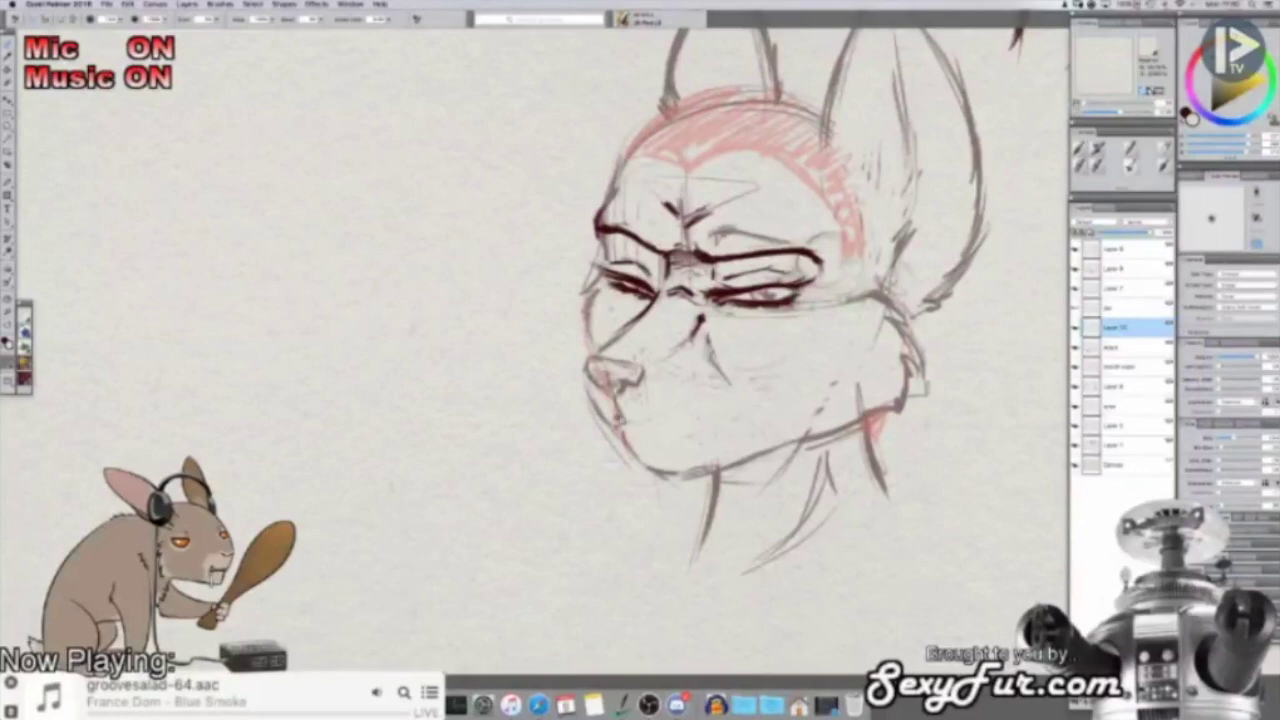
mouse_move(614, 414)
left_mouse_down()
mouse_move(664, 430)
mouse_move(600, 422)
mouse_move(594, 400)
left_mouse_up()
Step: Draw the front of the muzzle below the nose and a short, stern mouth line in the dark colour
key("shift+x")
mouse_move(590, 384)
left_mouse_down()
mouse_move(578, 378)
mouse_move(605, 419)
left_mouse_up()
left_click(596, 396, "alt")
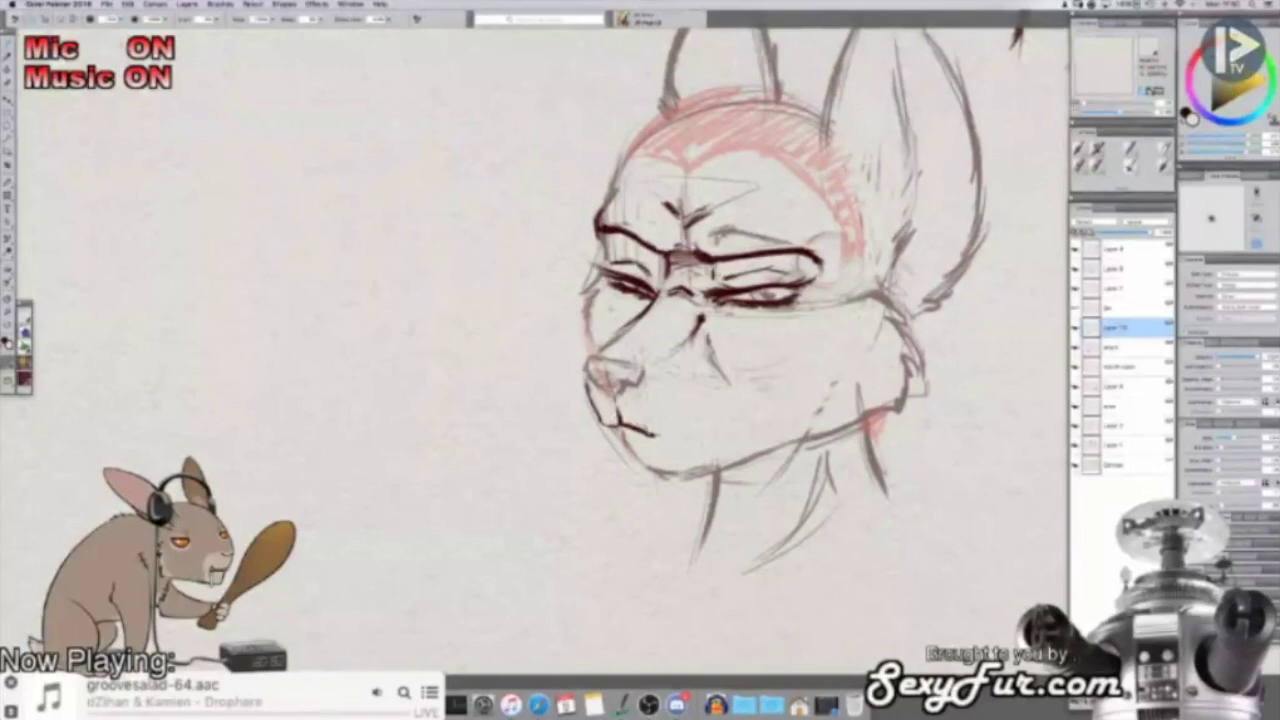
left_click(624, 432, "alt")
left_click_drag(626, 427, 655, 434)
left_click(654, 428, "alt")
left_click(650, 434, "alt")
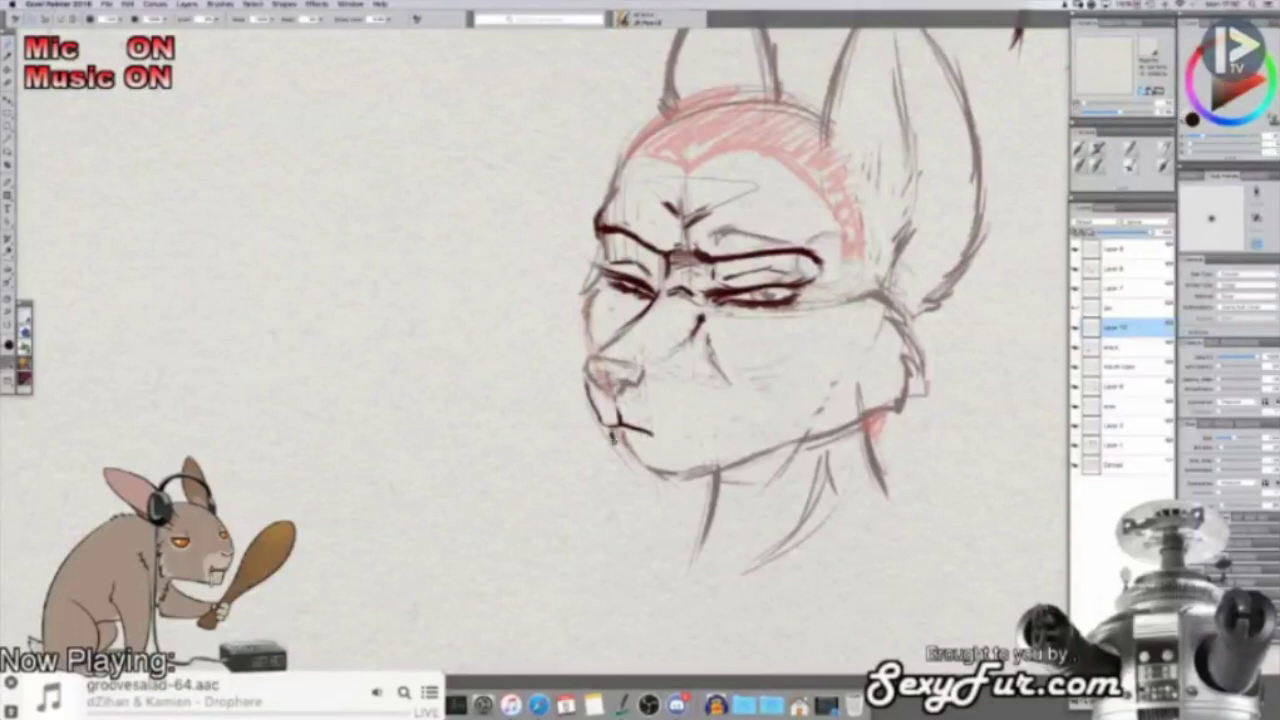
Step: Redraw the chin and lower jawline with dark strokes, cleaning the chin's inner edge with the paper colour
left_click_drag(613, 448, 644, 482)
left_click_drag(643, 480, 685, 483)
key("shift+x")
mouse_move(619, 444)
left_mouse_down()
mouse_move(618, 427)
mouse_move(641, 462)
mouse_move(690, 468)
left_mouse_up()
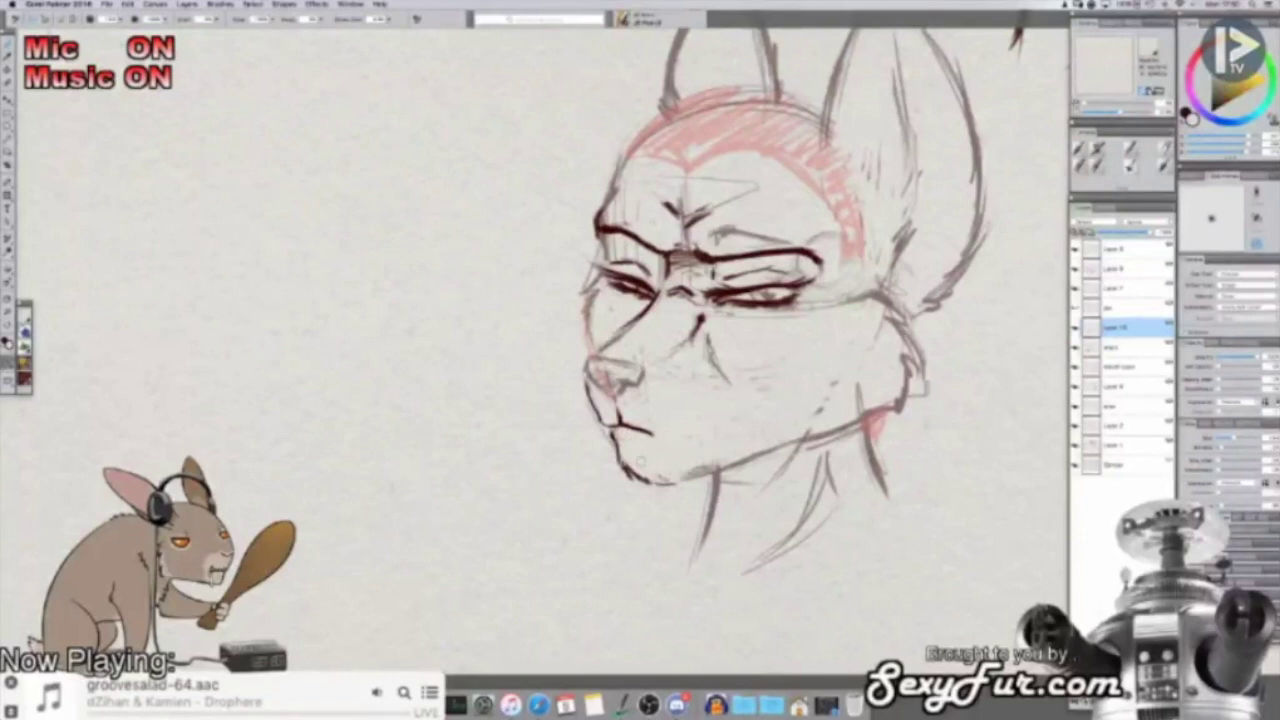
key("shift+x")
mouse_move(616, 455)
left_mouse_down()
mouse_move(676, 480)
mouse_move(828, 446)
left_mouse_up()
left_click_drag(738, 462, 820, 444)
Step: Paint out the old cheek fur and redraw the back of the cheek with a dark curve and jagged jaw corner
key("x")
mouse_move(912, 360)
left_mouse_down()
mouse_move(898, 325)
mouse_move(915, 380)
mouse_move(918, 345)
mouse_move(898, 412)
left_mouse_up()
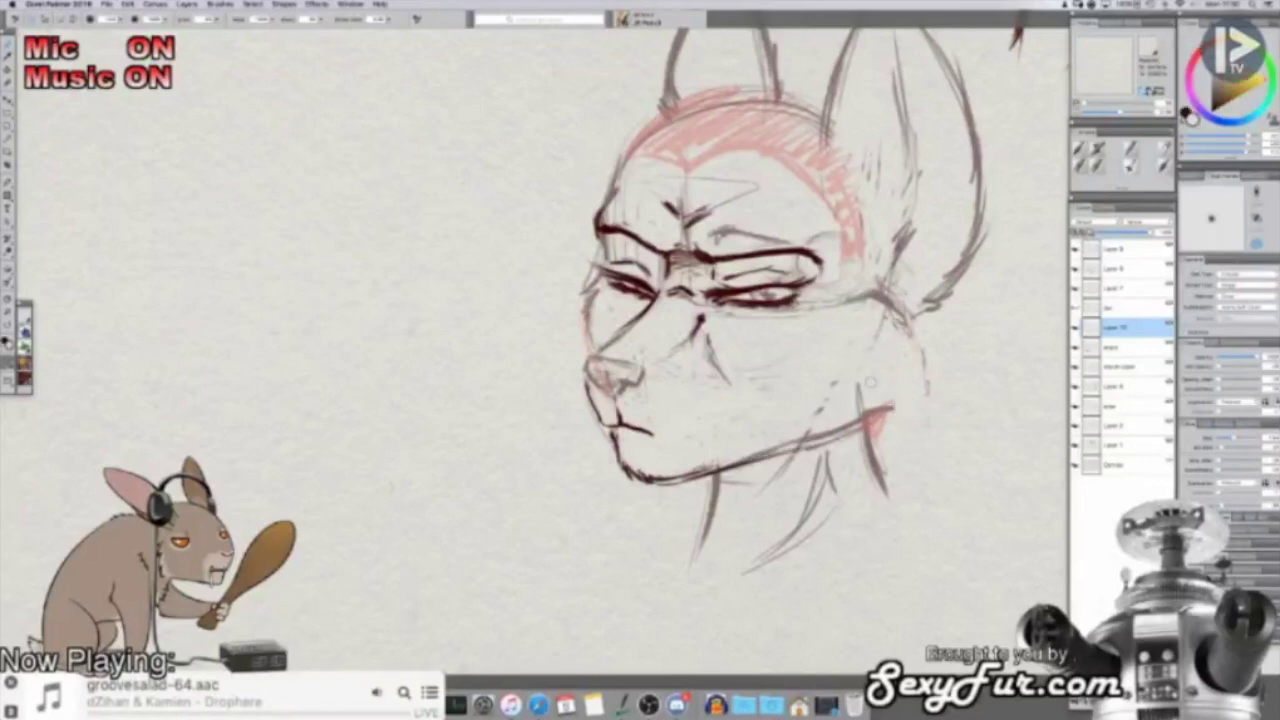
key("x")
mouse_move(845, 298)
left_mouse_down()
mouse_move(890, 298)
mouse_move(906, 352)
left_mouse_up()
mouse_move(876, 312)
left_mouse_down()
mouse_move(908, 390)
mouse_move(890, 426)
mouse_move(756, 455)
left_mouse_up()
mouse_move(888, 424)
left_mouse_down()
mouse_move(908, 334)
mouse_move(911, 354)
left_mouse_up()
left_click_drag(880, 309, 901, 358)
Step: Clean up stray lines beneath the near eye and rework the crease marks on the cheek beside the muzzle
key("shift+x")
mouse_move(756, 321)
left_mouse_down()
mouse_move(812, 312)
mouse_move(794, 308)
left_mouse_up()
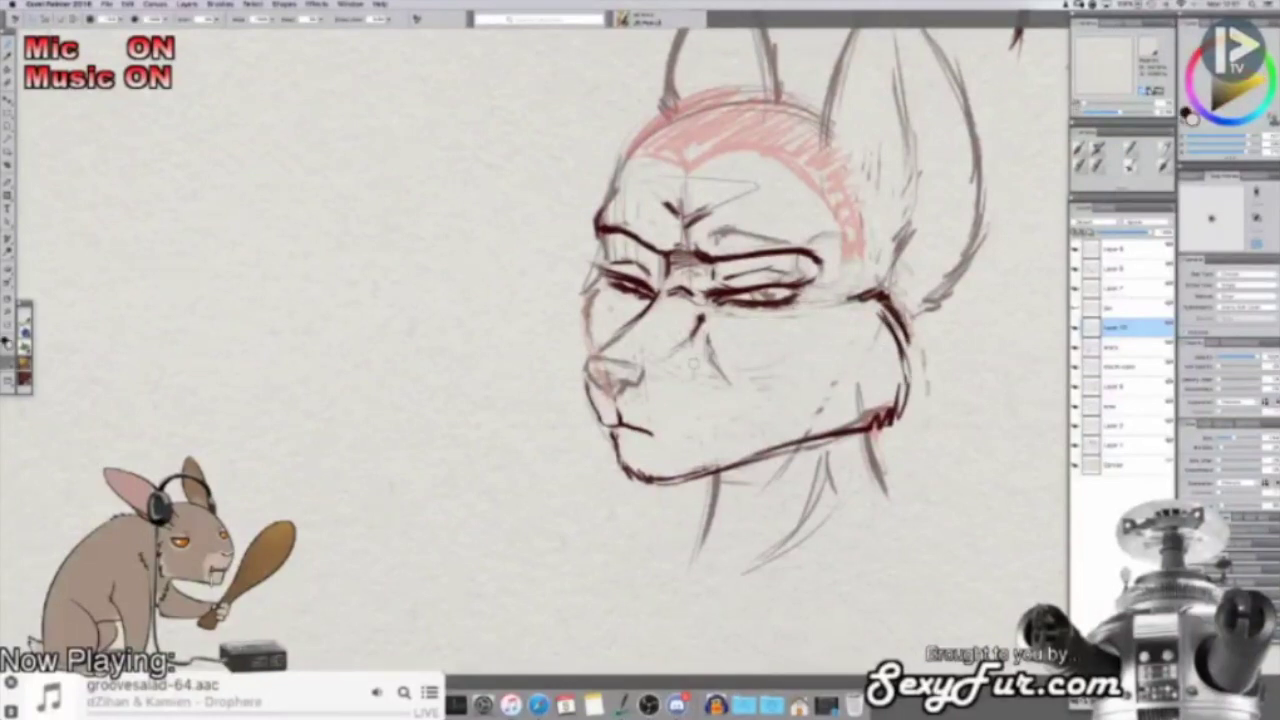
key("shift+x")
mouse_move(719, 338)
left_mouse_down()
mouse_move(701, 368)
mouse_move(725, 382)
left_mouse_up()
key("shift+x")
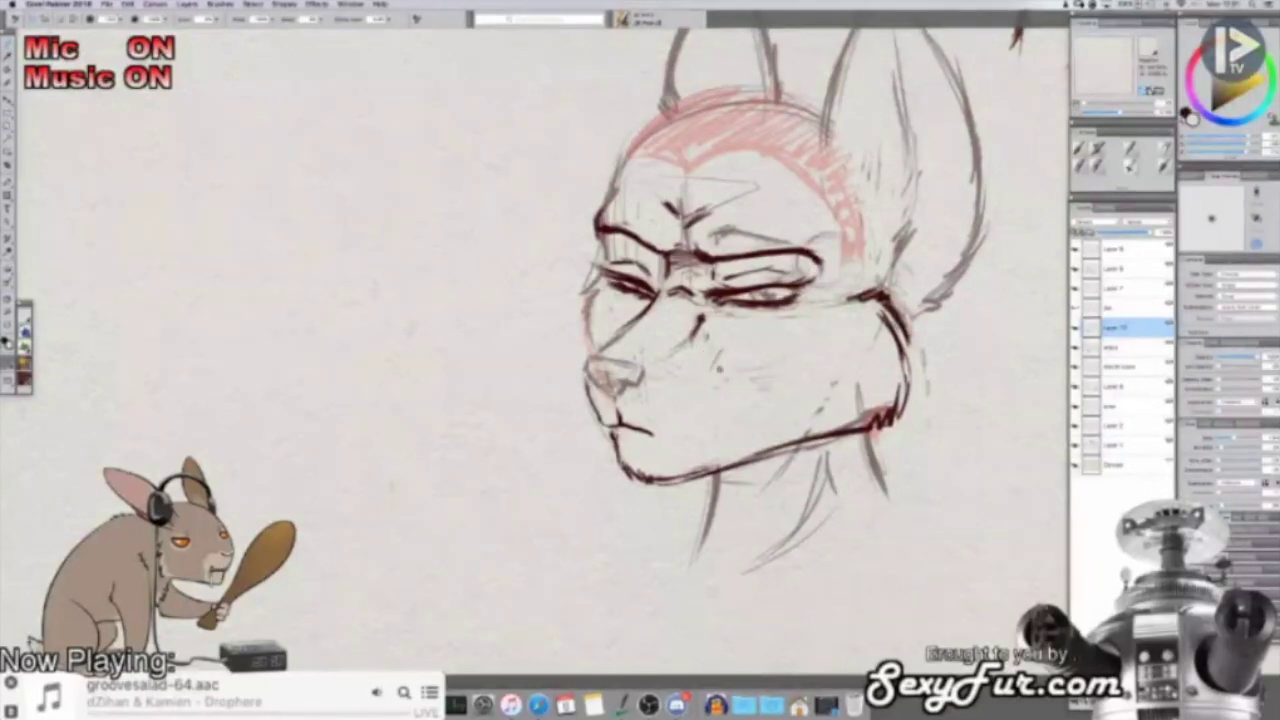
left_click(717, 363, "alt")
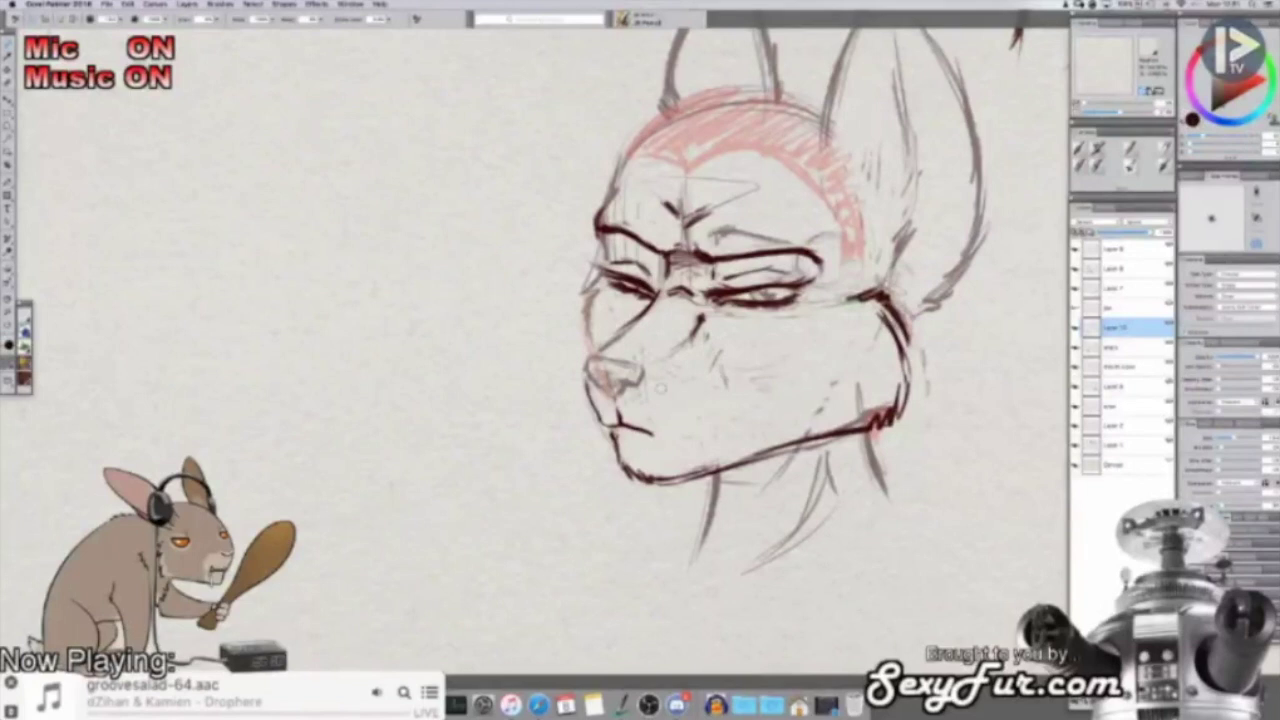
Step: Darken the far contour of the face from below the far eye down to the nose
left_click_drag(784, 352, 756, 390)
left_click(568, 315, "alt")
mouse_move(570, 314)
left_mouse_down()
mouse_move(557, 333)
mouse_move(564, 394)
left_mouse_up()
left_click(576, 314, "alt")
left_click_drag(725, 381, 723, 403)
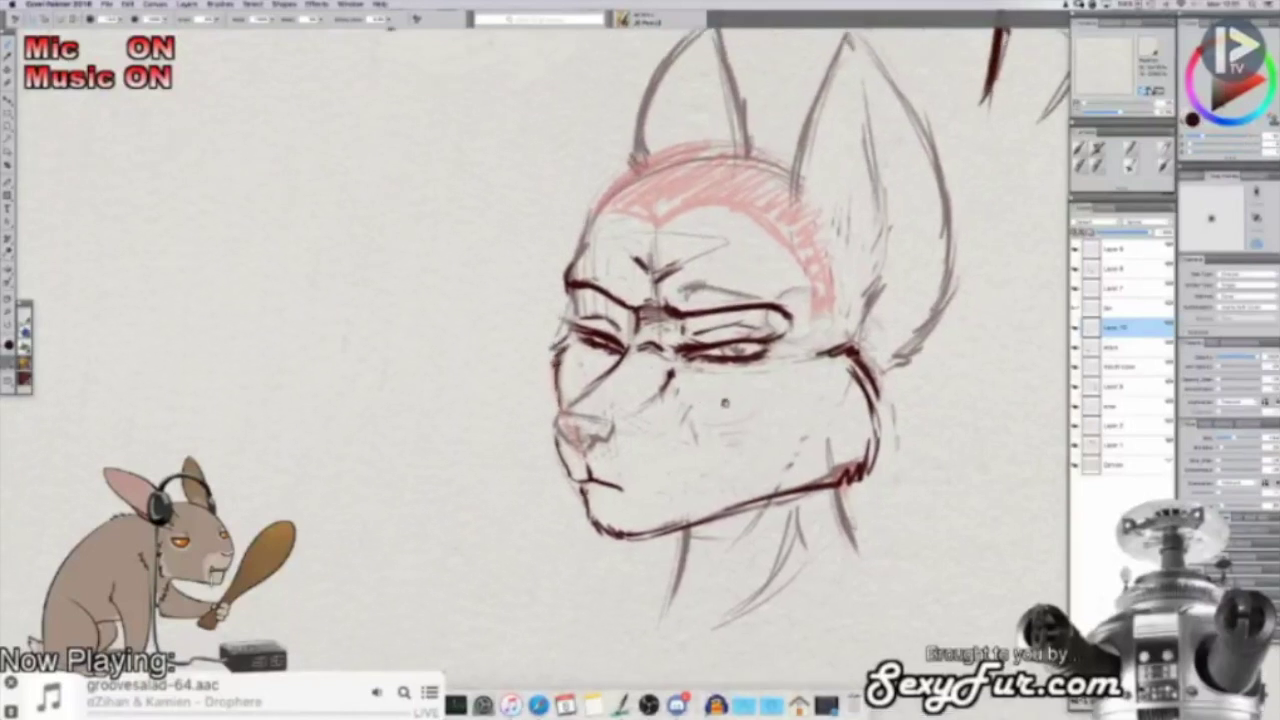
Step: Darken the near eye's iris and pupil, and clean up the far eye with the paper colour
key("super+equal")
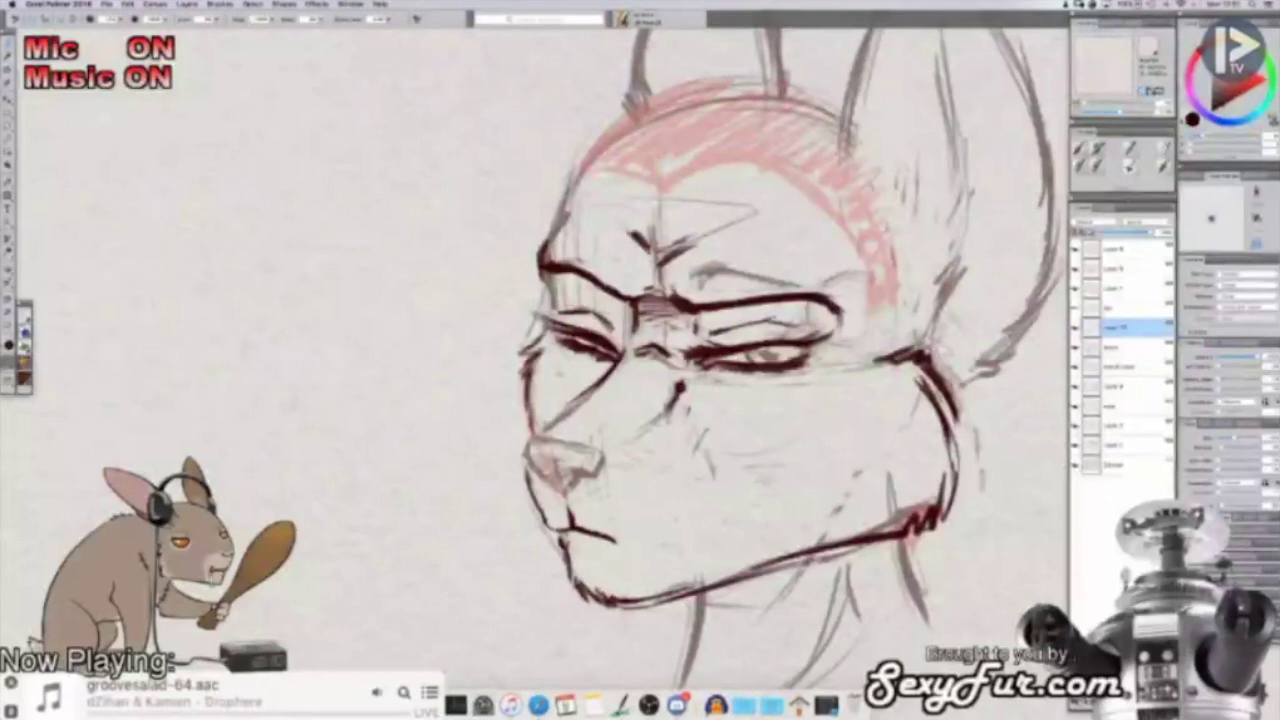
left_click(762, 353, "alt")
mouse_move(757, 349)
left_mouse_down()
mouse_move(779, 357)
mouse_move(750, 362)
left_mouse_up()
left_click(768, 346, "alt")
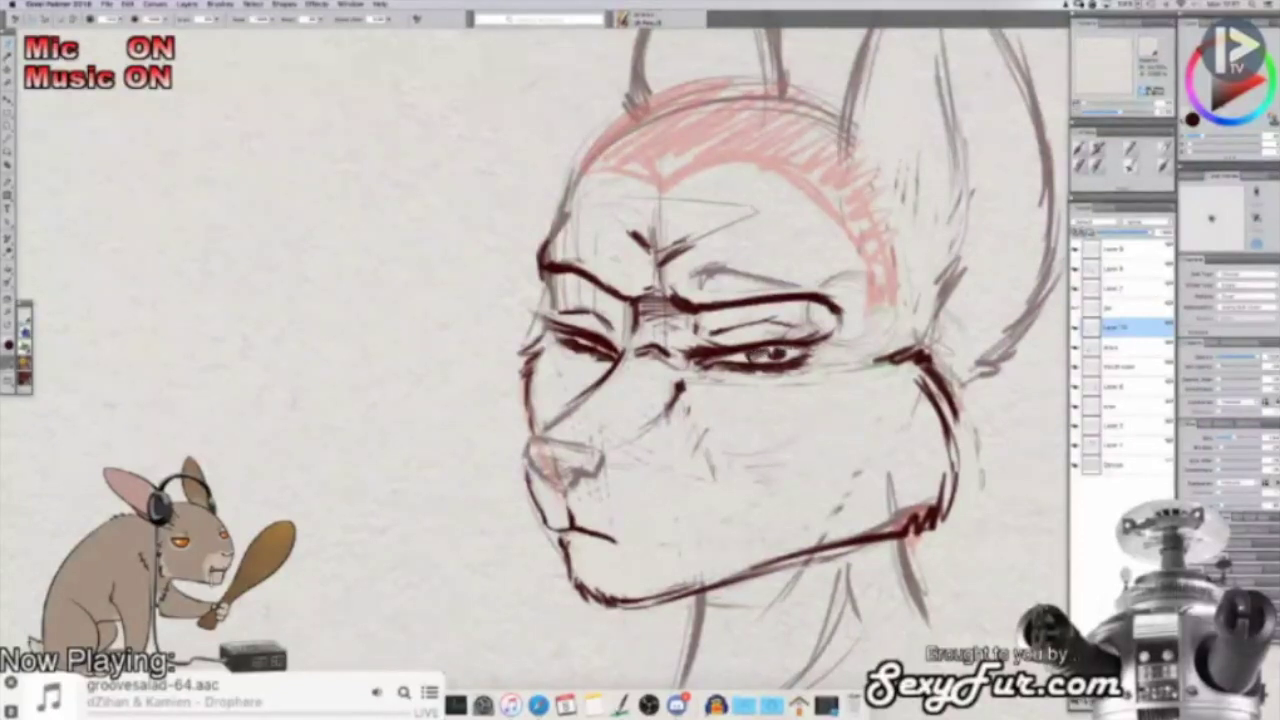
key("shift+x")
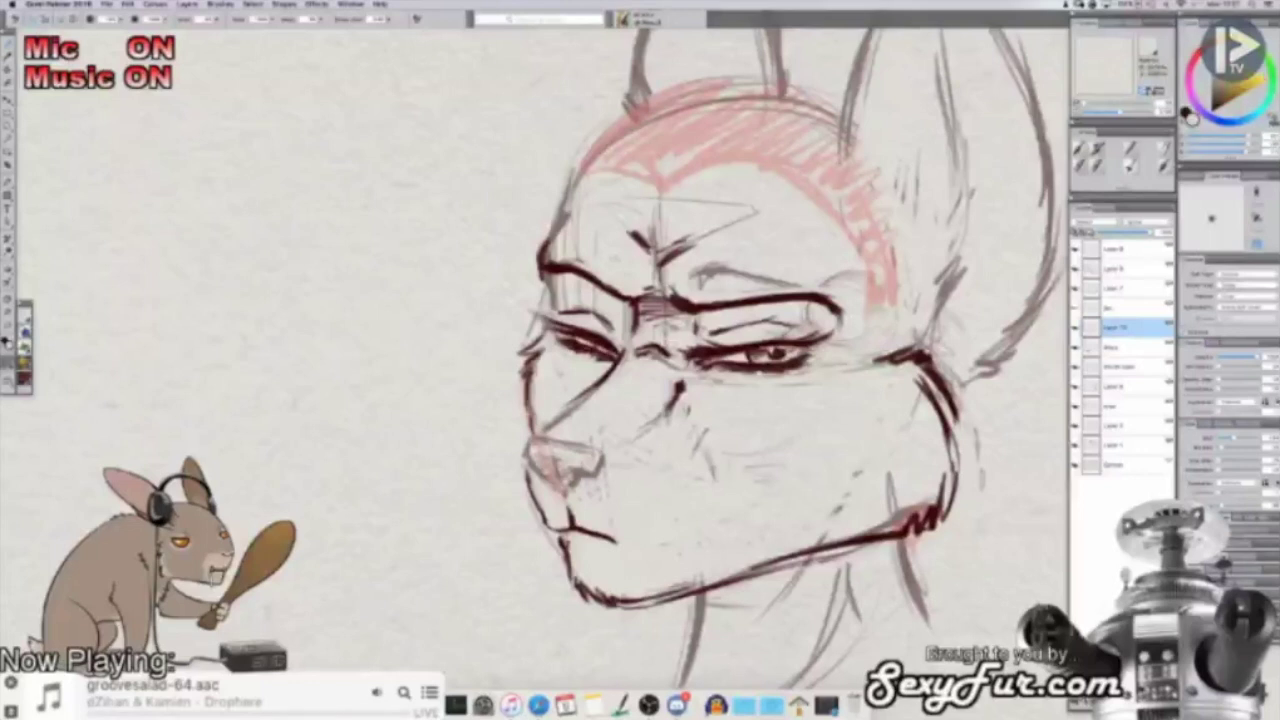
left_click_drag(589, 341, 612, 355)
key("shift+x")
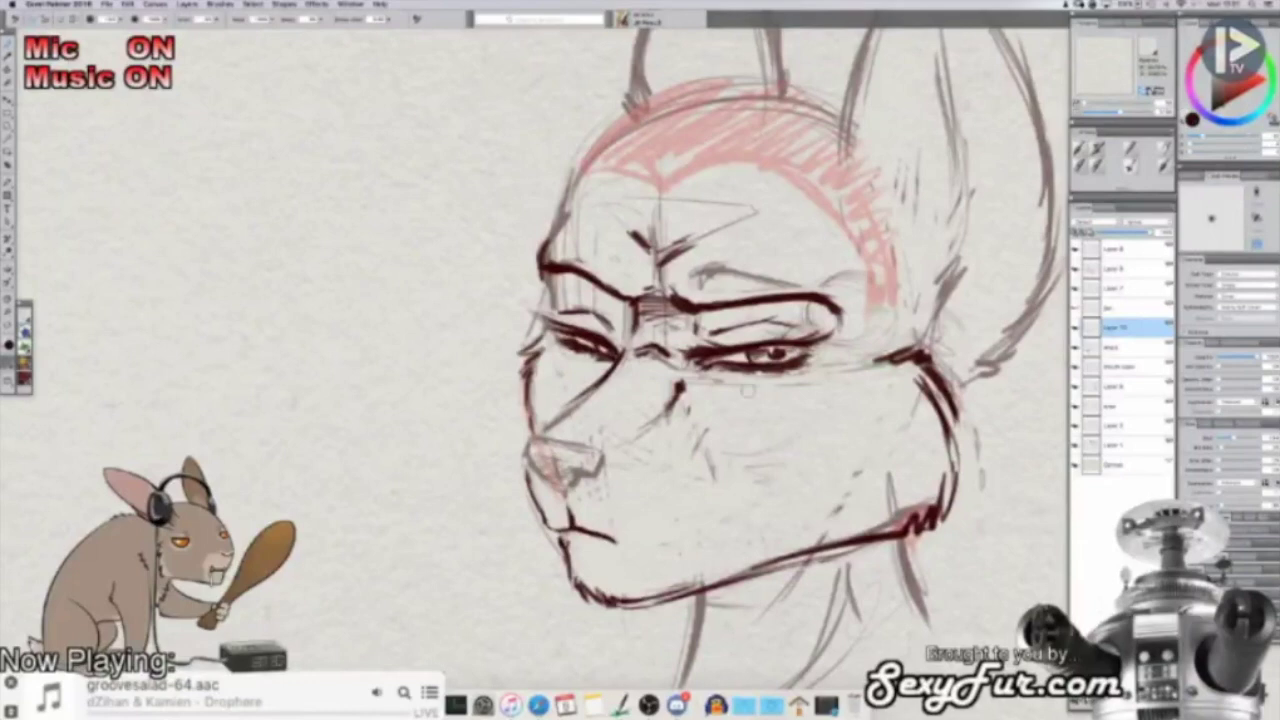
Step: Erase the remains of the old raised eyebrow above the near eye's brow ridge
key("super+minus")
mouse_move(833, 448)
left_mouse_down()
mouse_move(808, 448)
mouse_move(775, 399)
left_mouse_up()
left_click_drag(682, 433, 662, 447)
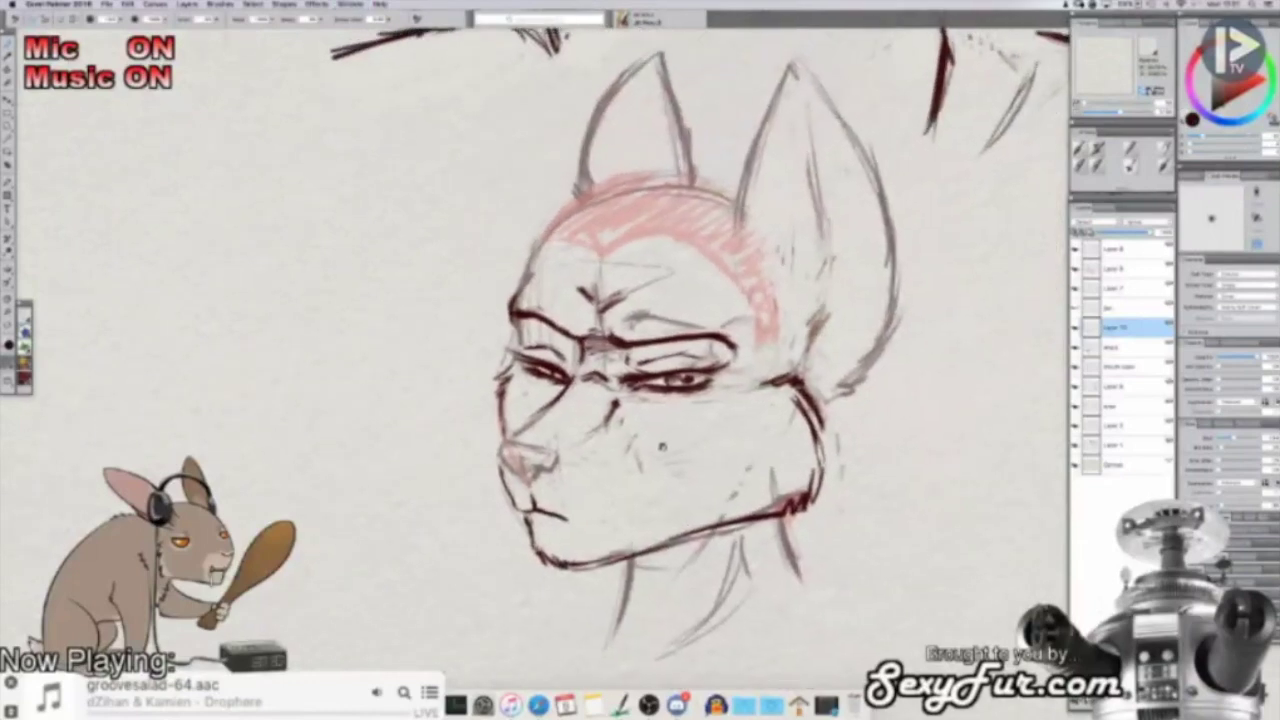
scroll(661, 447, "down", 3)
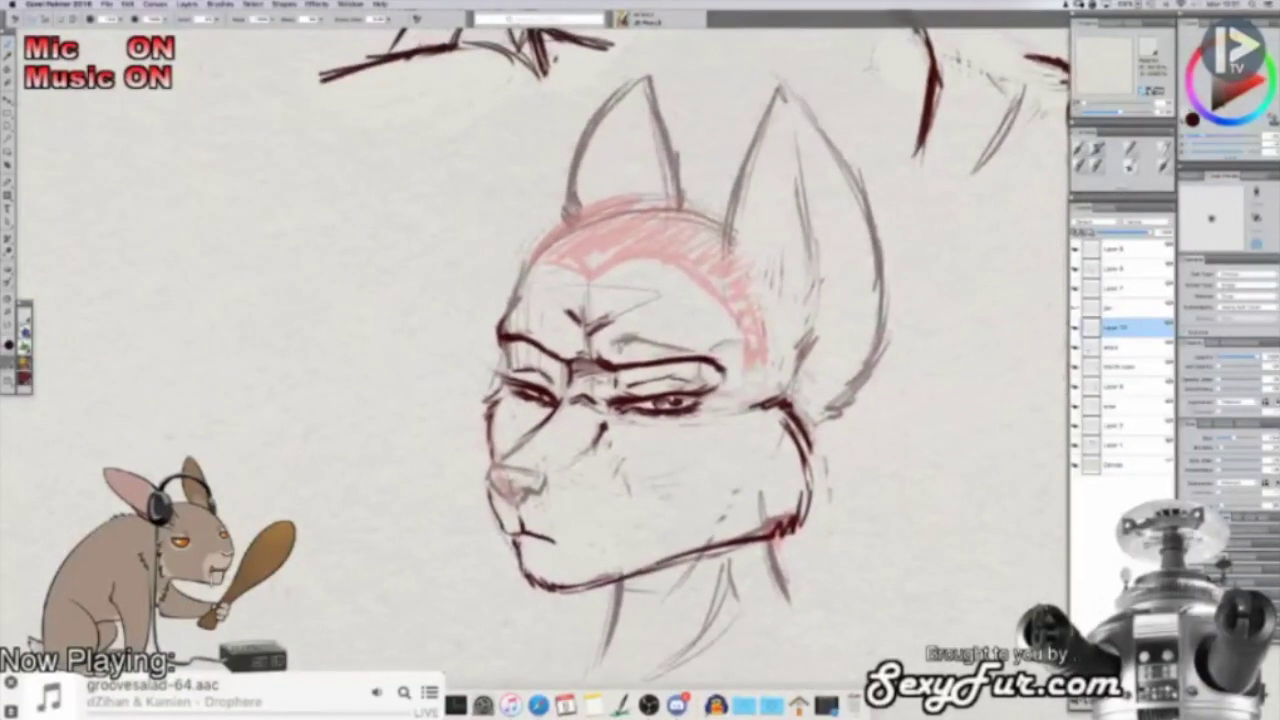
key("shift+s")
left_click_drag(614, 342, 712, 348)
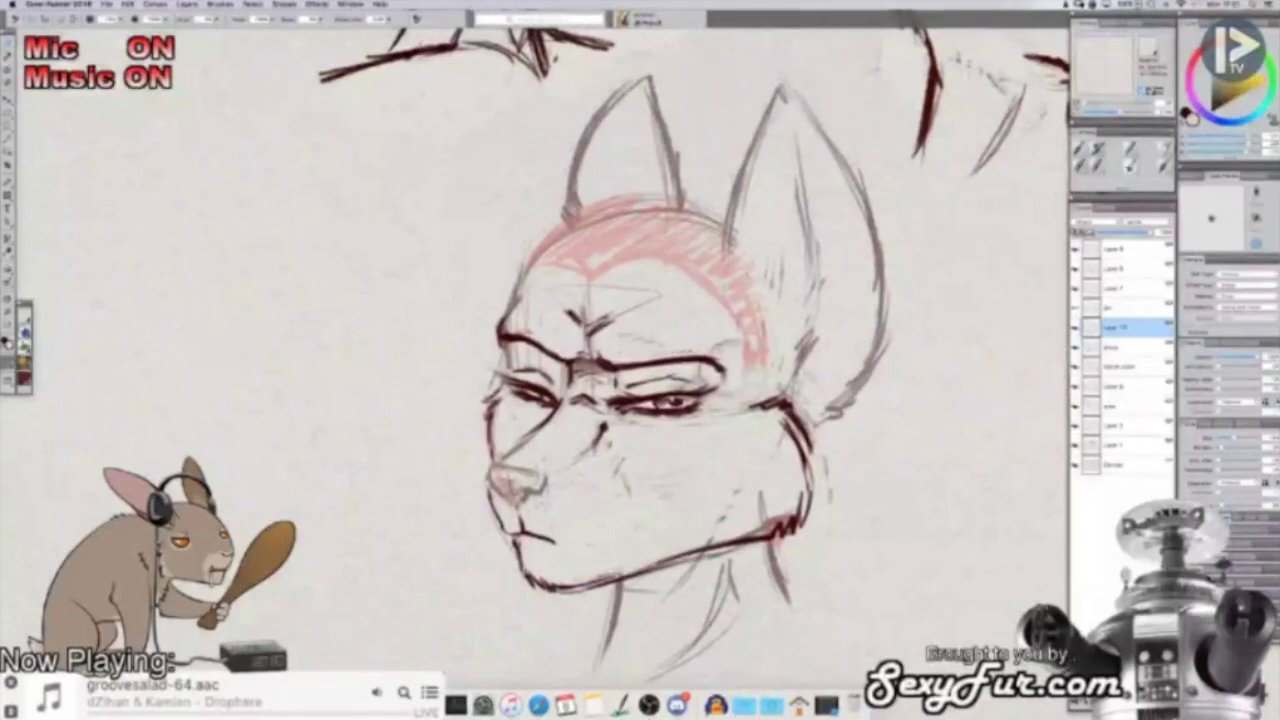
Step: Thicken the near brow ridge and darken the far edge of the forehead around the brow
key("shift+s")
left_click_drag(600, 360, 730, 366)
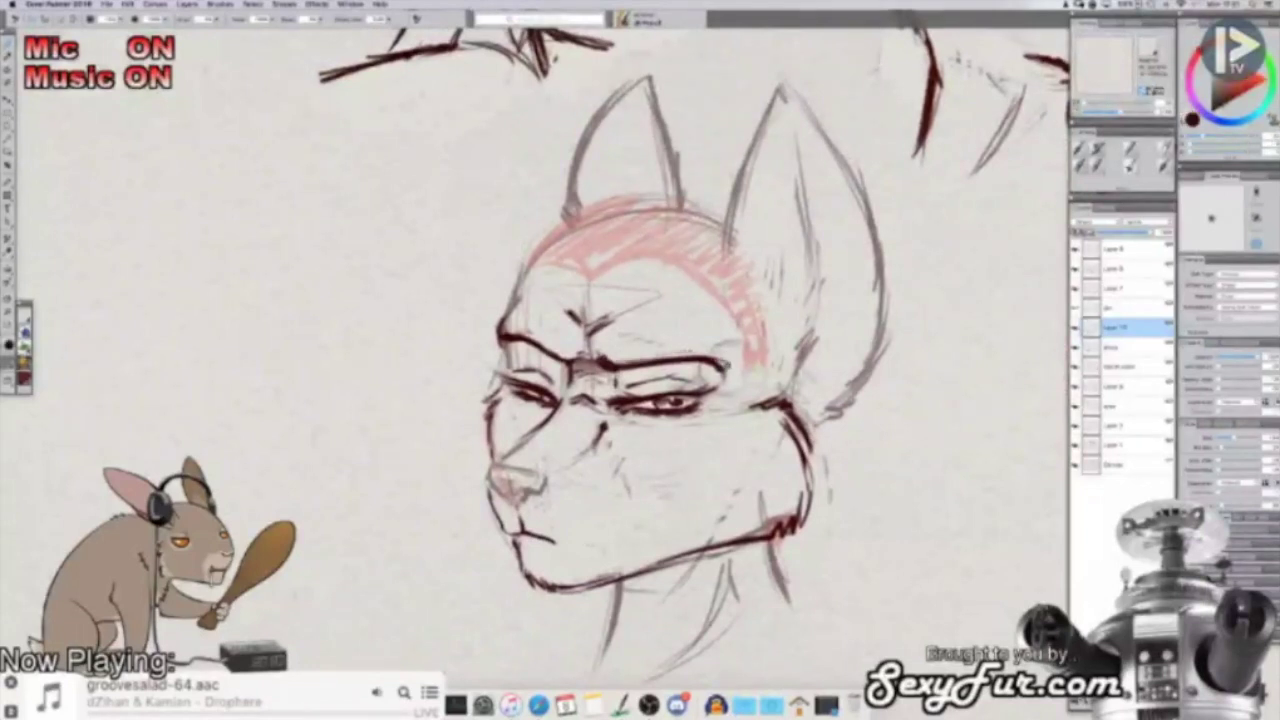
left_click_drag(499, 328, 532, 264)
left_click_drag(501, 343, 510, 378)
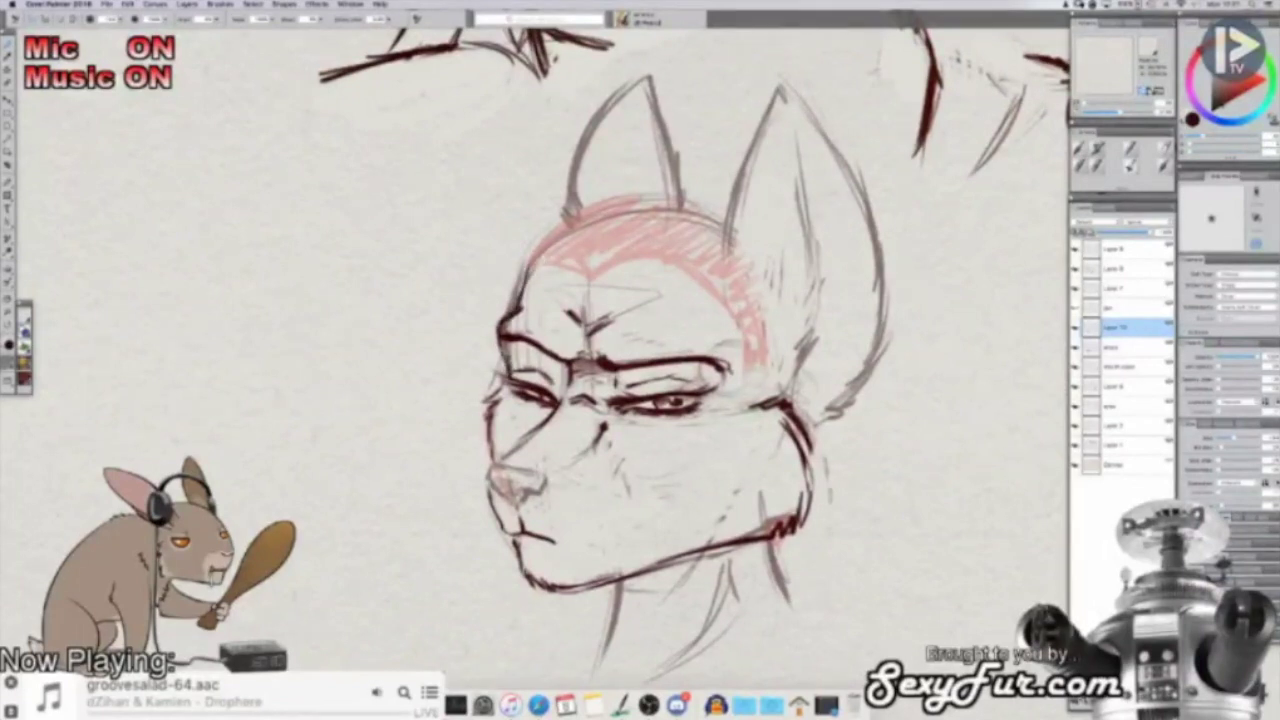
Step: Compare the angry redraw with the head underneath by toggling its layer's visibility, and review it among the other studies
key("super+minus")
mouse_move(830, 570)
left_mouse_down()
mouse_move(694, 555)
mouse_move(768, 480)
left_mouse_up()
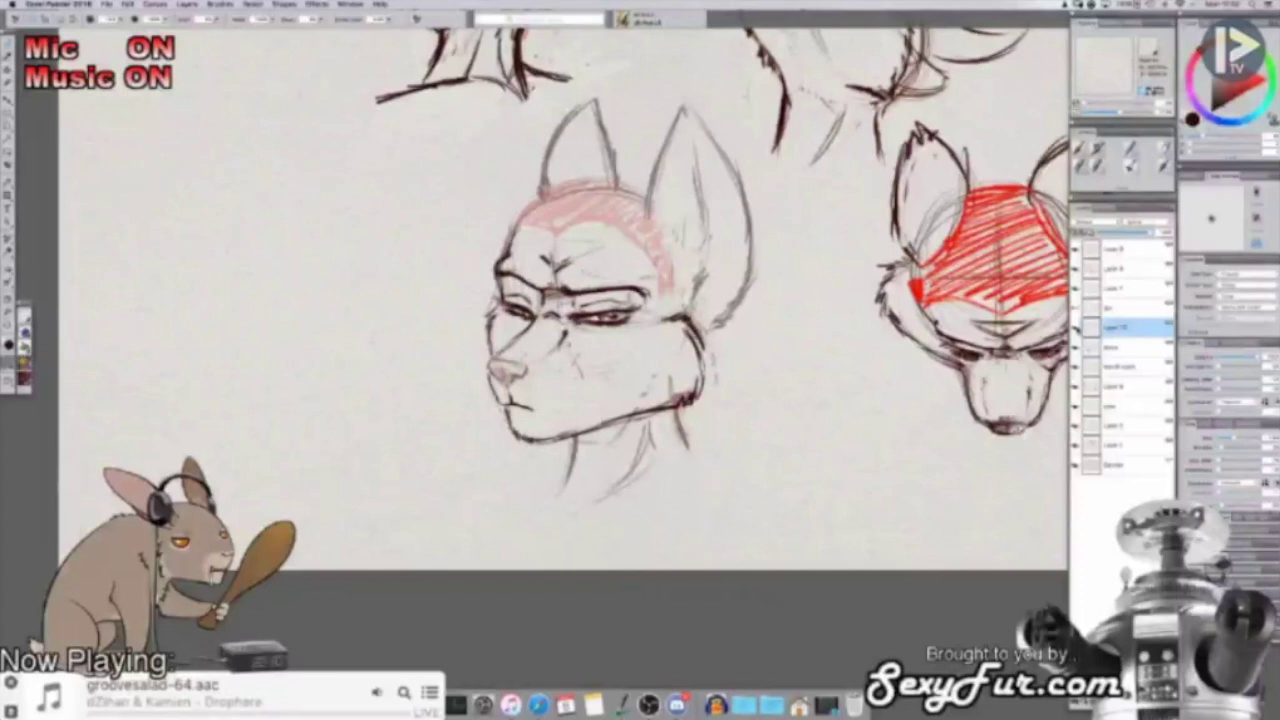
left_click(1076, 329)
left_click(1076, 329)
left_click(1076, 330)
left_click(1076, 330)
left_click(1076, 330)
left_click(1076, 330)
left_click_drag(767, 392, 775, 410)
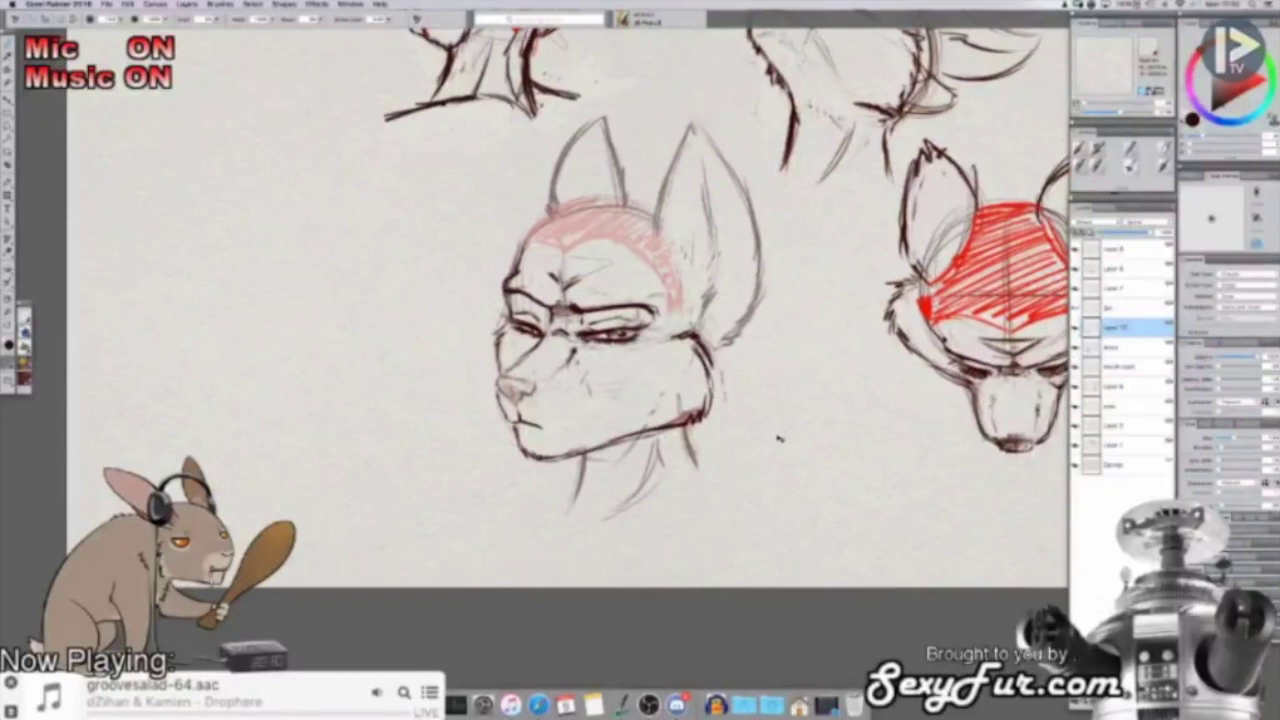
left_click(106, 5)
left_click(786, 424)
key("super+minus")
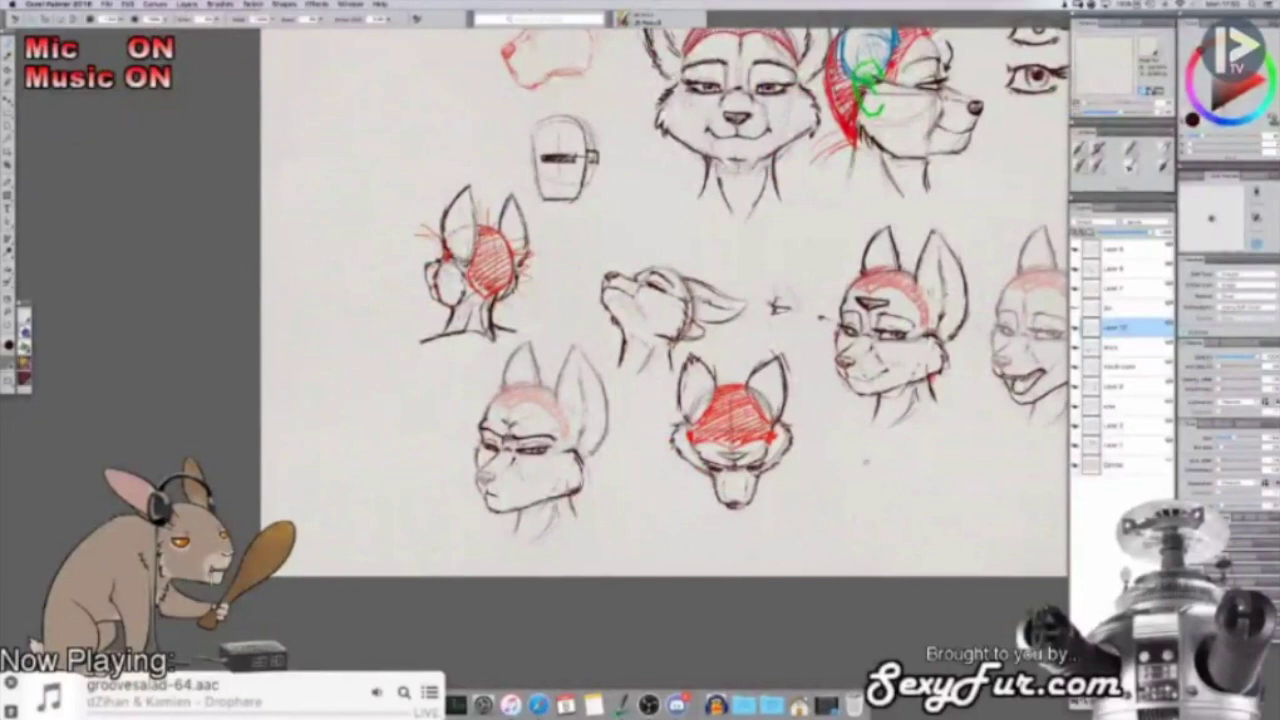
mouse_move(782, 290)
left_mouse_down()
mouse_move(735, 398)
mouse_move(746, 405)
left_mouse_up()
left_click_drag(824, 381, 898, 194)
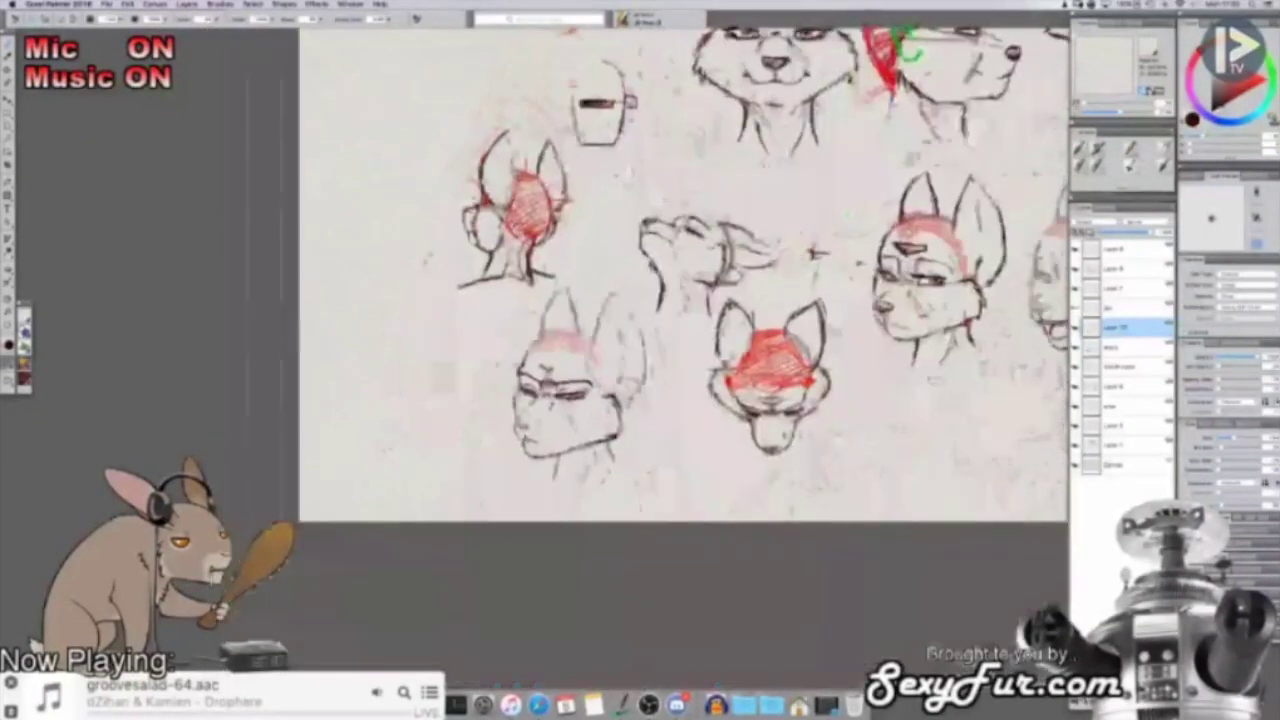
Step: Hide the layer with the angry redraw so only the faded copied head shows
key("super+plus")
key("super+plus")
left_click(1076, 328)
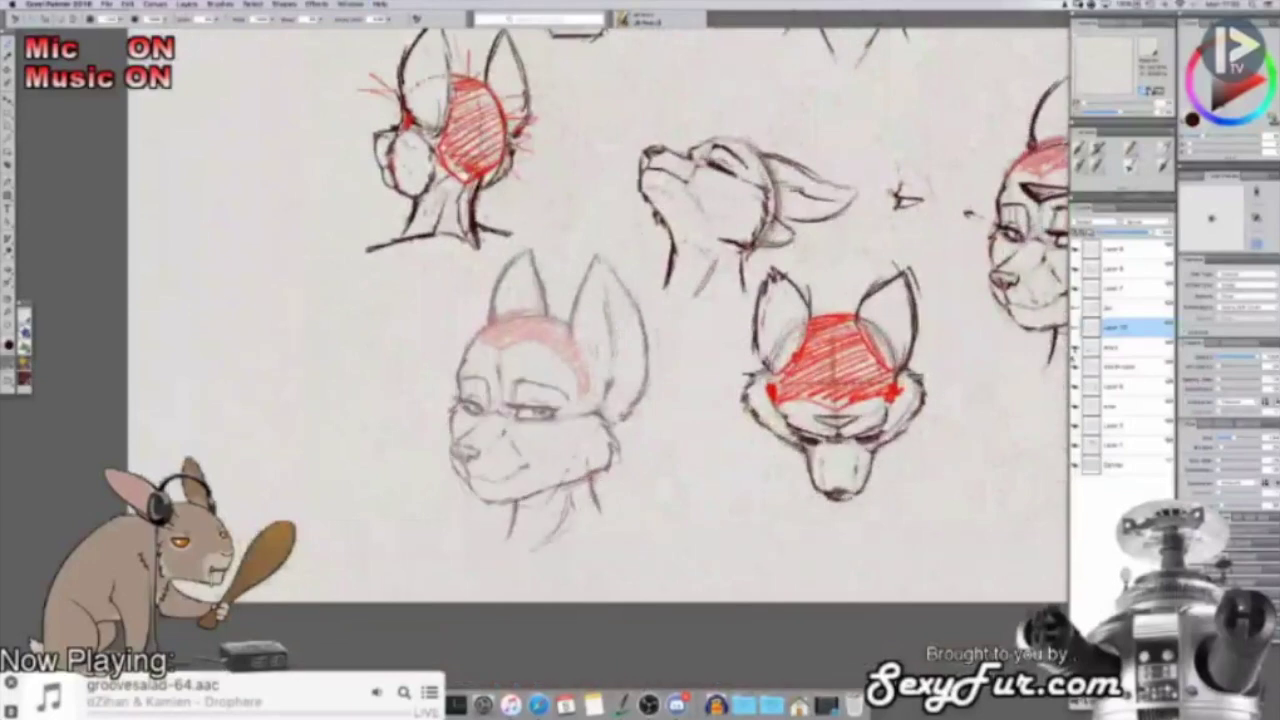
scroll(903, 357, "up", 3)
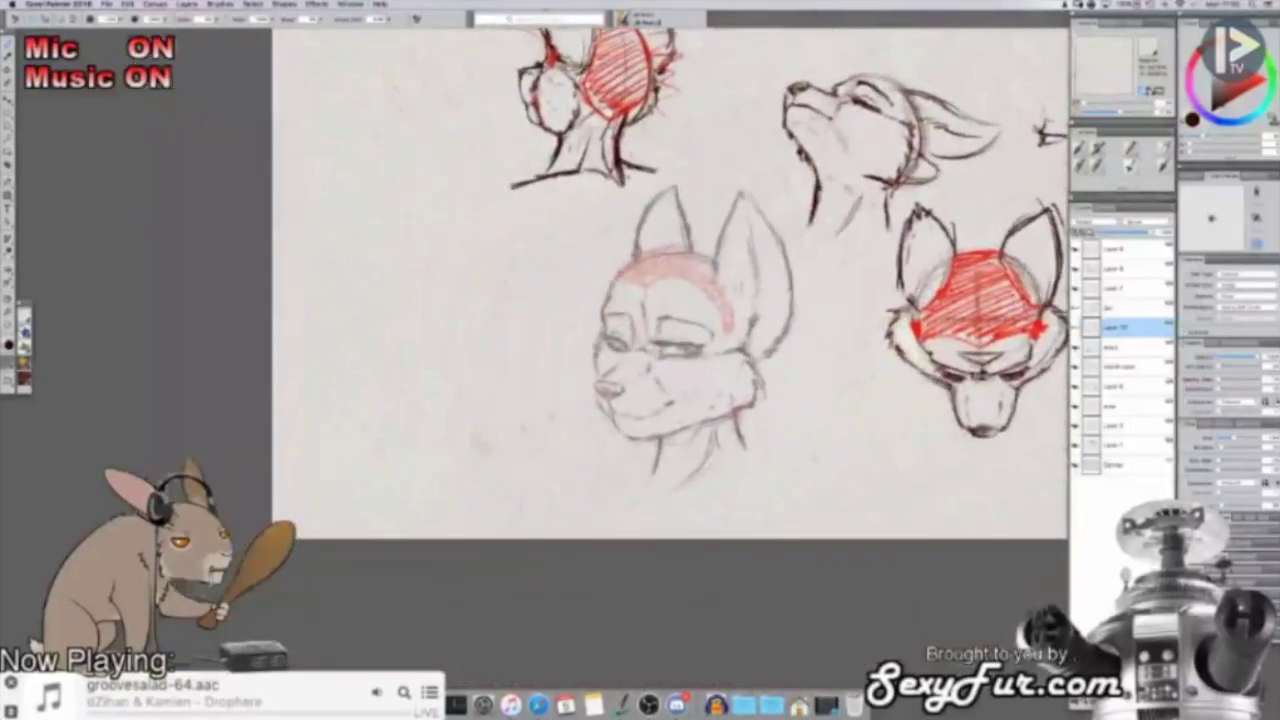
scroll(903, 357, "up", 1)
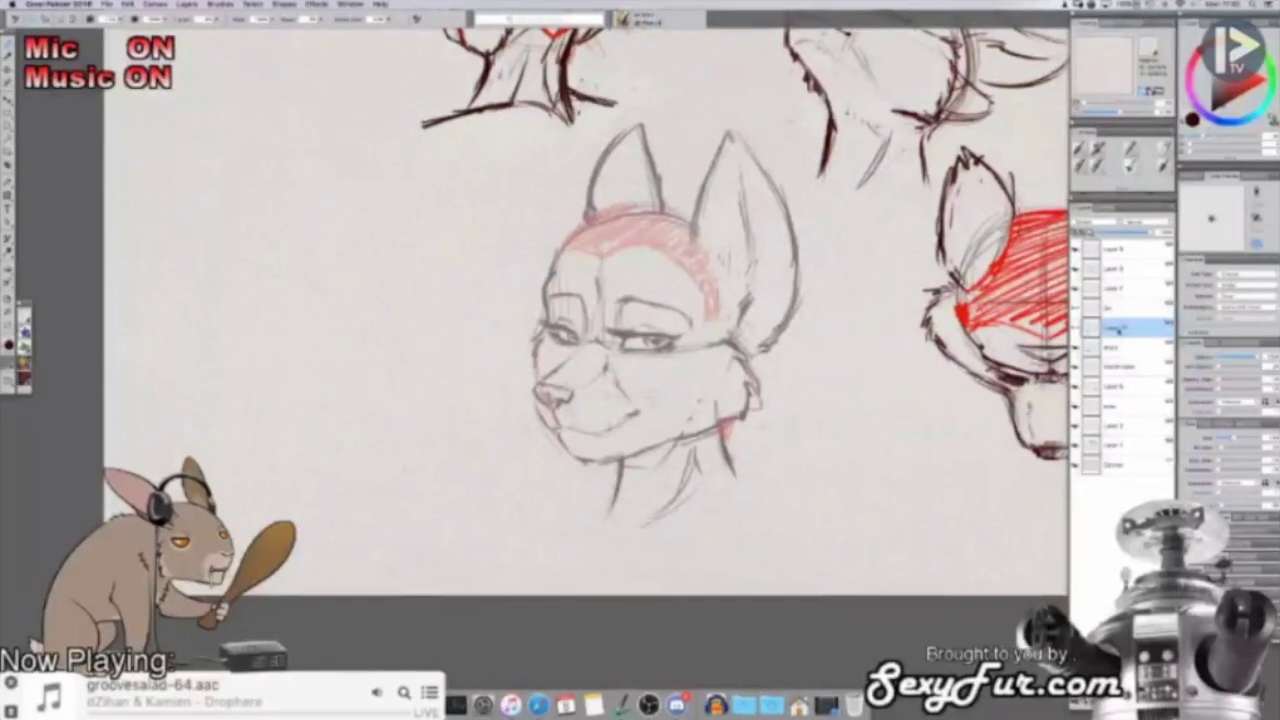
Step: Rename the angry redraw's layer and the layer directly beneath it with names beginning with "angry"
double_click(1127, 330)
type("an")
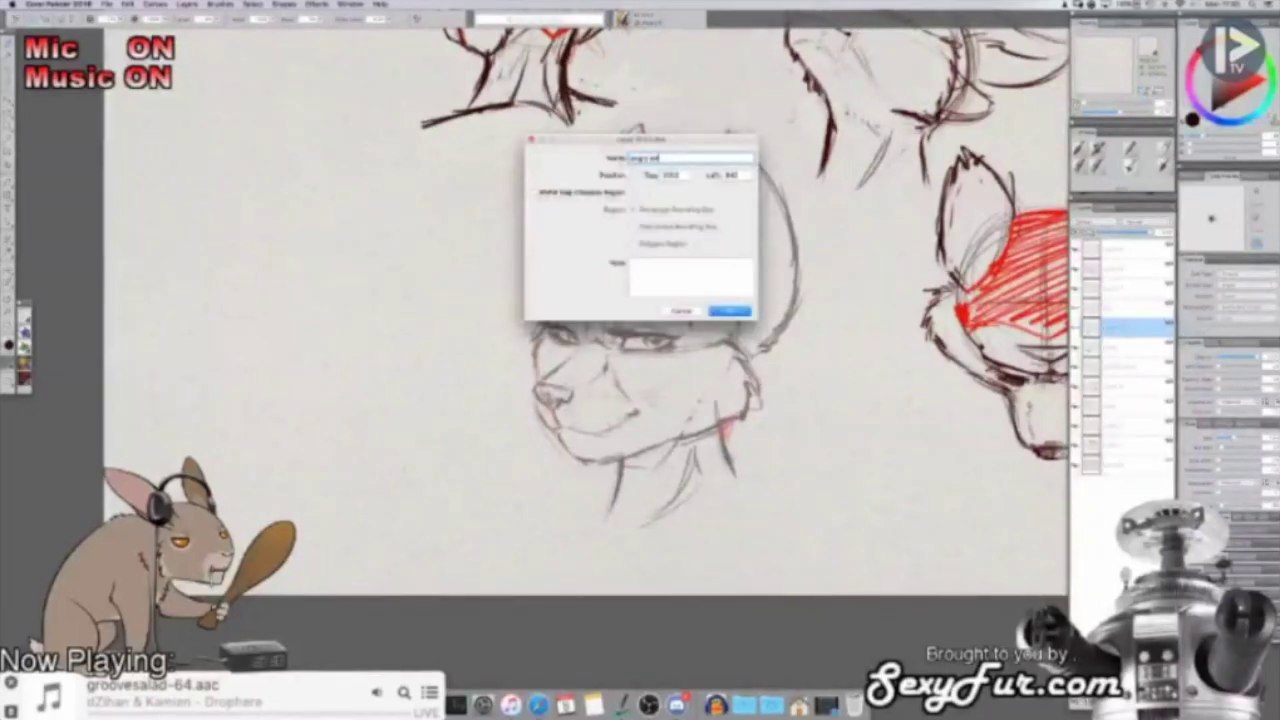
key("Return")
double_click(1128, 350)
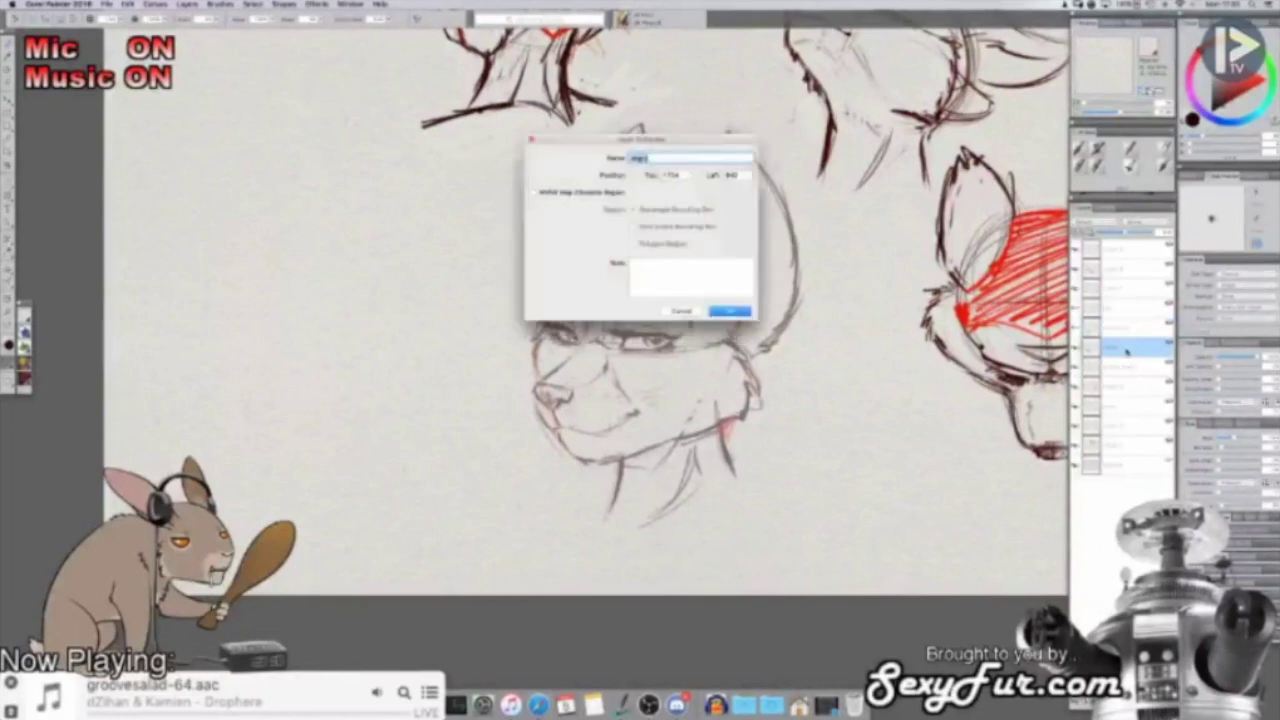
type("angry lines")
key("Return")
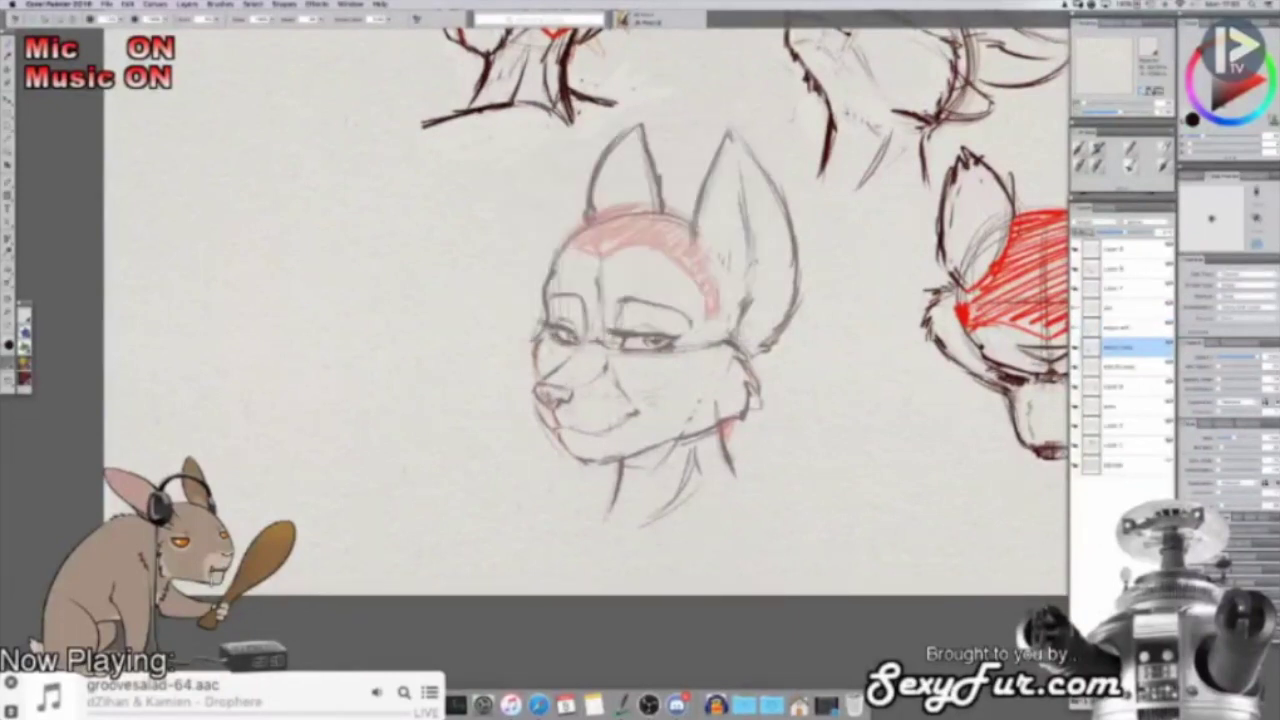
Step: Add a new layer above the two-word "angry" base layer and name it for another expression
left_click(1096, 703)
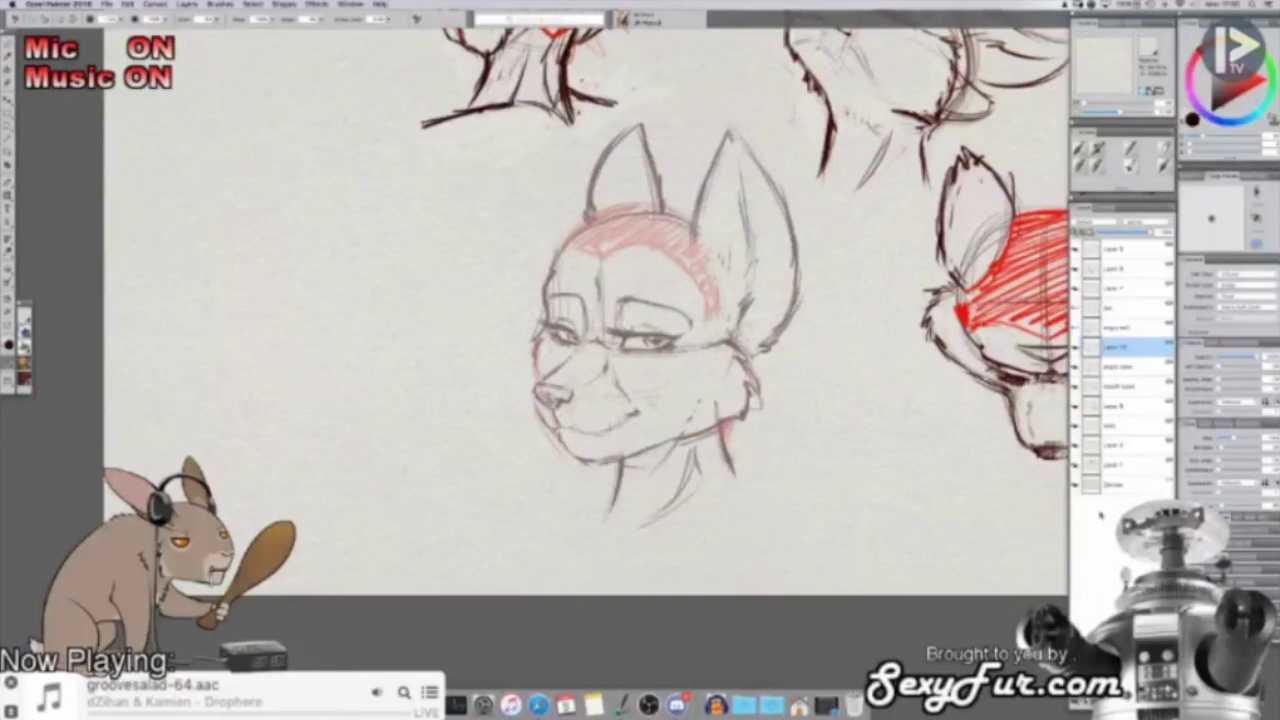
double_click(1118, 348)
type("sly lines")
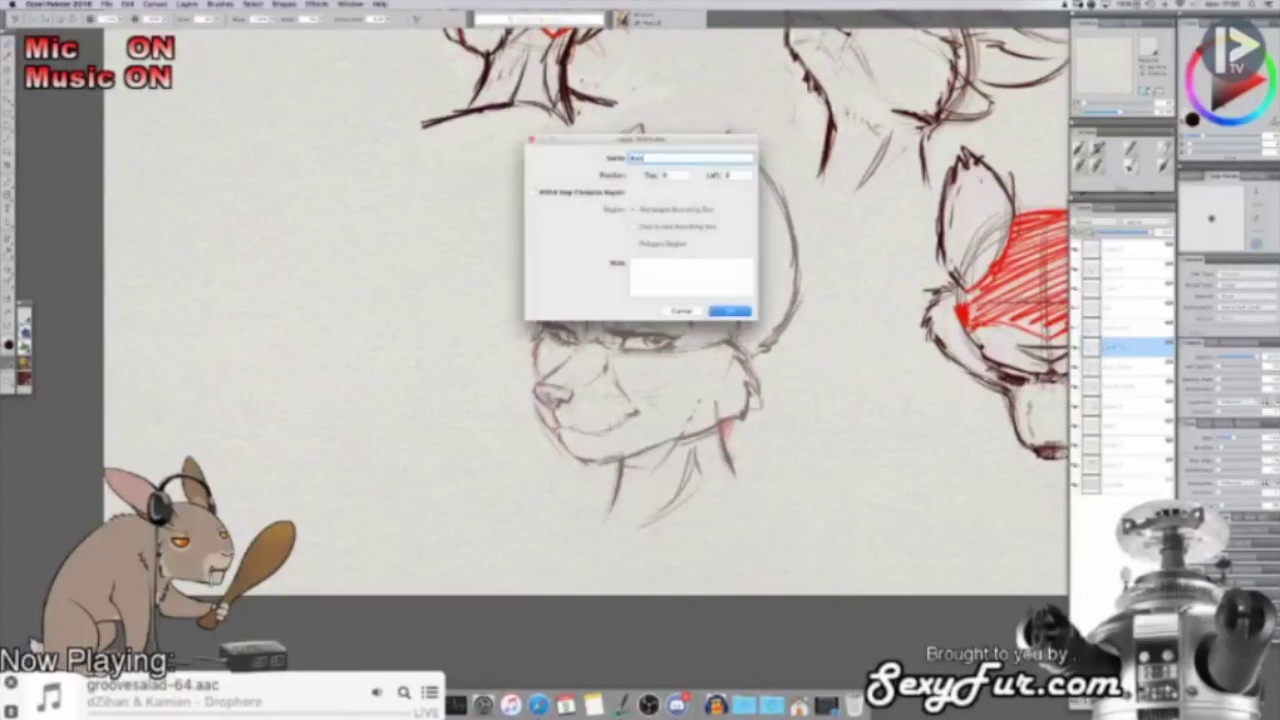
key("Return")
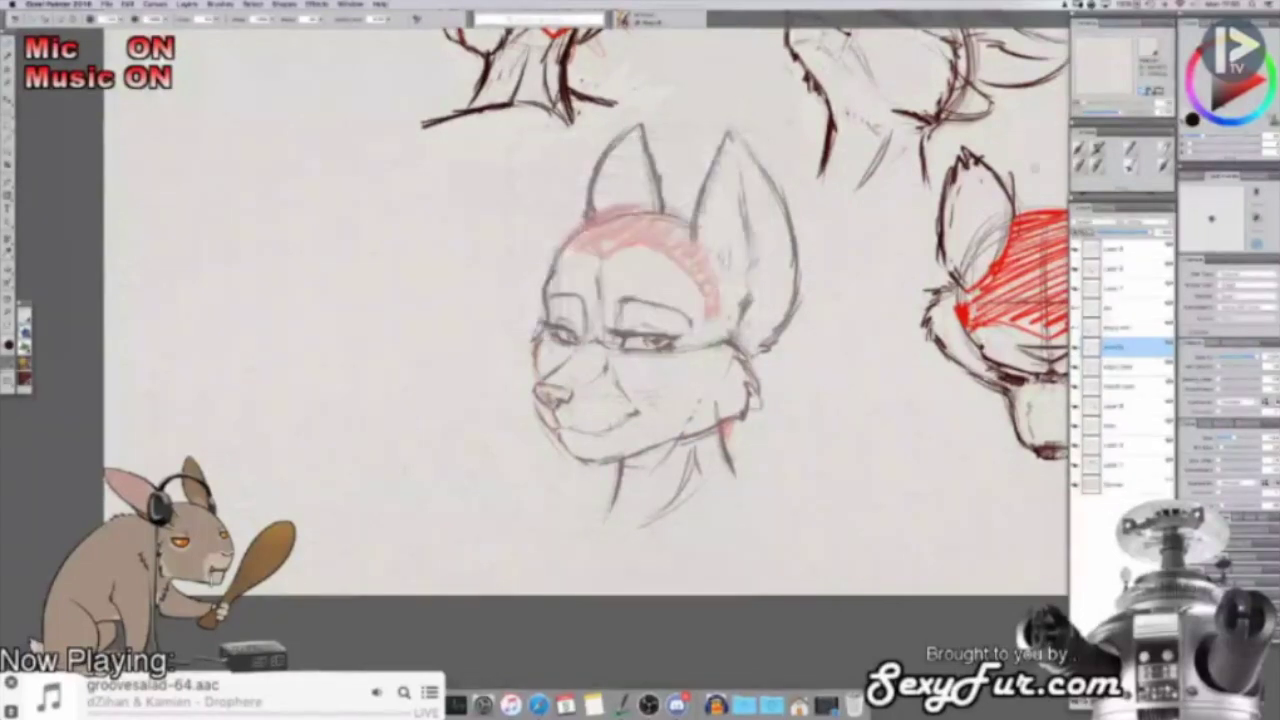
left_click_drag(738, 390, 762, 308)
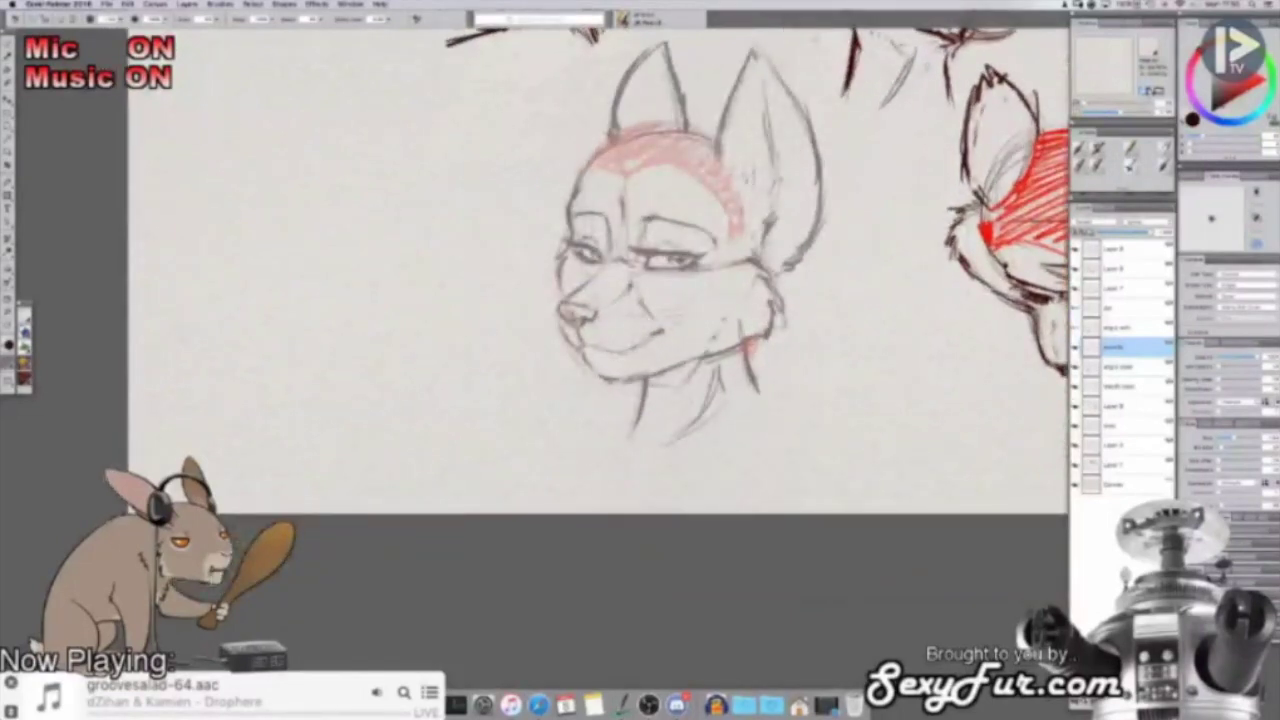
Step: Lower the opacity of the "angry" base layer to fade the copied head into a faint guide, and reselect the new layer above
scroll(609, 234, "up", 3)
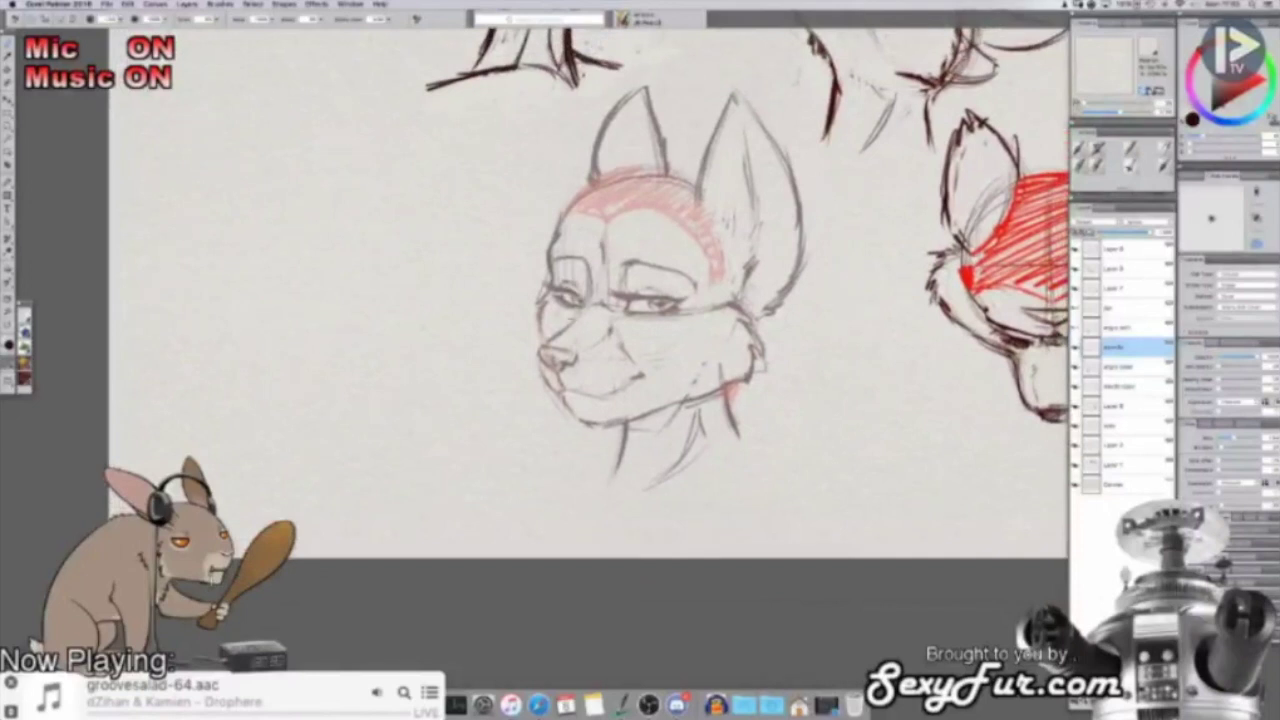
key("shift+x")
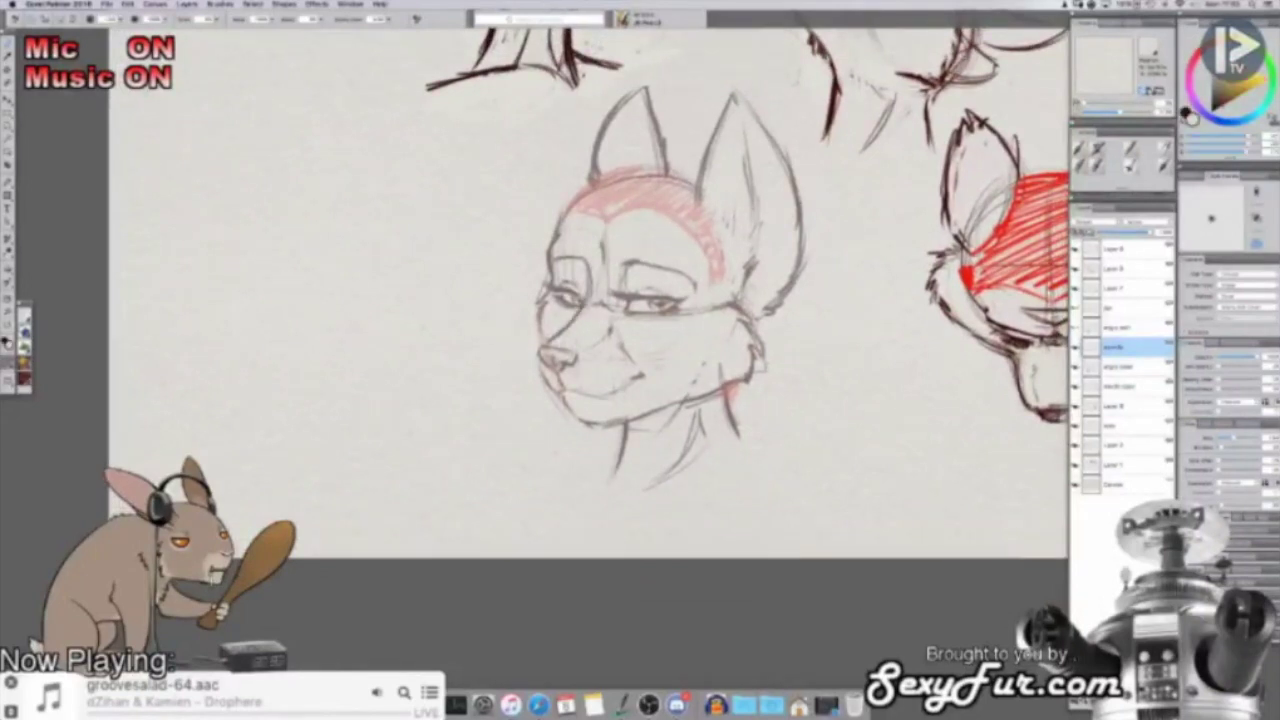
left_click(1130, 367)
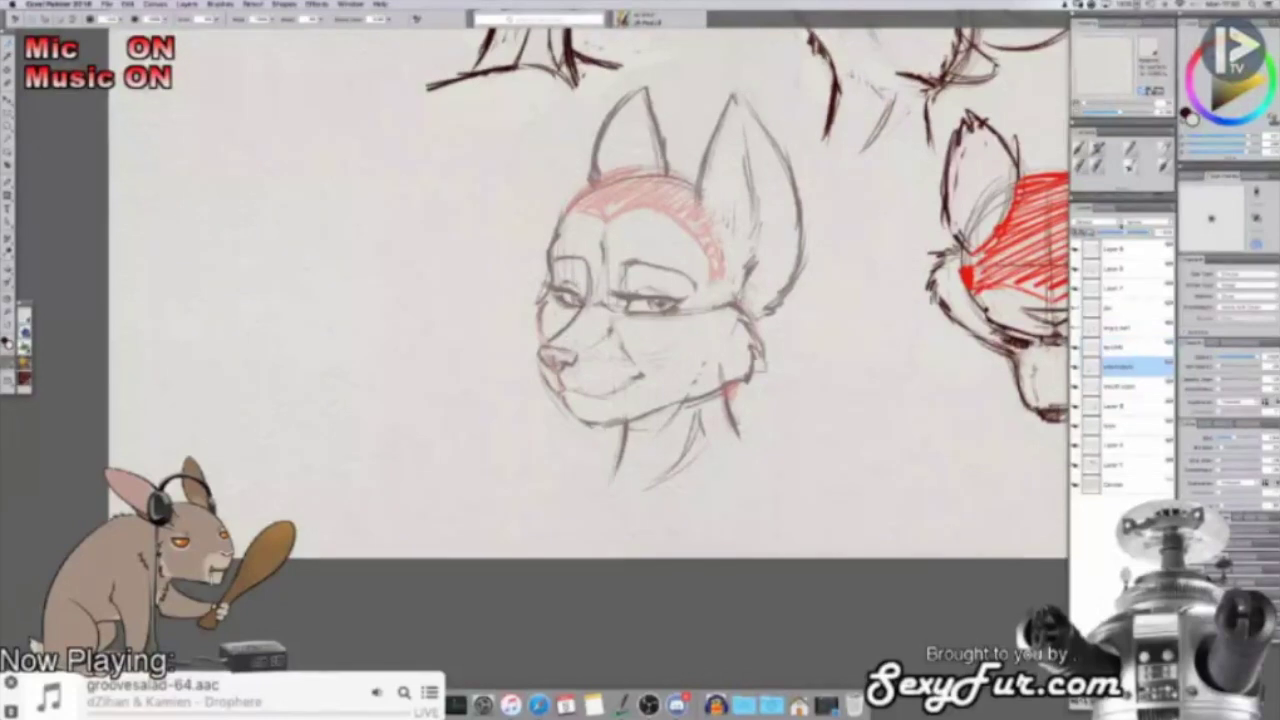
left_click_drag(1124, 234, 1112, 233)
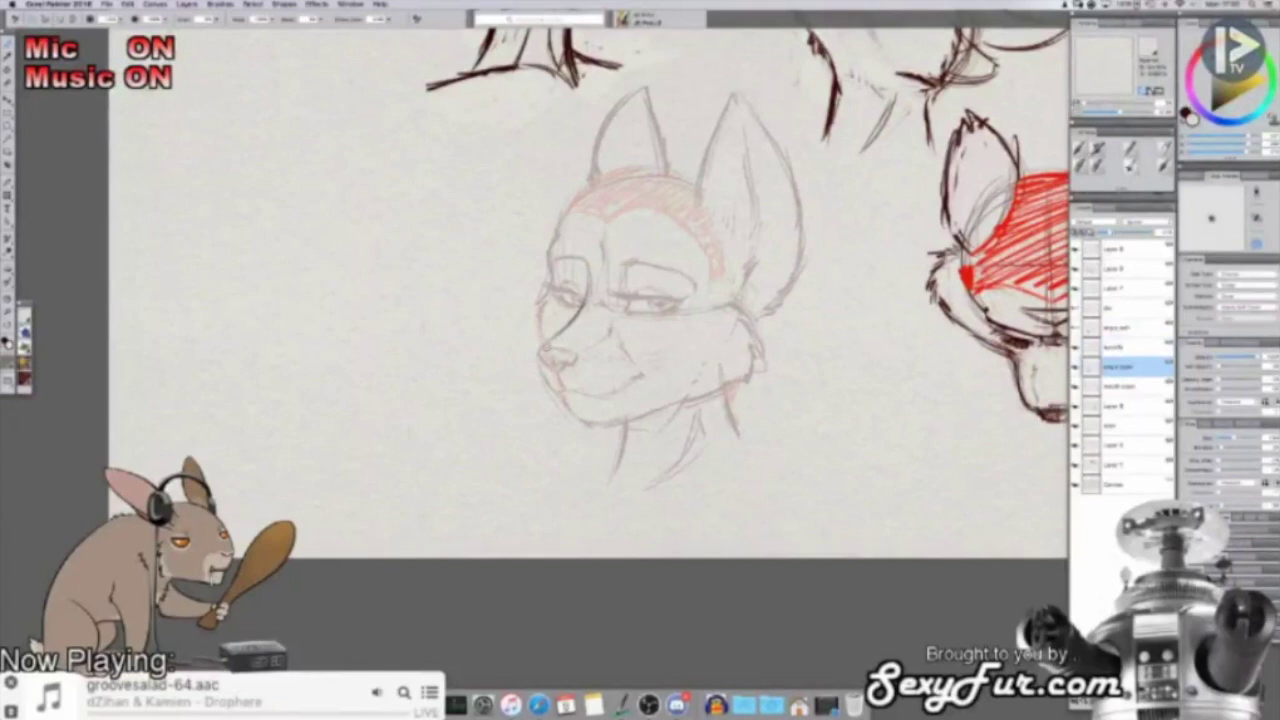
left_click(551, 356, "alt")
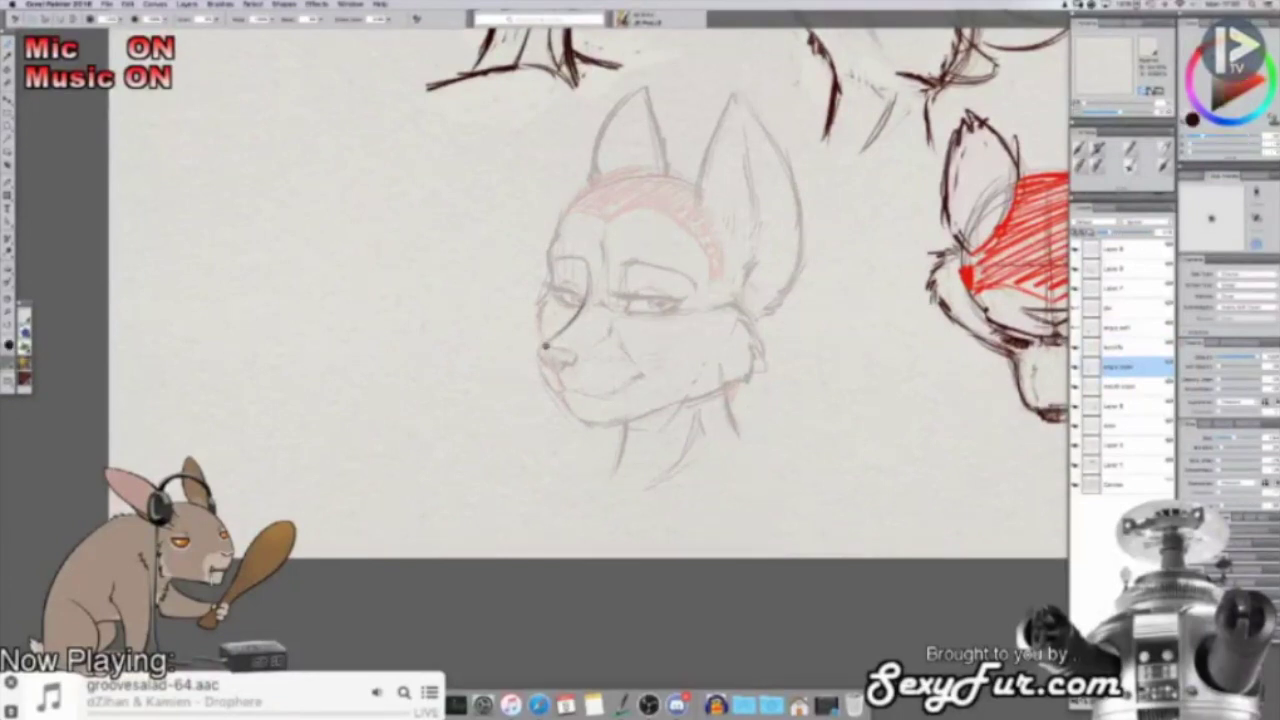
key("shift+x")
left_click(1127, 347)
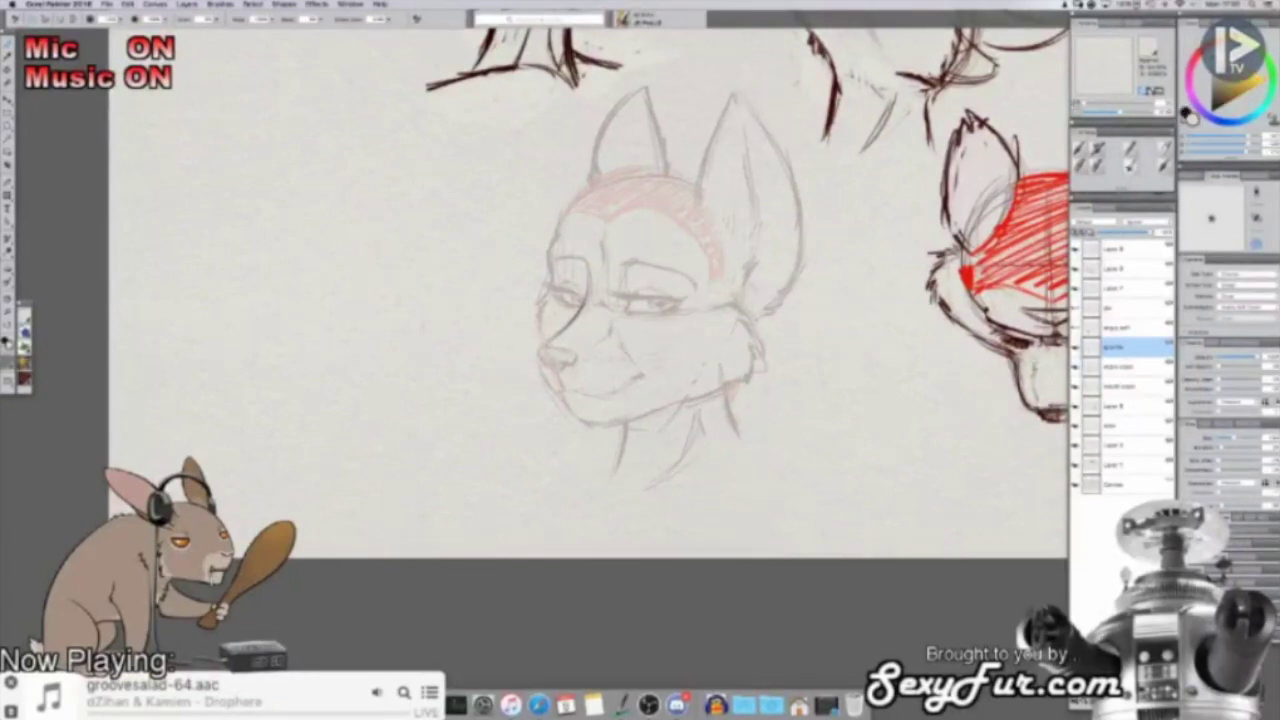
Step: Sketch the chin, jawline and rounded cheek of the new expression in dark lines over the faded head
left_click(548, 350, "alt")
left_click_drag(542, 347, 577, 408)
key("shift+x")
key("shift+x")
mouse_move(547, 351)
left_mouse_down()
mouse_move(551, 378)
mouse_move(584, 407)
mouse_move(682, 398)
left_mouse_up()
mouse_move(700, 304)
left_mouse_down()
mouse_move(738, 303)
mouse_move(740, 368)
left_mouse_up()
mouse_move(750, 322)
left_mouse_down()
mouse_move(730, 374)
mouse_move(743, 358)
left_mouse_up()
mouse_move(694, 396)
left_mouse_down()
mouse_move(747, 342)
mouse_move(742, 301)
mouse_move(748, 338)
left_mouse_up()
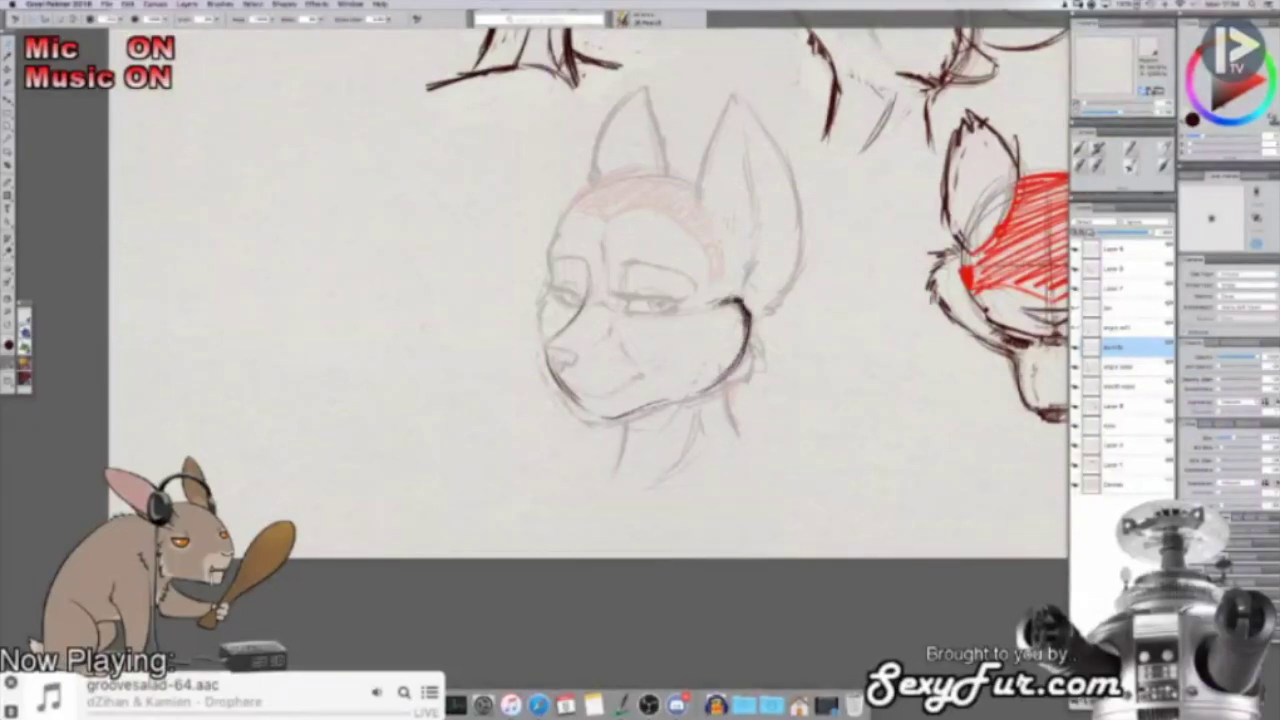
Step: Draw the muzzle's far side and nose, and rework the chin and mouth line into a smaller muzzle
mouse_move(537, 293)
left_mouse_down()
mouse_move(540, 342)
mouse_move(566, 366)
mouse_move(580, 352)
left_mouse_up()
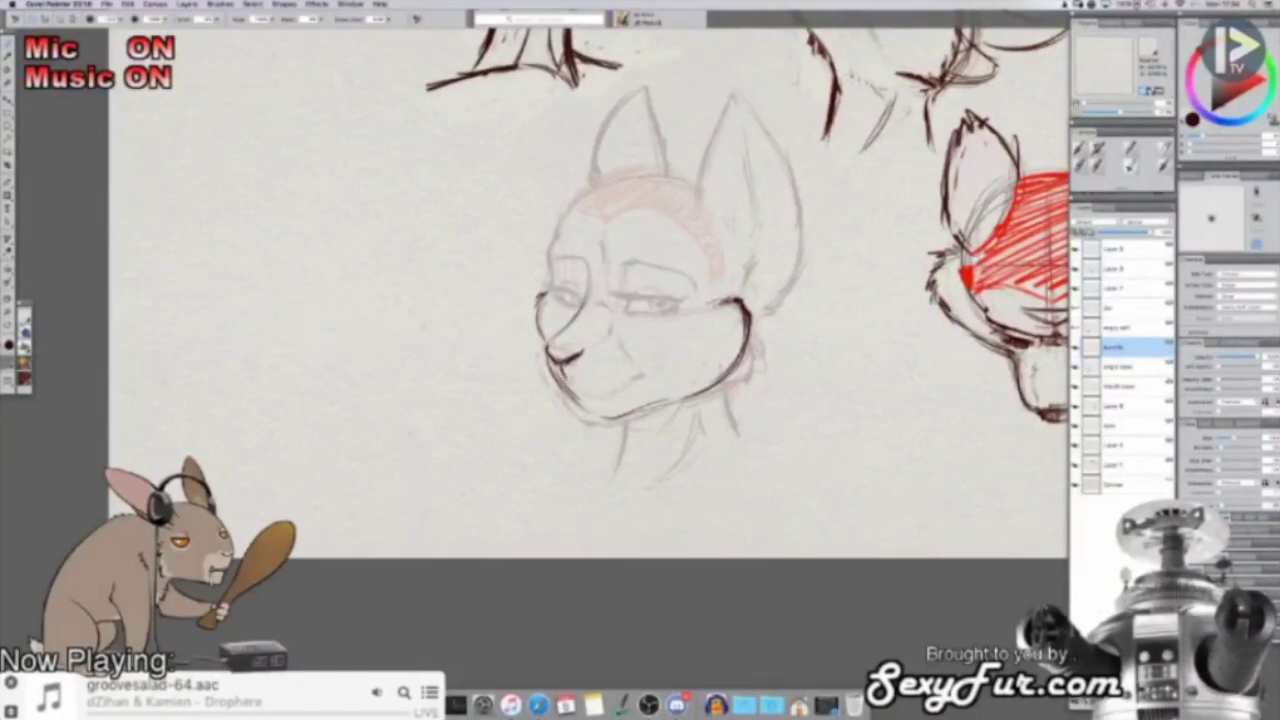
key("shift+x")
mouse_move(547, 362)
left_mouse_down()
mouse_move(573, 389)
mouse_move(590, 387)
left_mouse_up()
key("shift+x")
mouse_move(566, 391)
left_mouse_down()
mouse_move(592, 412)
mouse_move(641, 407)
left_mouse_up()
key("shift+x")
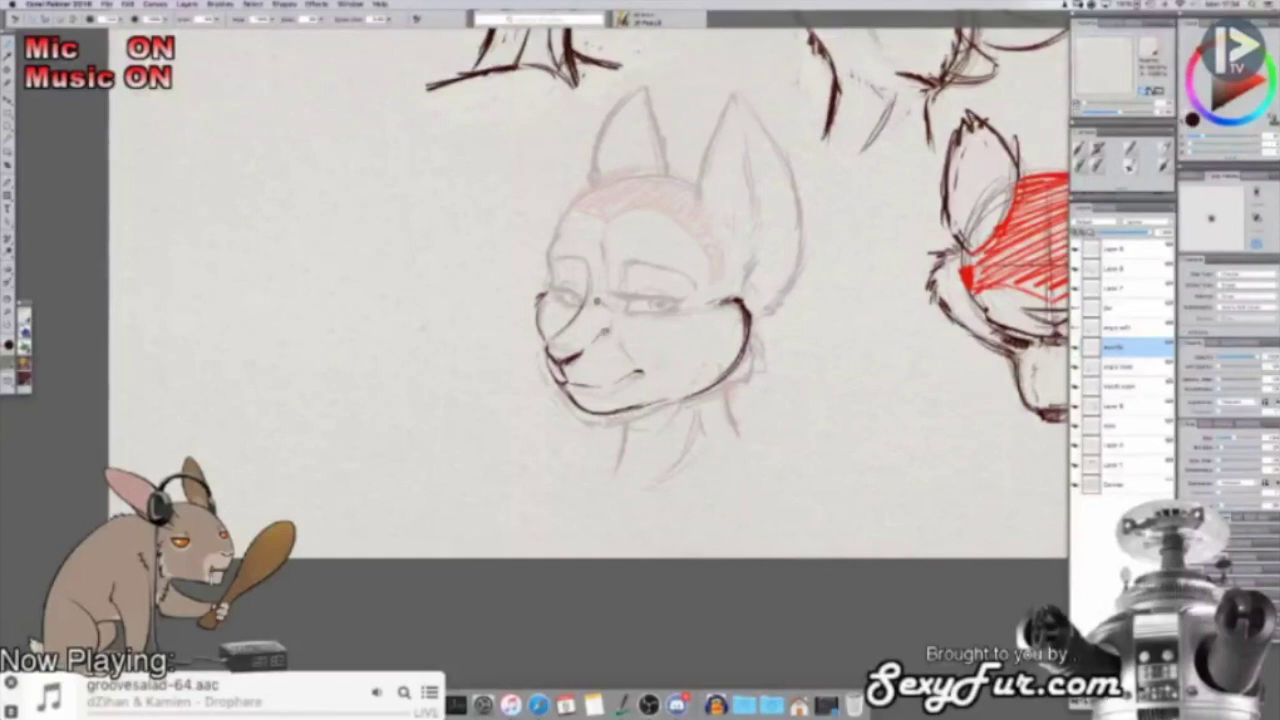
Step: Draw the bridge of the muzzle up between the eyes and refine the short lines beside it
left_click_drag(575, 311, 586, 264)
key("shift+x")
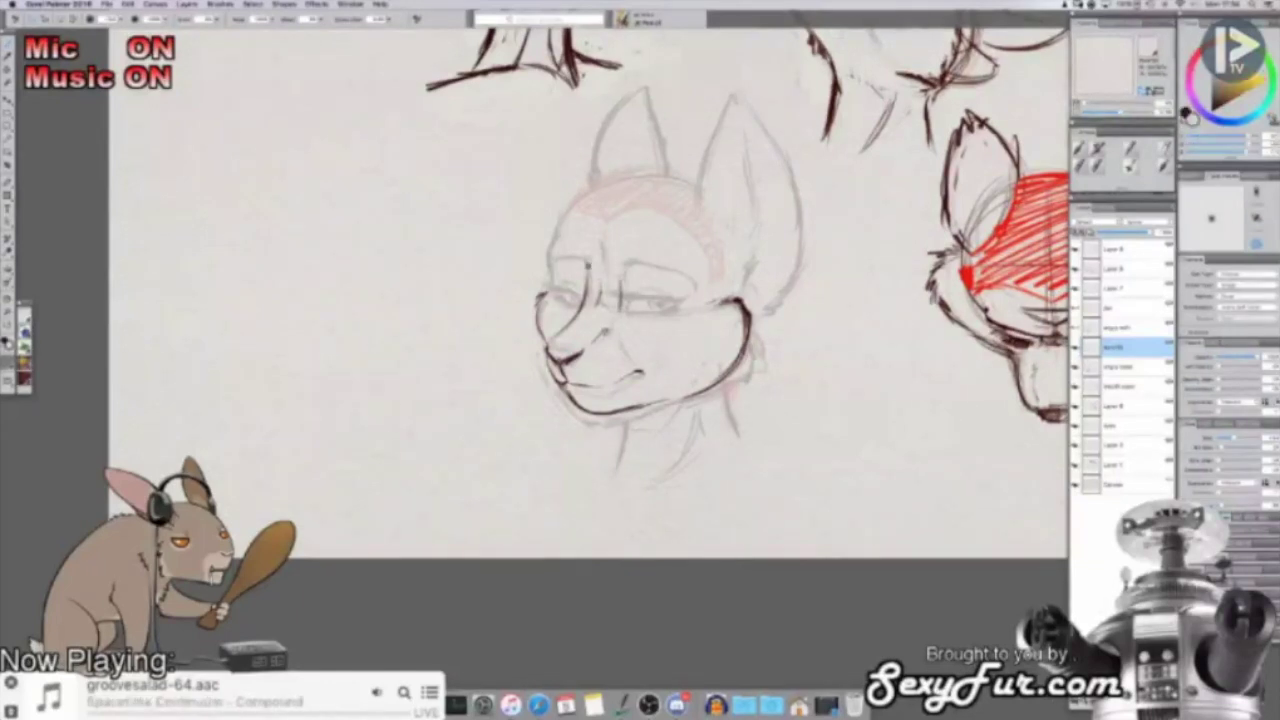
key("shift+s")
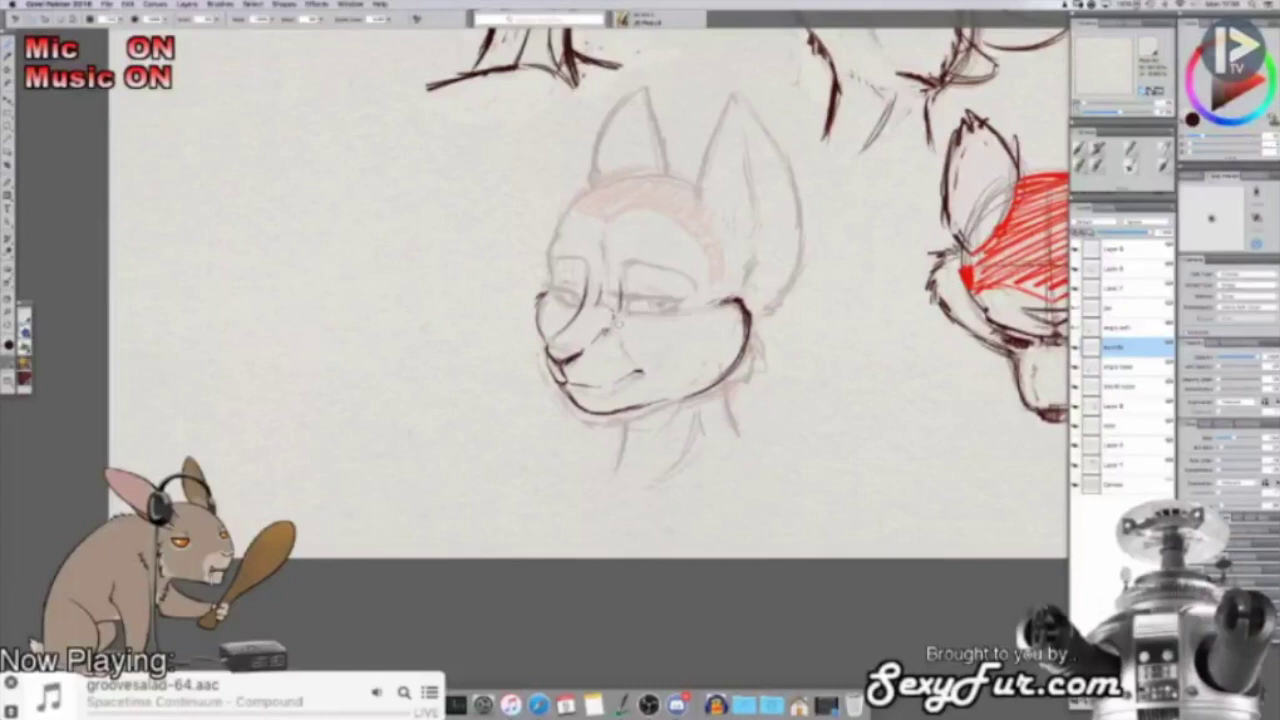
left_click(613, 318, "alt")
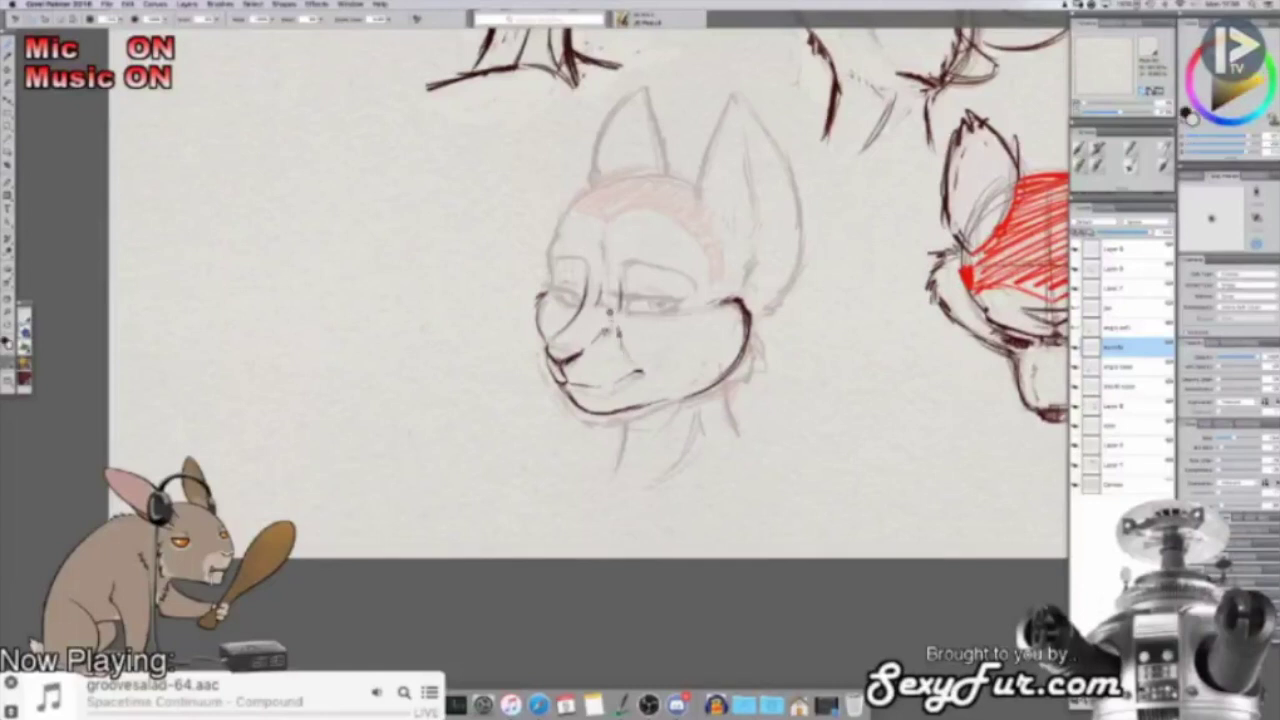
key("shift+s")
Step: Draw the brow arcs over both eyes and clean up the corner of the mouth
mouse_move(622, 276)
left_mouse_down()
mouse_move(652, 262)
mouse_move(699, 289)
left_mouse_up()
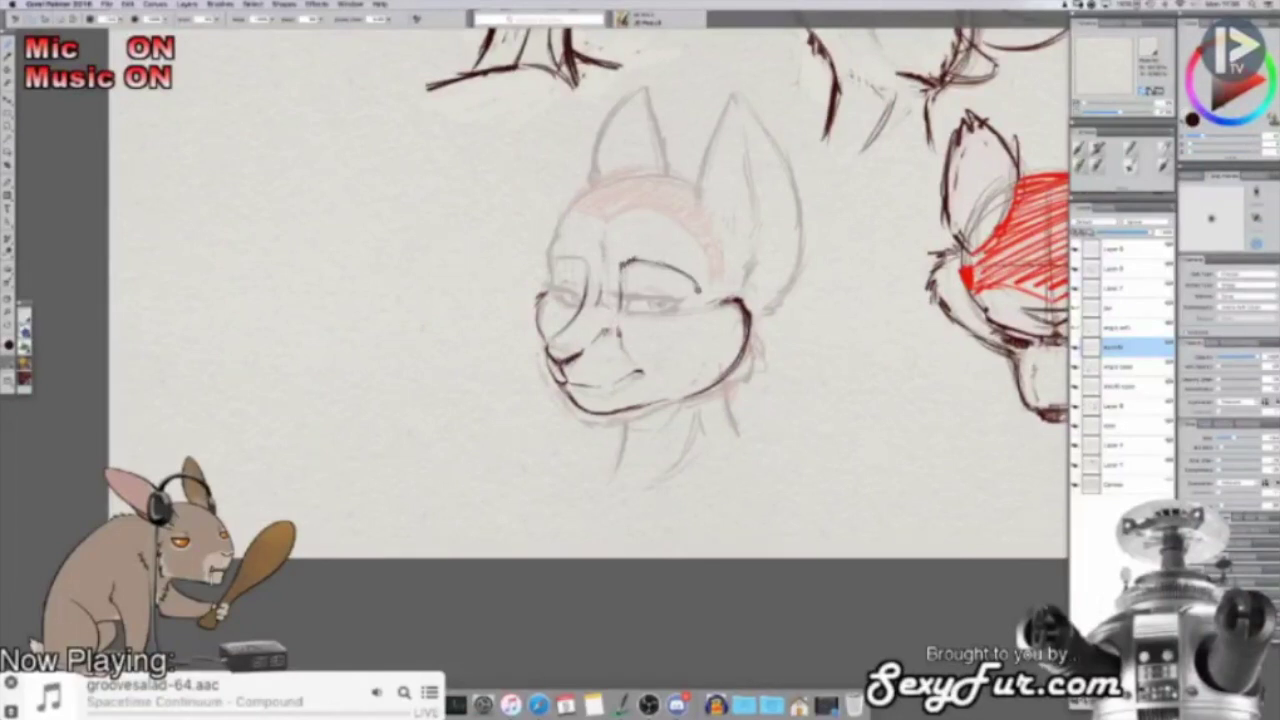
key("shift+s")
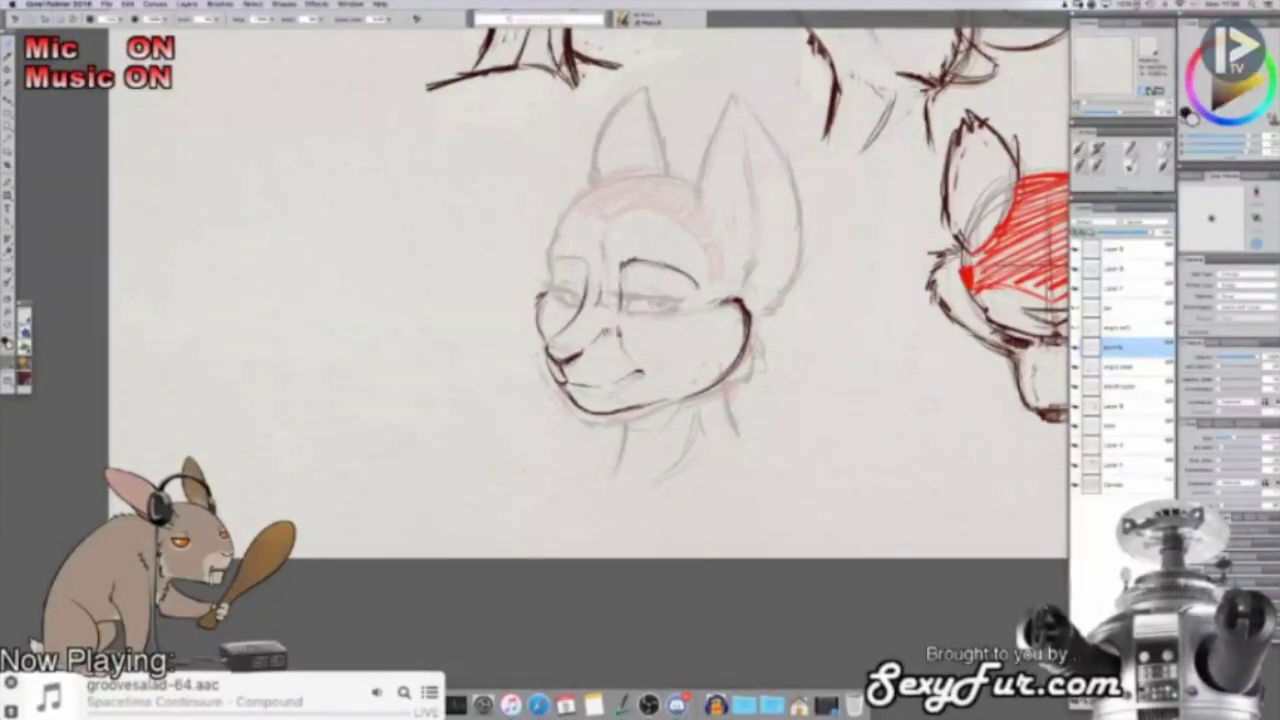
left_click_drag(635, 378, 645, 370)
key("shift+s")
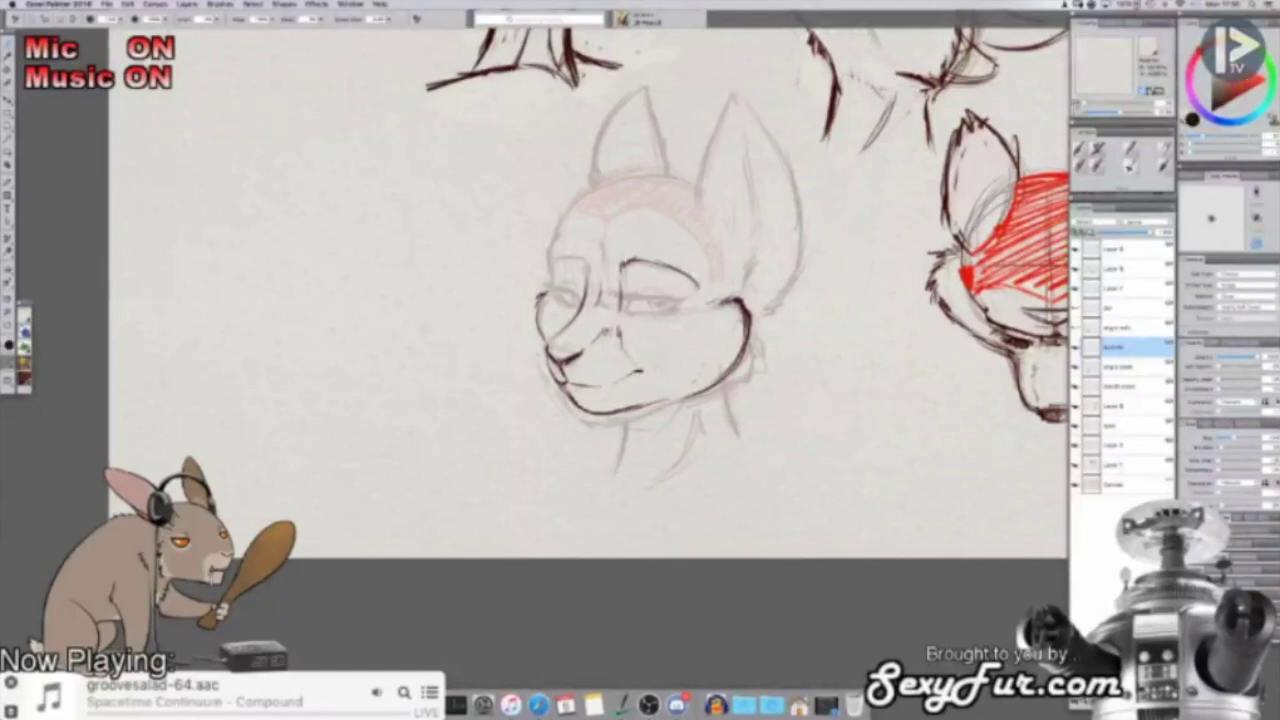
left_click_drag(580, 264, 546, 262)
Step: Outline the forehead and skull of the head and touch up the jaw
left_click_drag(551, 245, 590, 190)
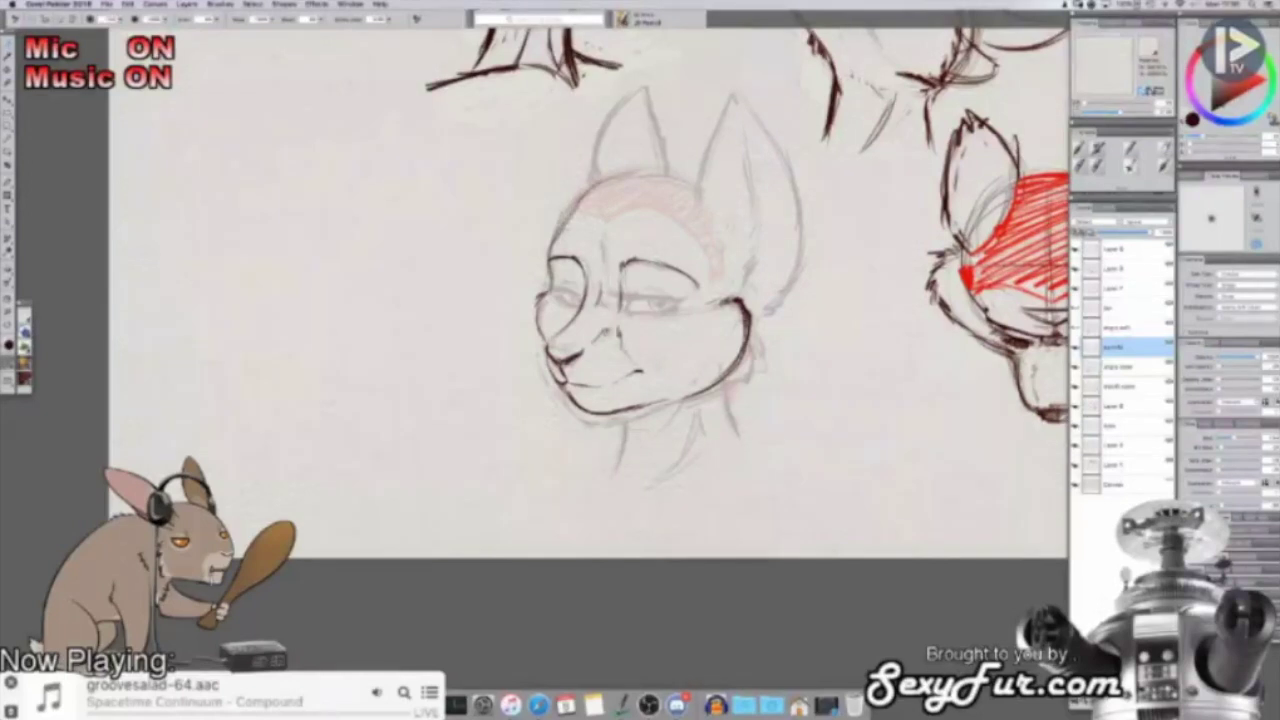
left_click_drag(706, 176, 751, 286)
left_click_drag(708, 354, 649, 402)
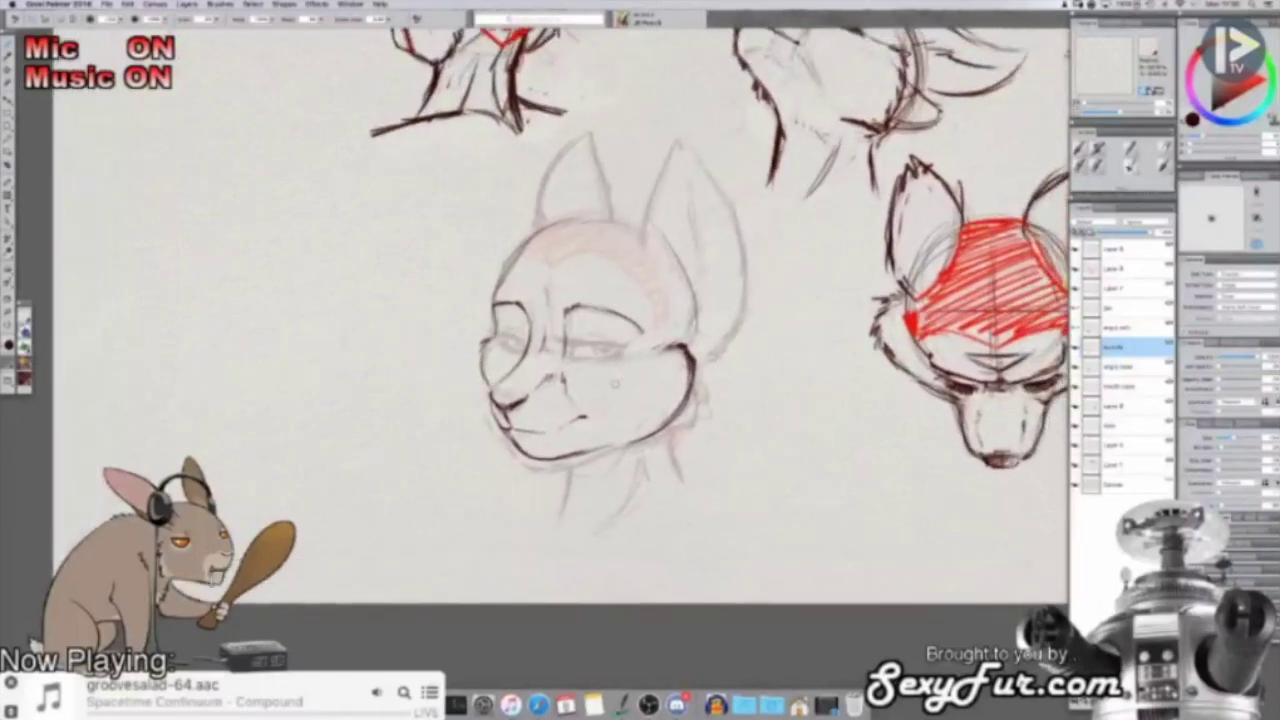
Step: Sketch the outline of a tall rabbit-like ear rising from the near side of the head
key("super+minus")
left_click_drag(632, 370, 611, 374)
left_click_drag(636, 260, 628, 302)
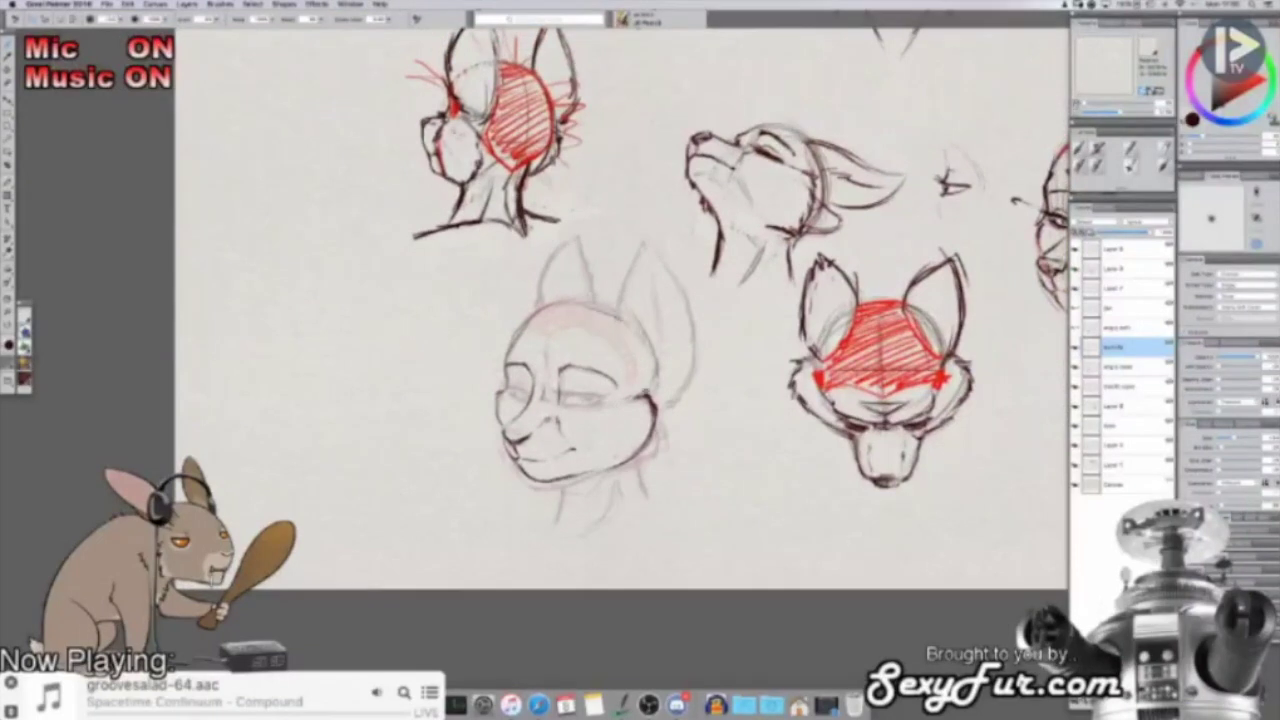
mouse_move(588, 301)
left_mouse_down()
mouse_move(652, 380)
mouse_move(608, 294)
mouse_move(601, 165)
left_mouse_up()
mouse_move(603, 228)
left_mouse_down()
mouse_move(614, 146)
mouse_move(656, 208)
left_mouse_up()
mouse_move(644, 164)
left_mouse_down()
mouse_move(682, 258)
mouse_move(680, 368)
left_mouse_up()
left_click_drag(680, 282, 664, 380)
left_click_drag(678, 312, 656, 390)
left_click_drag(670, 222, 680, 342)
Step: Strengthen the tall ear's front edge down to its base and add lines inside the ear
mouse_move(642, 156)
left_mouse_down()
mouse_move(678, 268)
mouse_move(624, 132)
mouse_move(600, 288)
left_mouse_up()
left_click_drag(598, 230, 620, 342)
left_click_drag(604, 266, 640, 374)
left_click_drag(622, 322, 636, 352)
left_click(1096, 166)
mouse_move(688, 286)
left_mouse_down()
mouse_move(684, 386)
mouse_move(688, 222)
left_mouse_up()
left_click_drag(615, 304, 648, 348)
key("b")
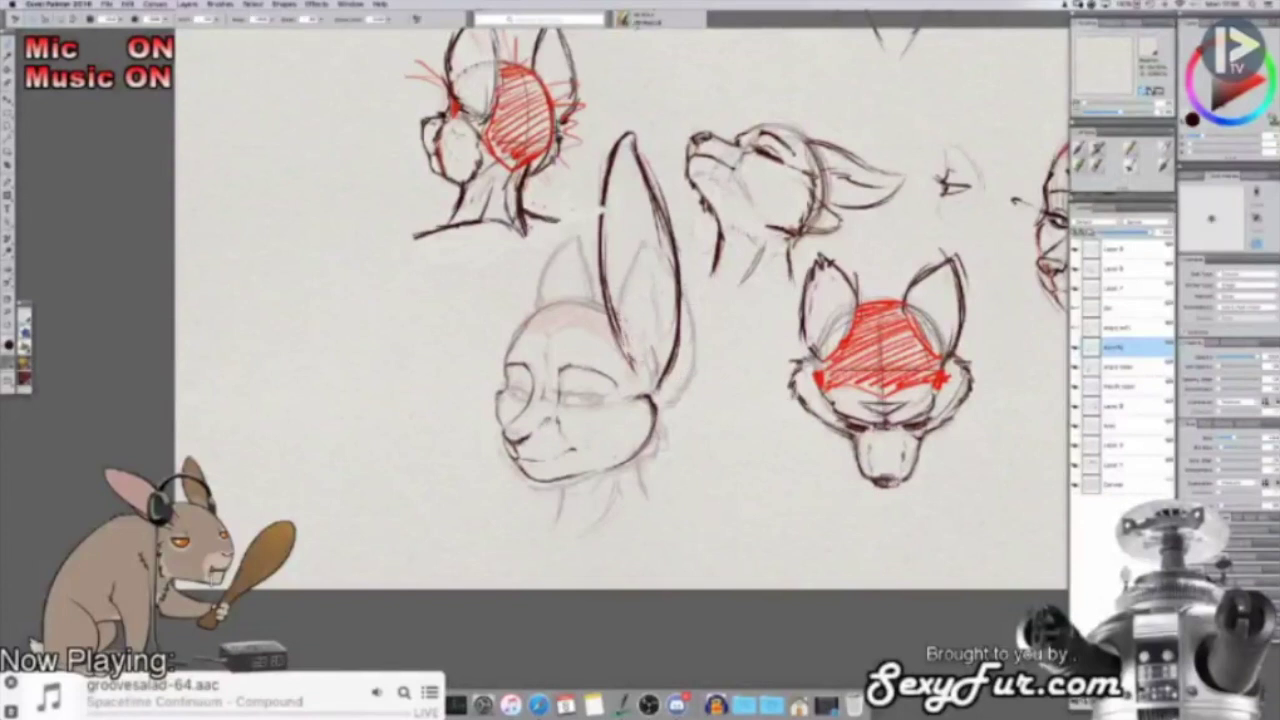
Step: Erase the outer edge of the tall ear from its base upward
mouse_move(638, 370)
left_mouse_down()
mouse_move(626, 218)
mouse_move(678, 360)
left_mouse_up()
mouse_move(680, 244)
left_mouse_down()
mouse_move(660, 396)
mouse_move(682, 398)
mouse_move(688, 356)
left_mouse_up()
left_click_drag(686, 266, 692, 340)
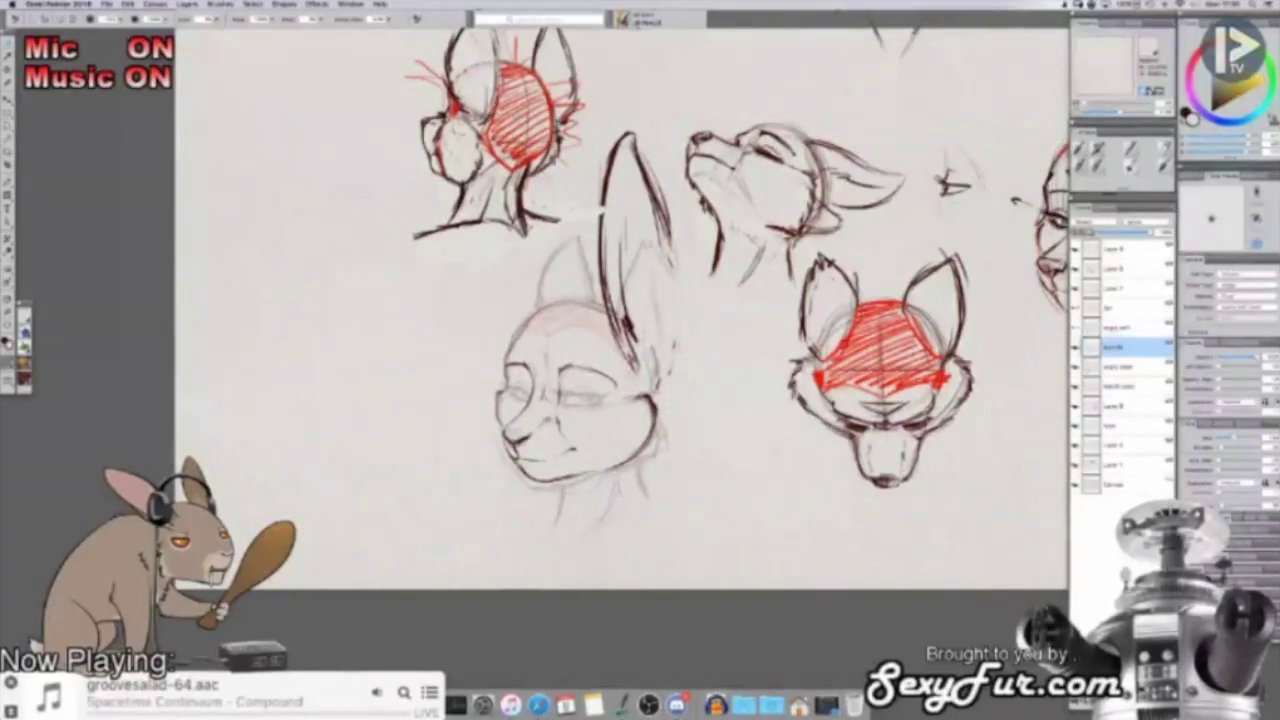
left_click_drag(659, 236, 657, 352)
left_click_drag(643, 191, 657, 236)
left_click_drag(641, 155, 656, 224)
left_click_drag(667, 195, 677, 295)
Step: Rough in the ear's outer edge again and erase the tip and upper outlines
left_click(660, 214, "alt")
left_click_drag(645, 178, 661, 244)
left_click_drag(648, 187, 675, 296)
left_click_drag(661, 226, 670, 380)
left_click_drag(676, 308, 654, 396)
left_click_drag(668, 282, 667, 310)
left_click_drag(597, 172, 584, 244)
mouse_move(603, 181)
left_mouse_down()
mouse_move(599, 196)
mouse_move(620, 115)
mouse_move(630, 174)
mouse_move(650, 150)
mouse_move(687, 275)
mouse_move(658, 386)
left_mouse_up()
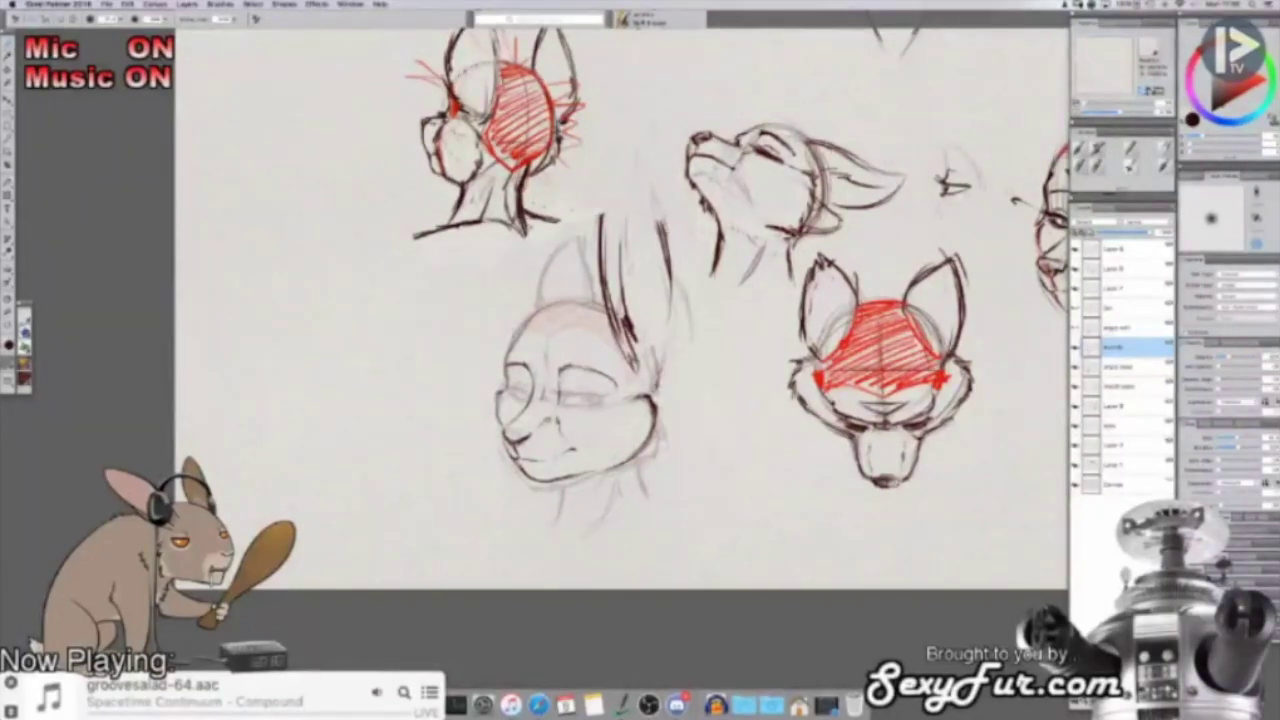
Step: Redraw the tall ear with a narrower outer edge and a new pointed tip
key("b")
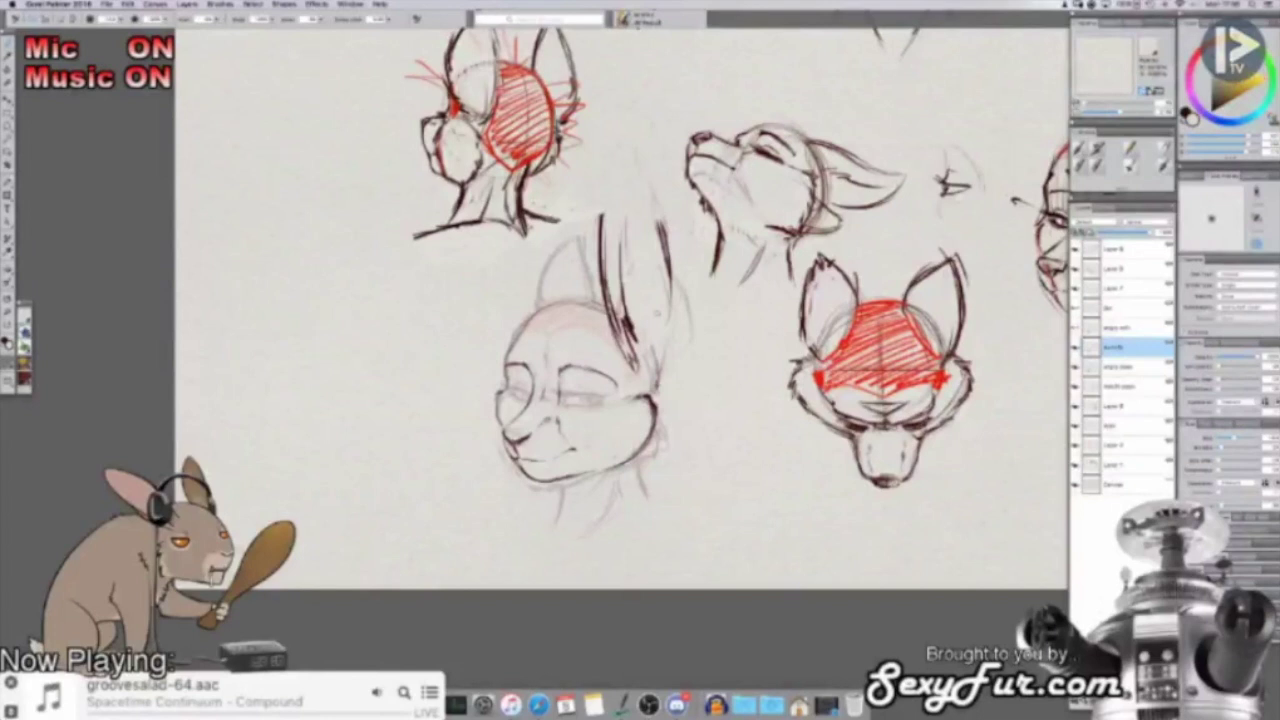
left_click_drag(674, 262, 692, 338)
left_click(669, 270, "alt")
left_click_drag(658, 216, 664, 346)
left_click_drag(671, 258, 652, 386)
left_click_drag(664, 300, 652, 372)
left_click_drag(667, 268, 662, 316)
mouse_move(605, 202)
left_mouse_down()
mouse_move(636, 156)
mouse_move(650, 165)
mouse_move(668, 278)
left_mouse_up()
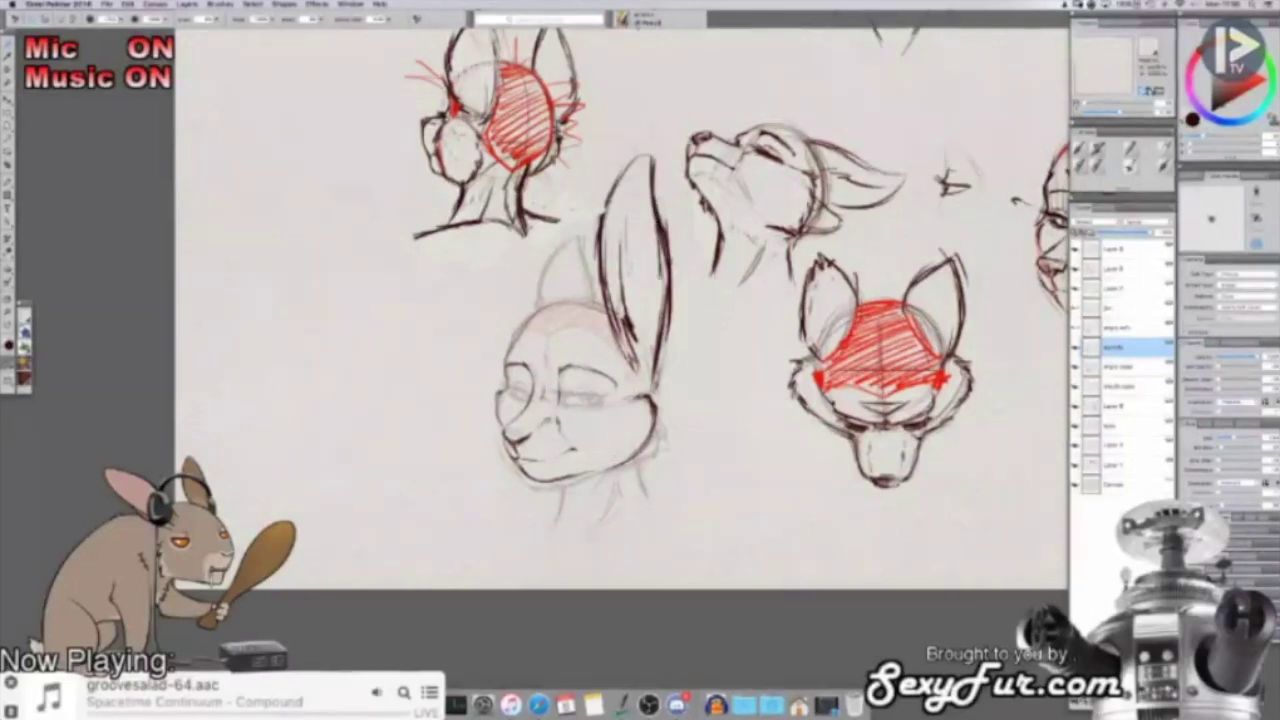
Step: Add a line inside the tall ear and draw the lower part of the second long ear behind the head
mouse_move(622, 198)
left_mouse_down()
mouse_move(616, 288)
mouse_move(597, 272)
mouse_move(628, 386)
left_mouse_up()
left_click_drag(583, 302, 565, 225)
mouse_move(528, 281)
left_mouse_down()
mouse_move(534, 246)
mouse_move(526, 302)
left_mouse_up()
left_click_drag(524, 246, 528, 306)
mouse_move(550, 196)
left_mouse_down()
mouse_move(566, 188)
mouse_move(572, 294)
mouse_move(544, 285)
mouse_move(542, 248)
mouse_move(578, 284)
left_mouse_up()
left_click(550, 256, "alt")
mouse_move(580, 238)
left_mouse_down()
mouse_move(594, 304)
mouse_move(539, 294)
mouse_move(541, 308)
left_mouse_up()
Step: Draw the front, middle and back lines of the neck under the long-eared head
left_click_drag(694, 342, 709, 329)
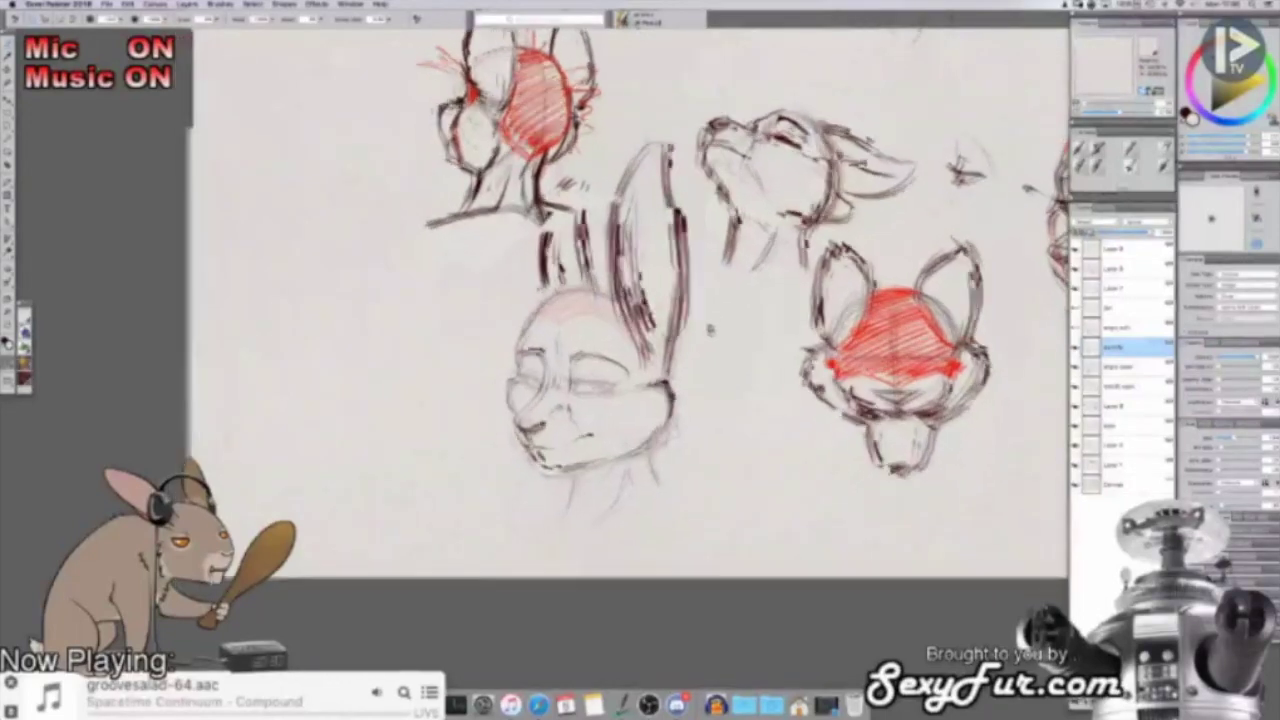
left_click_drag(749, 366, 773, 275)
left_click(668, 230, "alt")
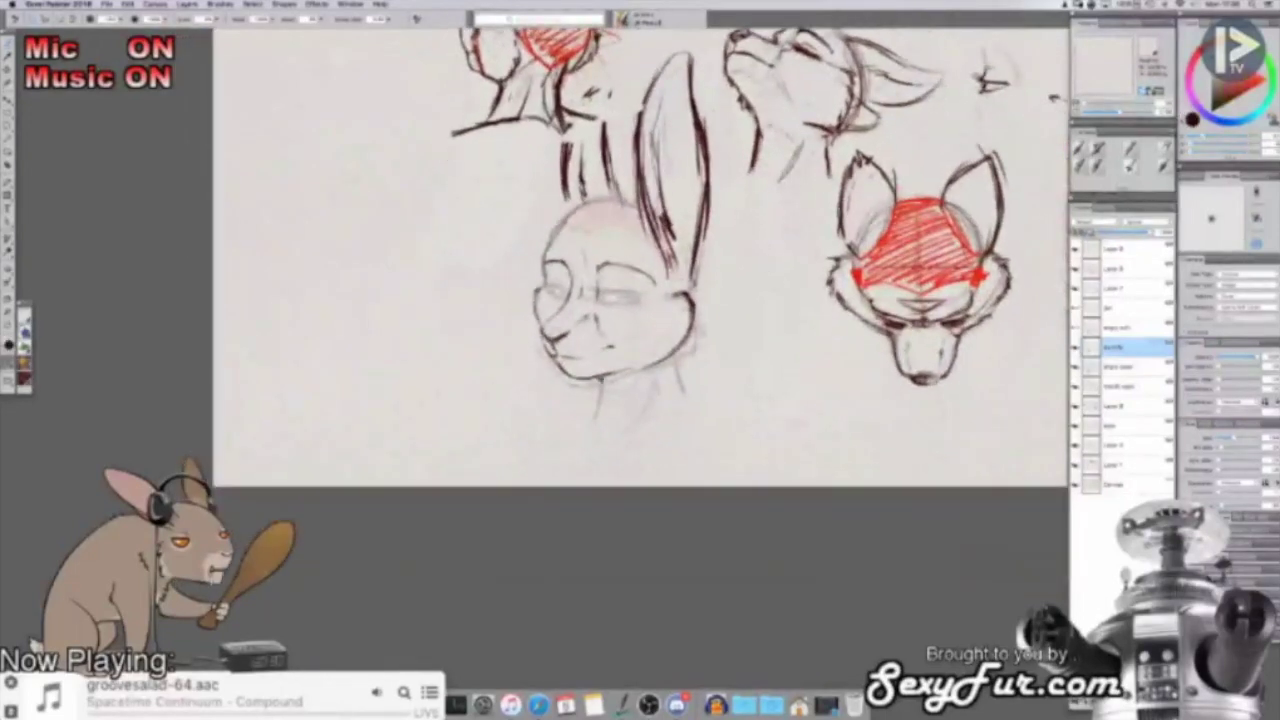
left_click_drag(600, 378, 592, 422)
left_click_drag(646, 378, 636, 410)
left_click_drag(676, 353, 687, 391)
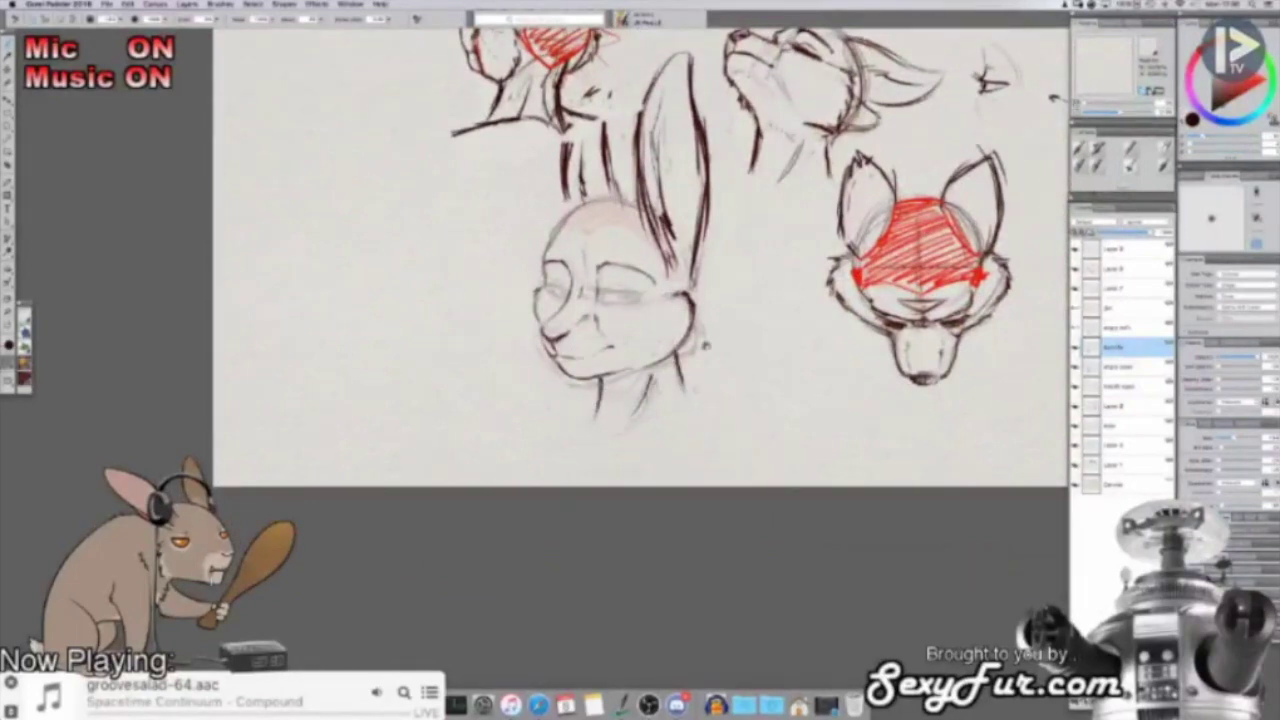
Step: Clean up beside the cheek, add short fur hatching under the jaw, and save the document
left_click_drag(717, 342, 713, 383)
left_click_drag(785, 359, 792, 362)
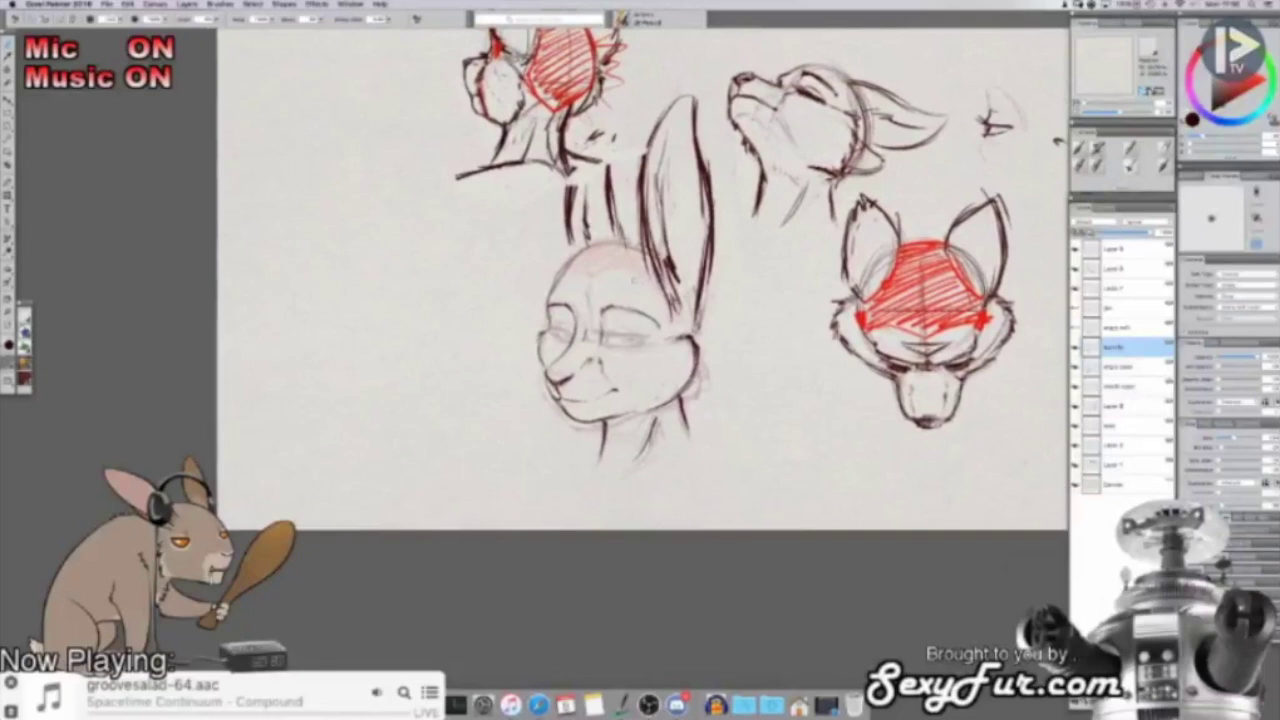
scroll(778, 358, "down", 2)
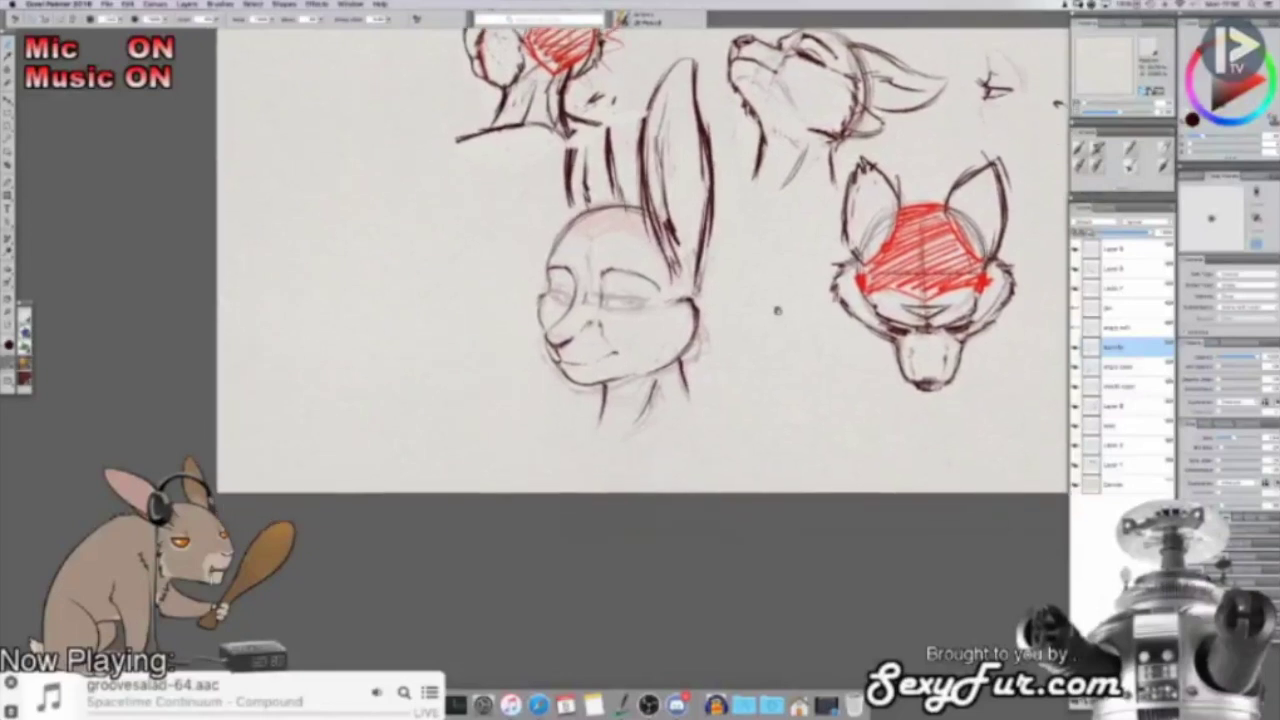
left_click_drag(763, 381, 802, 393)
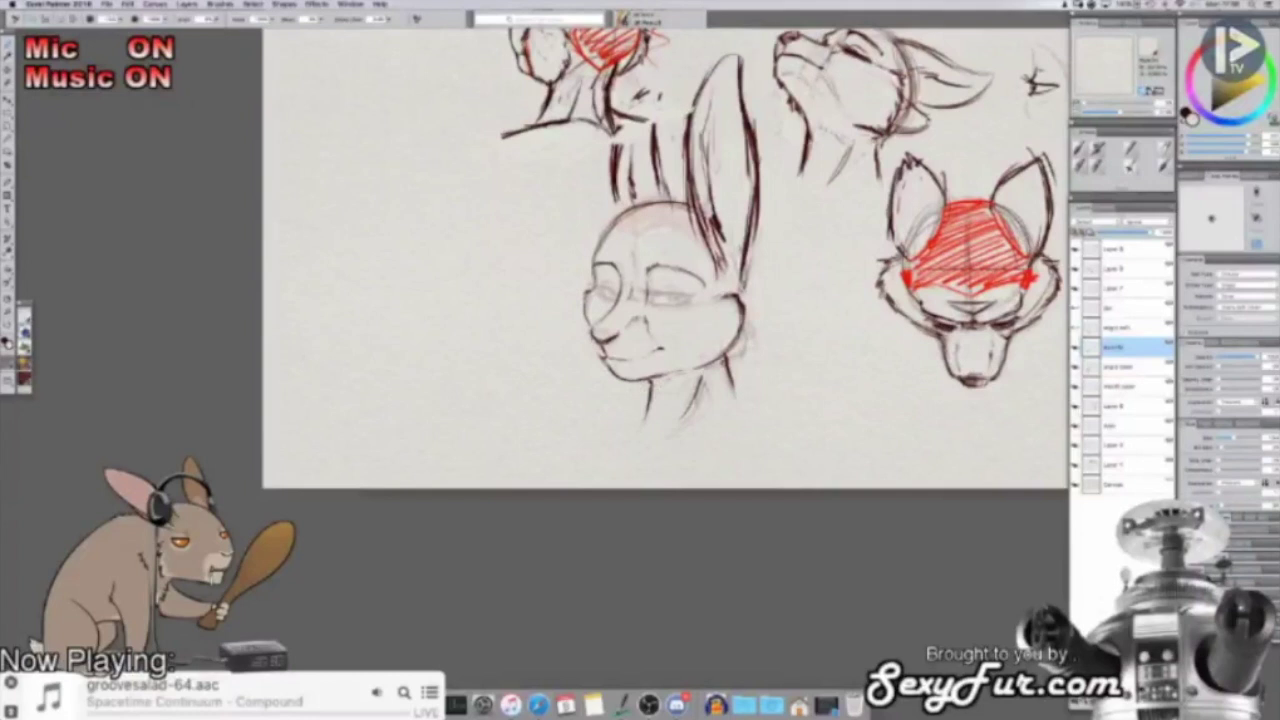
mouse_move(738, 356)
left_mouse_down()
mouse_move(746, 328)
mouse_move(738, 347)
left_mouse_up()
key("shift+s")
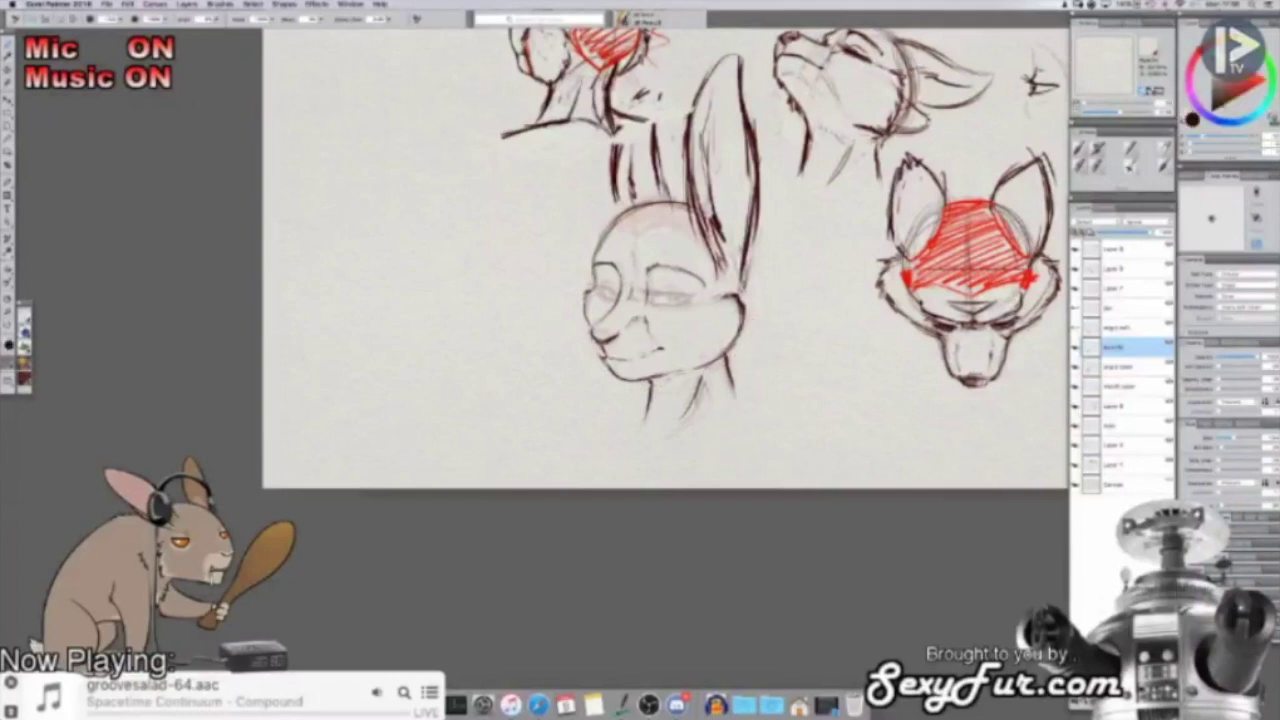
mouse_move(652, 384)
left_mouse_down()
mouse_move(680, 390)
mouse_move(710, 366)
mouse_move(703, 388)
left_mouse_up()
left_click_drag(840, 314, 846, 346)
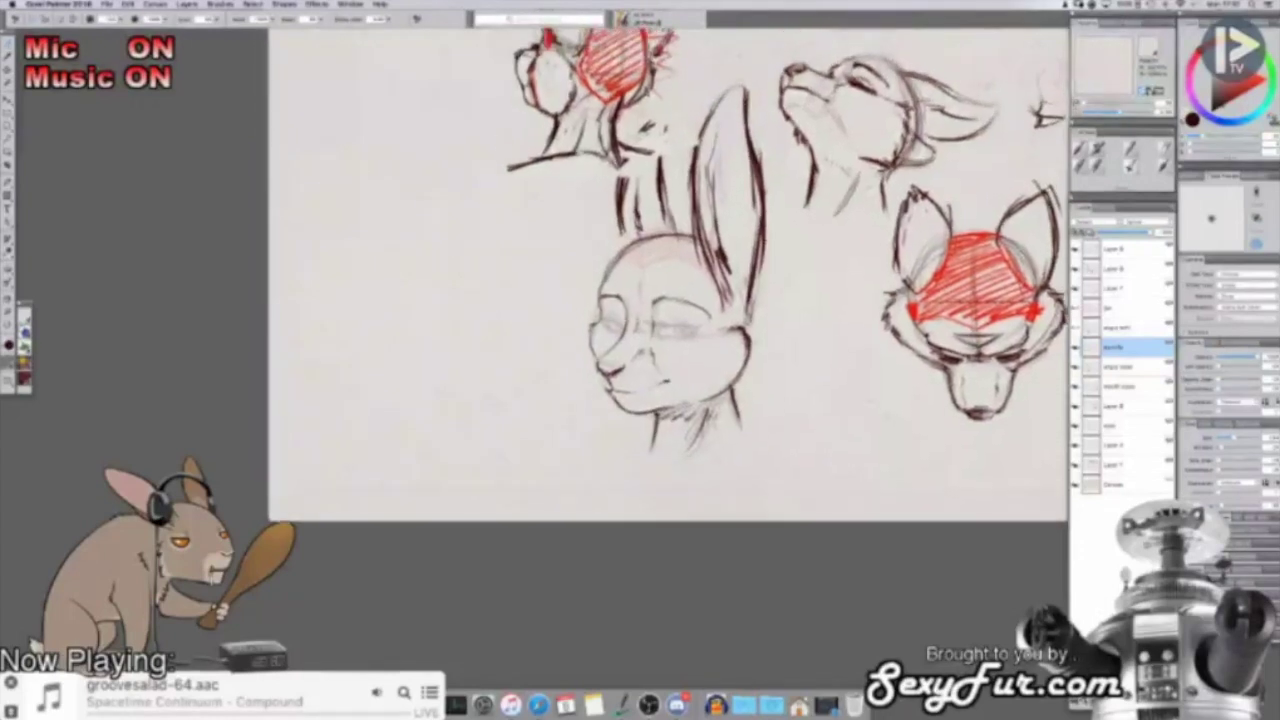
key("super+s")
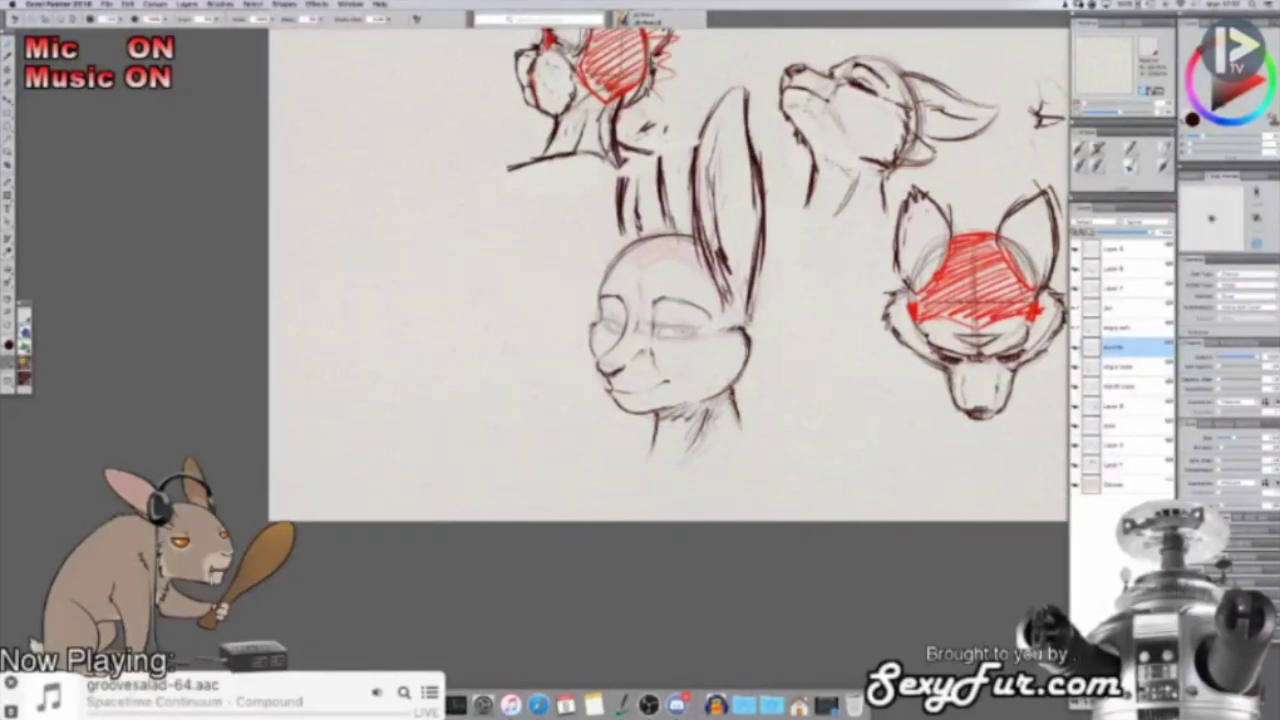
Step: Review the long-eared head beside the neighbouring head studies at different zoom levels
left_click_drag(660, 300, 689, 291)
key("super+equal")
left_click_drag(722, 348, 713, 377)
key("super+minus")
left_click_drag(779, 343, 746, 358)
scroll(809, 337, "right", 2)
scroll(809, 337, "up", 1)
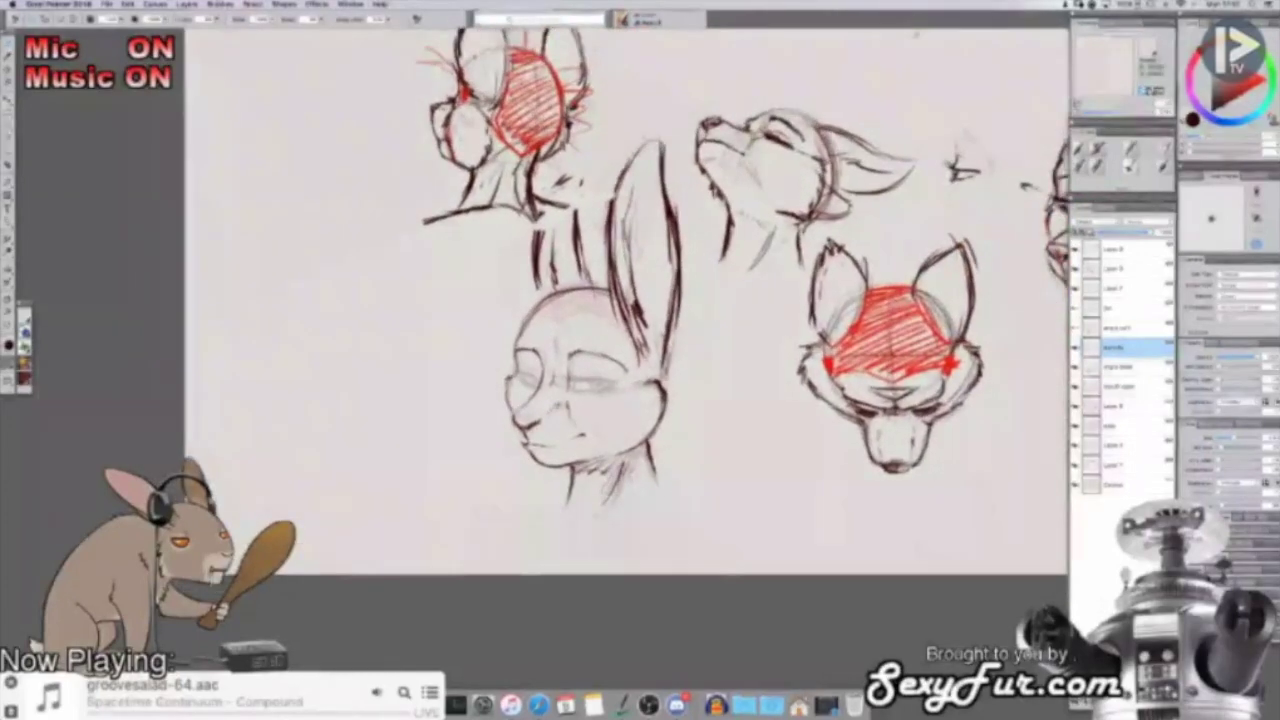
scroll(640, 300, "left", 1)
left_click_drag(714, 363, 826, 343)
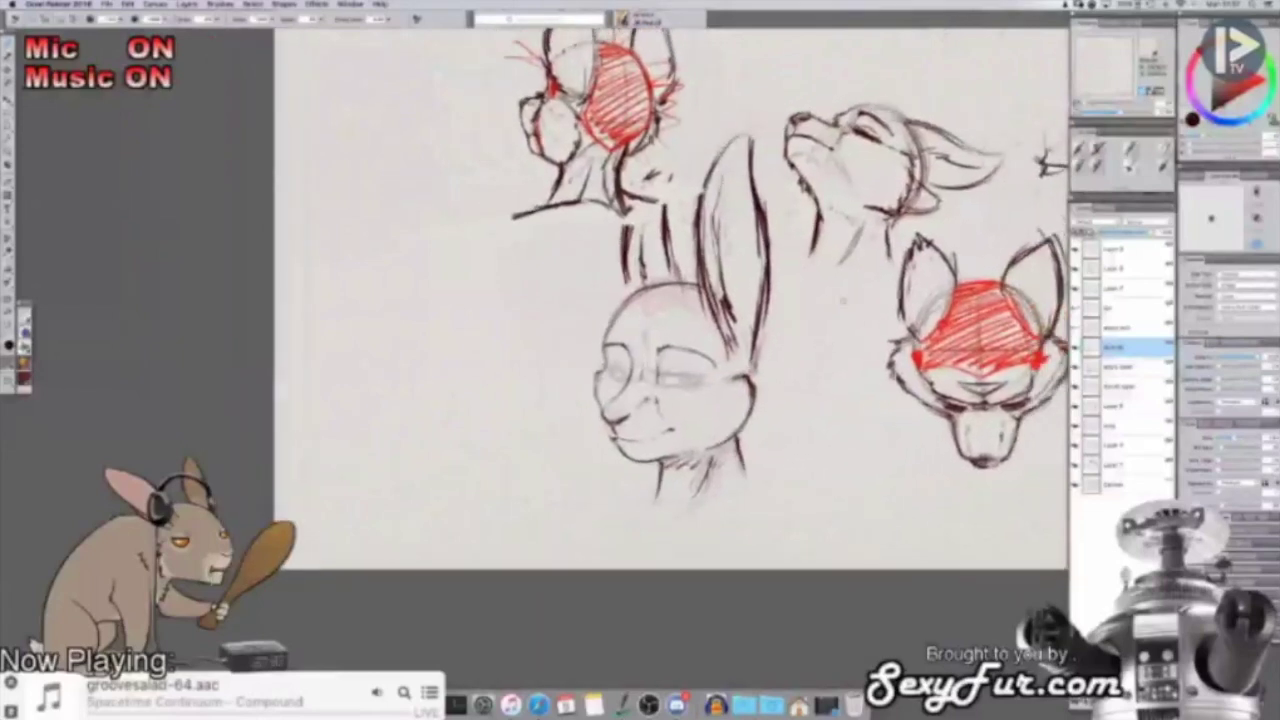
scroll(521, 251, "right", 2)
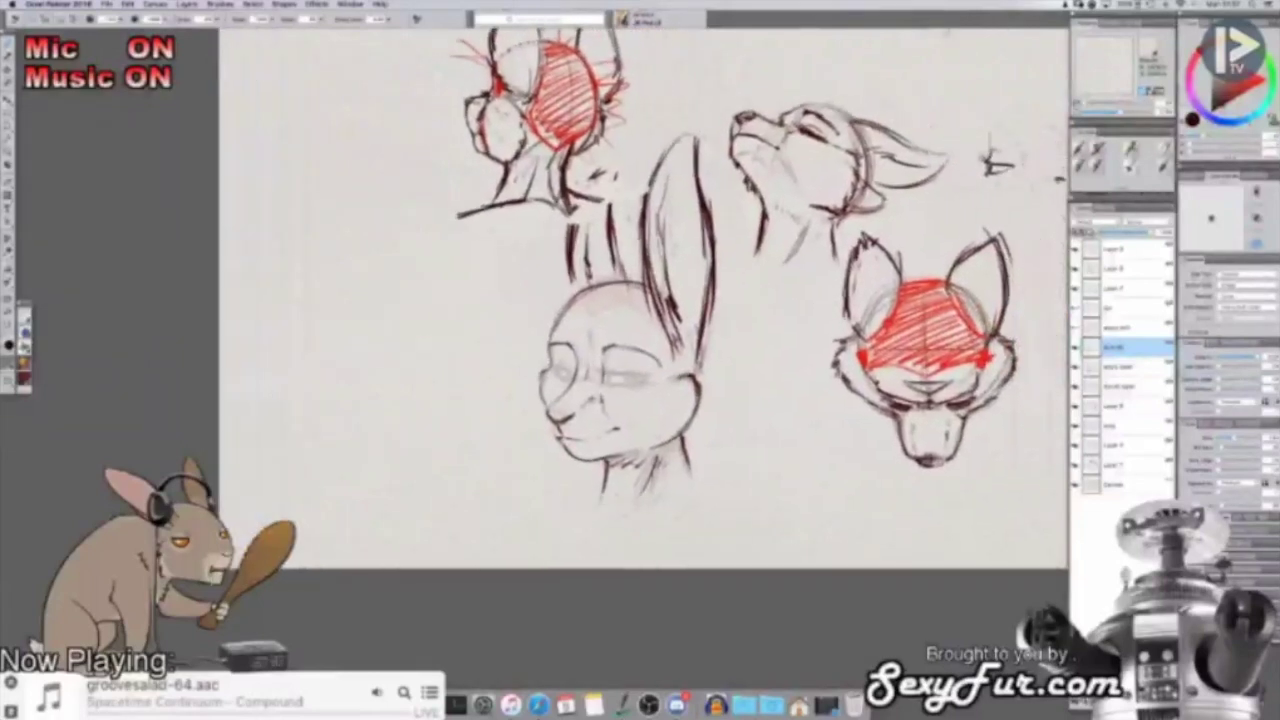
scroll(521, 251, "right", 1)
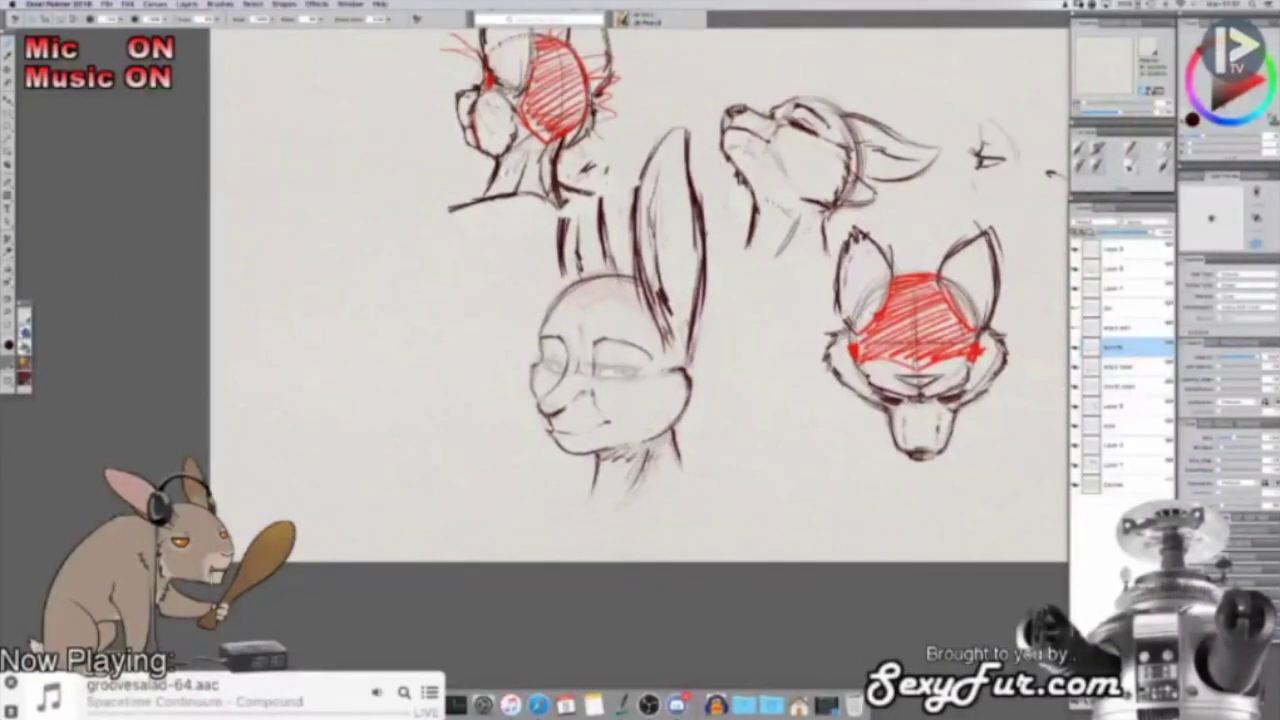
Step: Thin the front edge of the tall ear with the paper colour, and switch to another app with the whole sheet in view
scroll(792, 342, "up", 3)
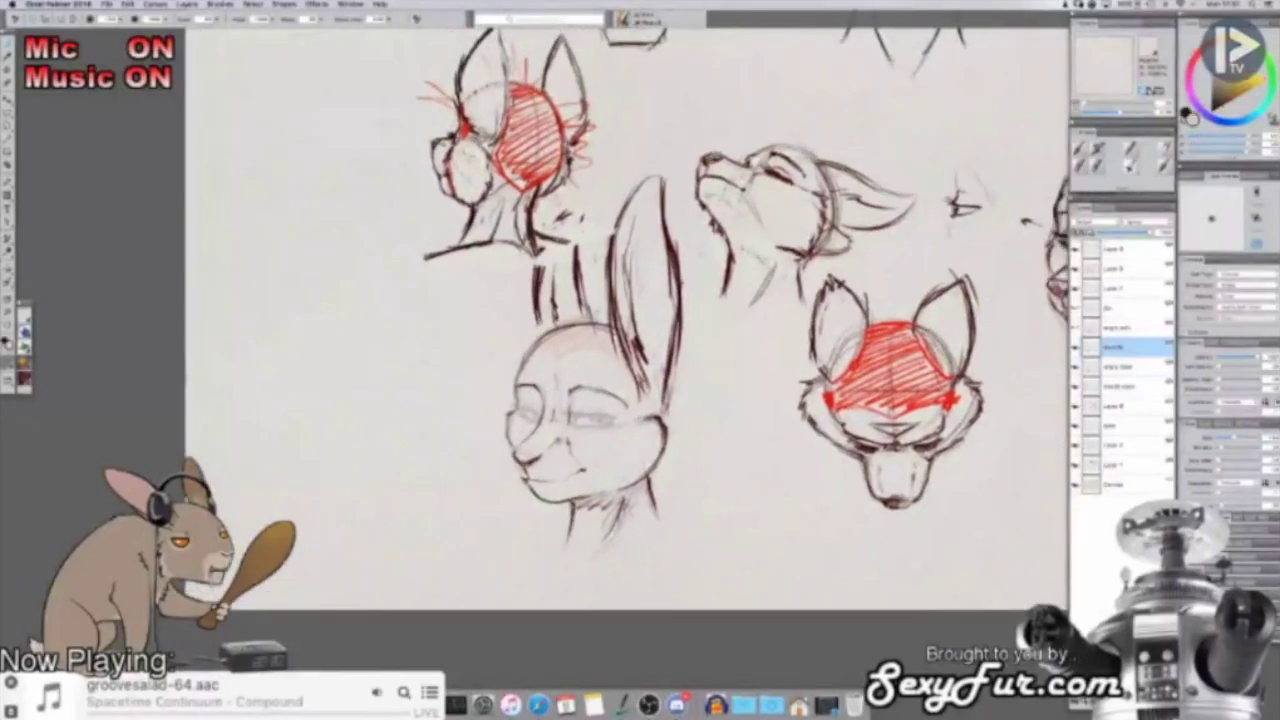
mouse_move(612, 350)
left_mouse_down()
mouse_move(617, 204)
mouse_move(611, 326)
mouse_move(608, 288)
mouse_move(630, 360)
mouse_move(618, 313)
left_mouse_up()
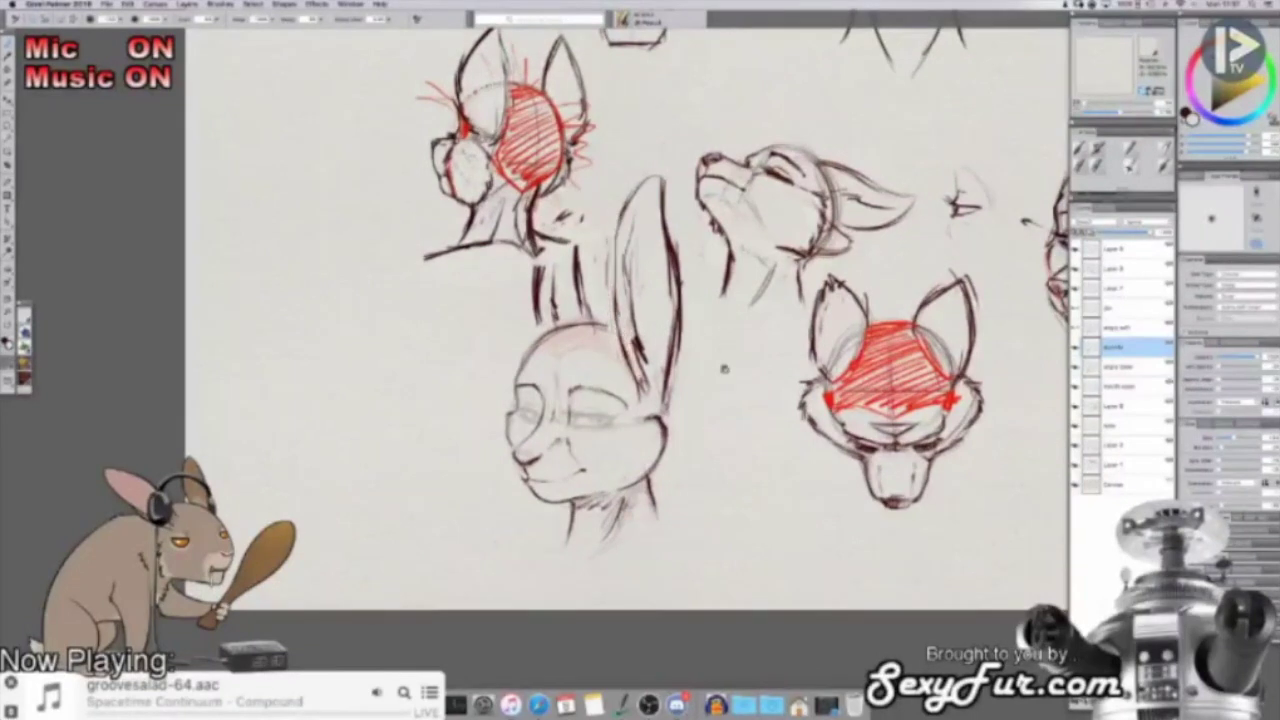
scroll(725, 369, "down", 3)
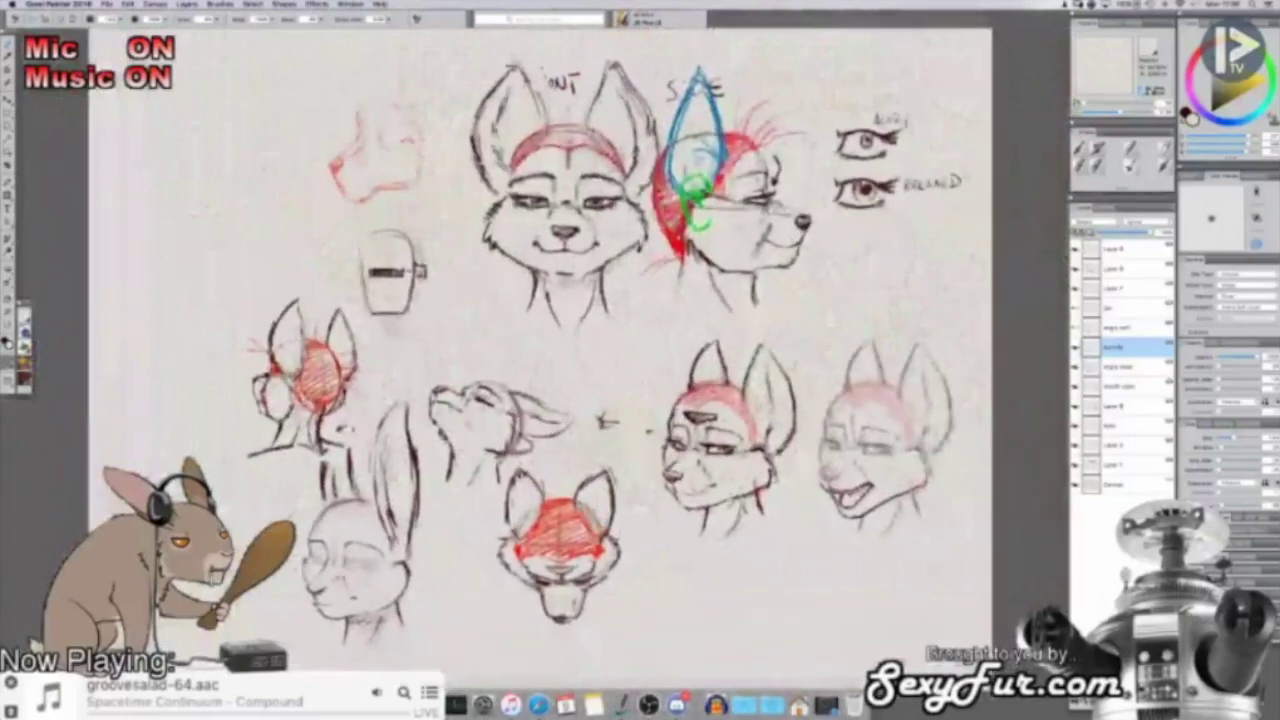
key("super+Tab")
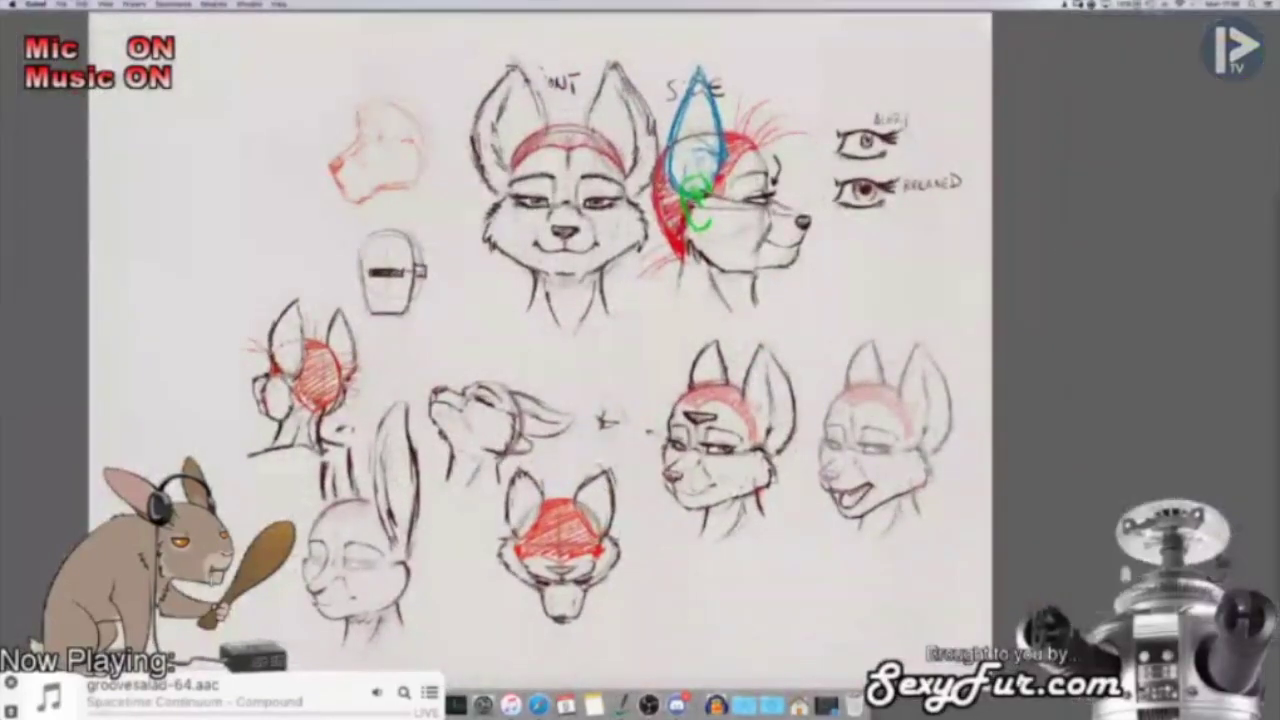